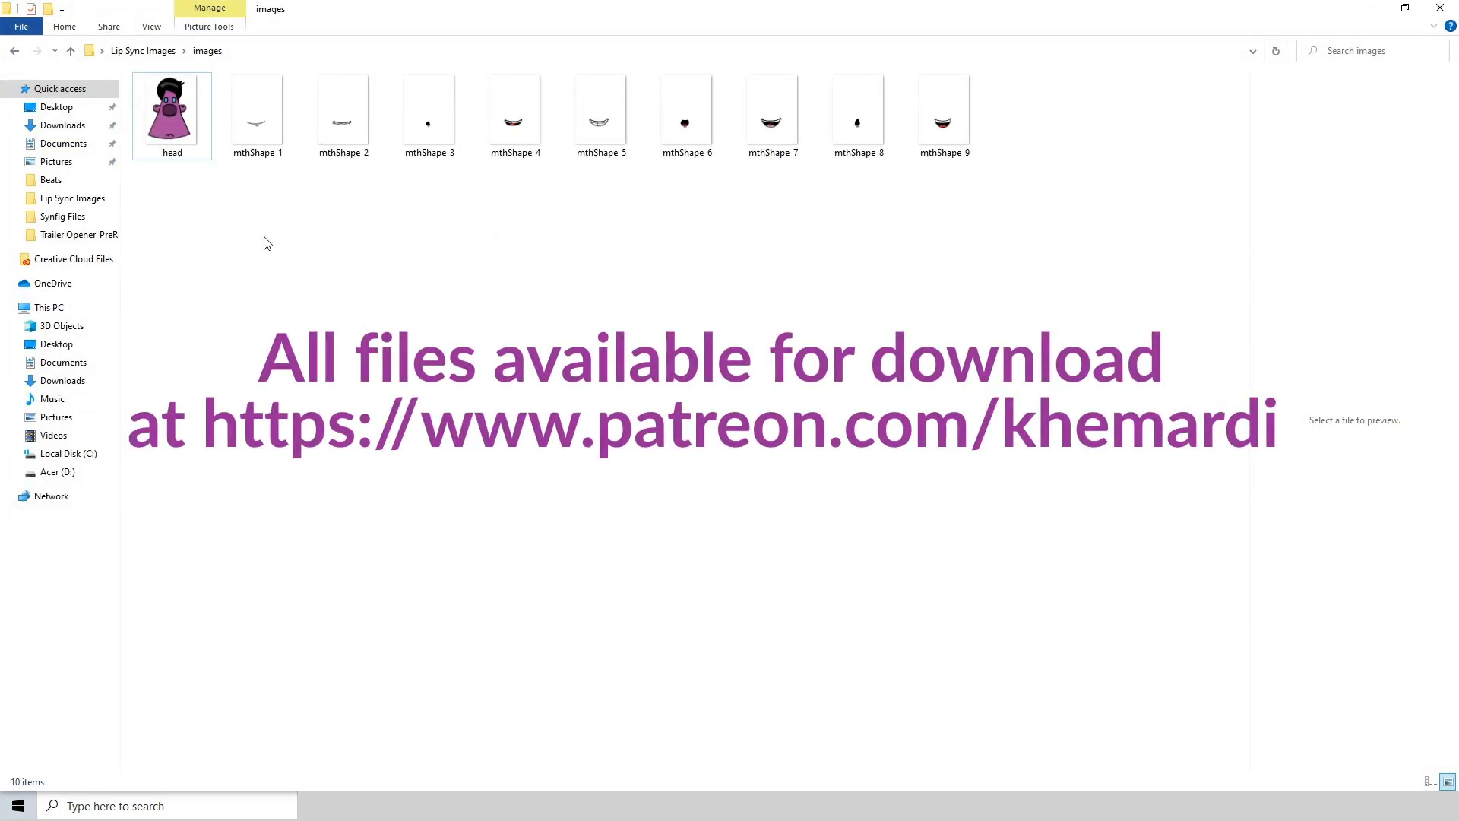
Preview the head image and each mouth image from mthShape_1 to mthShape_9 in the images folder
{"action": "left_click_drag", "start_coordinate": [155, 238], "coordinate": [1001, 72]}
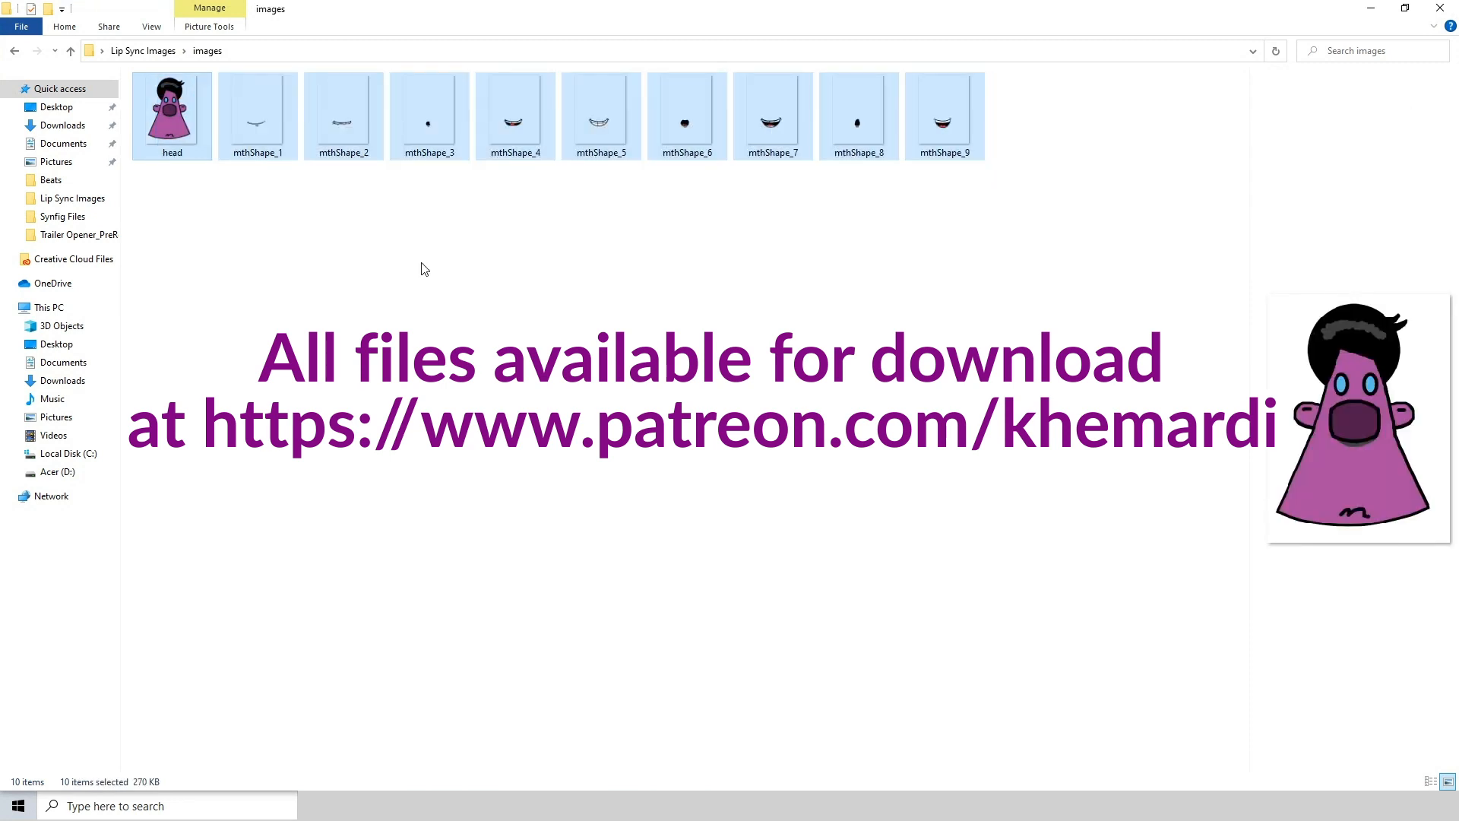
{"action": "left_click", "coordinate": [185, 128]}
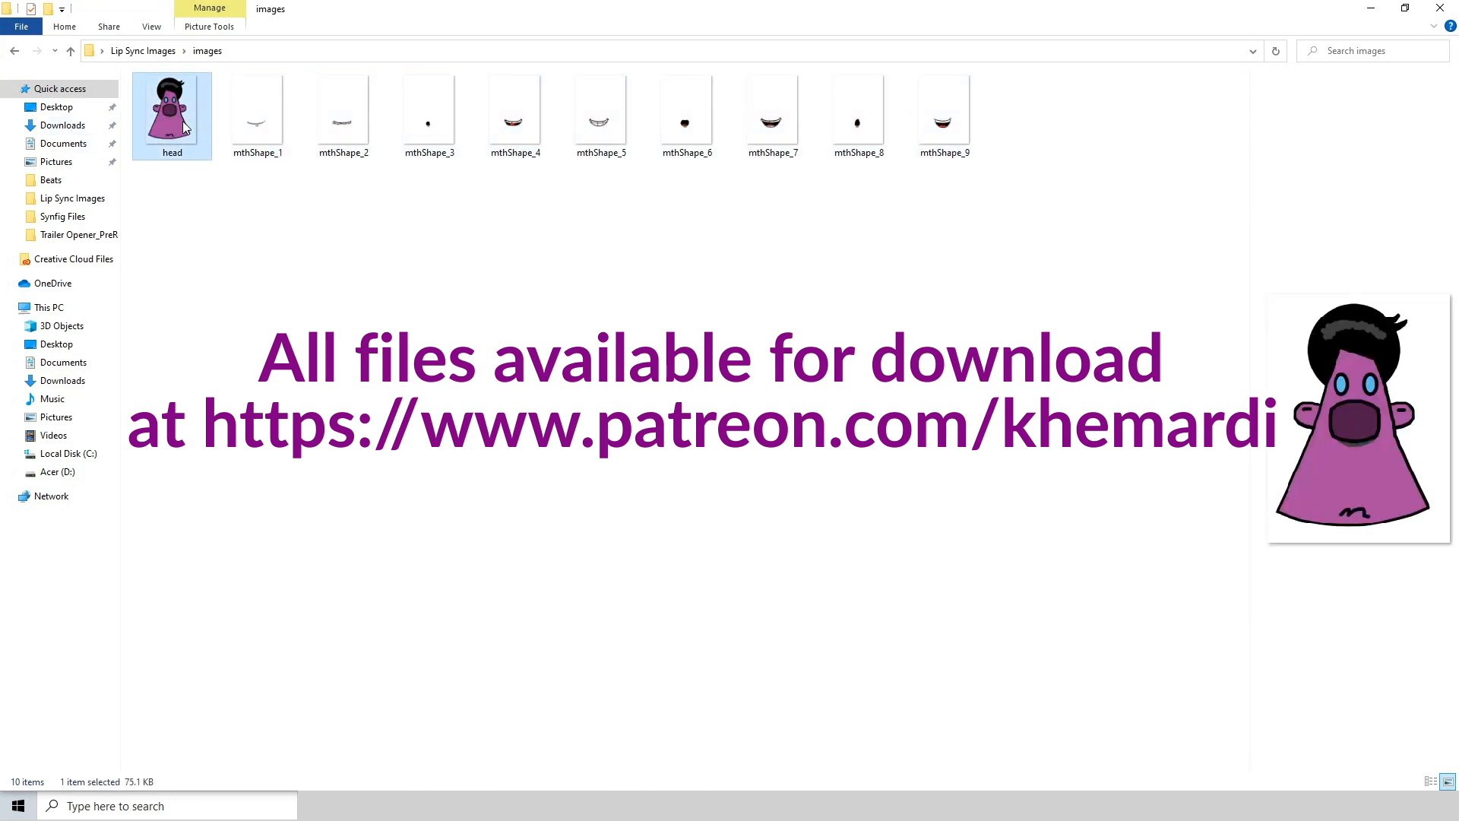
{"action": "left_click", "coordinate": [269, 127]}
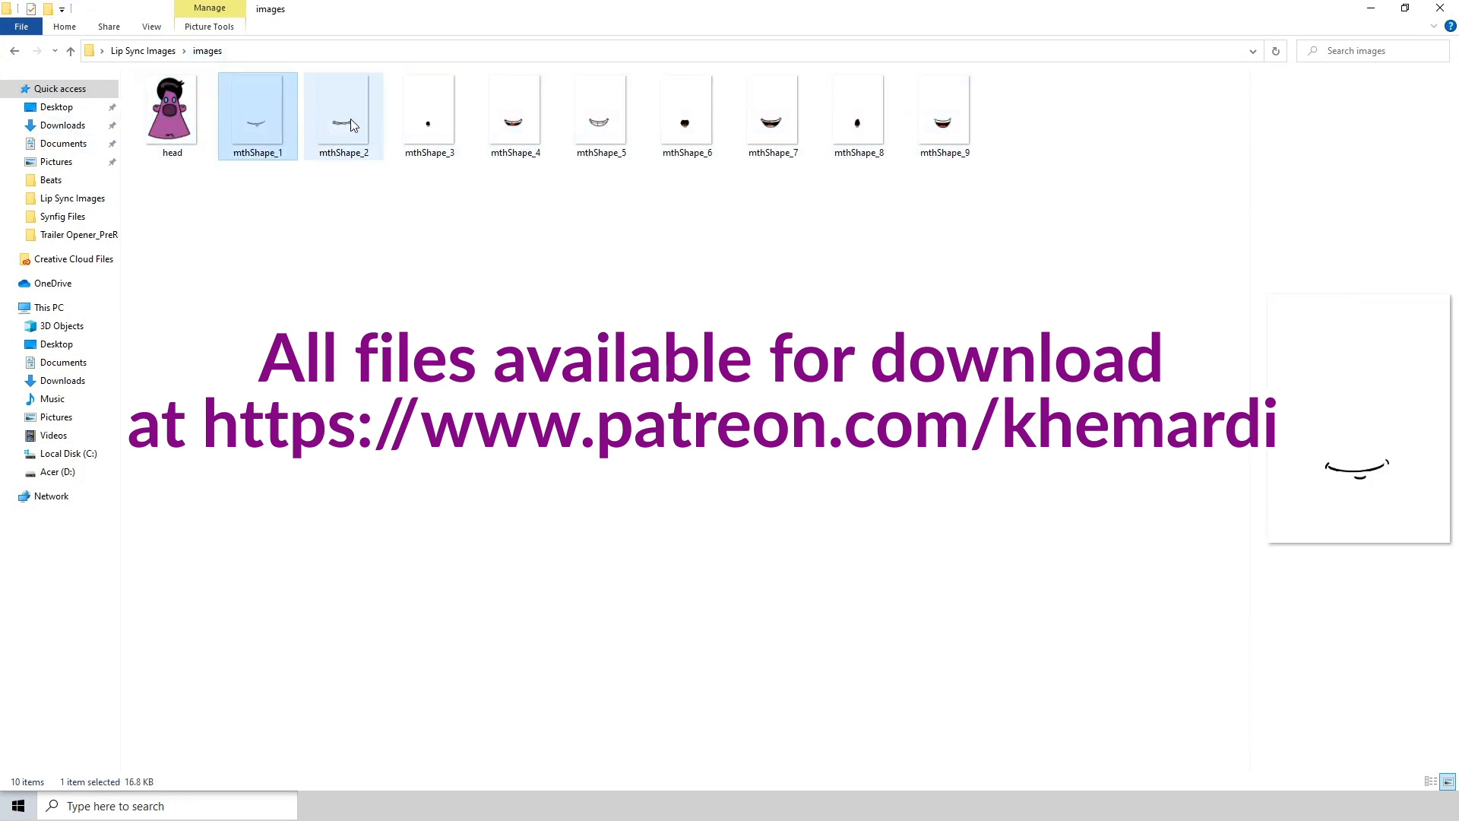
{"action": "left_click", "coordinate": [351, 126]}
{"action": "left_click", "coordinate": [433, 119]}
{"action": "left_click", "coordinate": [517, 122]}
{"action": "left_click", "coordinate": [602, 123]}
{"action": "left_click", "coordinate": [686, 128]}
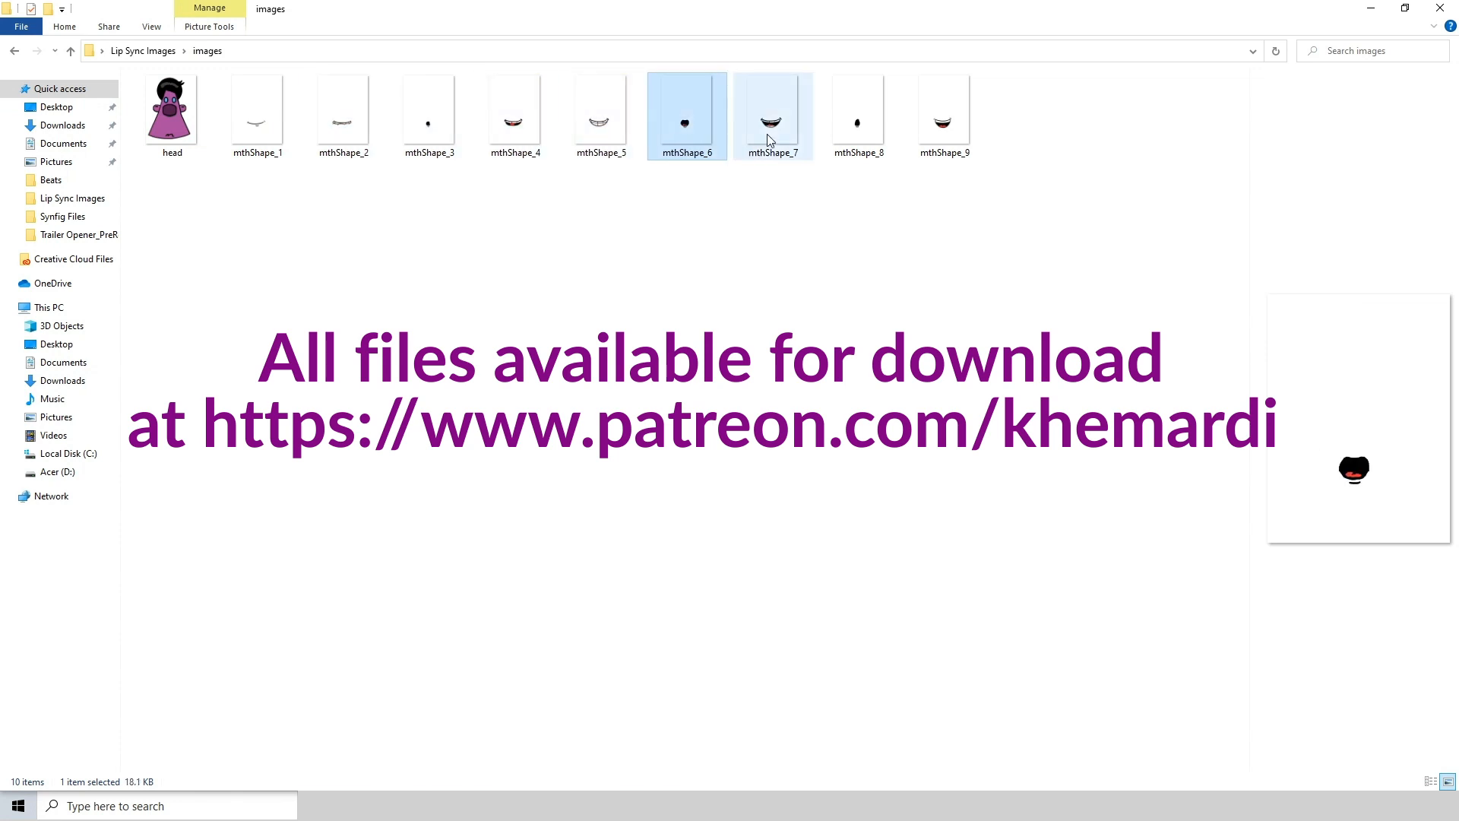
{"action": "left_click", "coordinate": [769, 137]}
{"action": "left_click", "coordinate": [857, 126]}
{"action": "left_click", "coordinate": [942, 126]}
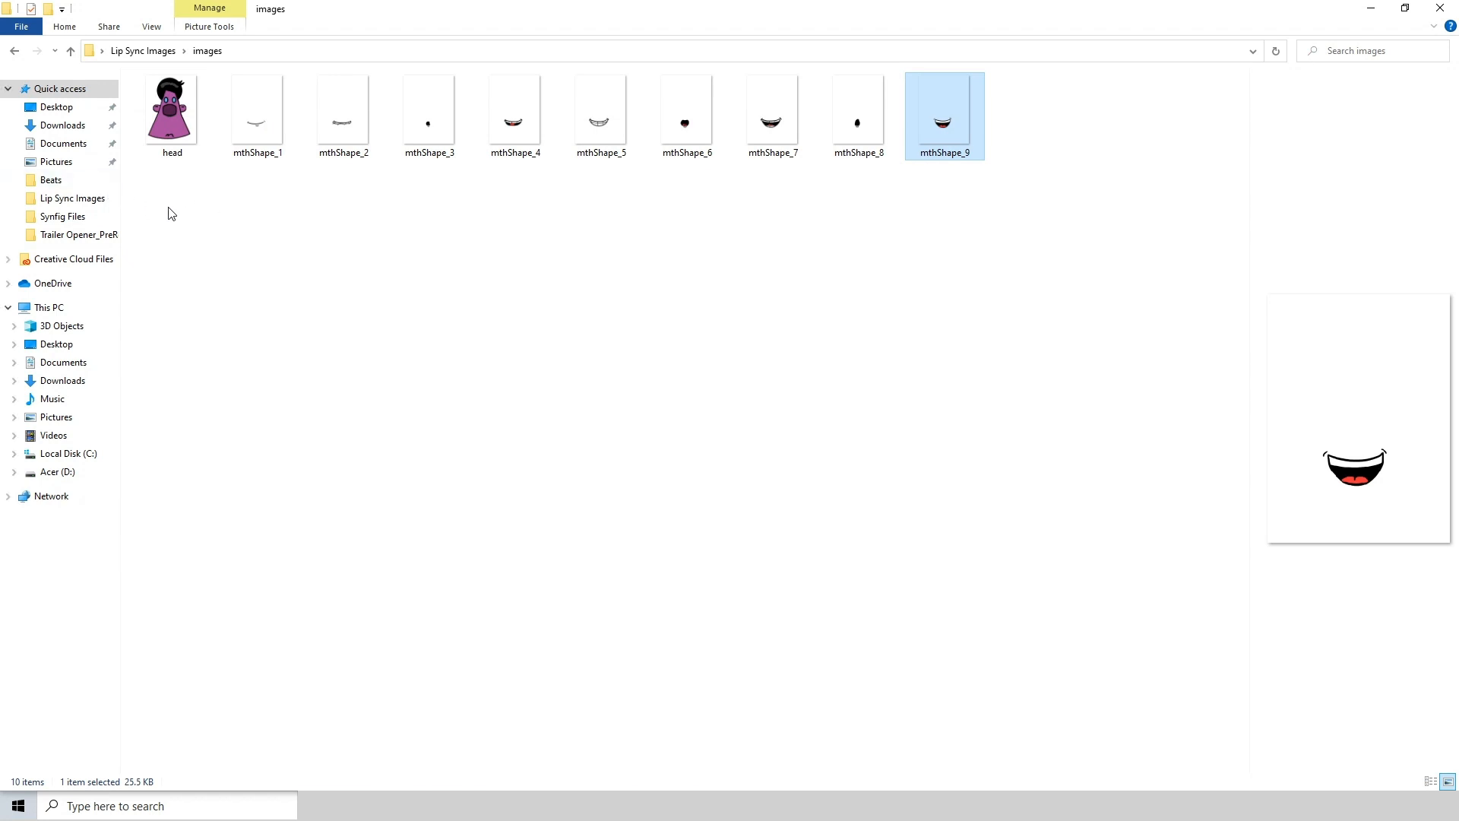
Import the head image and all nine mthShape images from the images folder into the open Synfig Studio animation
{"action": "left_click_drag", "start_coordinate": [152, 220], "coordinate": [1073, 54]}
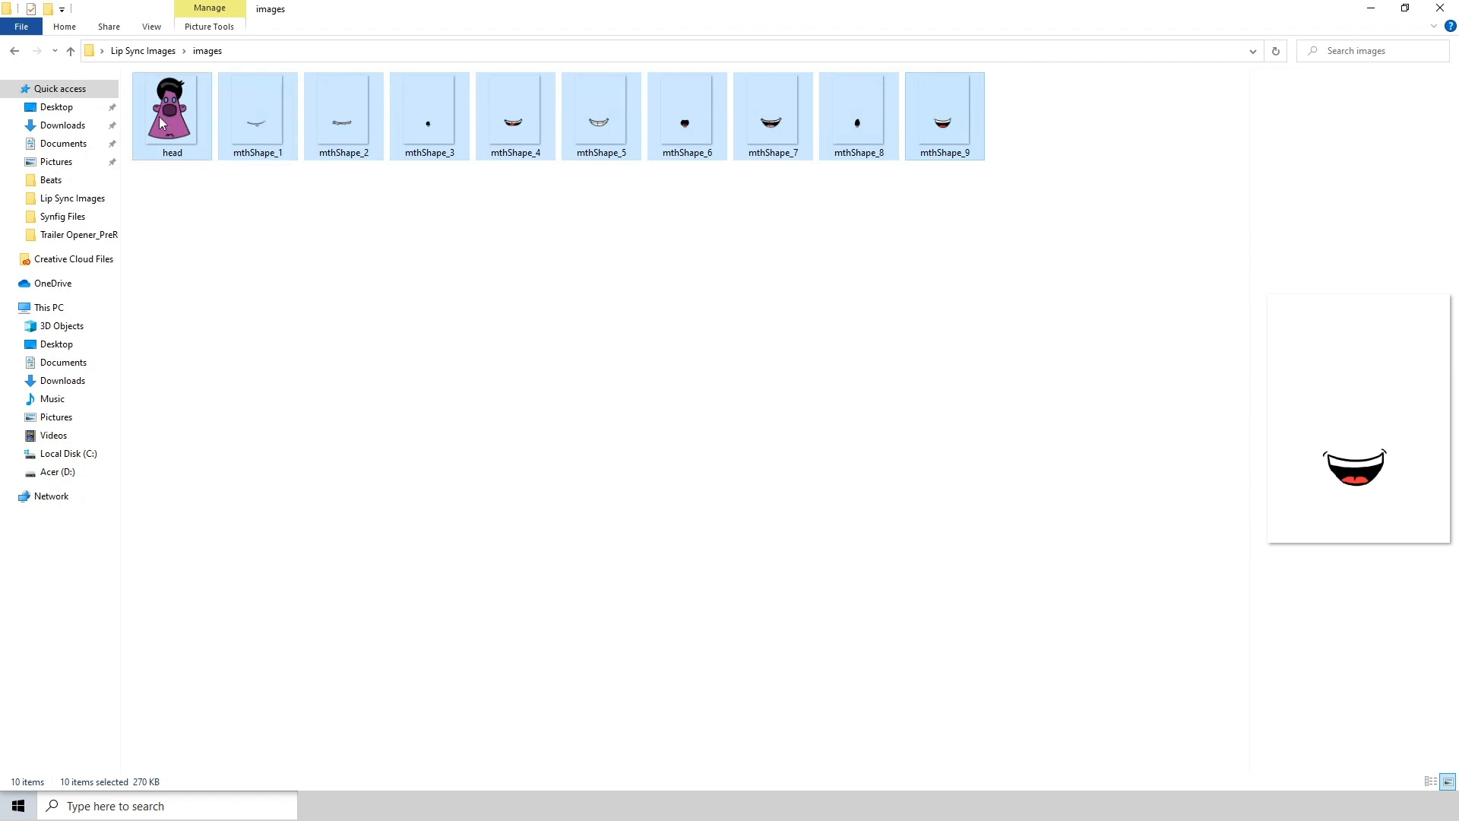
{"action": "left_click_drag", "start_coordinate": [158, 117], "coordinate": [709, 357]}
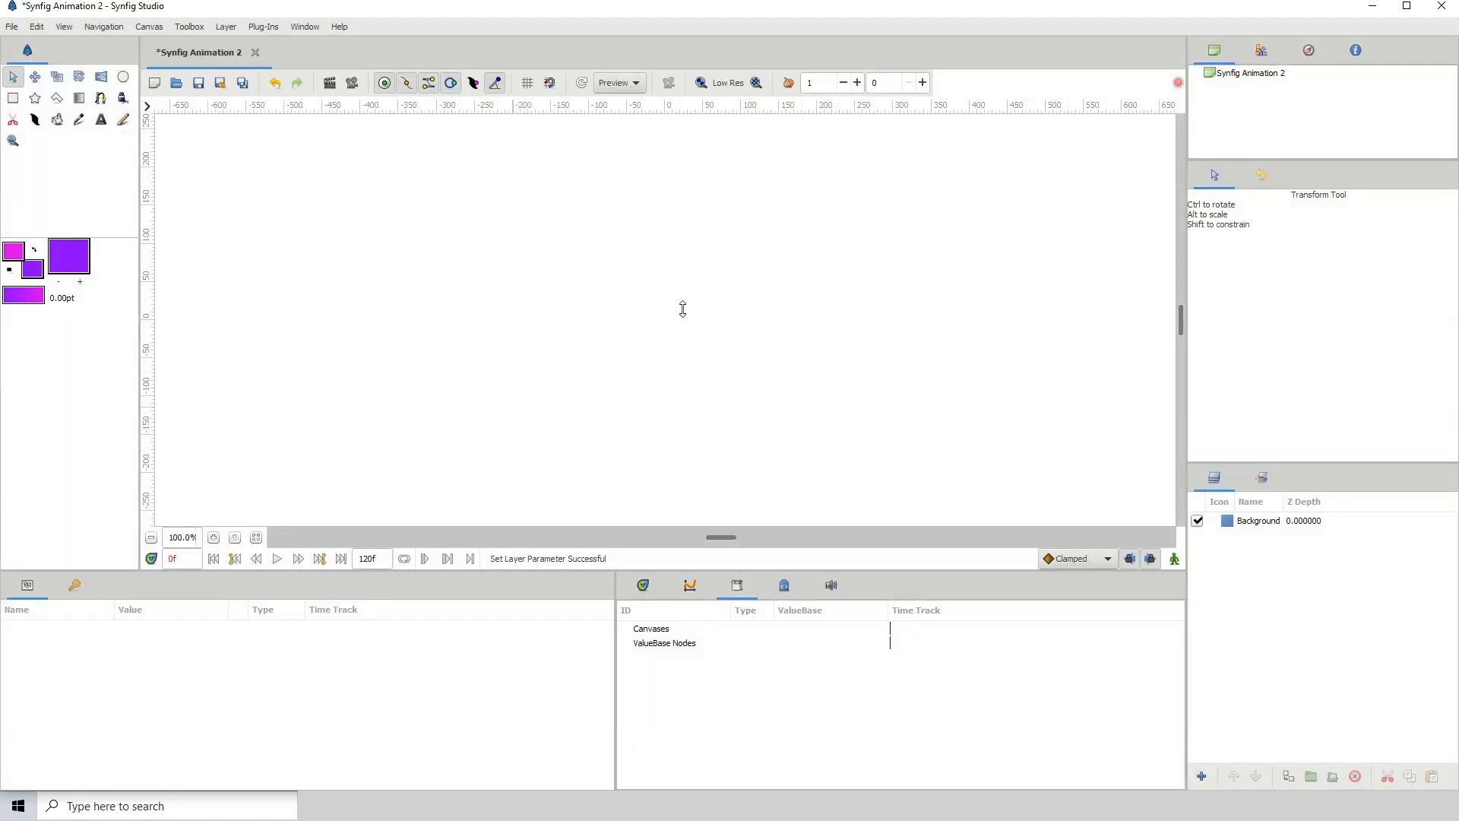
{"action": "left_click_drag", "start_coordinate": [682, 309], "coordinate": [682, 309]}
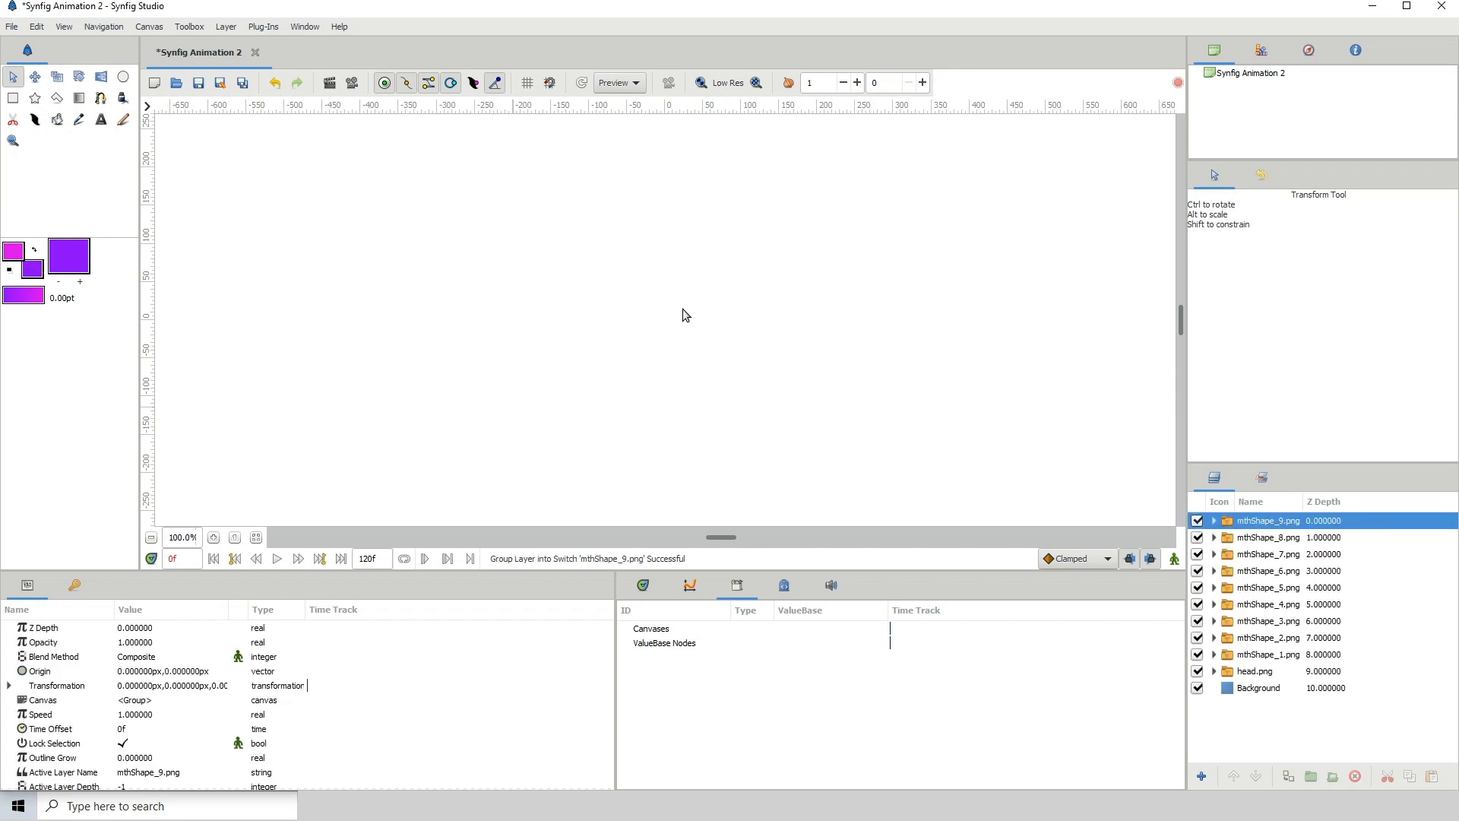
{"action": "triple_click", "coordinate": [152, 538]}
{"action": "left_click", "coordinate": [151, 538]}
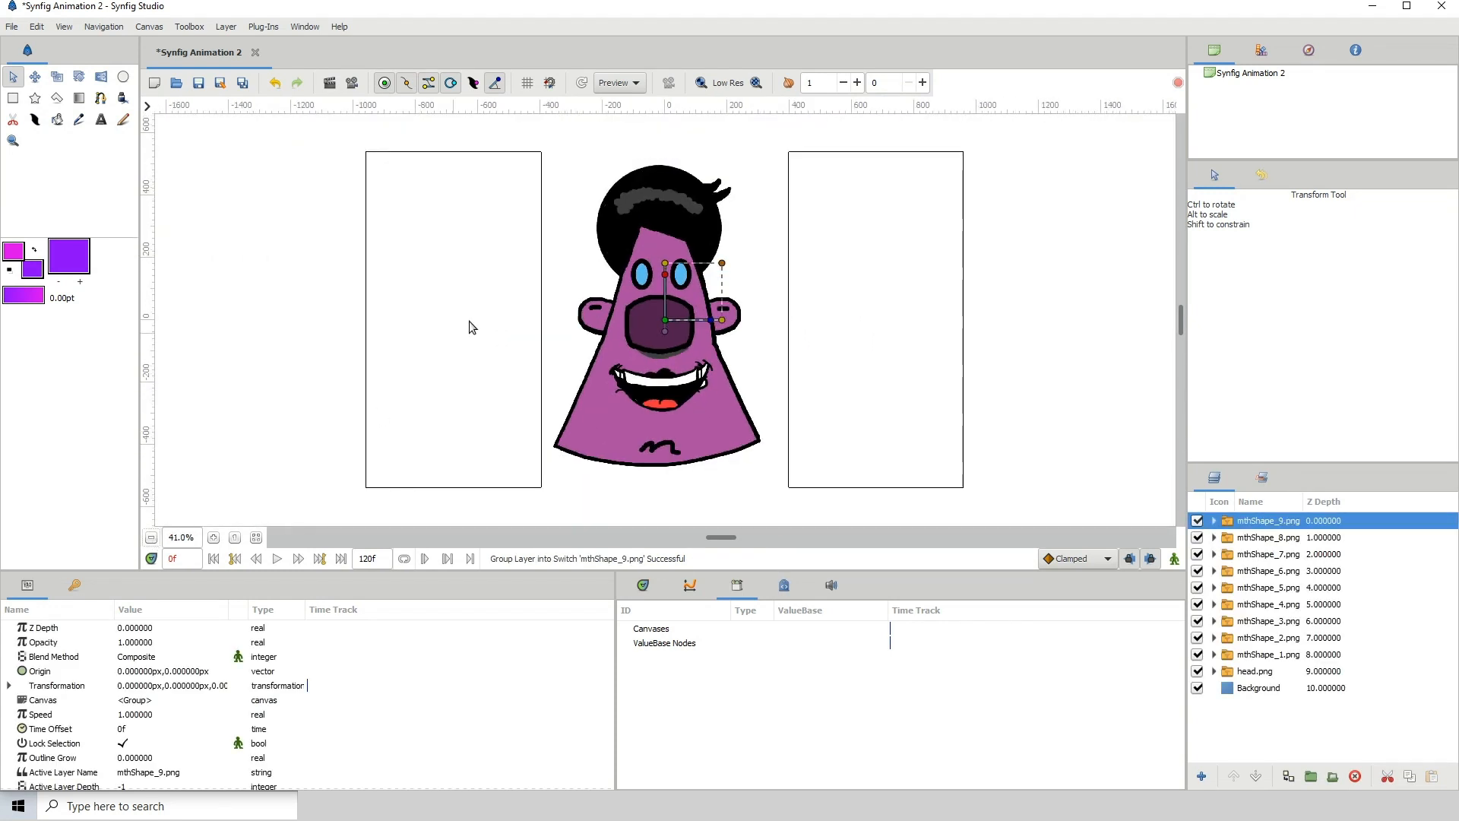
Raise the mthShape_1.png layer to the top of the layer stack
{"action": "left_click", "coordinate": [1263, 654]}
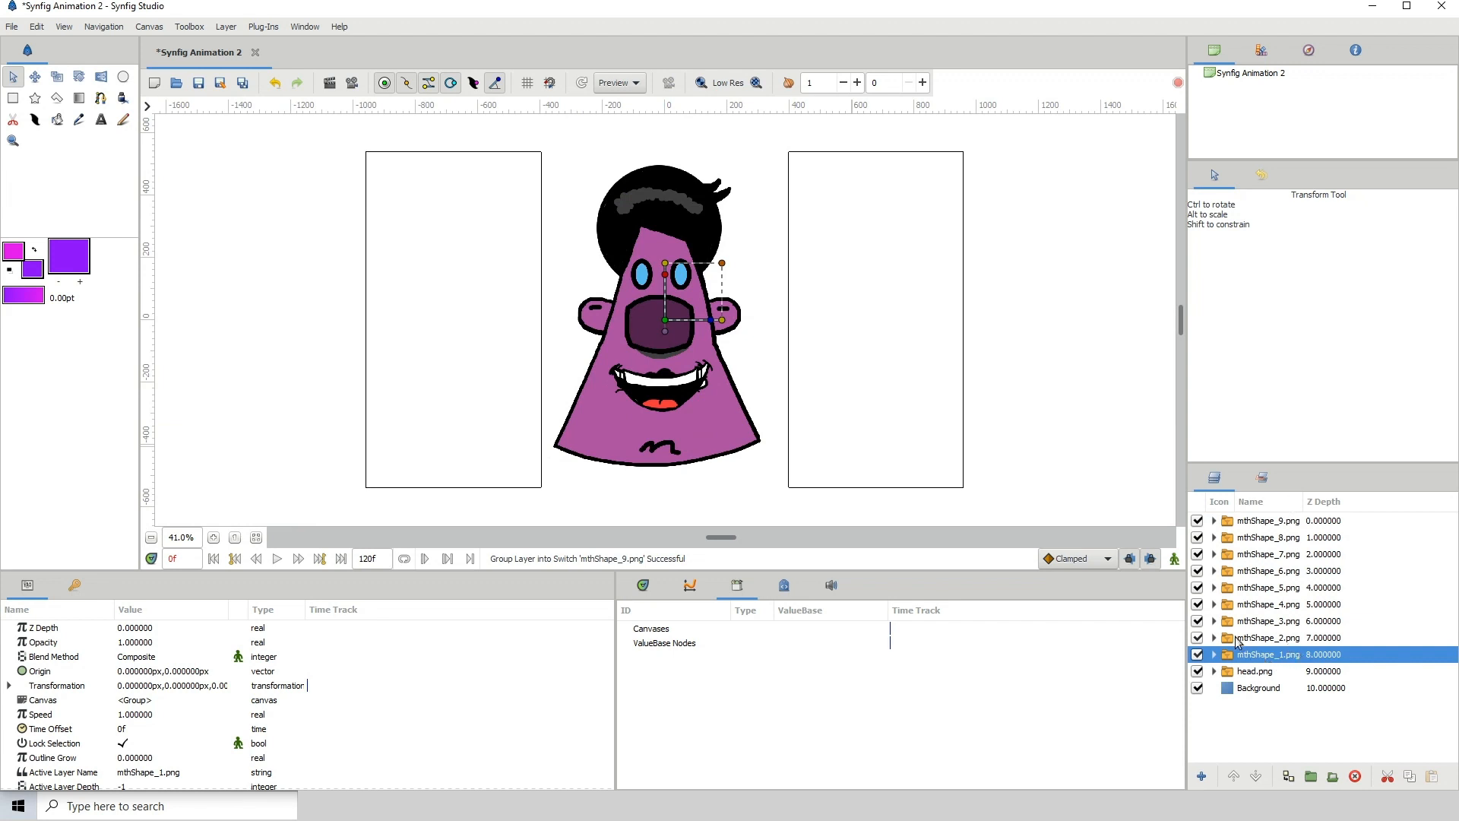
{"action": "left_click", "coordinate": [1235, 776]}
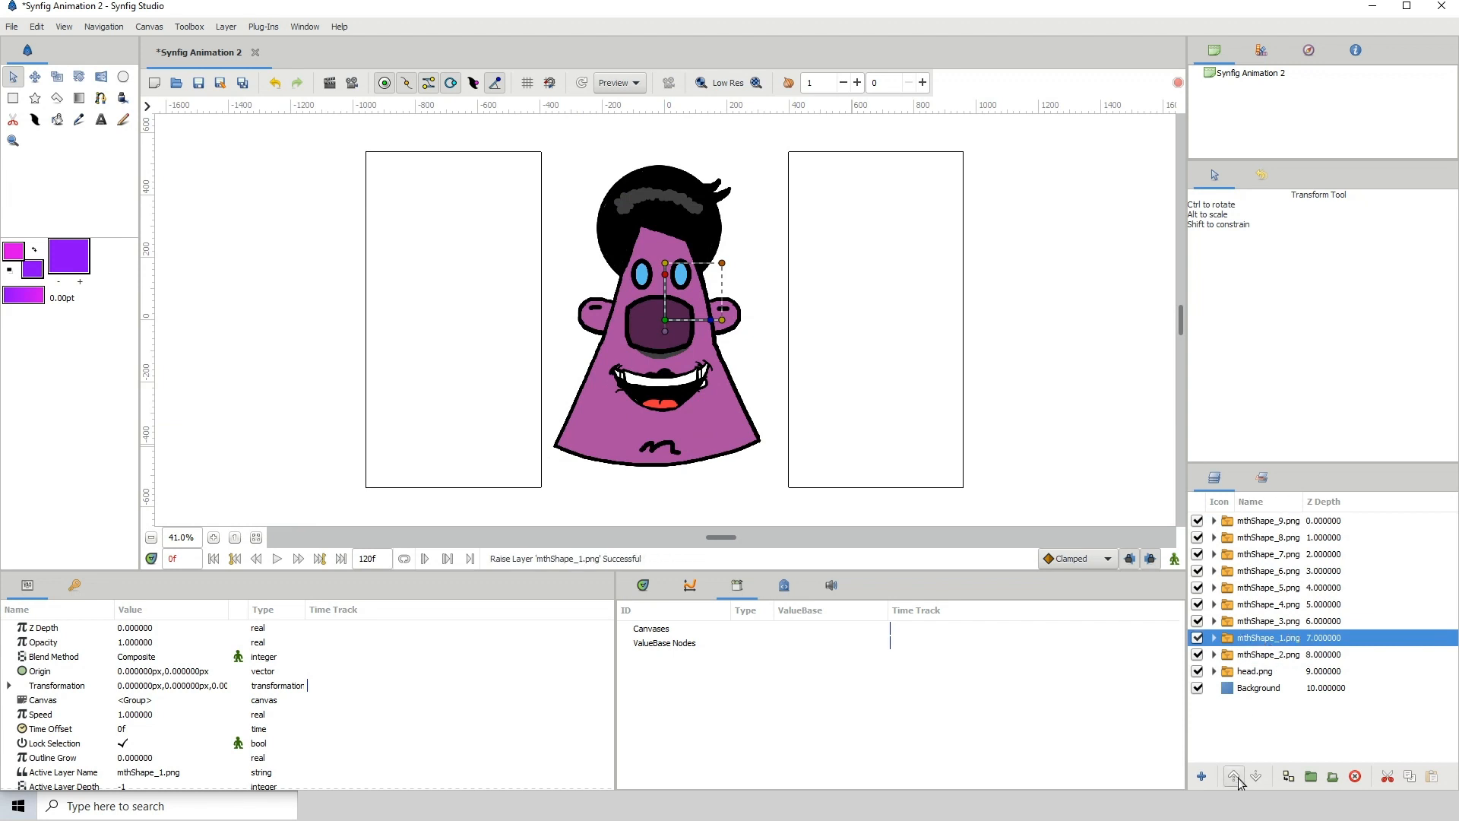
{"action": "left_click", "coordinate": [1234, 776]}
{"action": "left_click", "coordinate": [1235, 776]}
{"action": "left_click", "coordinate": [1234, 775]}
{"action": "left_click", "coordinate": [1234, 776]}
{"action": "left_click", "coordinate": [1235, 776]}
{"action": "left_click", "coordinate": [1235, 775]}
{"action": "left_click", "coordinate": [1235, 776]}
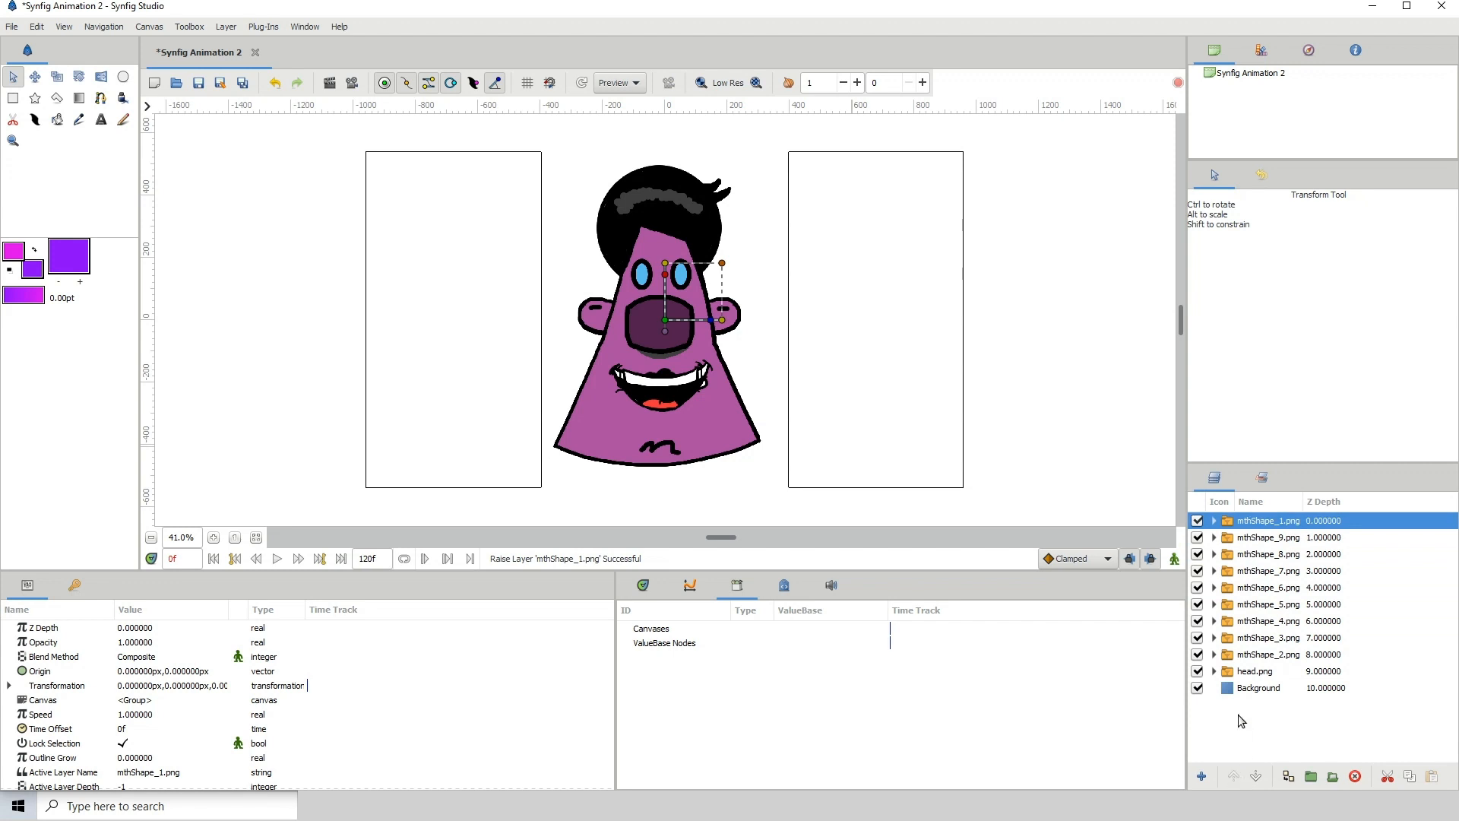
Raise the mthShape_2.png layer until it sits directly below mthShape_1.png
{"action": "left_click", "coordinate": [1266, 655]}
{"action": "left_click", "coordinate": [1234, 776]}
{"action": "left_click", "coordinate": [1234, 776]}
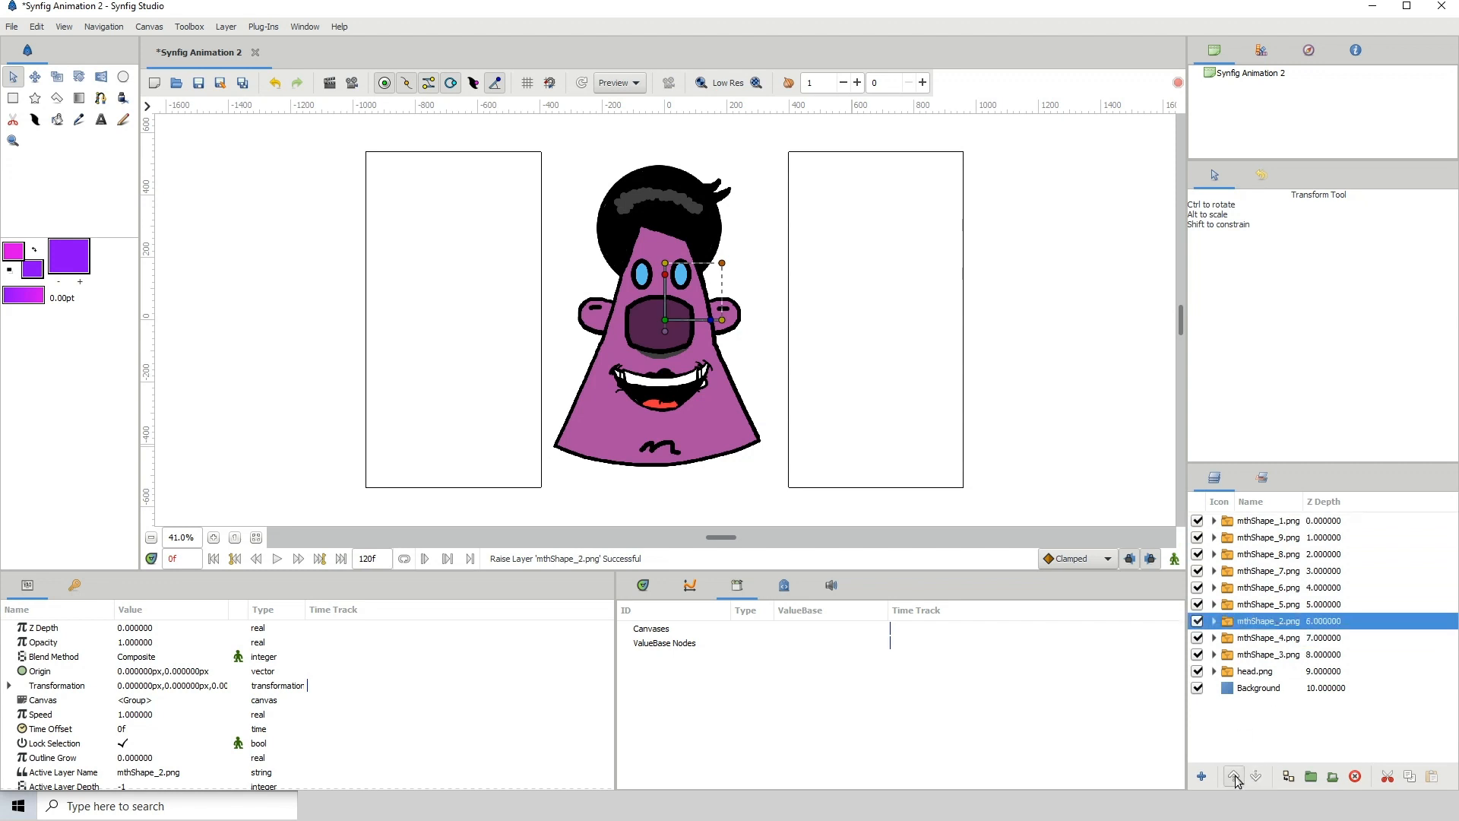
{"action": "left_click", "coordinate": [1234, 775]}
{"action": "left_click", "coordinate": [1234, 776]}
{"action": "left_click", "coordinate": [1234, 776]}
{"action": "left_click", "coordinate": [1234, 776]}
{"action": "left_click", "coordinate": [1234, 776]}
Raise the mthShape_3.png layer until it sits directly below mthShape_2.png
{"action": "left_click", "coordinate": [1266, 654]}
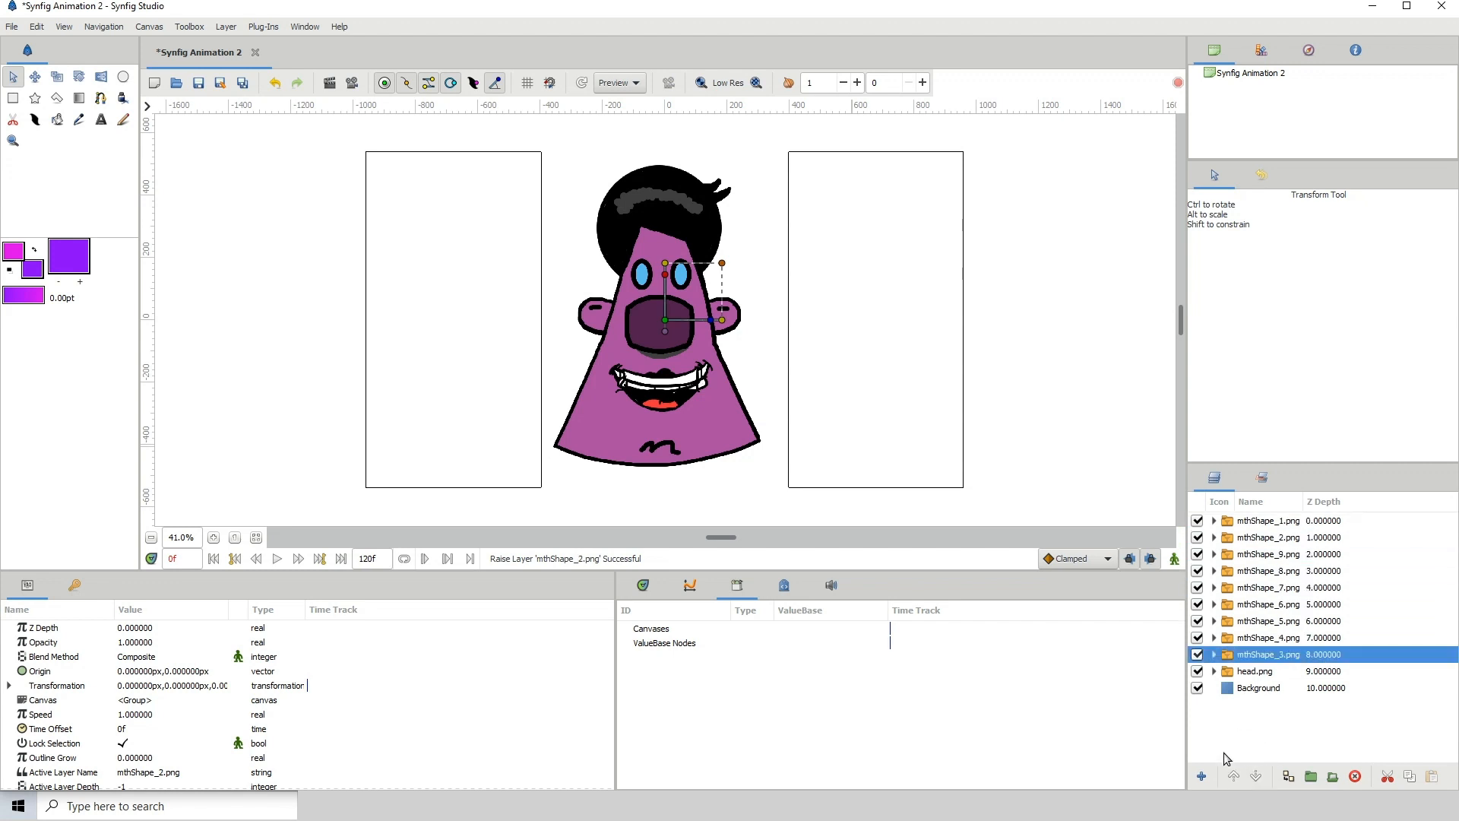
{"action": "left_click", "coordinate": [1235, 776]}
{"action": "left_click", "coordinate": [1235, 776]}
{"action": "left_click", "coordinate": [1236, 777]}
{"action": "left_click", "coordinate": [1235, 777]}
{"action": "left_click", "coordinate": [1235, 777]}
{"action": "left_click", "coordinate": [1236, 776]}
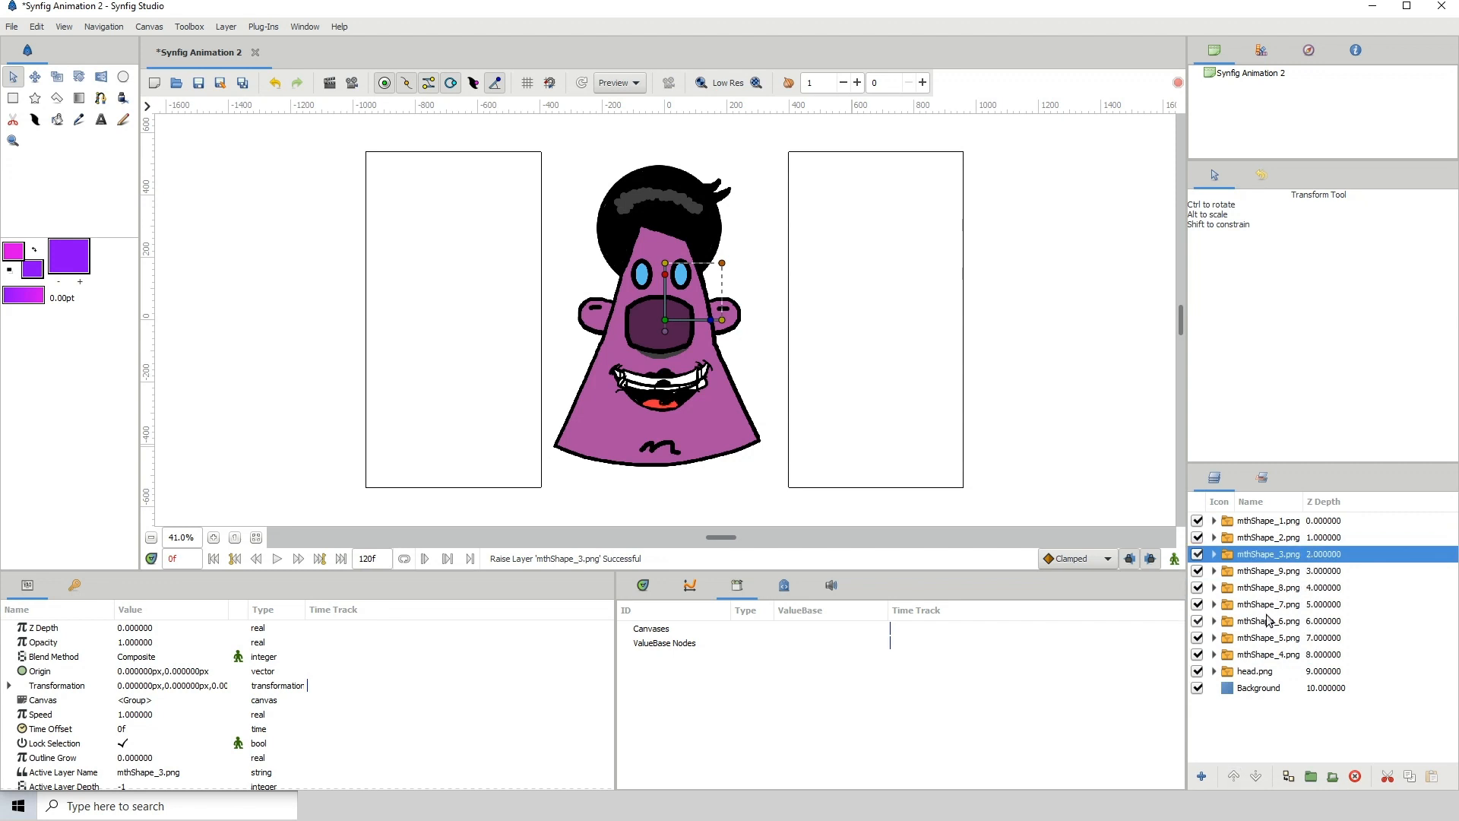
Raise the mthShape_4.png layer until it sits directly below mthShape_3.png
{"action": "left_click", "coordinate": [1273, 655]}
{"action": "left_click", "coordinate": [1236, 776]}
{"action": "left_click", "coordinate": [1235, 776]}
{"action": "left_click", "coordinate": [1235, 775]}
{"action": "left_click", "coordinate": [1235, 776]}
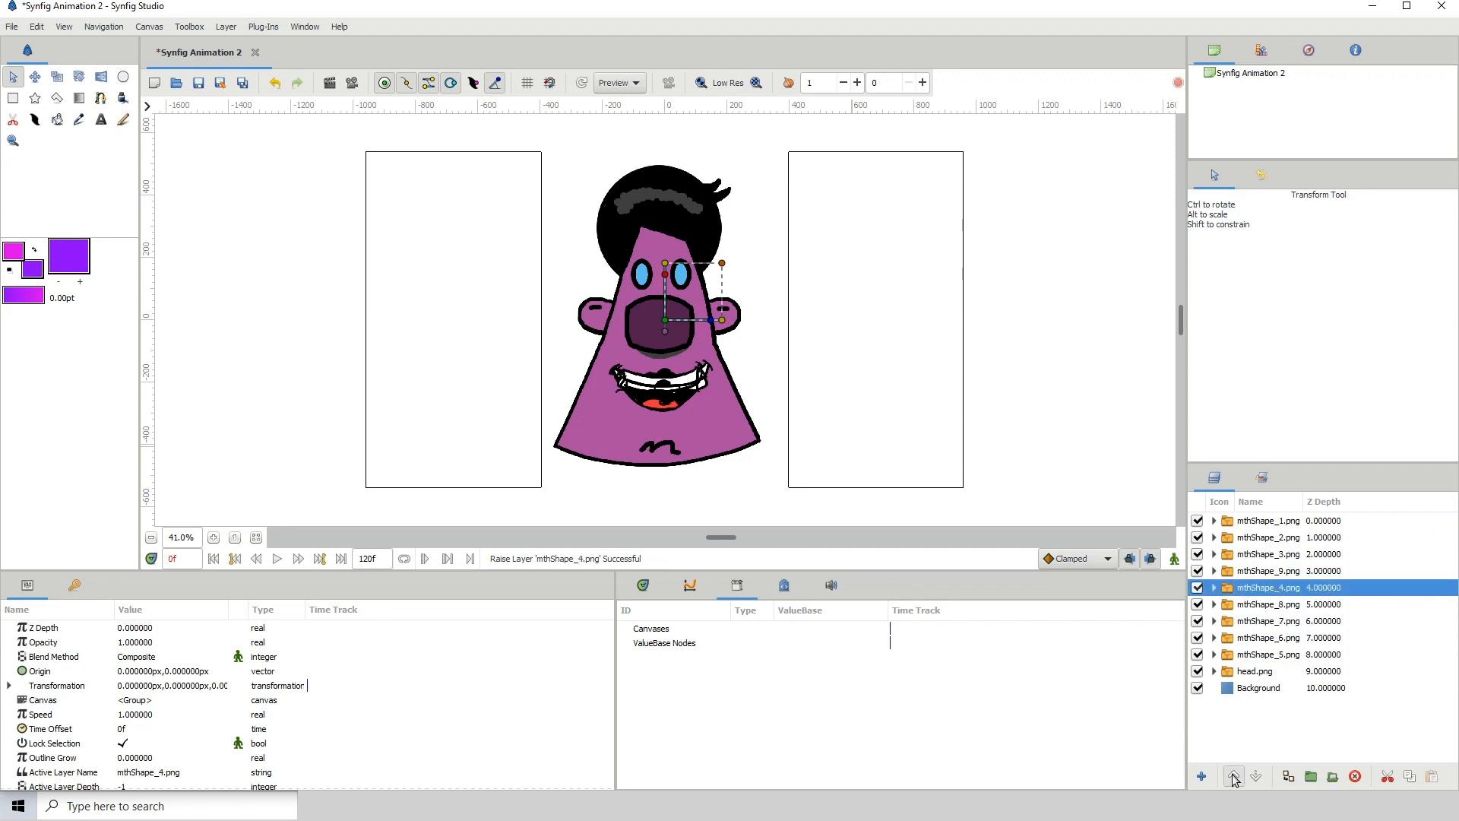
{"action": "left_click", "coordinate": [1236, 776]}
Raise the mthShape_5.png layer until it sits directly below mthShape_4.png
{"action": "left_click", "coordinate": [1269, 655]}
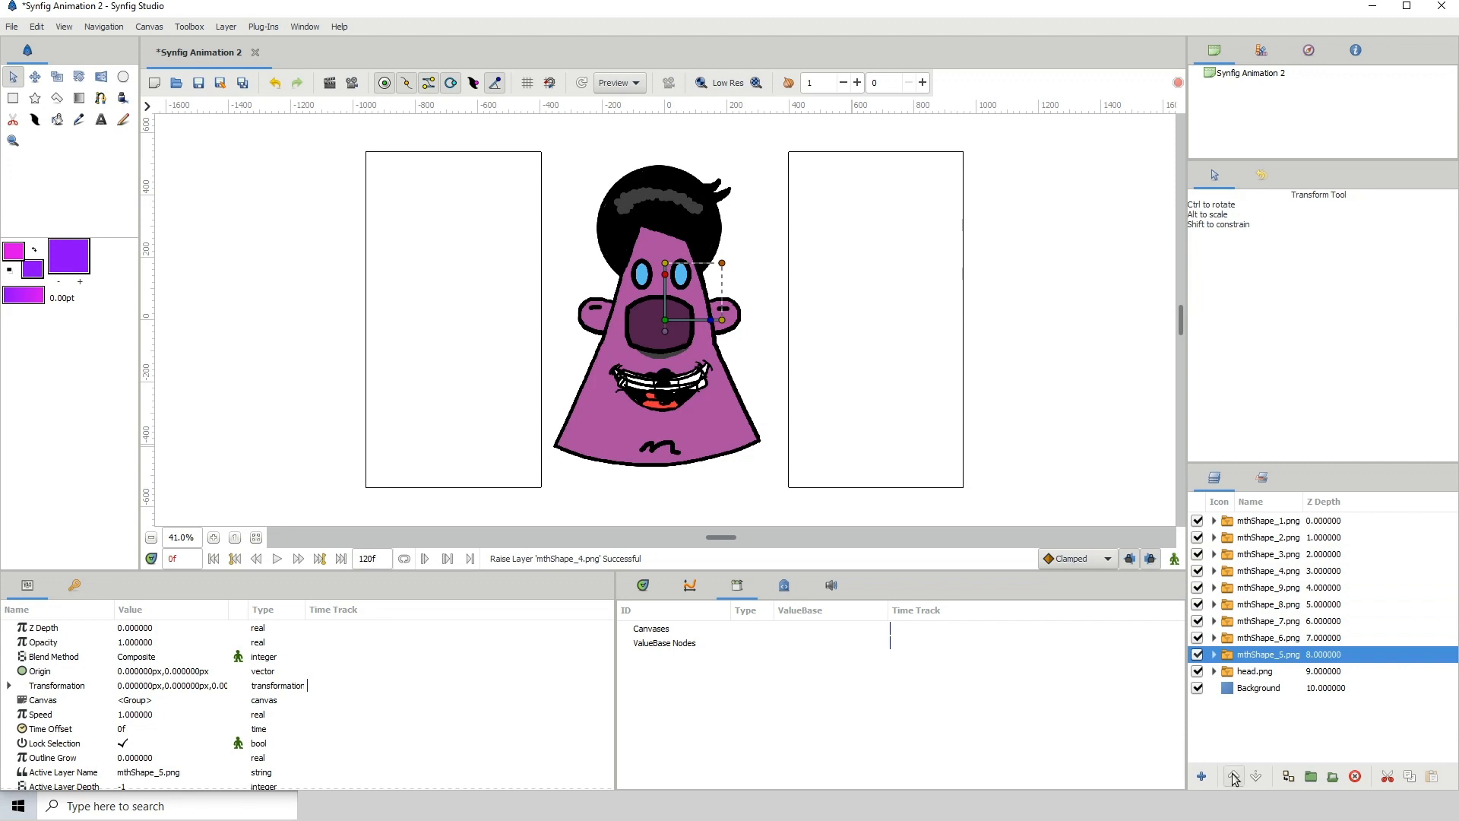
{"action": "left_click", "coordinate": [1235, 776]}
{"action": "left_click", "coordinate": [1236, 777]}
{"action": "left_click", "coordinate": [1235, 777]}
{"action": "left_click", "coordinate": [1235, 777]}
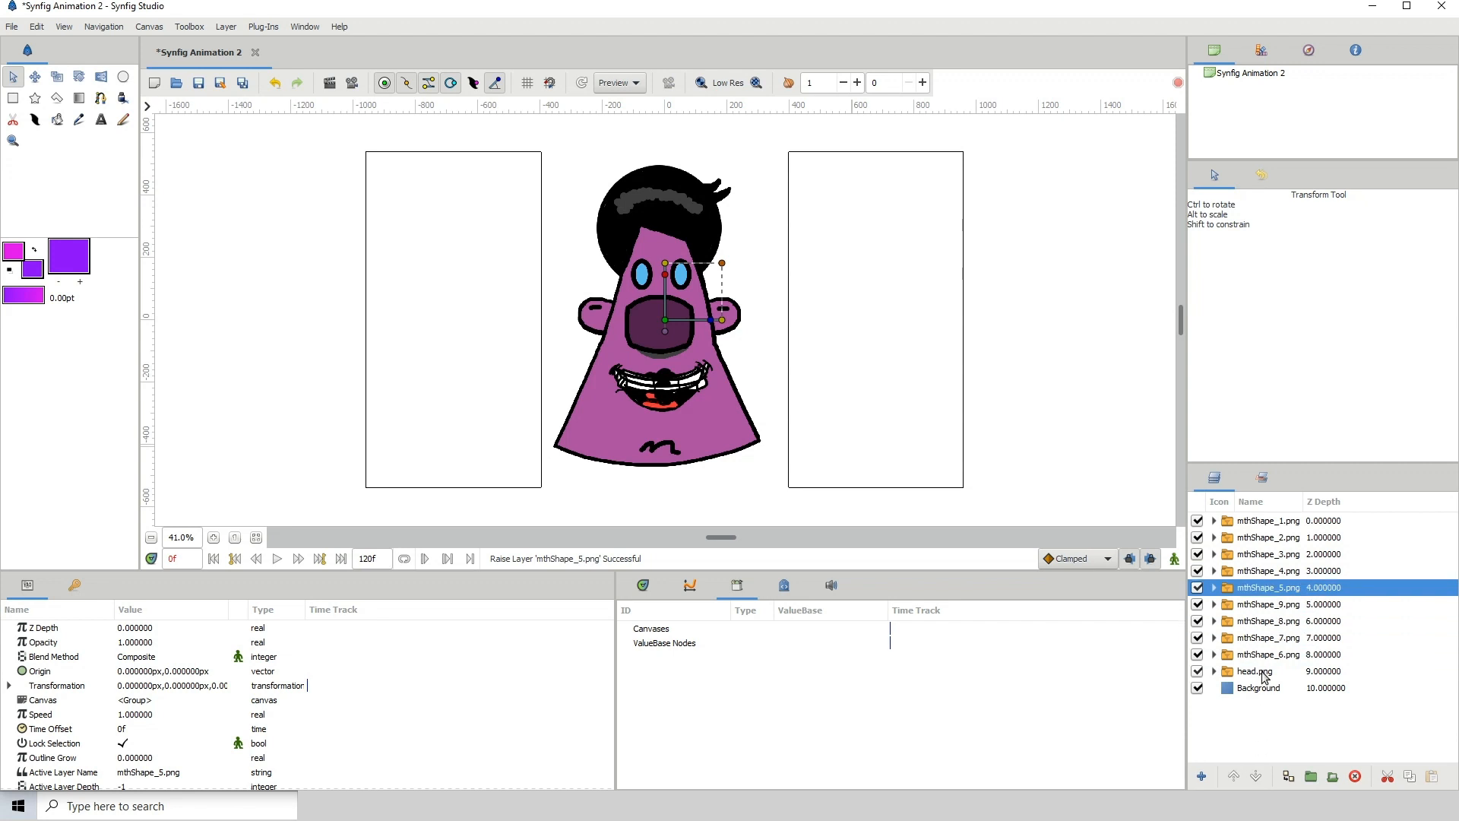
Raise the mthShape_6.png layer until it sits directly below mthShape_5.png
{"action": "left_click", "coordinate": [1267, 655]}
{"action": "left_click", "coordinate": [1233, 775]}
{"action": "left_click", "coordinate": [1233, 776]}
{"action": "left_click", "coordinate": [1233, 776]}
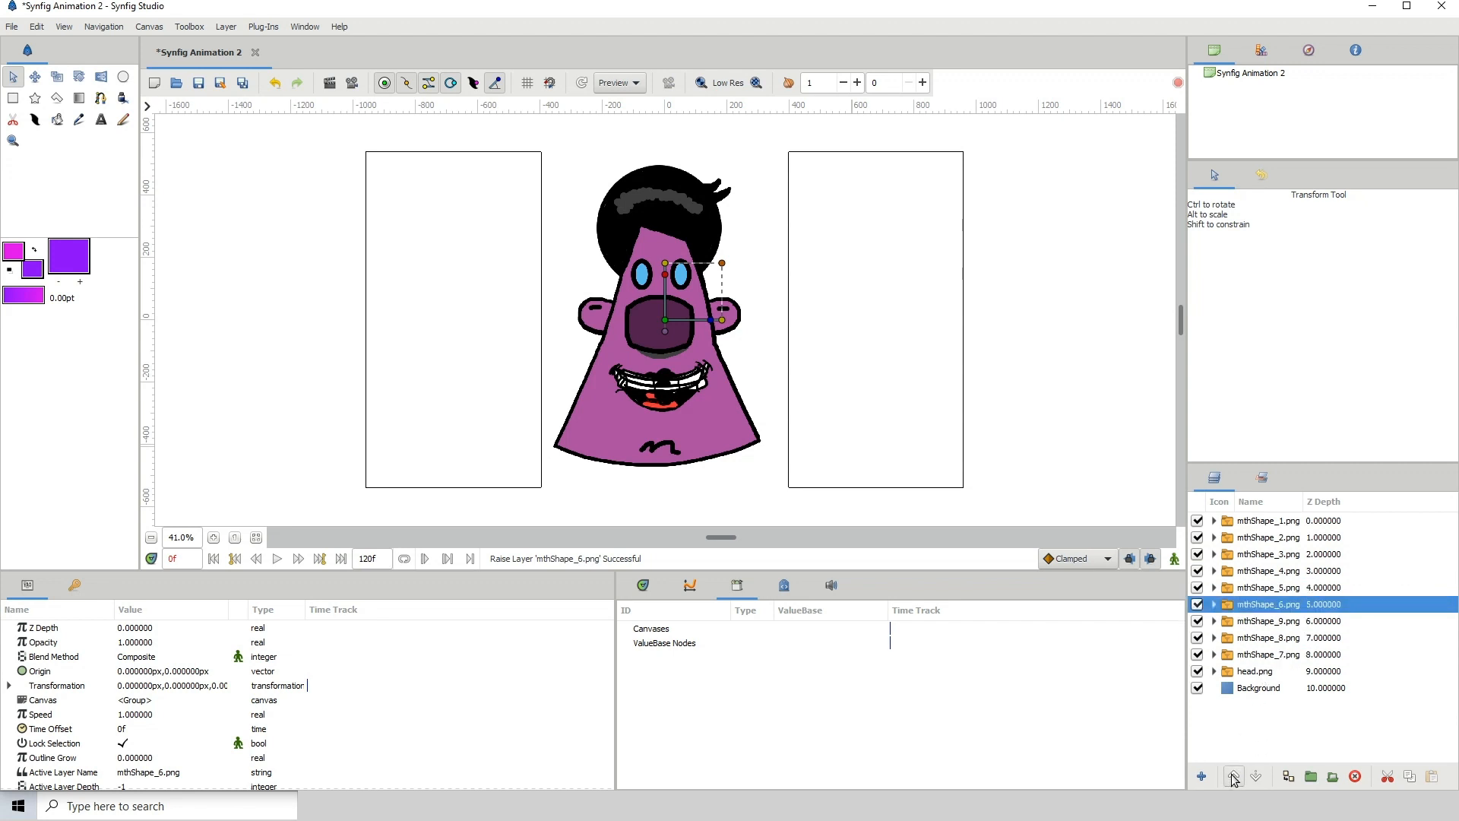
Raise mthShape_7.png directly below mthShape_6.png and mthShape_8.png directly above mthShape_9.png to finish the numerical order
{"action": "left_click", "coordinate": [1258, 656]}
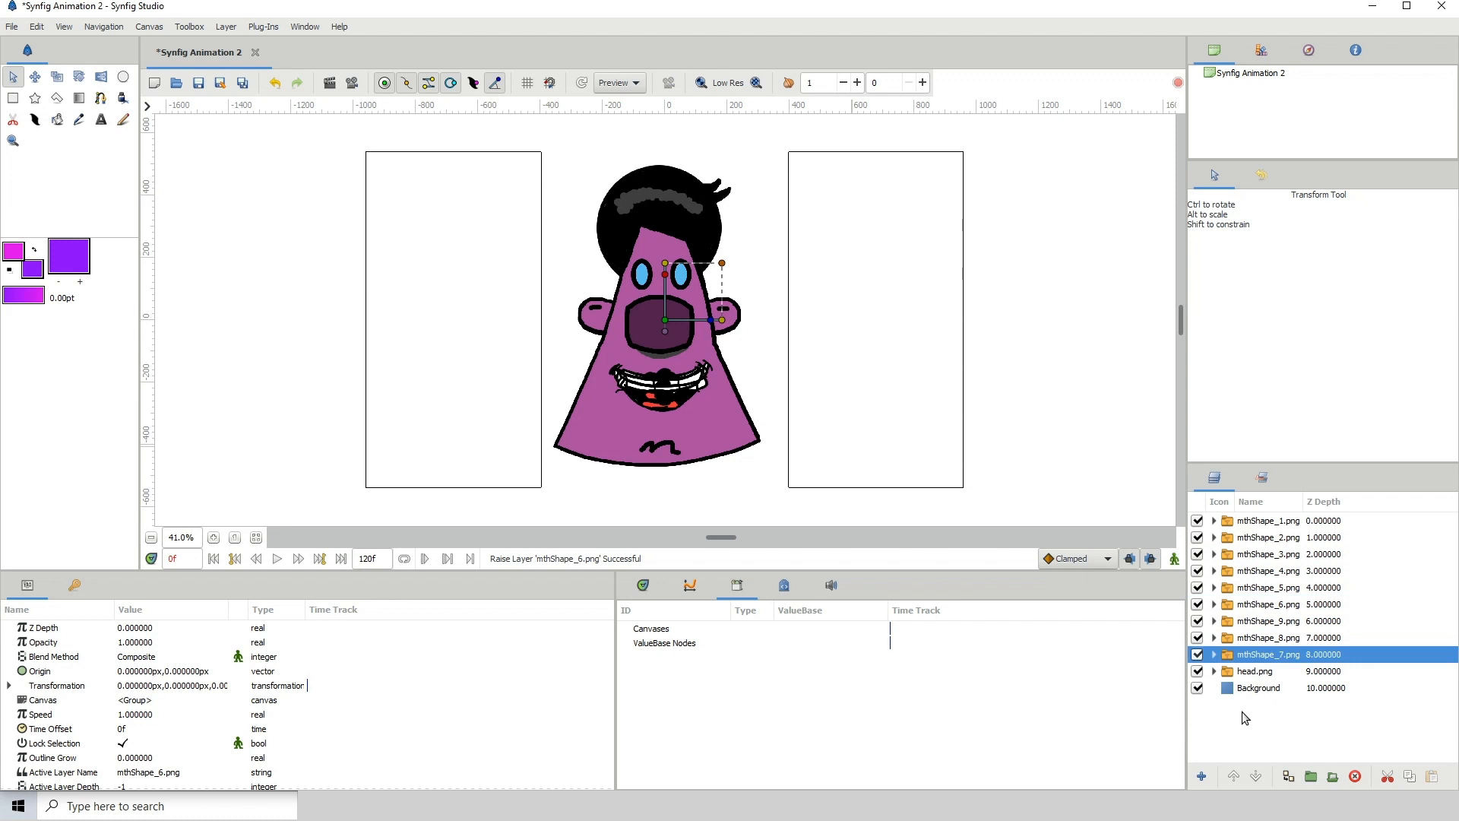
{"action": "left_click", "coordinate": [1238, 777]}
{"action": "left_click", "coordinate": [1238, 777]}
{"action": "left_click", "coordinate": [1287, 655]}
{"action": "left_click", "coordinate": [1234, 776]}
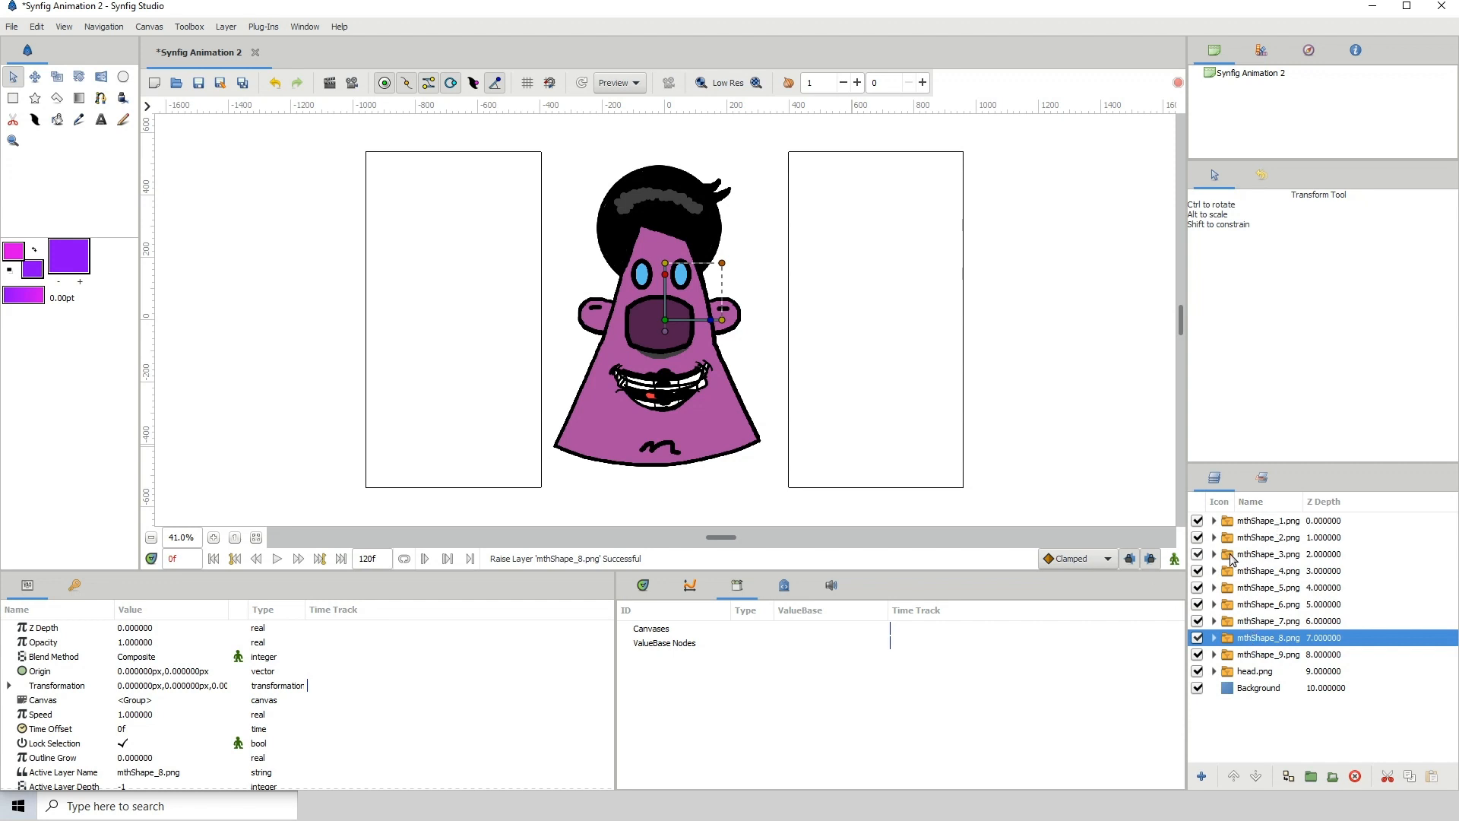
Group the nine layers mthShape_1.png through mthShape_9.png into a single switch group
{"action": "left_click", "coordinate": [1264, 524]}
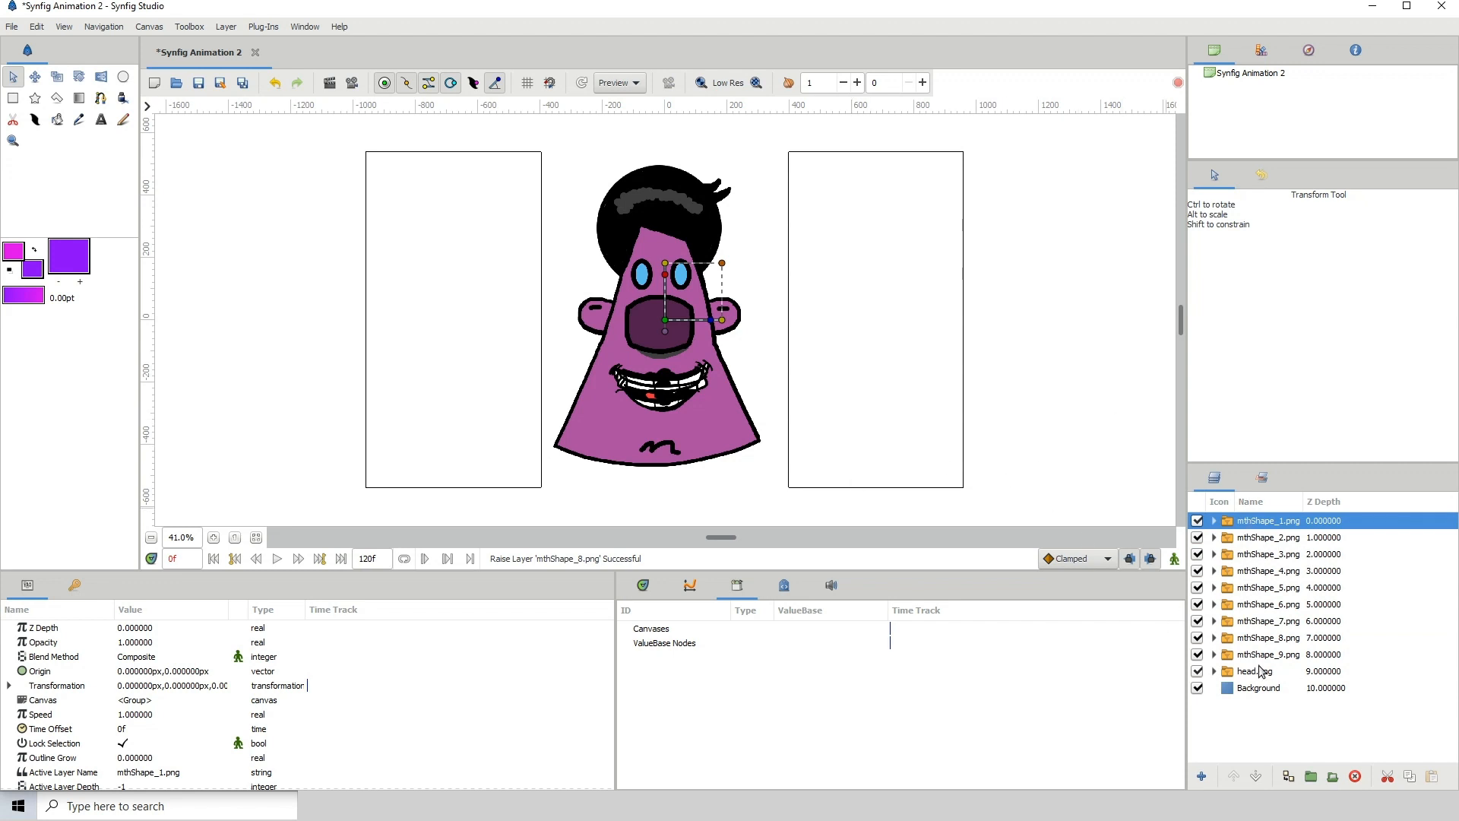
{"action": "left_click", "coordinate": [1225, 658], "text": "shift"}
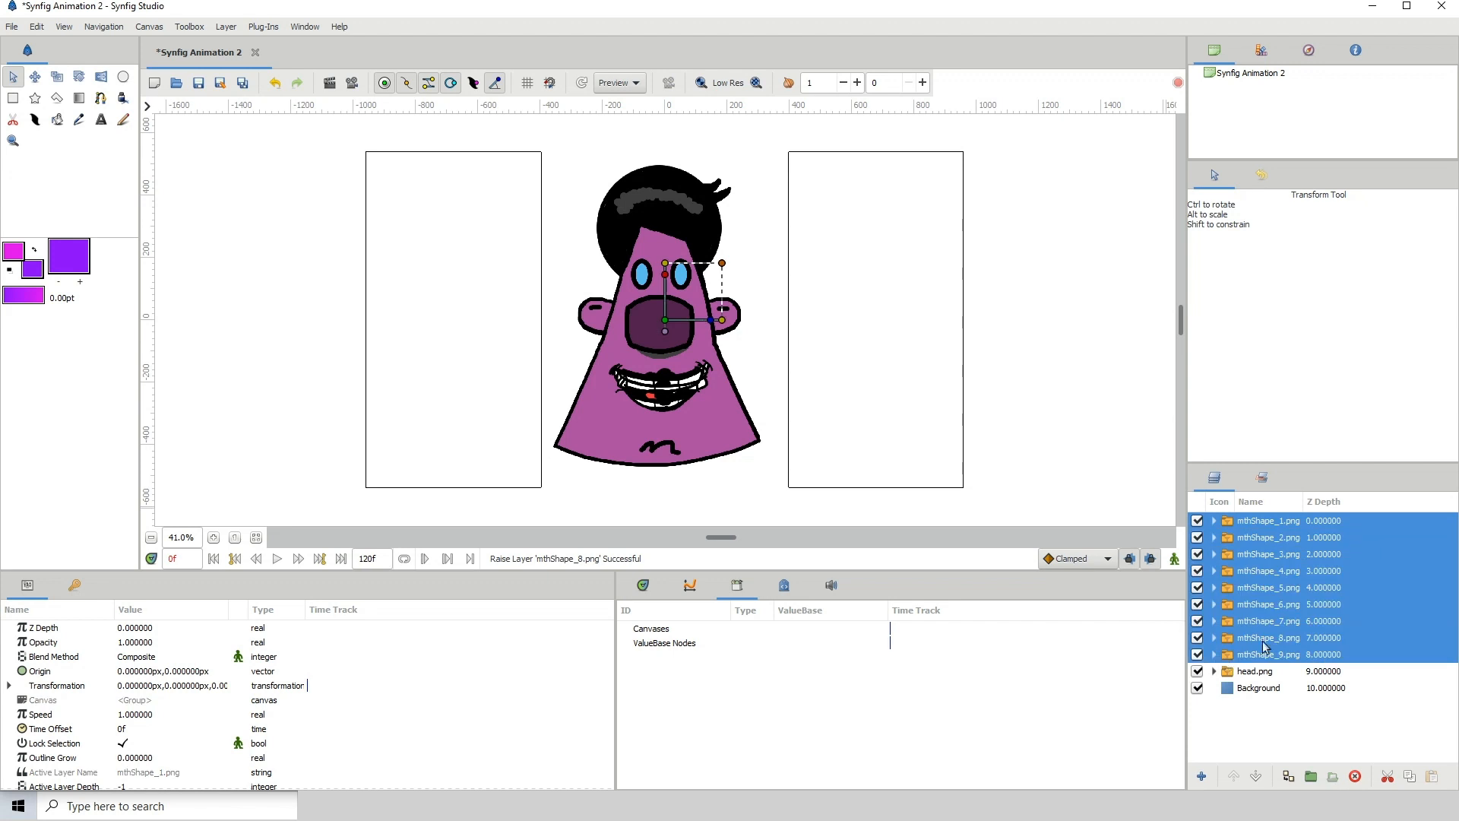
{"action": "right_click", "coordinate": [1261, 584]}
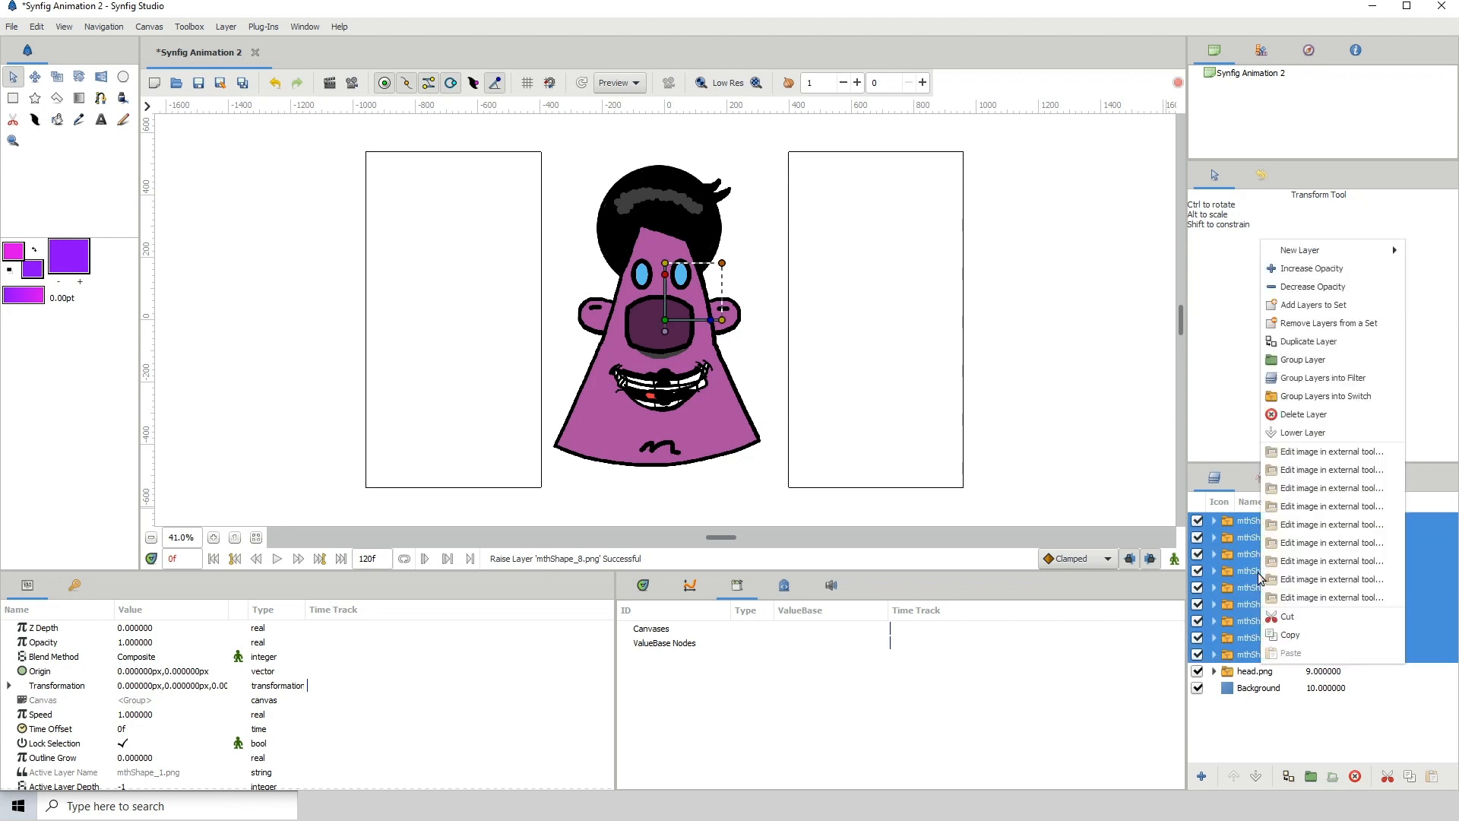
{"action": "left_click", "coordinate": [1326, 396]}
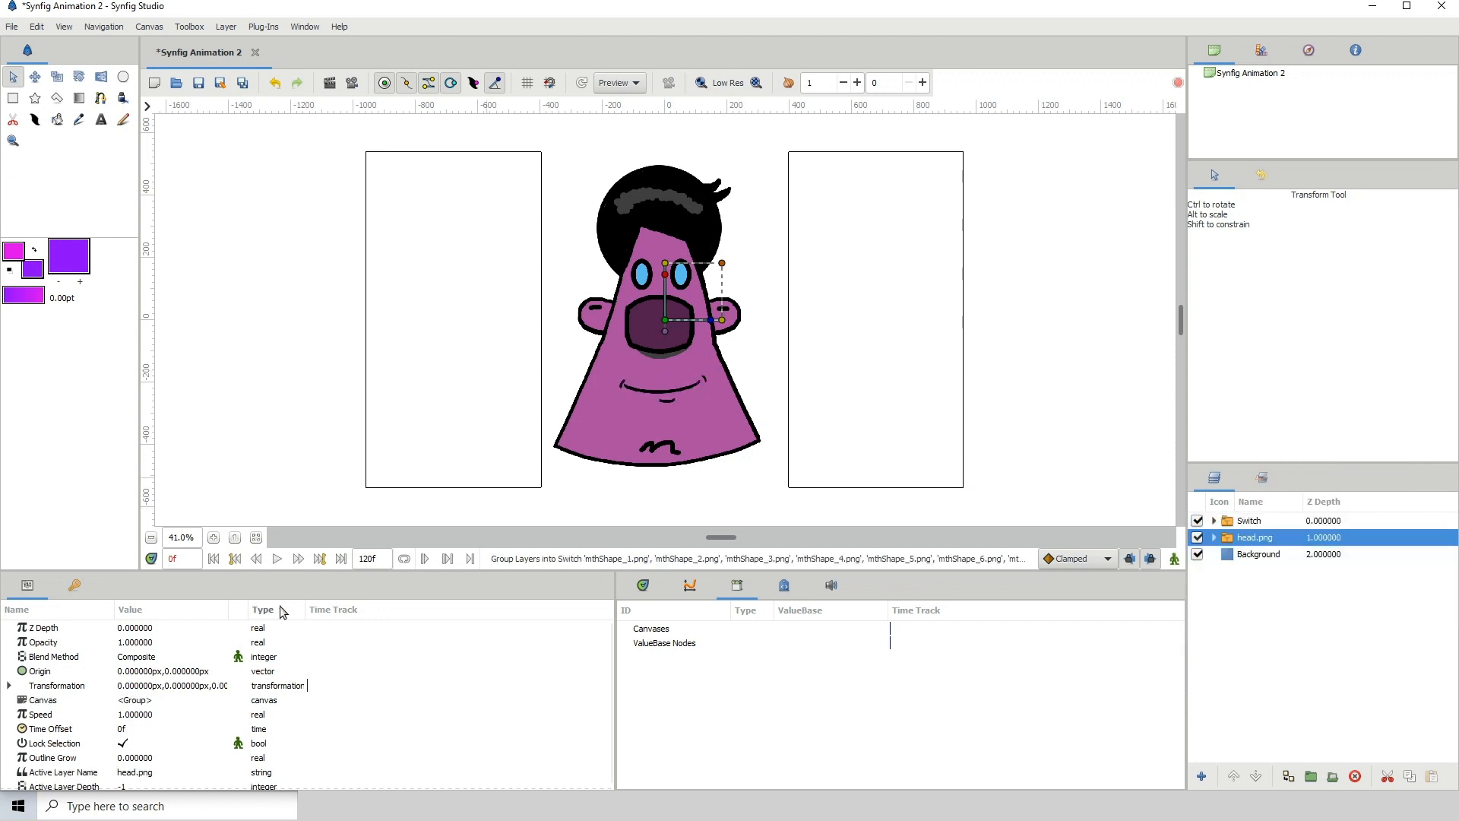
Enlarge the parameter list to reveal Active Layer Name and select the Switch layer holding the mouth shapes
{"action": "left_click_drag", "start_coordinate": [331, 572], "coordinate": [335, 513]}
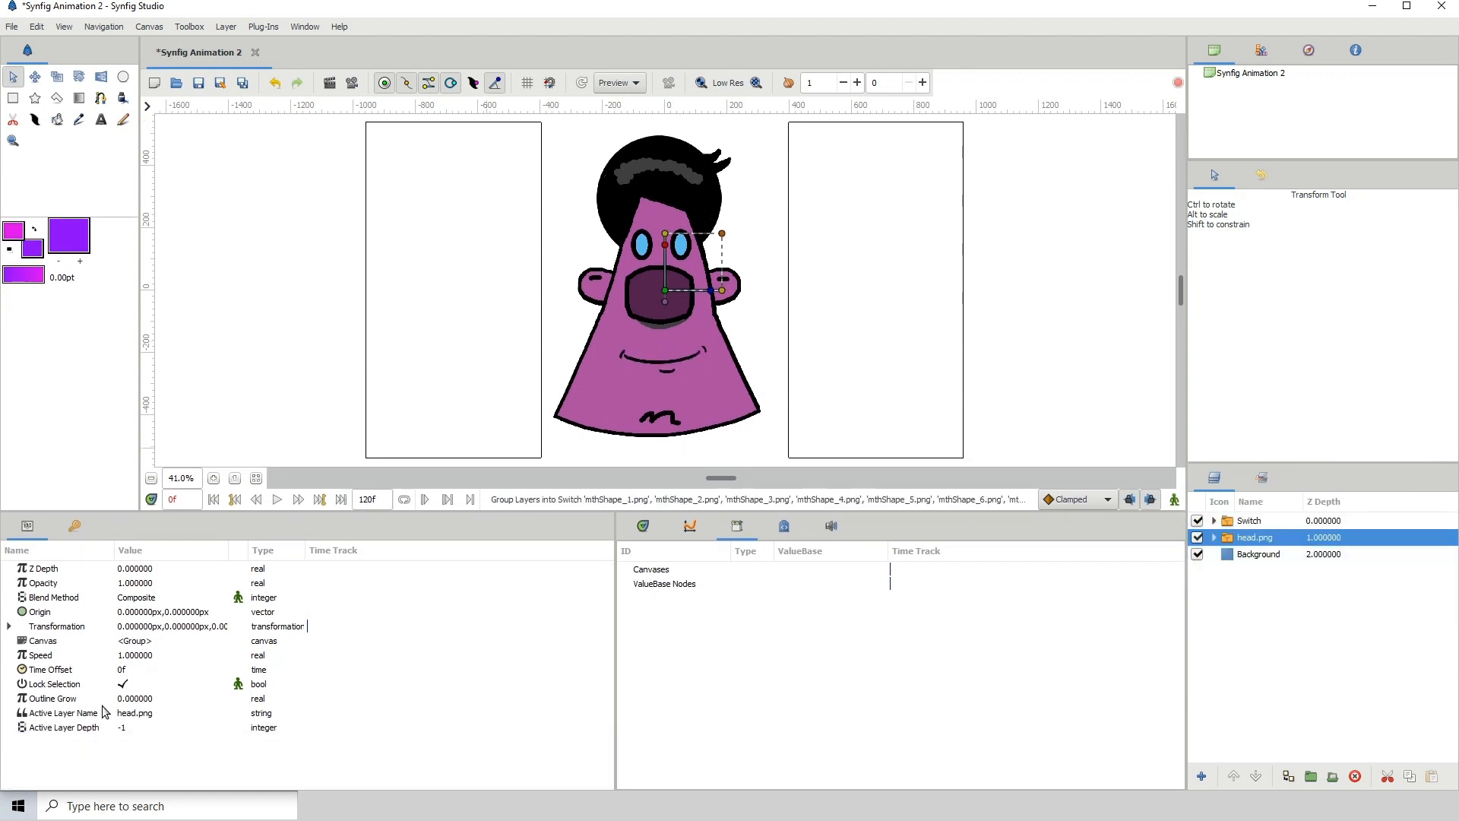
{"action": "left_click", "coordinate": [61, 714]}
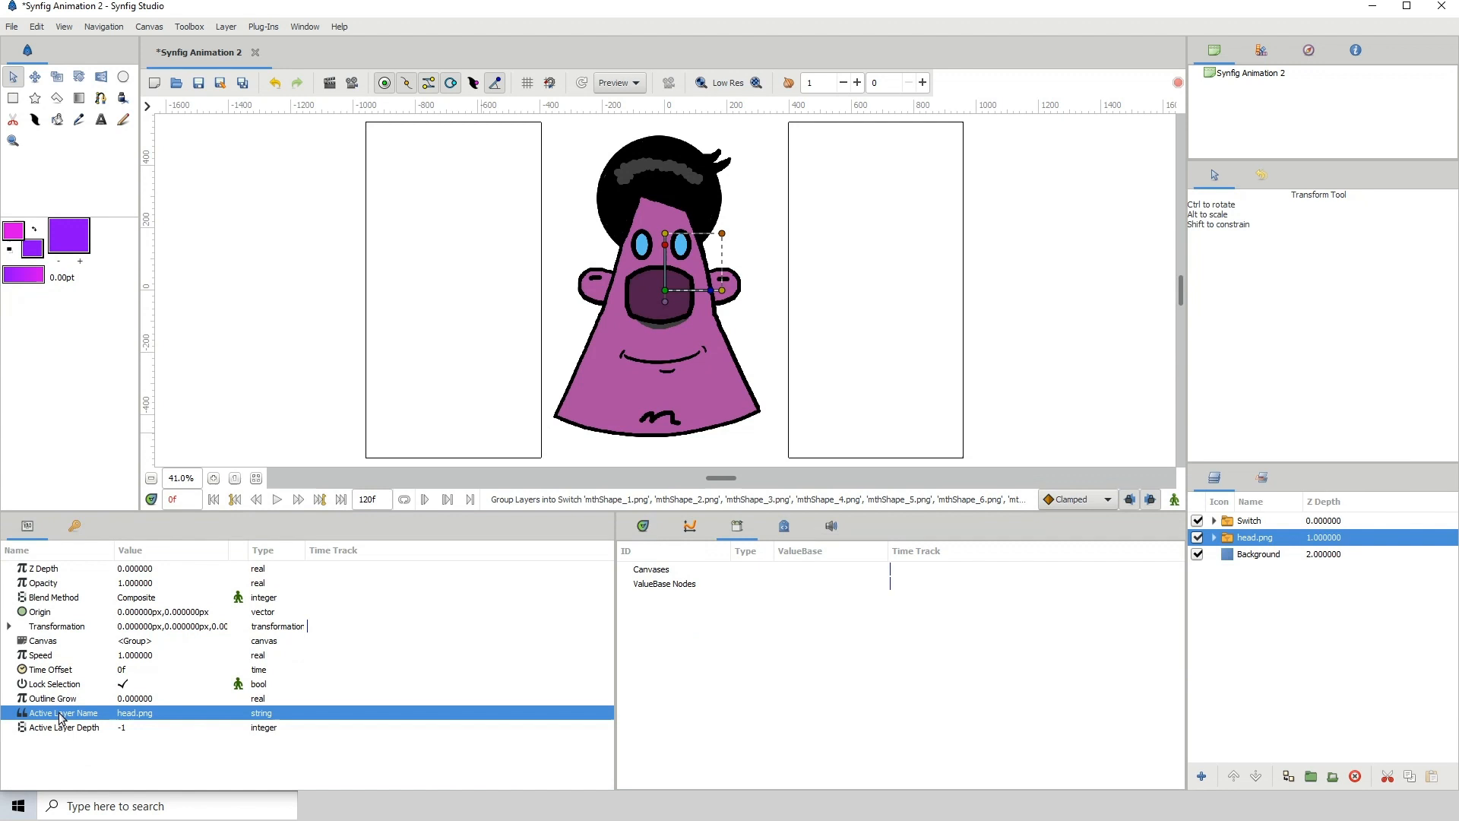
{"action": "left_click", "coordinate": [137, 718]}
{"action": "left_click", "coordinate": [137, 717]}
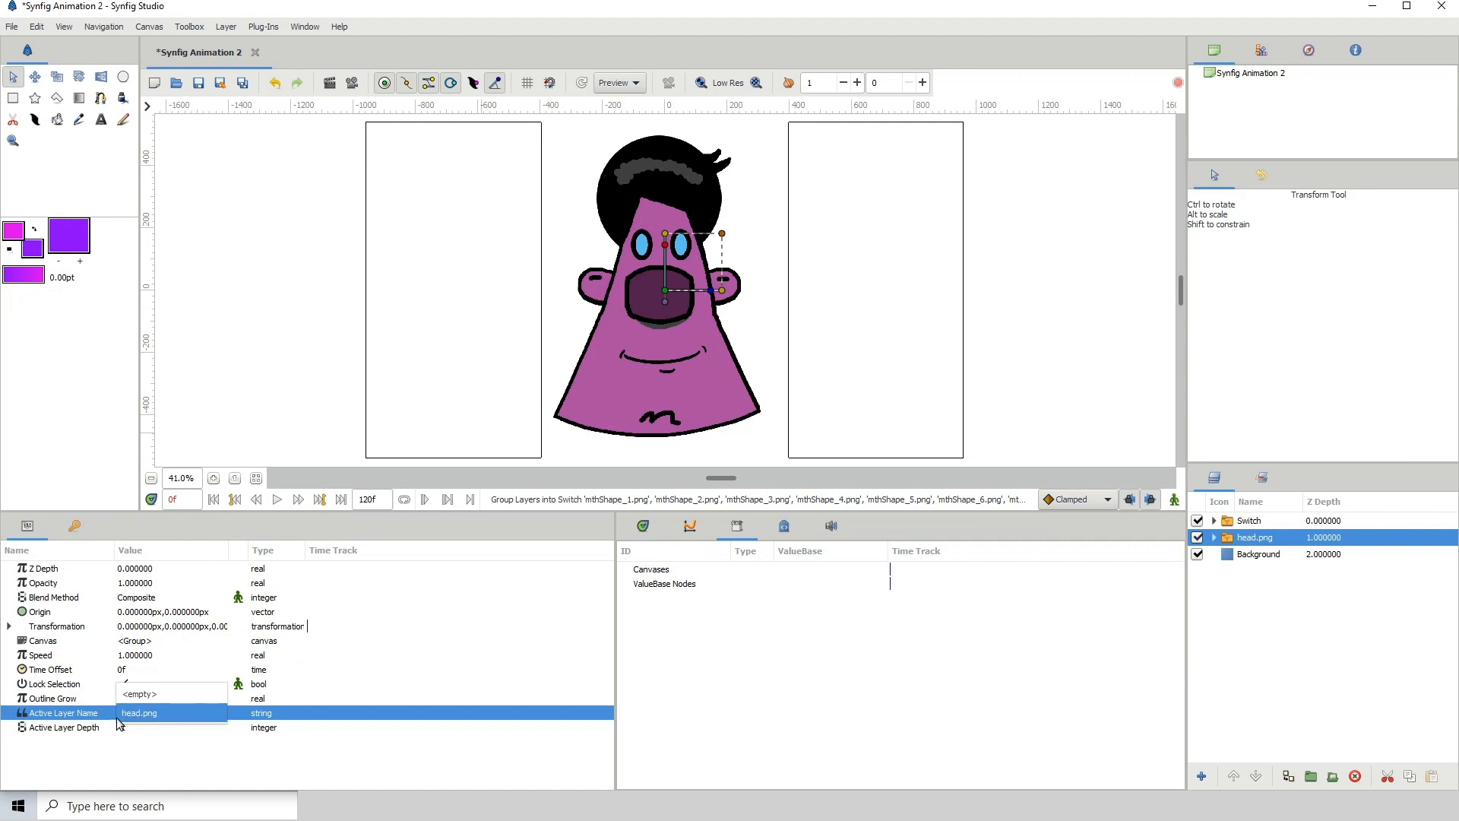
{"action": "left_click", "coordinate": [60, 711]}
{"action": "left_click", "coordinate": [1235, 521]}
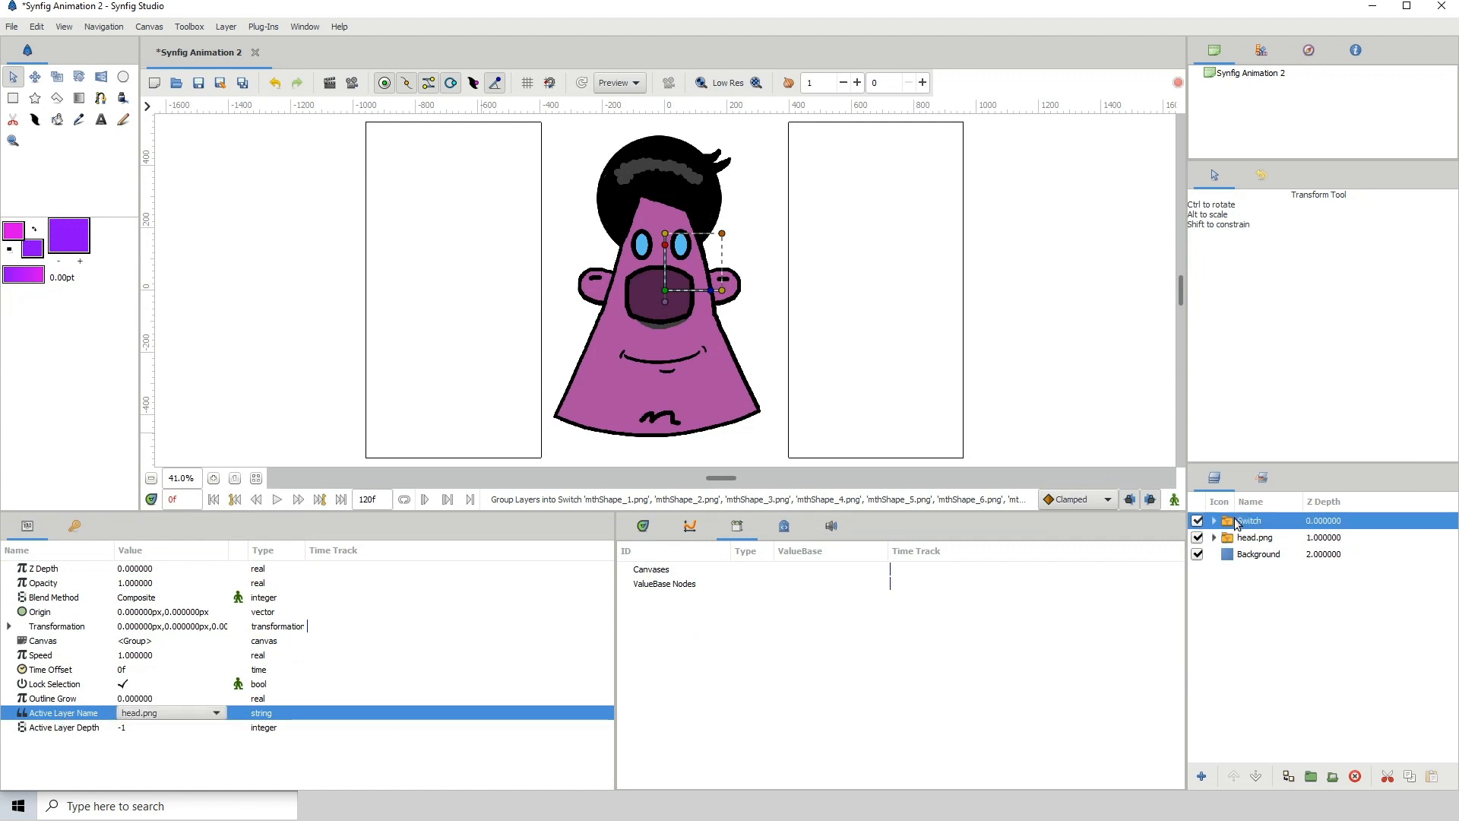
Try mthShape_6.png and mthShape_9.png in turn as the Switch layer's active layer
{"action": "left_click", "coordinate": [135, 717]}
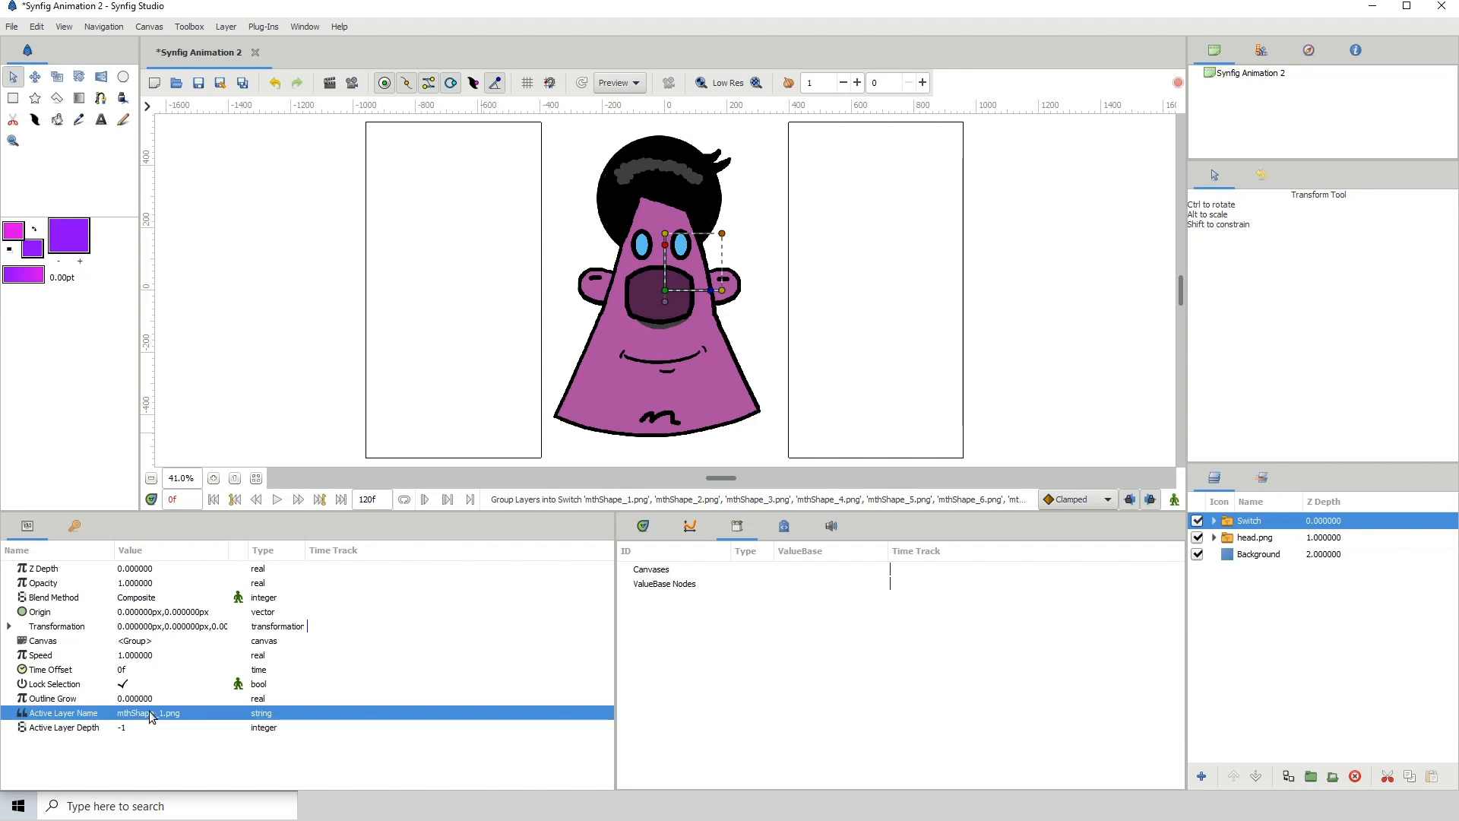
{"action": "left_click", "coordinate": [136, 717]}
{"action": "left_click", "coordinate": [166, 756]}
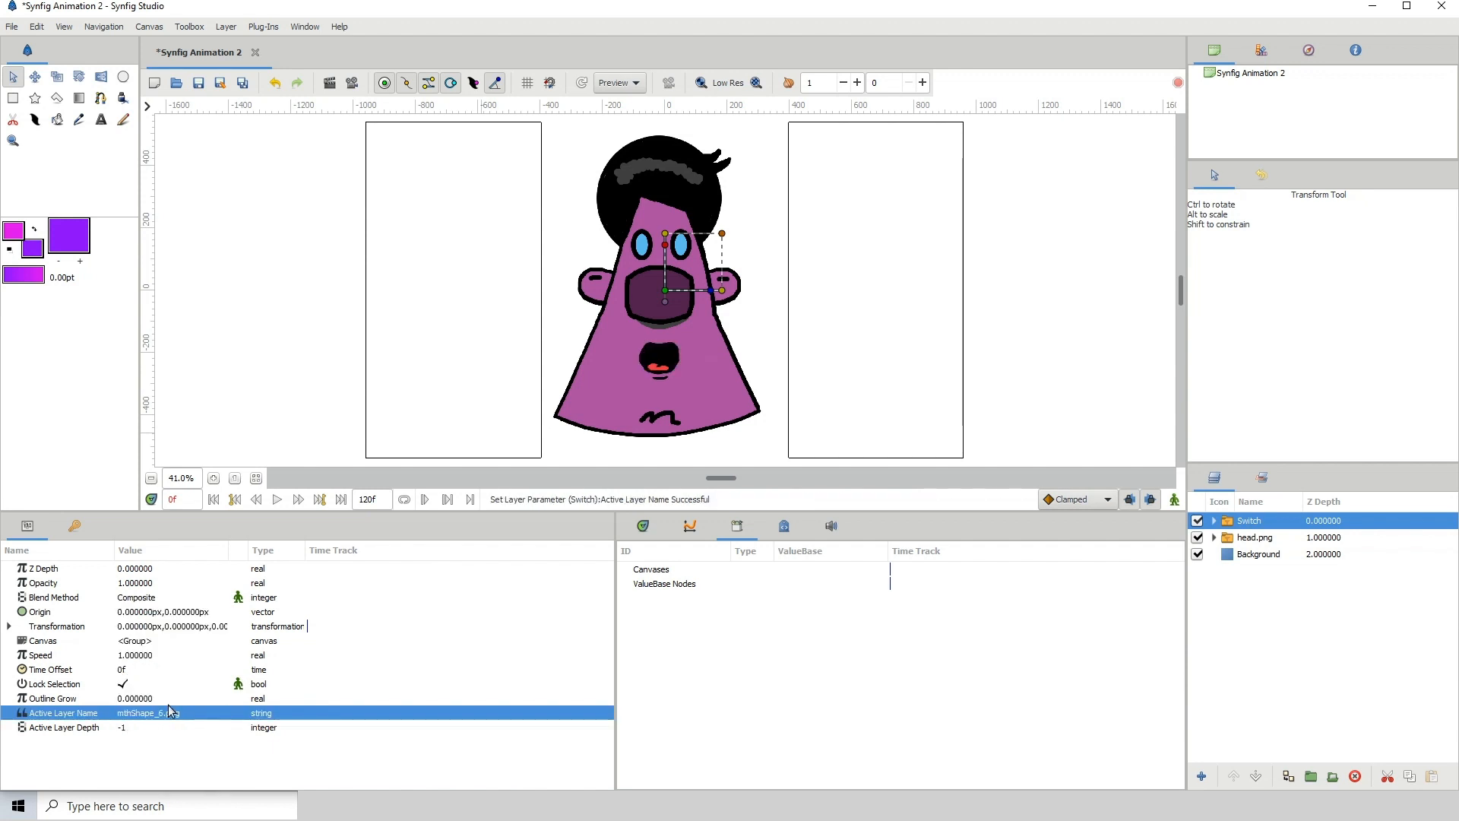
{"action": "left_click", "coordinate": [162, 712]}
{"action": "left_click", "coordinate": [163, 712]}
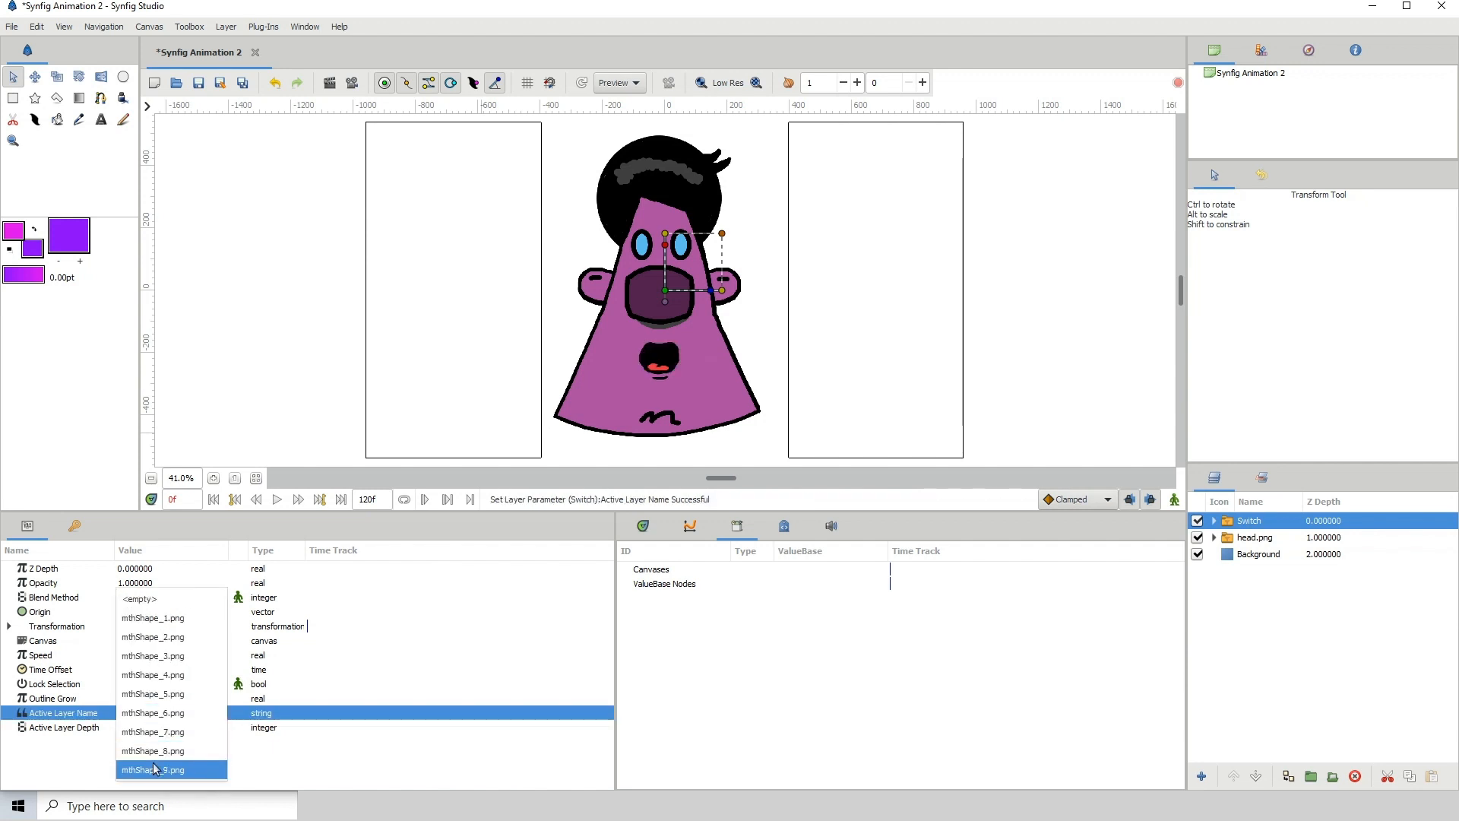
{"action": "left_click", "coordinate": [152, 770]}
Set the Switch layer's Active Layer Name to mthShape_2.png and turn on animate editing mode
{"action": "left_click", "coordinate": [148, 718]}
{"action": "left_click", "coordinate": [149, 718]}
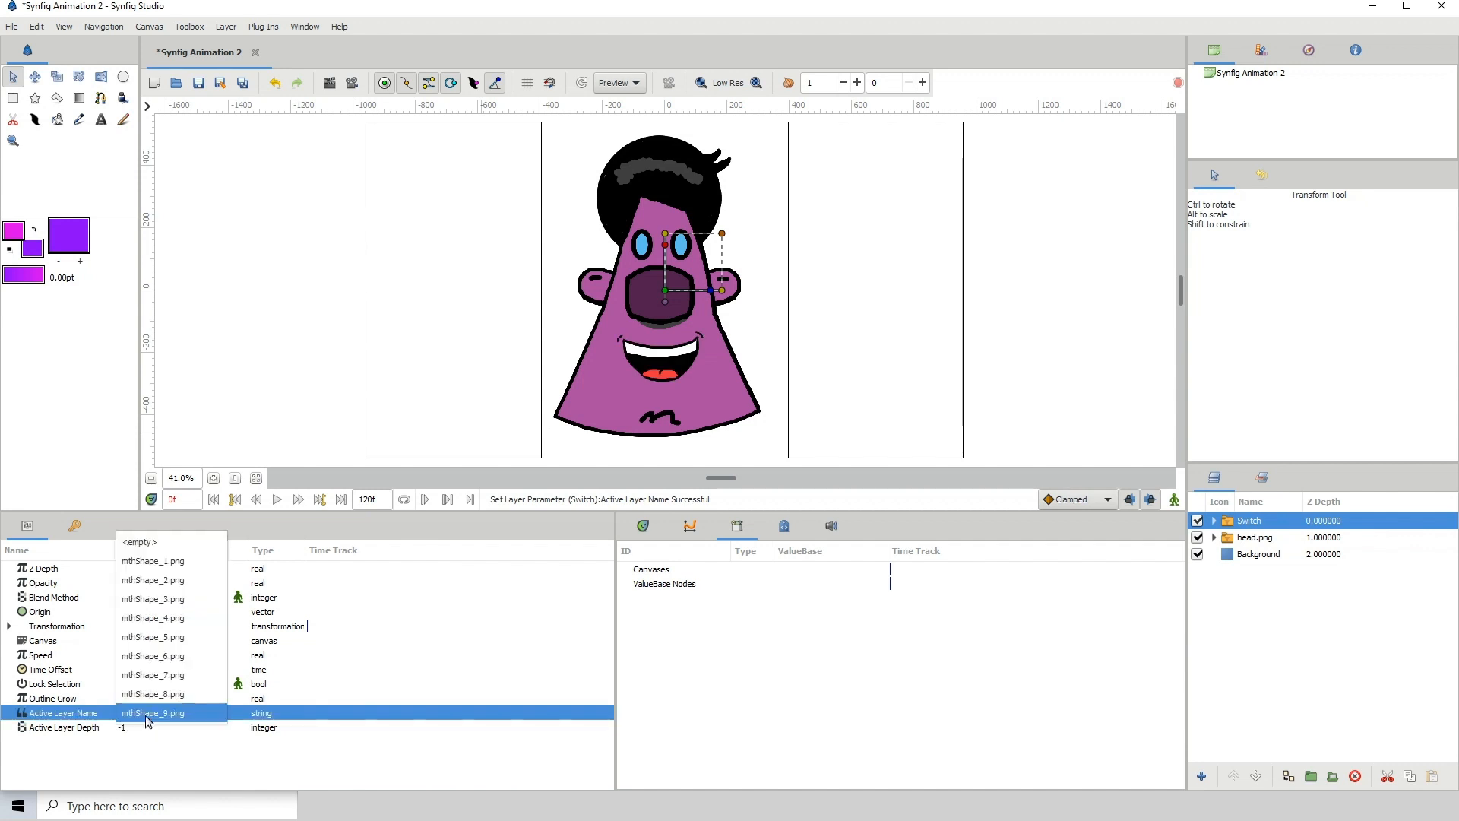
{"action": "left_click", "coordinate": [157, 585]}
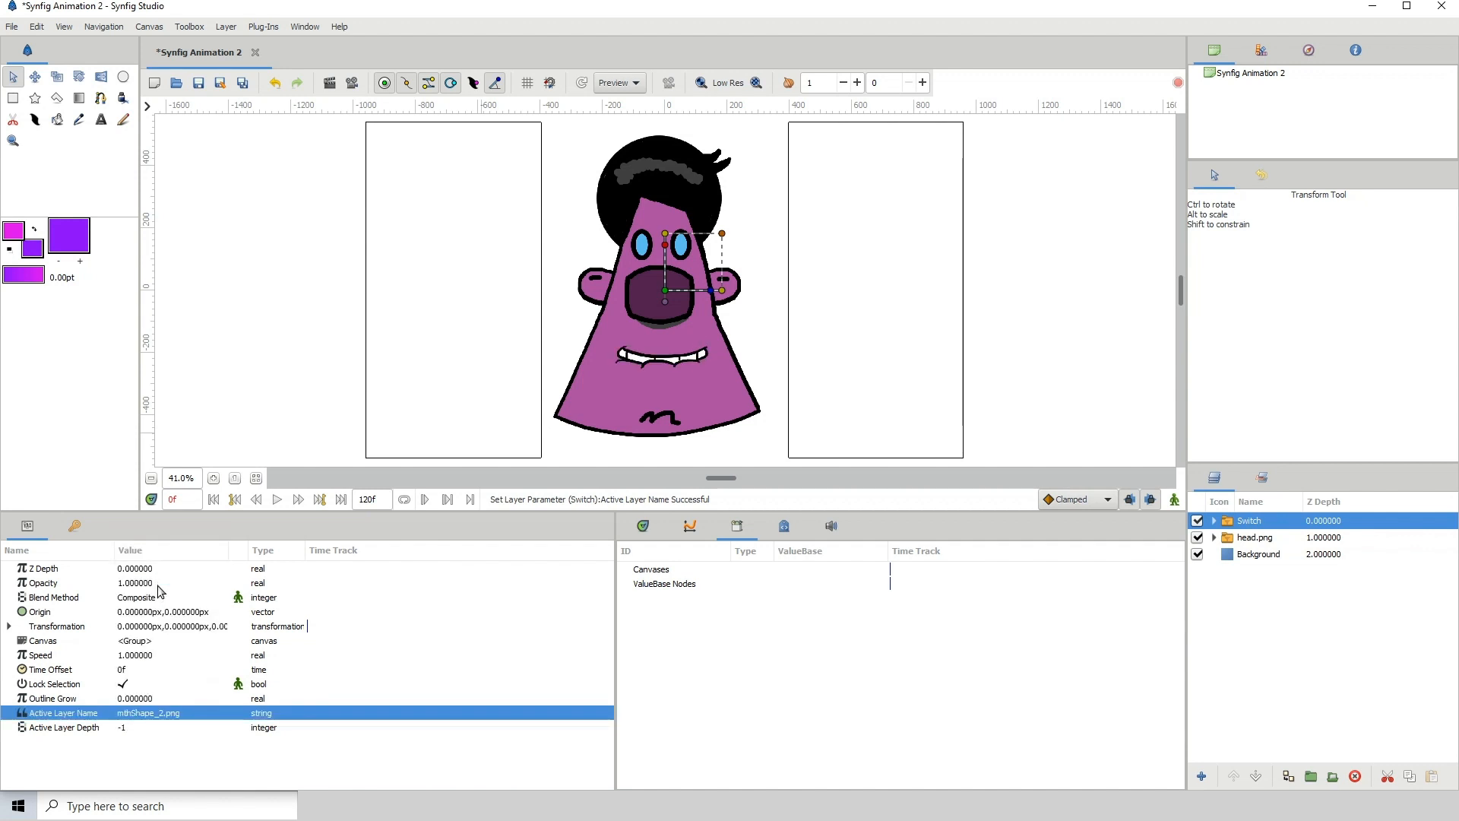
{"action": "left_click", "coordinate": [1174, 499]}
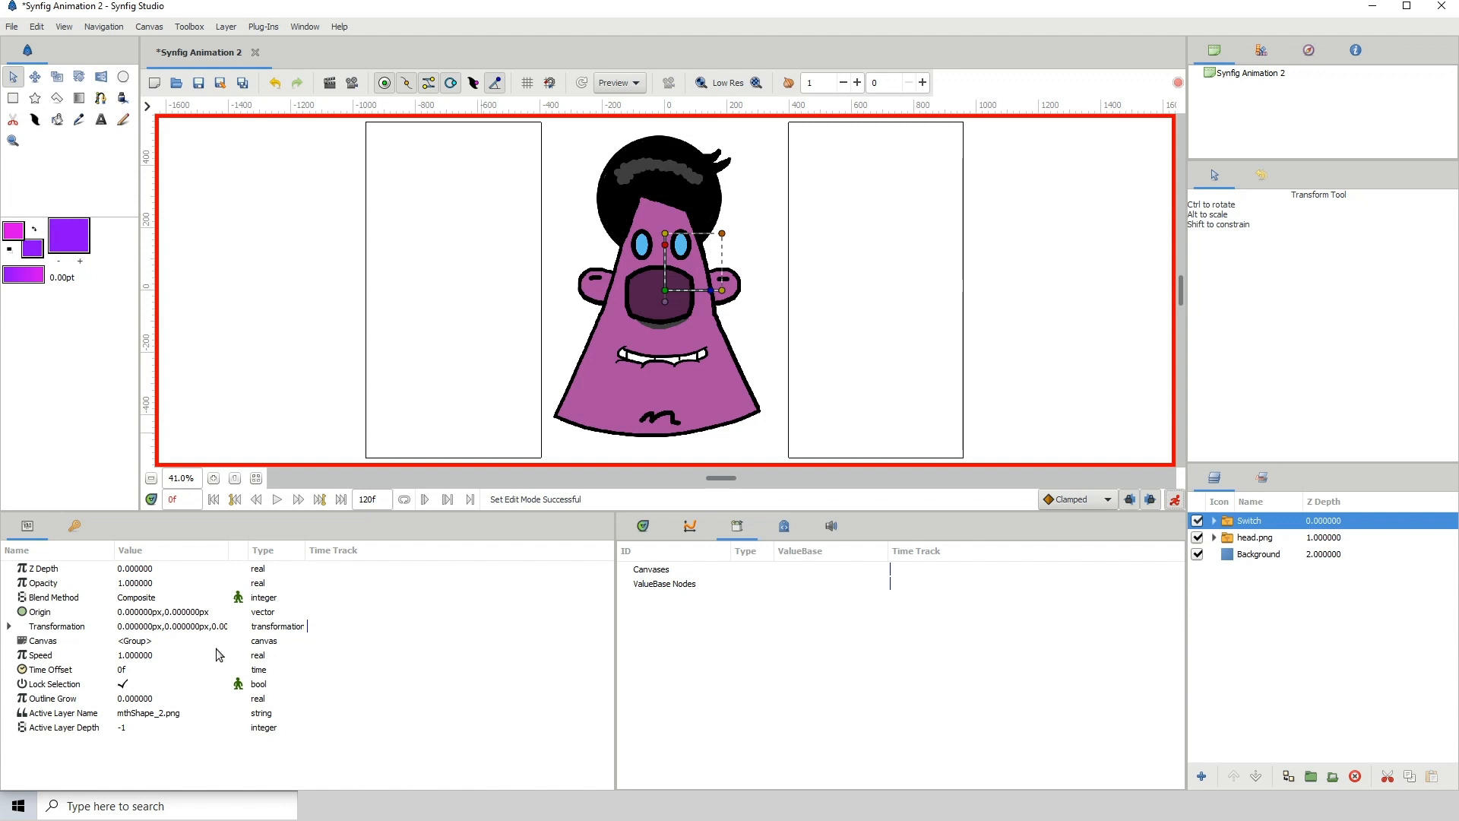
Turn off animate editing mode and enlarge the canvas area above the parameter list
{"action": "left_click", "coordinate": [157, 716]}
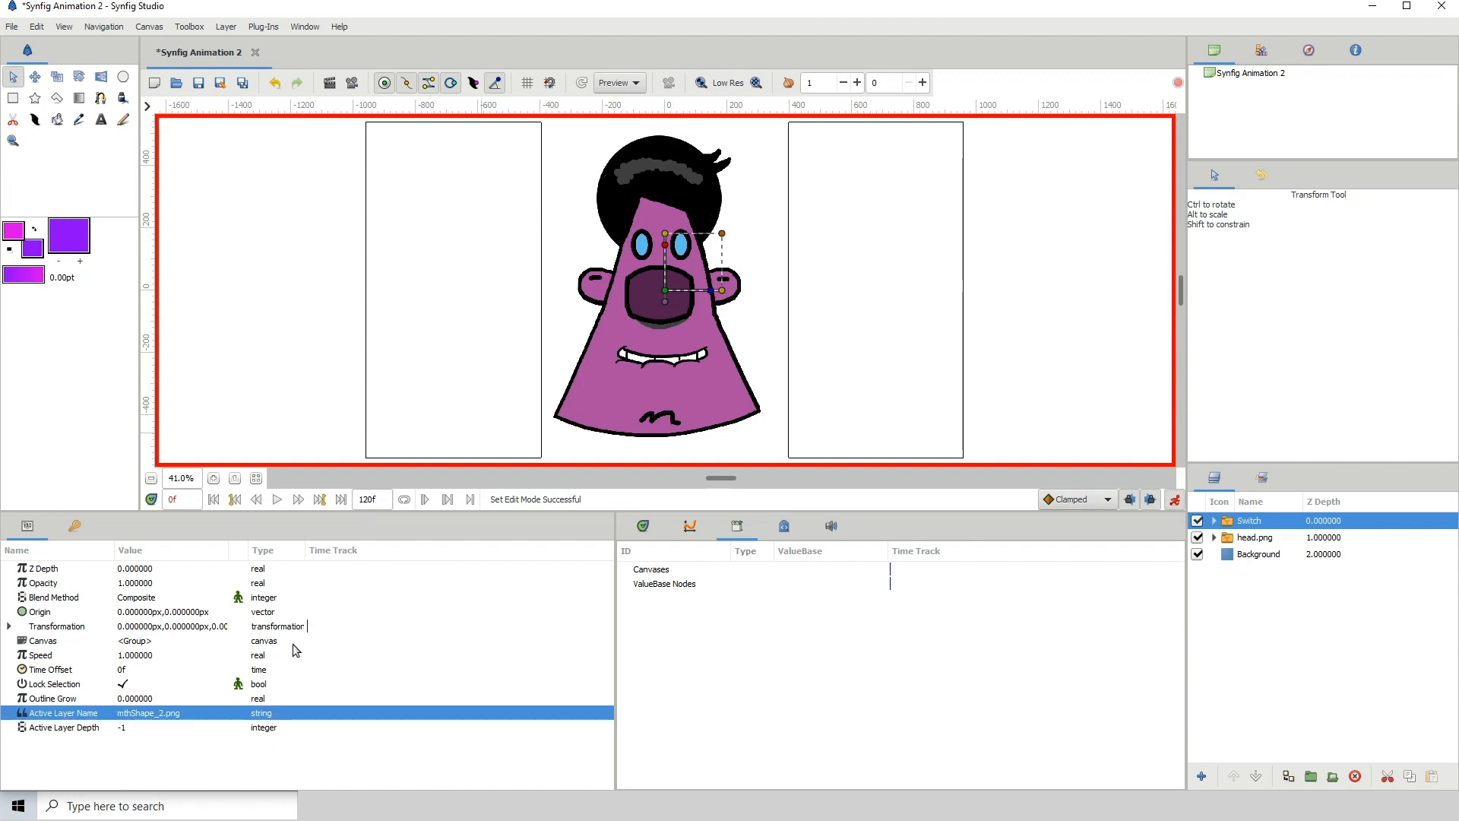
{"action": "left_click", "coordinate": [1174, 499]}
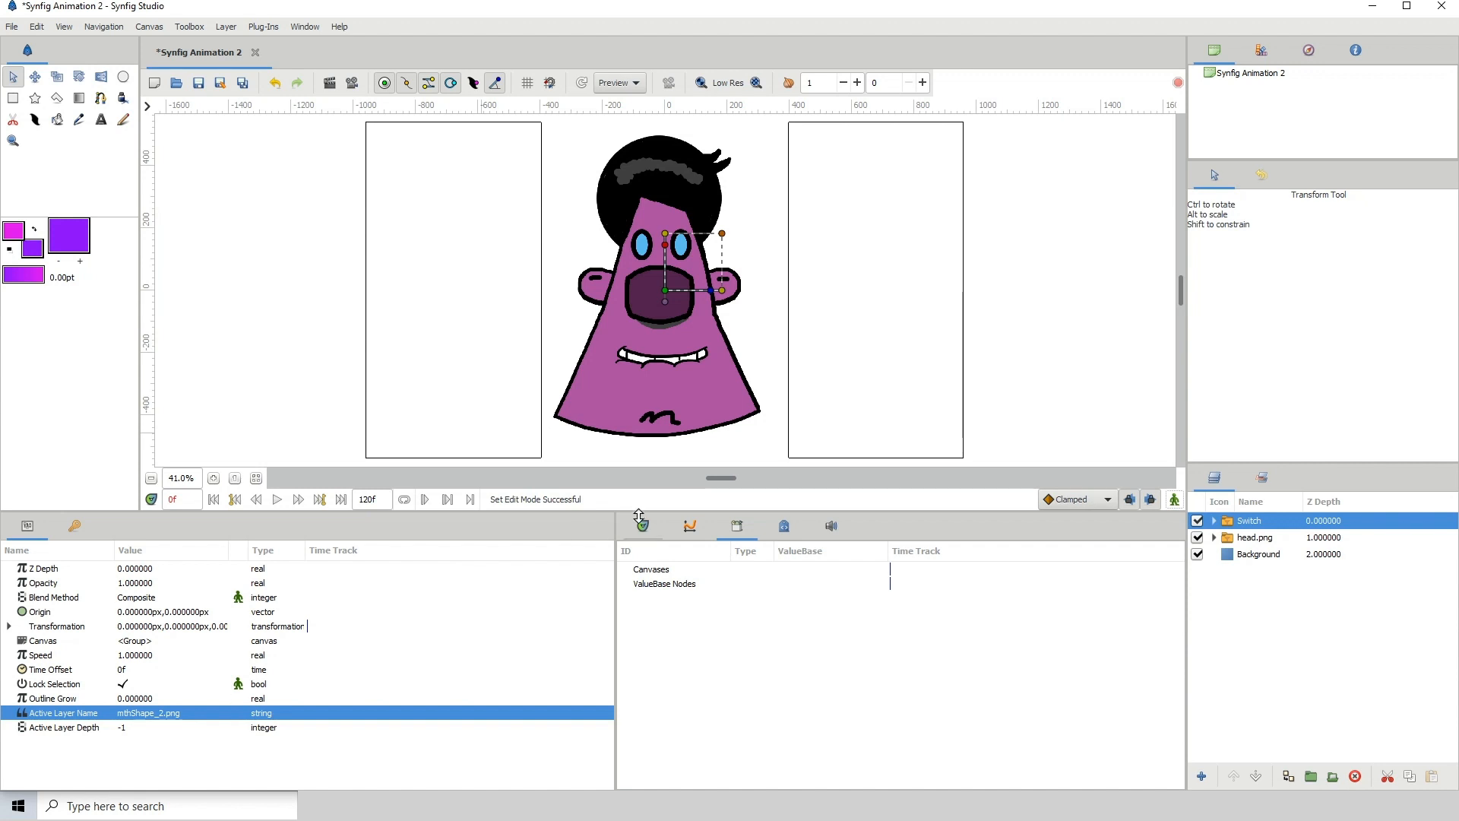
{"action": "left_click_drag", "start_coordinate": [636, 510], "coordinate": [632, 552]}
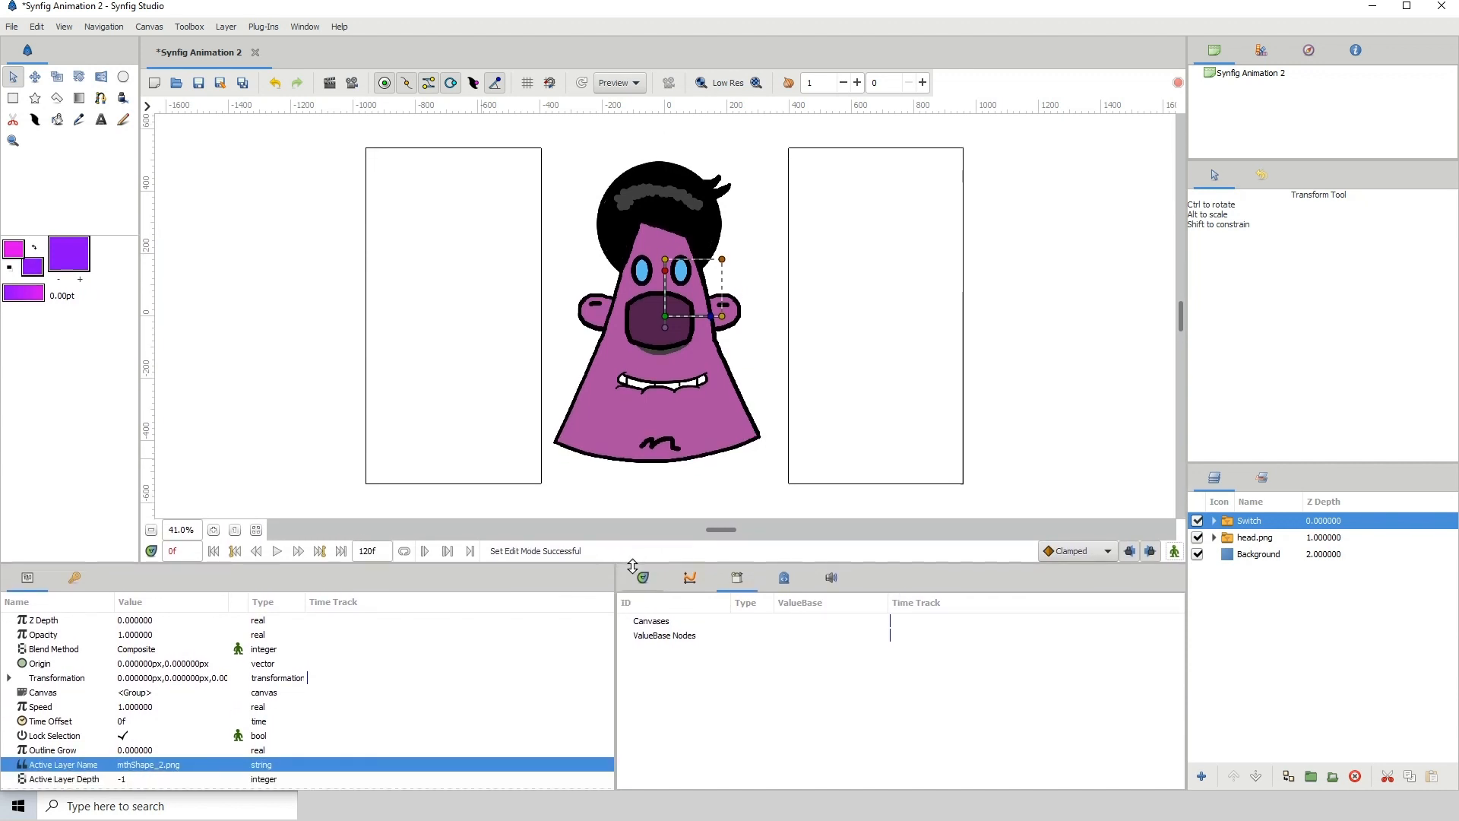
Undo the active layer changes and the switch grouping, and select the layers mthShape_1.png through mthShape_9.png
{"action": "left_click", "coordinate": [278, 84]}
{"action": "left_click", "coordinate": [279, 85]}
{"action": "left_click", "coordinate": [281, 84]}
{"action": "left_click", "coordinate": [281, 84]}
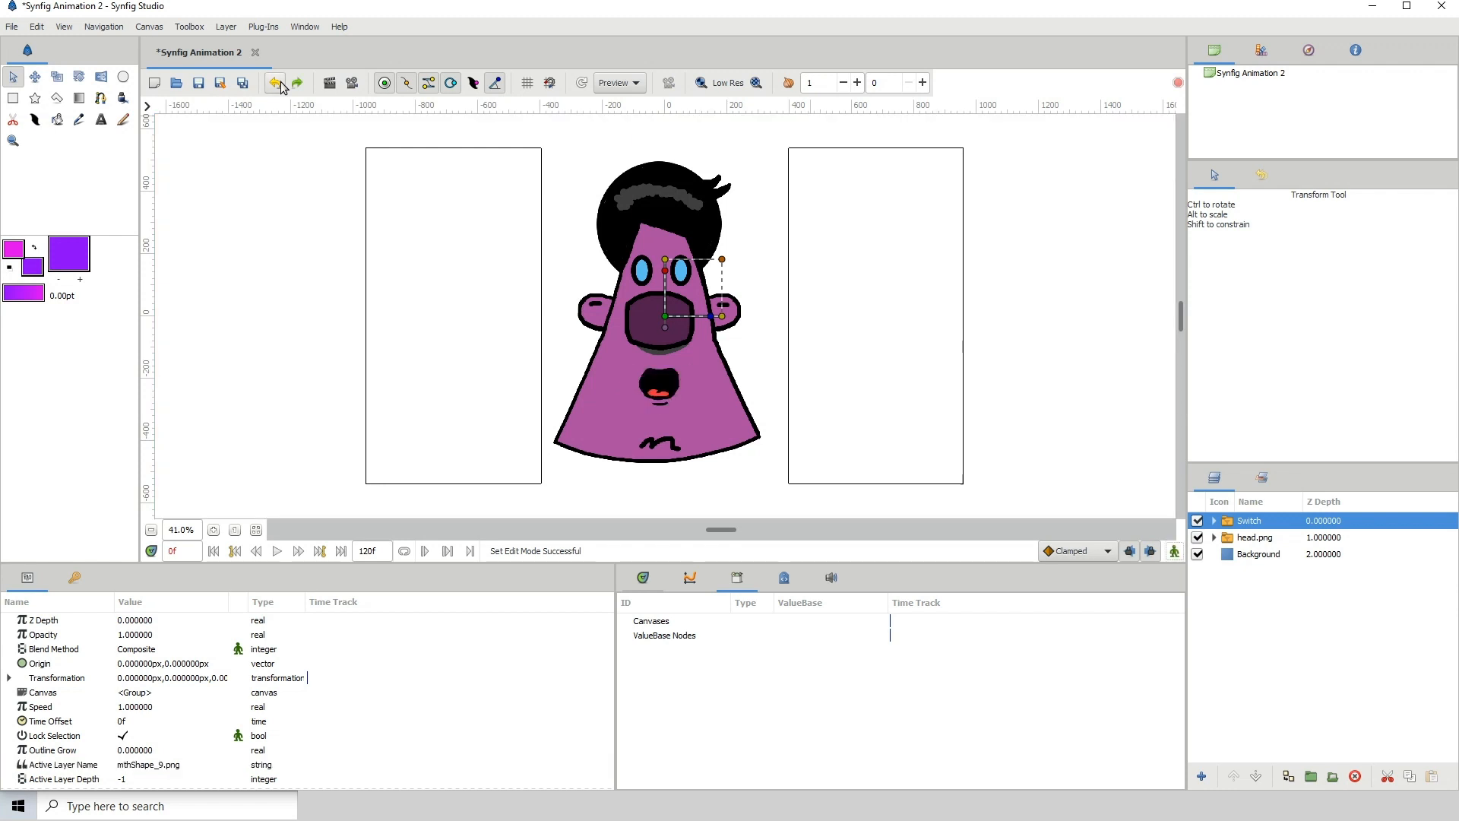
{"action": "left_click", "coordinate": [280, 85]}
{"action": "left_click", "coordinate": [280, 85]}
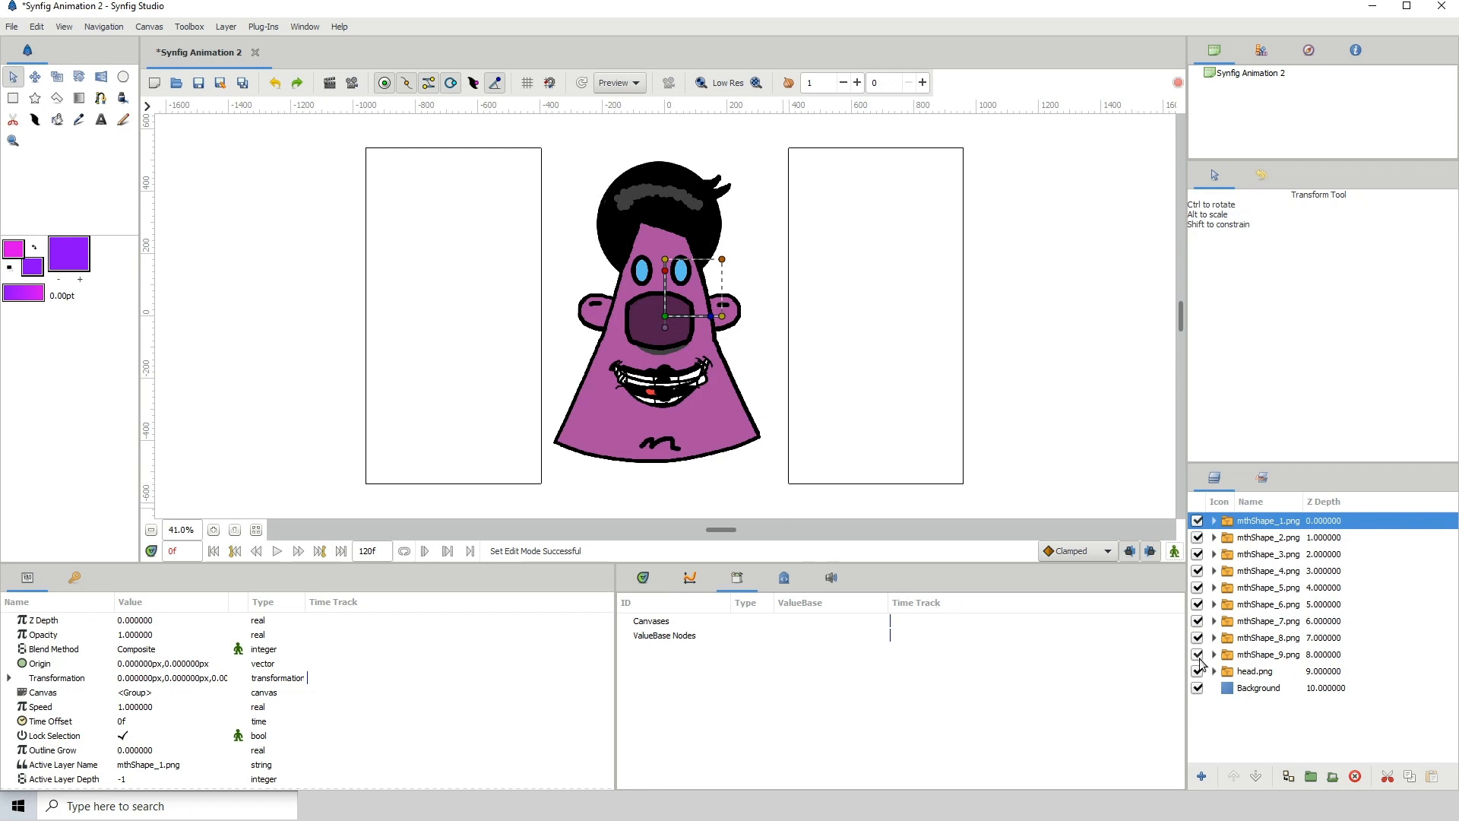
{"action": "left_click", "coordinate": [1228, 660], "text": "shift"}
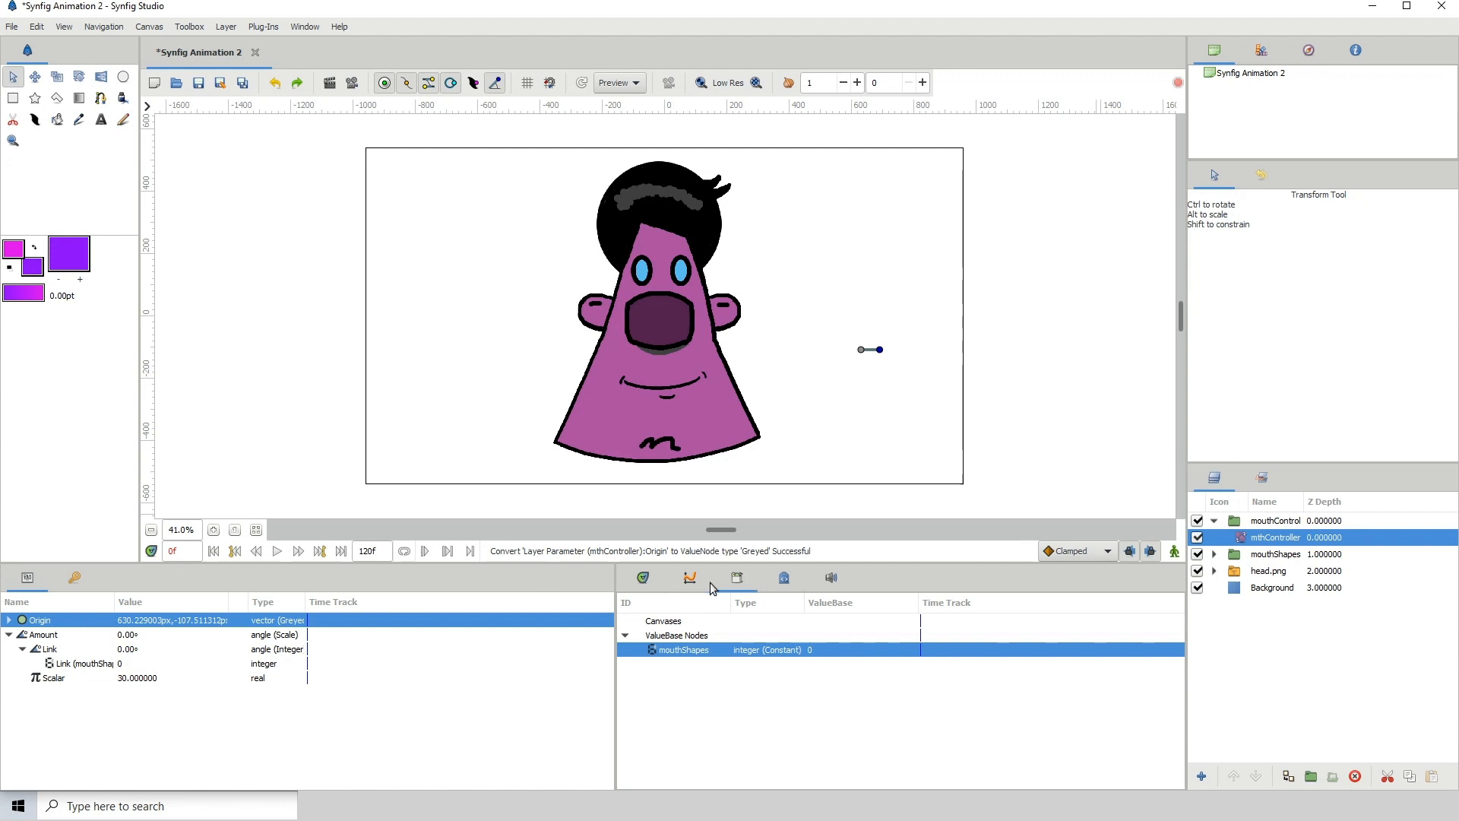
Delete the keyframe at frame 0 from the animation's keyframe list
{"action": "left_click", "coordinate": [645, 581]}
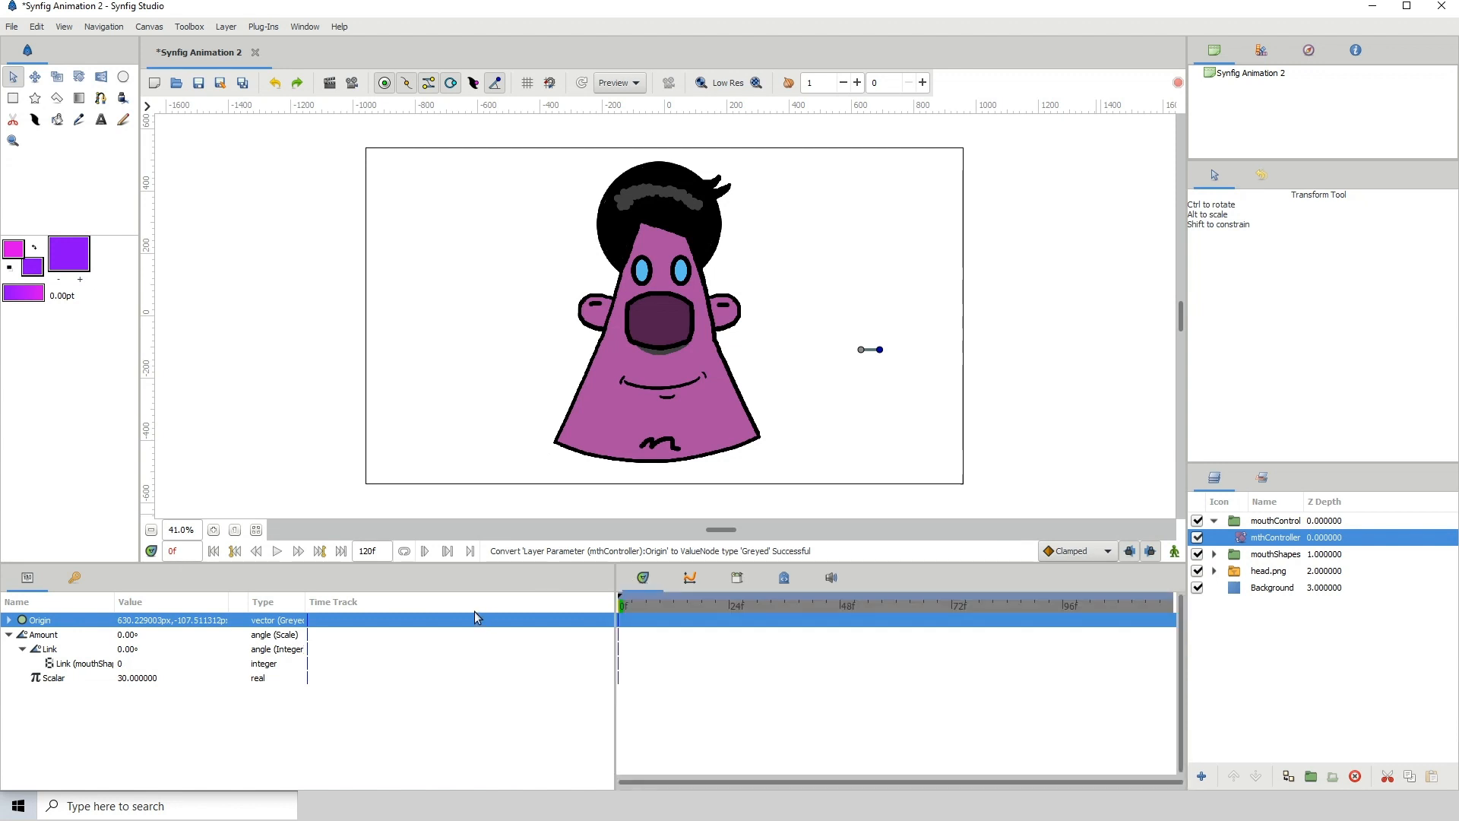
{"action": "left_click", "coordinate": [73, 579]}
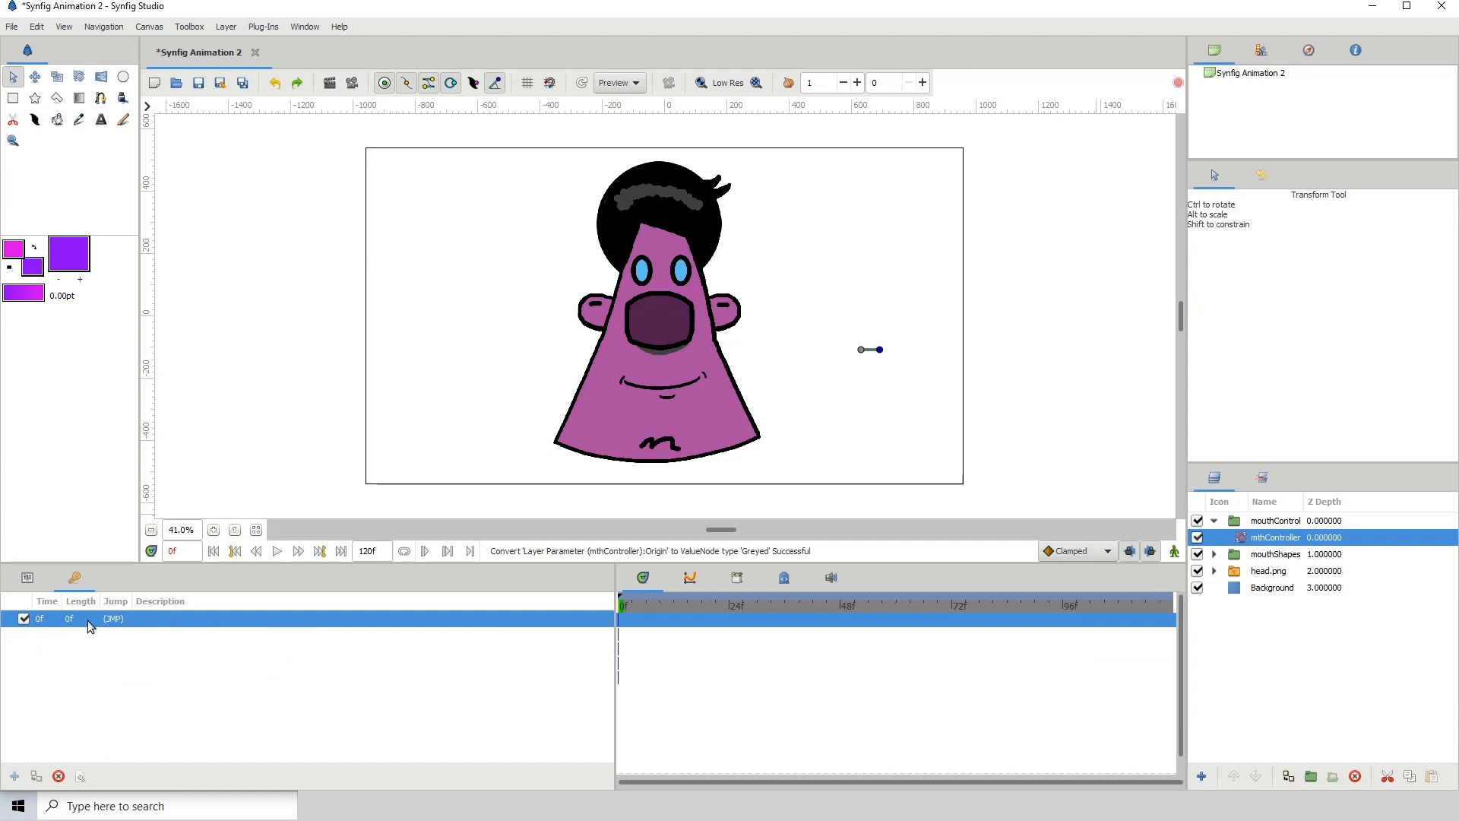
{"action": "left_click", "coordinate": [58, 776]}
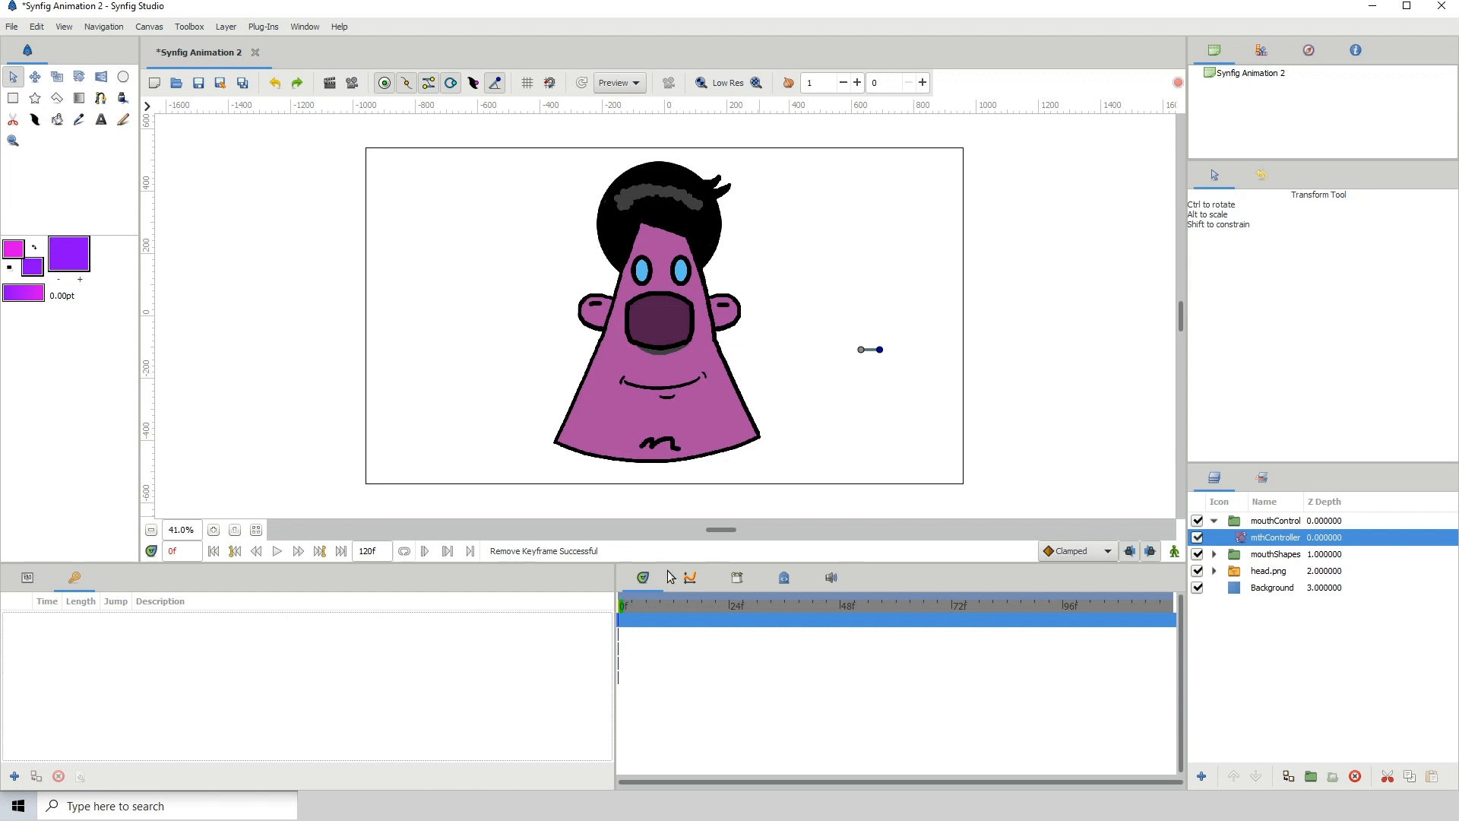
Load the welcome audio file from the Desktop's Lip Sync Images folder as the sound waveform on the timeline
{"action": "left_click", "coordinate": [833, 580]}
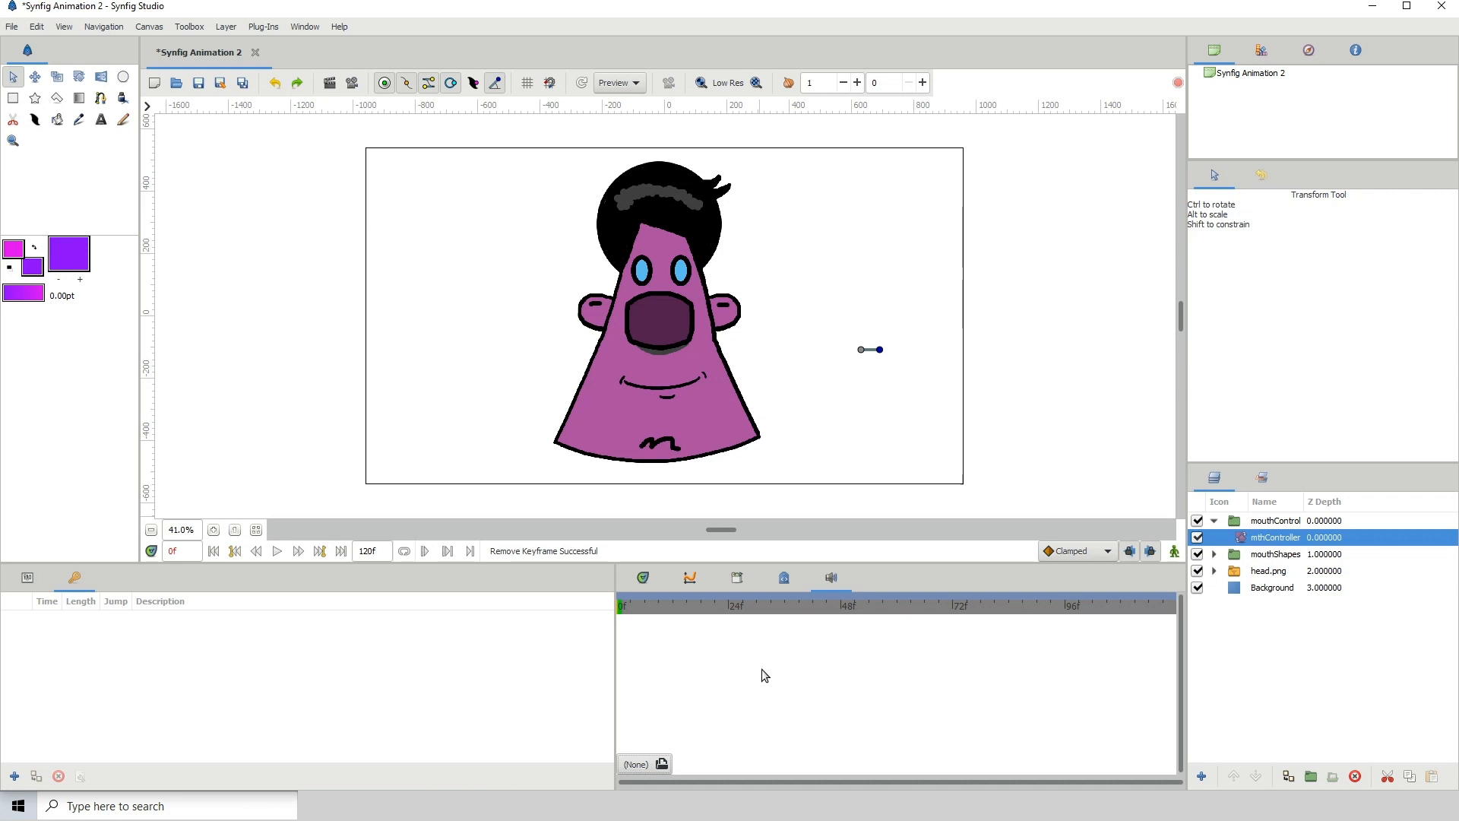
{"action": "left_click", "coordinate": [661, 765]}
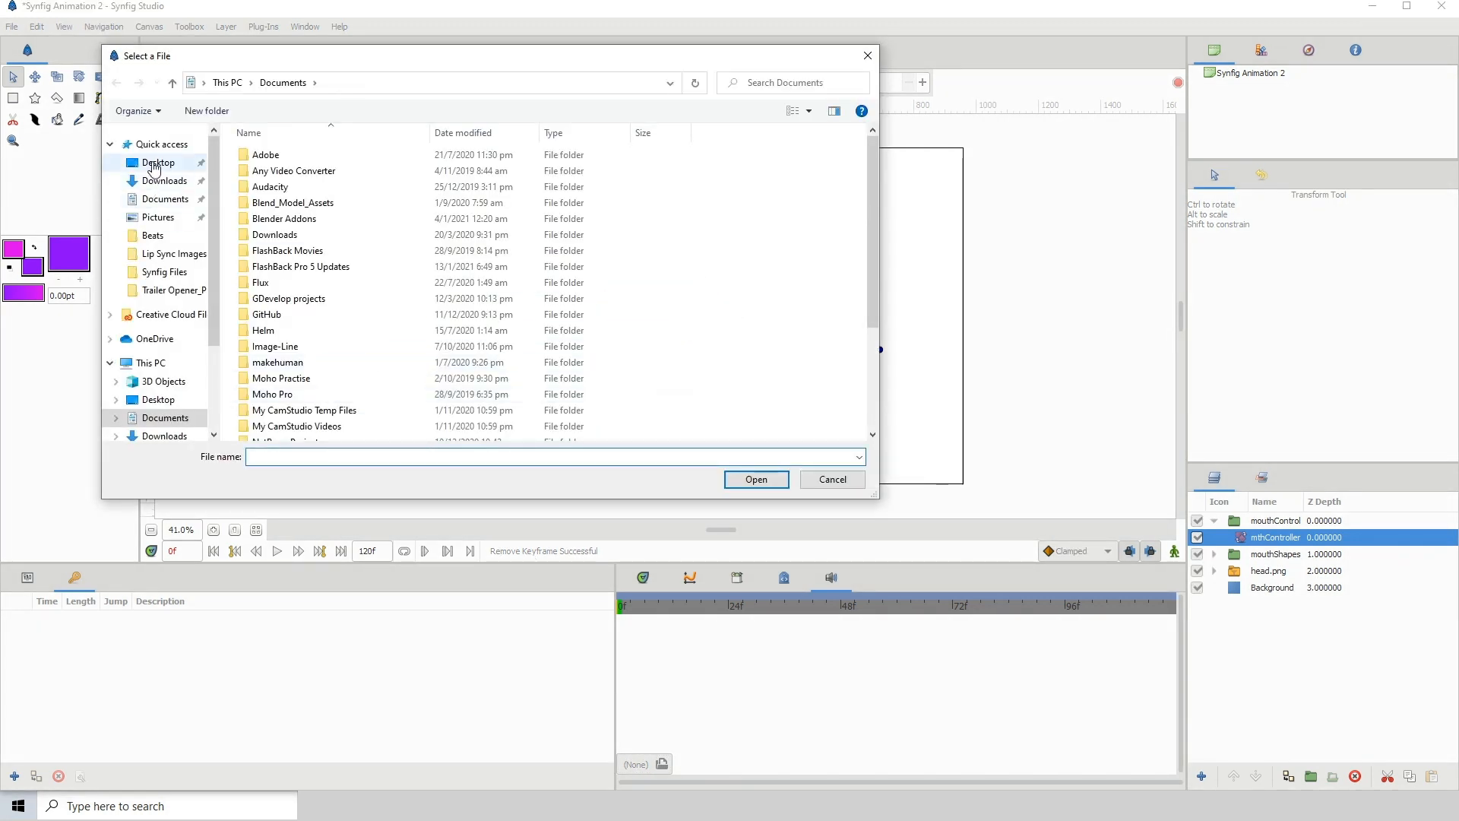
{"action": "left_click", "coordinate": [114, 162]}
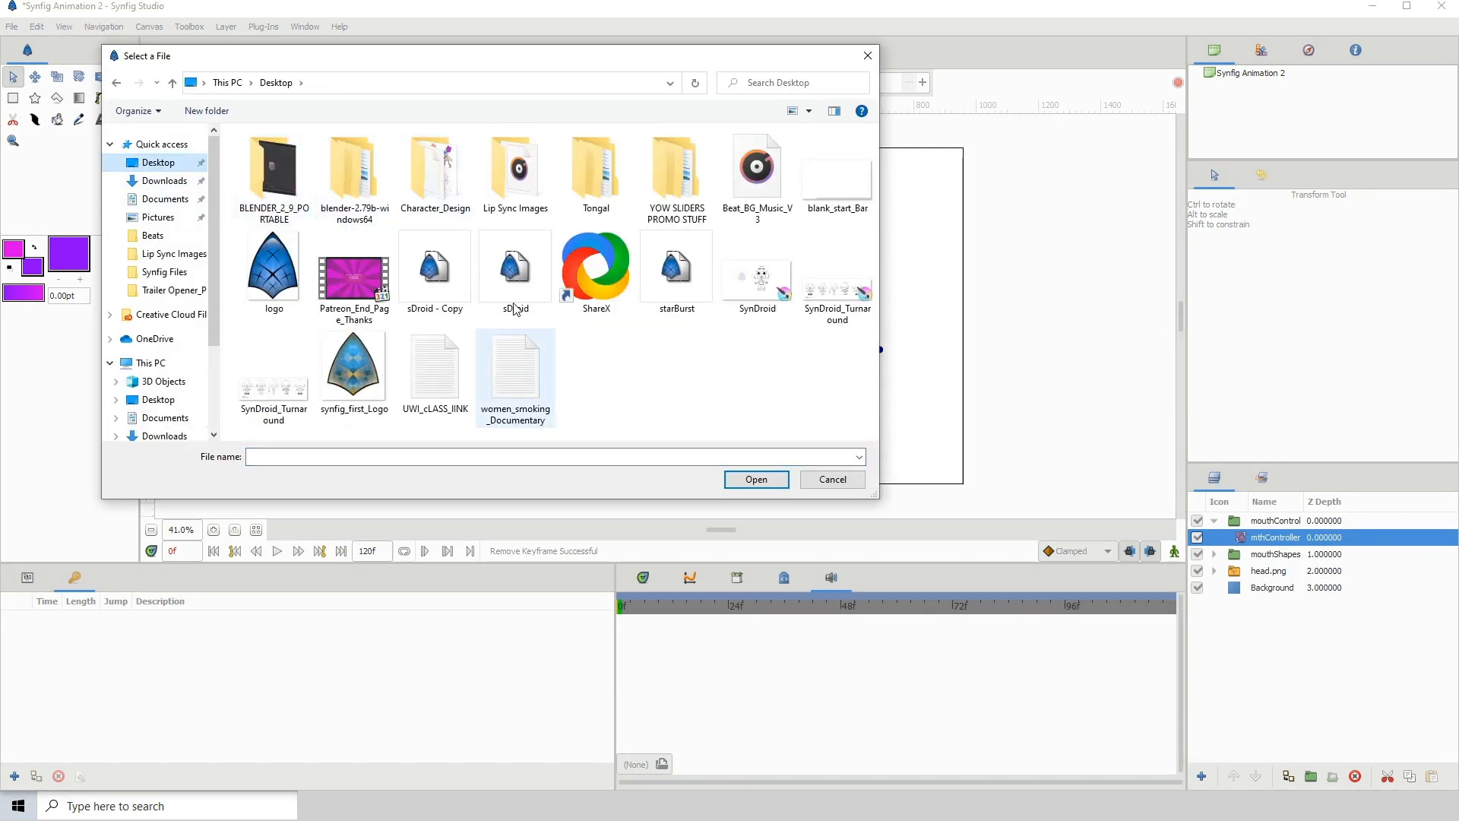
{"action": "left_click", "coordinate": [503, 184]}
{"action": "double_click", "coordinate": [503, 184]}
{"action": "left_click", "coordinate": [268, 173]}
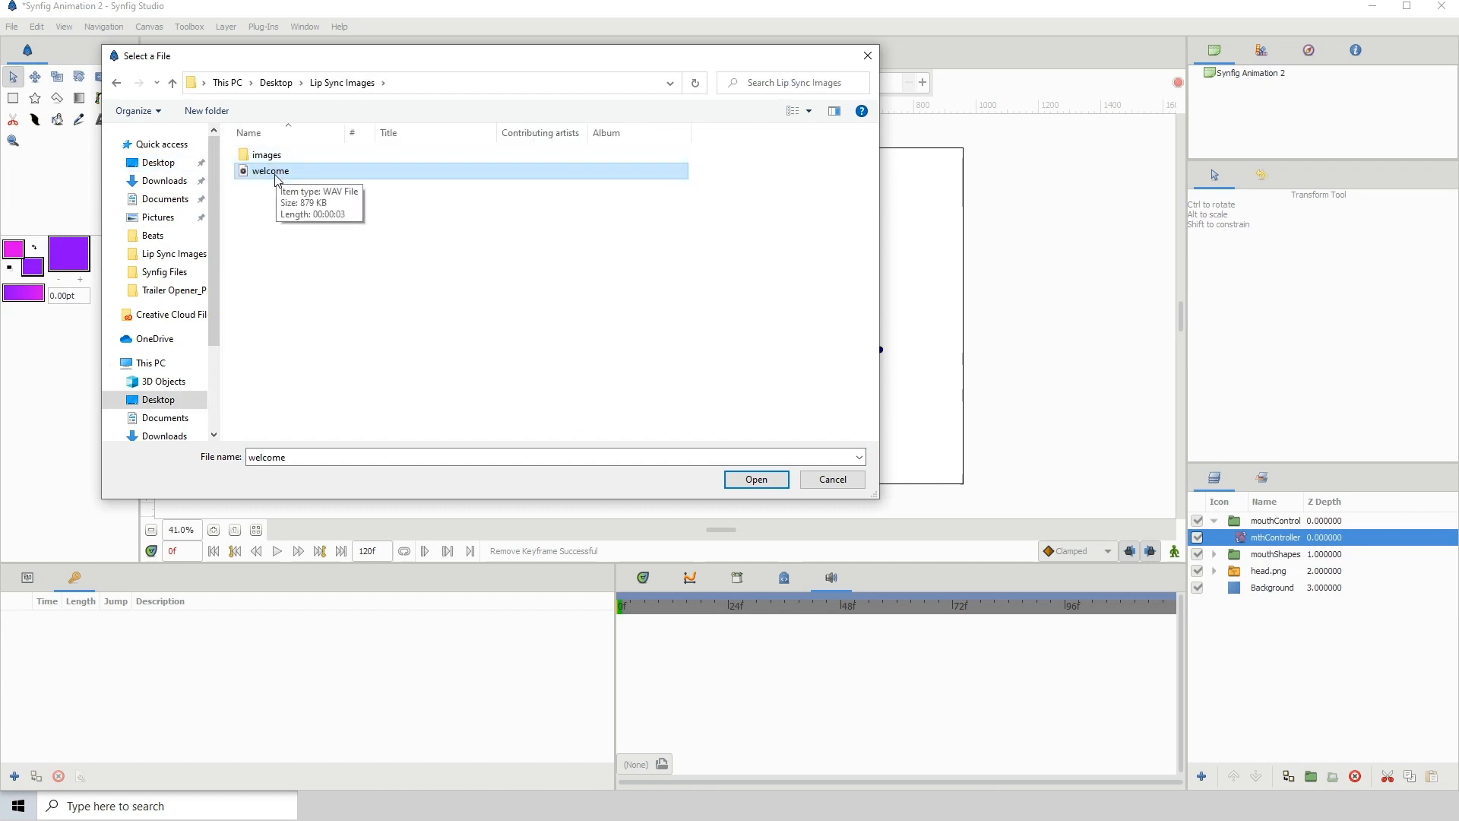
{"action": "left_click", "coordinate": [753, 481]}
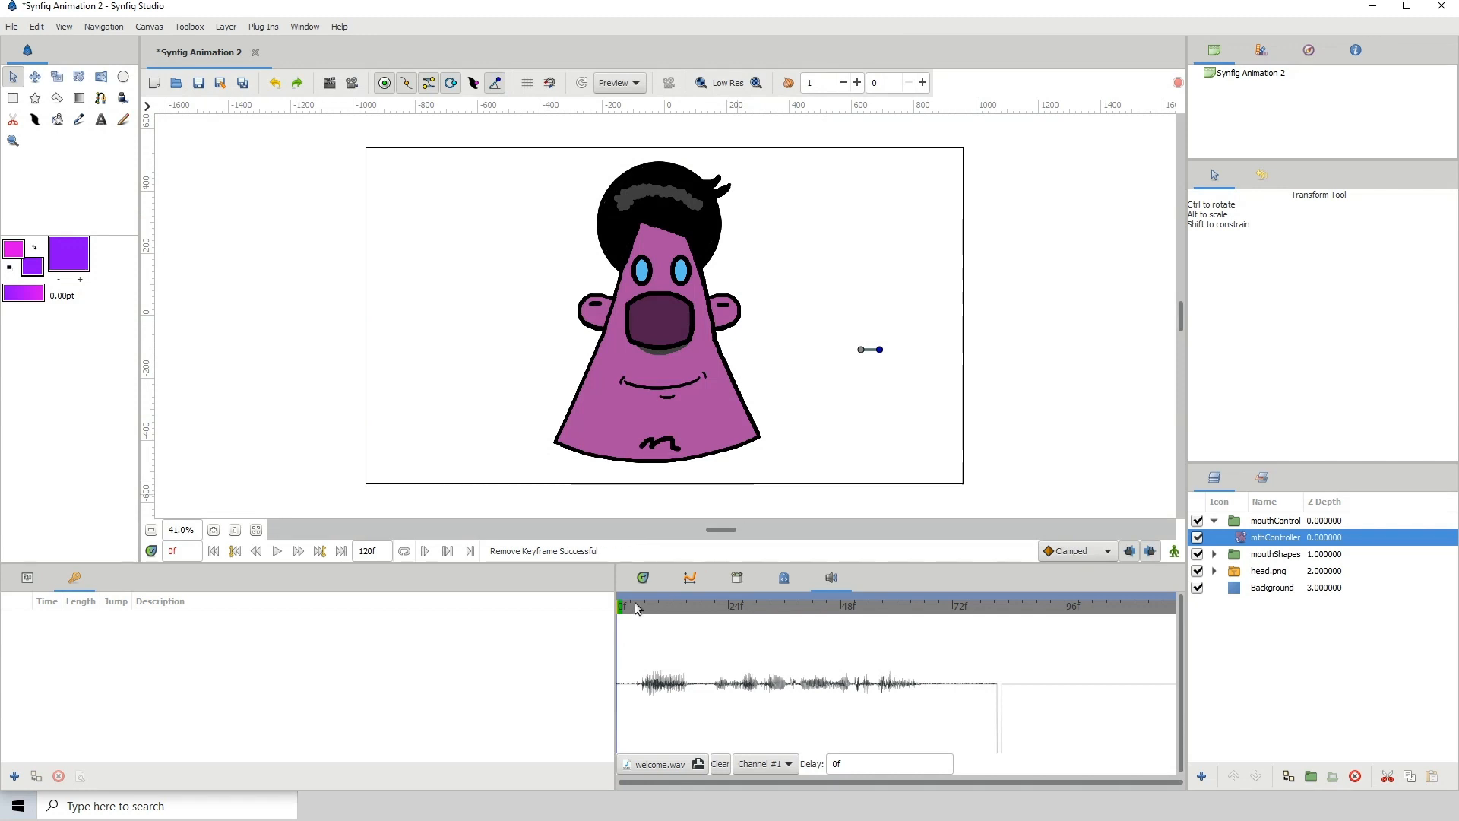
Play the animation with the loaded waveform and return the time cursor to frame 0
{"action": "key", "text": "space"}
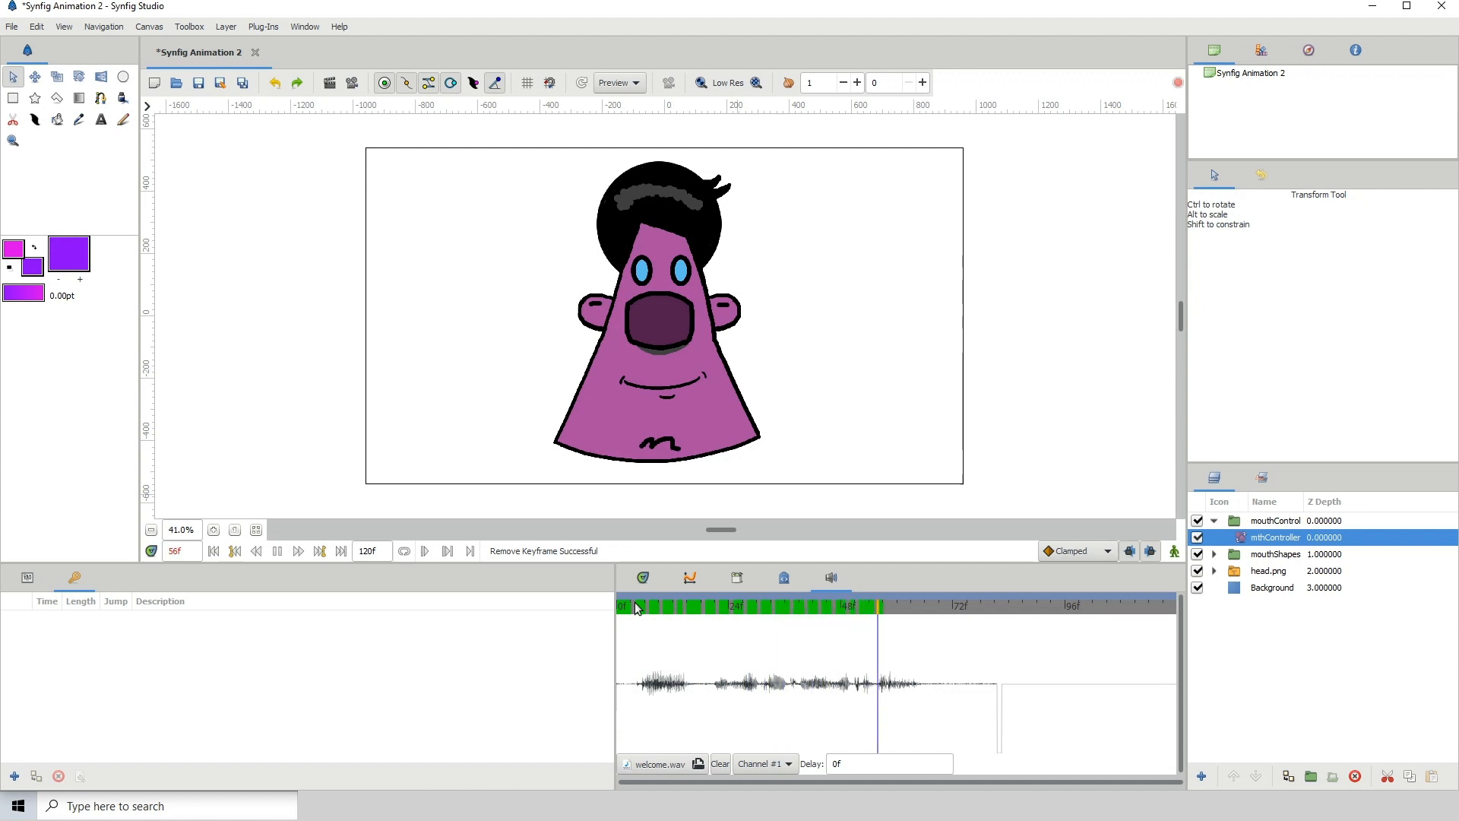
{"action": "key", "text": "space"}
{"action": "left_click_drag", "start_coordinate": [637, 607], "coordinate": [620, 608]}
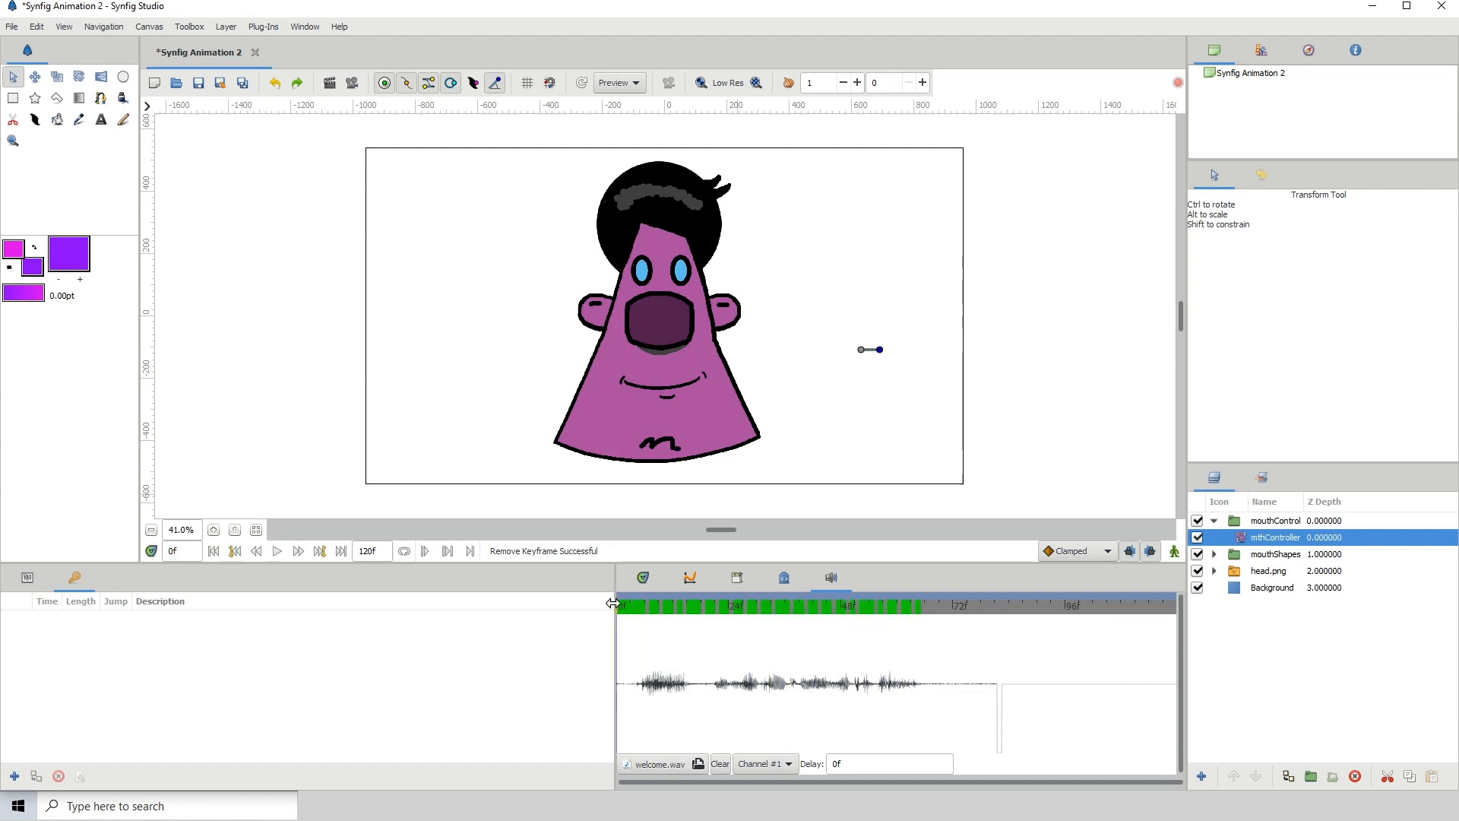
Add a Sound layer above mouthControl using welcome.wav from the Desktop's Lip Sync Images folder, and select it
{"action": "left_click", "coordinate": [1272, 523]}
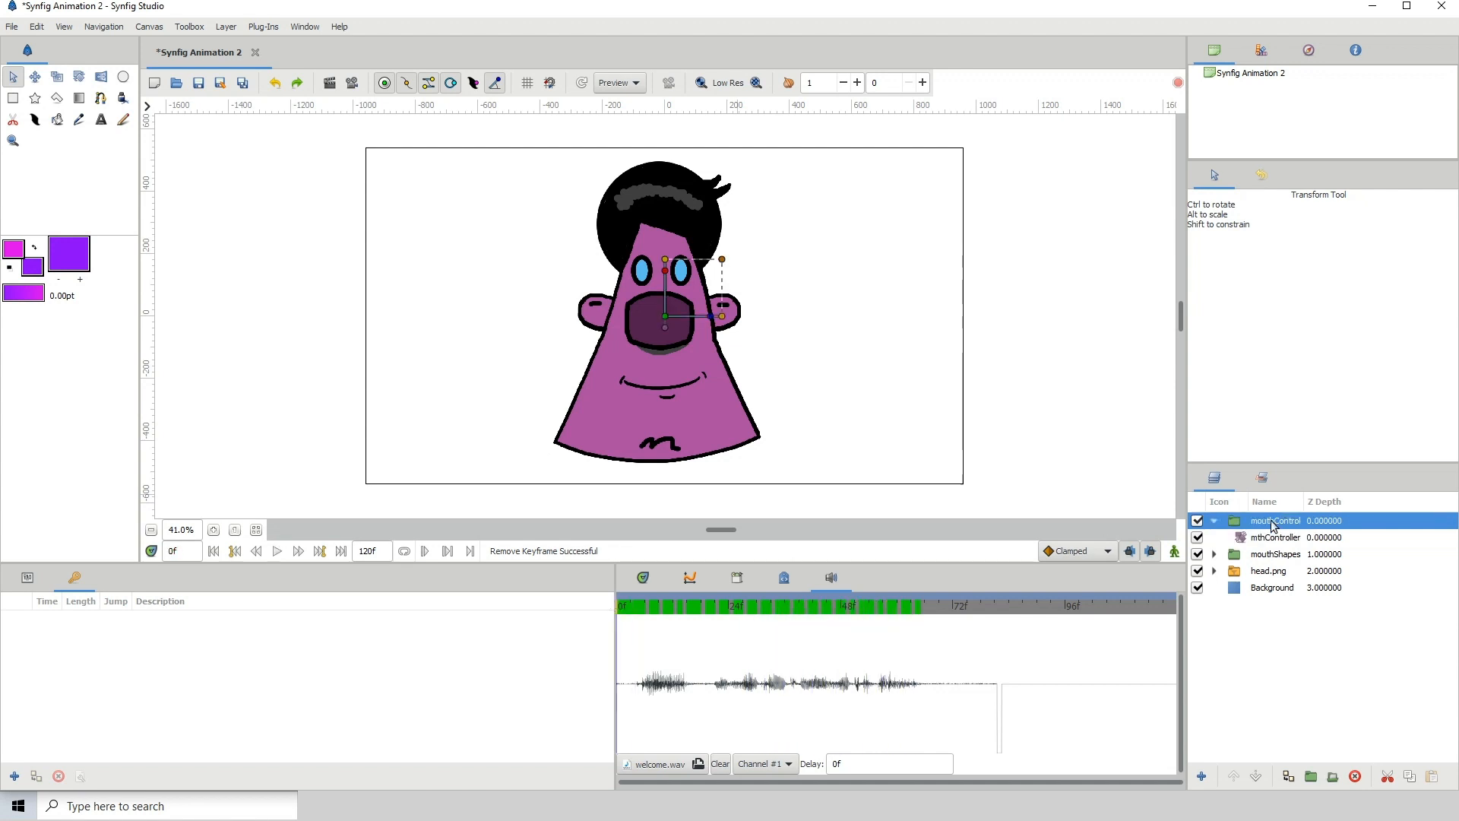
{"action": "right_click", "coordinate": [1276, 520]}
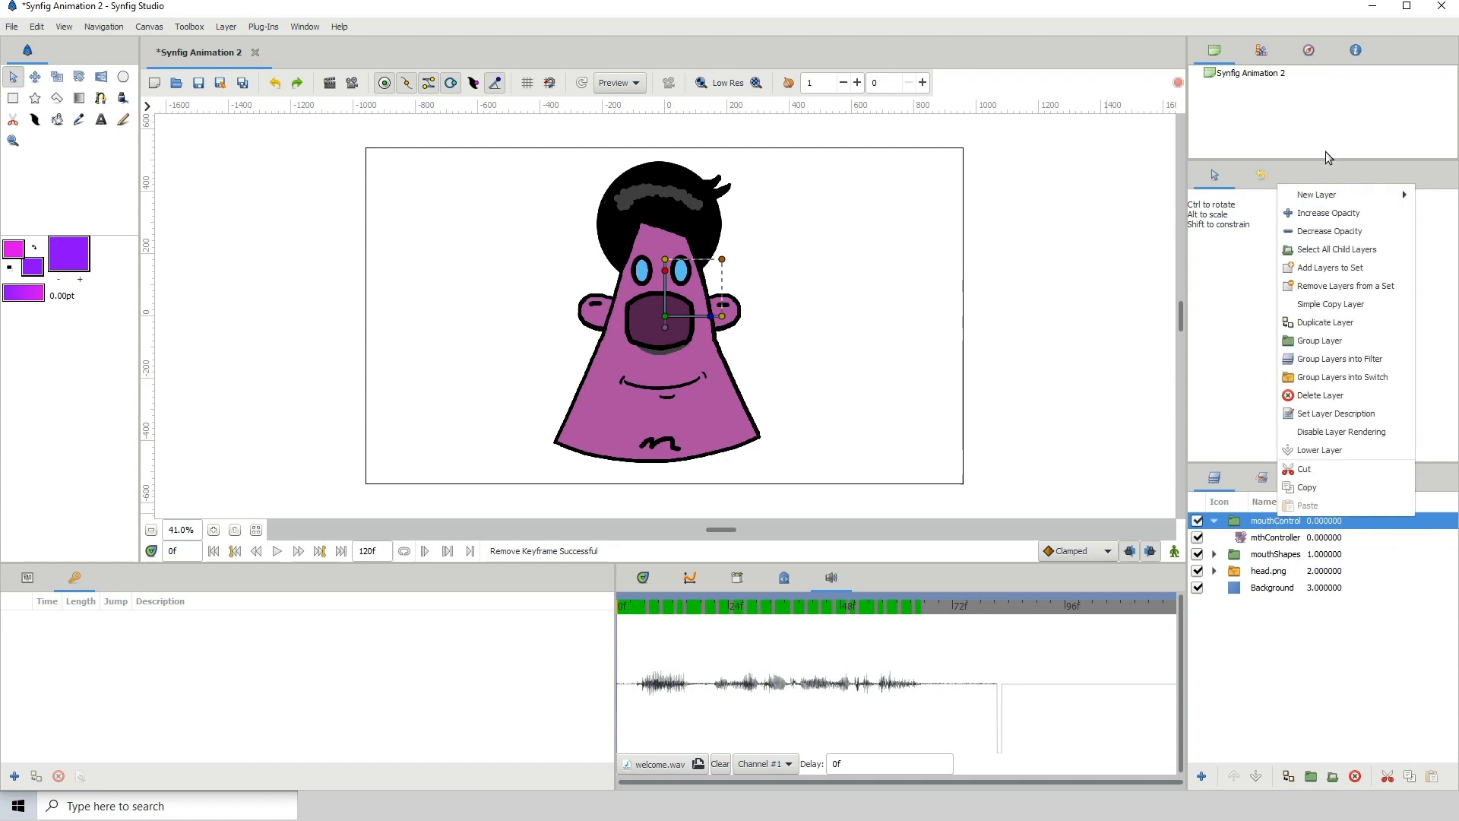
{"action": "mouse_move", "coordinate": [1331, 197]}
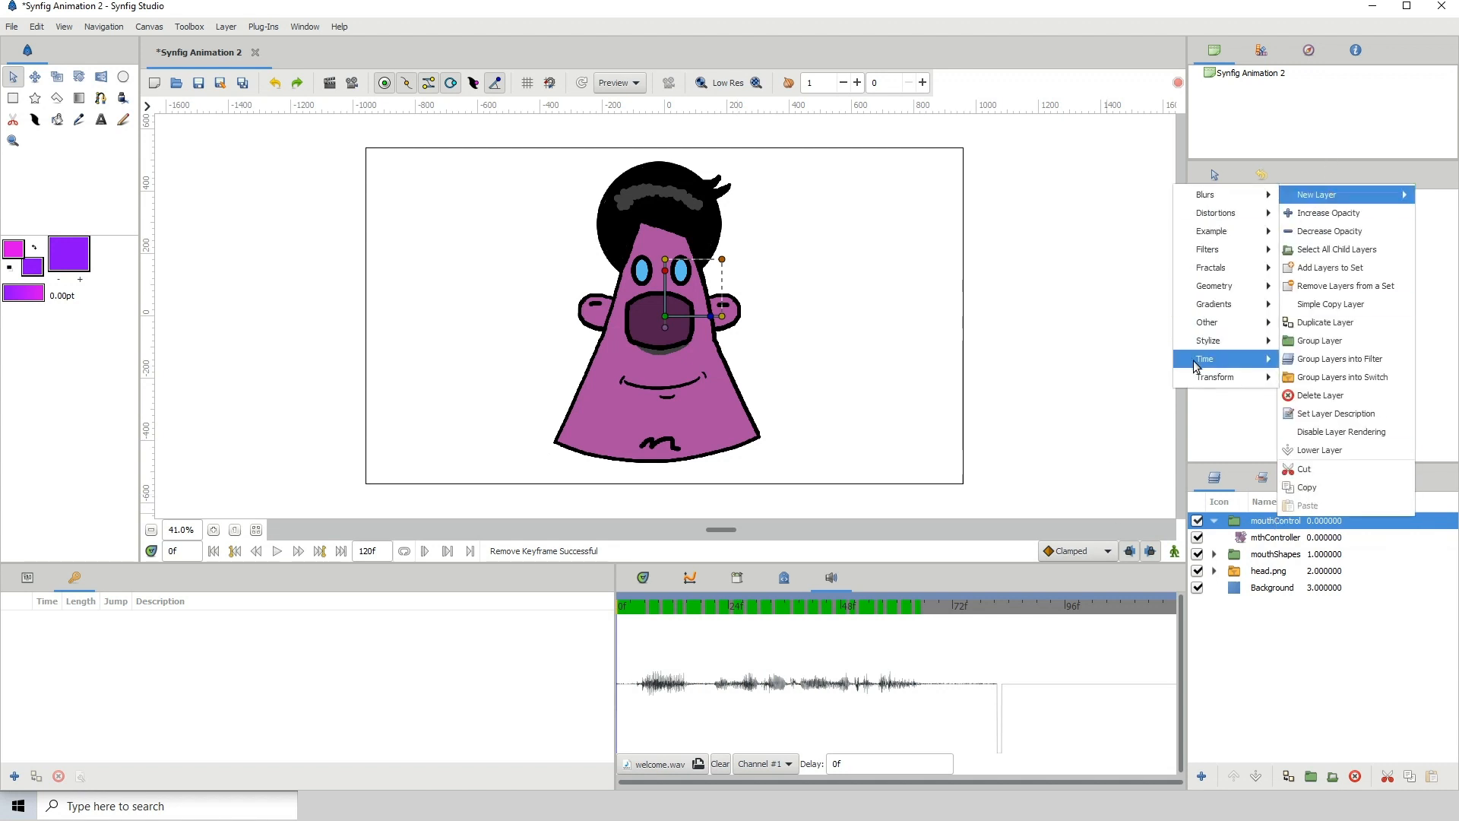
{"action": "mouse_move", "coordinate": [1220, 320]}
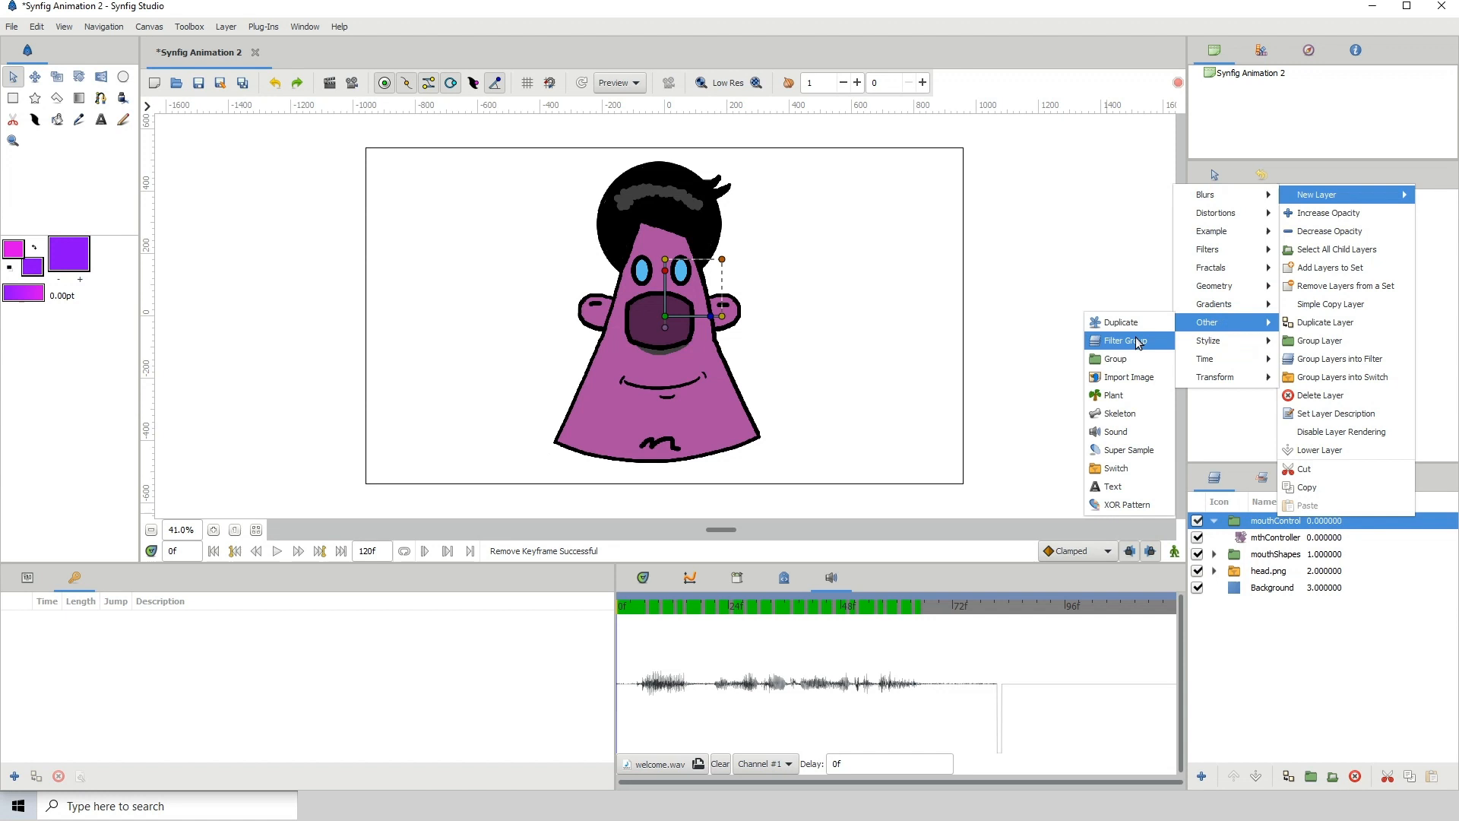
{"action": "left_click", "coordinate": [1129, 427]}
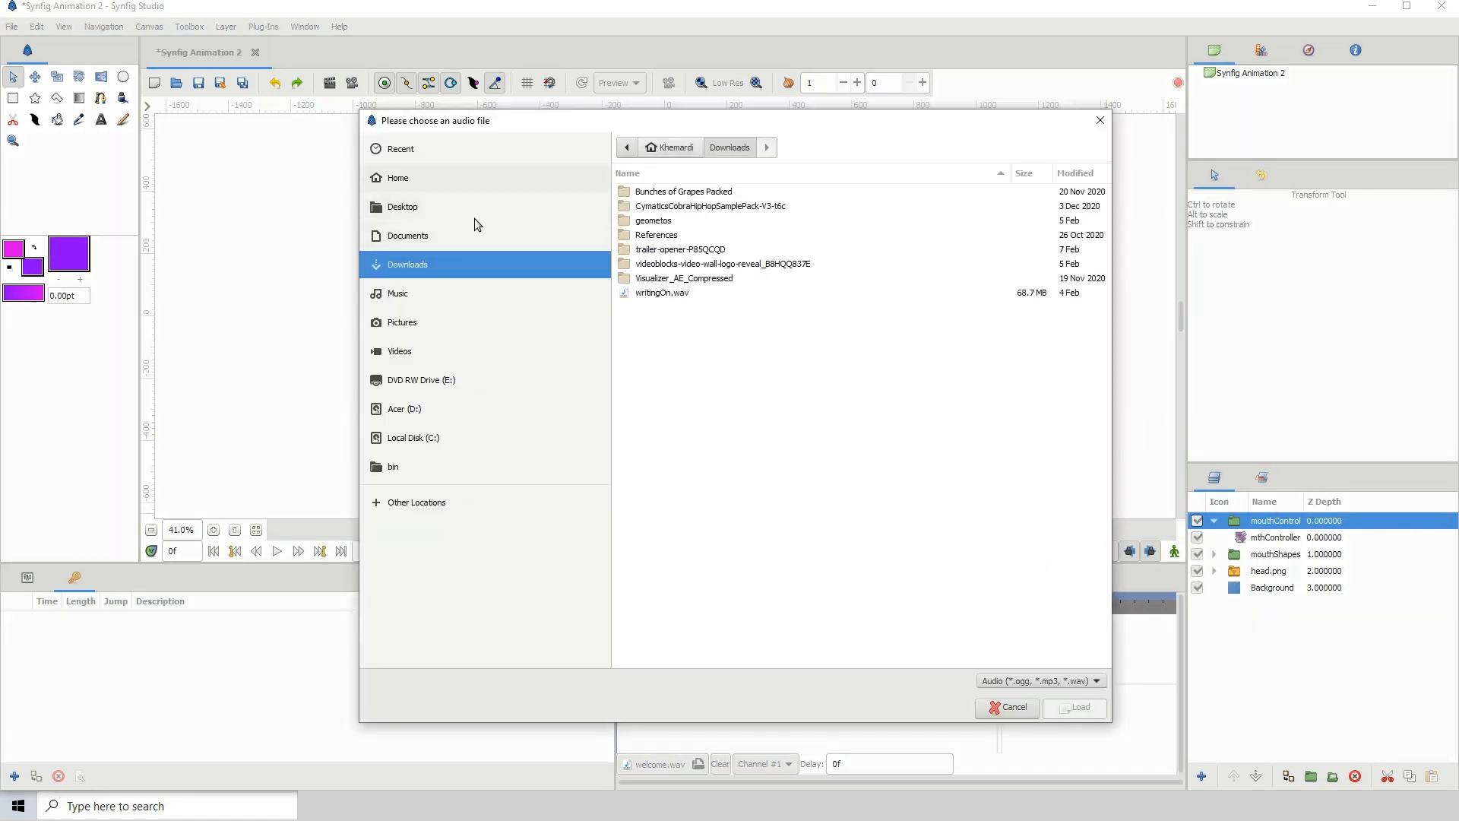
{"action": "left_click", "coordinate": [416, 210]}
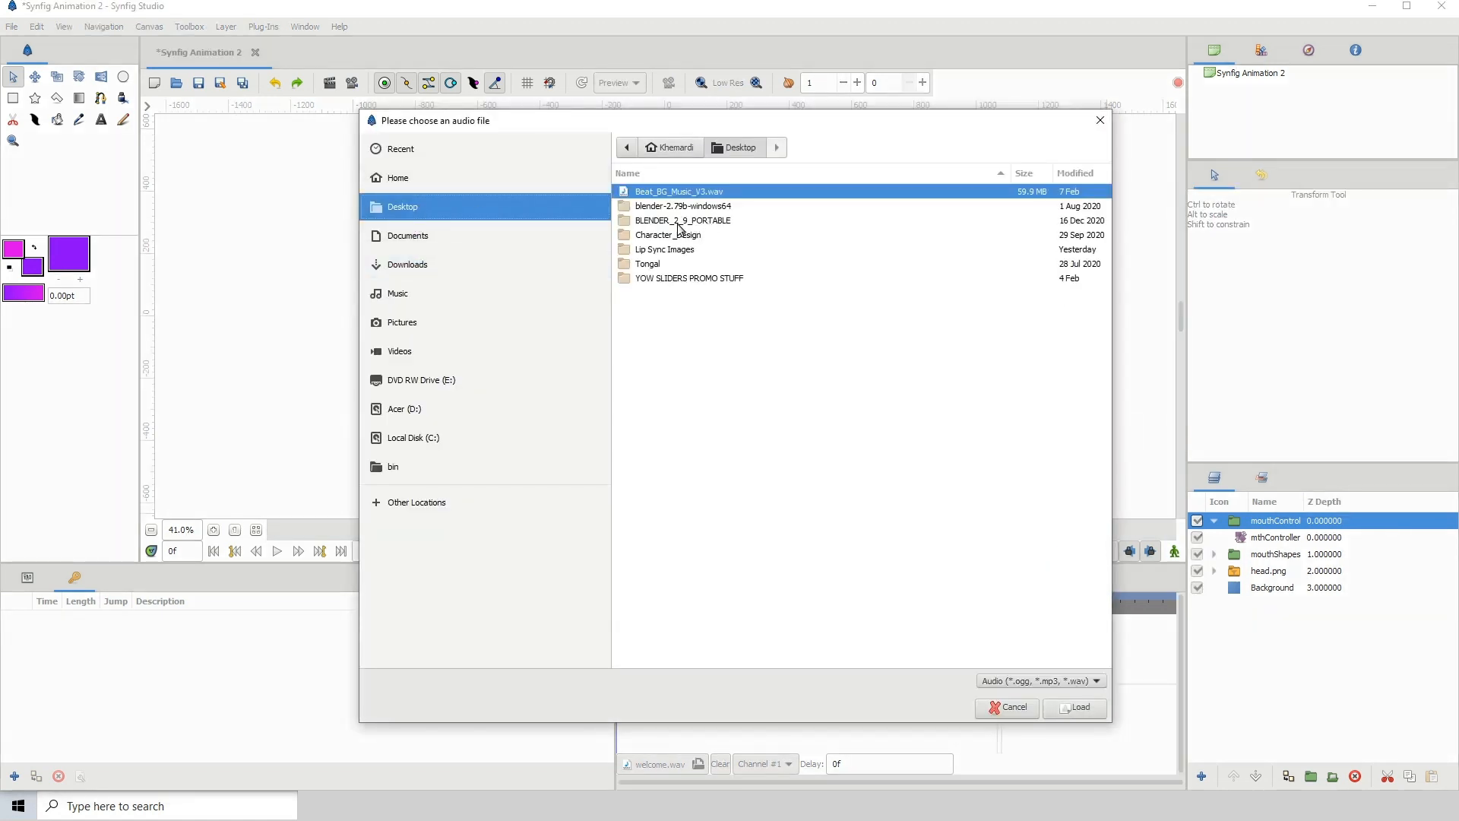
{"action": "double_click", "coordinate": [642, 249]}
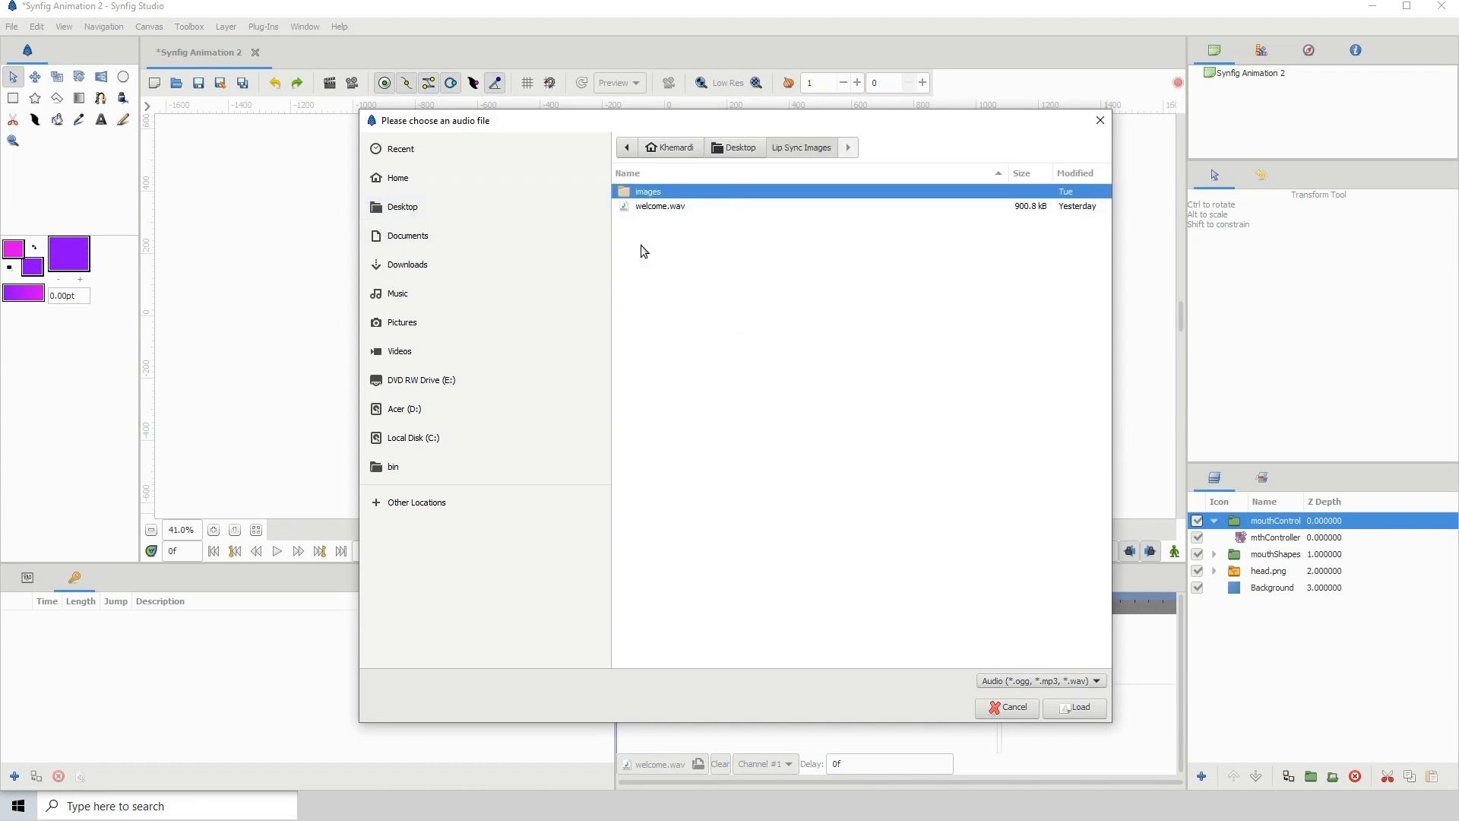
{"action": "left_click", "coordinate": [658, 206]}
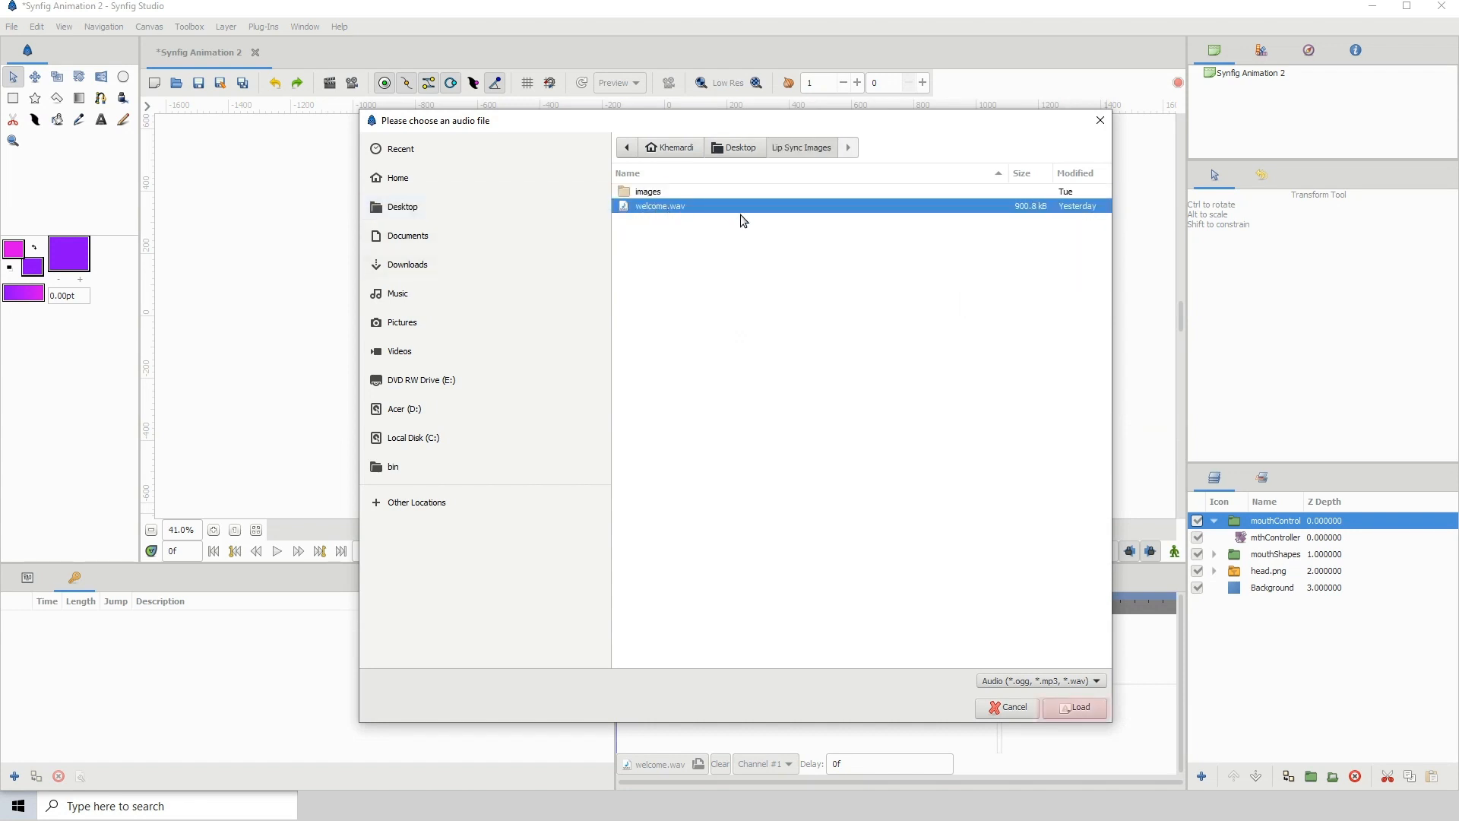
{"action": "left_click", "coordinate": [1082, 709]}
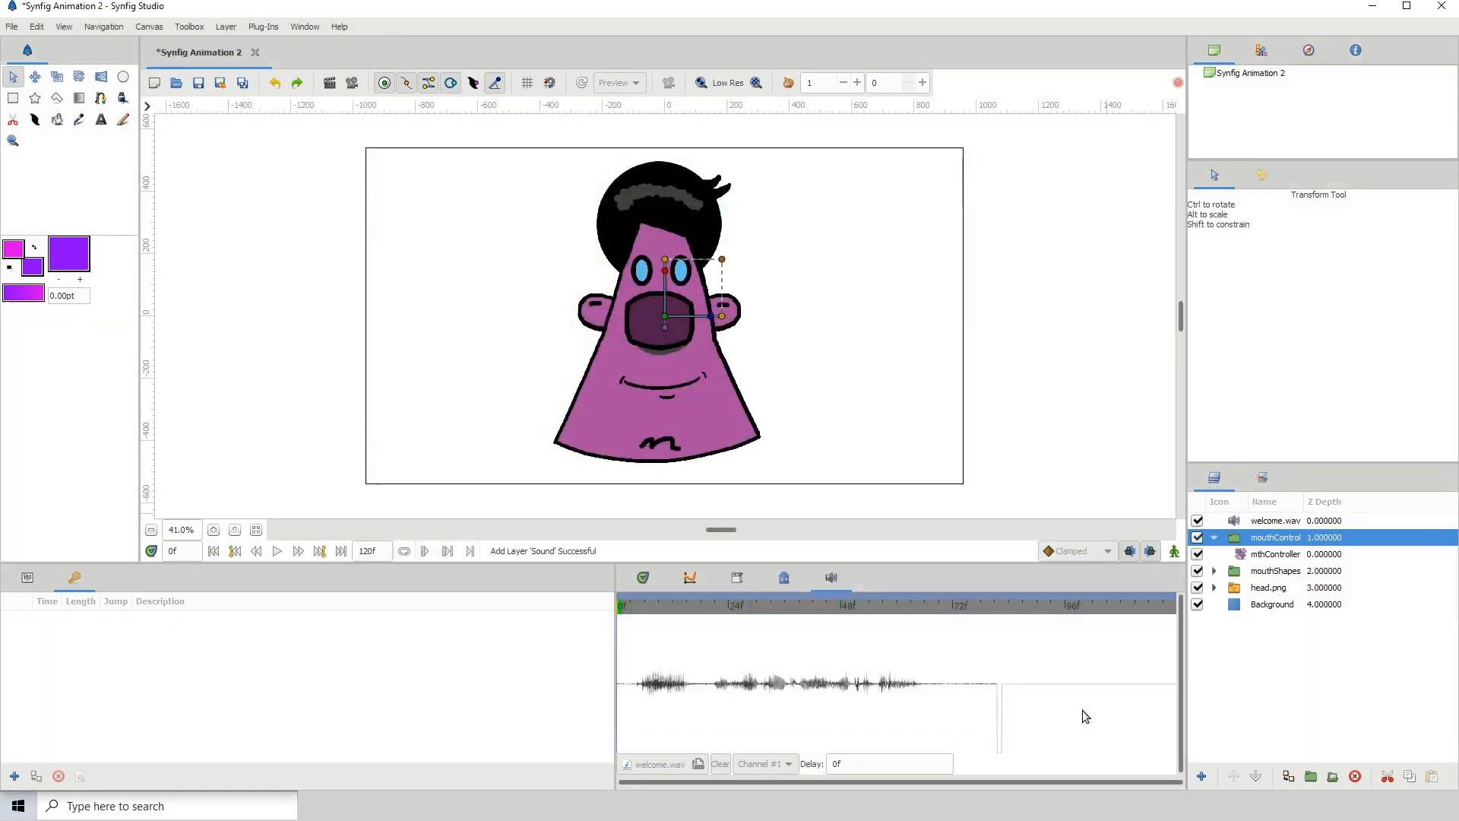
{"action": "left_click", "coordinate": [1288, 522]}
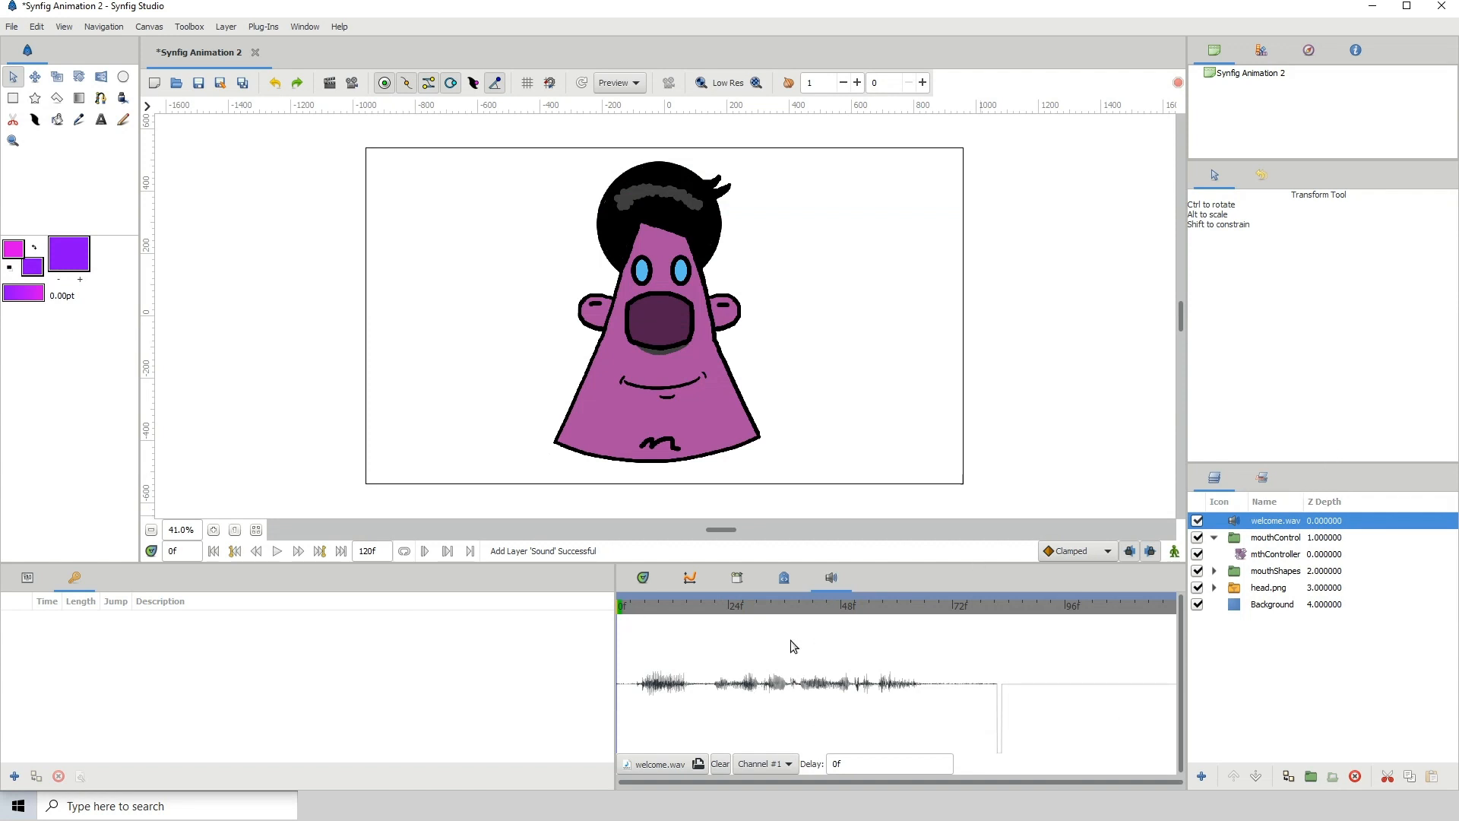
Play the animation from the start to listen to the welcome.wav sound layer
{"action": "left_click", "coordinate": [669, 83]}
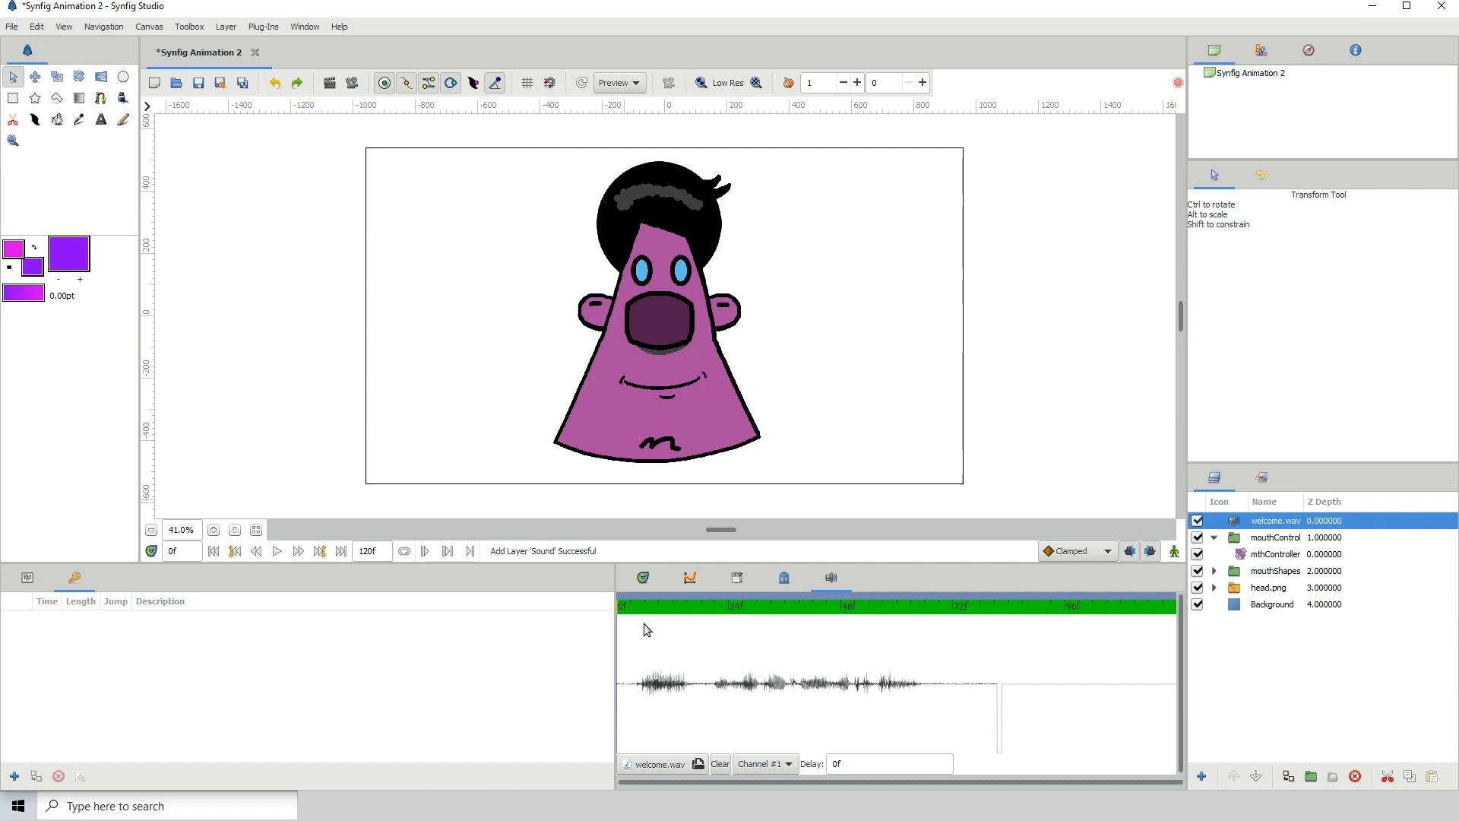
{"action": "key", "text": "space"}
{"action": "key", "text": "space"}
{"action": "left_click_drag", "start_coordinate": [636, 607], "coordinate": [601, 607]}
{"action": "key", "text": "space"}
{"action": "key", "text": "space"}
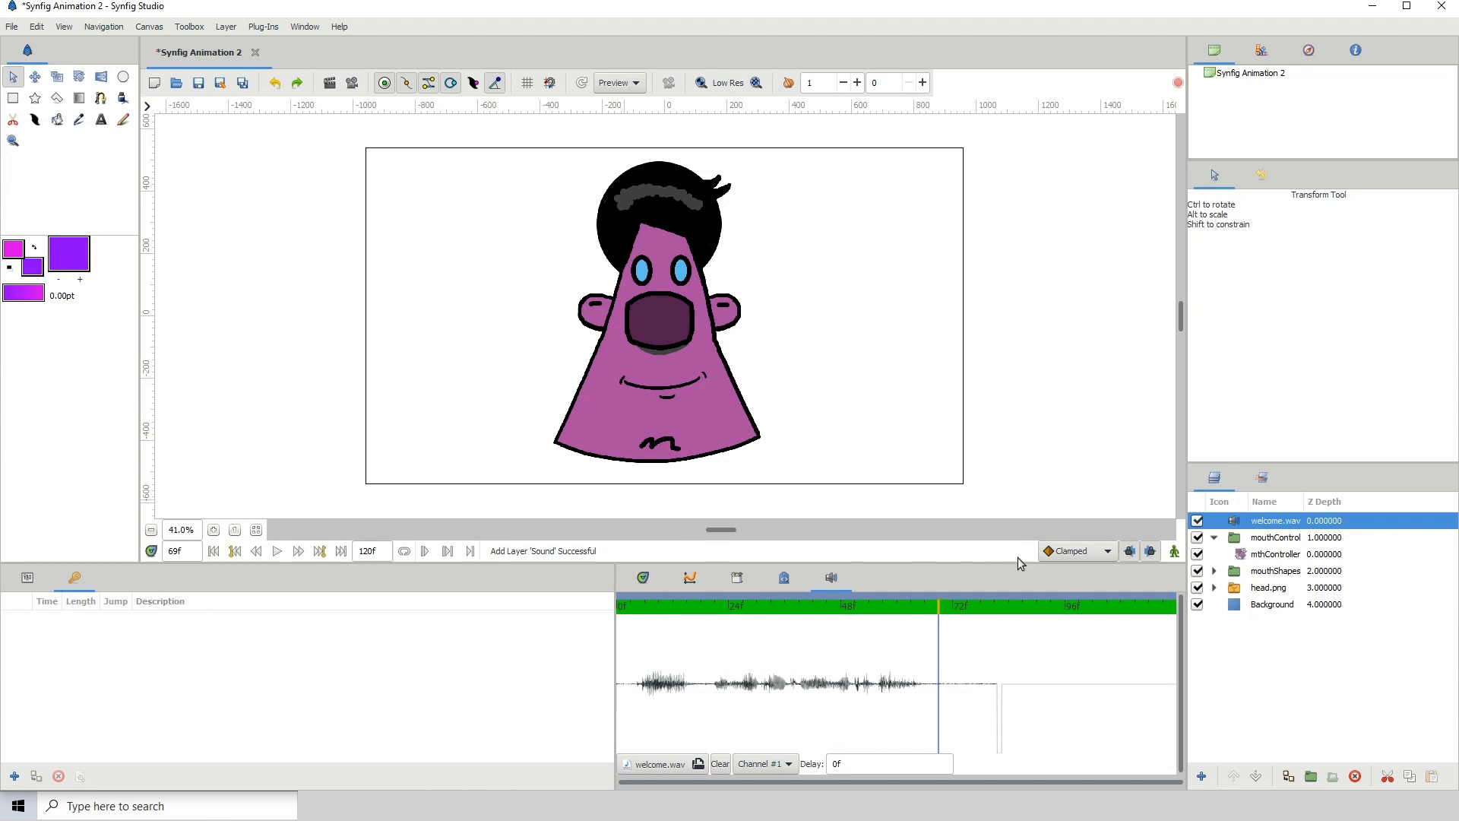
Set the default interpolation to Constant and turn on animate editing mode at frame 1
{"action": "left_click", "coordinate": [1078, 552]}
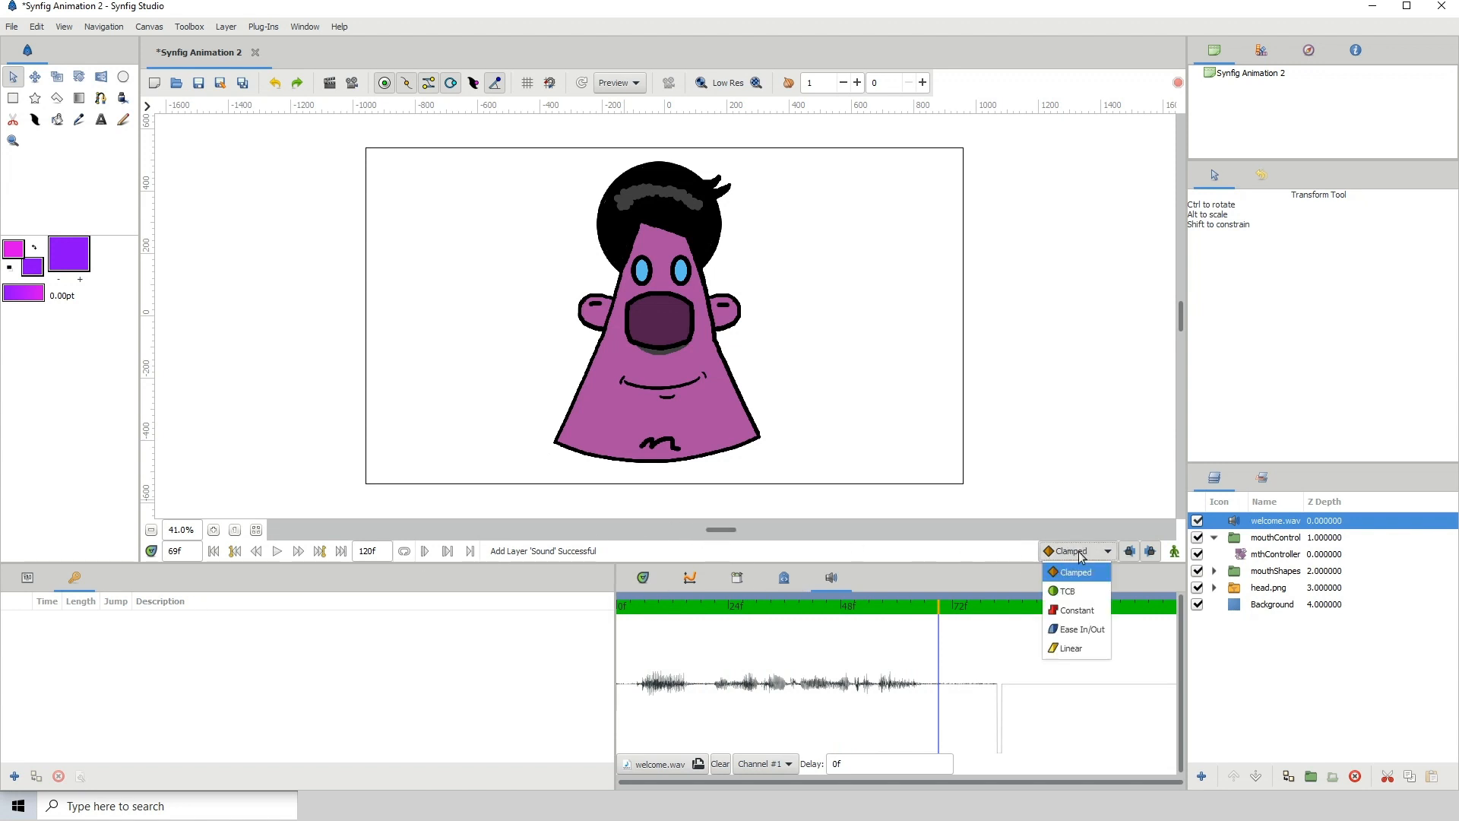
{"action": "left_click", "coordinate": [1076, 609]}
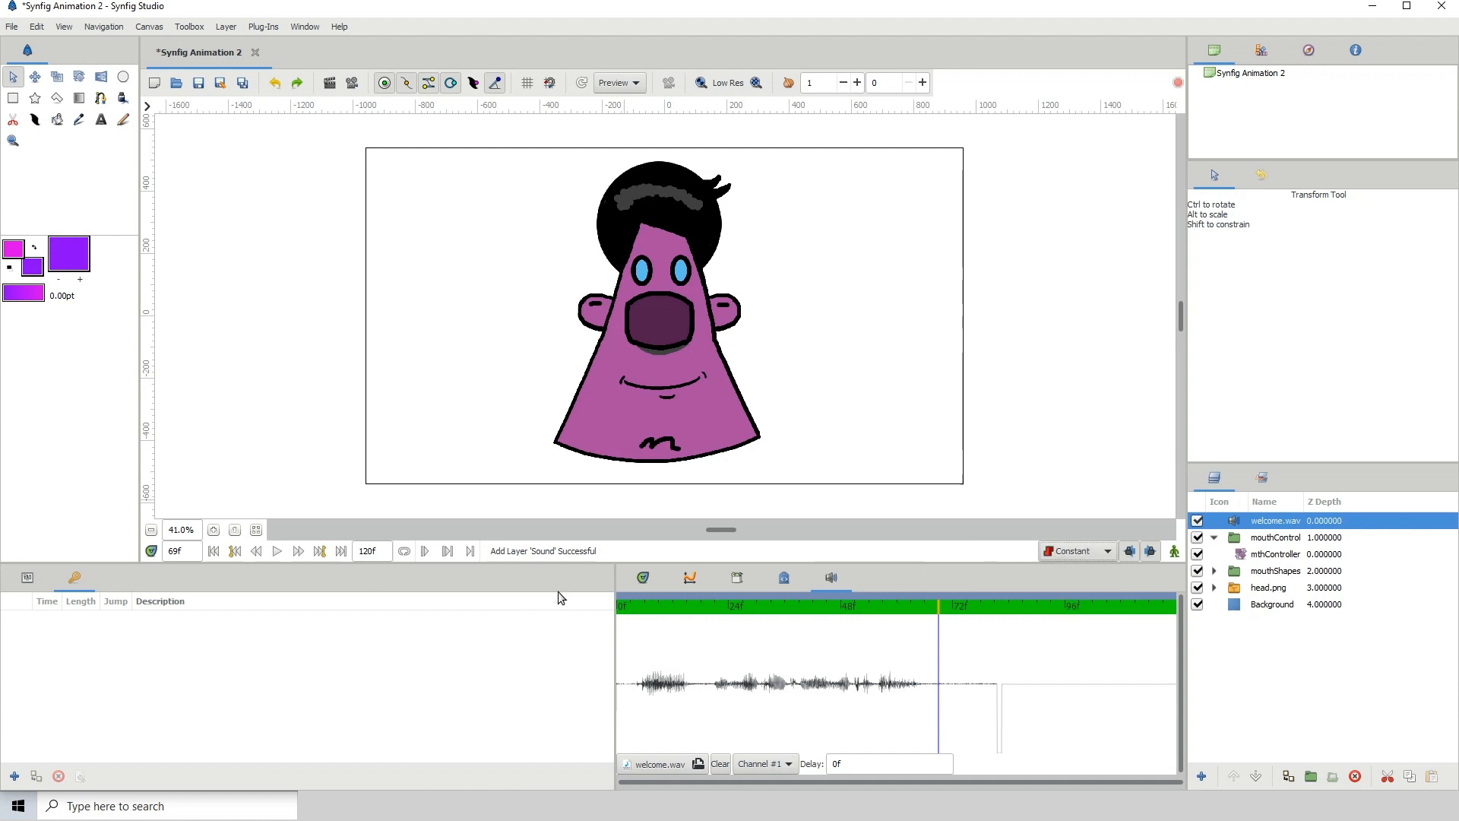
{"action": "left_click", "coordinate": [643, 579]}
{"action": "left_click_drag", "start_coordinate": [642, 608], "coordinate": [625, 615]}
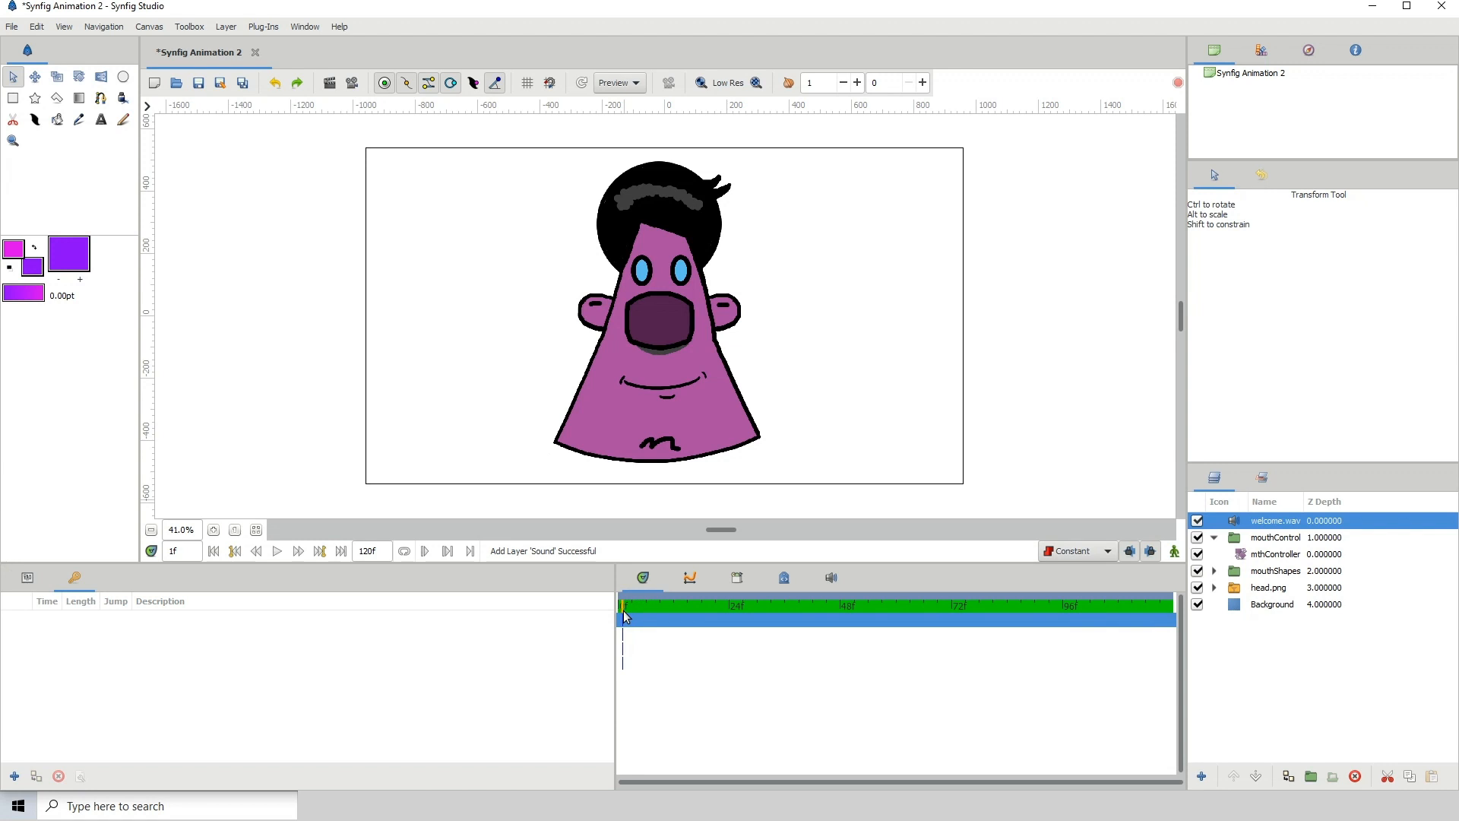
{"action": "left_click", "coordinate": [1173, 554]}
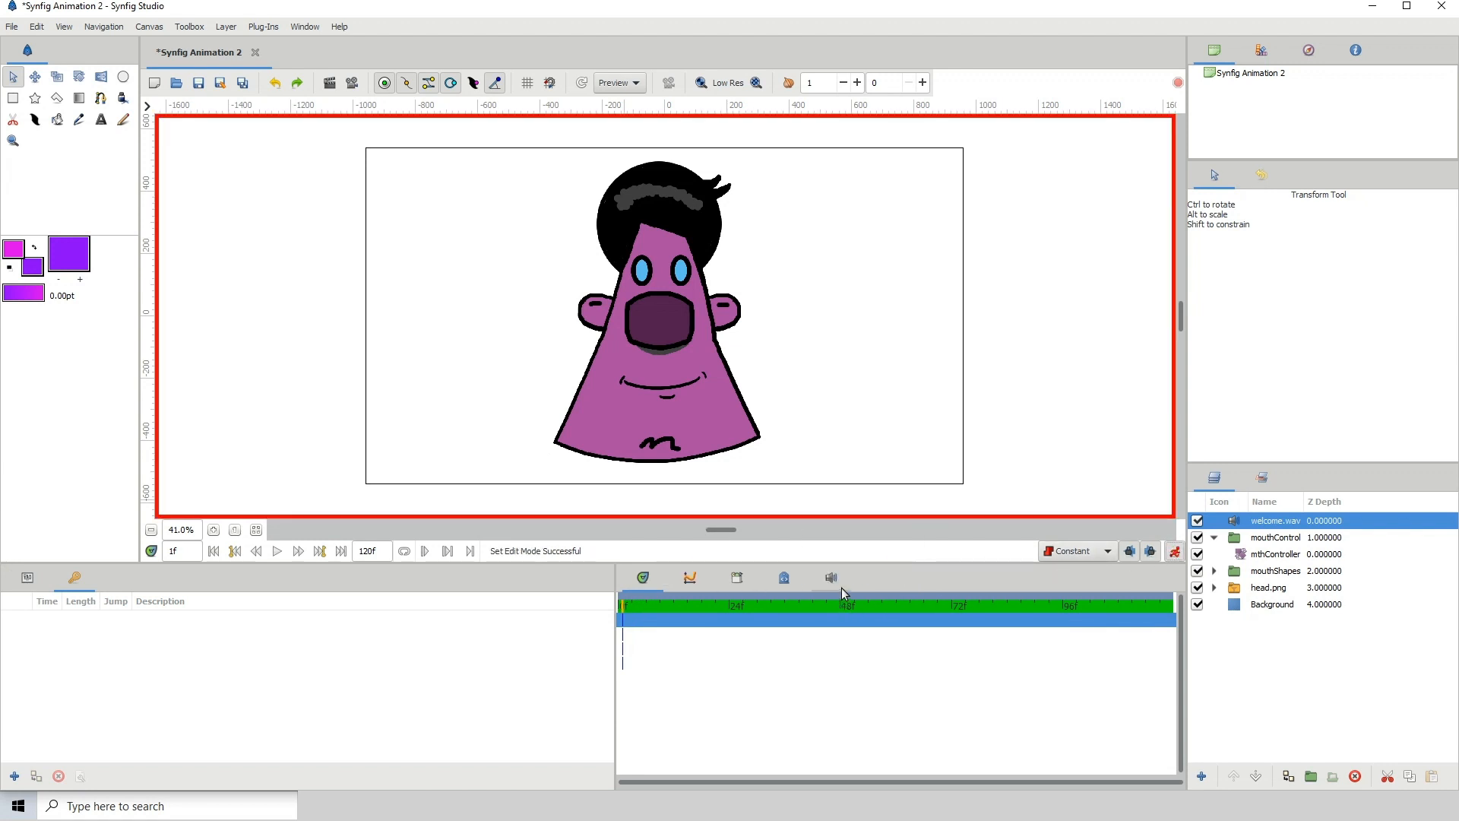
Replay the opening frames against the welcome.wav waveform to examine where the first spoken sounds fall
{"action": "left_click", "coordinate": [832, 579]}
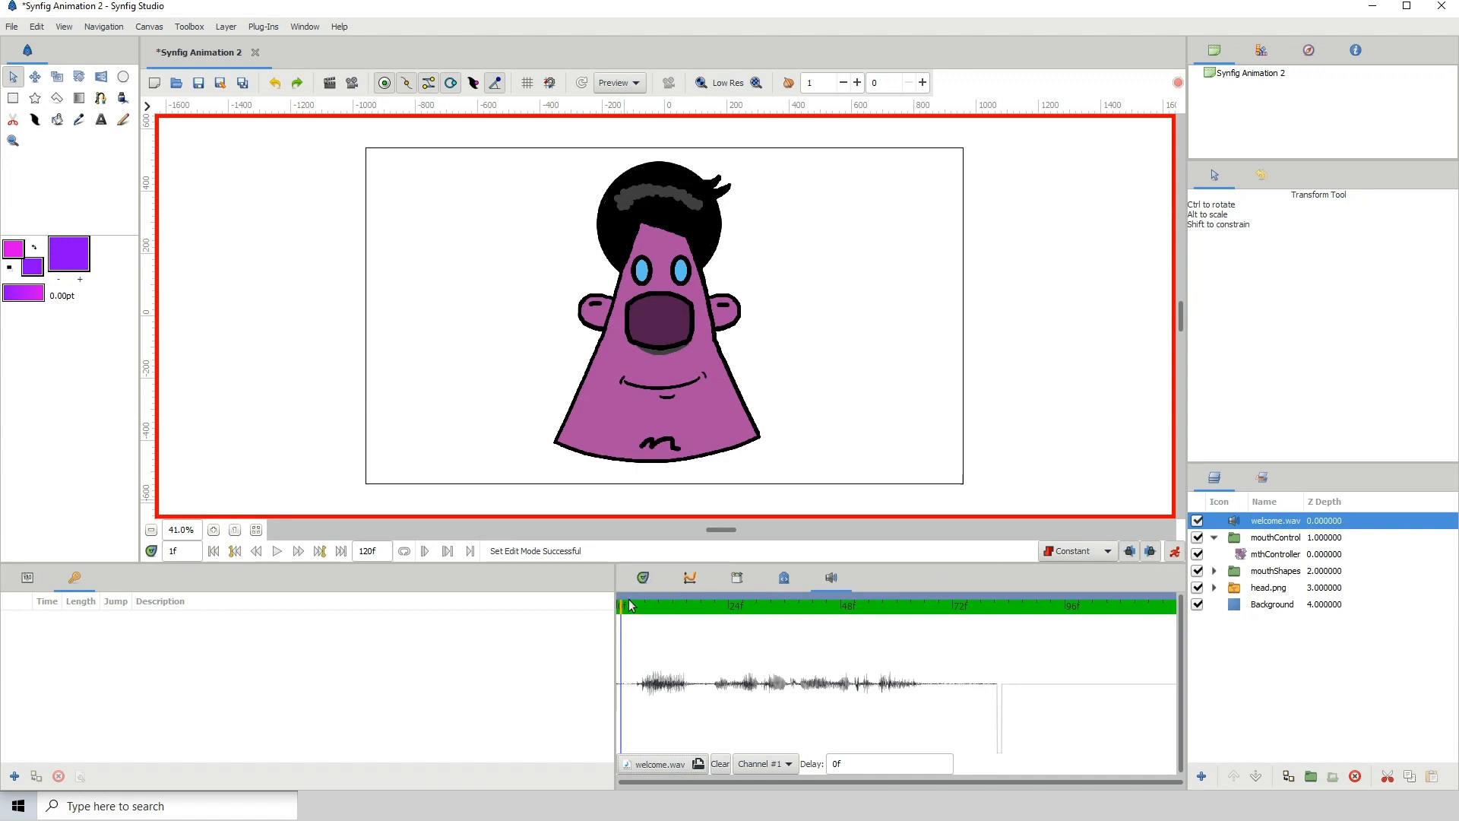
{"action": "left_click", "coordinate": [639, 608]}
{"action": "left_click_drag", "start_coordinate": [639, 610], "coordinate": [636, 610]}
{"action": "left_click", "coordinate": [632, 608]}
{"action": "key", "text": "space"}
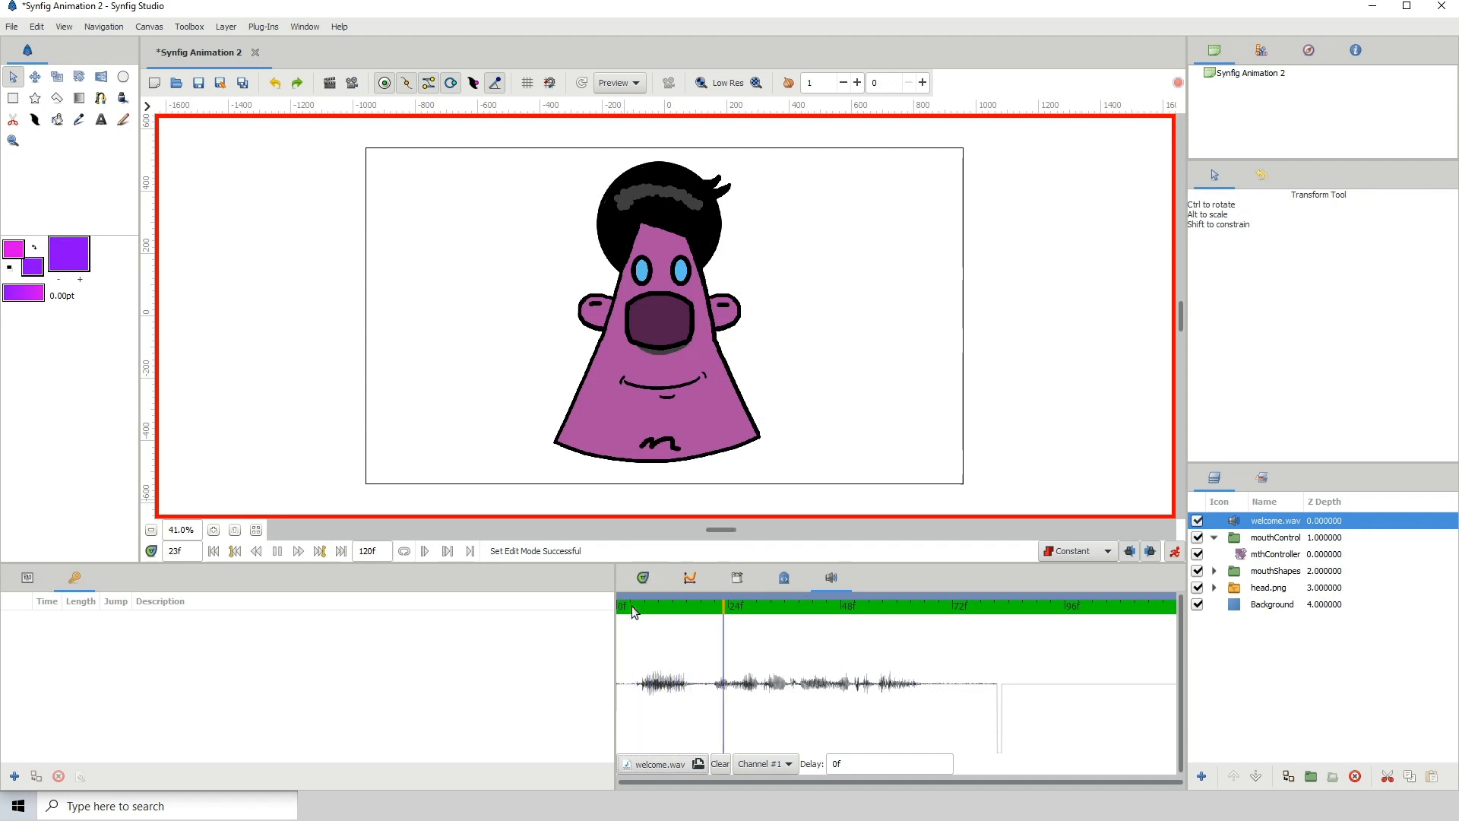
{"action": "key", "text": "space"}
{"action": "left_click", "coordinate": [633, 609]}
{"action": "key", "text": "space"}
{"action": "key", "text": "space"}
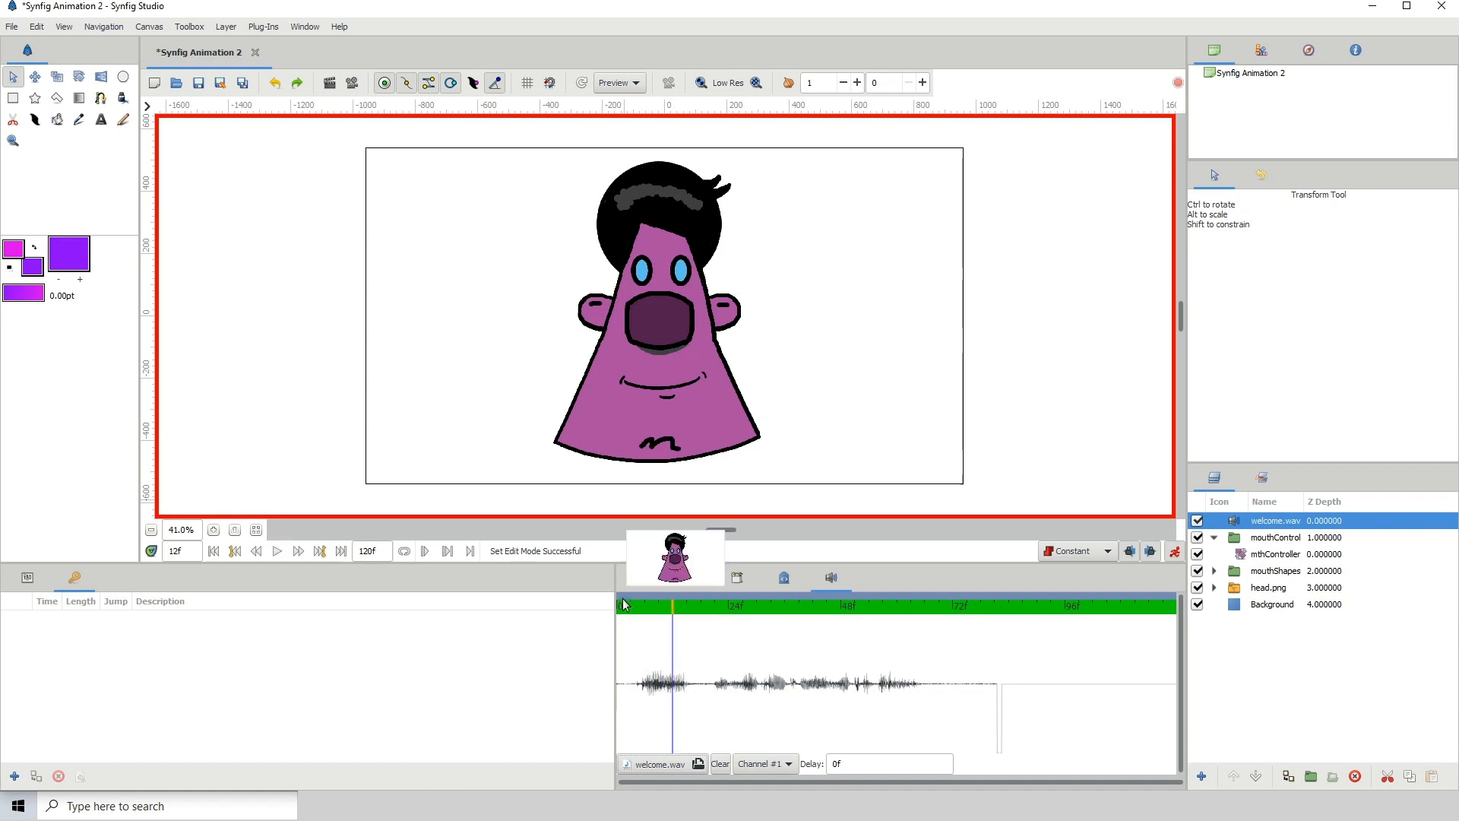
Select mthController and keyframe its handle pointing right at frame 5 for the closed smiling mouth
{"action": "left_click", "coordinate": [644, 609]}
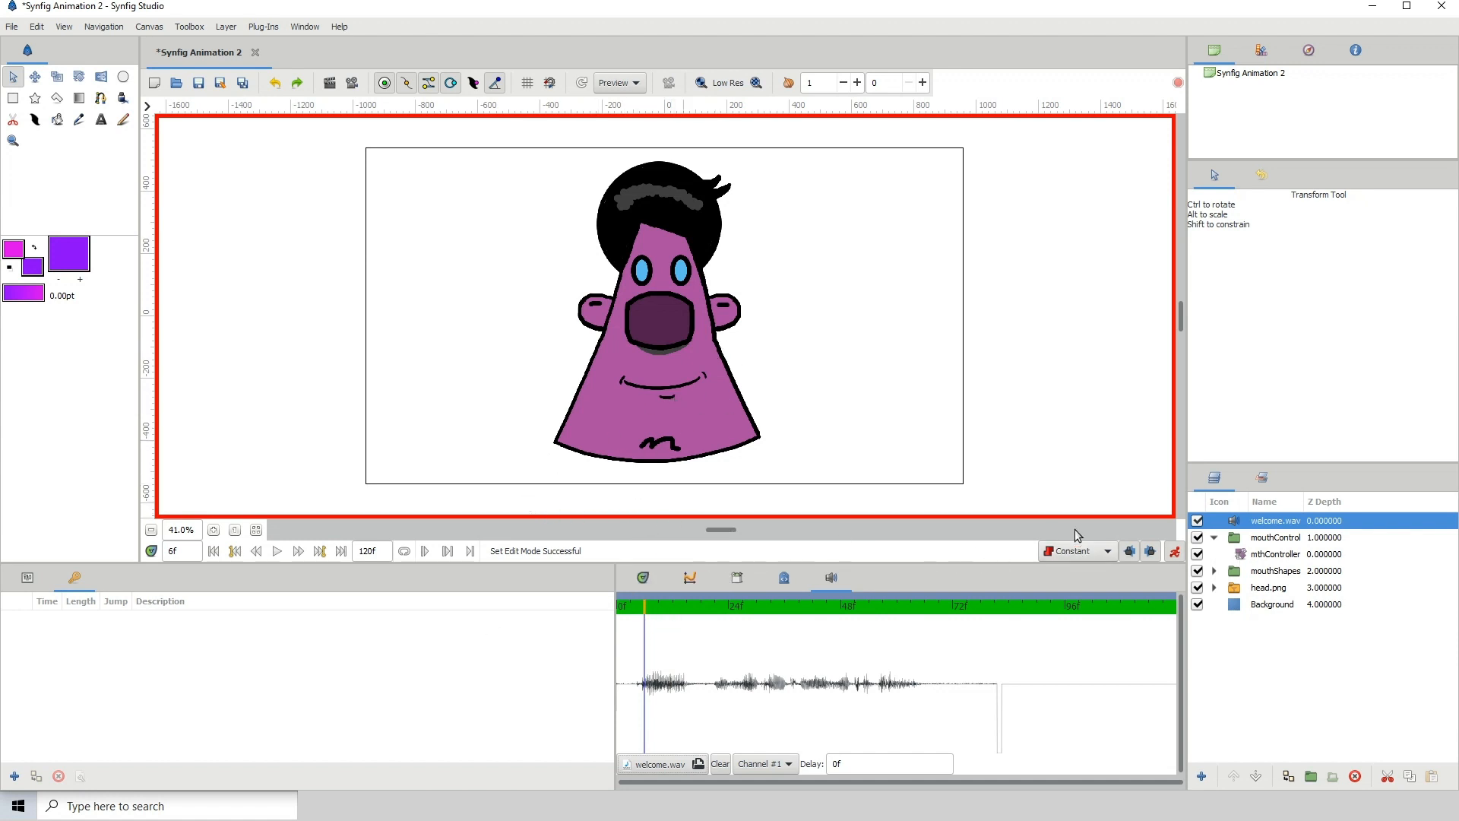
{"action": "left_click", "coordinate": [1250, 554]}
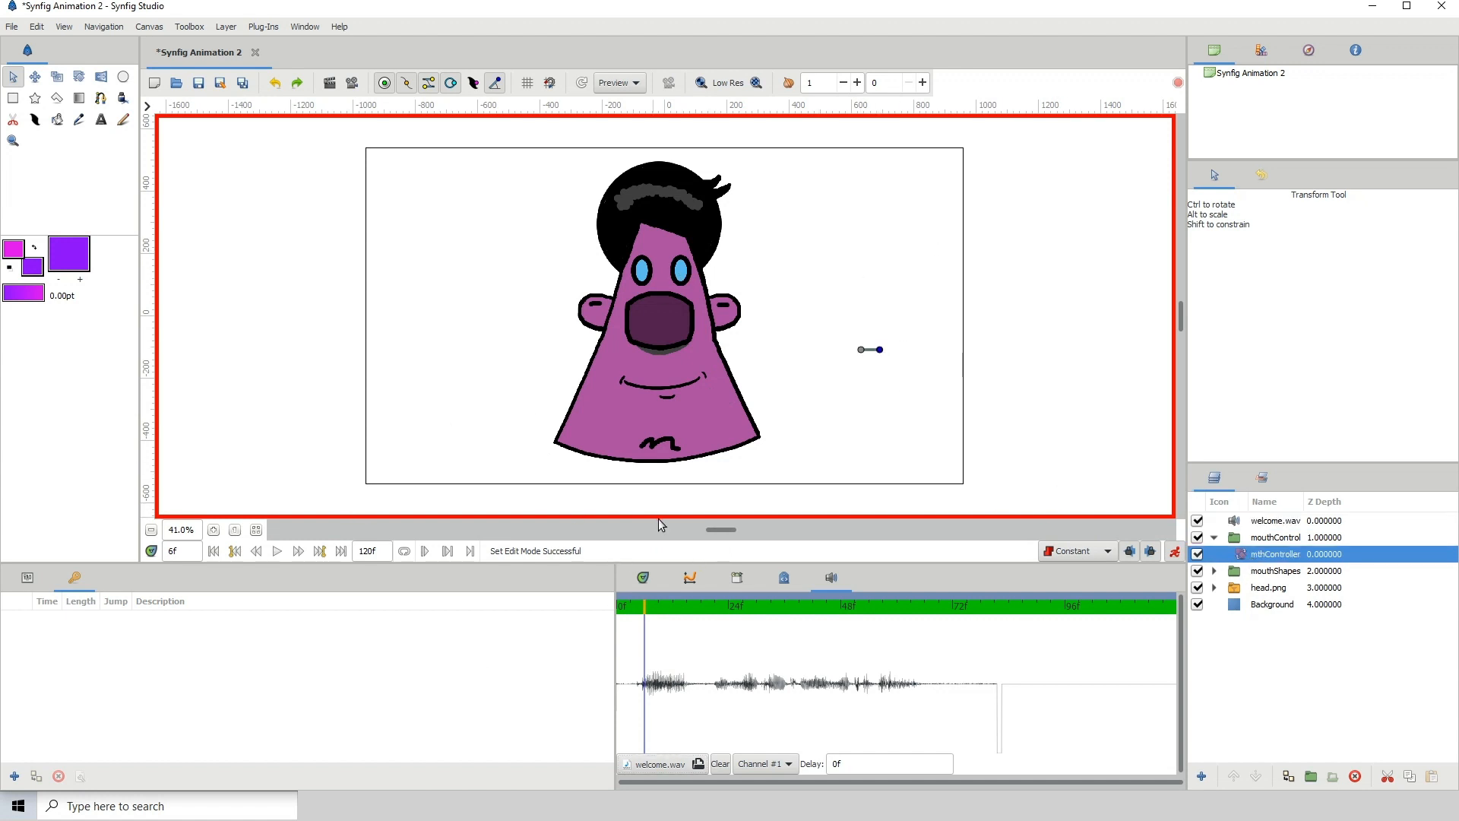
{"action": "left_click", "coordinate": [643, 577]}
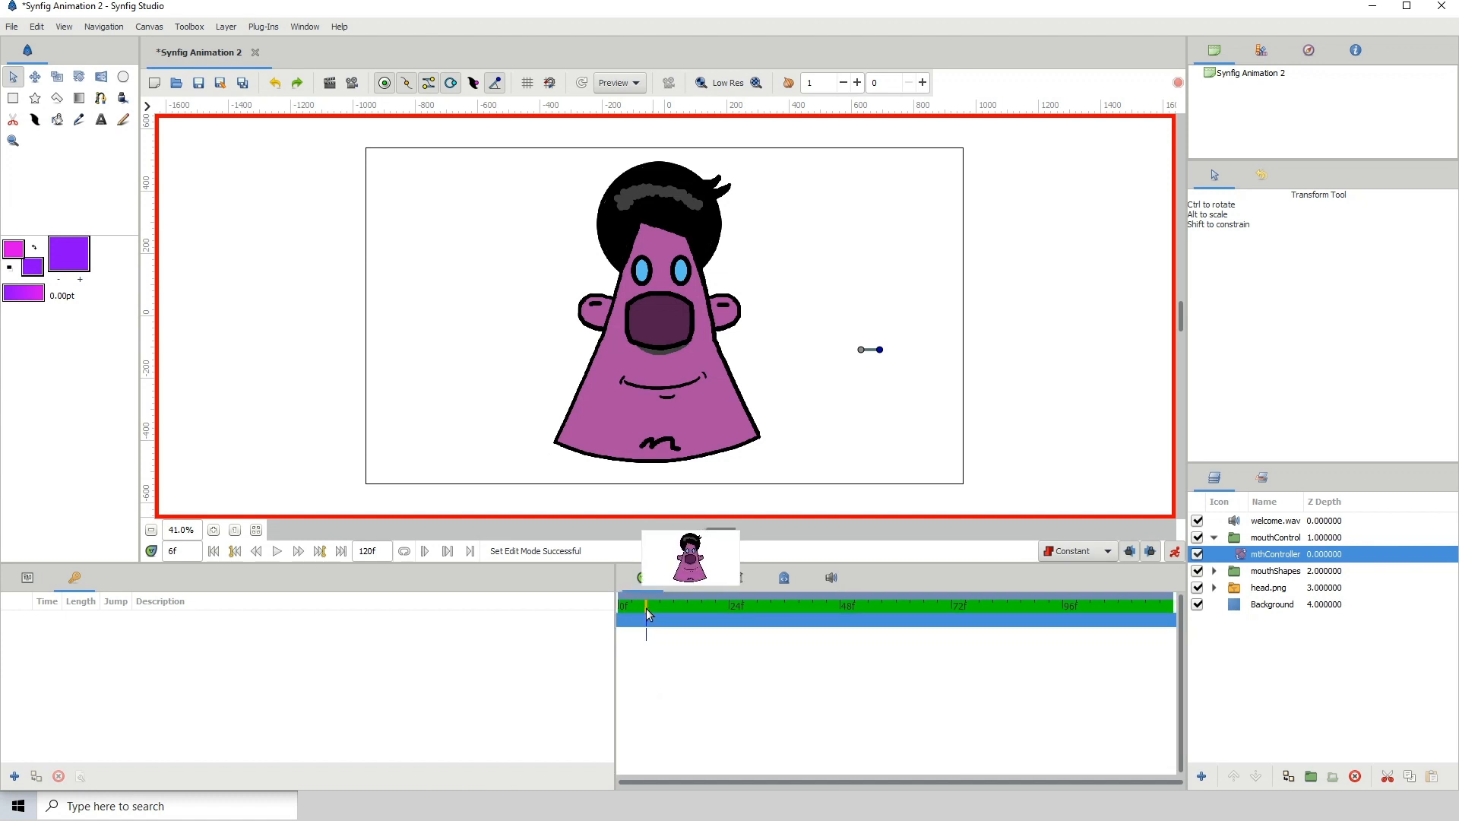
{"action": "left_click_drag", "start_coordinate": [645, 610], "coordinate": [642, 609]}
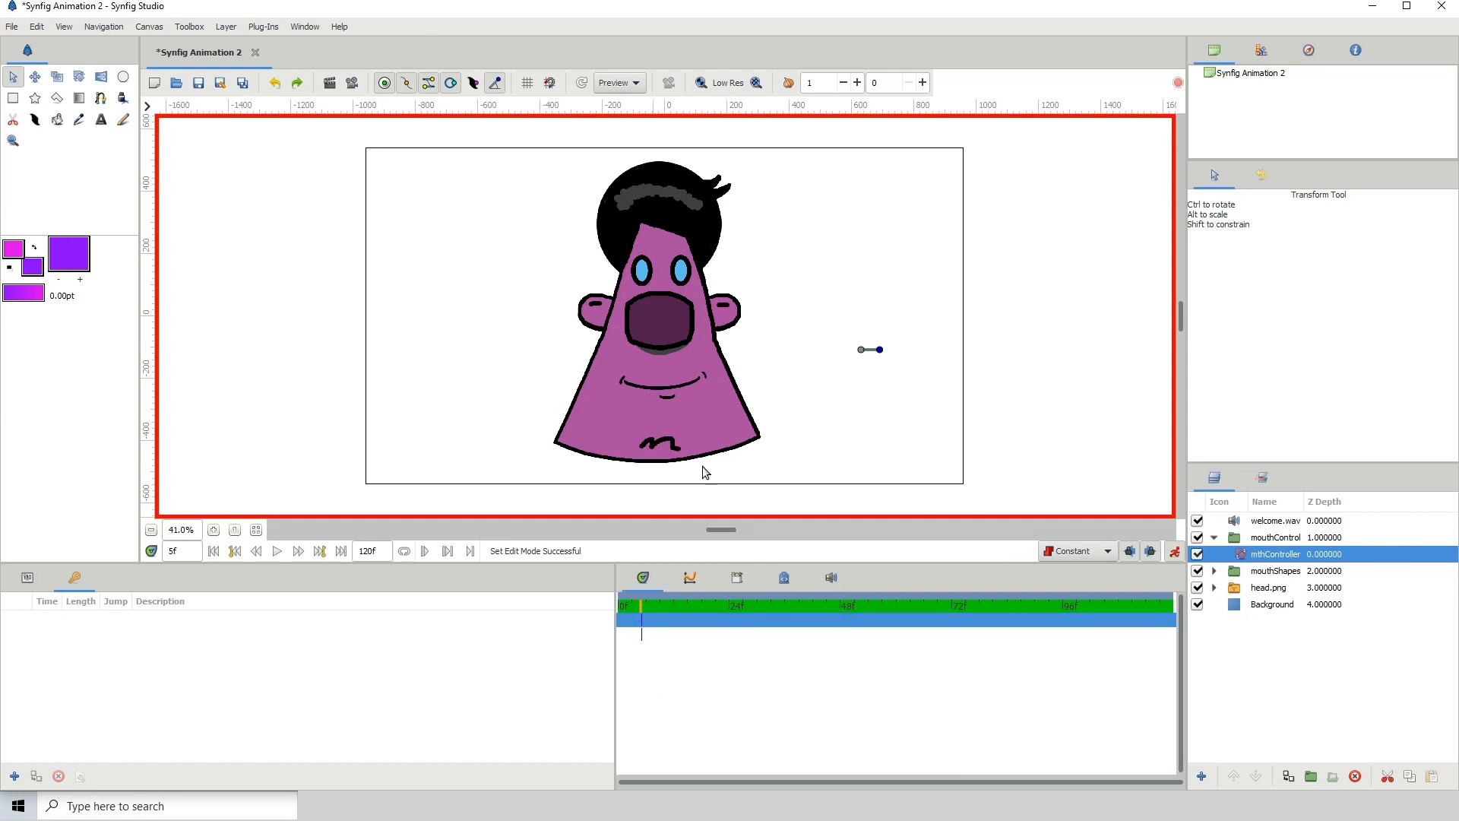
{"action": "left_click", "coordinate": [880, 351]}
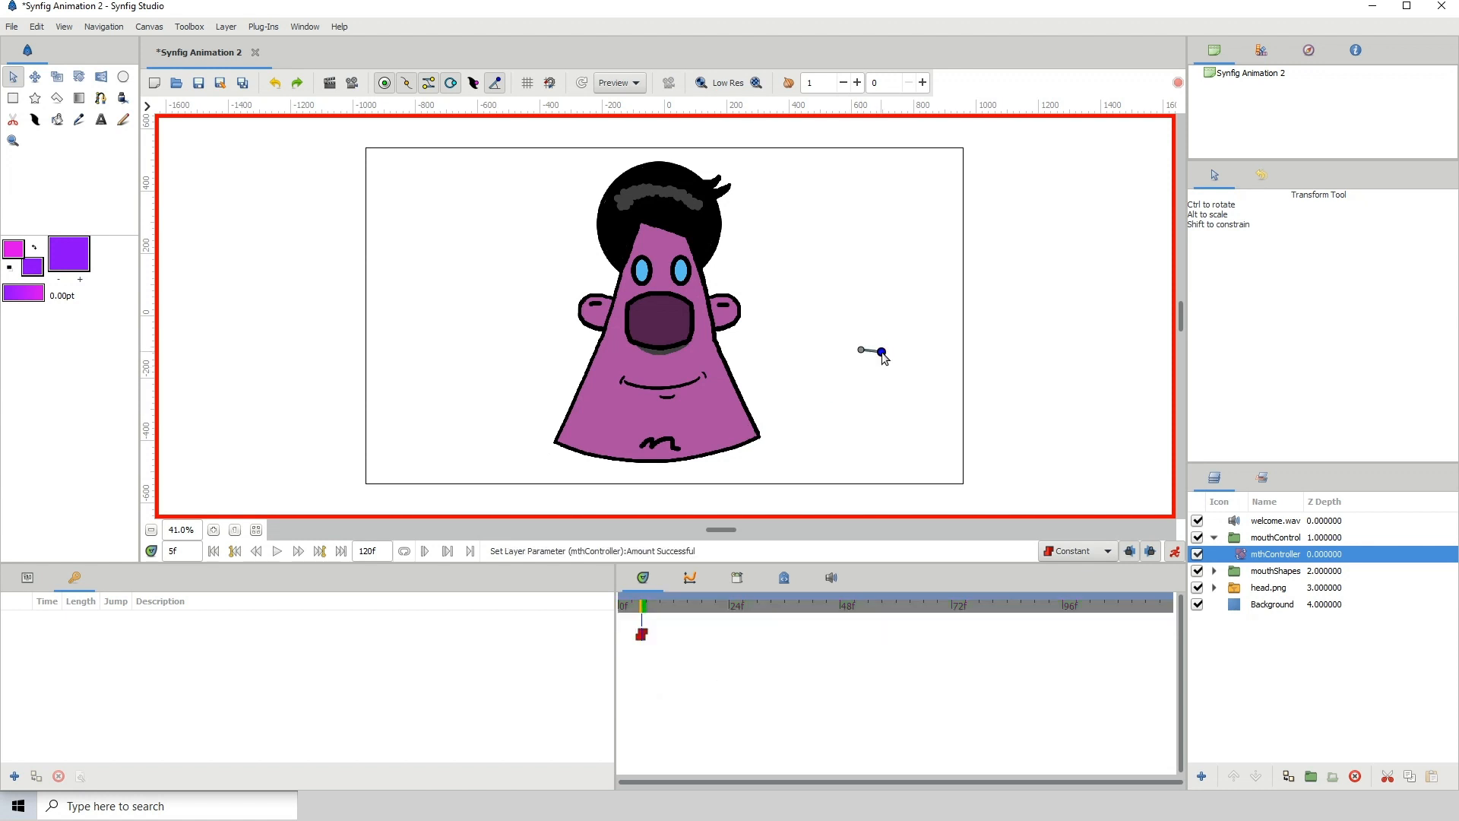
At frame 9, rotate the mthController handle to the lower left to keyframe the wide-open smiling mouth
{"action": "left_click", "coordinate": [649, 606]}
{"action": "left_click", "coordinate": [660, 605]}
{"action": "left_click_drag", "start_coordinate": [877, 350], "coordinate": [854, 368]}
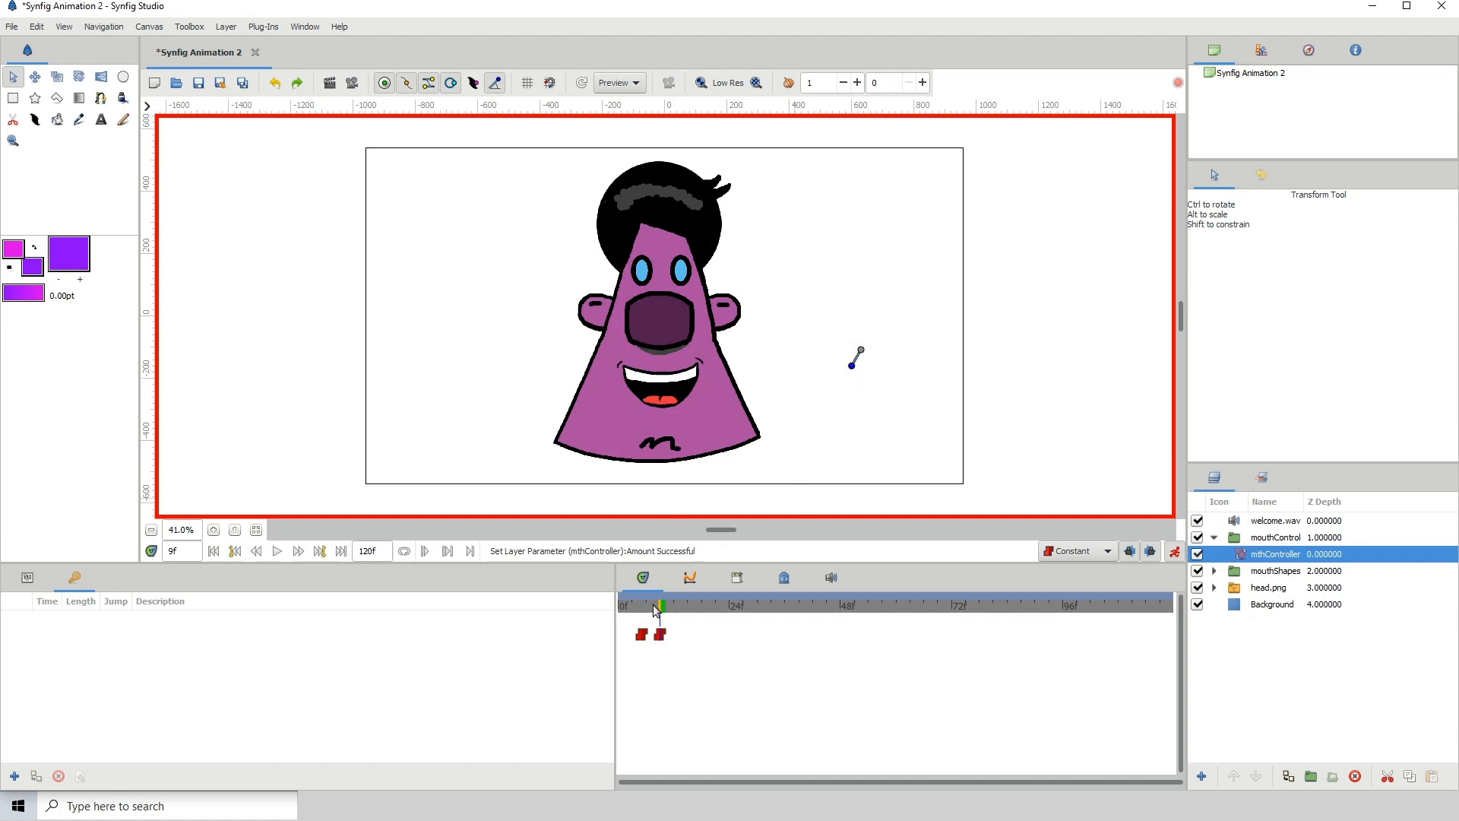
Play back the first mouth keys, and at frame 12 keyframe mthController straight up for the toothy mouth with raised tongue
{"action": "left_click_drag", "start_coordinate": [655, 610], "coordinate": [617, 610]}
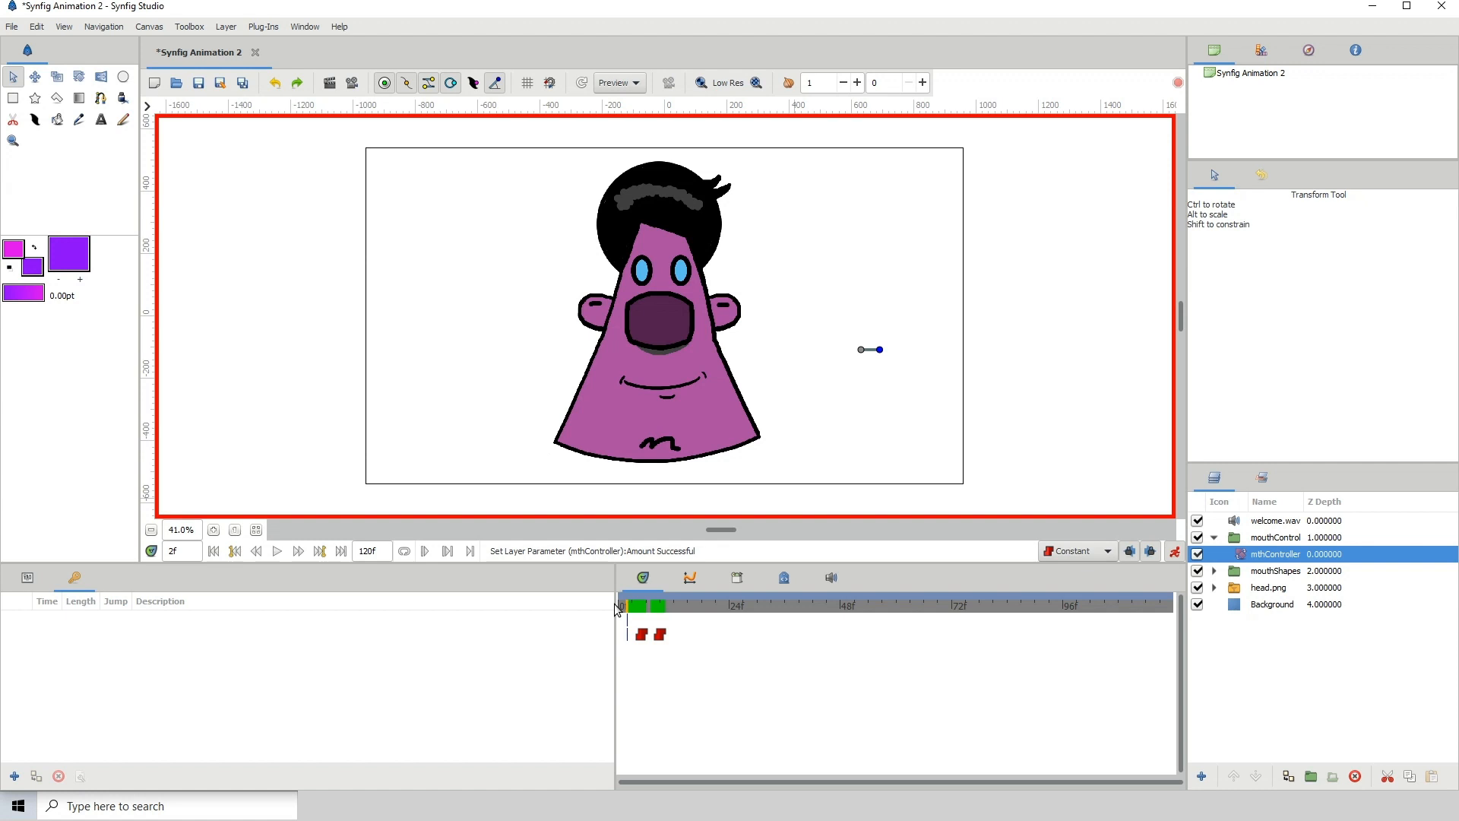
{"action": "key", "text": "space"}
{"action": "key", "text": "space"}
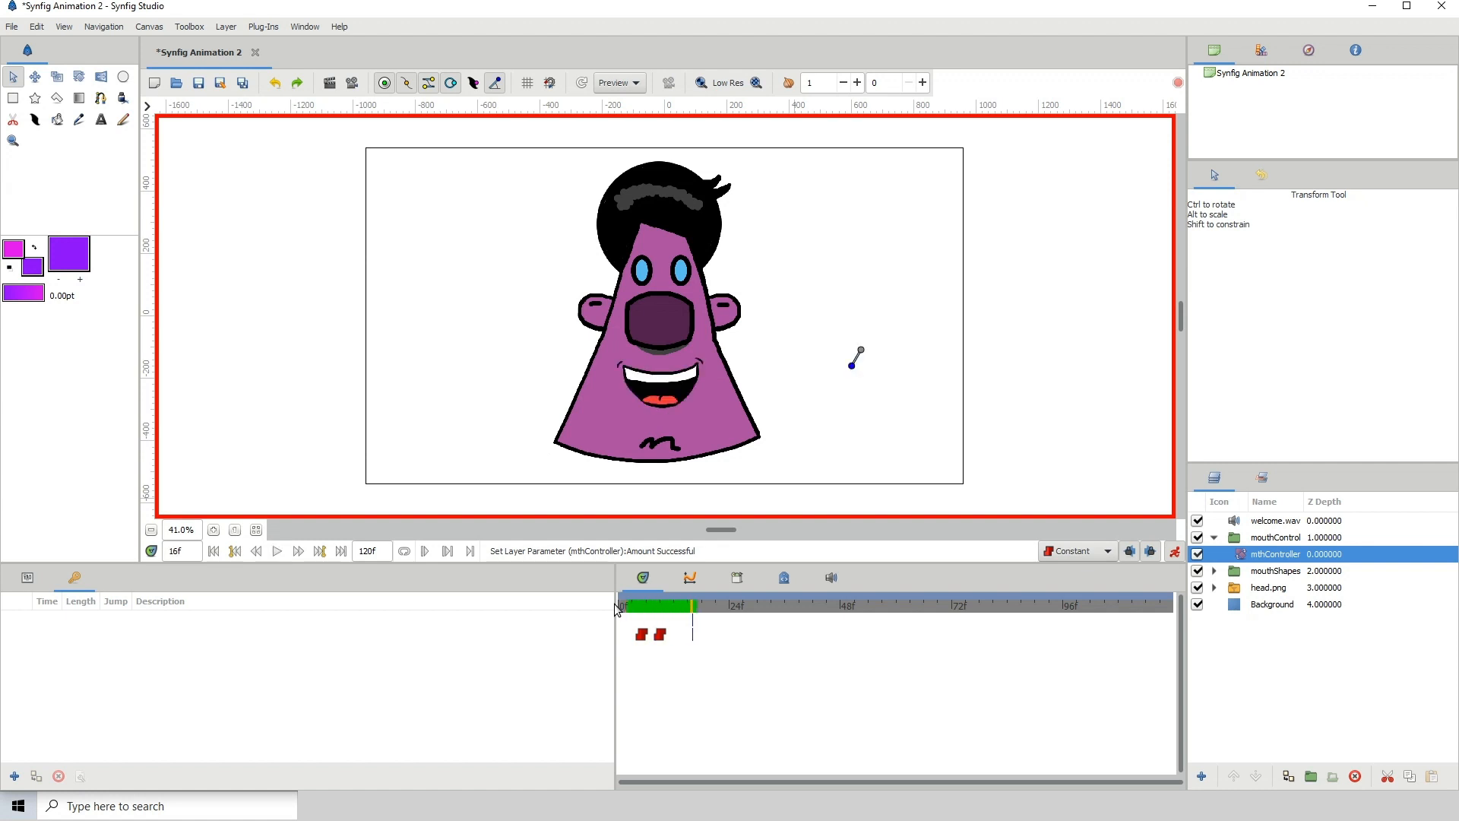
{"action": "left_click", "coordinate": [639, 606]}
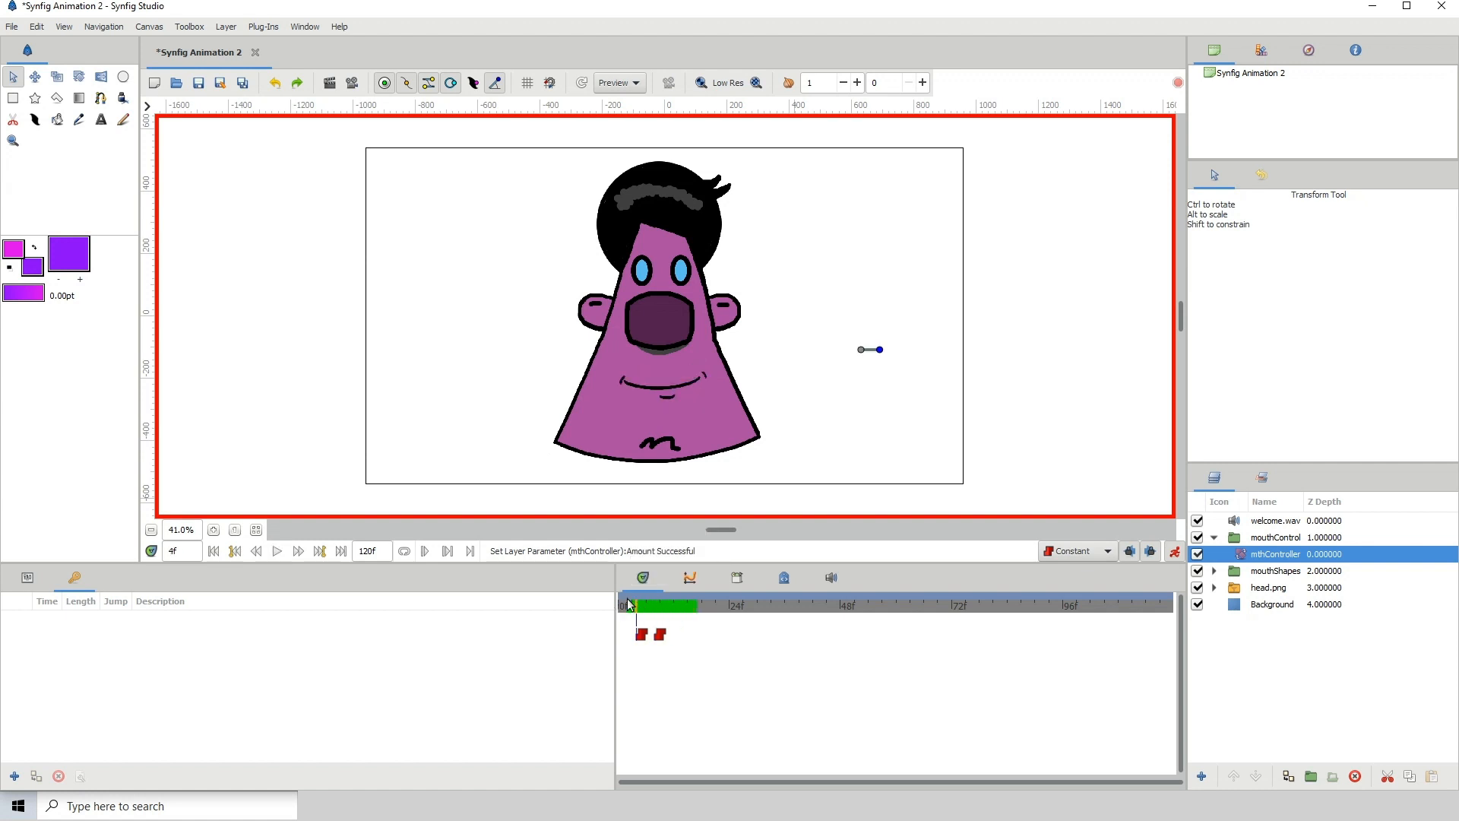
{"action": "key", "text": "space"}
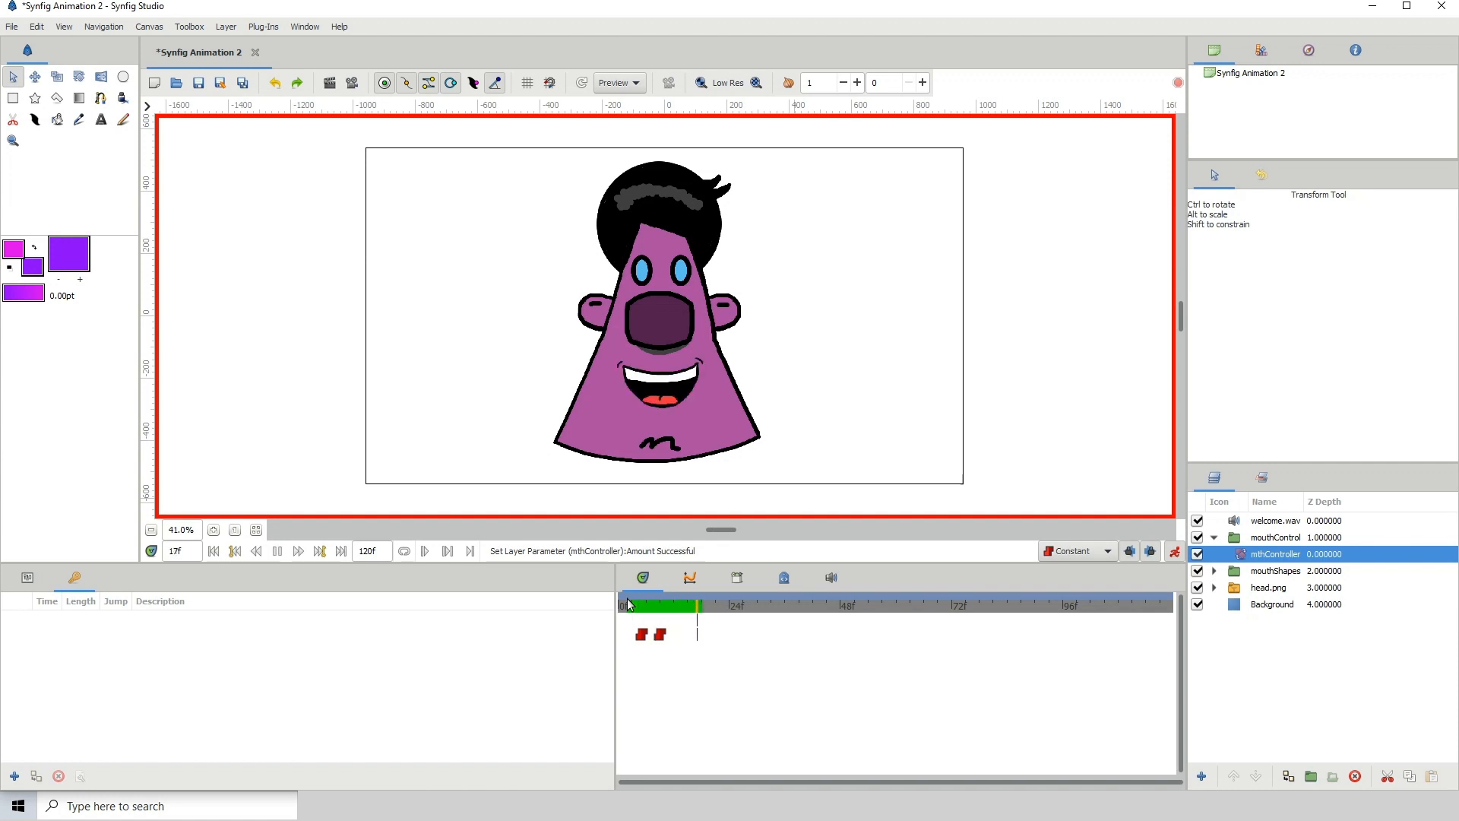
{"action": "left_click_drag", "start_coordinate": [640, 604], "coordinate": [673, 600]}
{"action": "left_click_drag", "start_coordinate": [852, 368], "coordinate": [860, 337]}
Keyframe mthController to the round open mouth at frame 15 and the small pursed mouth at frame 18
{"action": "mouse_move", "coordinate": [668, 606]}
{"action": "left_mouse_down"}
{"action": "mouse_move", "coordinate": [652, 606]}
{"action": "mouse_move", "coordinate": [682, 603]}
{"action": "left_mouse_up"}
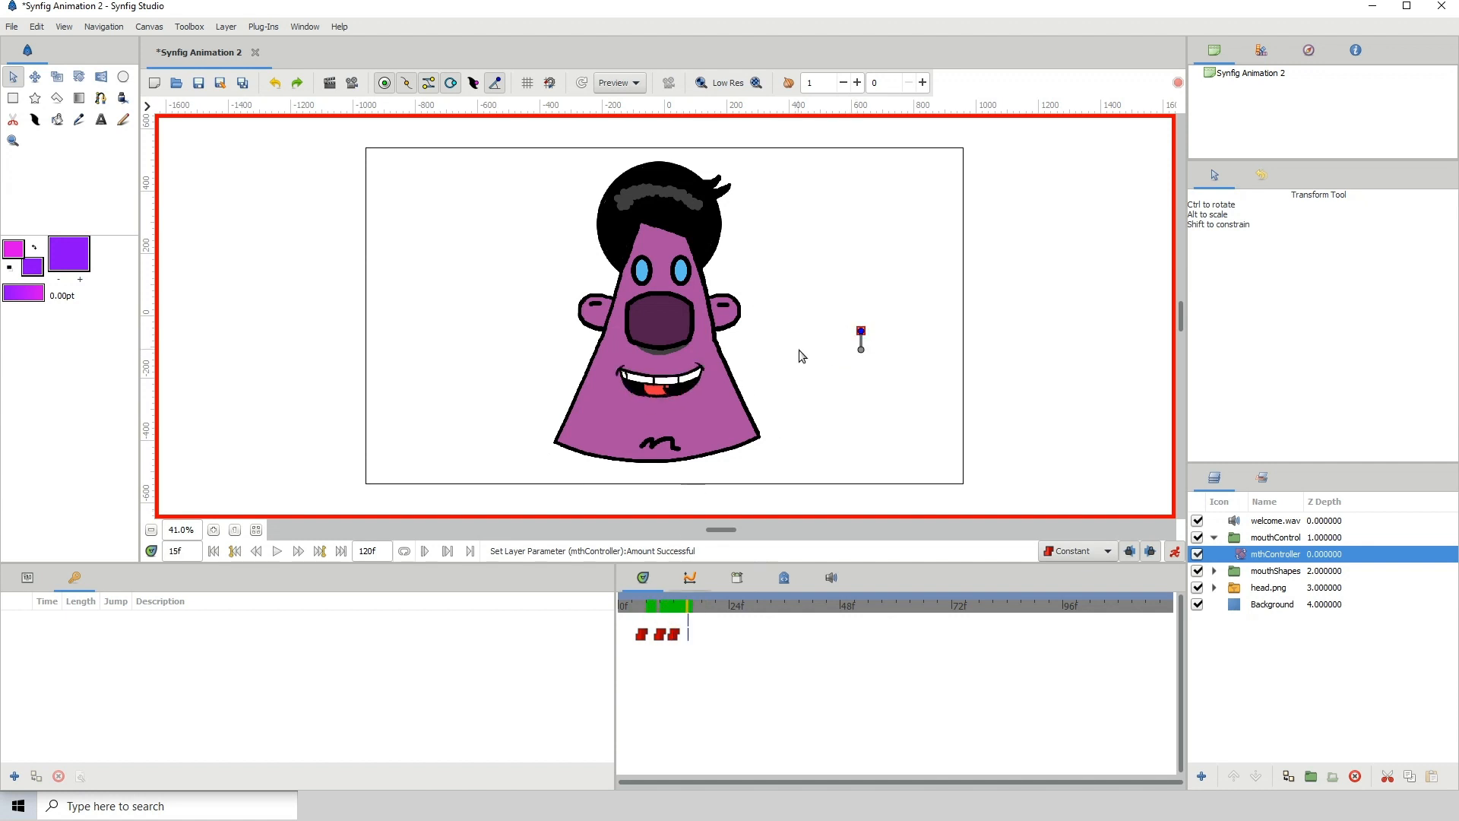
{"action": "left_click_drag", "start_coordinate": [851, 331], "coordinate": [850, 344]}
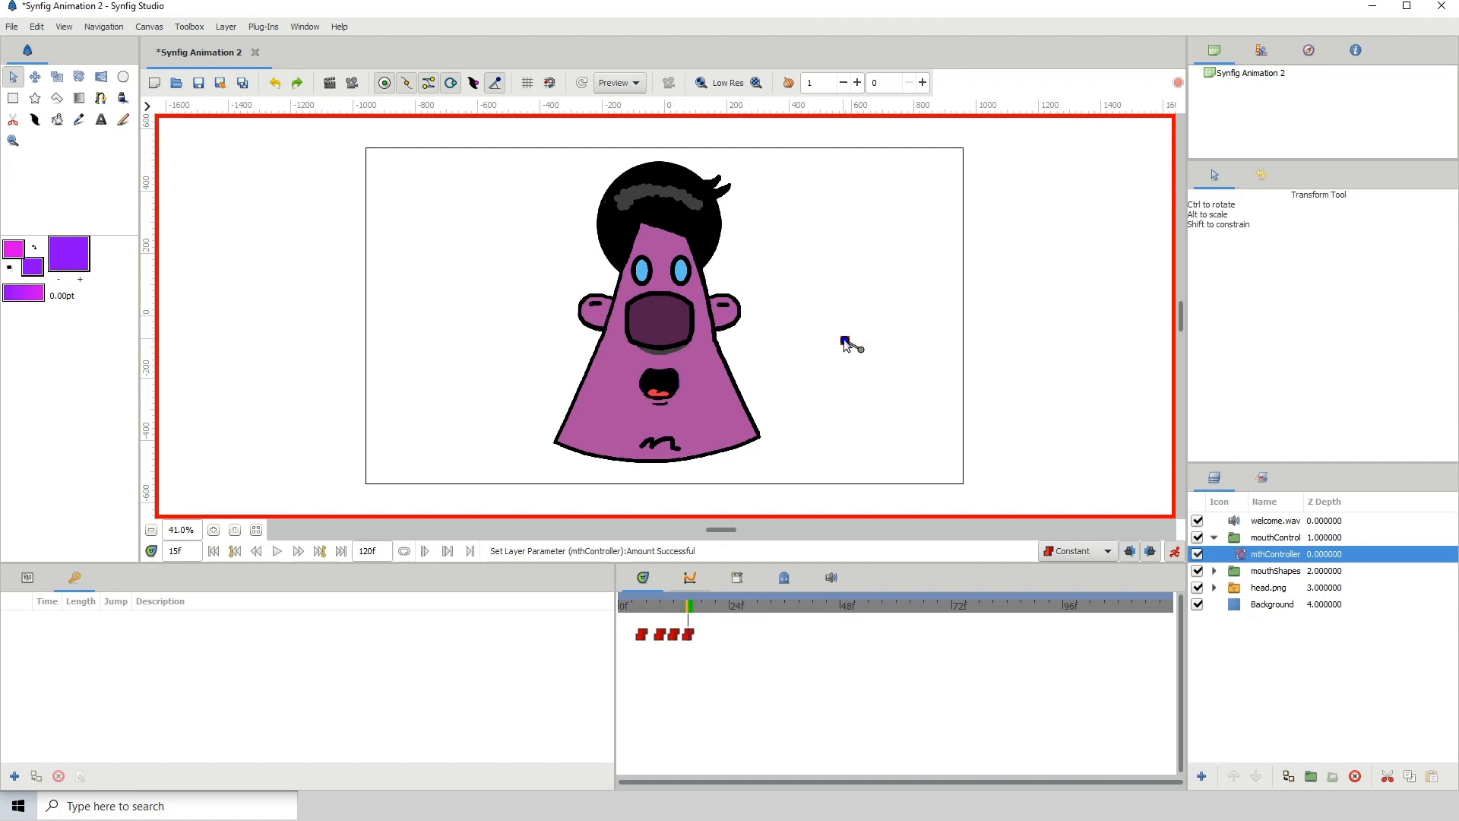
{"action": "mouse_move", "coordinate": [688, 605]}
{"action": "left_mouse_down"}
{"action": "mouse_move", "coordinate": [651, 608]}
{"action": "mouse_move", "coordinate": [714, 608]}
{"action": "left_mouse_up"}
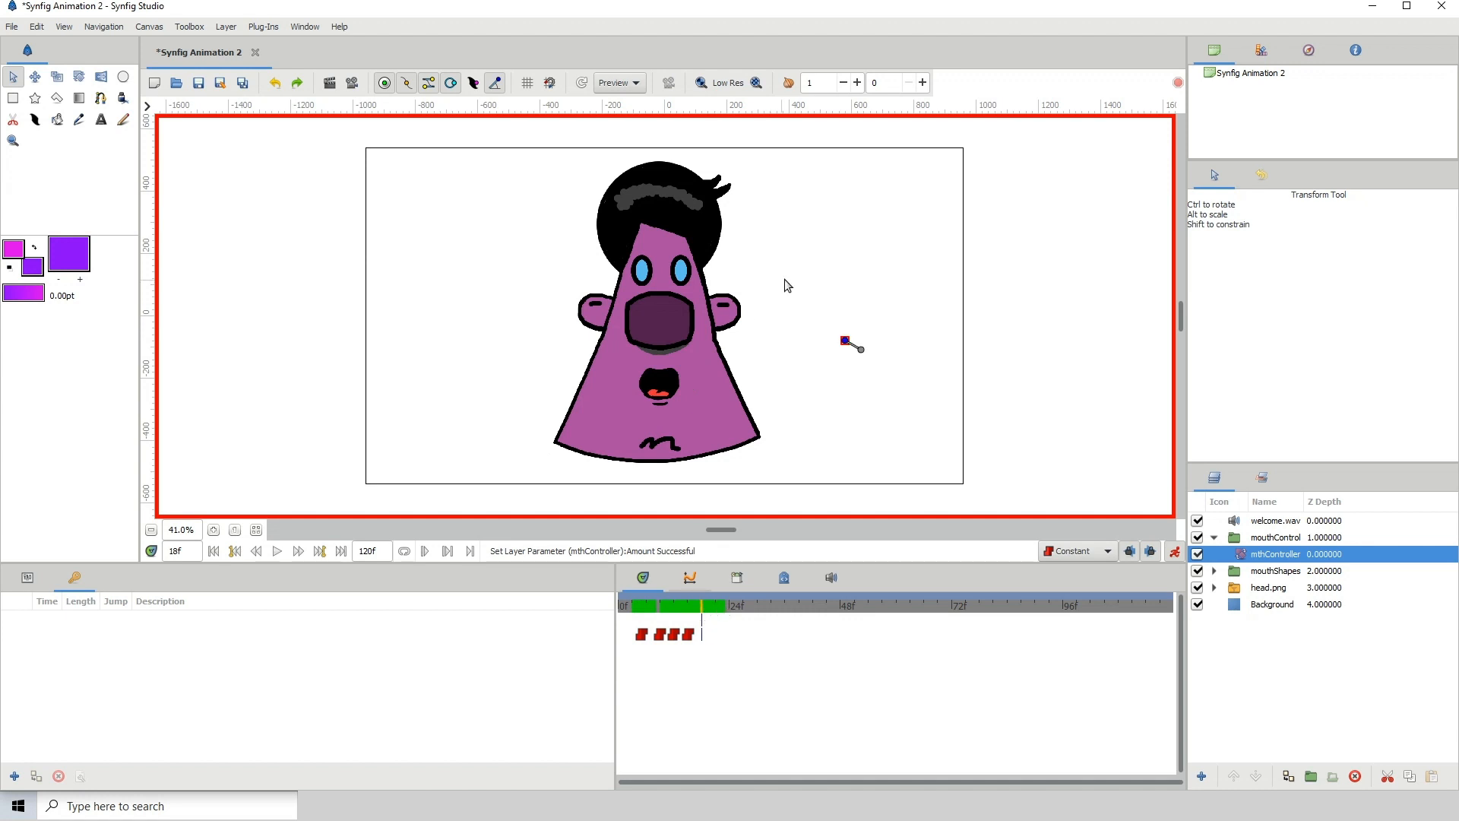
{"action": "left_click_drag", "start_coordinate": [848, 344], "coordinate": [872, 336]}
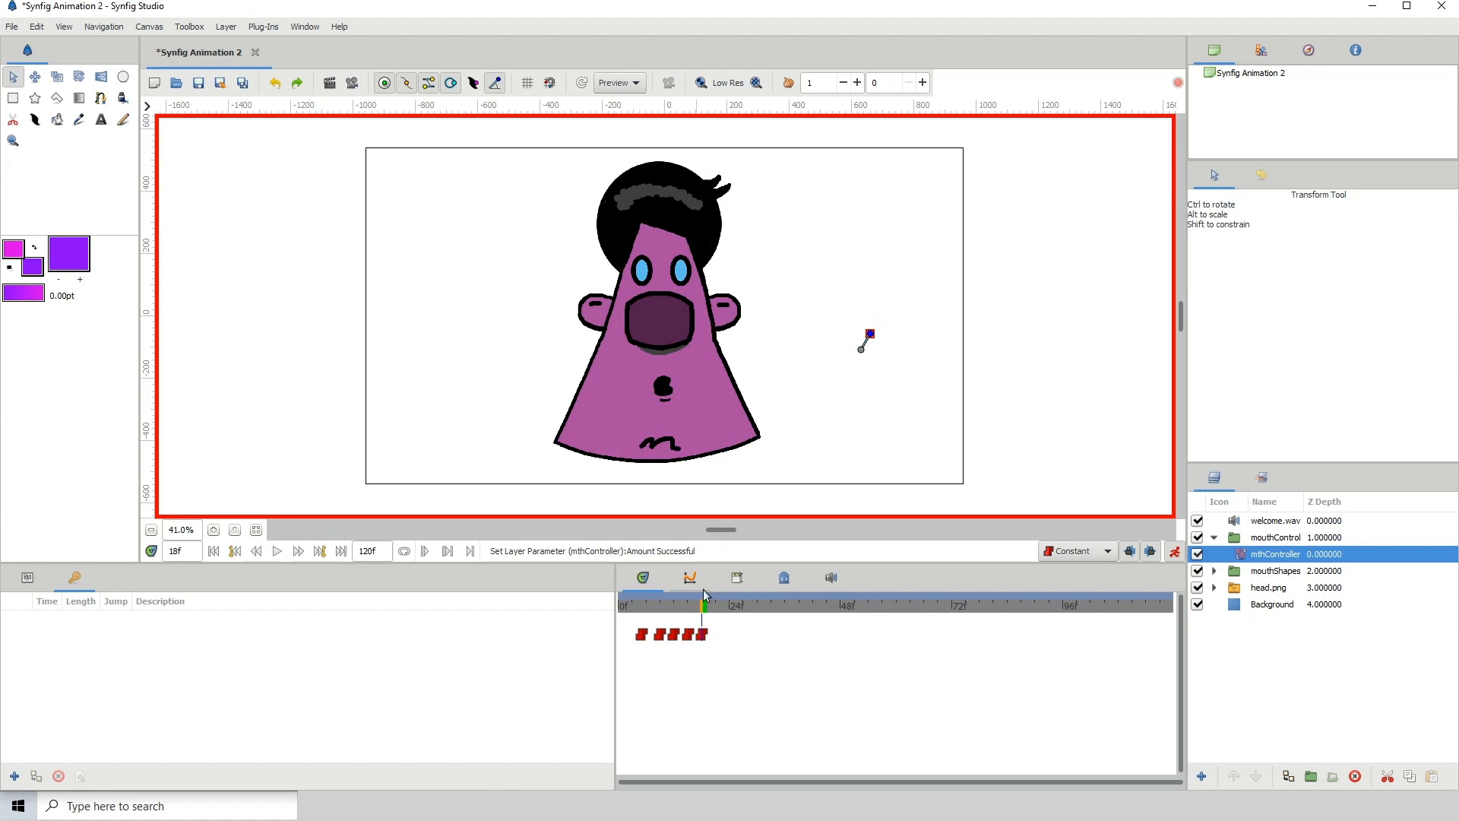
Replay the opening frames several times to check how the keyed mouth shapes match the first spoken word
{"action": "left_click_drag", "start_coordinate": [696, 611], "coordinate": [627, 596]}
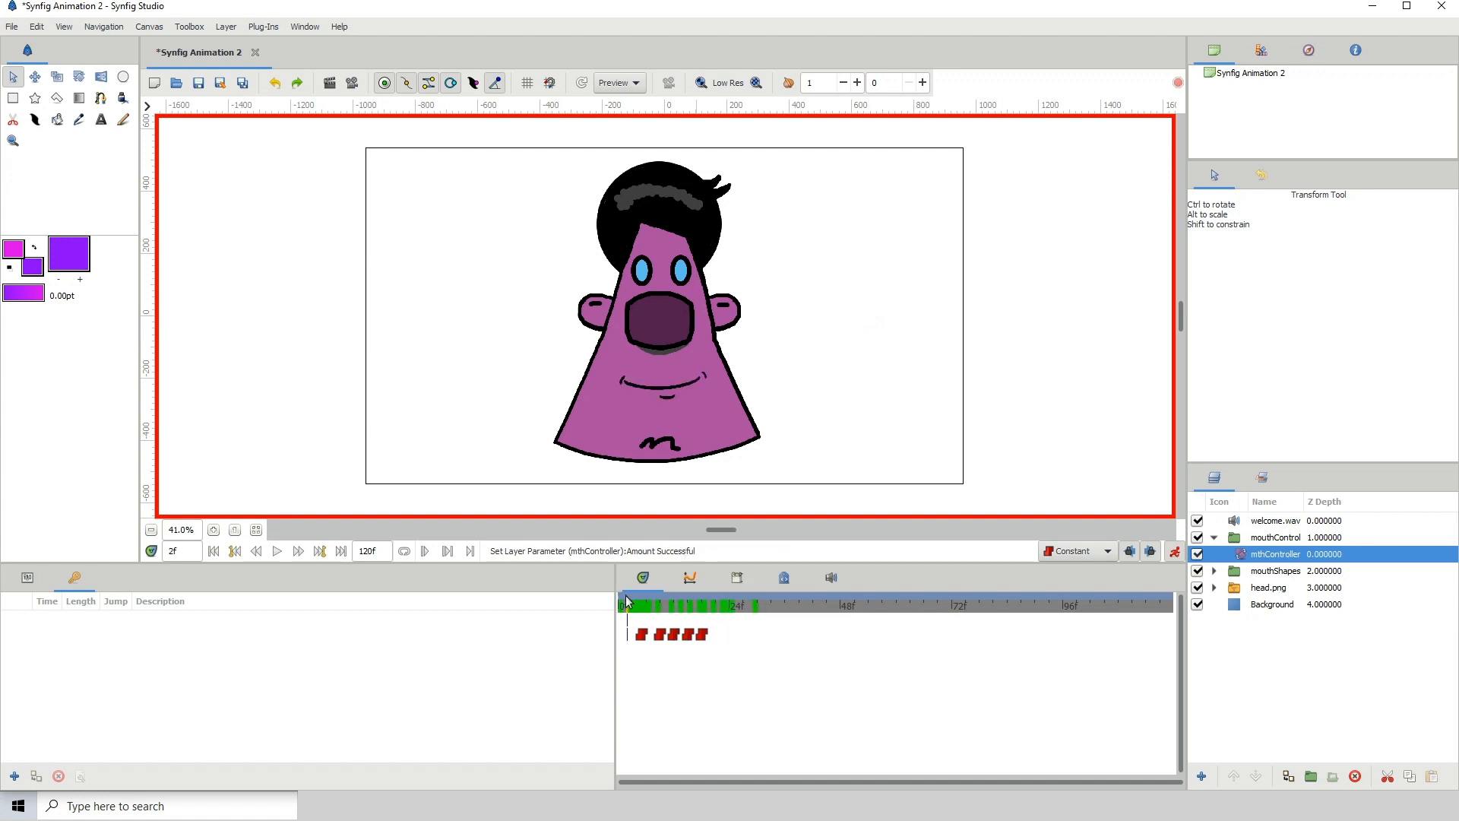
{"action": "key", "text": "space"}
{"action": "key", "text": "space"}
{"action": "left_click", "coordinate": [626, 605]}
{"action": "key", "text": "space"}
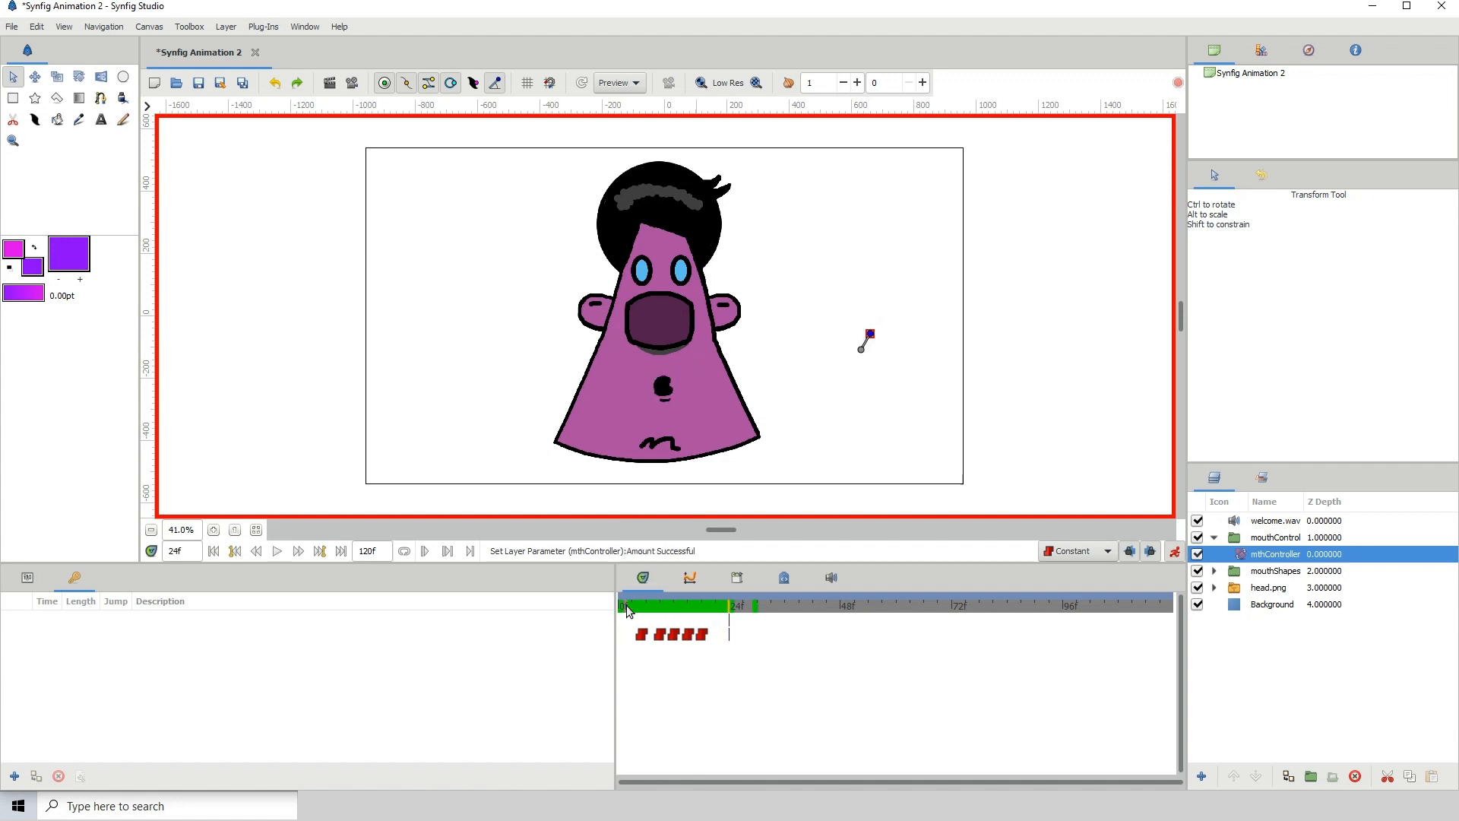
{"action": "left_click", "coordinate": [631, 606]}
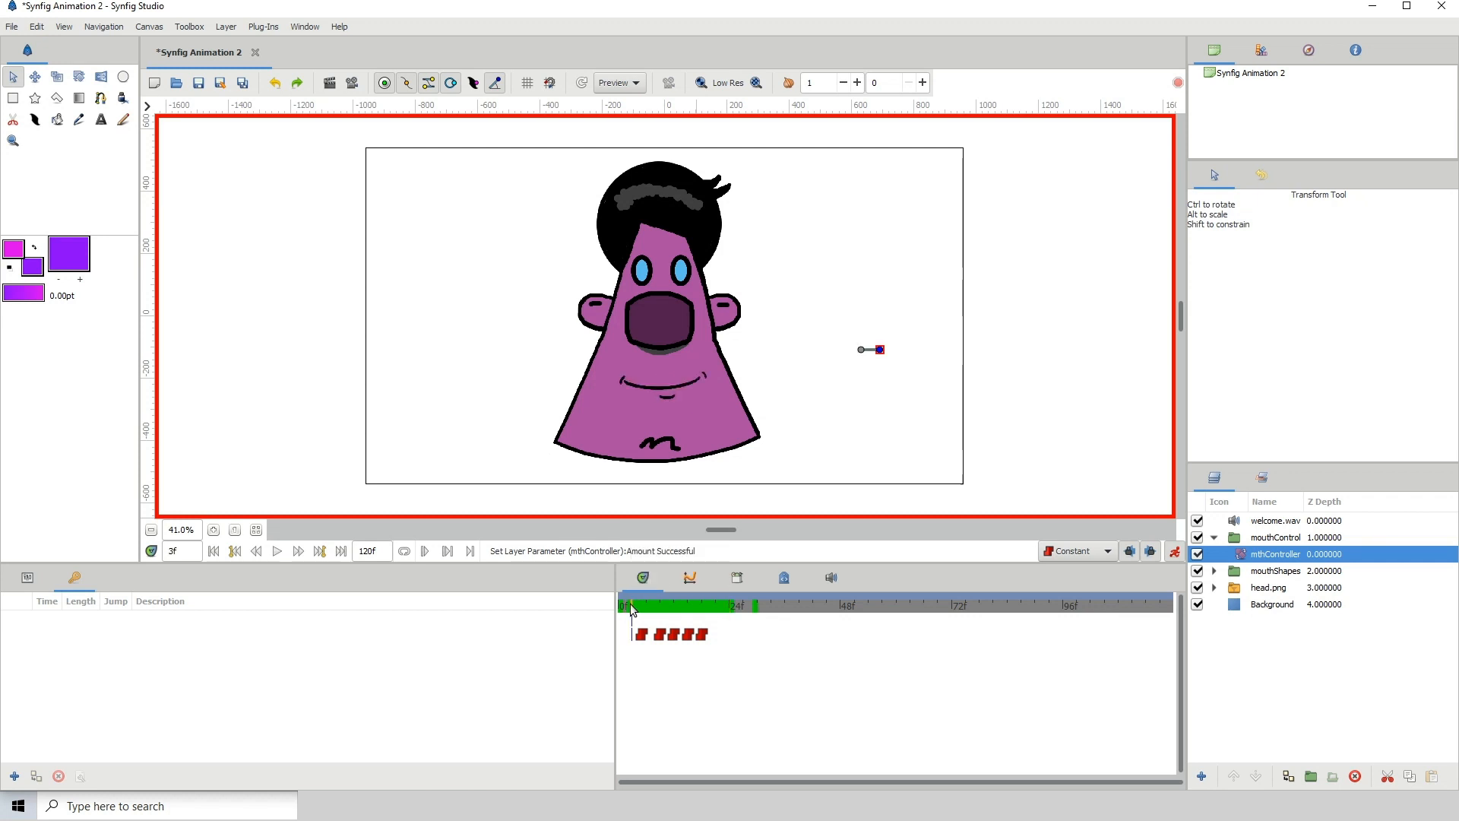
{"action": "key", "text": "space"}
{"action": "key", "text": "space"}
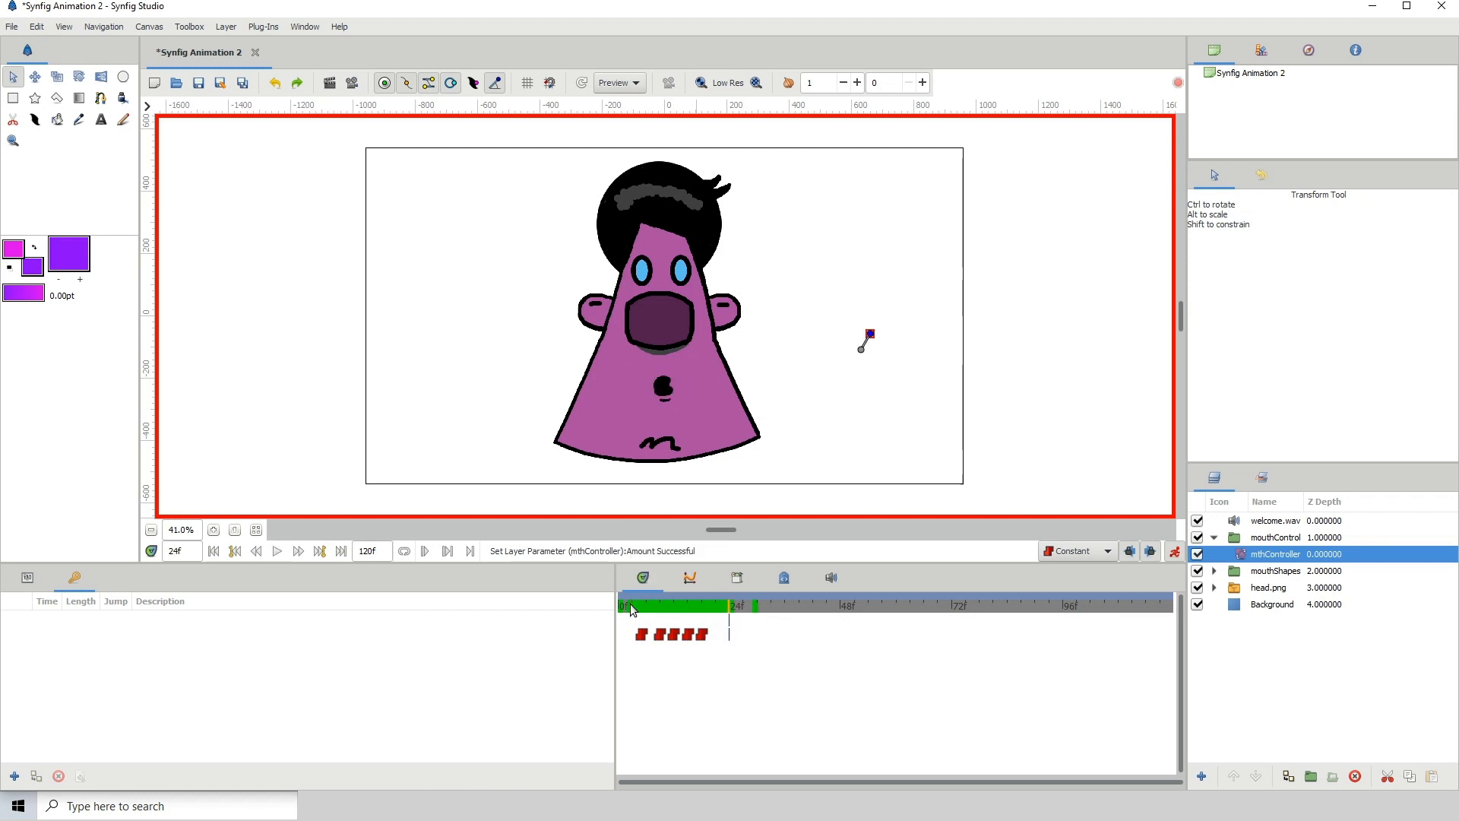
{"action": "left_click", "coordinate": [631, 606]}
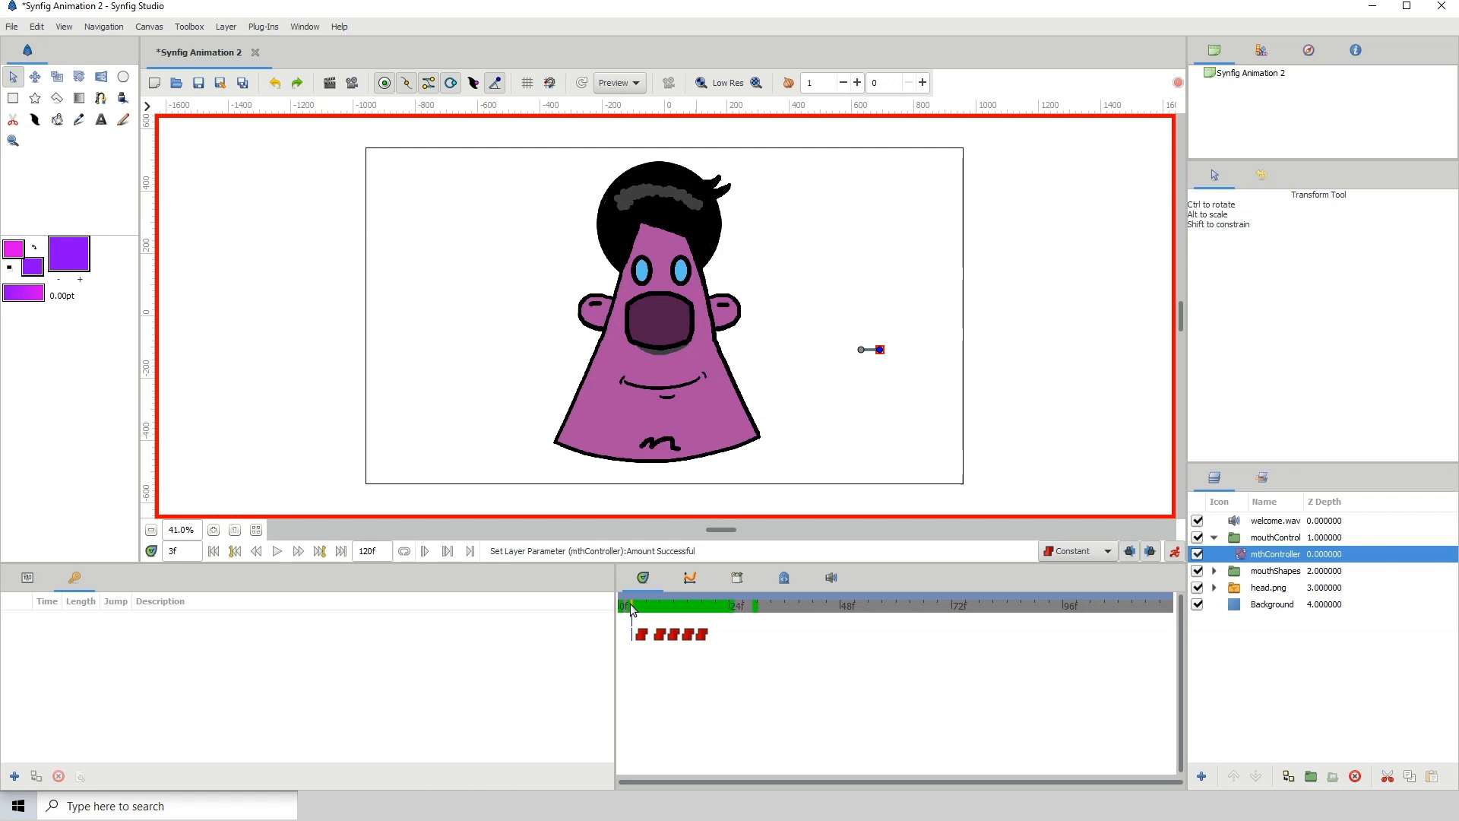
{"action": "key", "text": "space"}
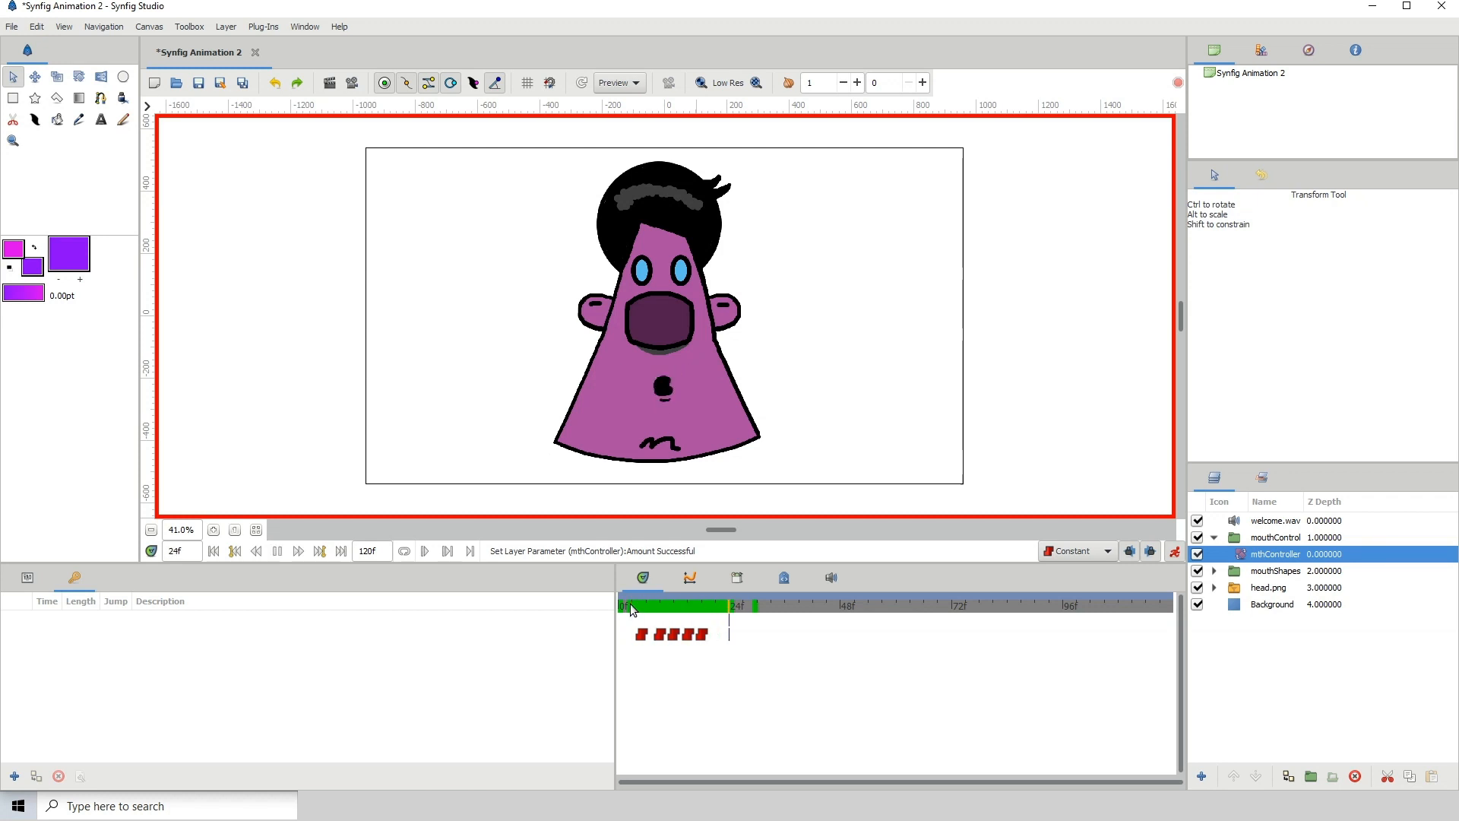
{"action": "key", "text": "space"}
{"action": "left_click", "coordinate": [630, 606]}
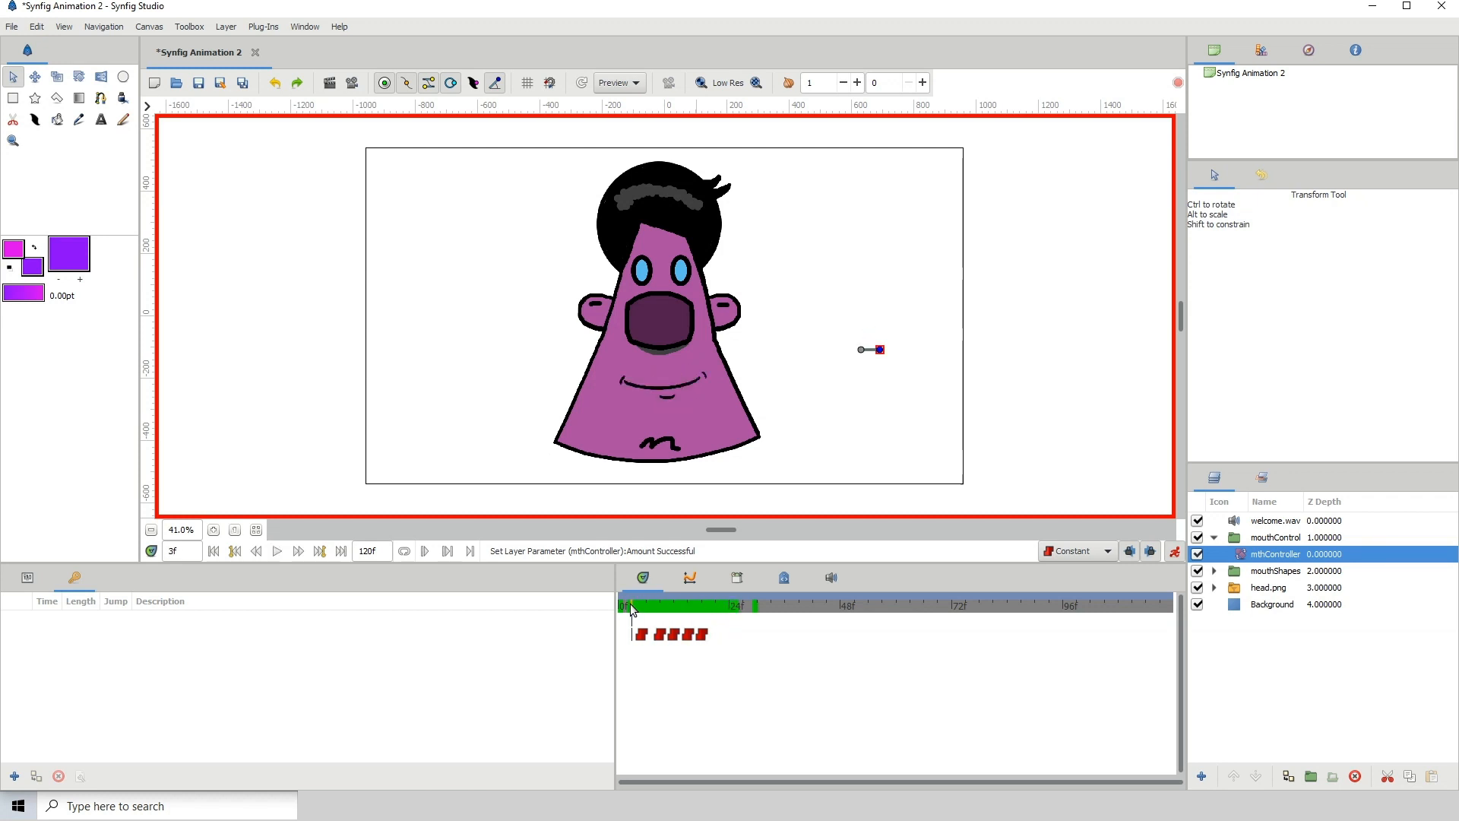
{"action": "key", "text": "space"}
{"action": "key", "text": "space"}
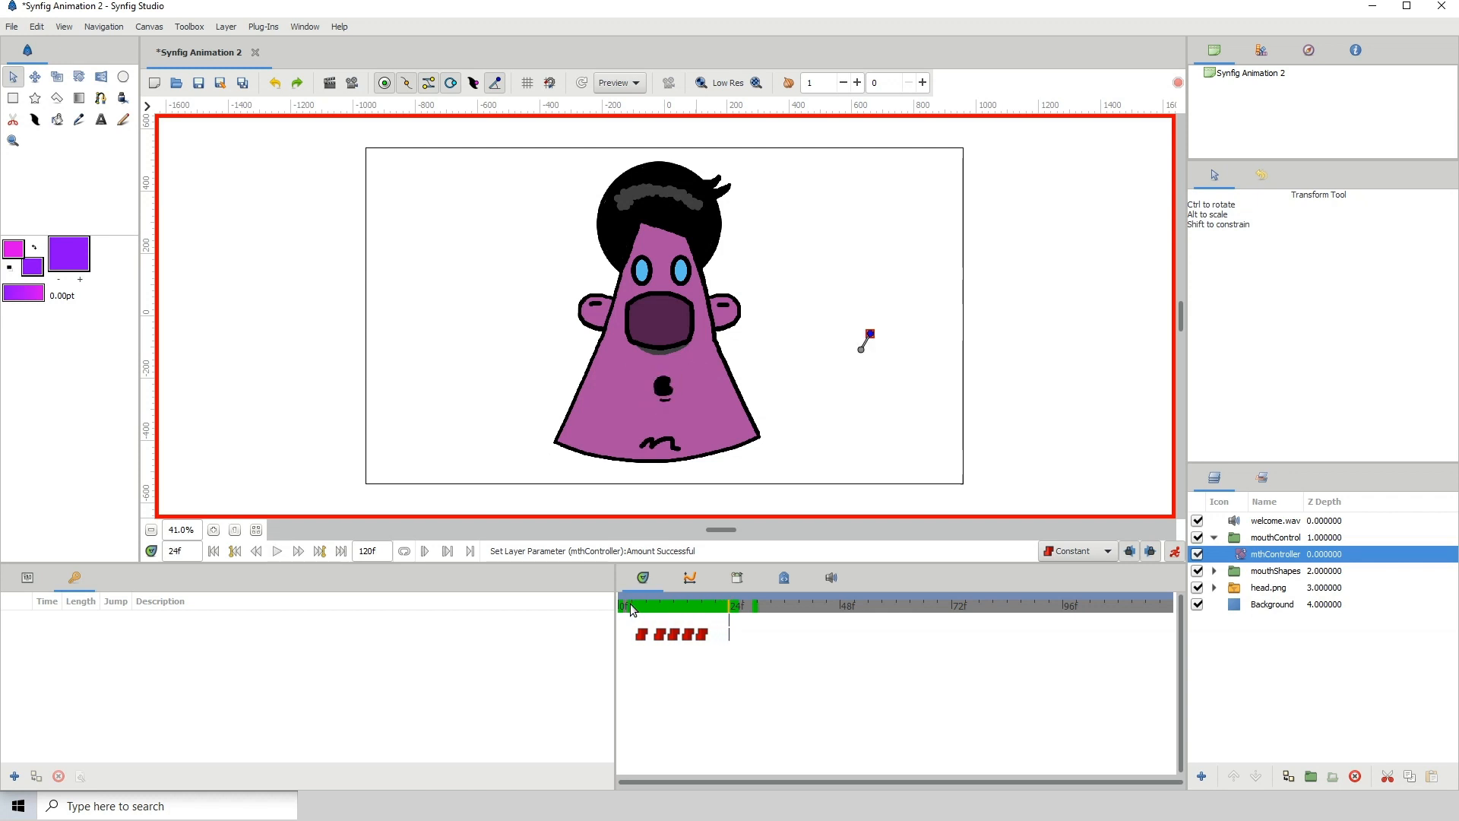
At frame 22, point the mthController handle back to the right to keyframe the closed mouth
{"action": "left_click", "coordinate": [722, 606]}
{"action": "left_click_drag", "start_coordinate": [869, 335], "coordinate": [878, 352]}
{"action": "mouse_move", "coordinate": [720, 607]}
{"action": "left_mouse_down"}
{"action": "mouse_move", "coordinate": [696, 609]}
{"action": "mouse_move", "coordinate": [748, 605]}
{"action": "left_mouse_up"}
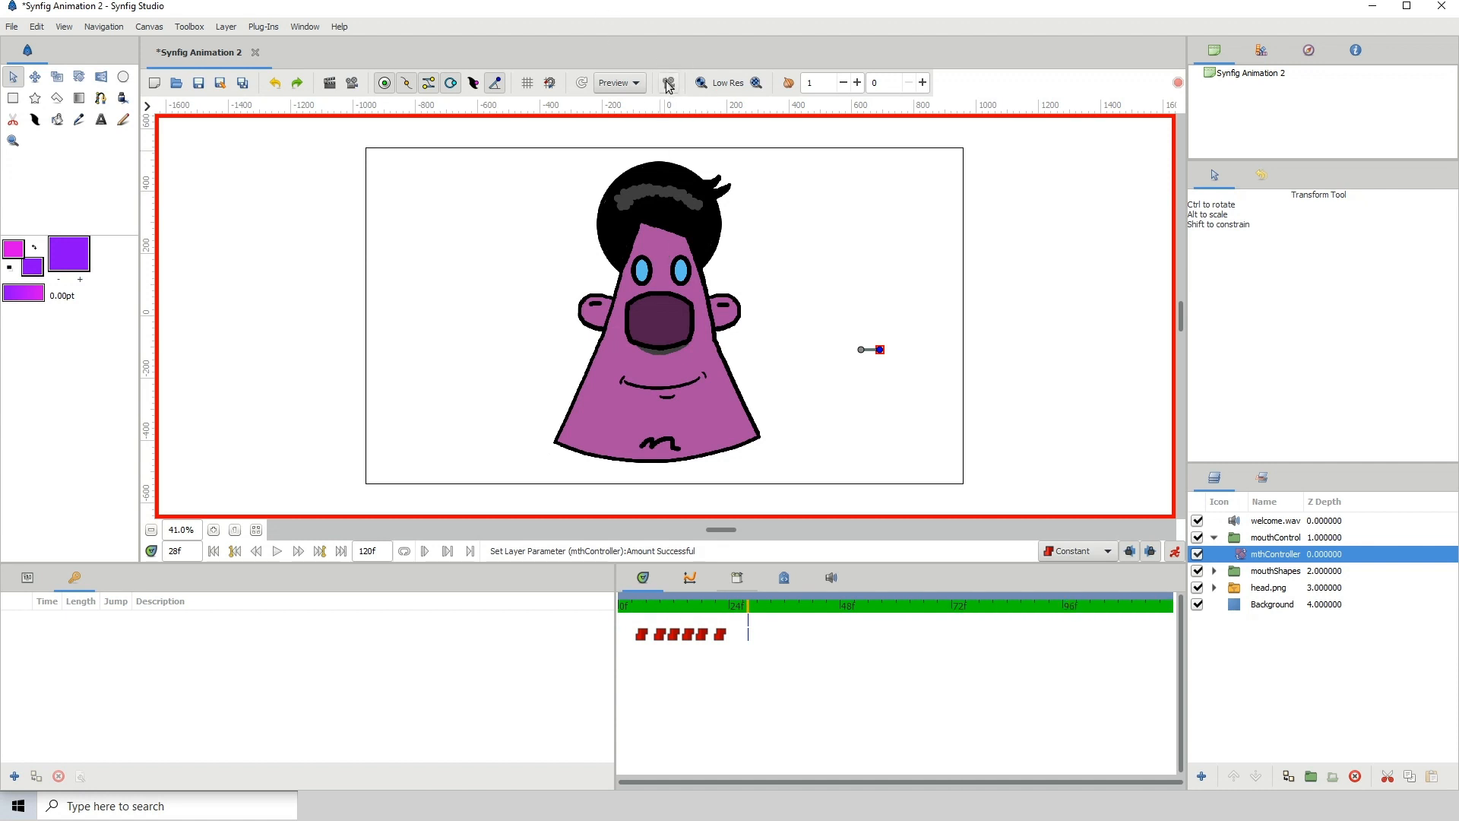
Play the audio from around frames 15 to 18 against the waveform to examine where the second word begins
{"action": "mouse_move", "coordinate": [745, 605]}
{"action": "left_mouse_down"}
{"action": "mouse_move", "coordinate": [688, 617]}
{"action": "mouse_move", "coordinate": [772, 612]}
{"action": "mouse_move", "coordinate": [705, 620]}
{"action": "mouse_move", "coordinate": [722, 617]}
{"action": "left_mouse_up"}
{"action": "left_click", "coordinate": [831, 578]}
{"action": "mouse_move", "coordinate": [719, 618]}
{"action": "left_mouse_down"}
{"action": "mouse_move", "coordinate": [687, 605]}
{"action": "mouse_move", "coordinate": [736, 599]}
{"action": "mouse_move", "coordinate": [699, 604]}
{"action": "left_mouse_up"}
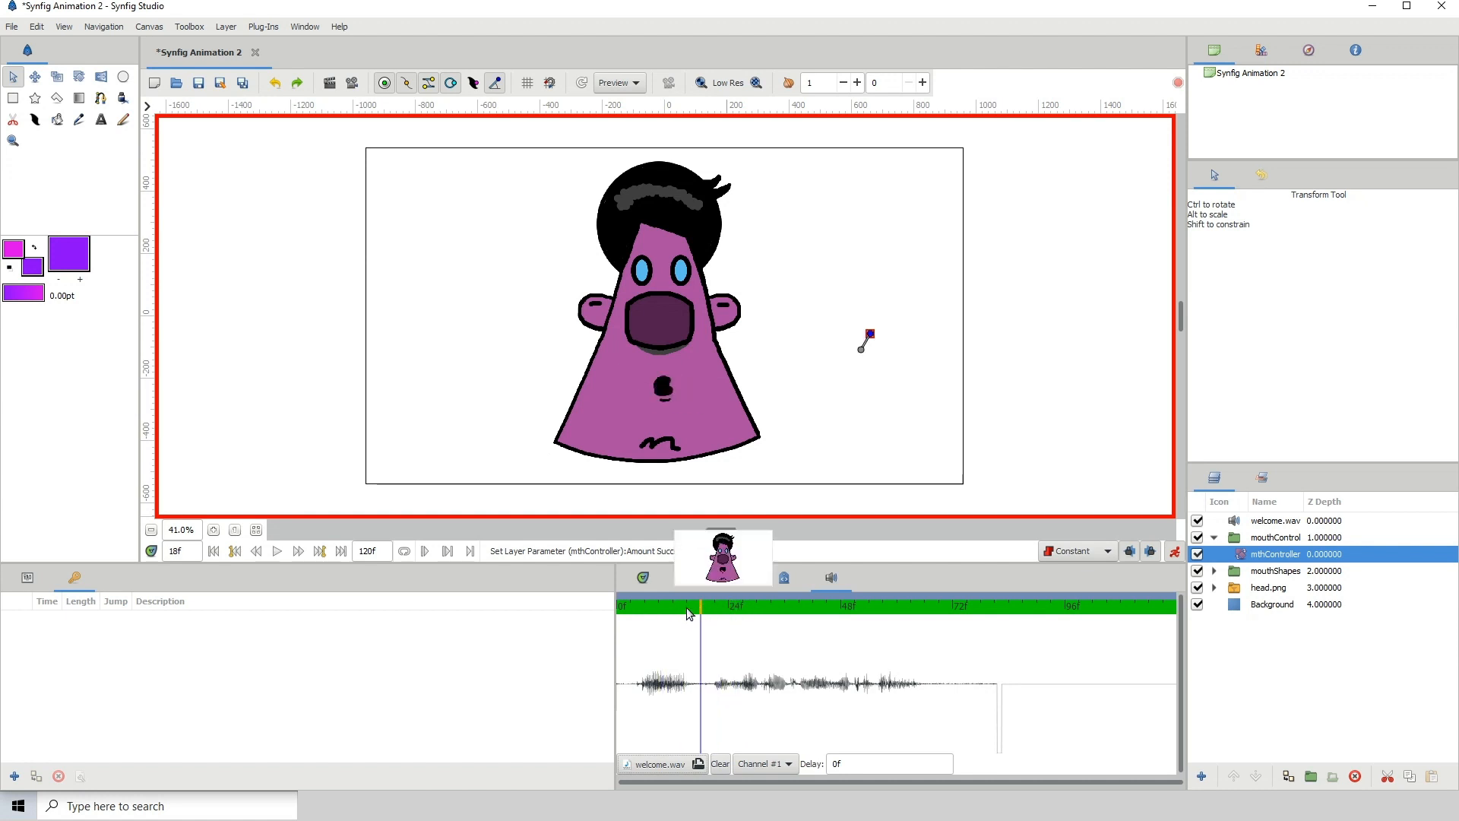
{"action": "key", "text": "space"}
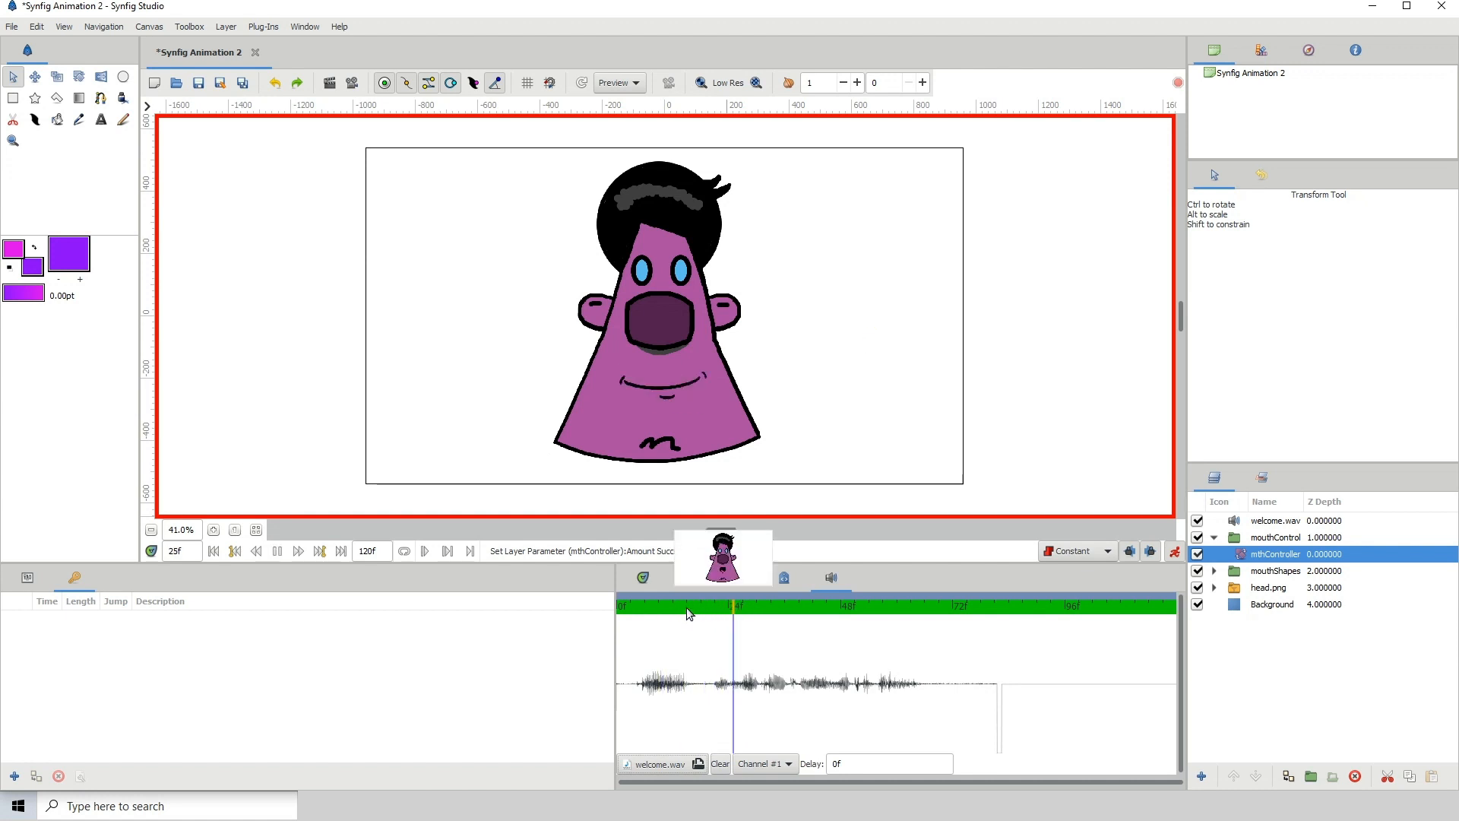
{"action": "key", "text": "space"}
{"action": "left_click", "coordinate": [686, 608]}
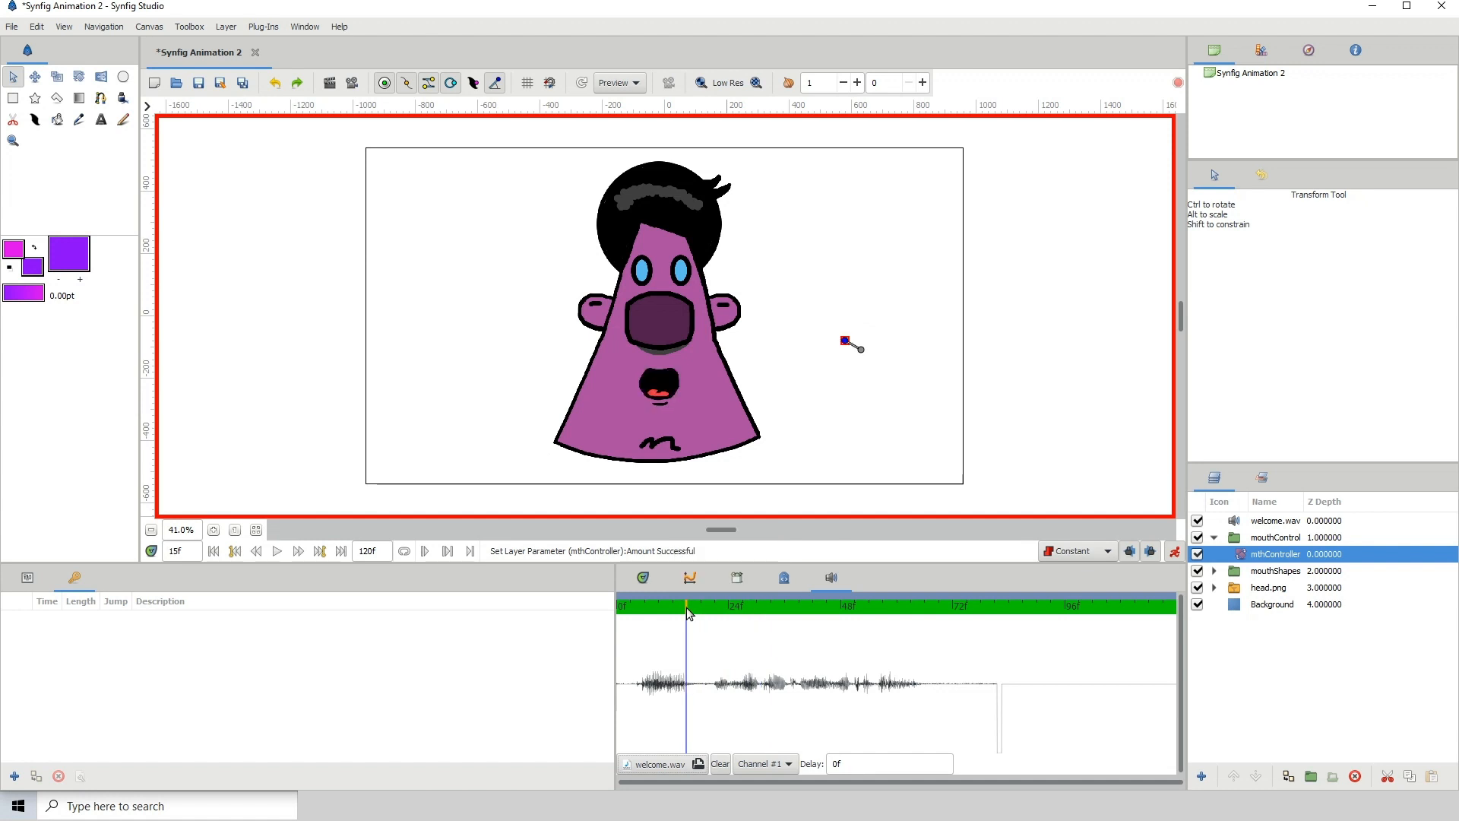
{"action": "key", "text": "space"}
{"action": "key", "text": "space"}
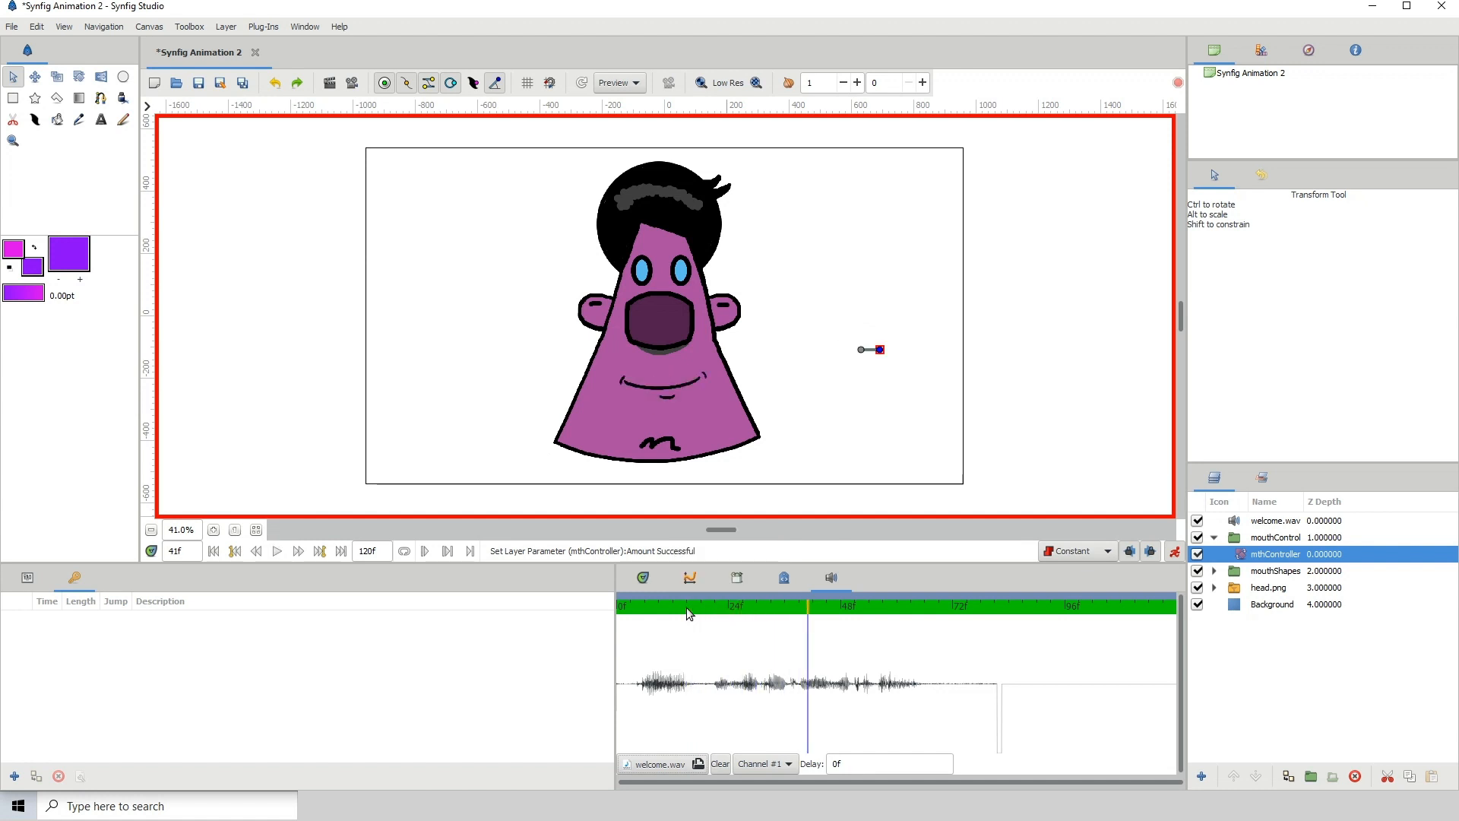
{"action": "left_click", "coordinate": [699, 612]}
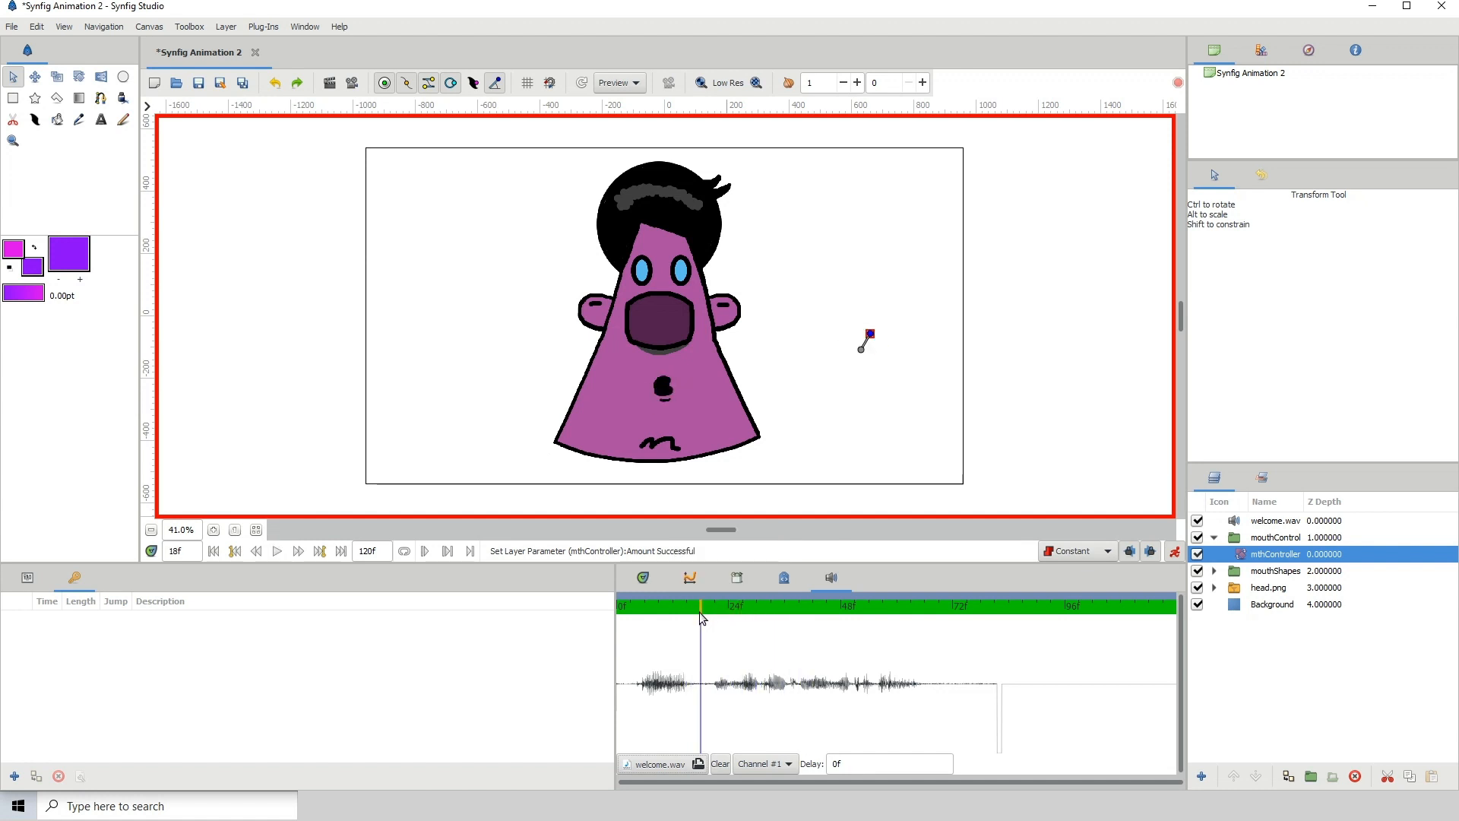
{"action": "key", "text": "space"}
{"action": "key", "text": "space"}
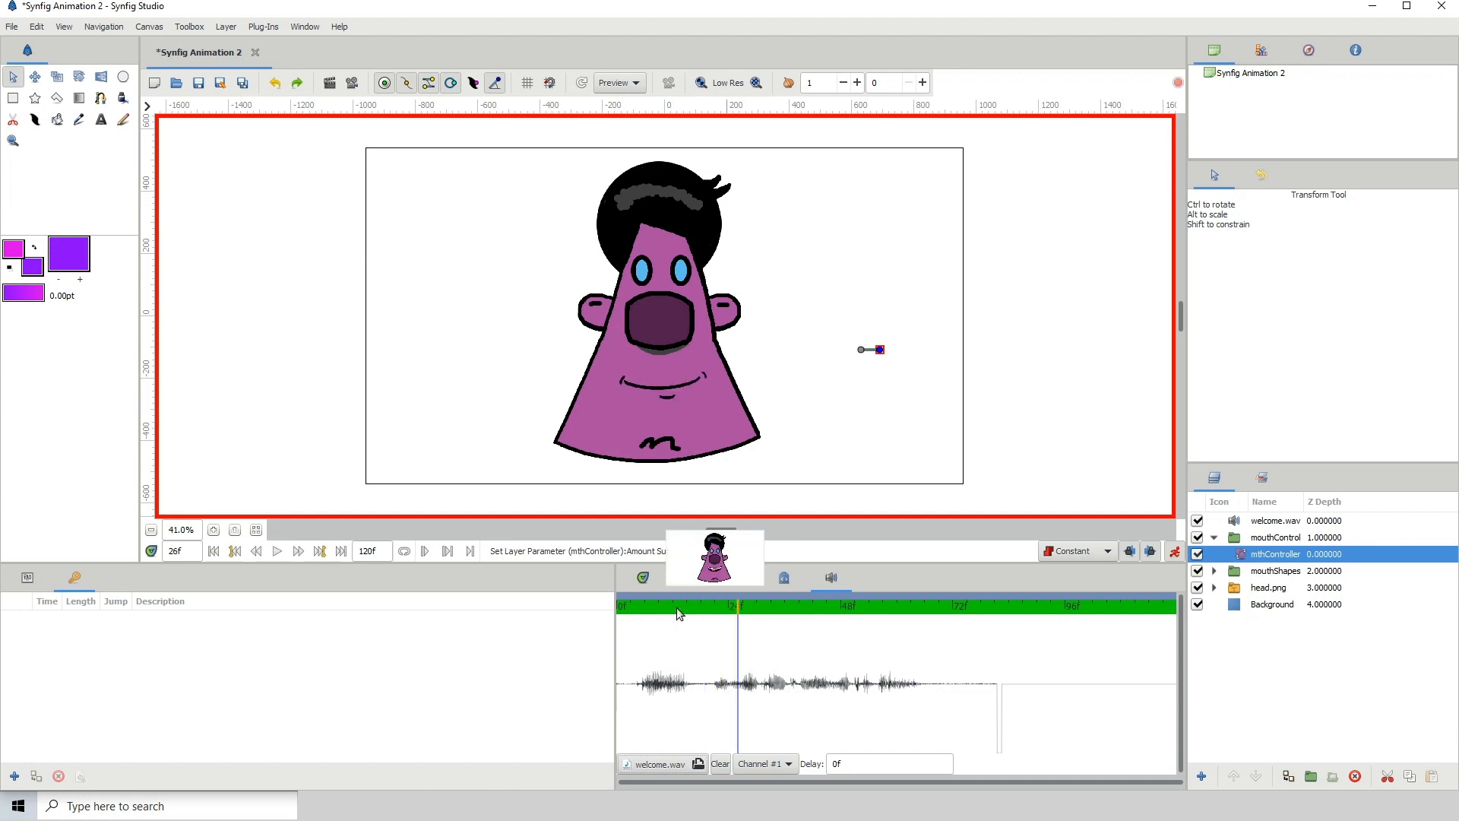
Move the mthController's closed-mouth waypoint from frame 22 to frame 21, where the next sound starts on the waveform
{"action": "left_click", "coordinate": [715, 605]}
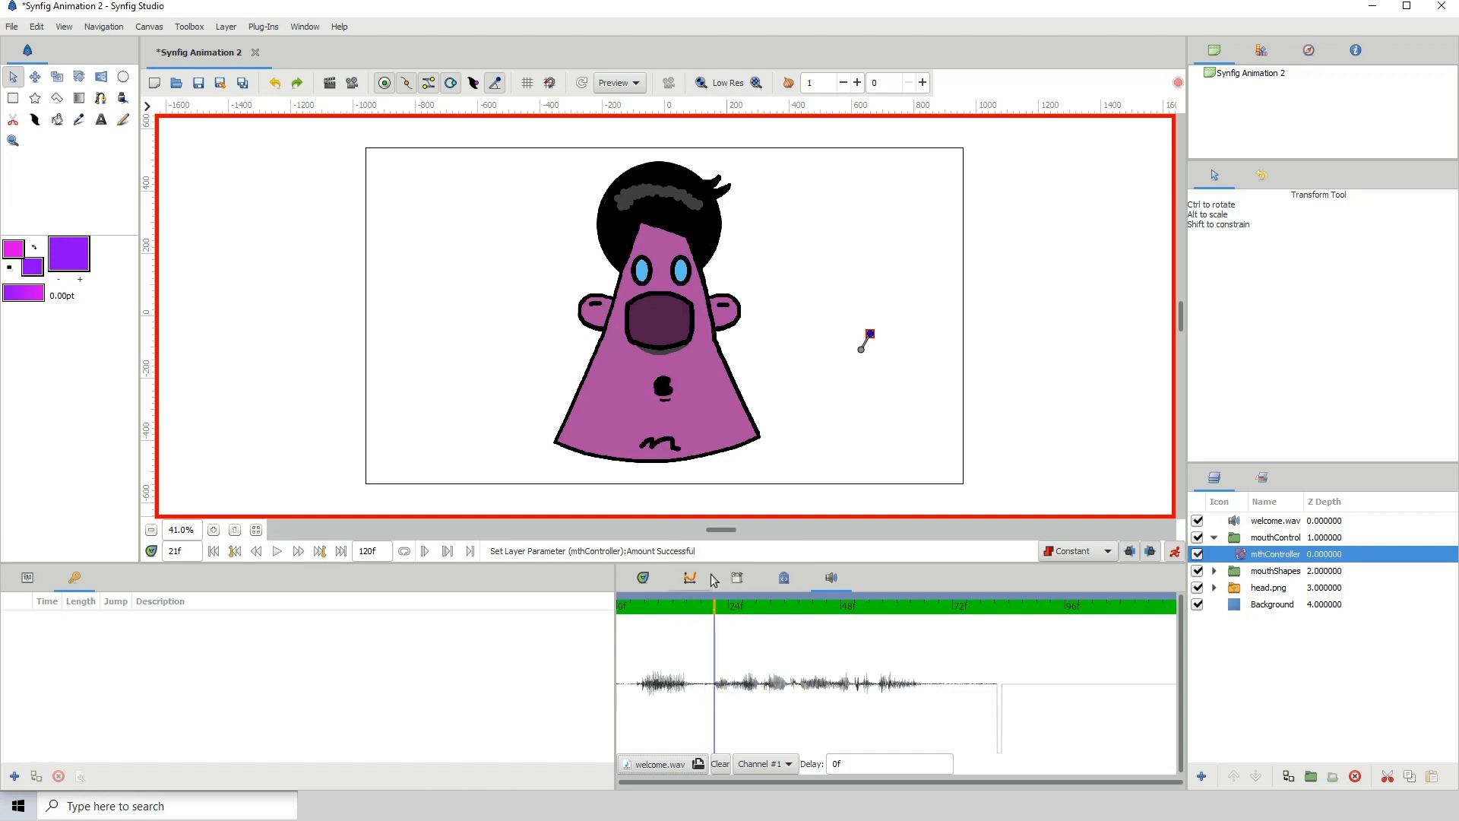
{"action": "left_click", "coordinate": [642, 580]}
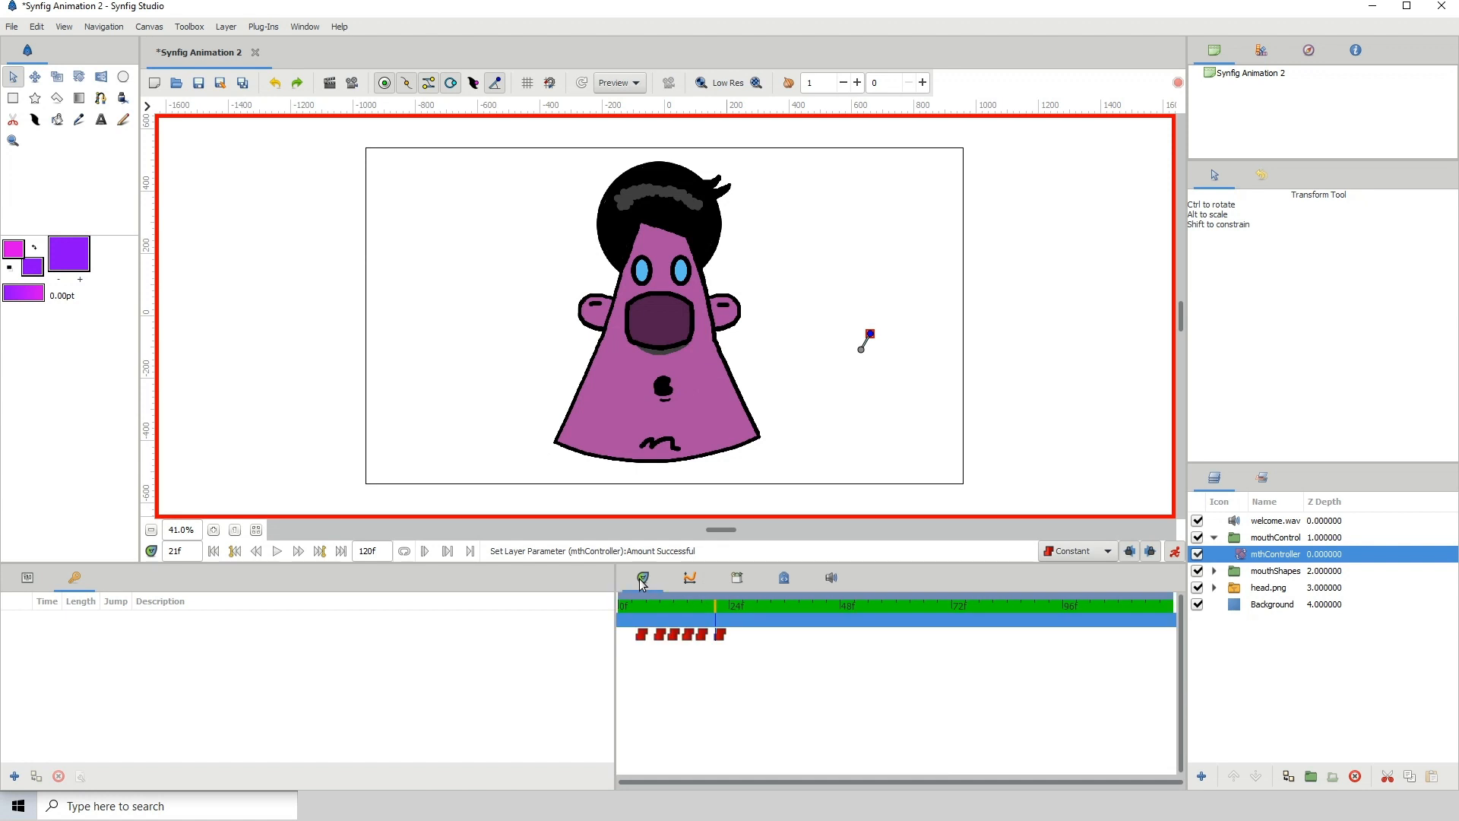
{"action": "left_click", "coordinate": [719, 607]}
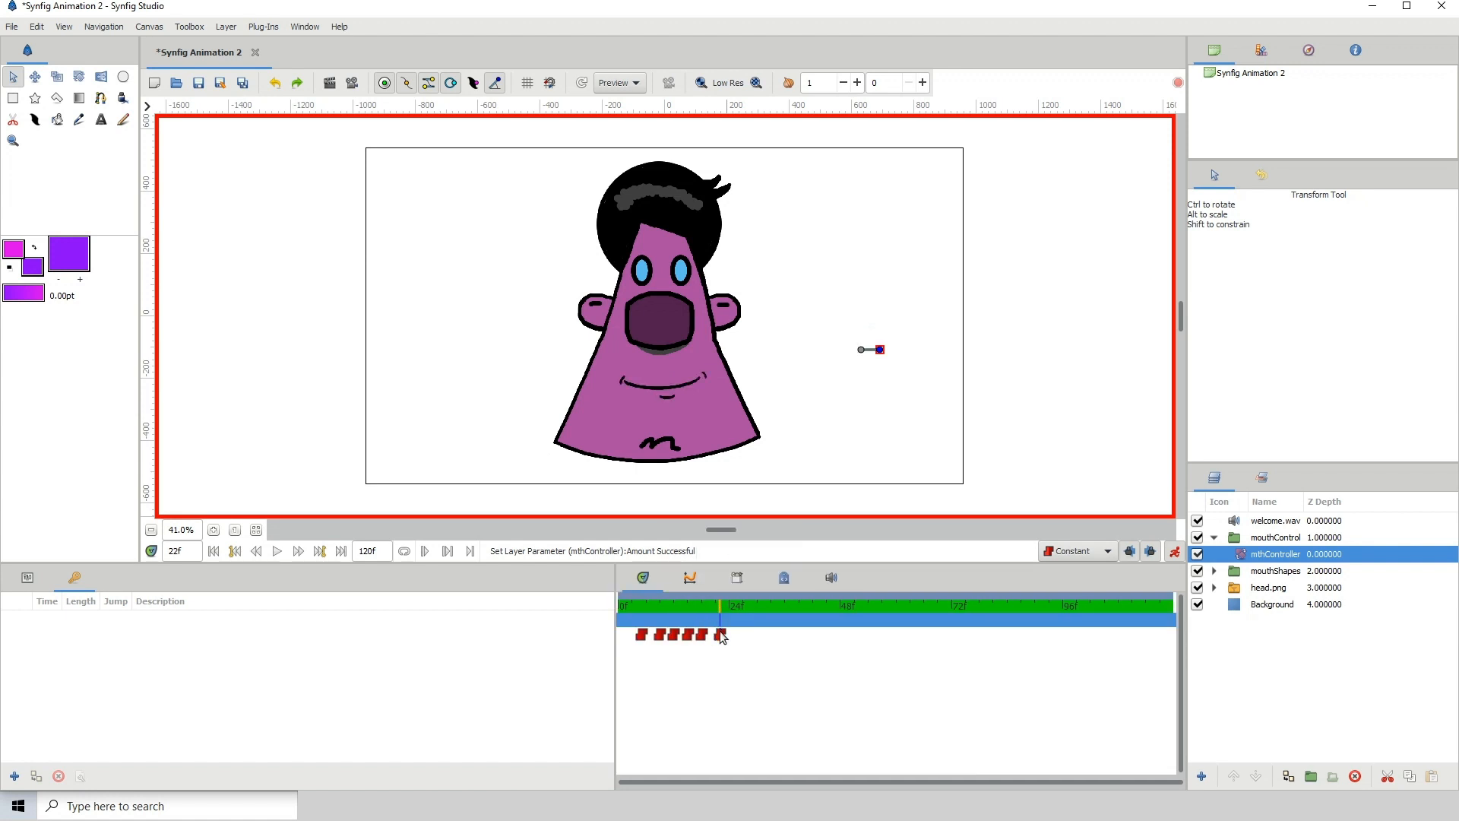
{"action": "left_click_drag", "start_coordinate": [720, 634], "coordinate": [715, 633]}
Check the waveform near frame 22, and at frame 23 rotate the mthController handle to the lower left for the wide-open smiling mouth
{"action": "left_click", "coordinate": [722, 608]}
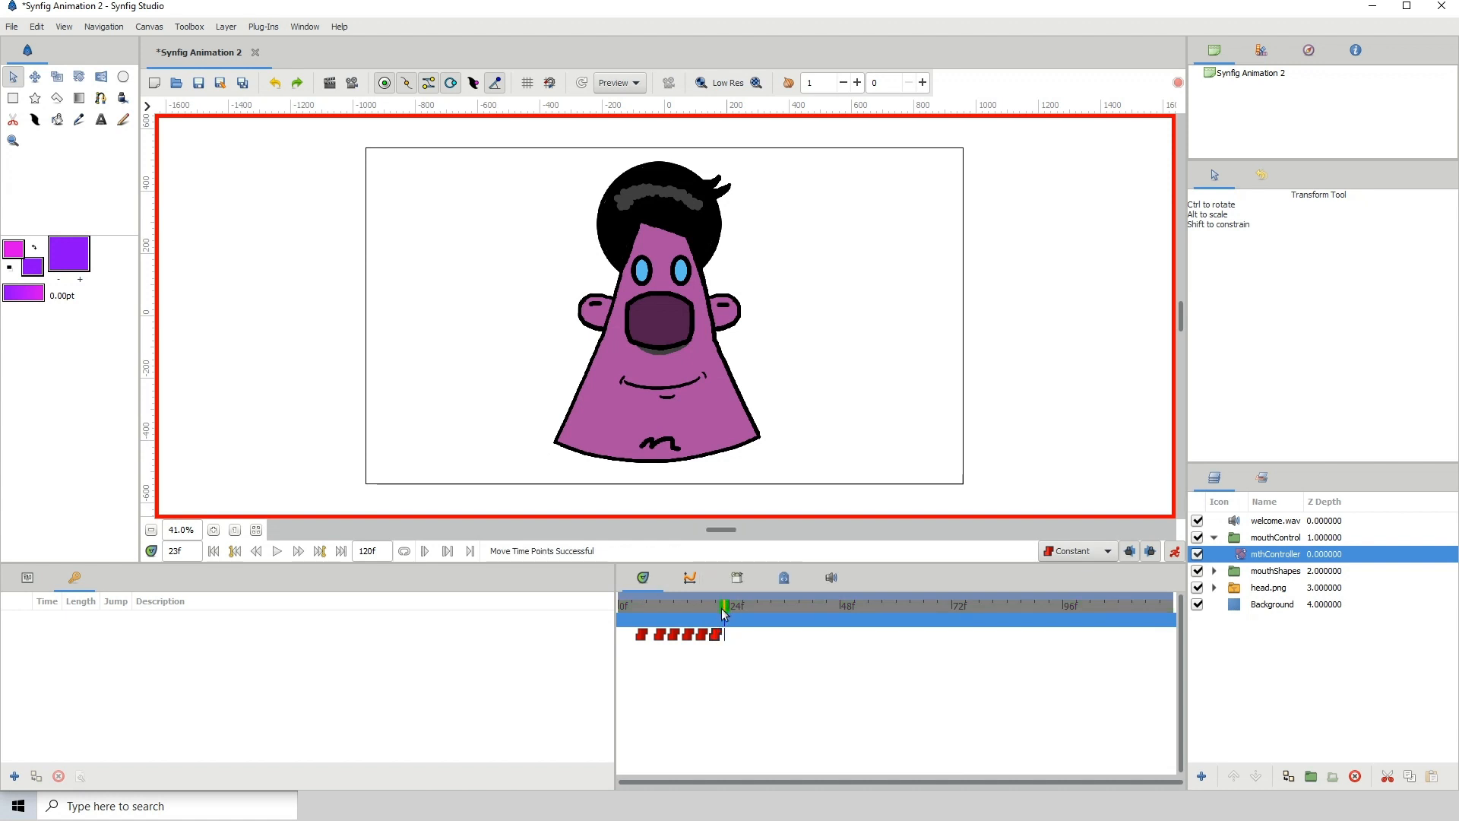
{"action": "left_click", "coordinate": [831, 578]}
{"action": "left_click_drag", "start_coordinate": [733, 606], "coordinate": [720, 608]}
{"action": "left_click", "coordinate": [643, 577]}
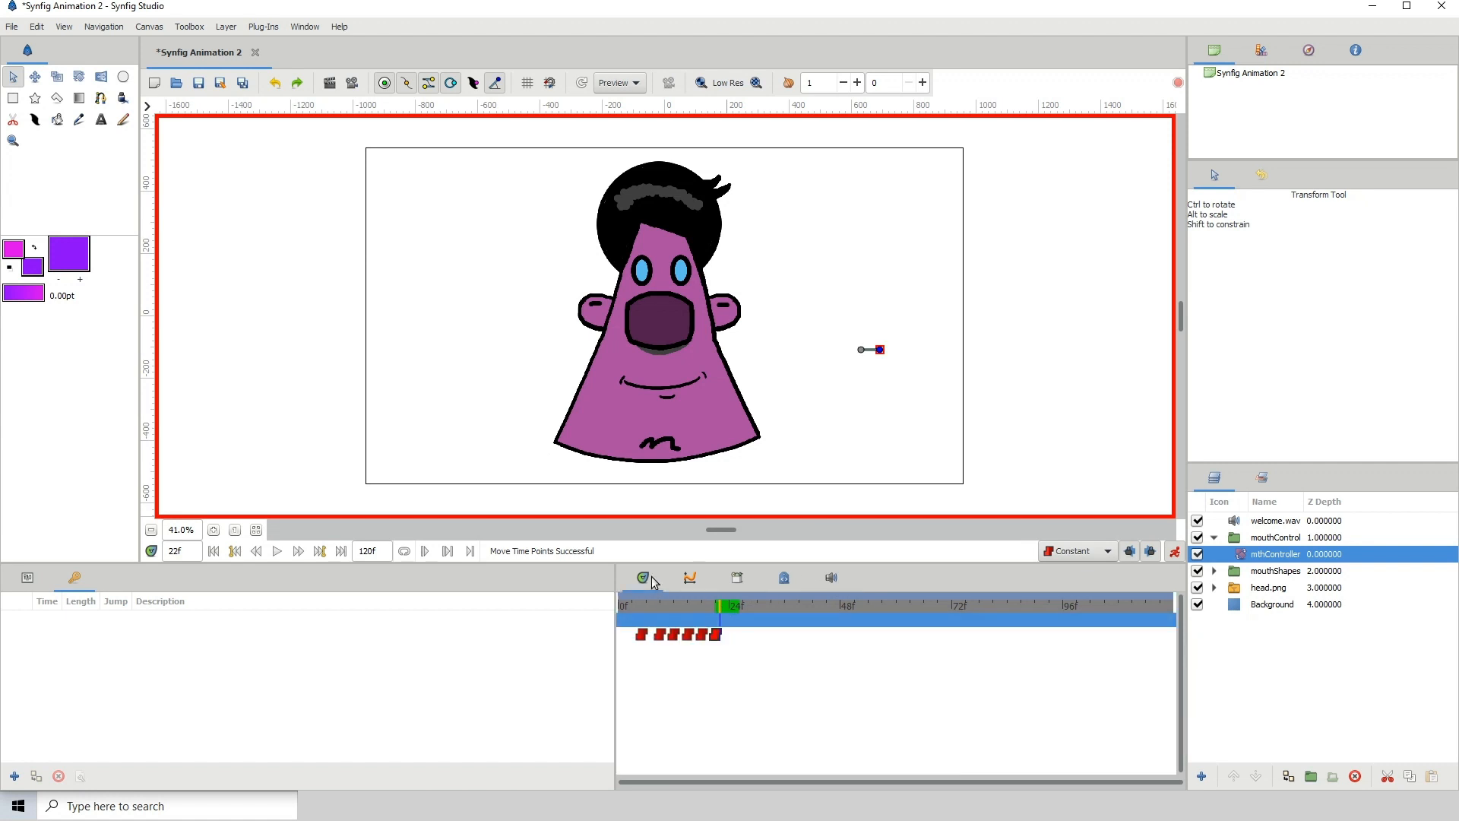
{"action": "left_click", "coordinate": [727, 608]}
{"action": "left_click_drag", "start_coordinate": [879, 349], "coordinate": [854, 369]}
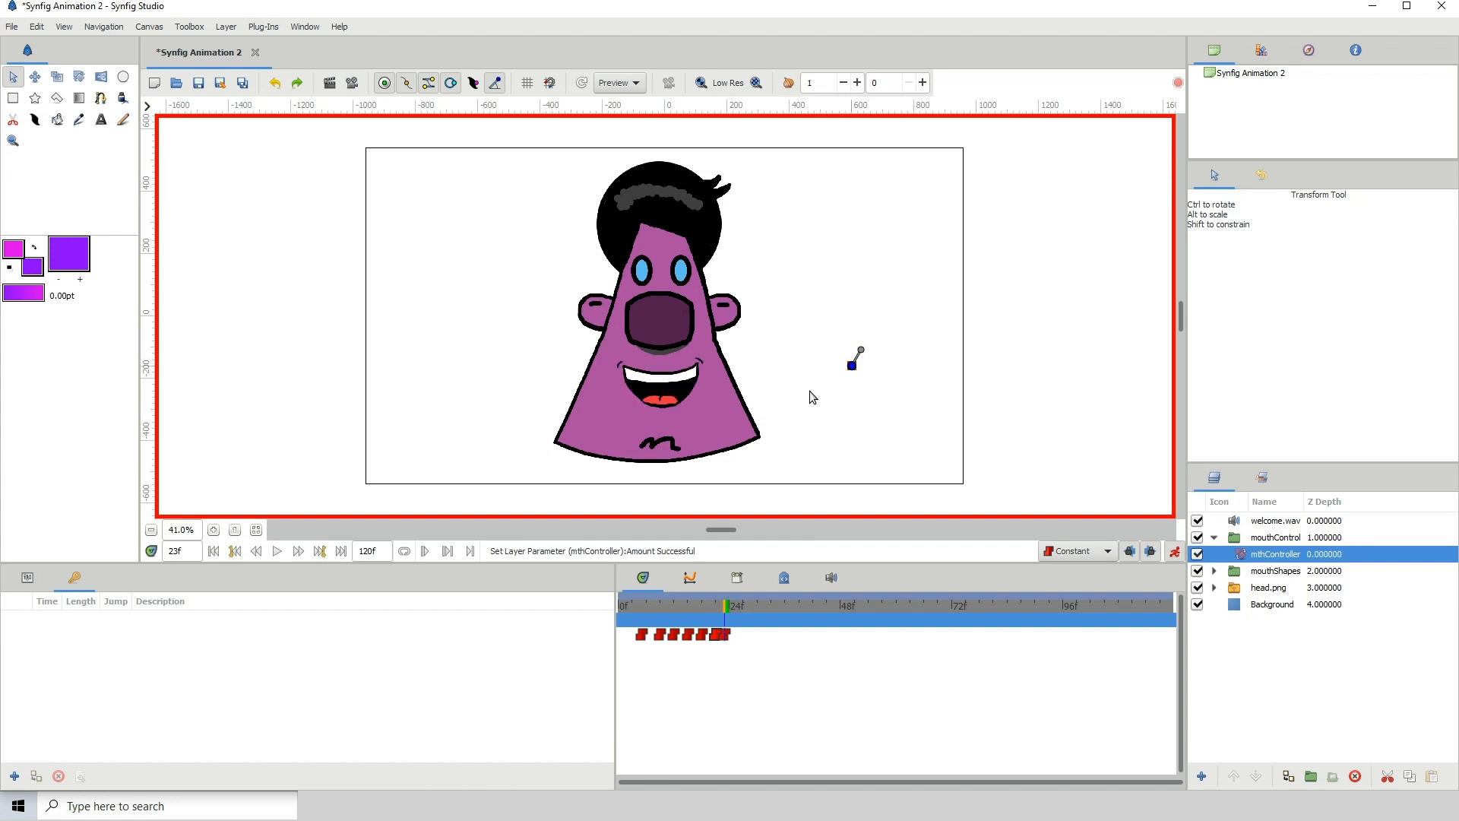
Replay the lip-sync from the start, and at about frame 26 turn the mthController handle to the upper left for the clenched-teeth smile
{"action": "left_click_drag", "start_coordinate": [695, 604], "coordinate": [642, 608]}
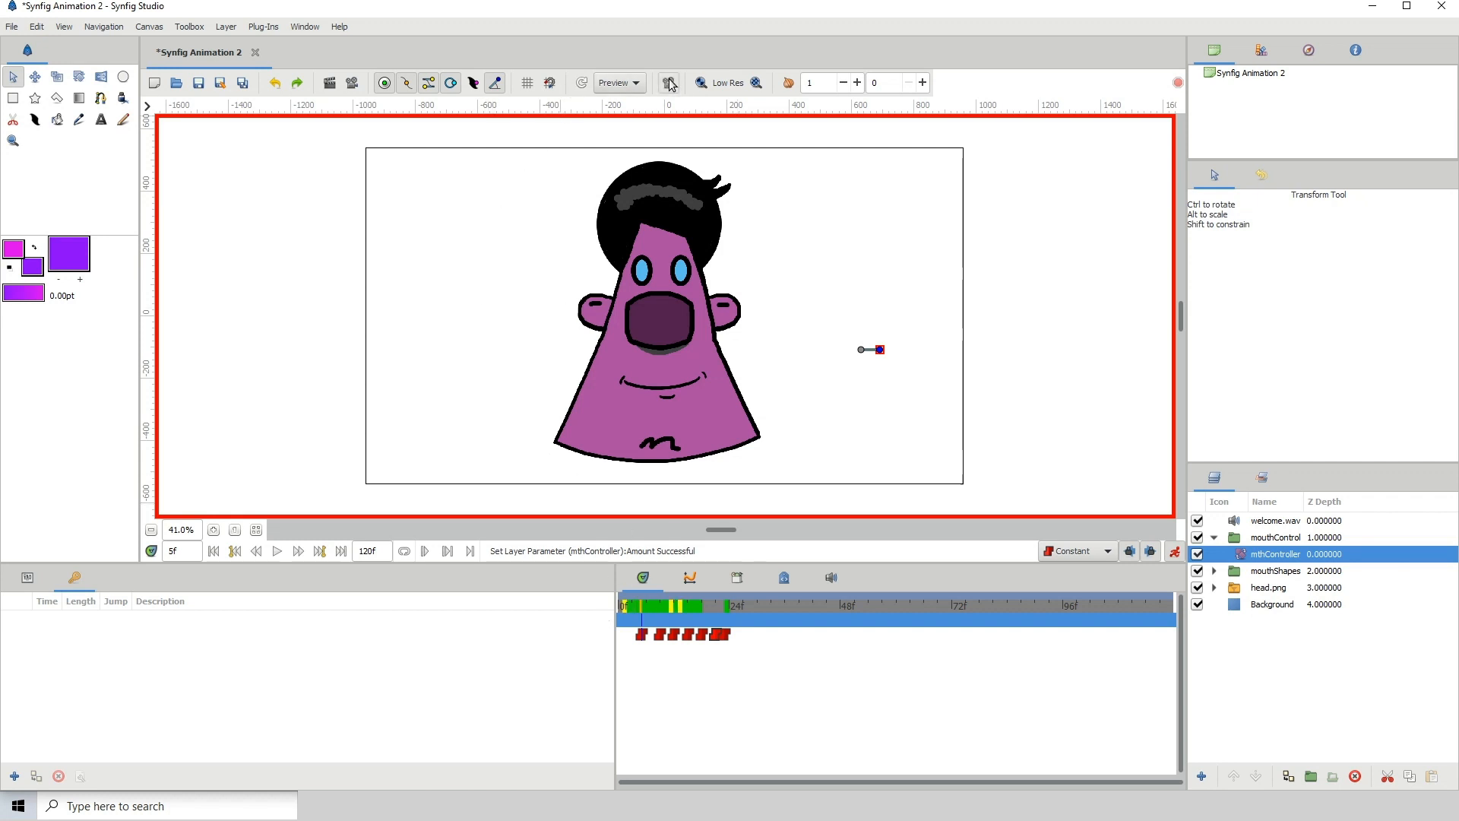
{"action": "left_click", "coordinate": [623, 603]}
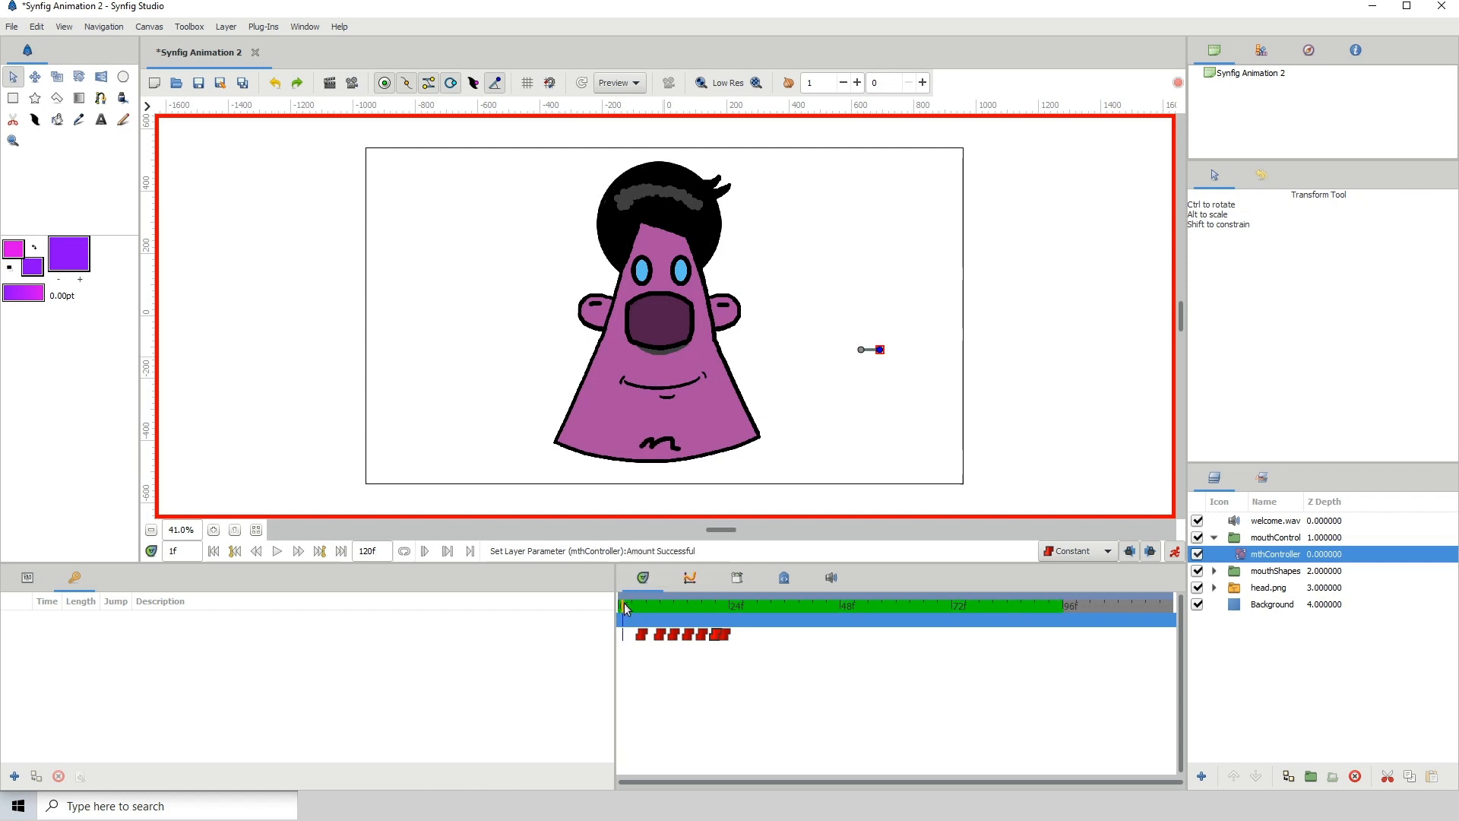
{"action": "key", "text": "space"}
{"action": "key", "text": "space"}
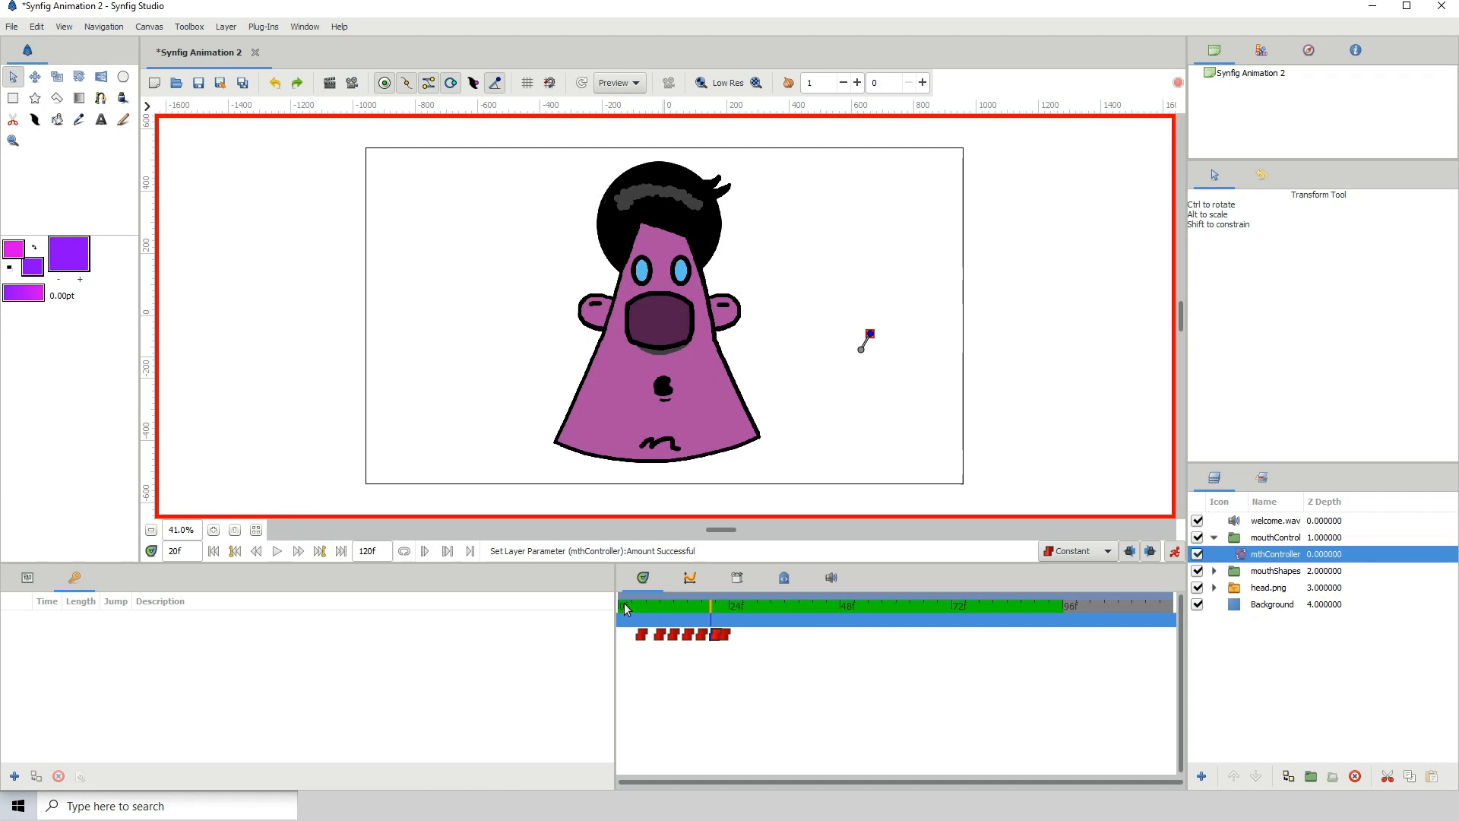
{"action": "left_click", "coordinate": [623, 603]}
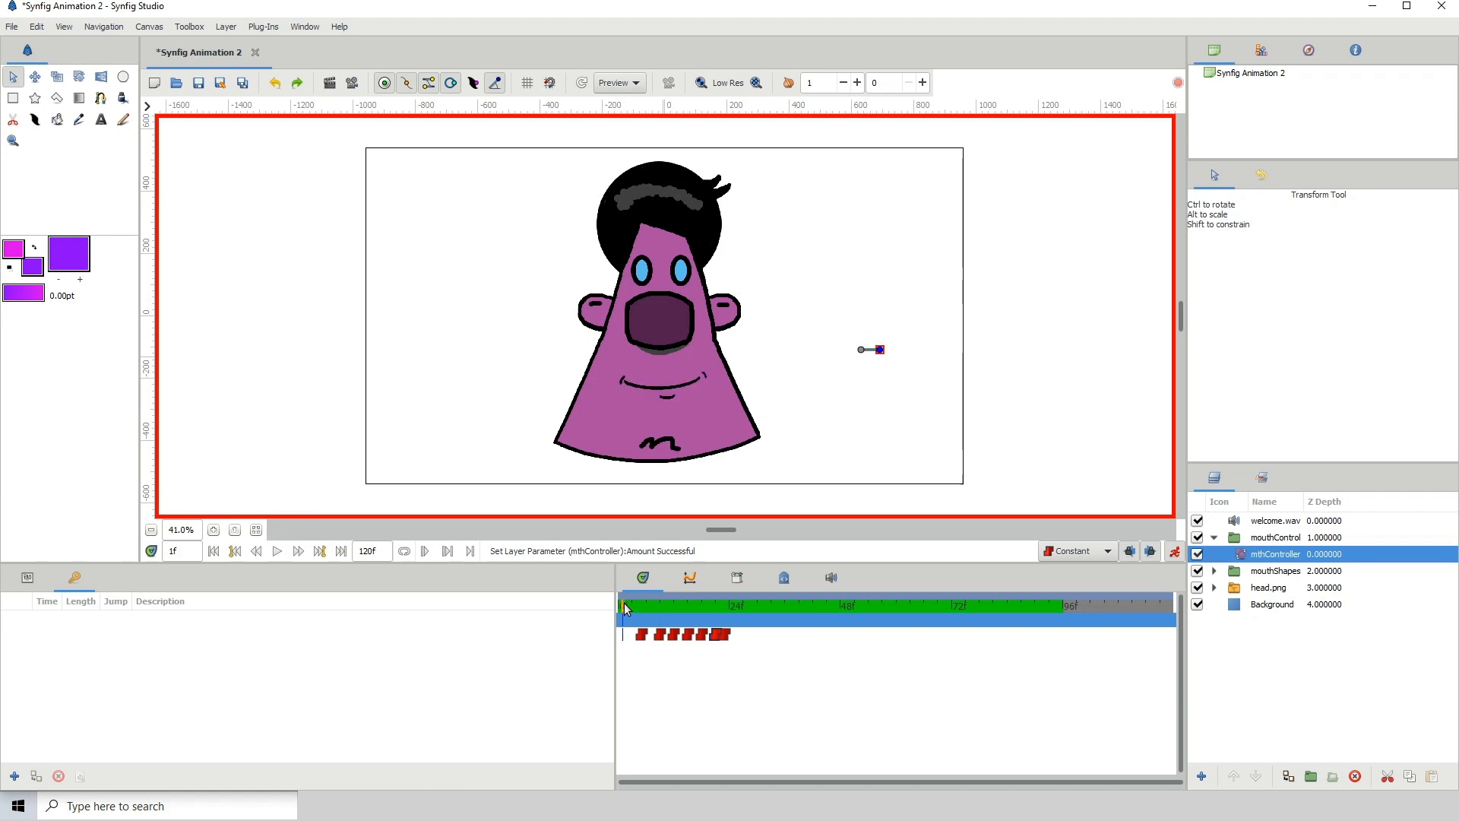
{"action": "key", "text": "space"}
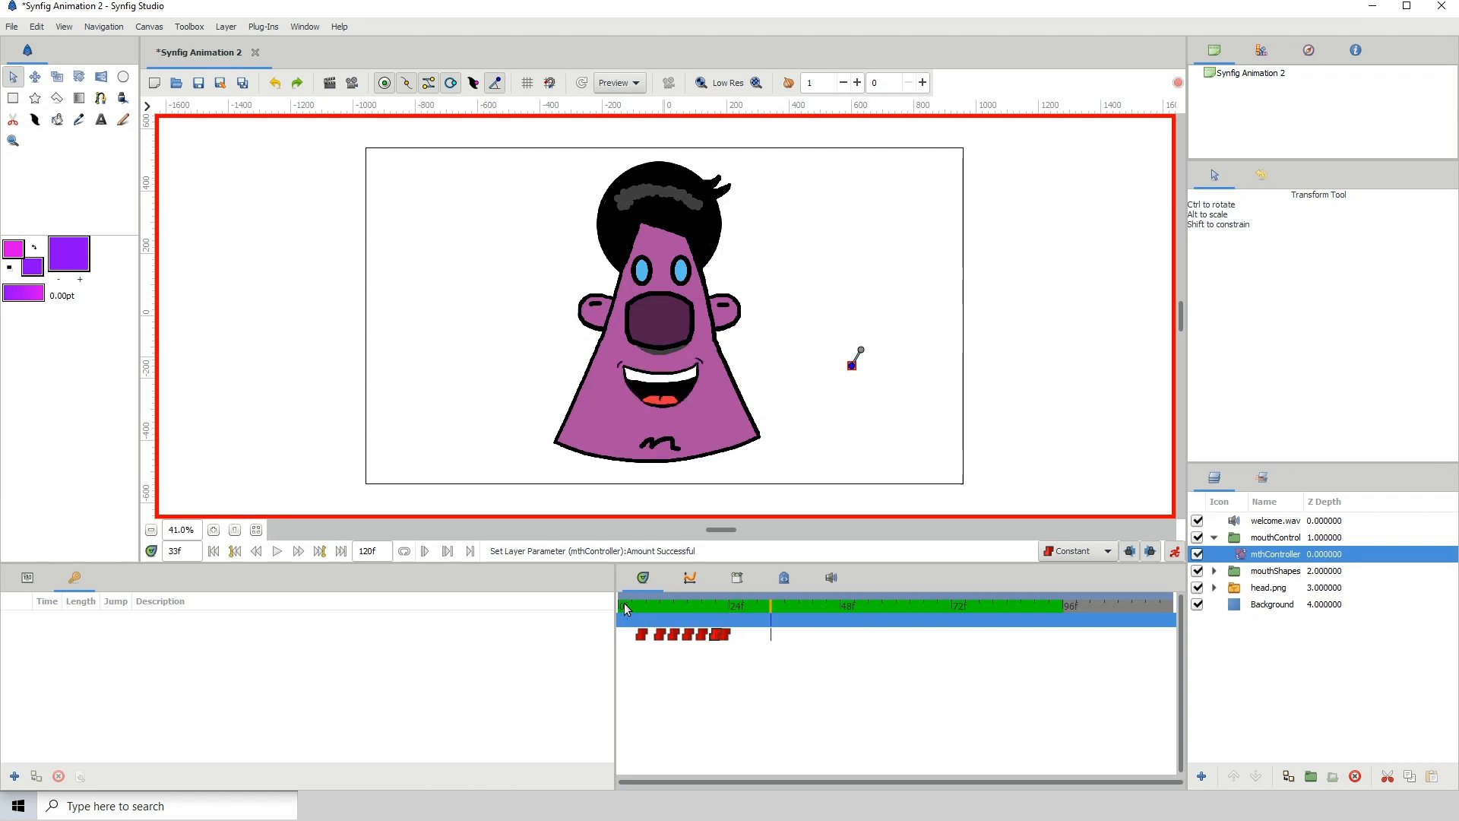
{"action": "left_click", "coordinate": [730, 600]}
{"action": "mouse_move", "coordinate": [851, 367]}
{"action": "left_mouse_down"}
{"action": "mouse_move", "coordinate": [840, 352]}
{"action": "mouse_move", "coordinate": [853, 339]}
{"action": "left_mouse_up"}
Check the playback again, and at frame 30 point the mthController handle left and slightly up for the rounded open mouth with tongue
{"action": "left_click_drag", "start_coordinate": [739, 605], "coordinate": [502, 612]}
{"action": "key", "text": "space"}
{"action": "key", "text": "space"}
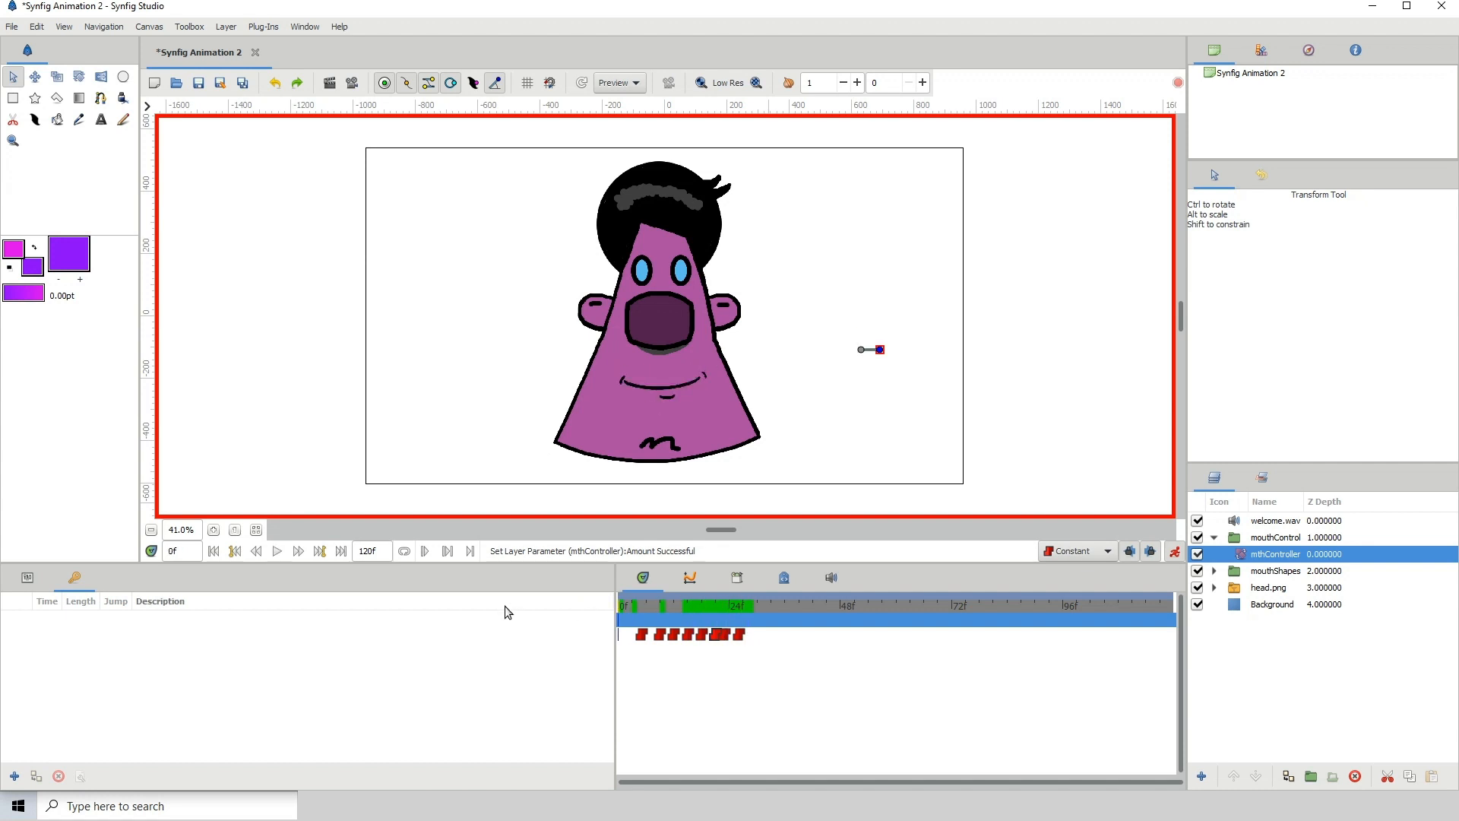
{"action": "key", "text": "space"}
{"action": "key", "text": "space"}
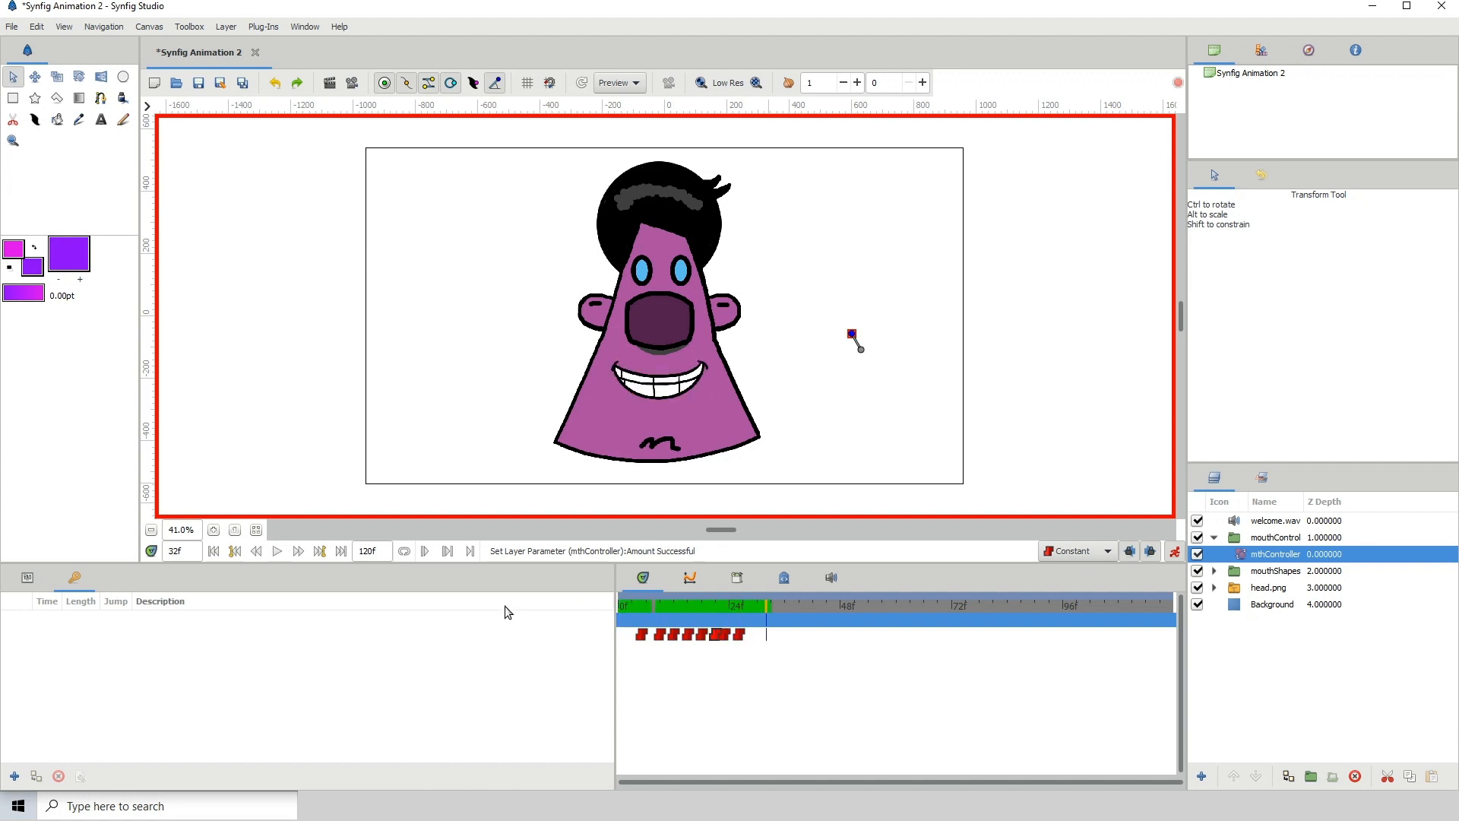
{"action": "left_click", "coordinate": [749, 600]}
{"action": "left_click_drag", "start_coordinate": [853, 335], "coordinate": [844, 340]}
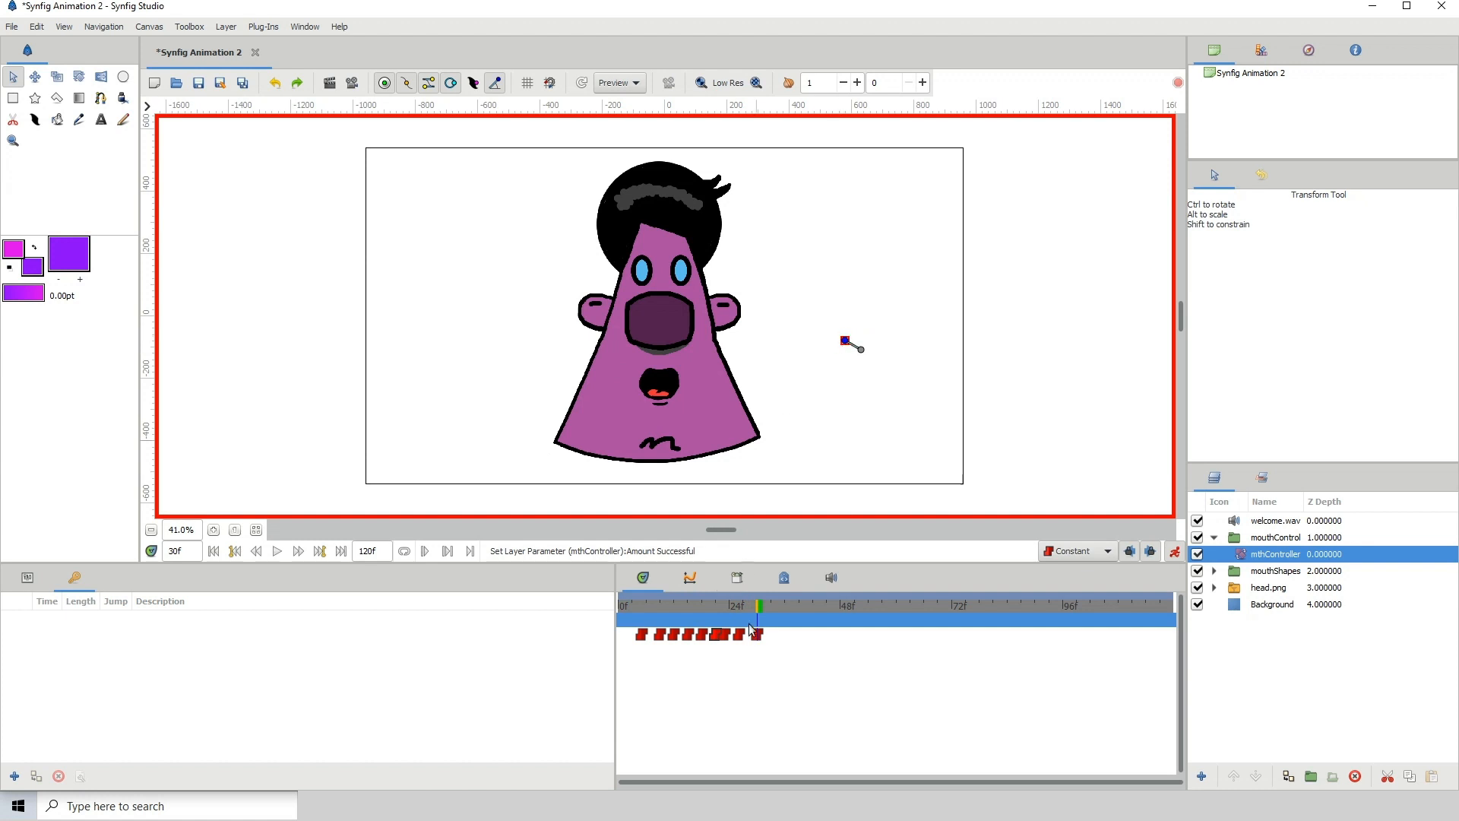
Replay the animation from the opening frames to examine how the mouth shapes up to frame 30 match the audio
{"action": "left_click", "coordinate": [724, 604]}
{"action": "left_click", "coordinate": [637, 604]}
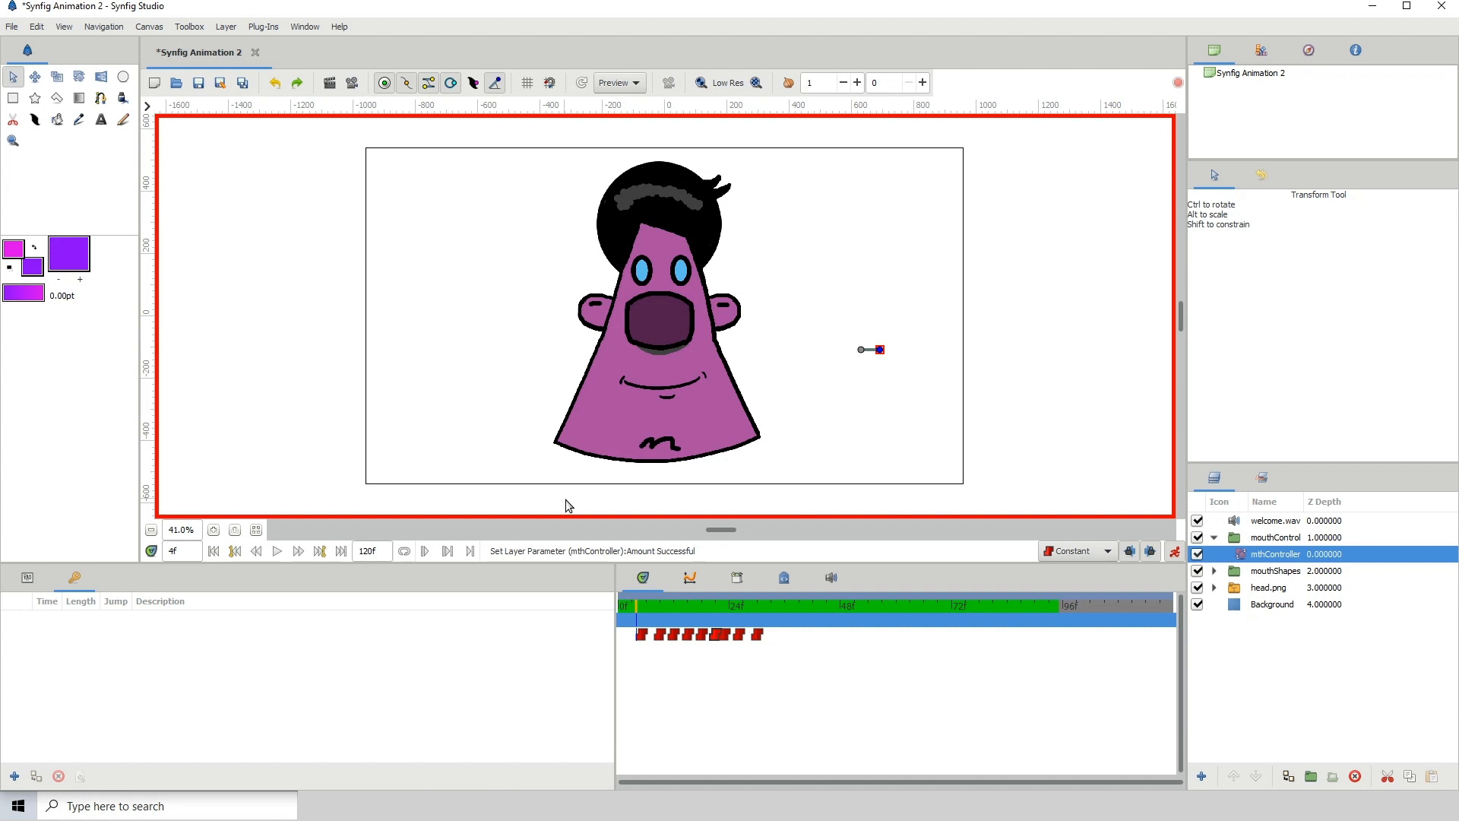
{"action": "key", "text": "period"}
{"action": "key", "text": "period"}
{"action": "key", "text": "period"}
{"action": "key", "text": "period"}
{"action": "key", "text": "period"}
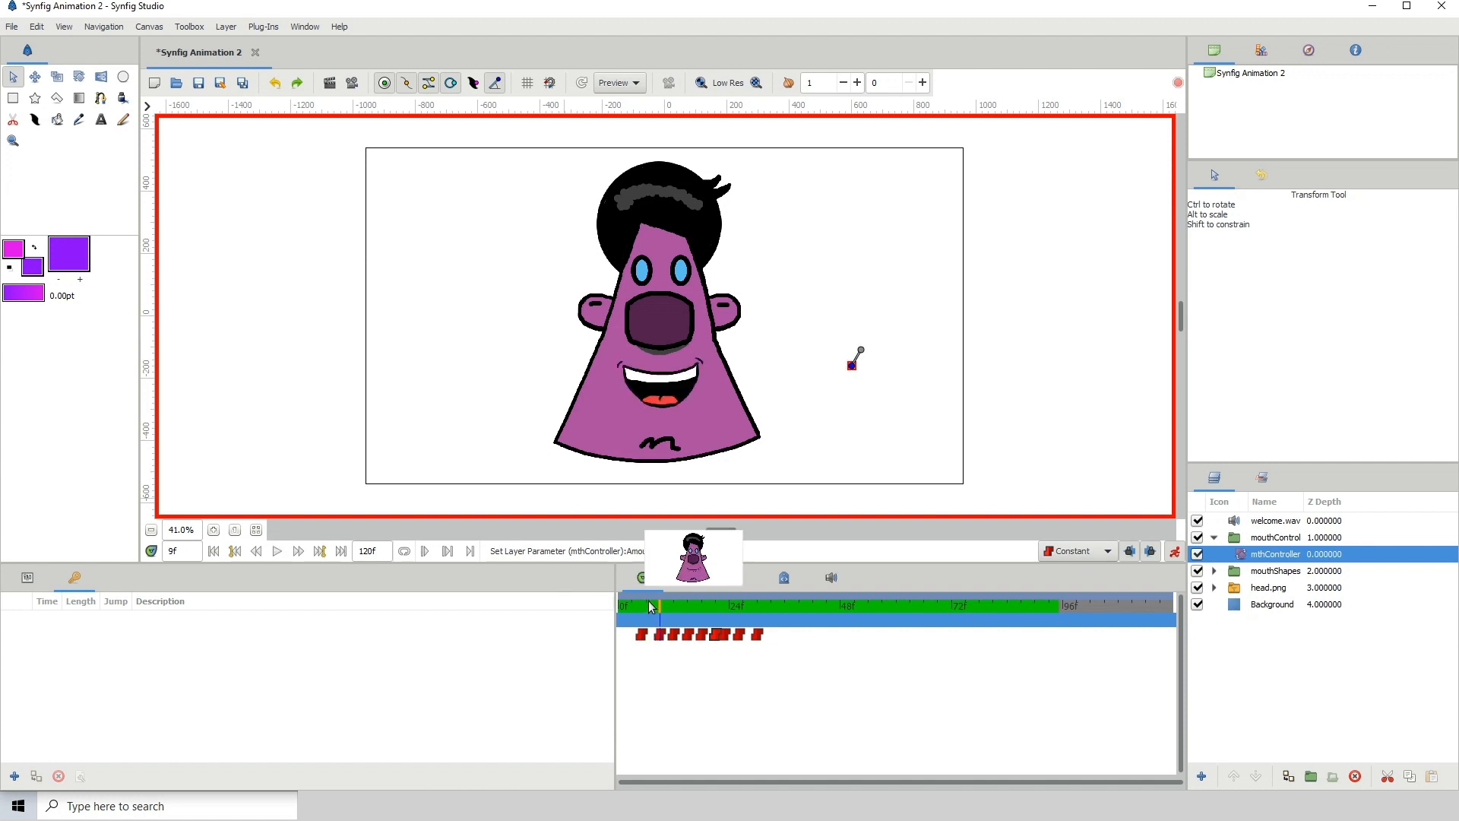
{"action": "left_click", "coordinate": [642, 605]}
{"action": "key", "text": "space"}
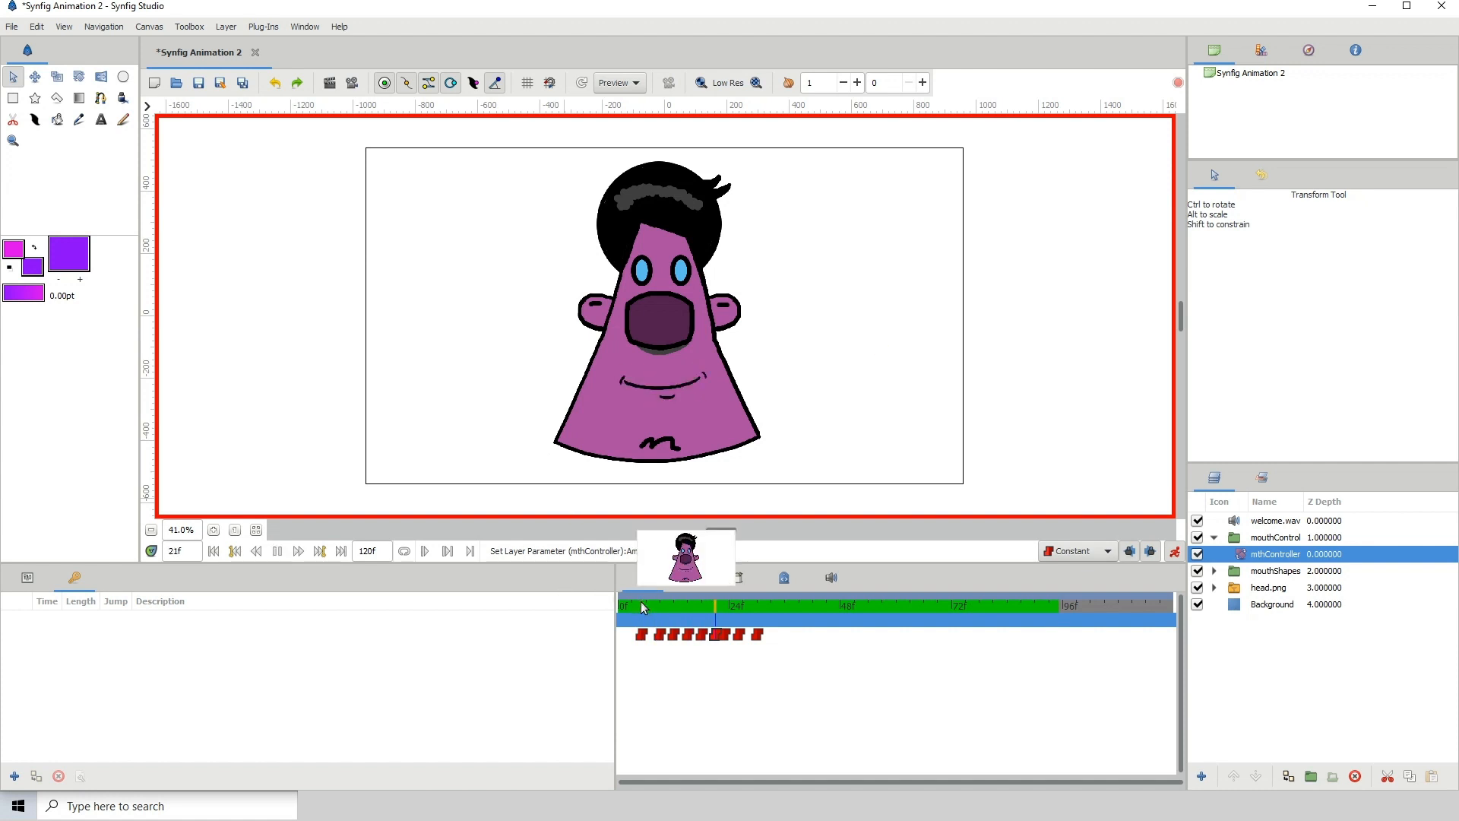
{"action": "key", "text": "space"}
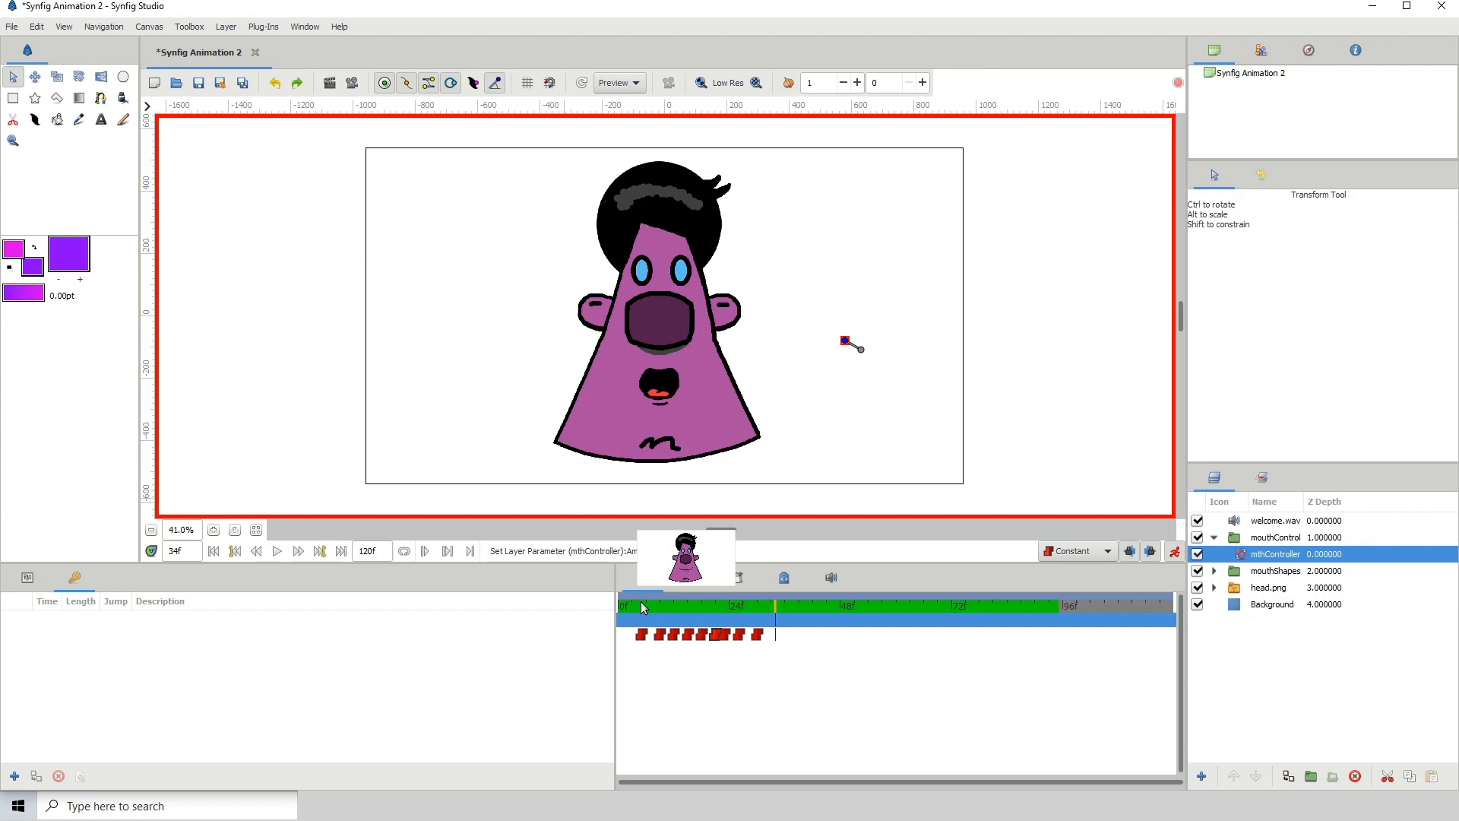
{"action": "left_click_drag", "start_coordinate": [641, 600], "coordinate": [627, 601]}
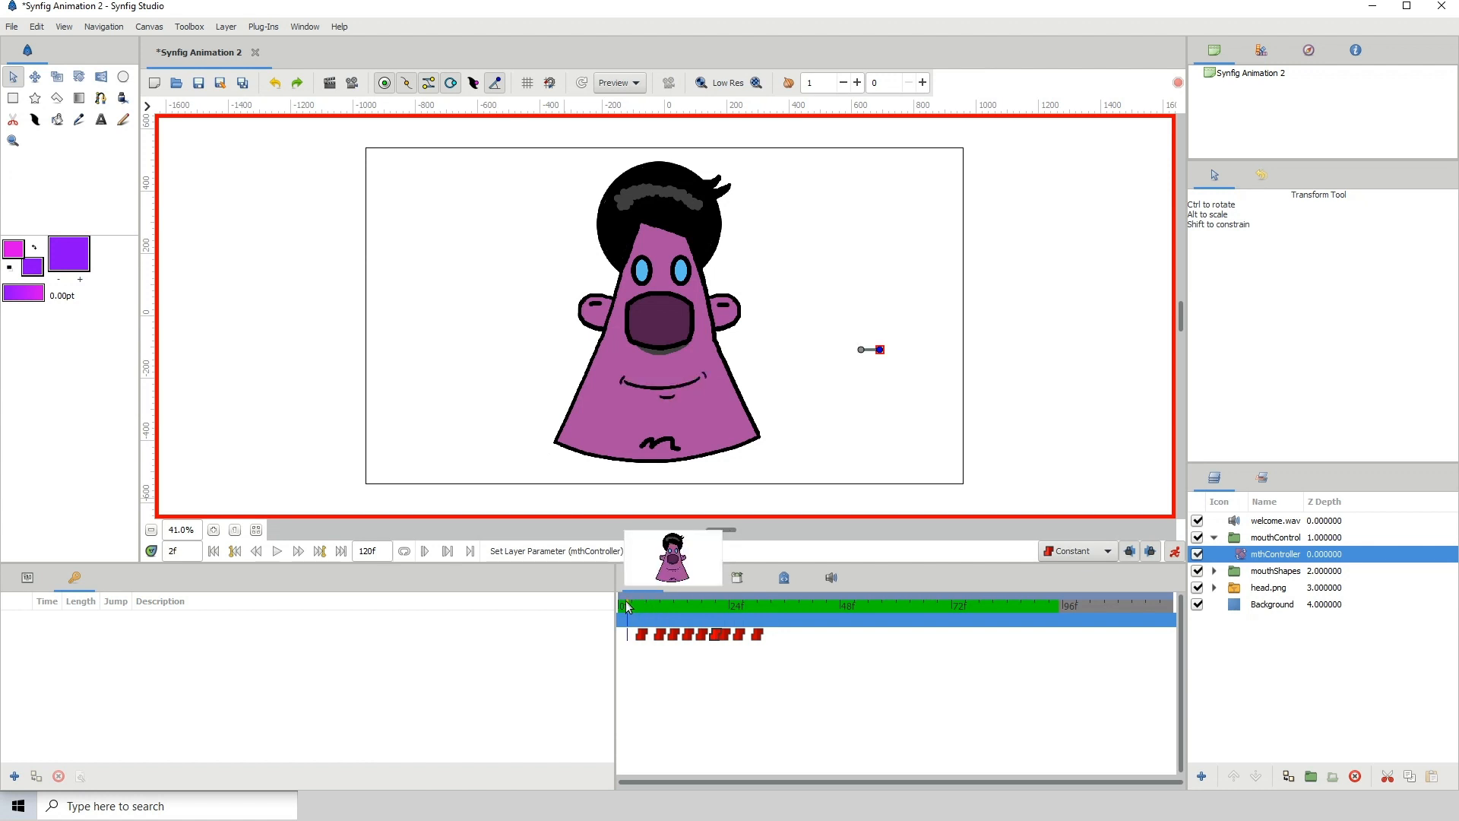
{"action": "key", "text": "space"}
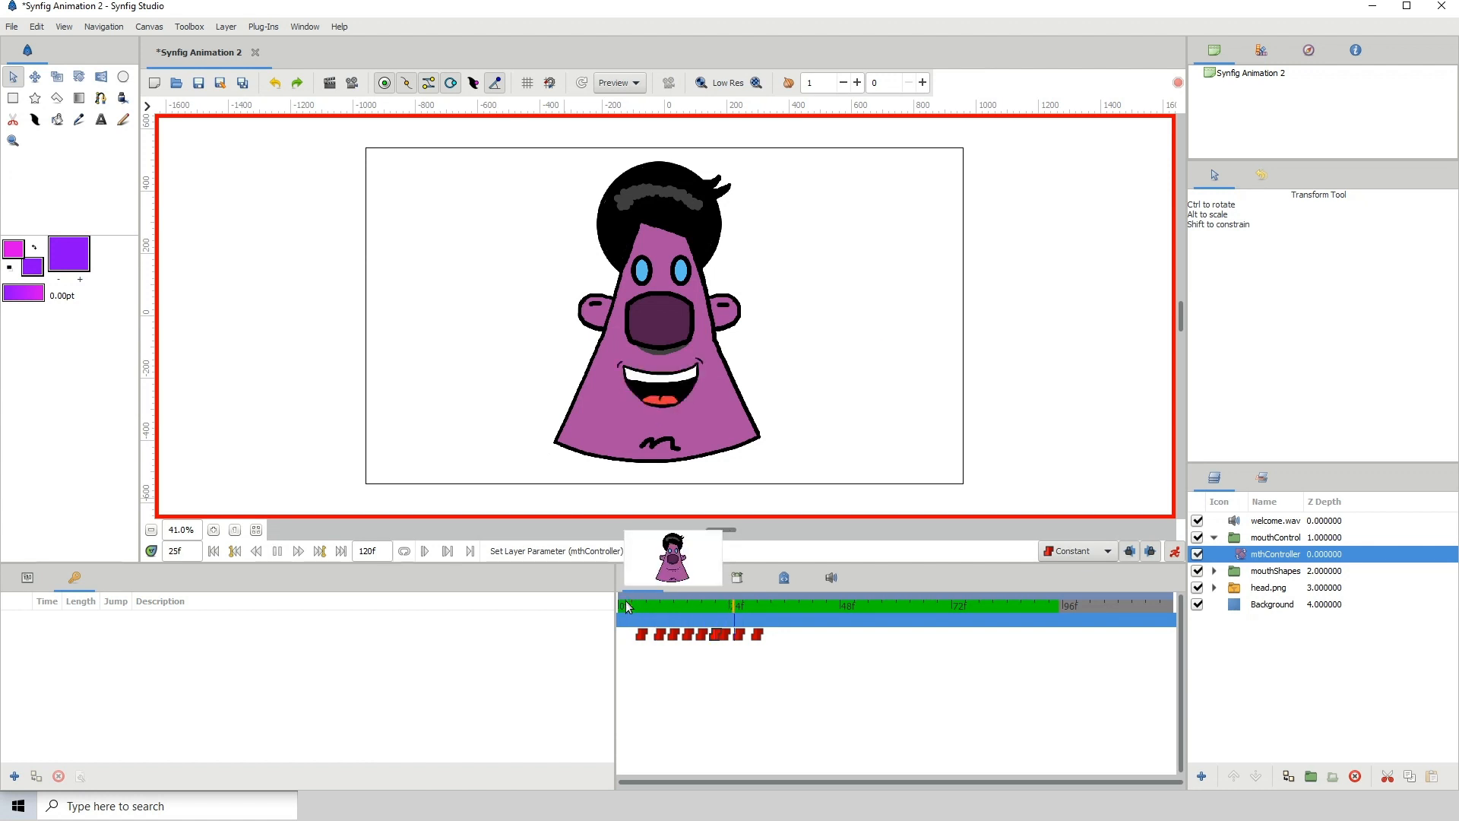
{"action": "key", "text": "space"}
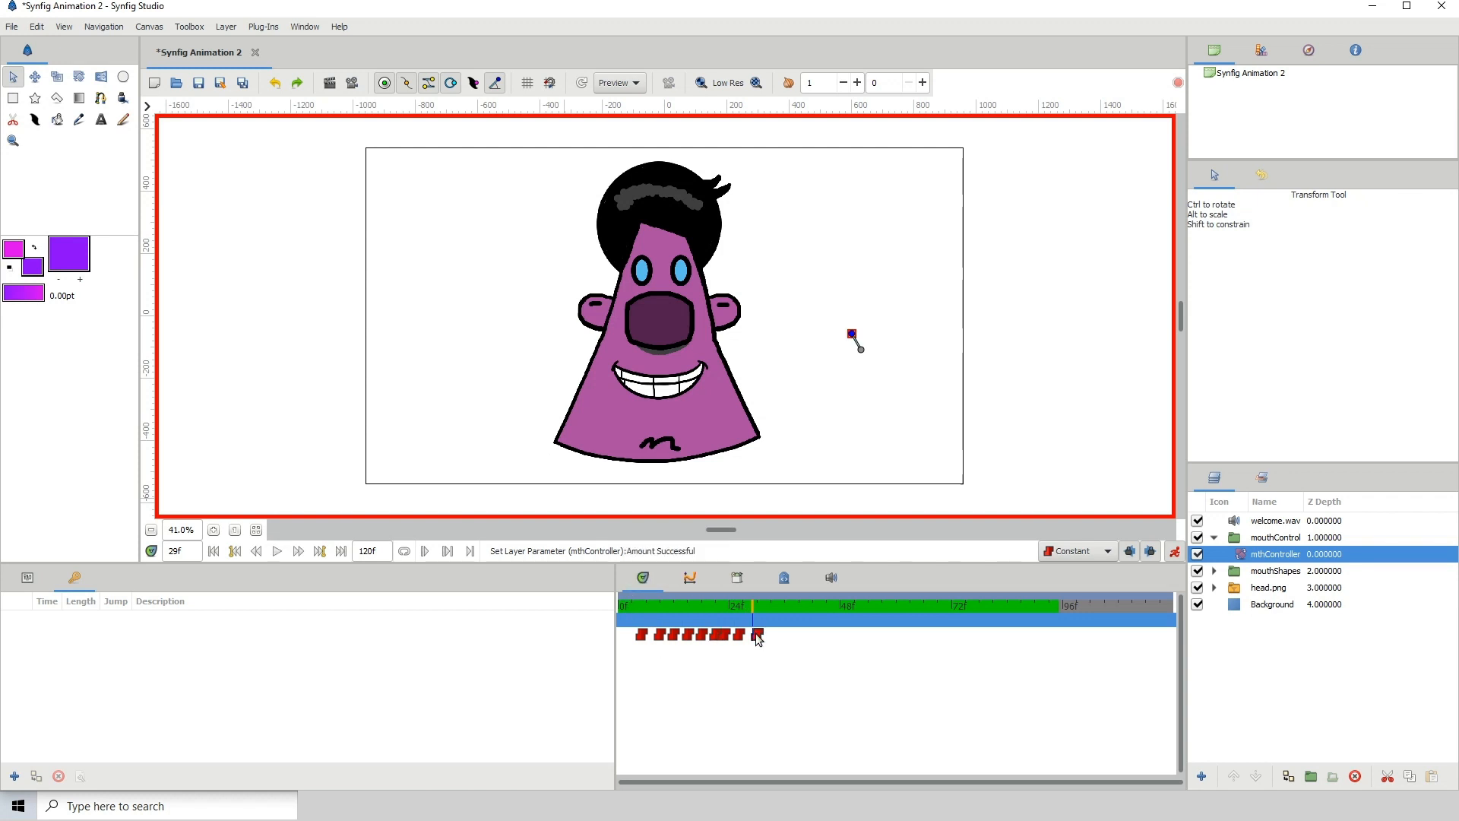
Move the mthController waypoint from frame 30 to 29, and at frame 31 rotate the handle to the lower left for the wide-open smile
{"action": "mouse_move", "coordinate": [757, 638]}
{"action": "left_mouse_down"}
{"action": "mouse_move", "coordinate": [737, 614]}
{"action": "mouse_move", "coordinate": [760, 612]}
{"action": "left_mouse_up"}
{"action": "left_click", "coordinate": [719, 607]}
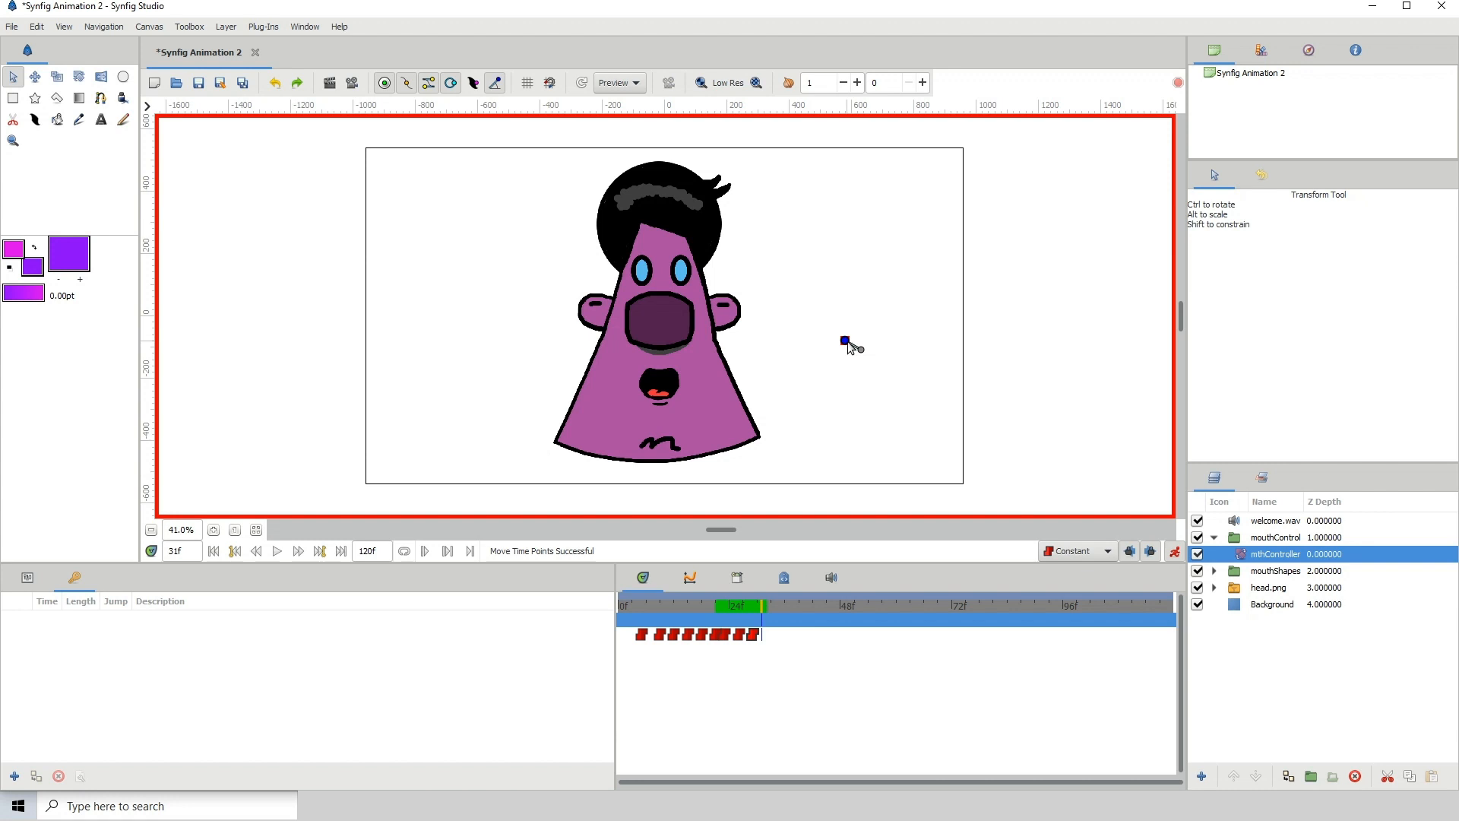
{"action": "left_click_drag", "start_coordinate": [846, 341], "coordinate": [855, 370]}
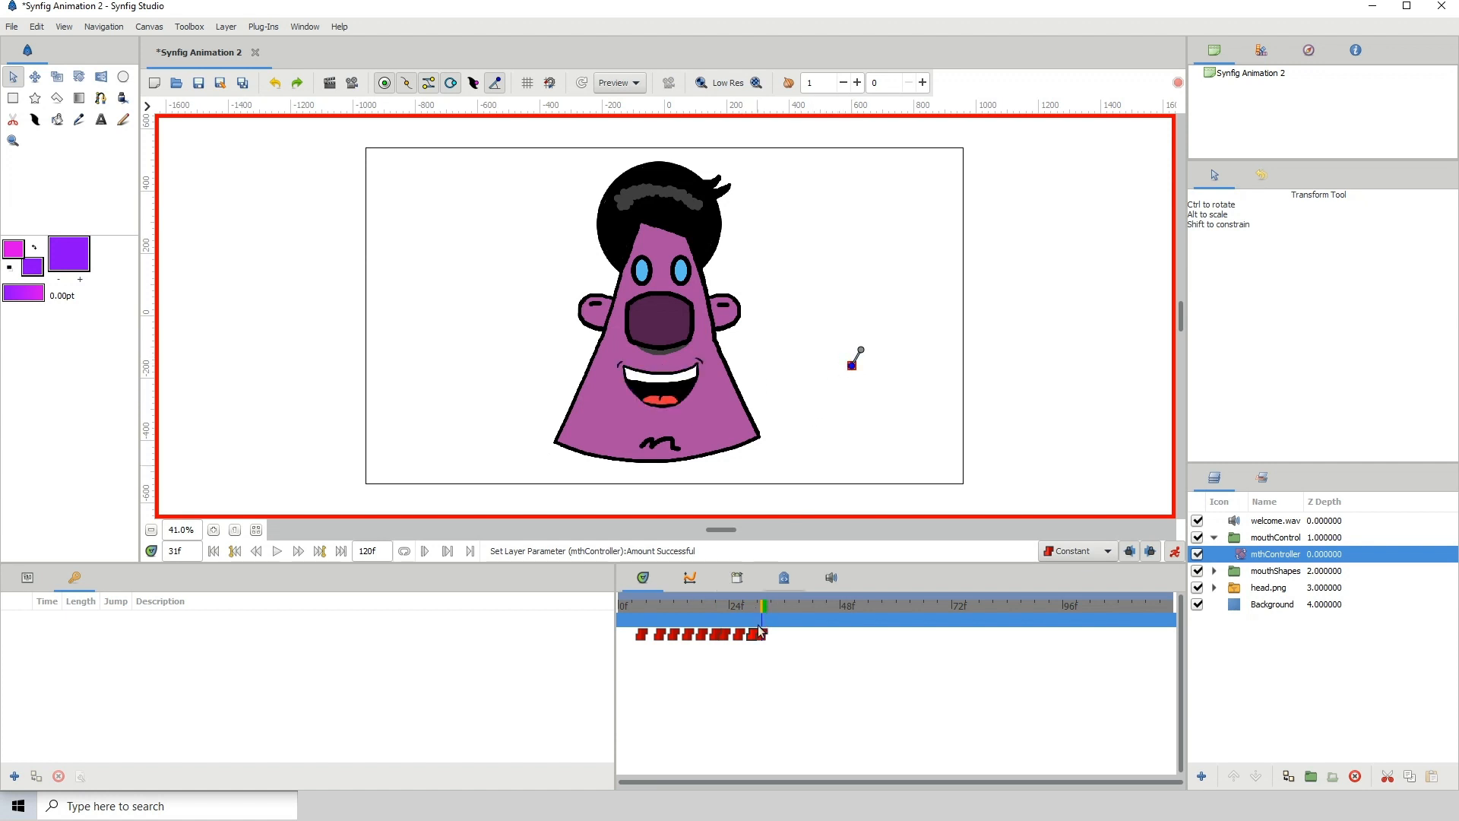
Keyframe the mthController handle left and slightly down at frame 33 for the narrow oval mouth, and right at frame 35 for the closed mouth
{"action": "left_click", "coordinate": [622, 617]}
{"action": "key", "text": "space"}
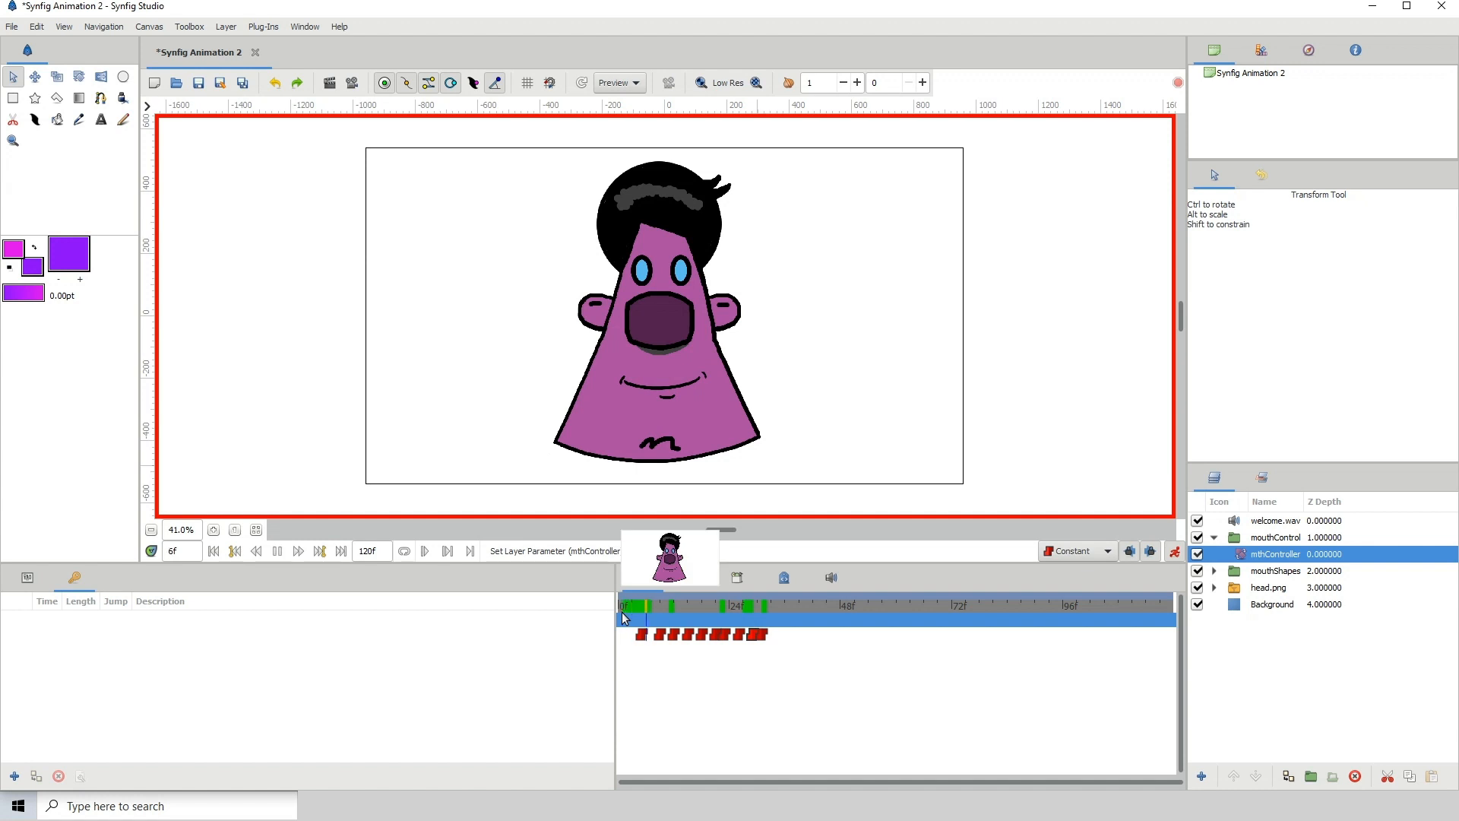
{"action": "key", "text": "space"}
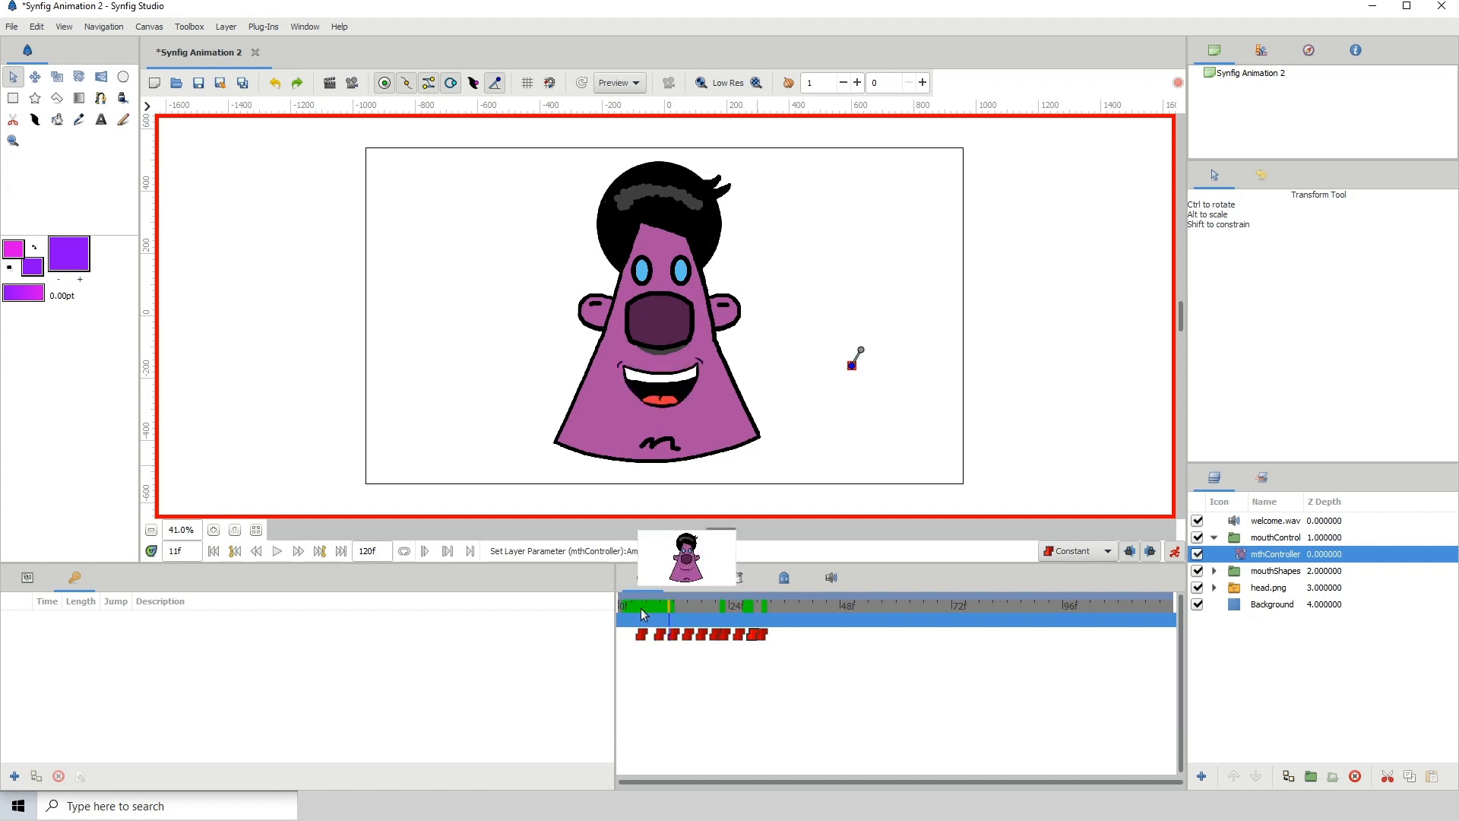
{"action": "left_click", "coordinate": [631, 607]}
{"action": "key", "text": "space"}
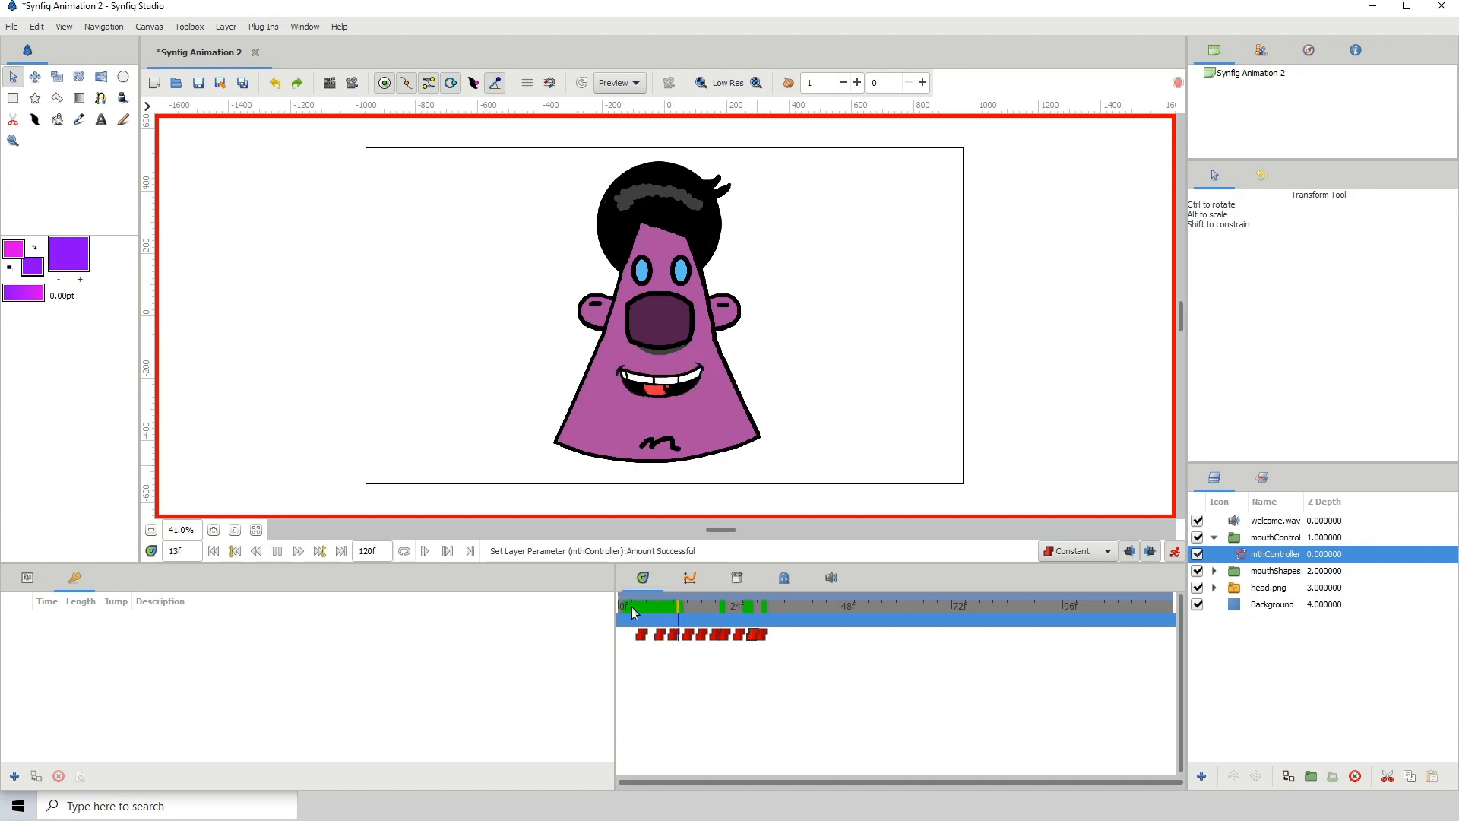
{"action": "key", "text": "space"}
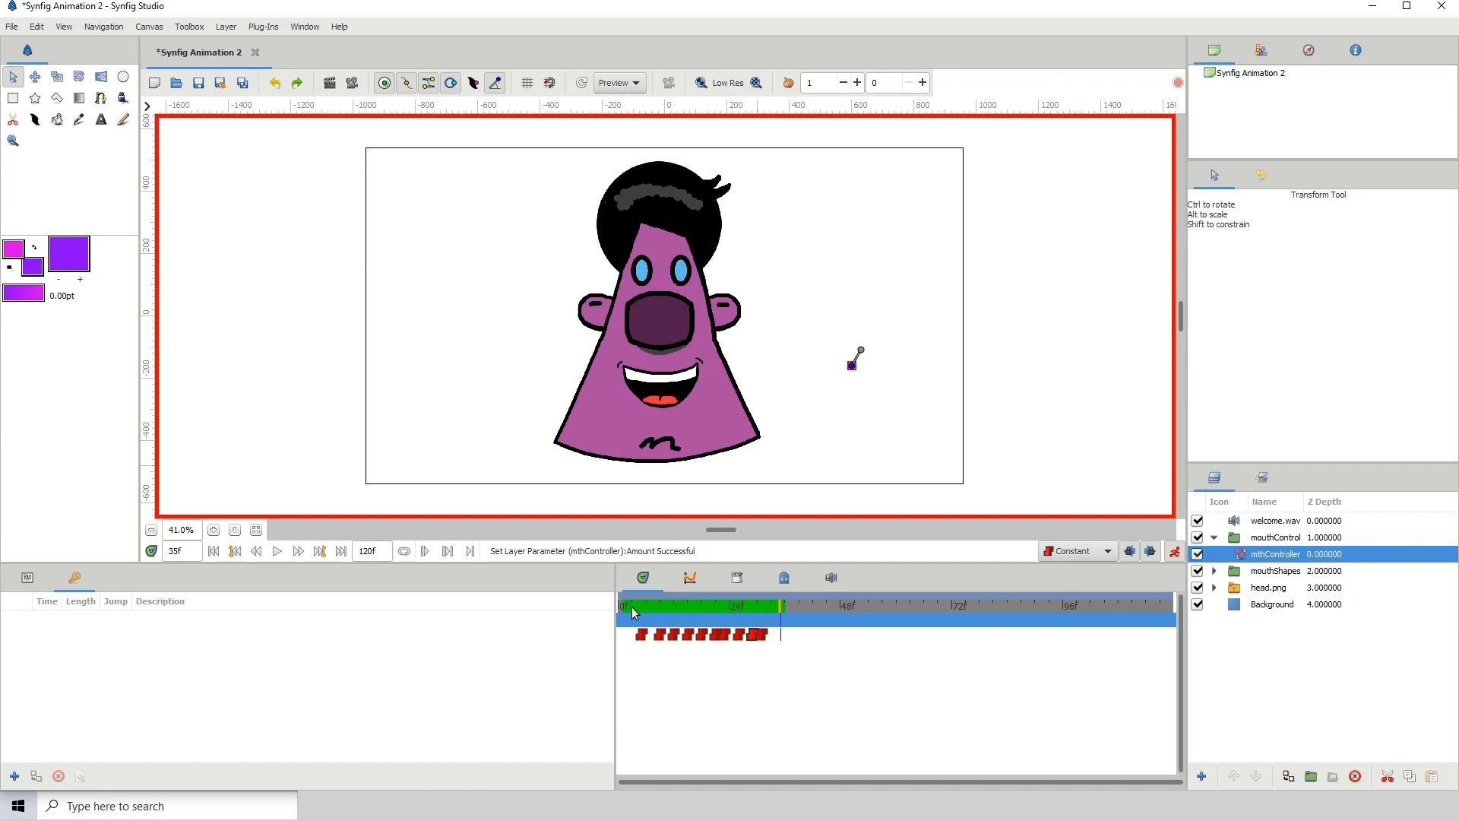
{"action": "left_click", "coordinate": [775, 613]}
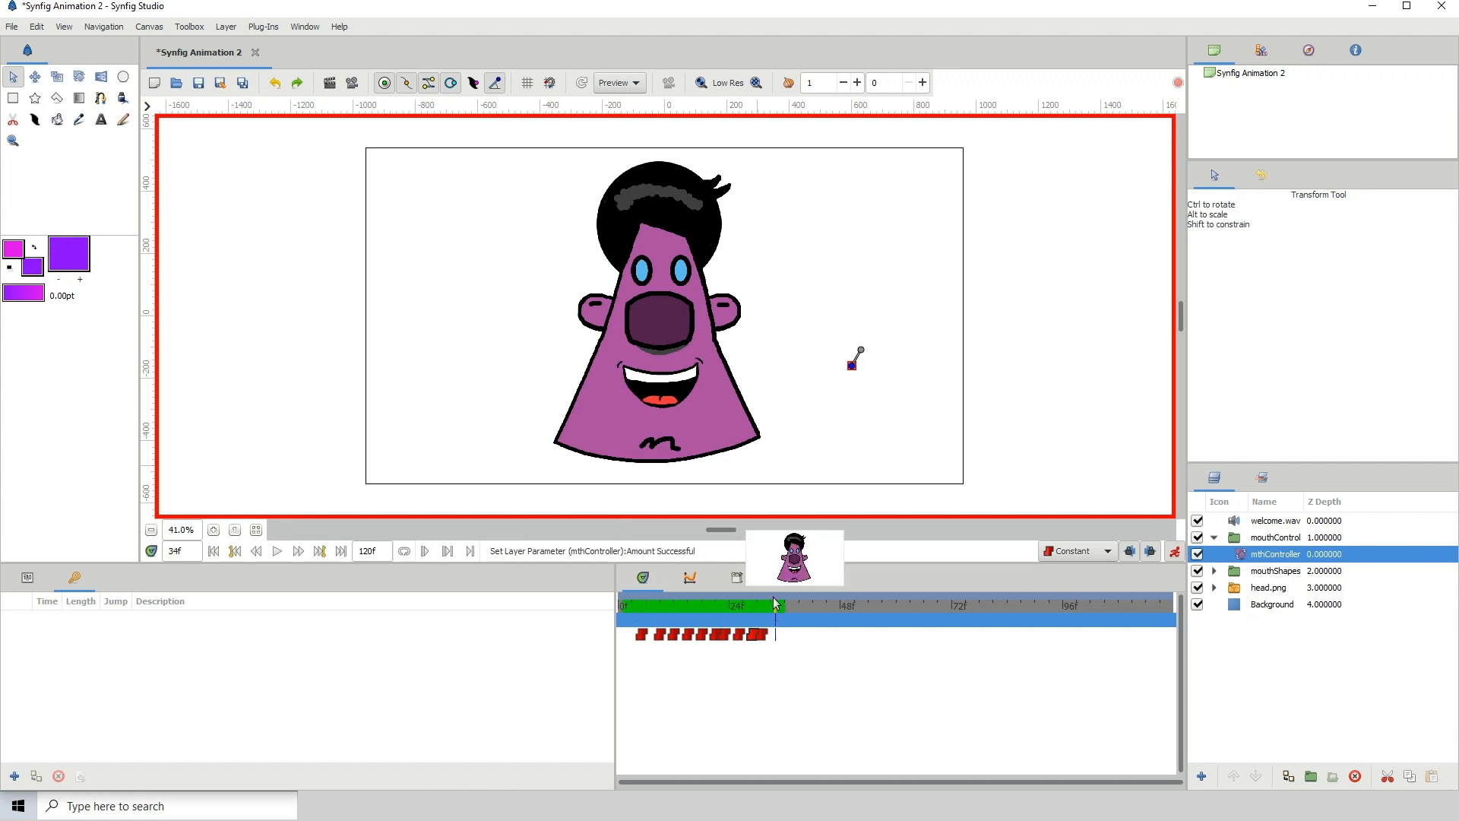
{"action": "left_click", "coordinate": [770, 605]}
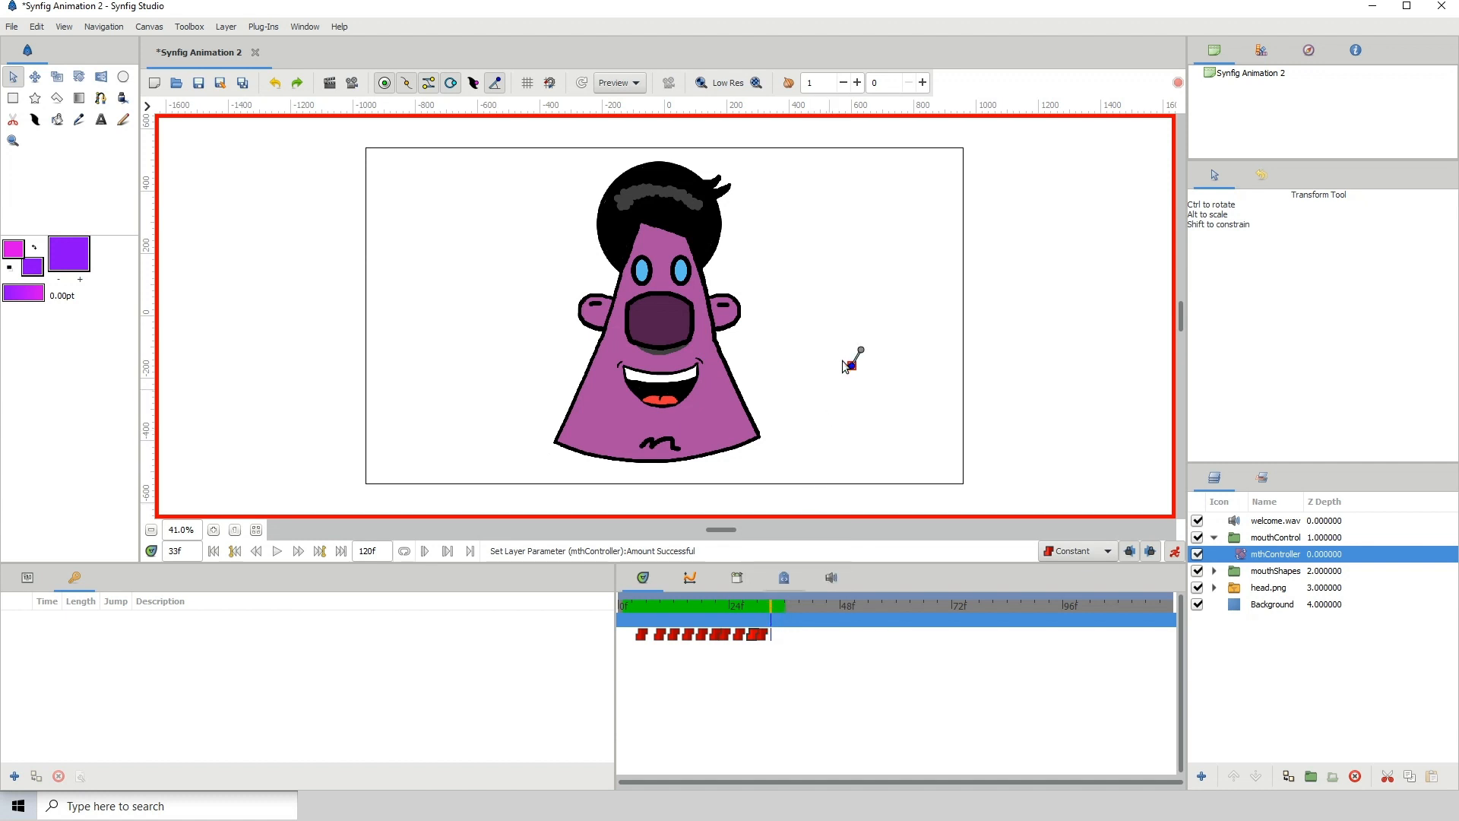
{"action": "left_click_drag", "start_coordinate": [852, 367], "coordinate": [846, 360]}
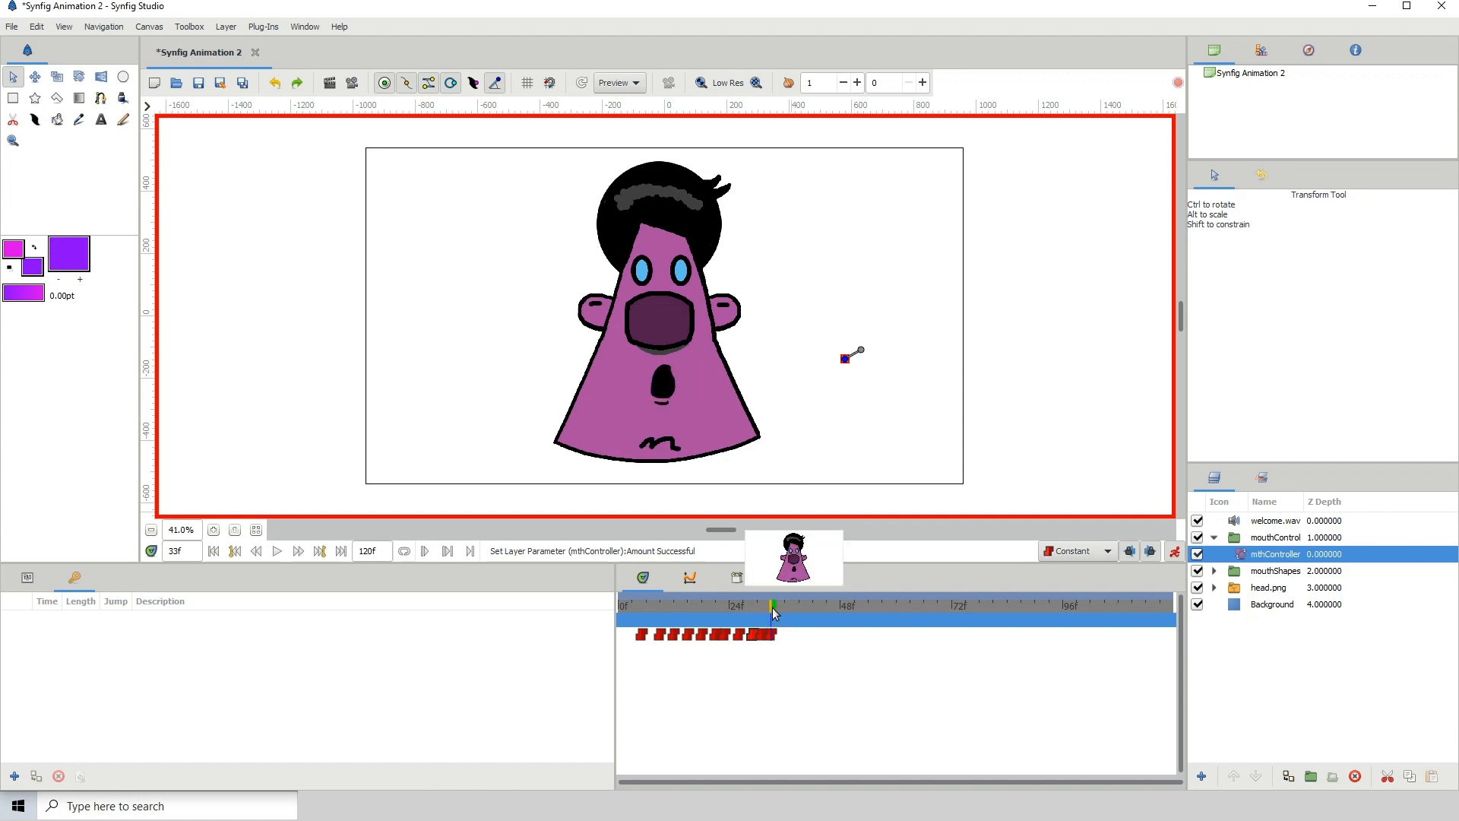
{"action": "mouse_move", "coordinate": [774, 613]}
{"action": "left_mouse_down"}
{"action": "mouse_move", "coordinate": [602, 605]}
{"action": "mouse_move", "coordinate": [823, 590]}
{"action": "mouse_move", "coordinate": [782, 595]}
{"action": "left_mouse_up"}
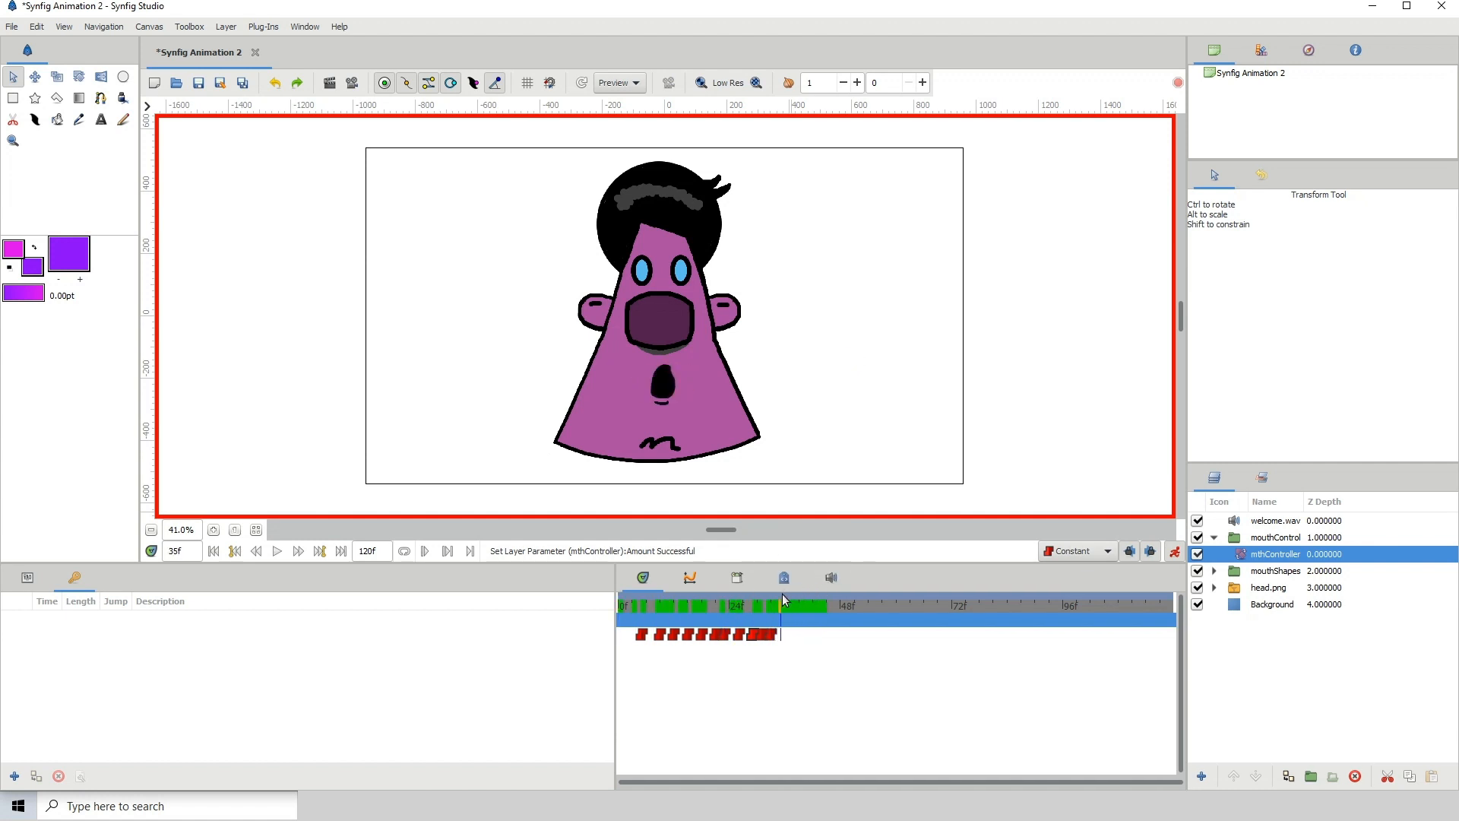
{"action": "left_click_drag", "start_coordinate": [886, 348], "coordinate": [879, 349]}
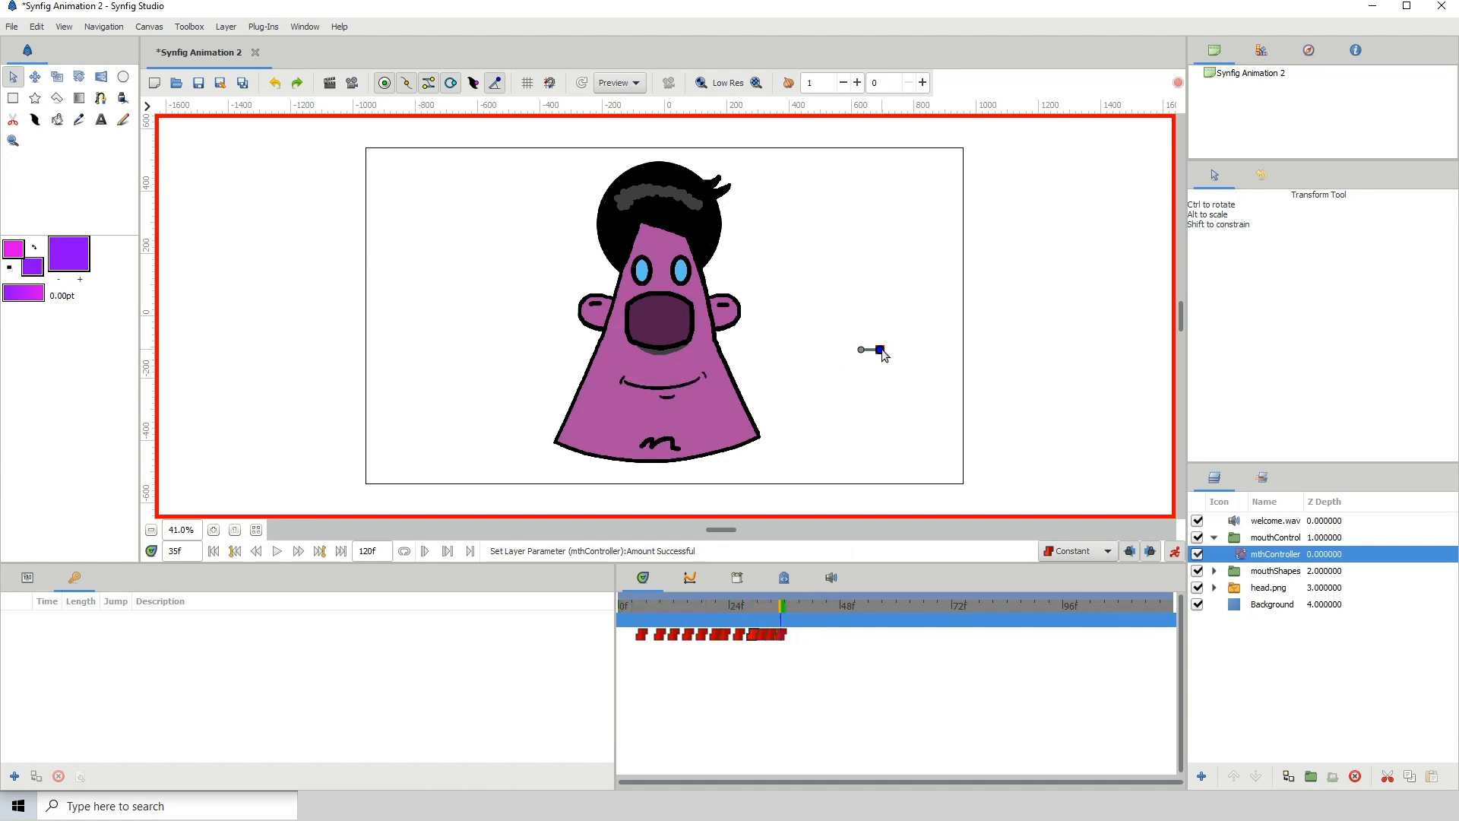
Replay the animation repeatedly from the start to check the mouth timing through the closed mouth at frame 35 and where the next sound begins
{"action": "left_click_drag", "start_coordinate": [727, 608], "coordinate": [613, 616]}
{"action": "key", "text": "space"}
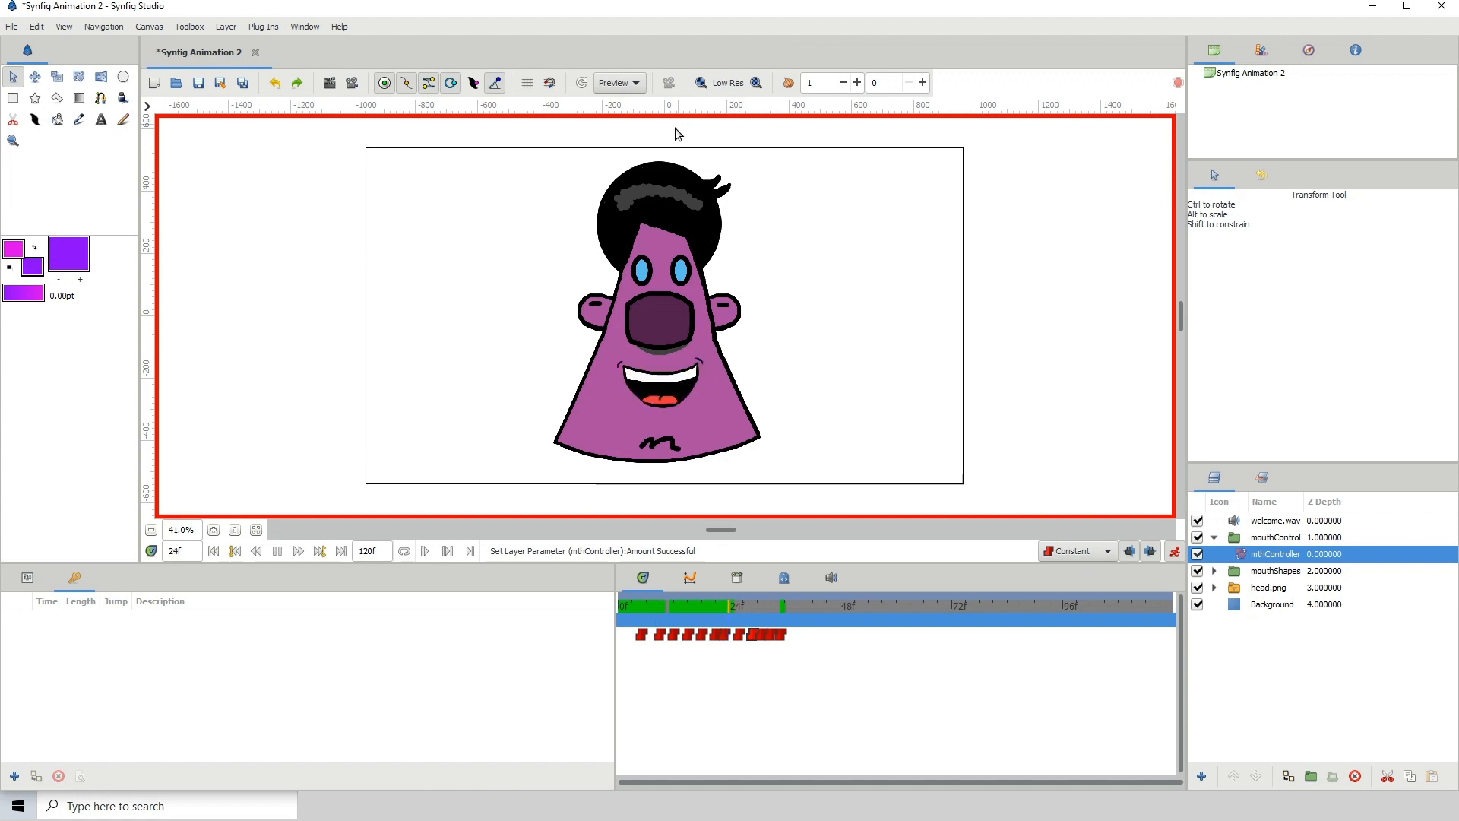
{"action": "key", "text": "space"}
{"action": "left_click_drag", "start_coordinate": [671, 599], "coordinate": [631, 605]}
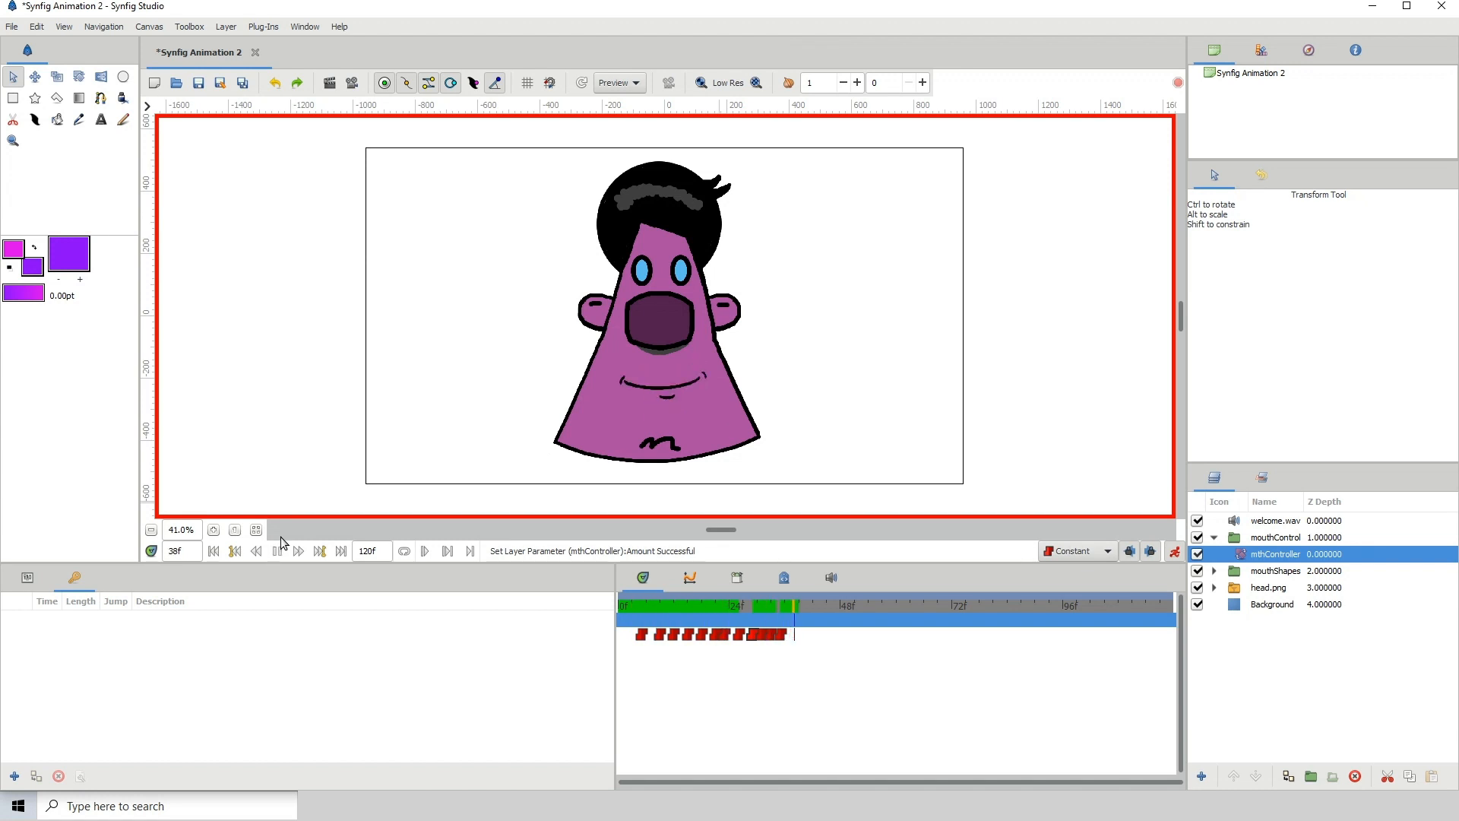
{"action": "left_click", "coordinate": [628, 606]}
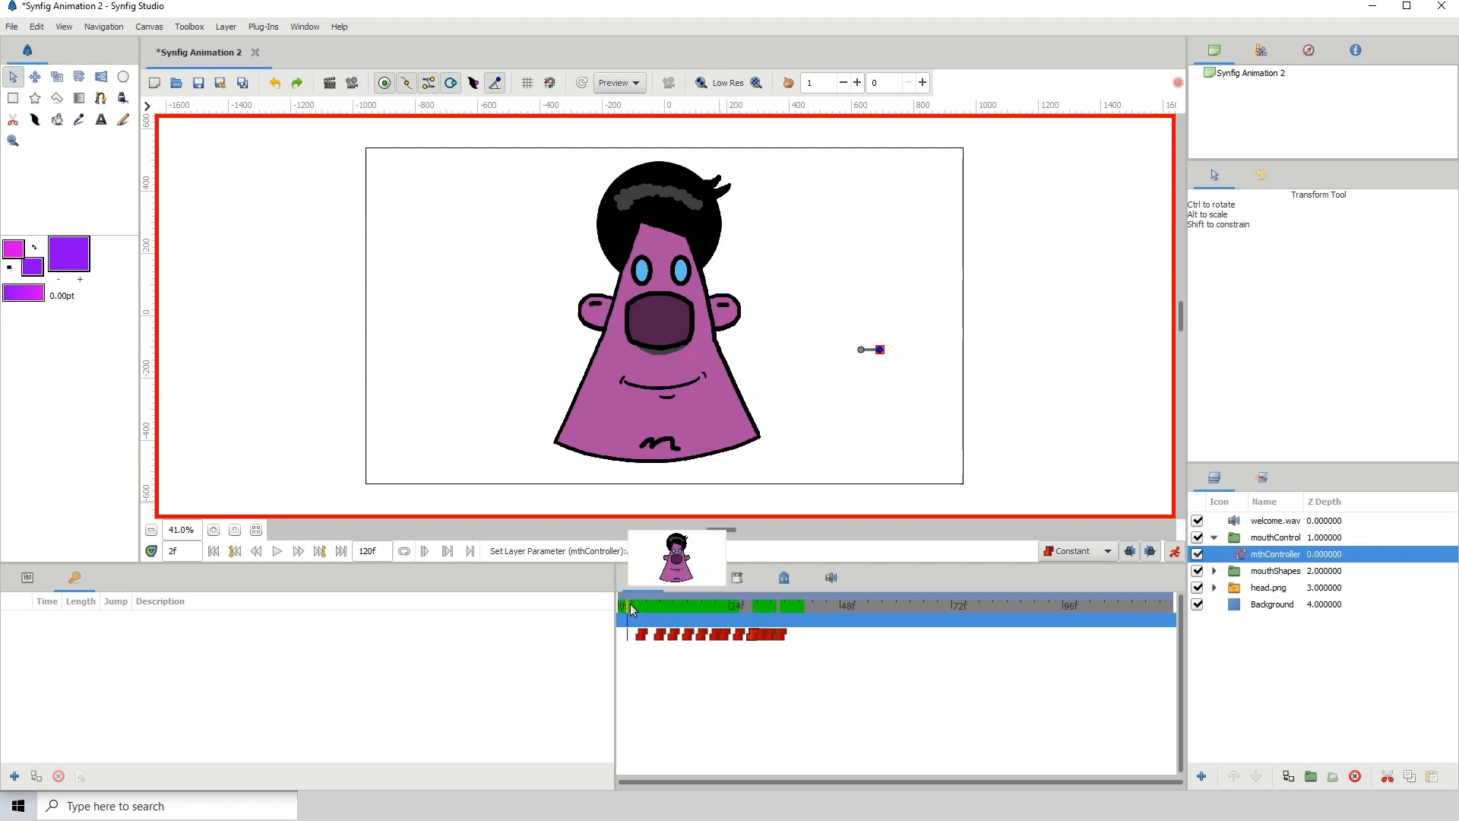
{"action": "key", "text": "space"}
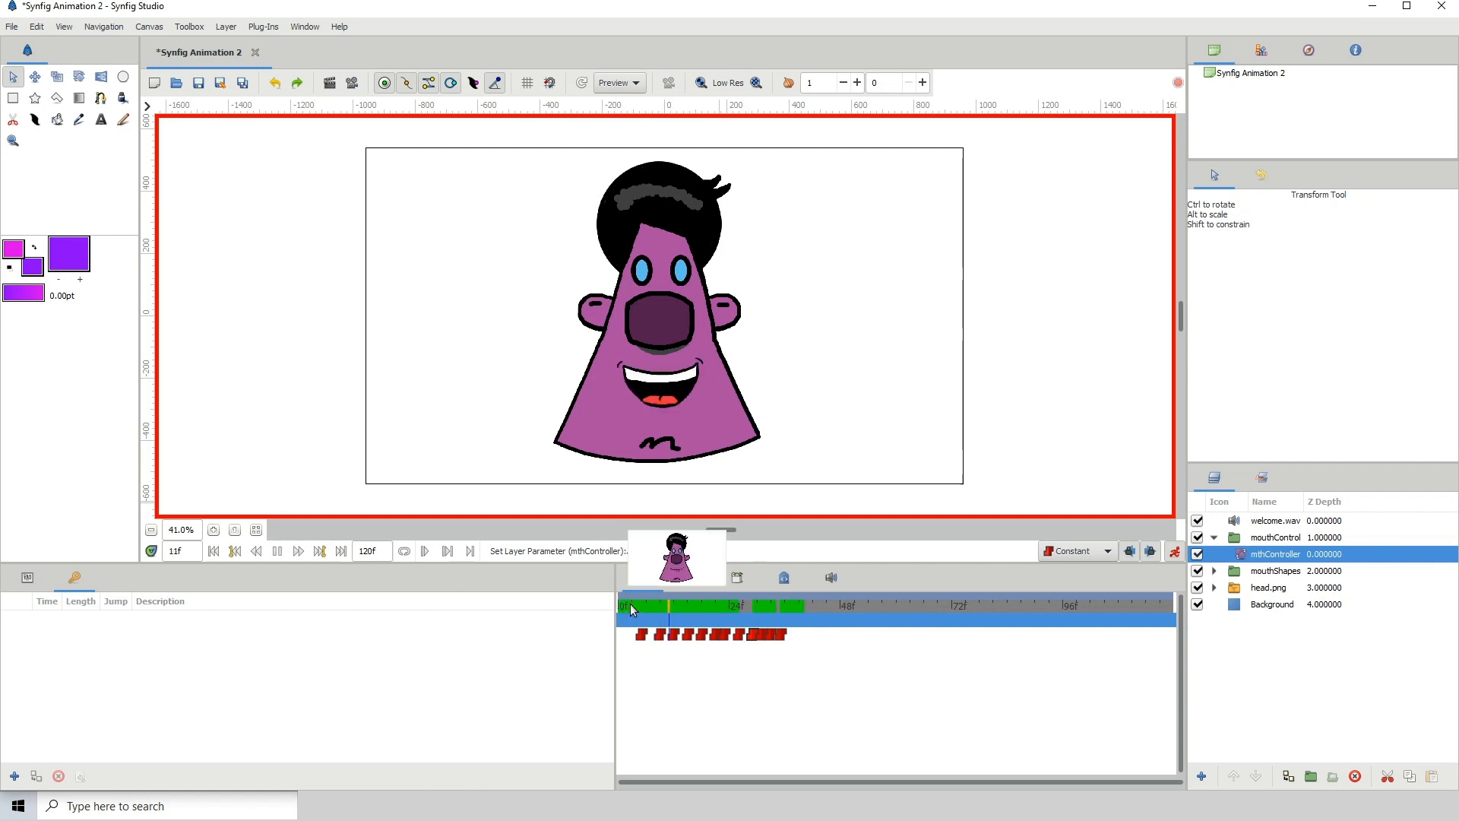
{"action": "key", "text": "space"}
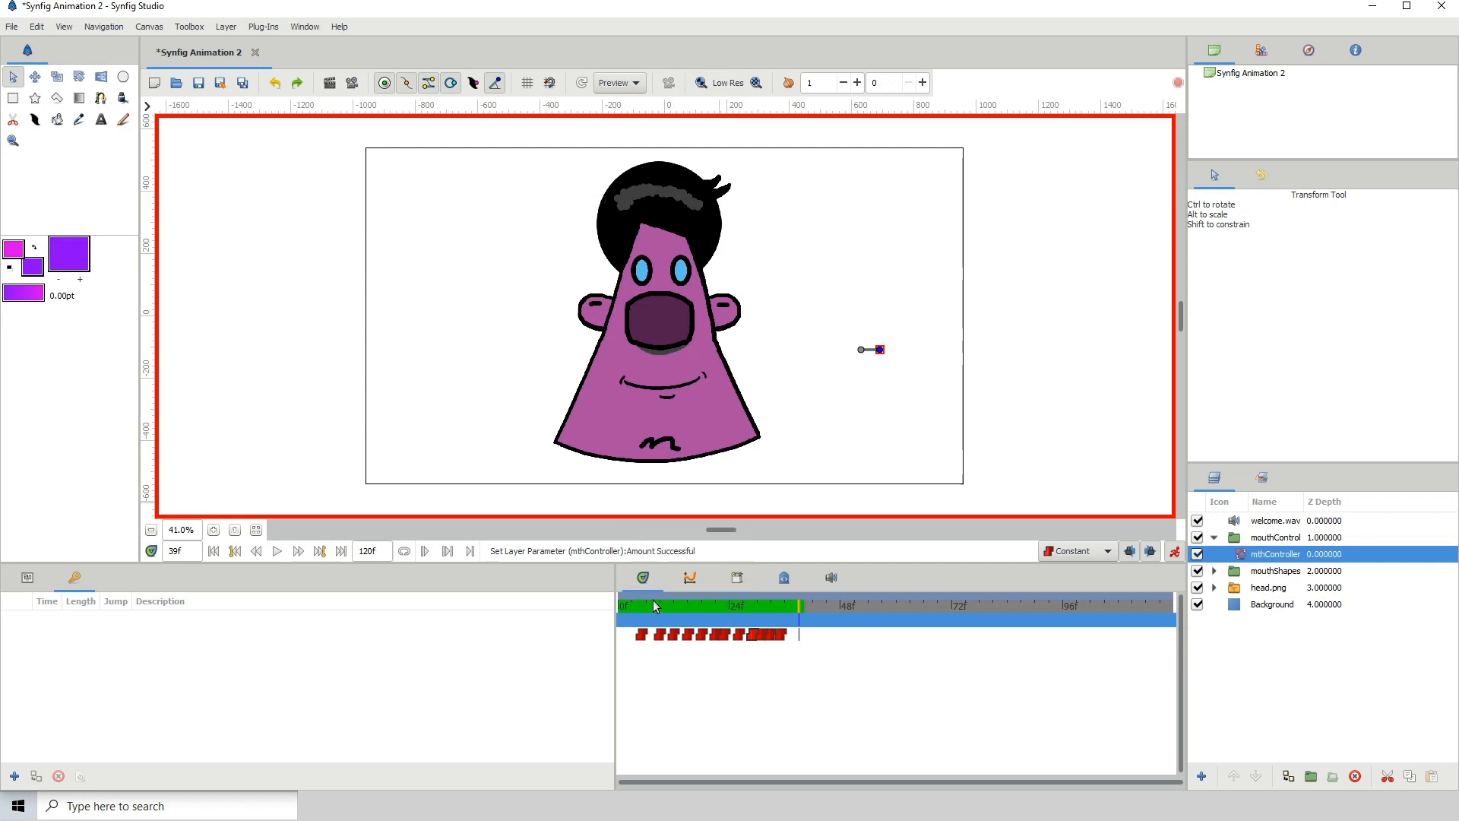
{"action": "left_click", "coordinate": [627, 606]}
{"action": "key", "text": "space"}
Check the waveform near frame 38, and at frame 39 rotate the mthController handle left and slightly down for the narrow oval mouth
{"action": "left_click_drag", "start_coordinate": [768, 603], "coordinate": [793, 606]}
{"action": "left_click", "coordinate": [831, 576]}
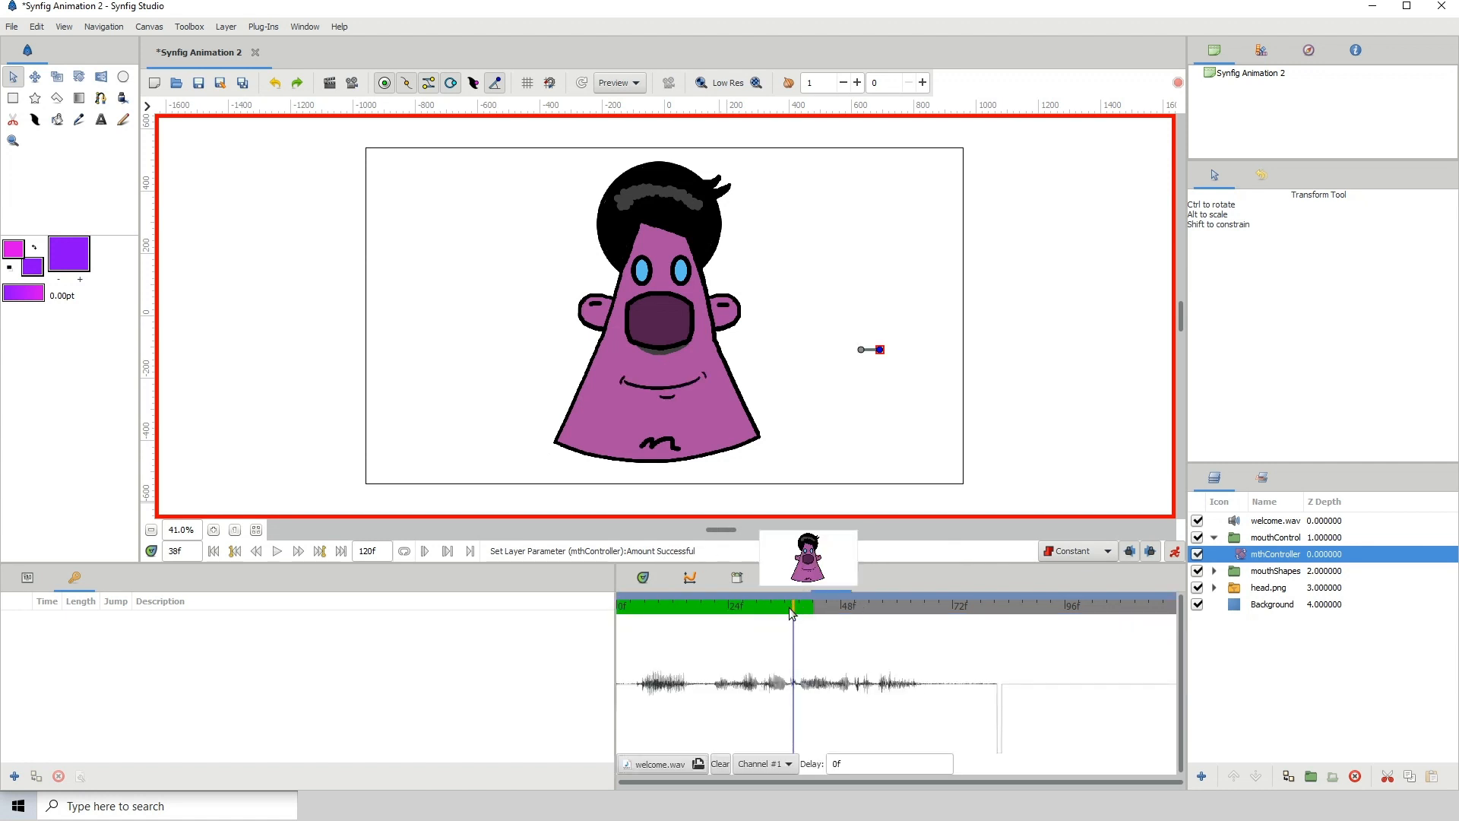
{"action": "left_click_drag", "start_coordinate": [792, 608], "coordinate": [800, 608]}
{"action": "left_click", "coordinate": [654, 579]}
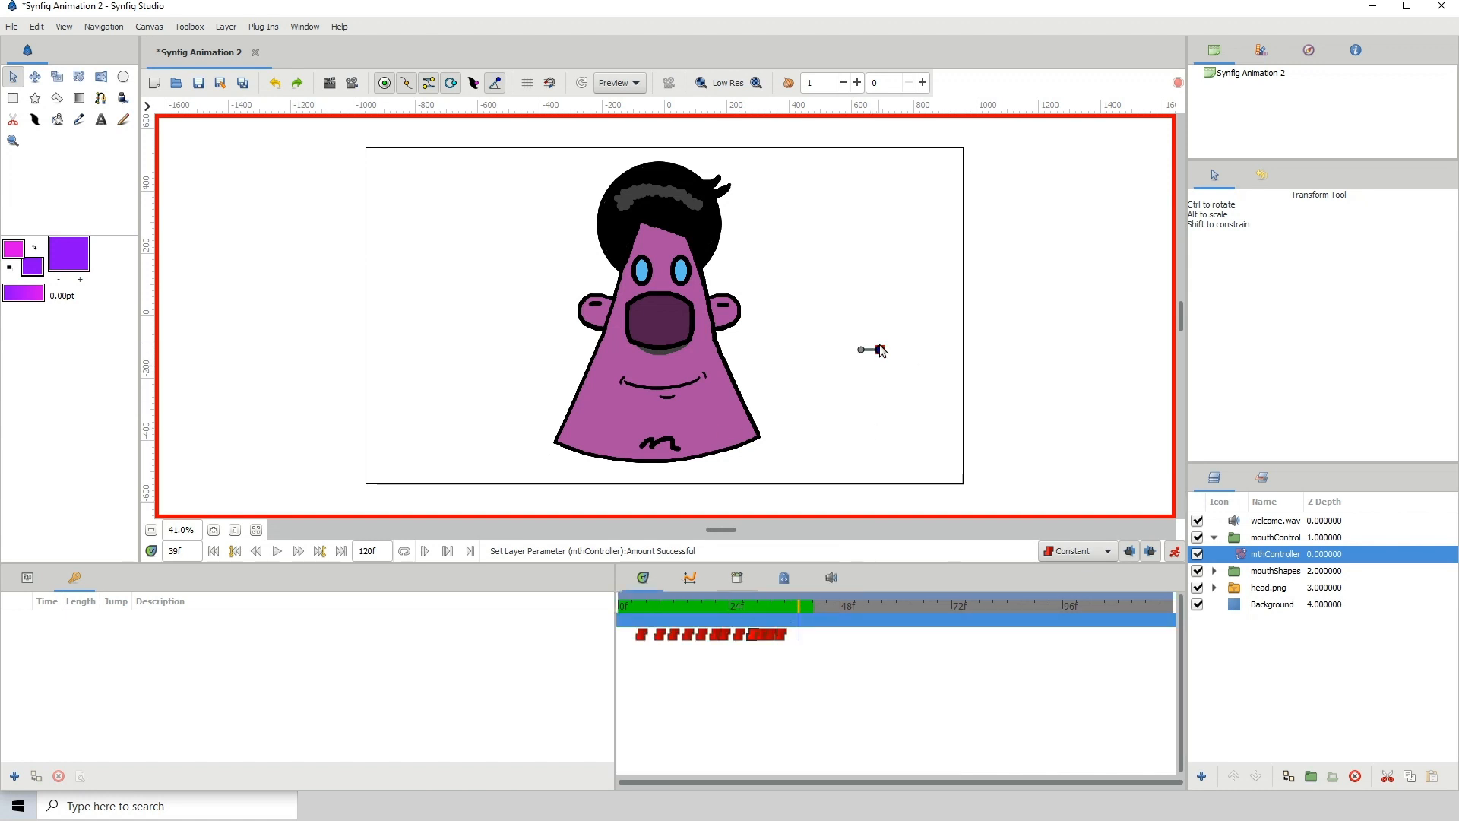
{"action": "left_click_drag", "start_coordinate": [879, 350], "coordinate": [845, 357]}
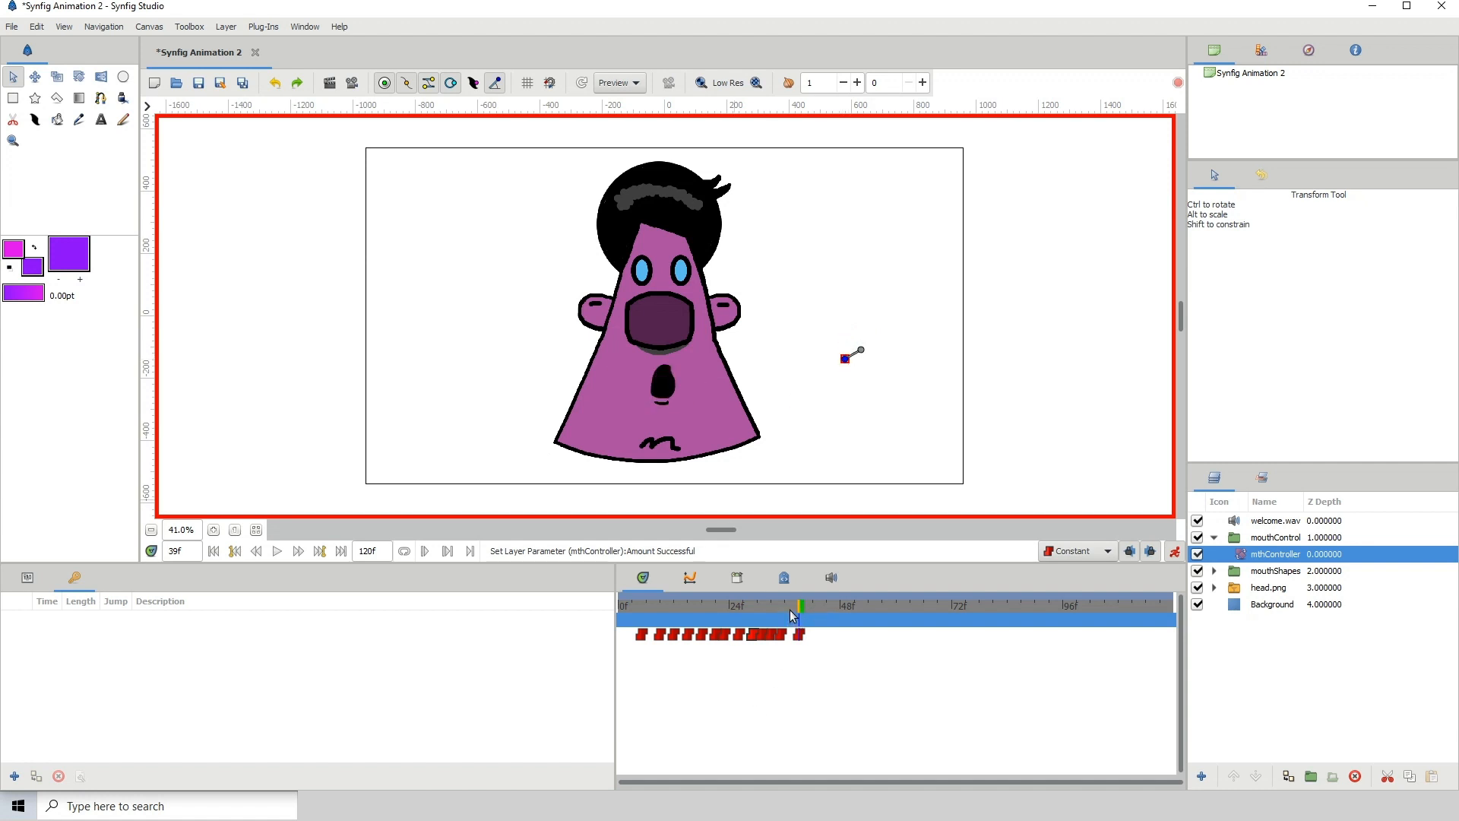
{"action": "mouse_move", "coordinate": [790, 610]}
{"action": "left_mouse_down"}
{"action": "mouse_move", "coordinate": [687, 617]}
{"action": "mouse_move", "coordinate": [856, 611]}
{"action": "mouse_move", "coordinate": [662, 614]}
{"action": "mouse_move", "coordinate": [806, 598]}
{"action": "left_mouse_up"}
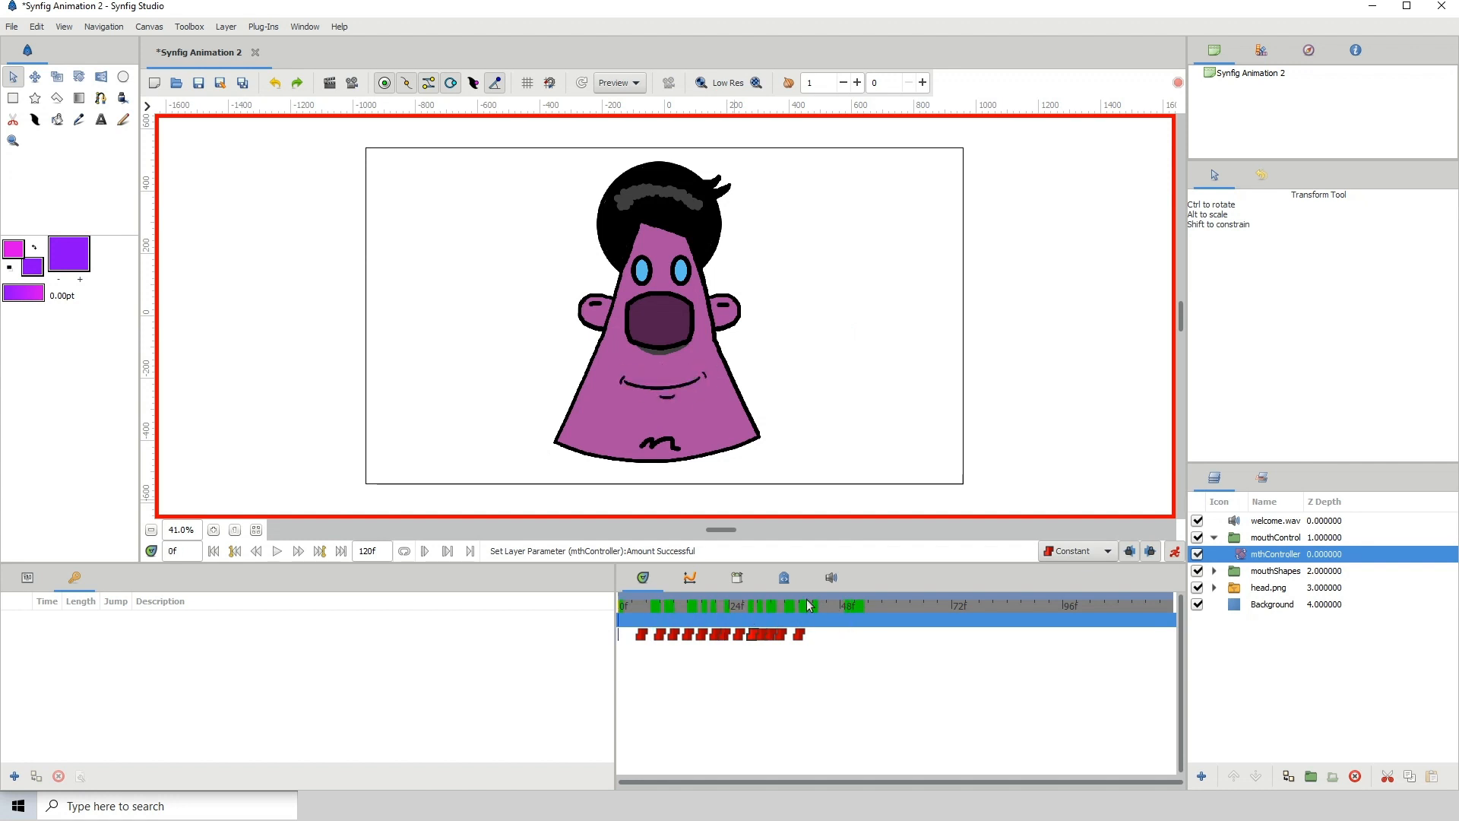
Replay the audio from the start to find the next sound change, and keyframe the mthController handle right at frame 46 for the closed mouth
{"action": "left_click", "coordinate": [666, 84]}
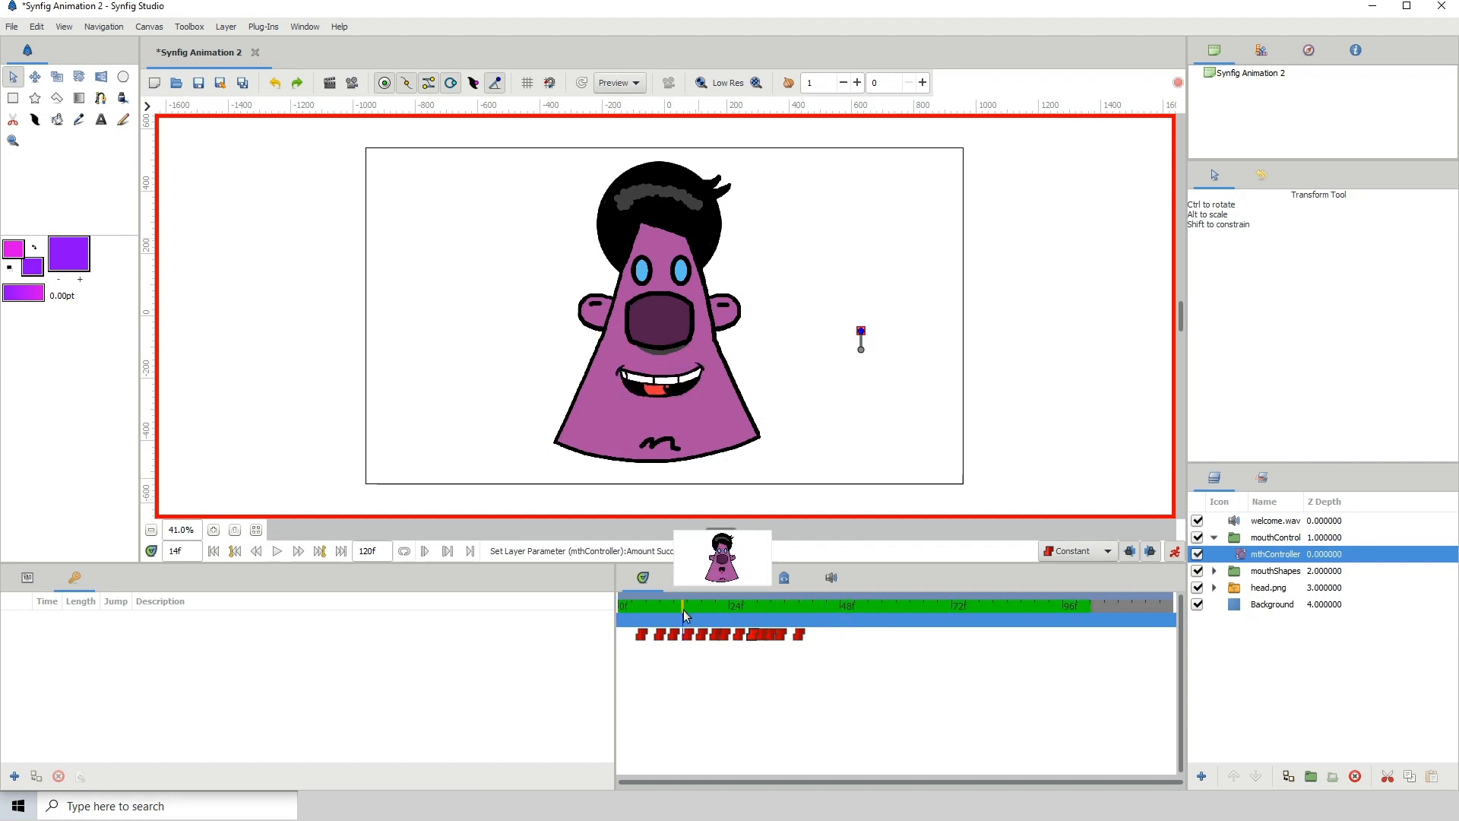
{"action": "left_click", "coordinate": [652, 607]}
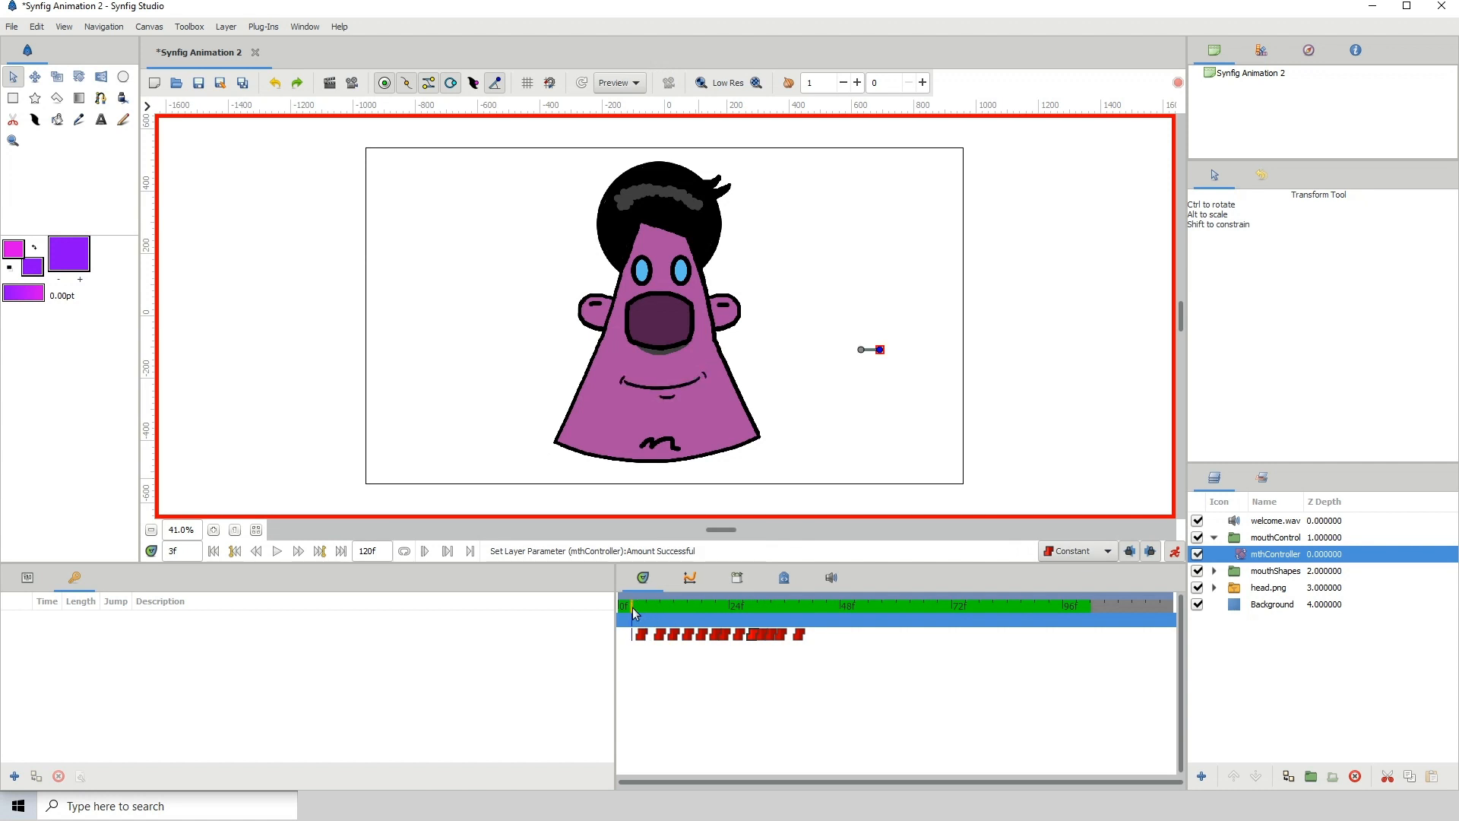
{"action": "key", "text": "space"}
{"action": "key", "text": "space"}
{"action": "left_click", "coordinate": [632, 608]}
{"action": "key", "text": "space"}
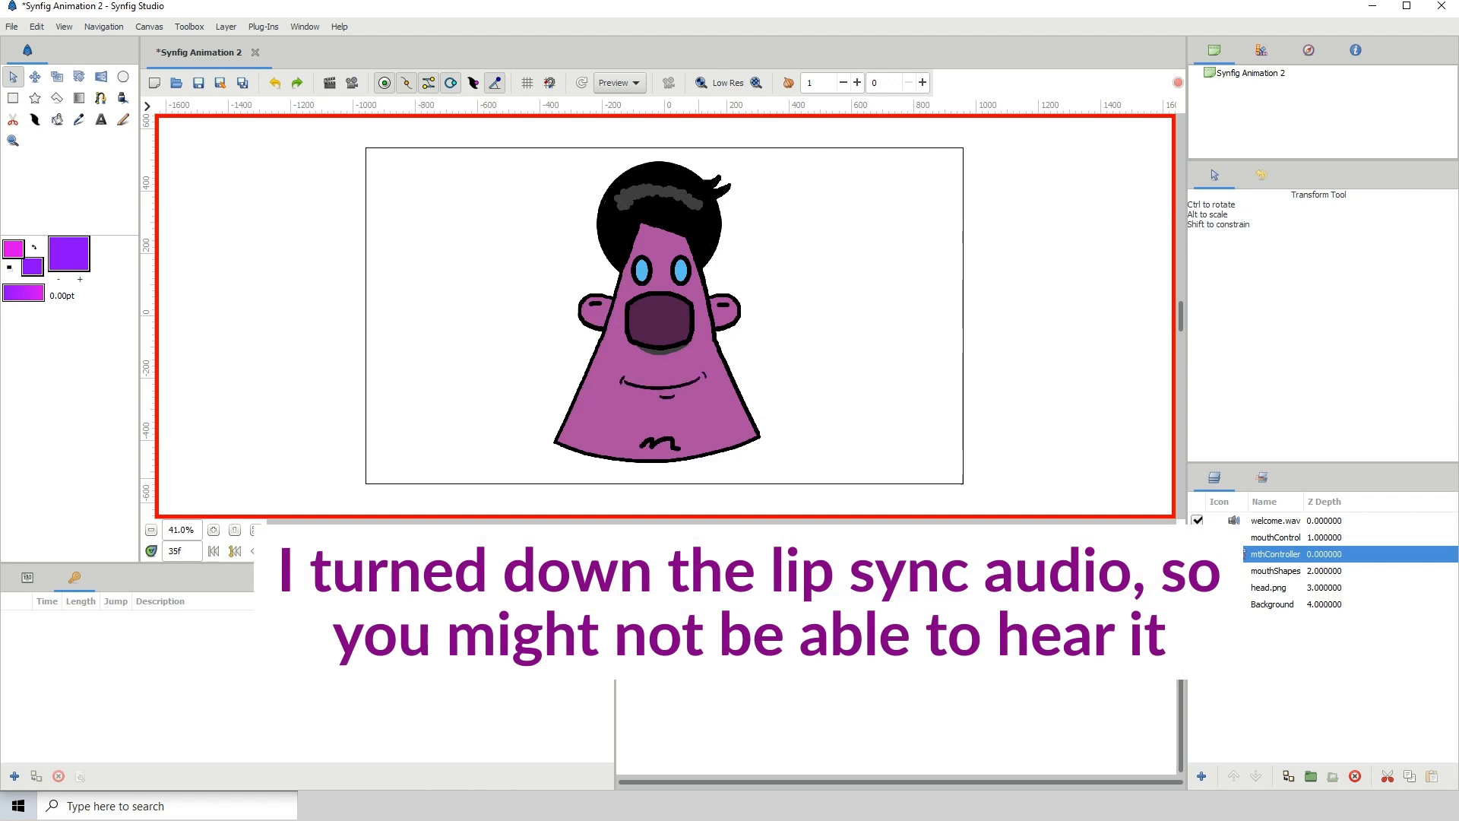
{"action": "key", "text": "space"}
{"action": "key", "text": "space"}
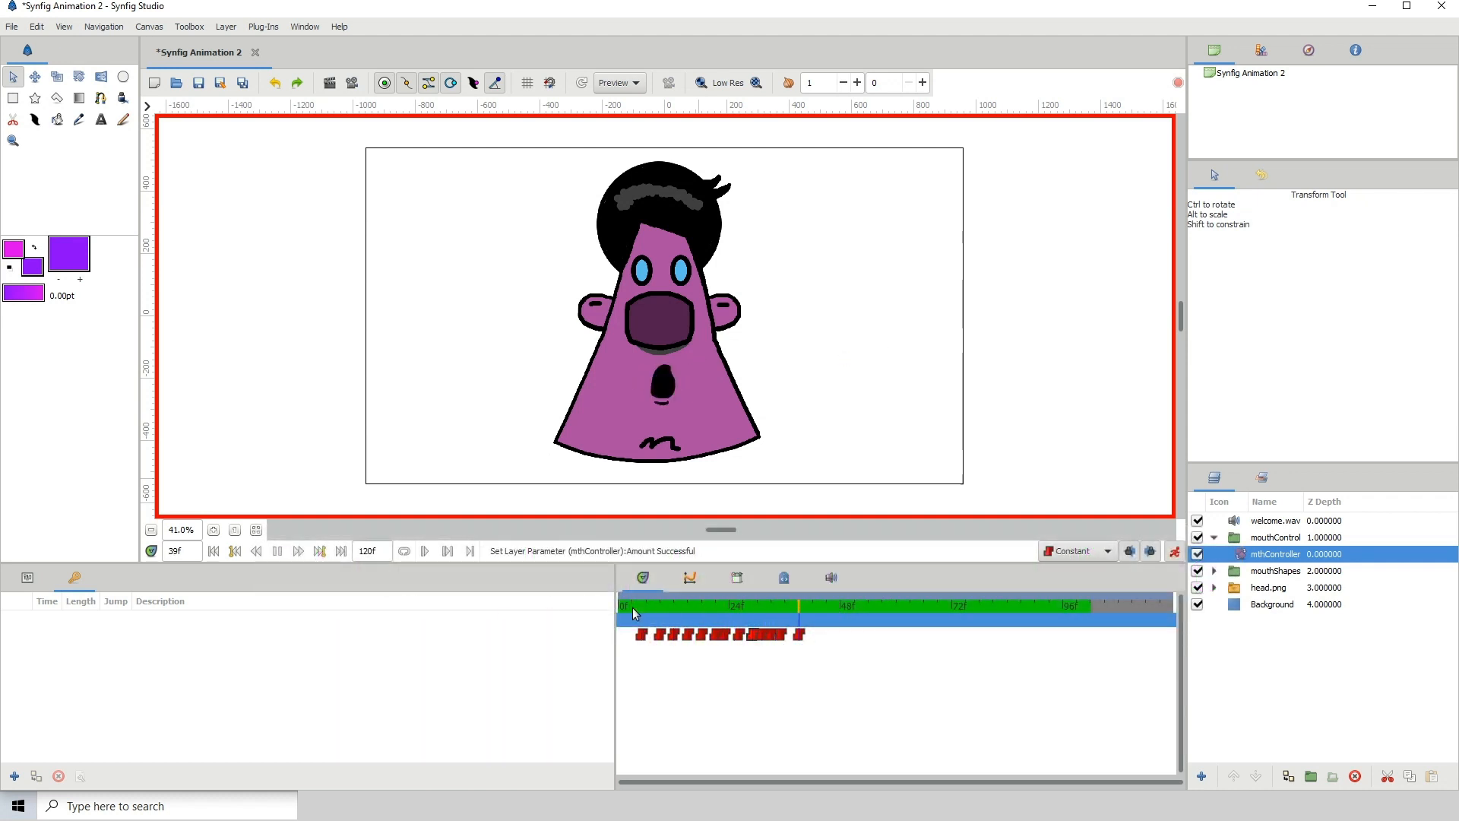
{"action": "key", "text": "space"}
{"action": "left_click_drag", "start_coordinate": [857, 335], "coordinate": [883, 346]}
After replaying, move the closed-mouth waypoint from frame 46 to 43, and at frame 46 rotate the mthController handle to the lower left for the wide-open smile
{"action": "left_click_drag", "start_coordinate": [810, 608], "coordinate": [687, 608]}
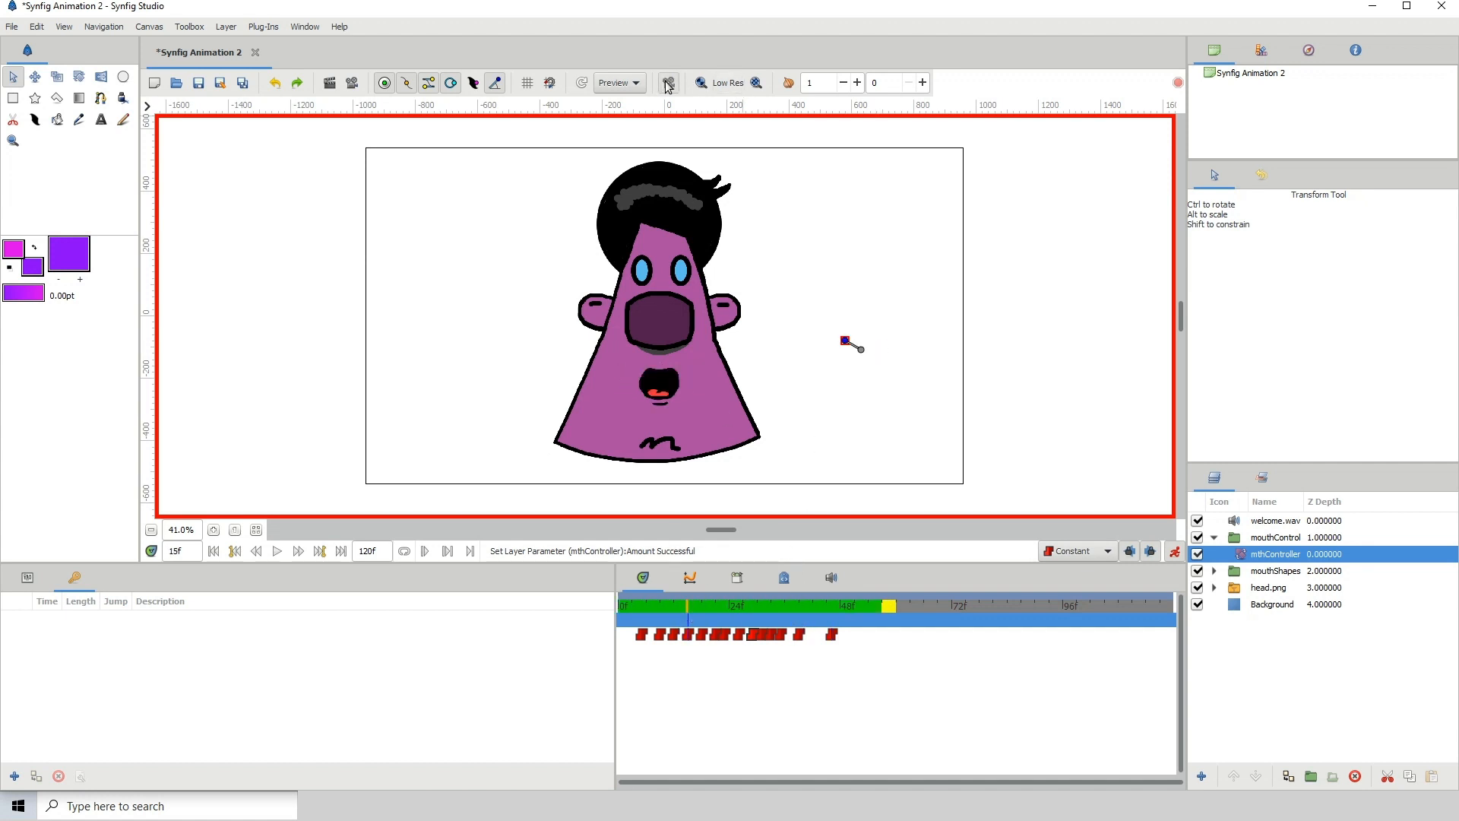
{"action": "left_click_drag", "start_coordinate": [685, 608], "coordinate": [669, 608]}
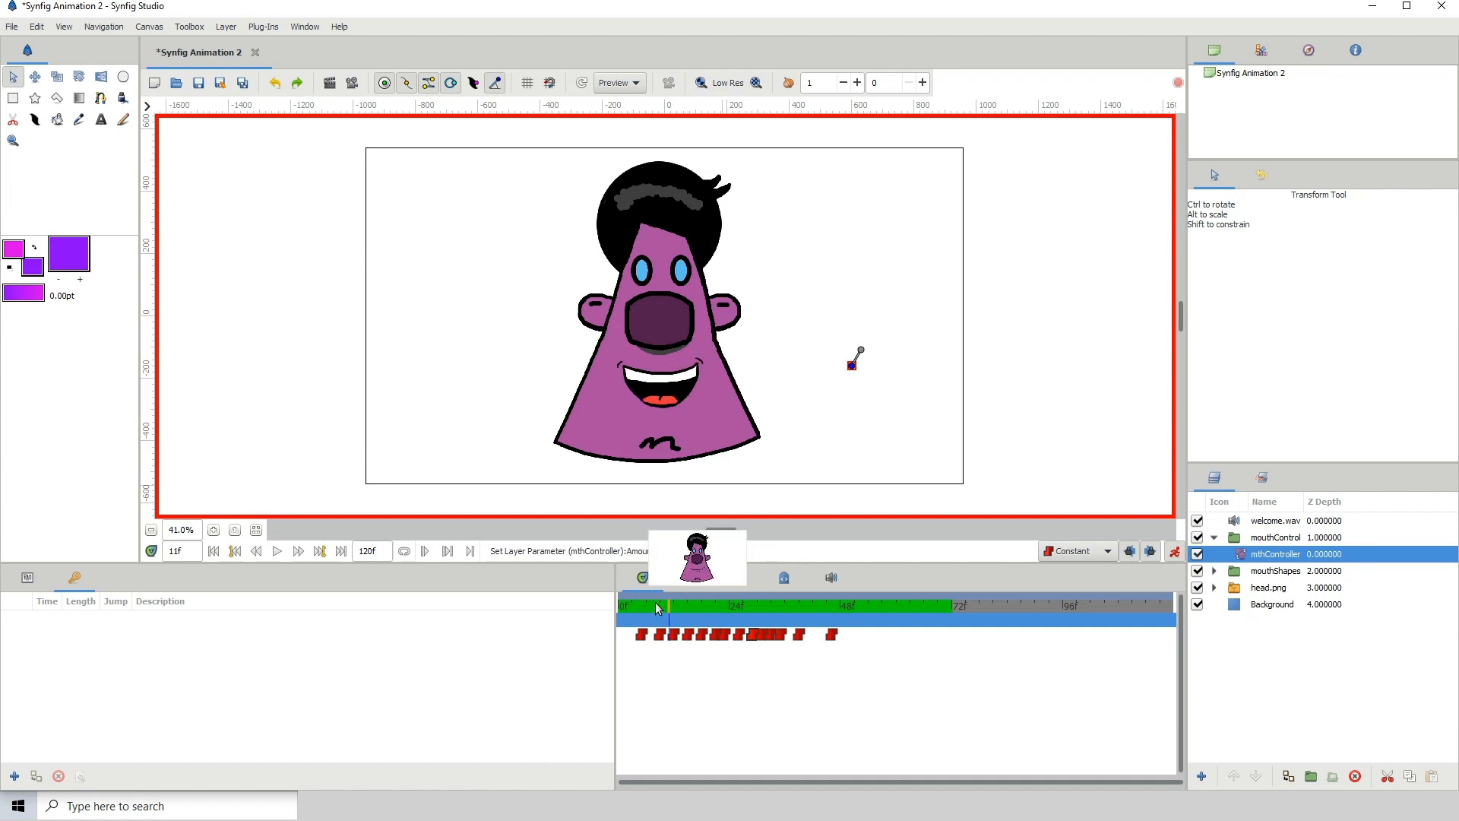
{"action": "left_click", "coordinate": [657, 608]}
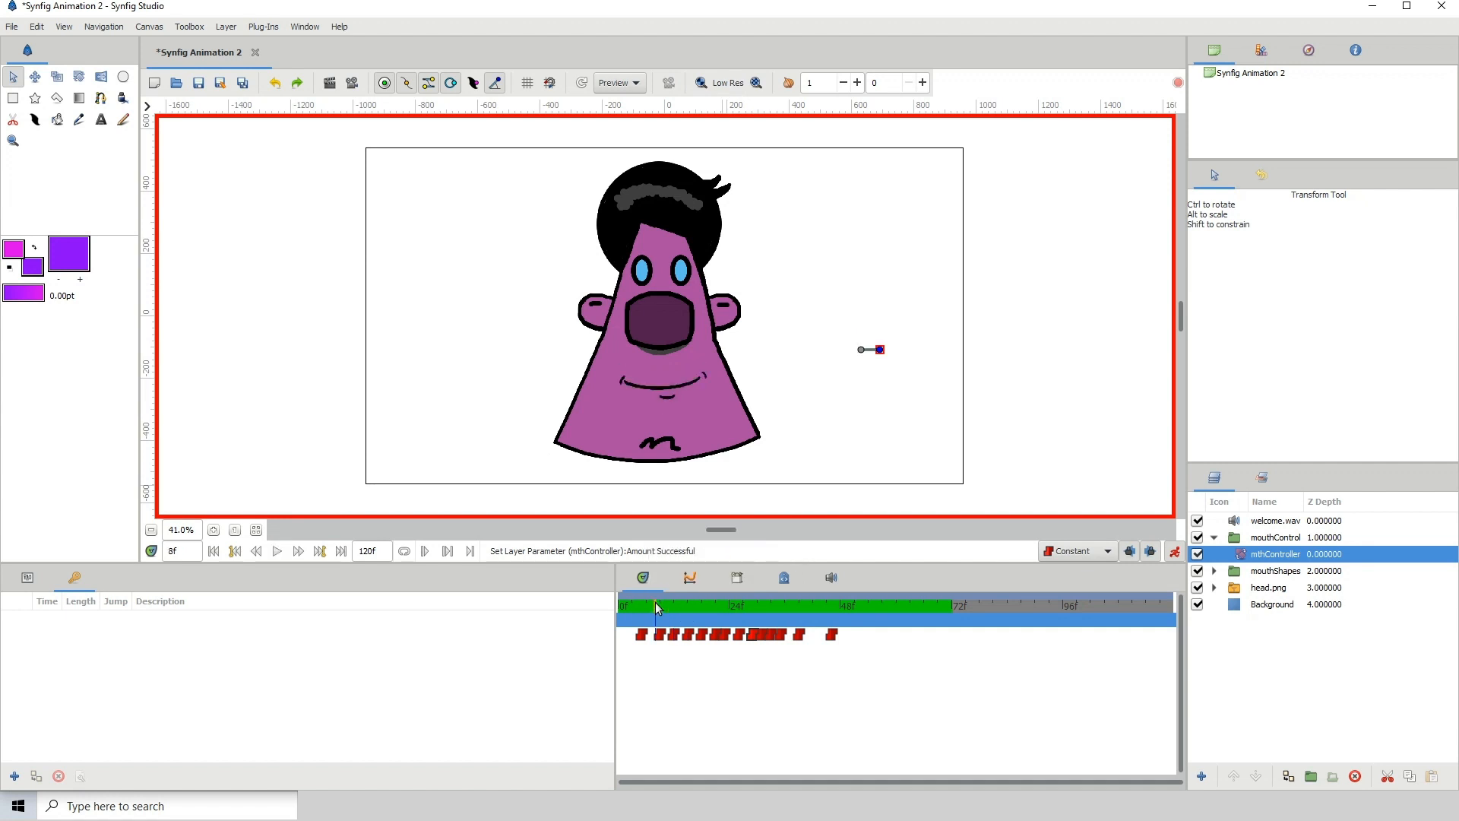
{"action": "key", "text": "space"}
{"action": "key", "text": "space"}
{"action": "left_click_drag", "start_coordinate": [830, 638], "coordinate": [814, 641]}
{"action": "left_click_drag", "start_coordinate": [880, 350], "coordinate": [850, 364]}
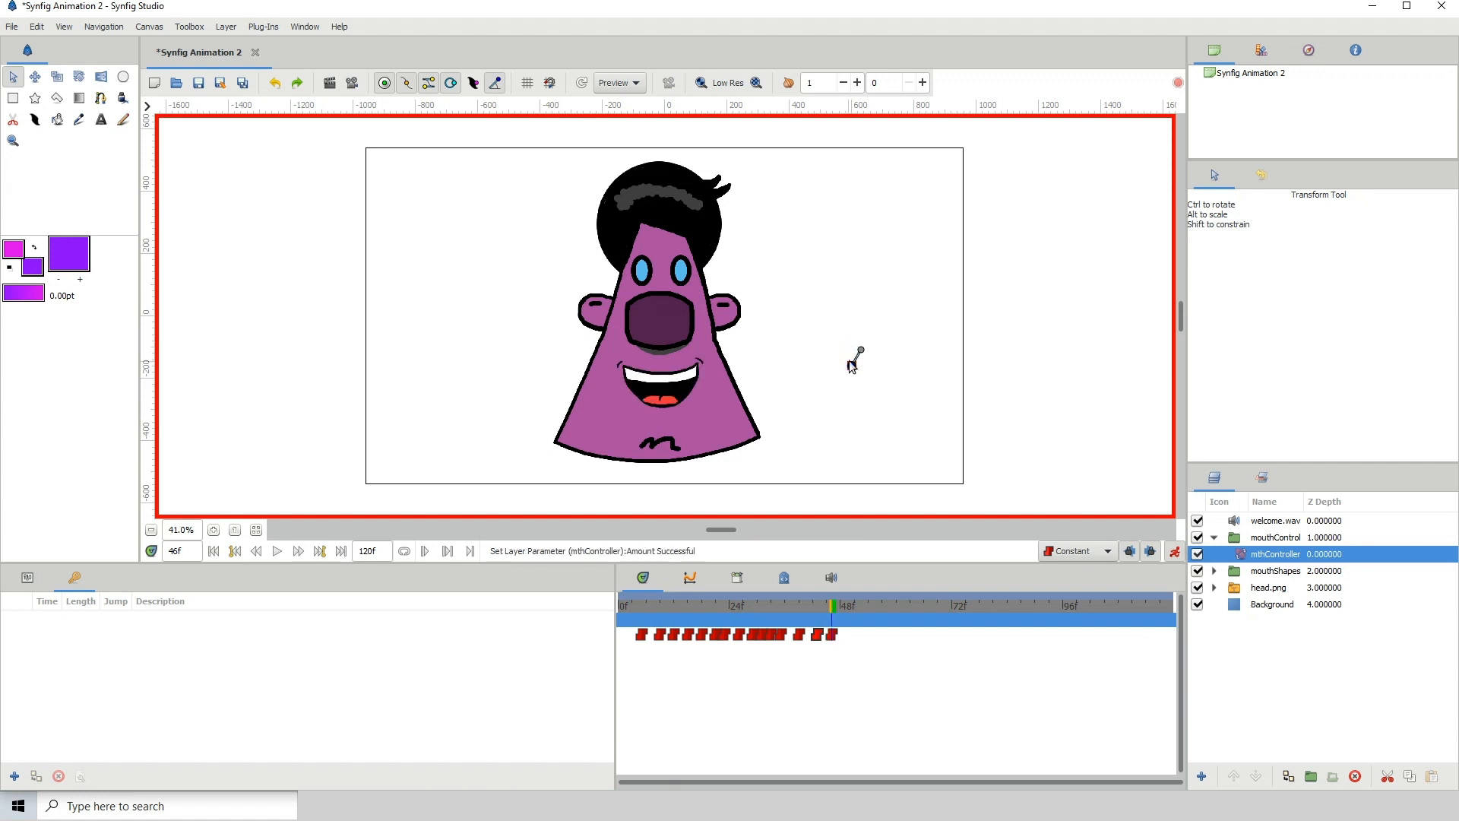
Replay from the start to locate the next sound, and at frame 49 rotate the mthController handle left and slightly down for the narrow oval mouth
{"action": "left_click_drag", "start_coordinate": [809, 600], "coordinate": [581, 604]}
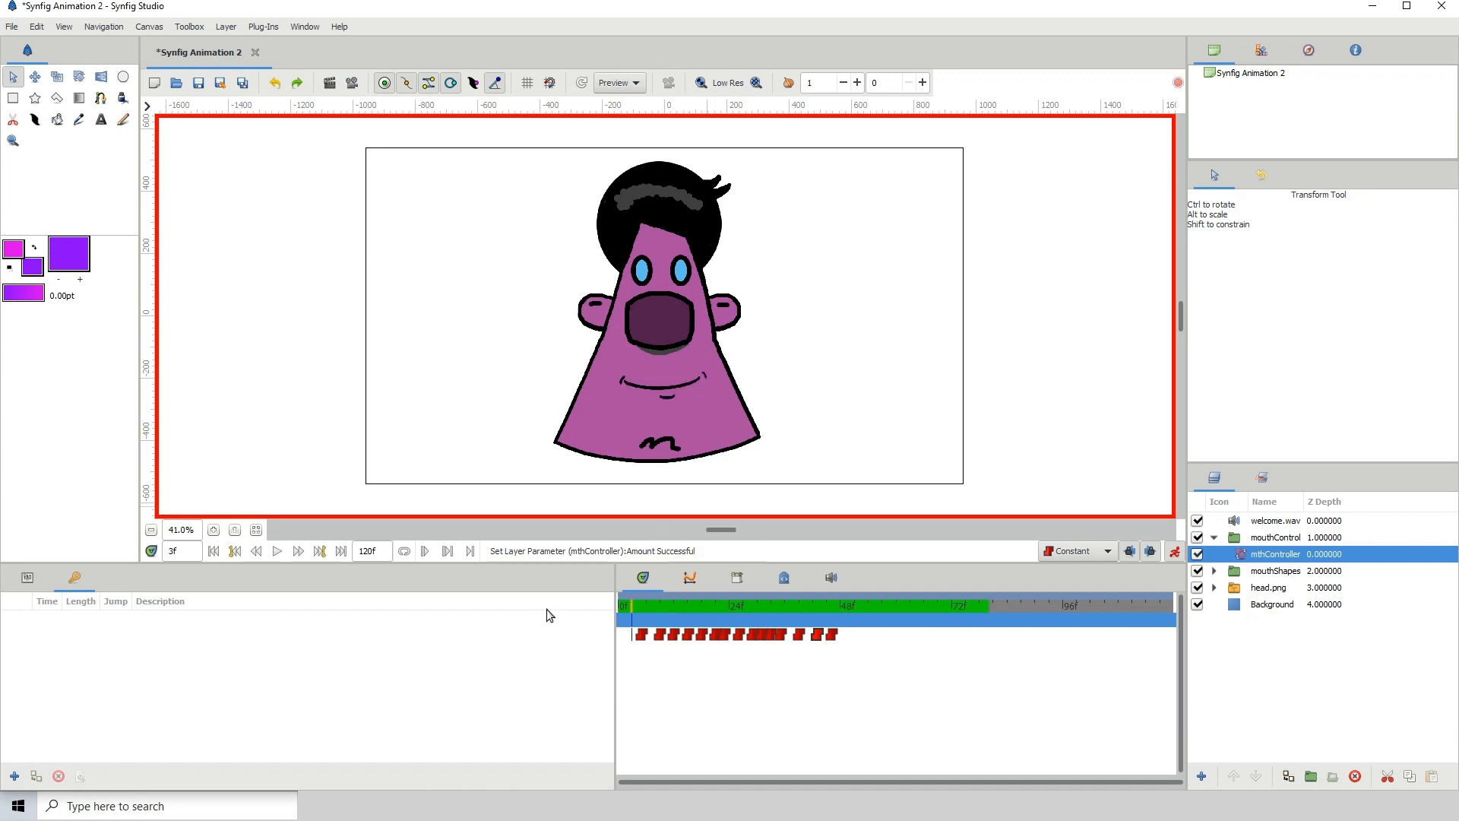
{"action": "key", "text": "space"}
{"action": "key", "text": "space"}
{"action": "left_click", "coordinate": [635, 607]}
{"action": "key", "text": "space"}
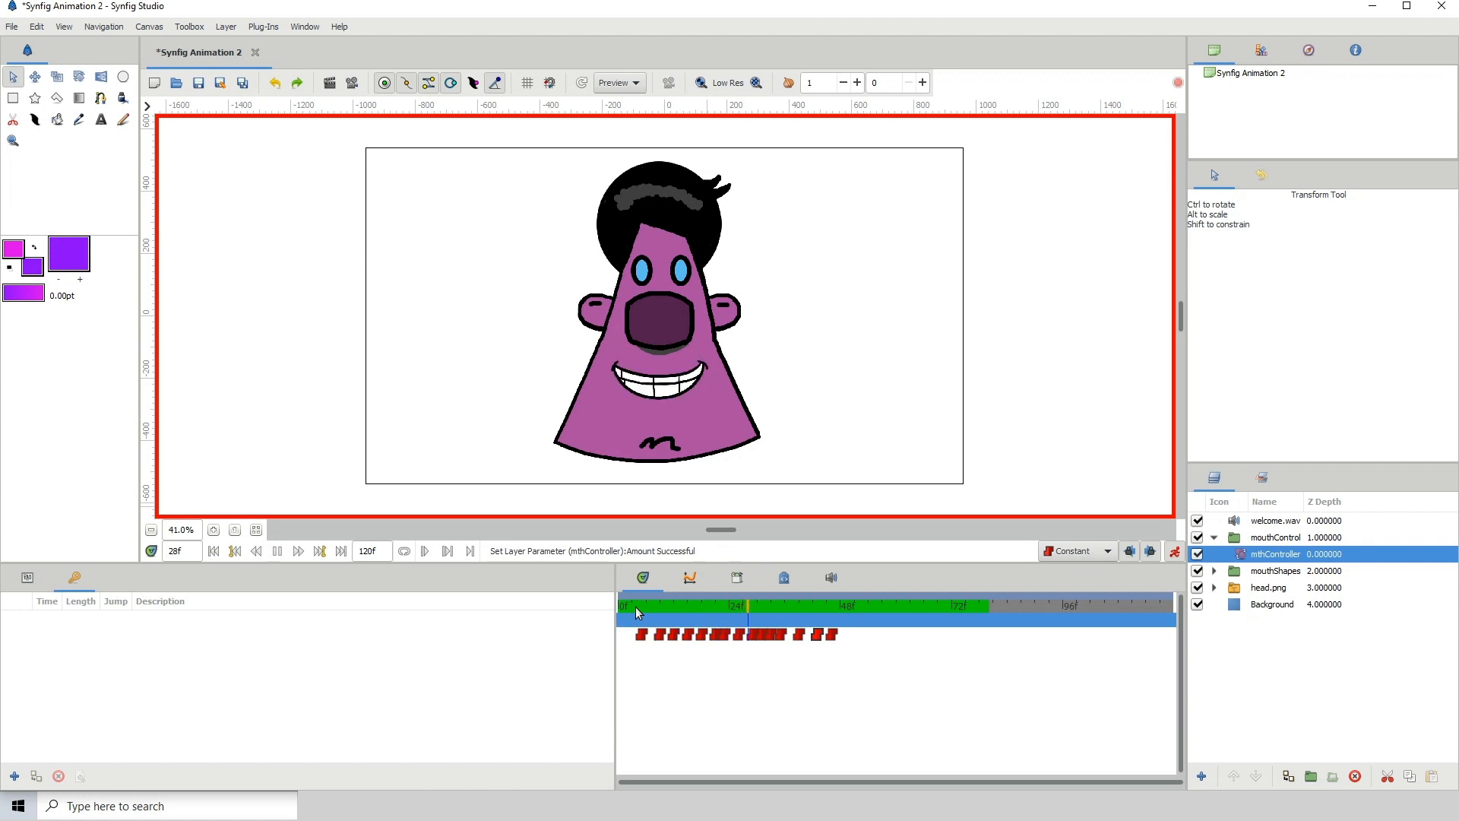
{"action": "key", "text": "space"}
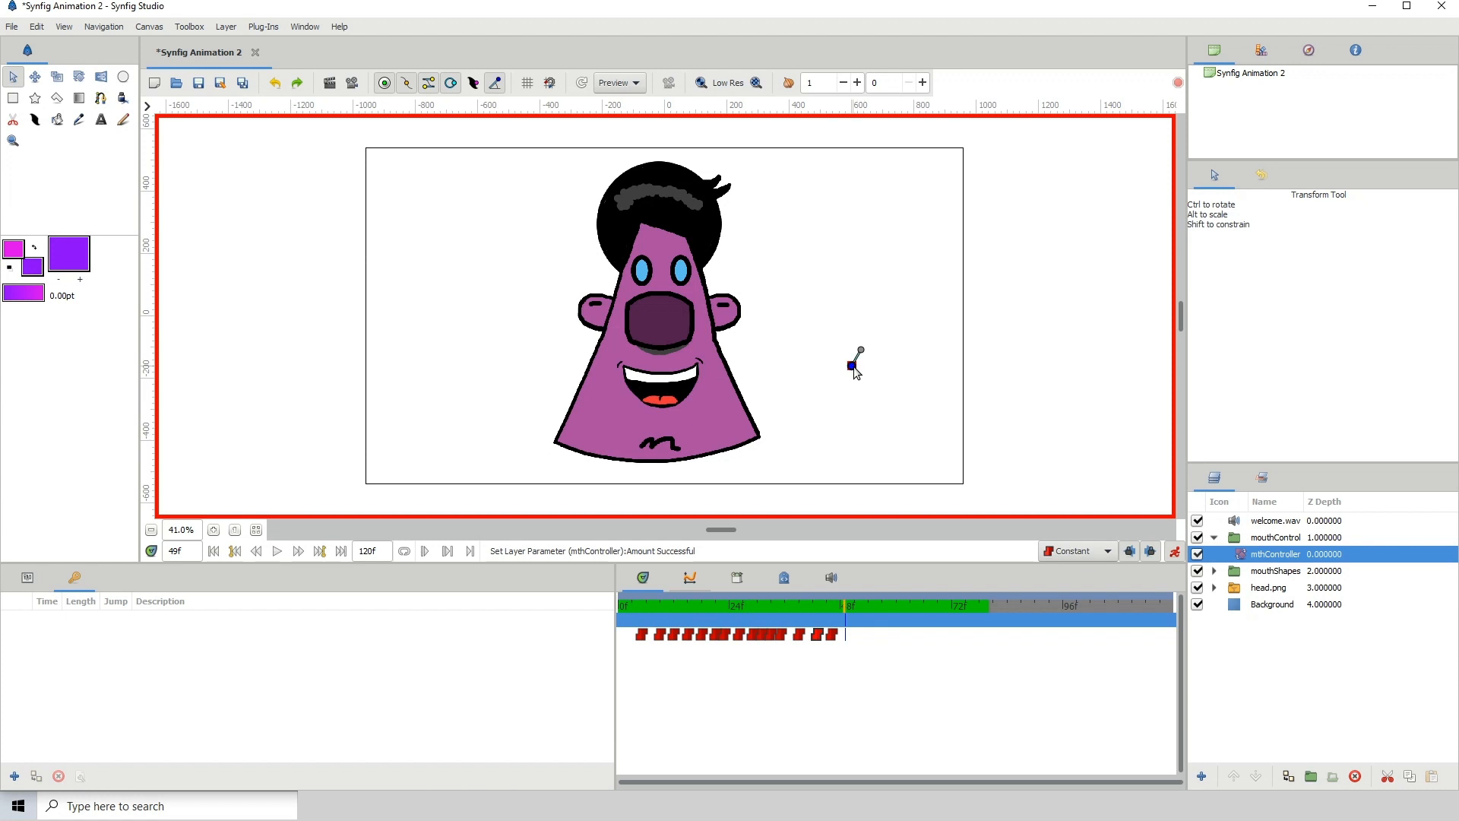
{"action": "left_click_drag", "start_coordinate": [854, 365], "coordinate": [850, 358]}
Replay the animation from the start to check the mouth timing through frame 49 and where the following sound begins
{"action": "left_click", "coordinate": [850, 607]}
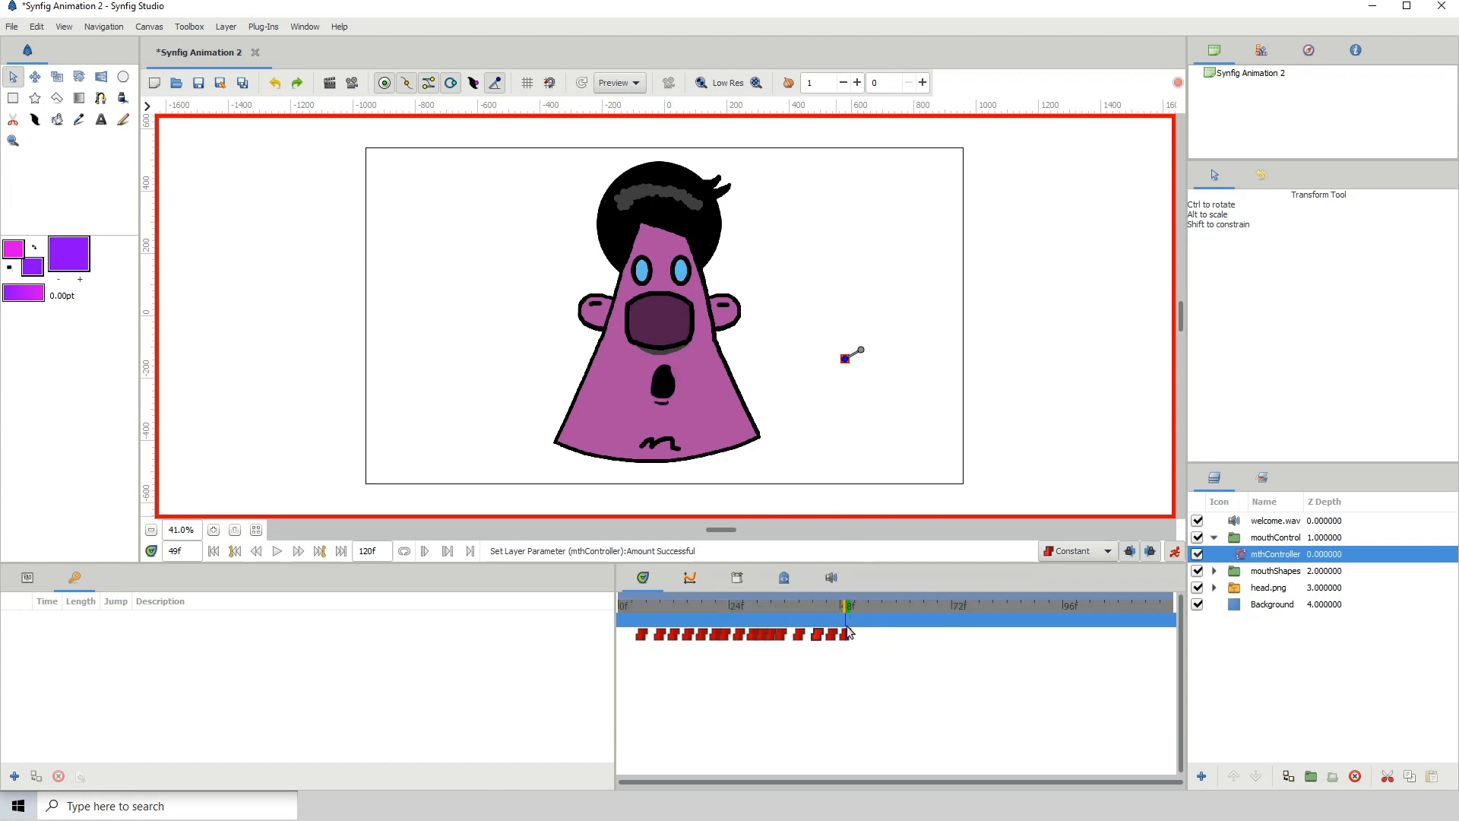
{"action": "left_click_drag", "start_coordinate": [842, 605], "coordinate": [854, 606]}
{"action": "left_click_drag", "start_coordinate": [844, 606], "coordinate": [596, 614]}
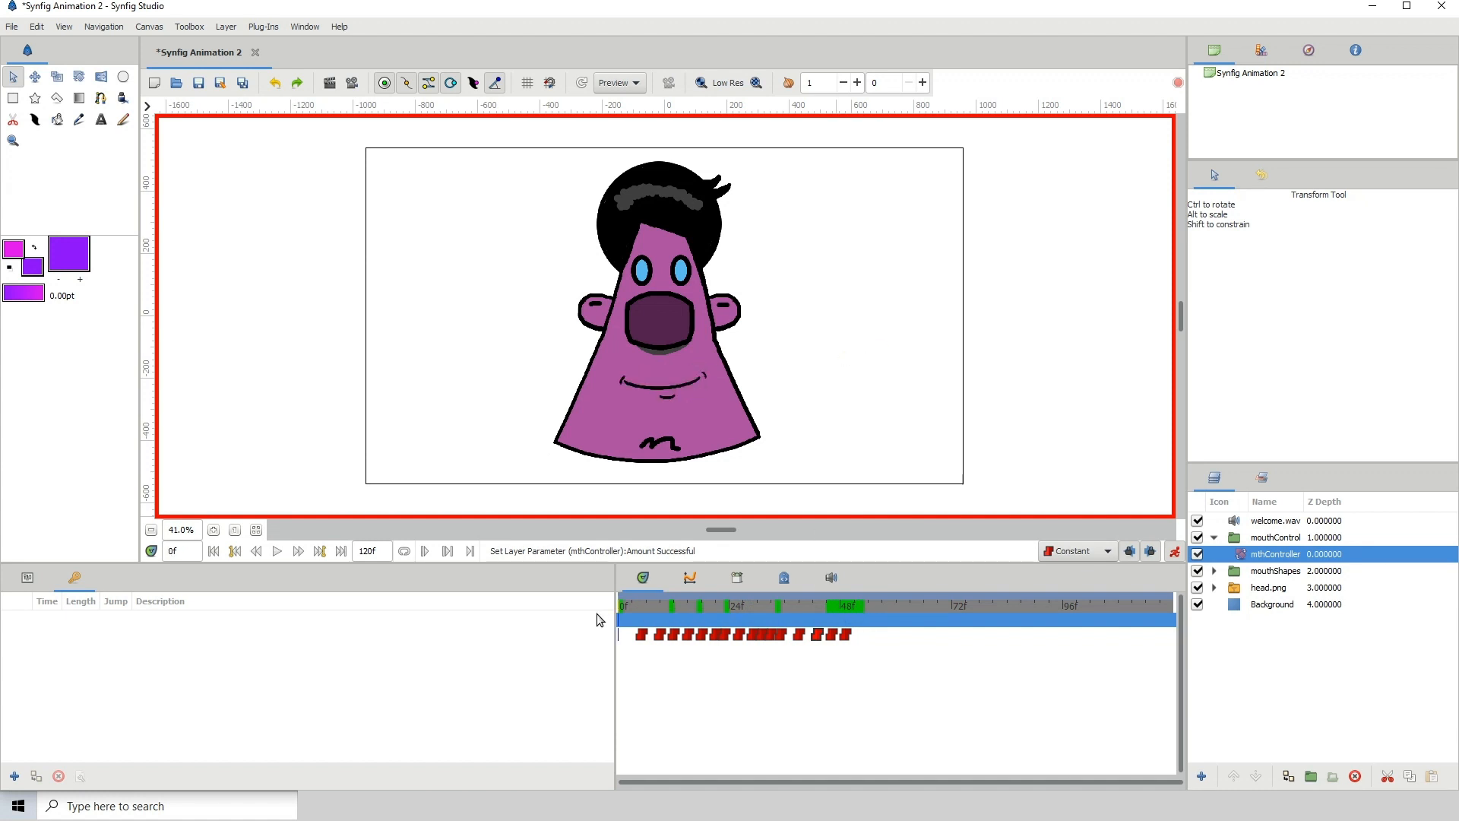
{"action": "key", "text": "space"}
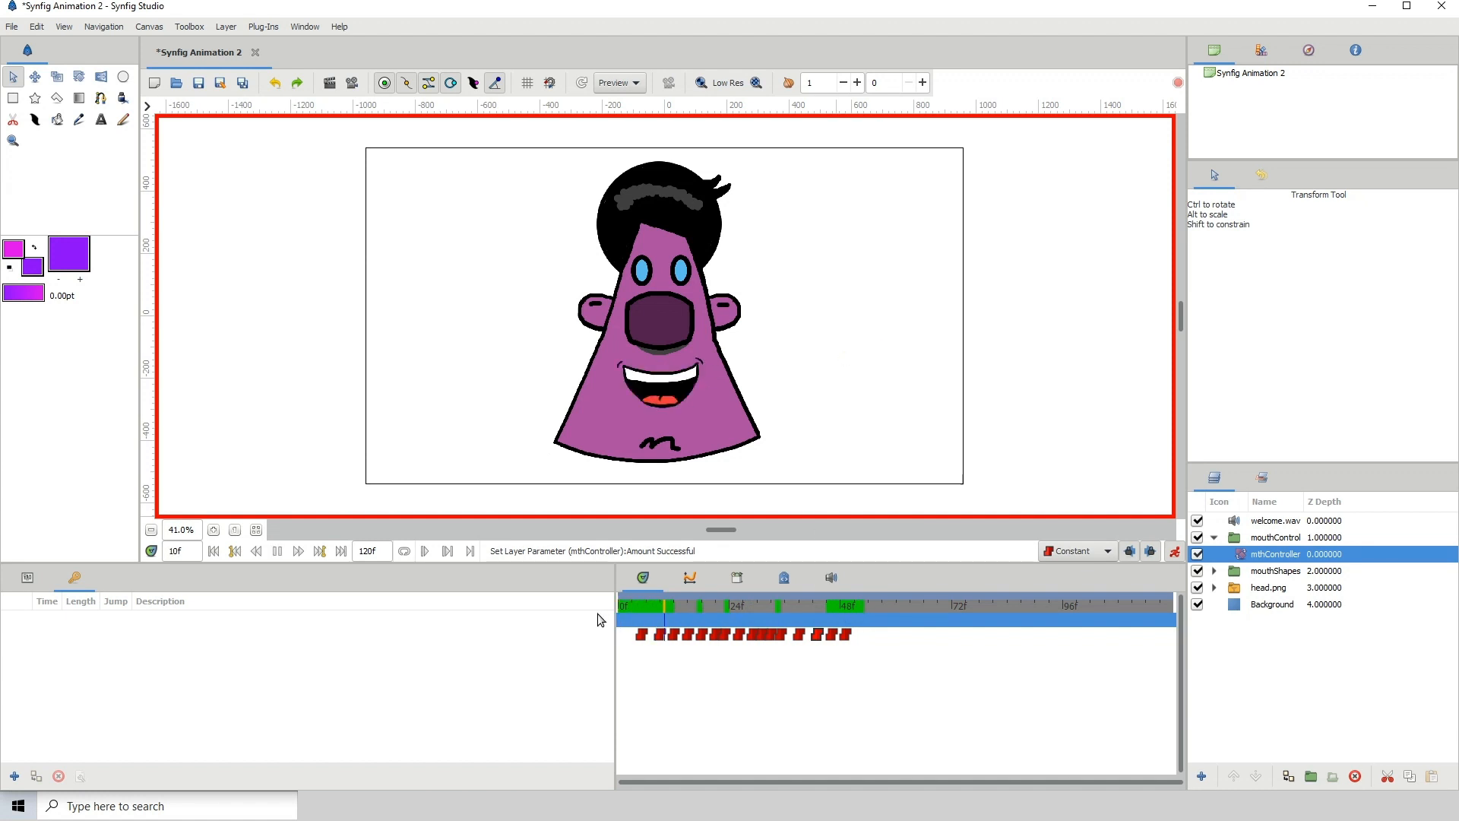
{"action": "key", "text": "space"}
{"action": "left_click", "coordinate": [636, 608]}
{"action": "key", "text": "space"}
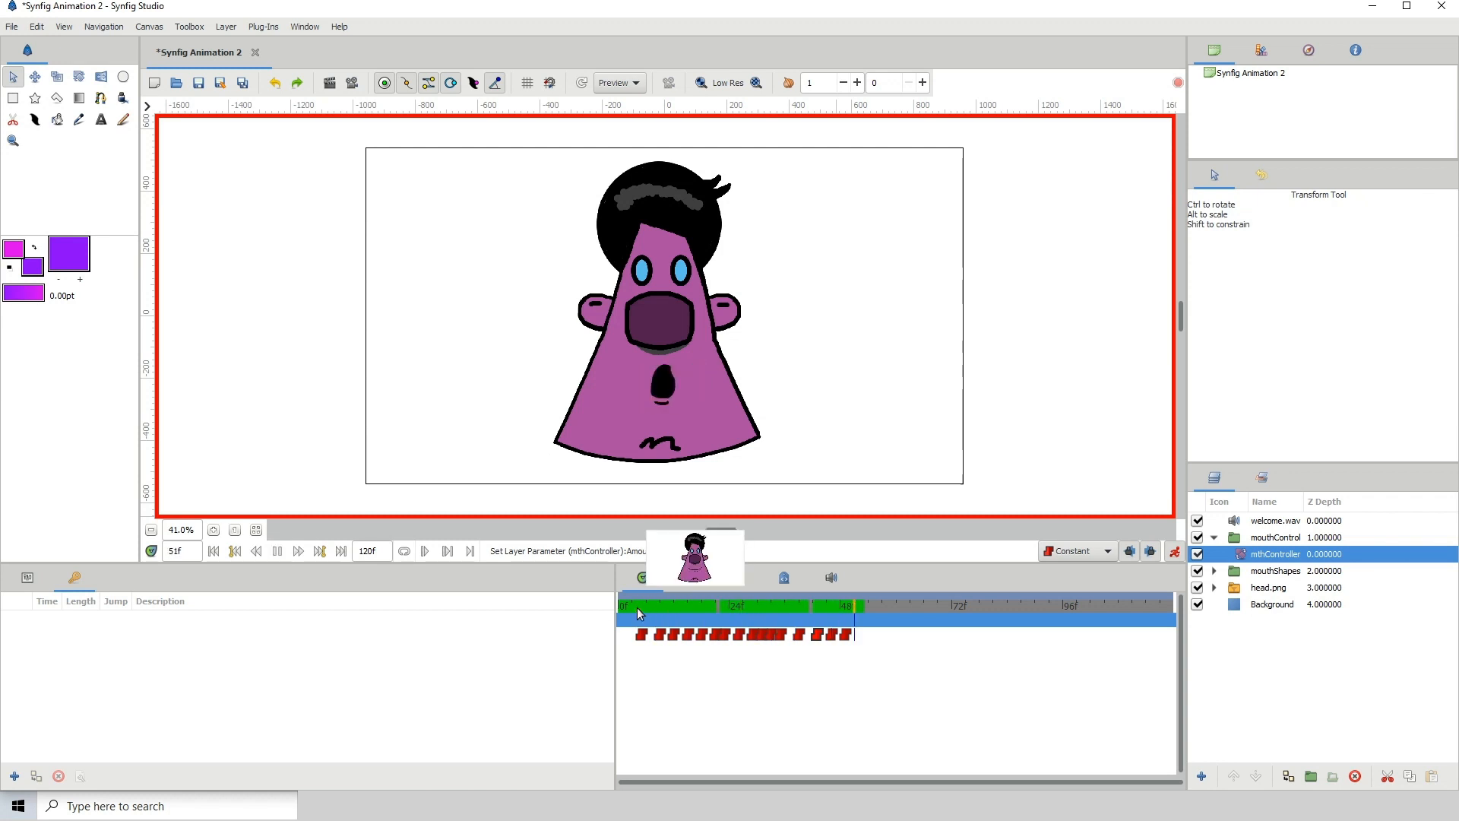
{"action": "key", "text": "space"}
{"action": "key", "text": "space"}
{"action": "key", "text": "space"}
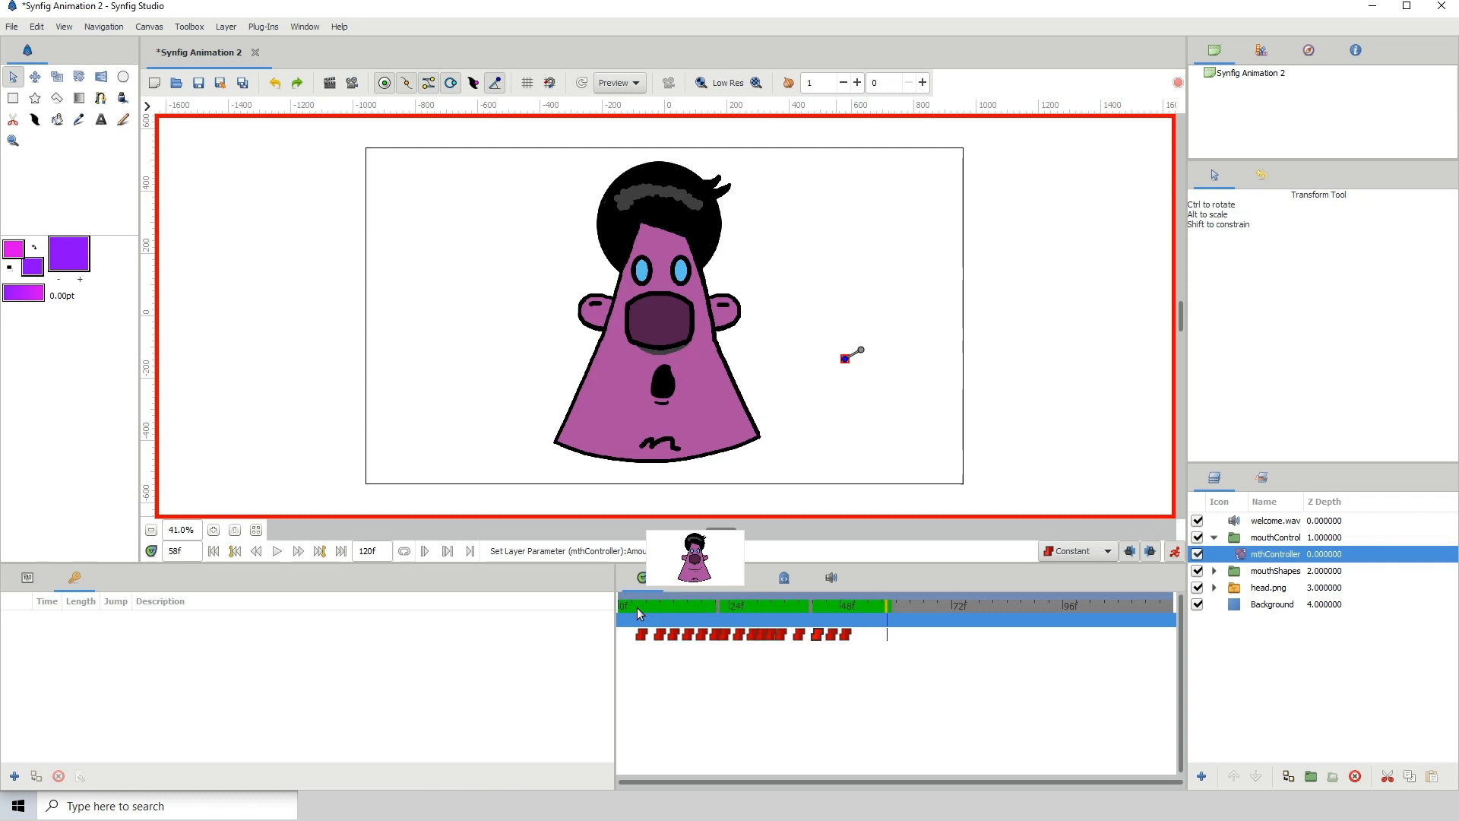
At frame 50, try the rounded open mouth with the mthController handle, and rotate it back to the narrow oval mouth
{"action": "left_click", "coordinate": [849, 606]}
{"action": "left_click", "coordinate": [851, 608]}
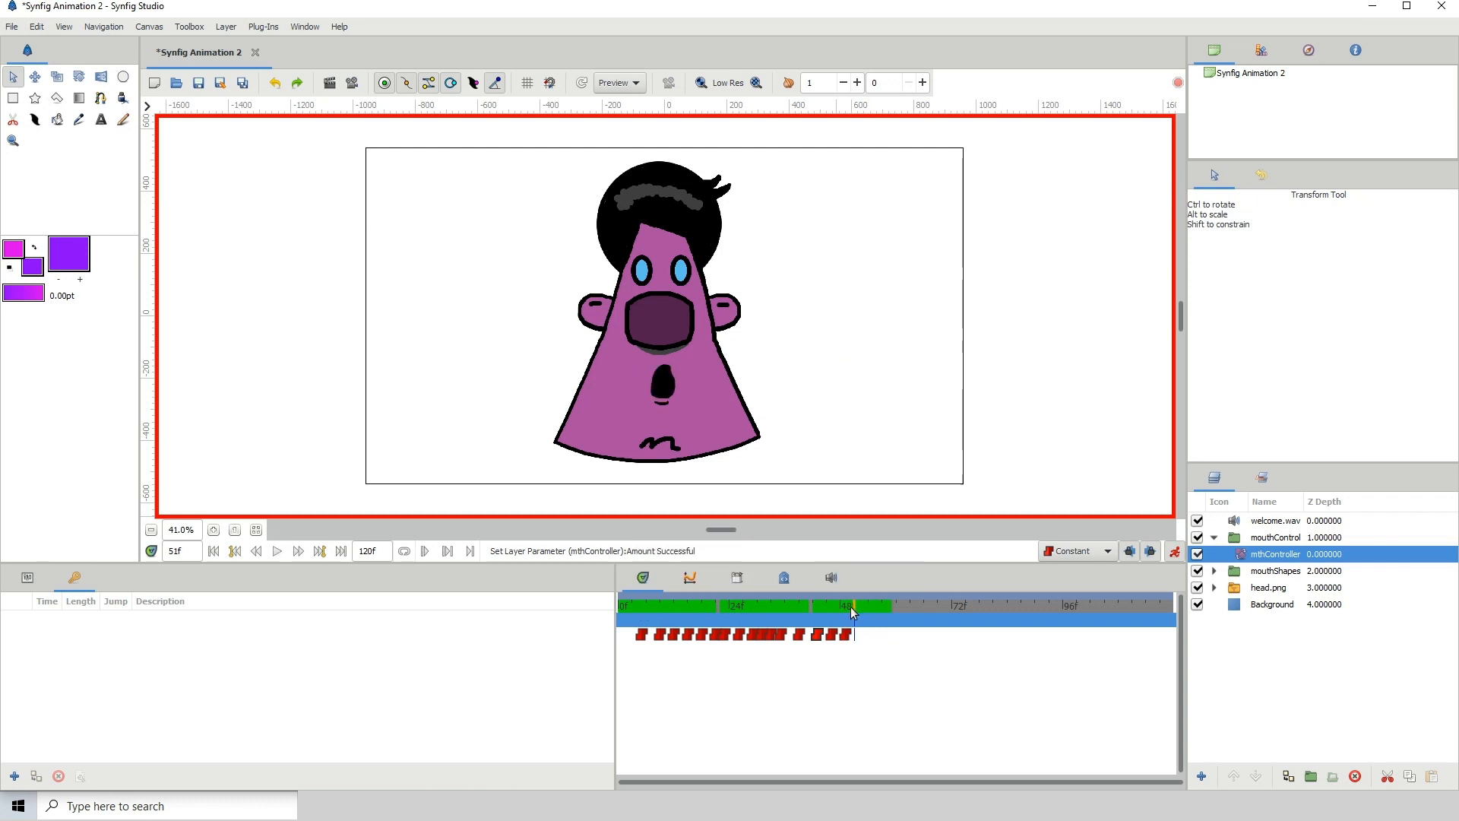
{"action": "left_click", "coordinate": [850, 607]}
{"action": "left_click_drag", "start_coordinate": [843, 359], "coordinate": [847, 341]}
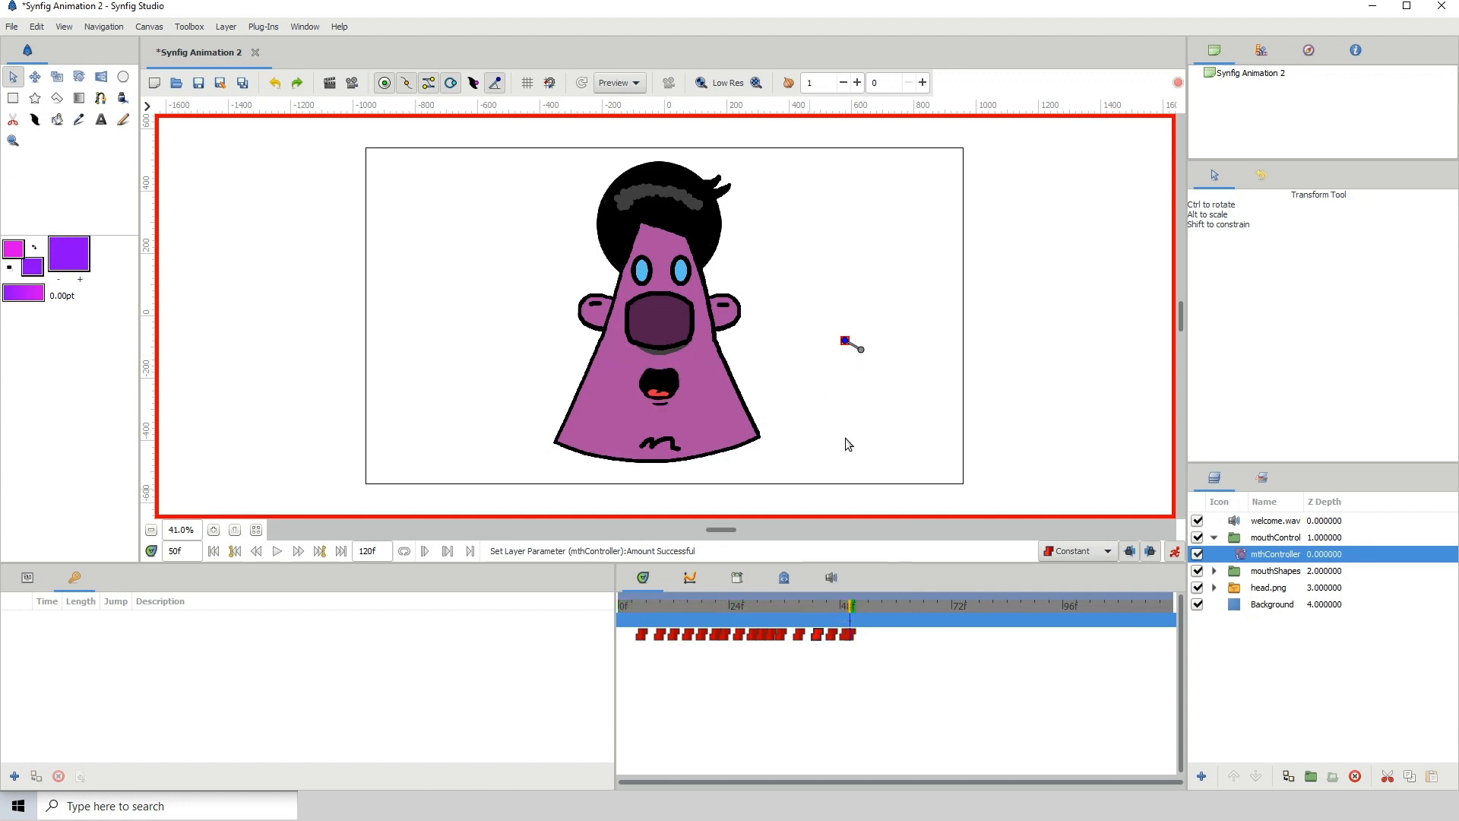
{"action": "left_click_drag", "start_coordinate": [845, 339], "coordinate": [844, 361]}
At frame 52, rotate the mthController handle straight up for mthShape_4, with the mouthShapes group expanded to compare the shapes
{"action": "left_click", "coordinate": [860, 608]}
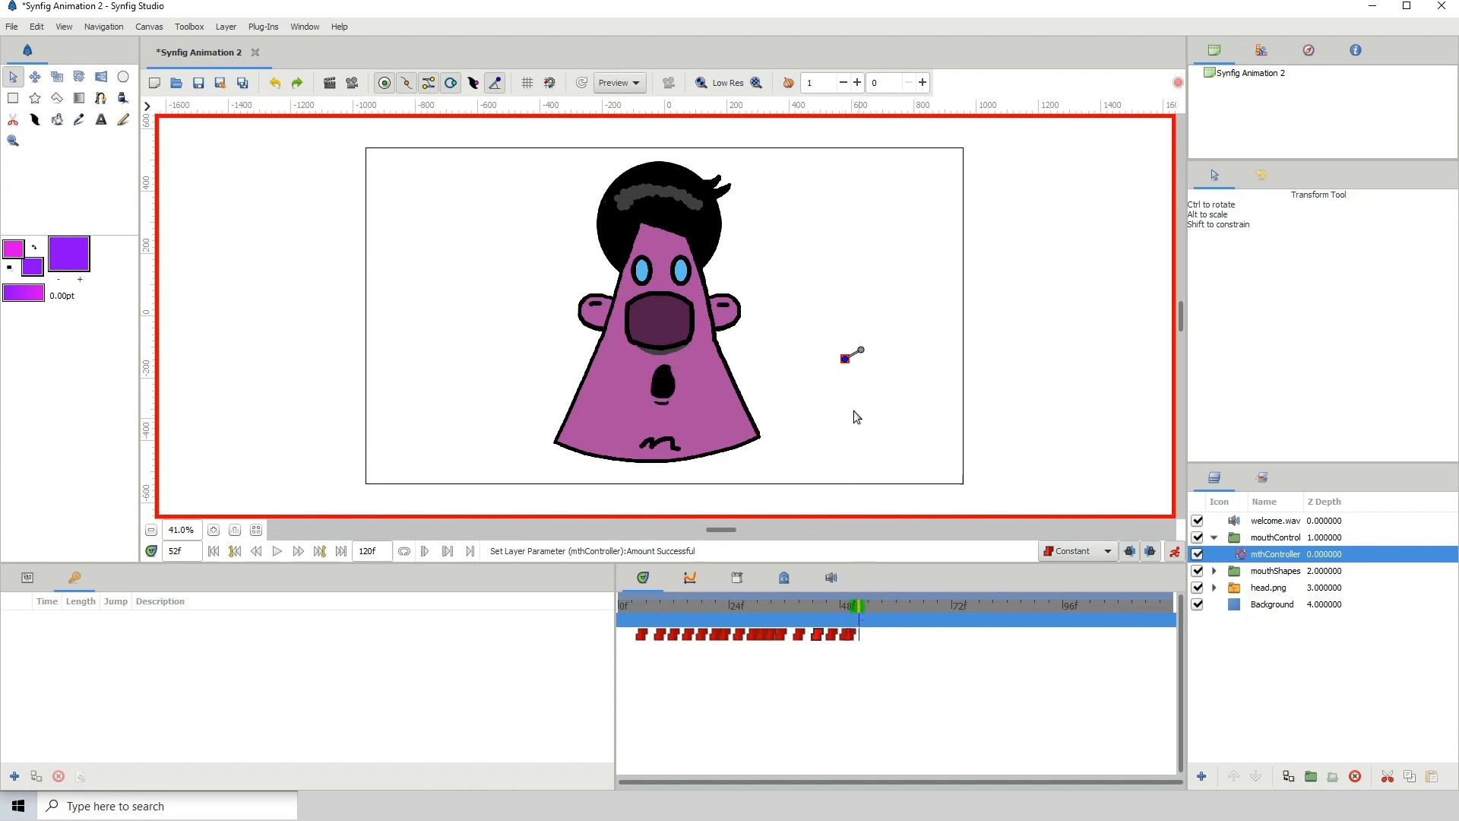
{"action": "left_click_drag", "start_coordinate": [845, 357], "coordinate": [868, 336]}
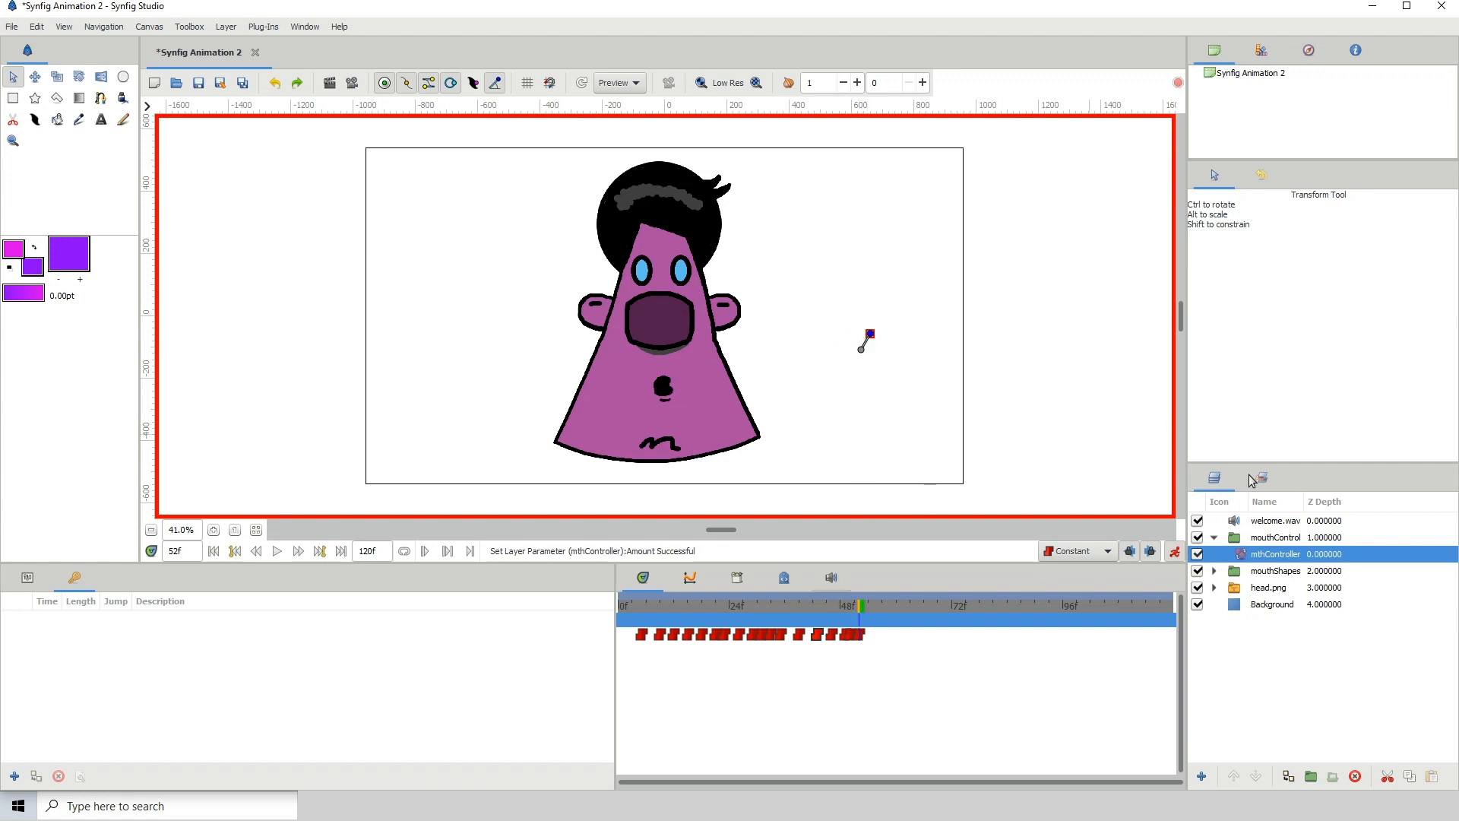
{"action": "left_click", "coordinate": [1213, 571]}
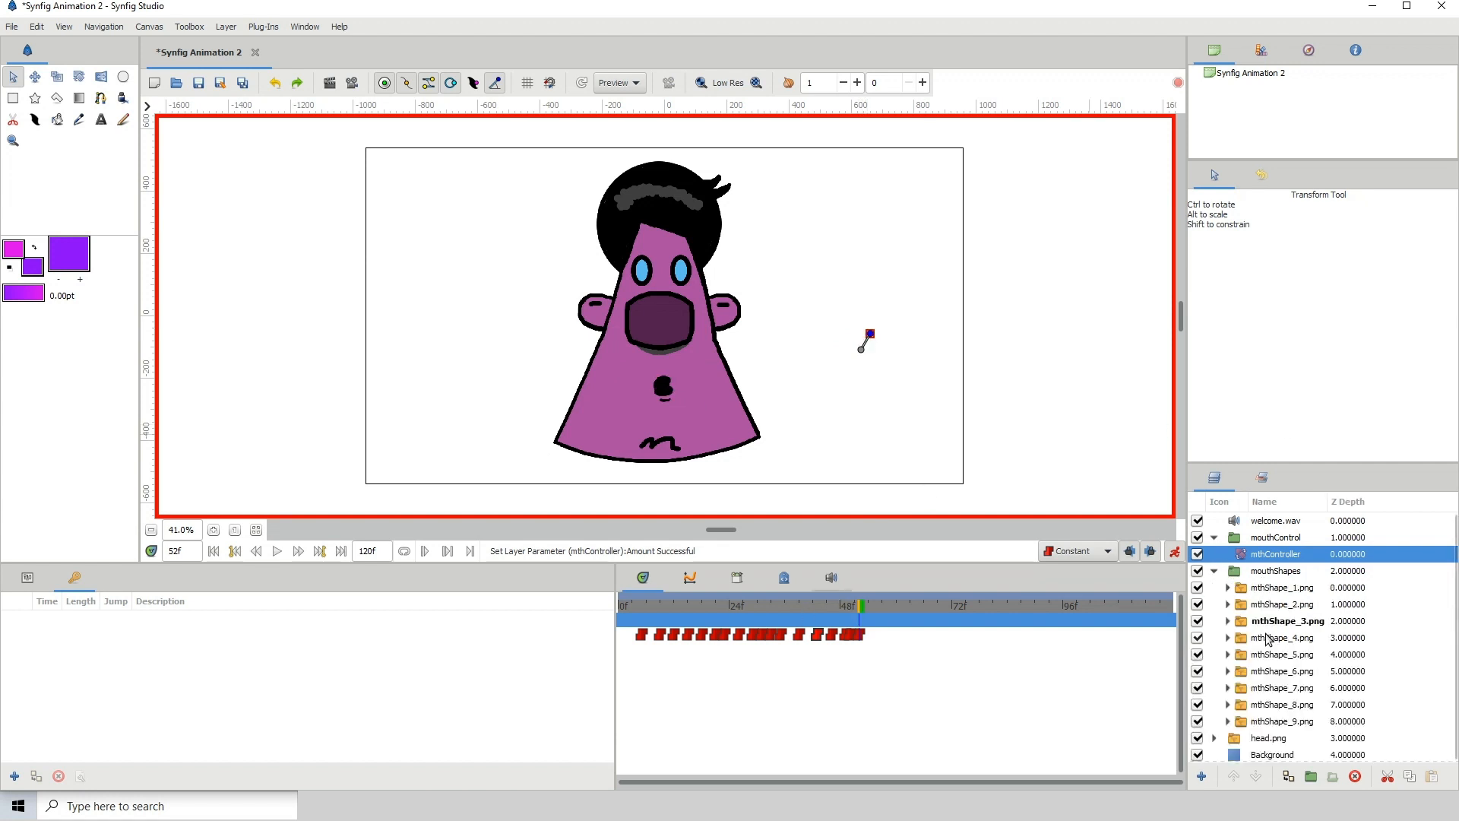
{"action": "left_click_drag", "start_coordinate": [869, 333], "coordinate": [861, 332]}
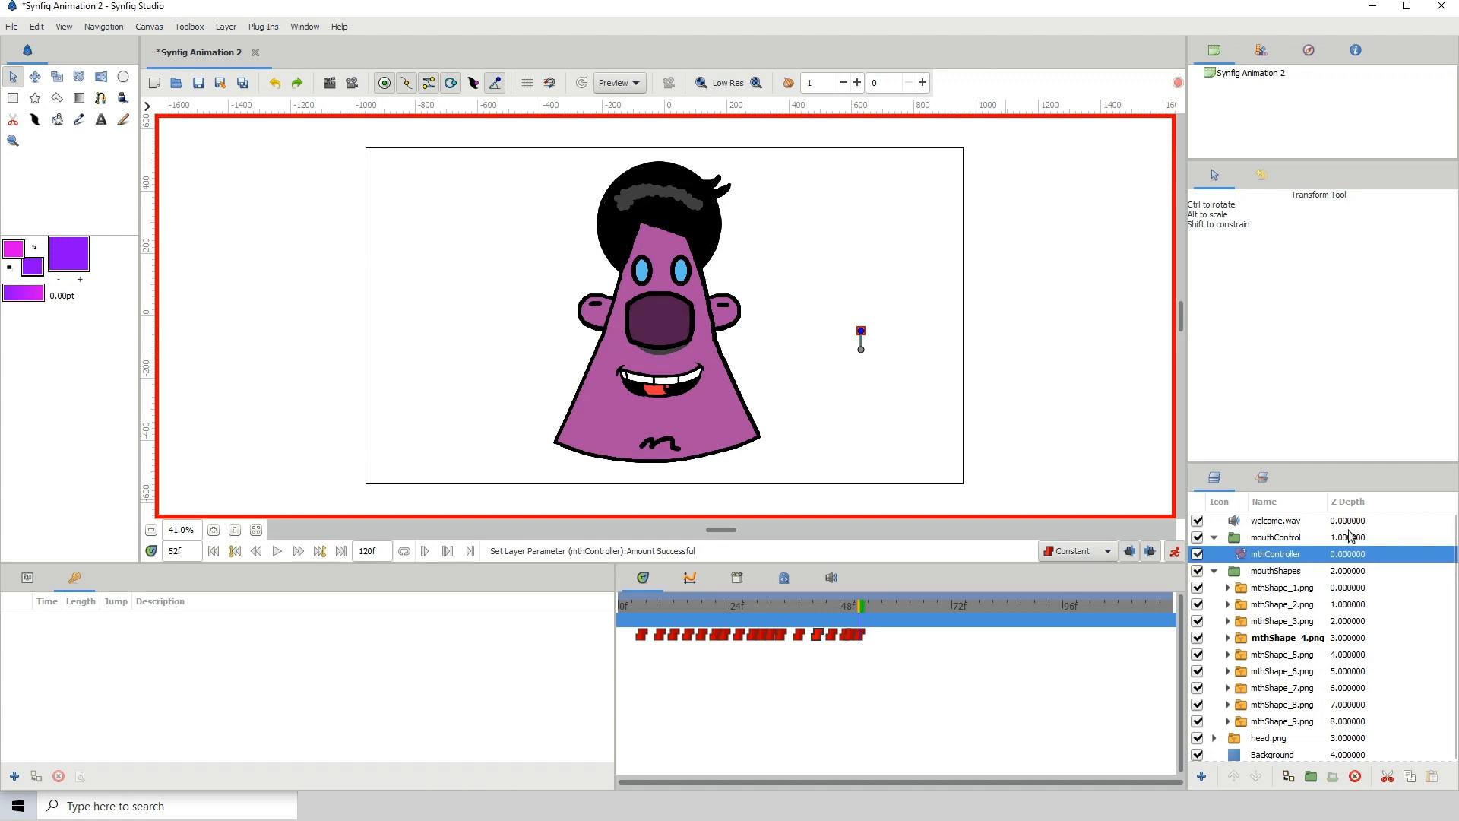
Examine how the Z Range Position of mouthShapes and the mthController angle relate to the Z depths of the individual mouth shape layers
{"action": "left_click", "coordinate": [1349, 587]}
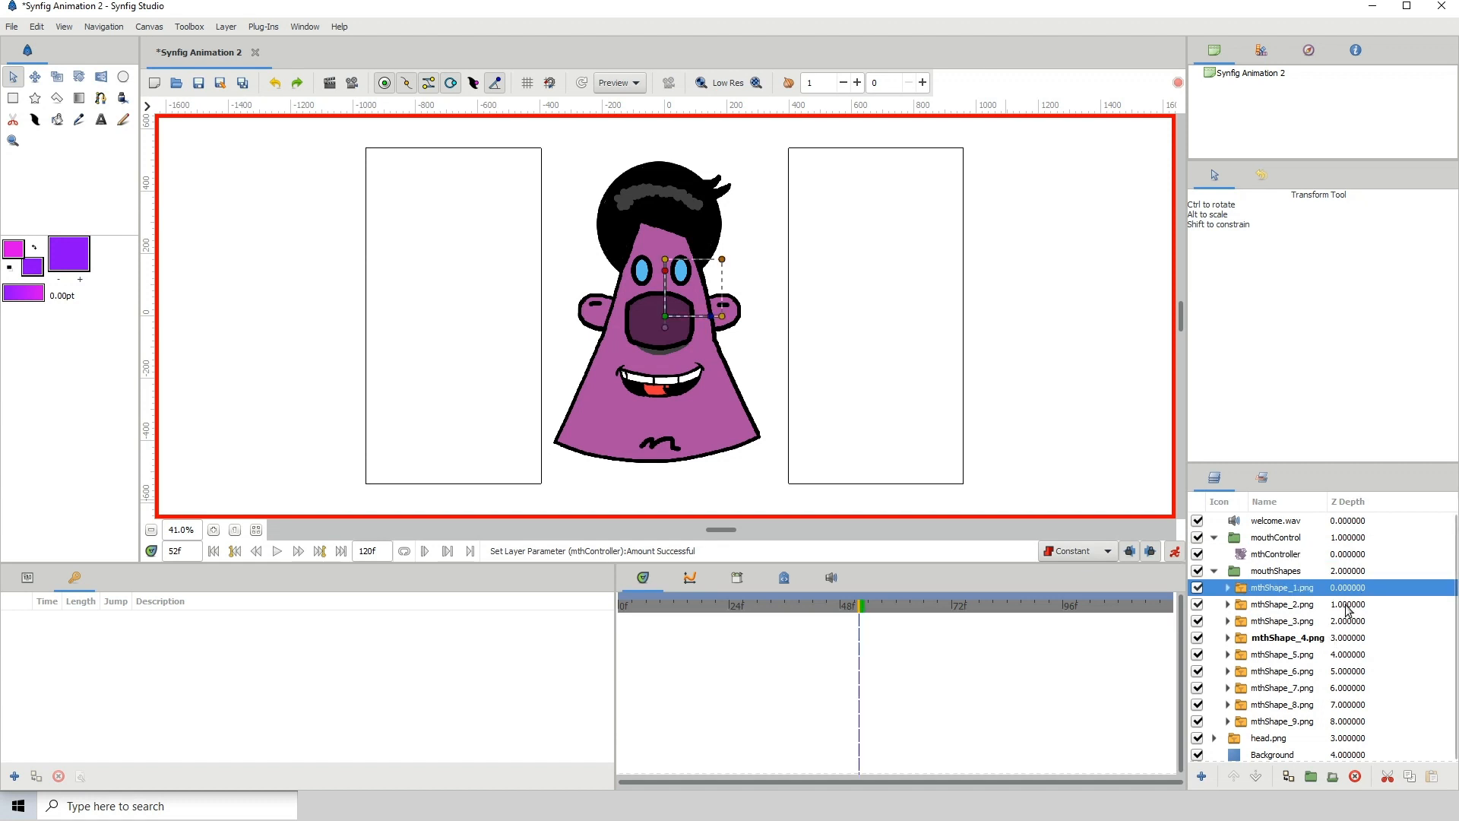
{"action": "left_click", "coordinate": [1349, 605]}
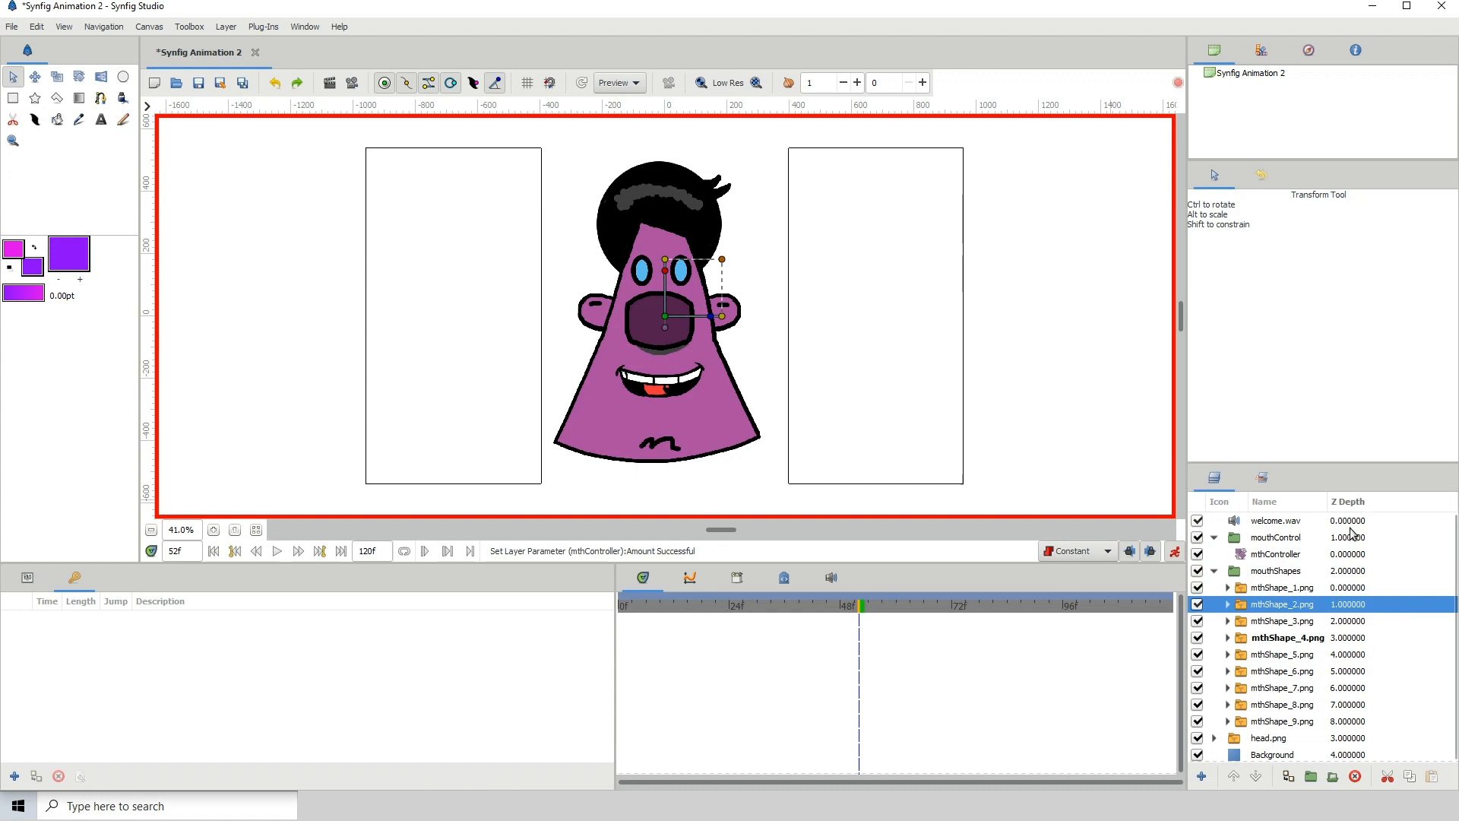
{"action": "left_click", "coordinate": [1348, 637]}
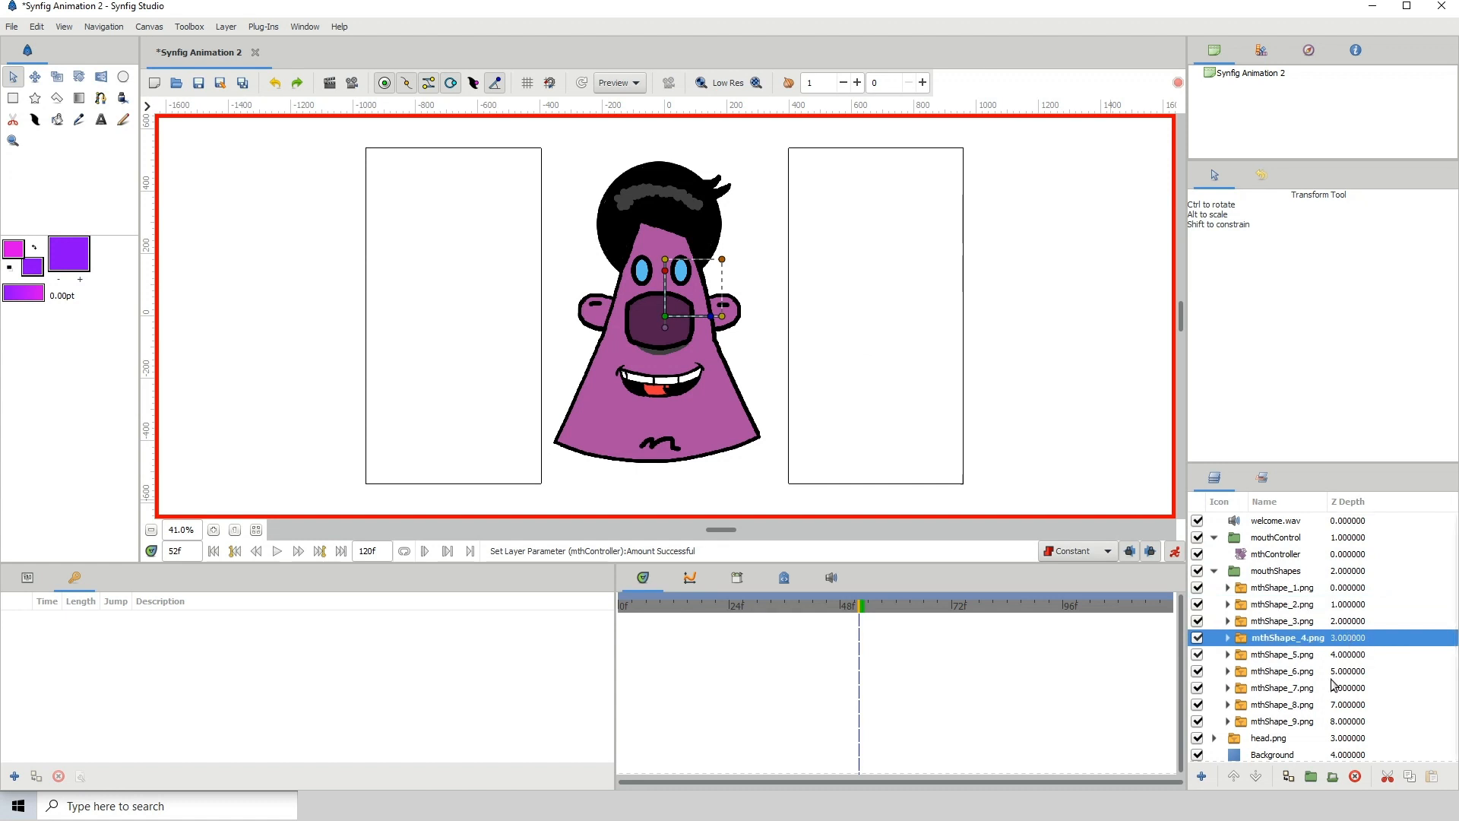
{"action": "left_click", "coordinate": [1357, 687]}
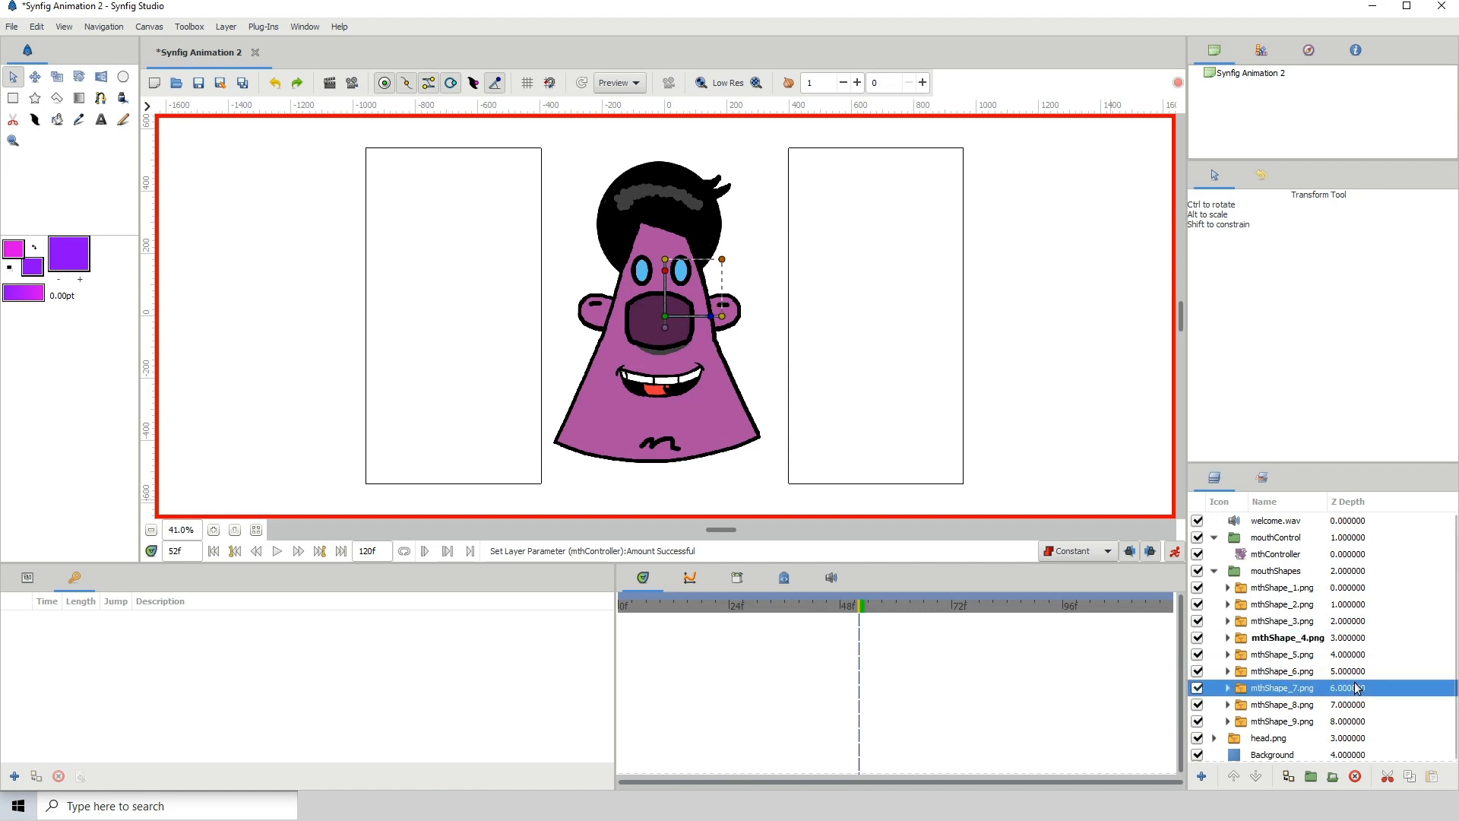
{"action": "left_click", "coordinate": [38, 582]}
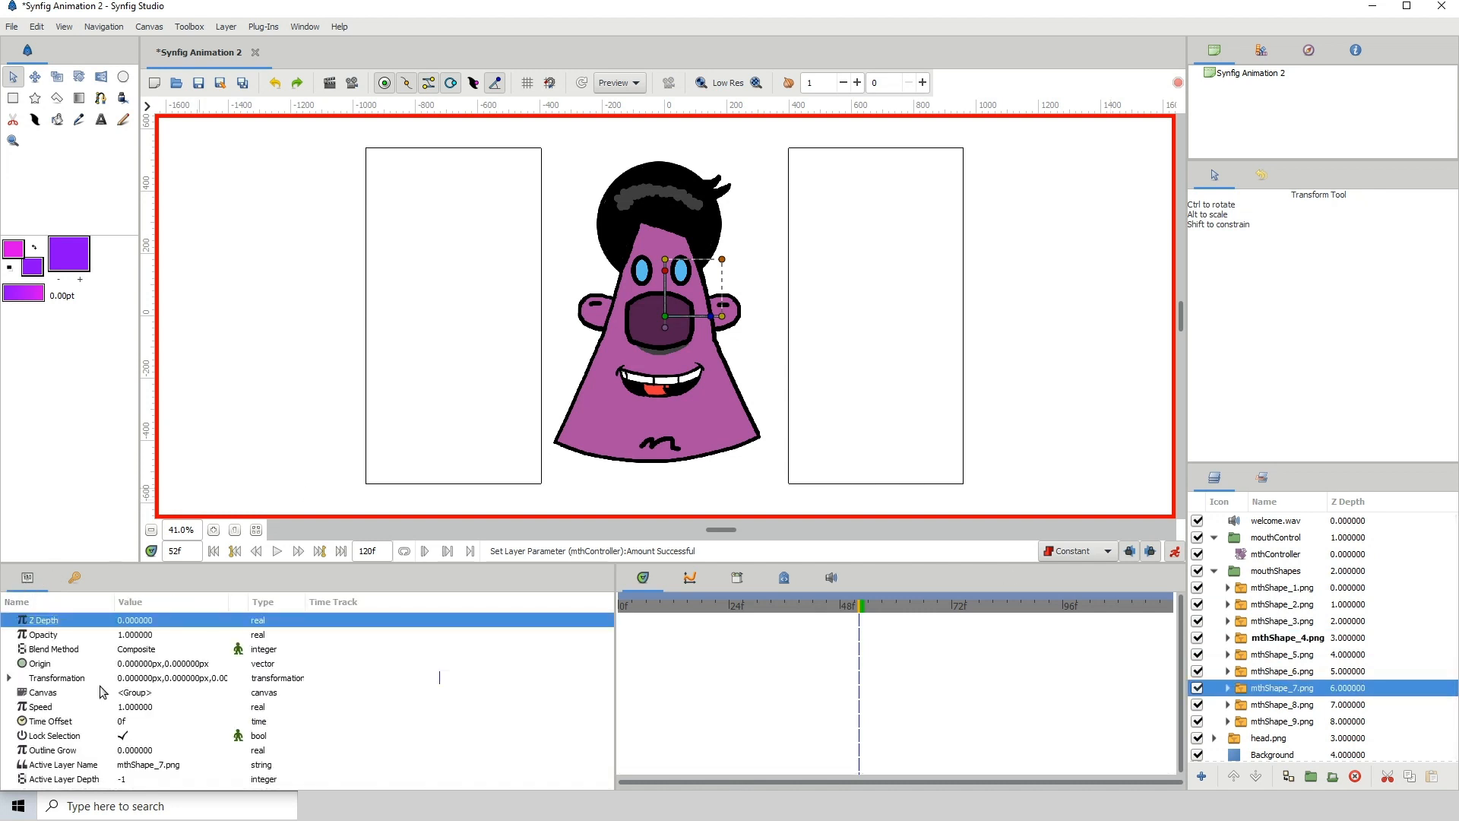
{"action": "left_click", "coordinate": [1274, 571]}
{"action": "scroll", "coordinate": [104, 734], "scroll_direction": "down", "scroll_amount": 1}
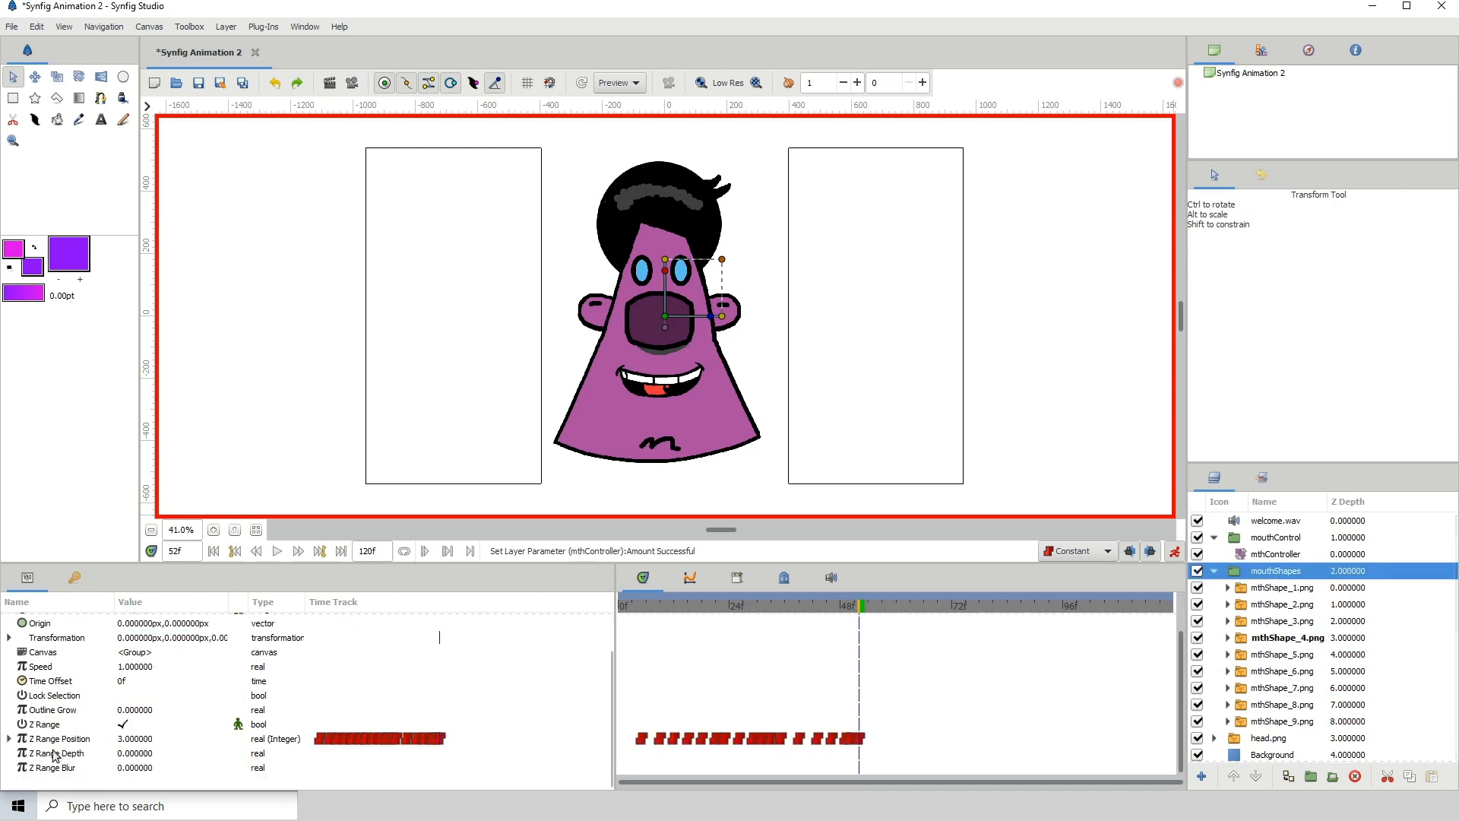
{"action": "left_click", "coordinate": [131, 741]}
{"action": "left_click", "coordinate": [132, 743]}
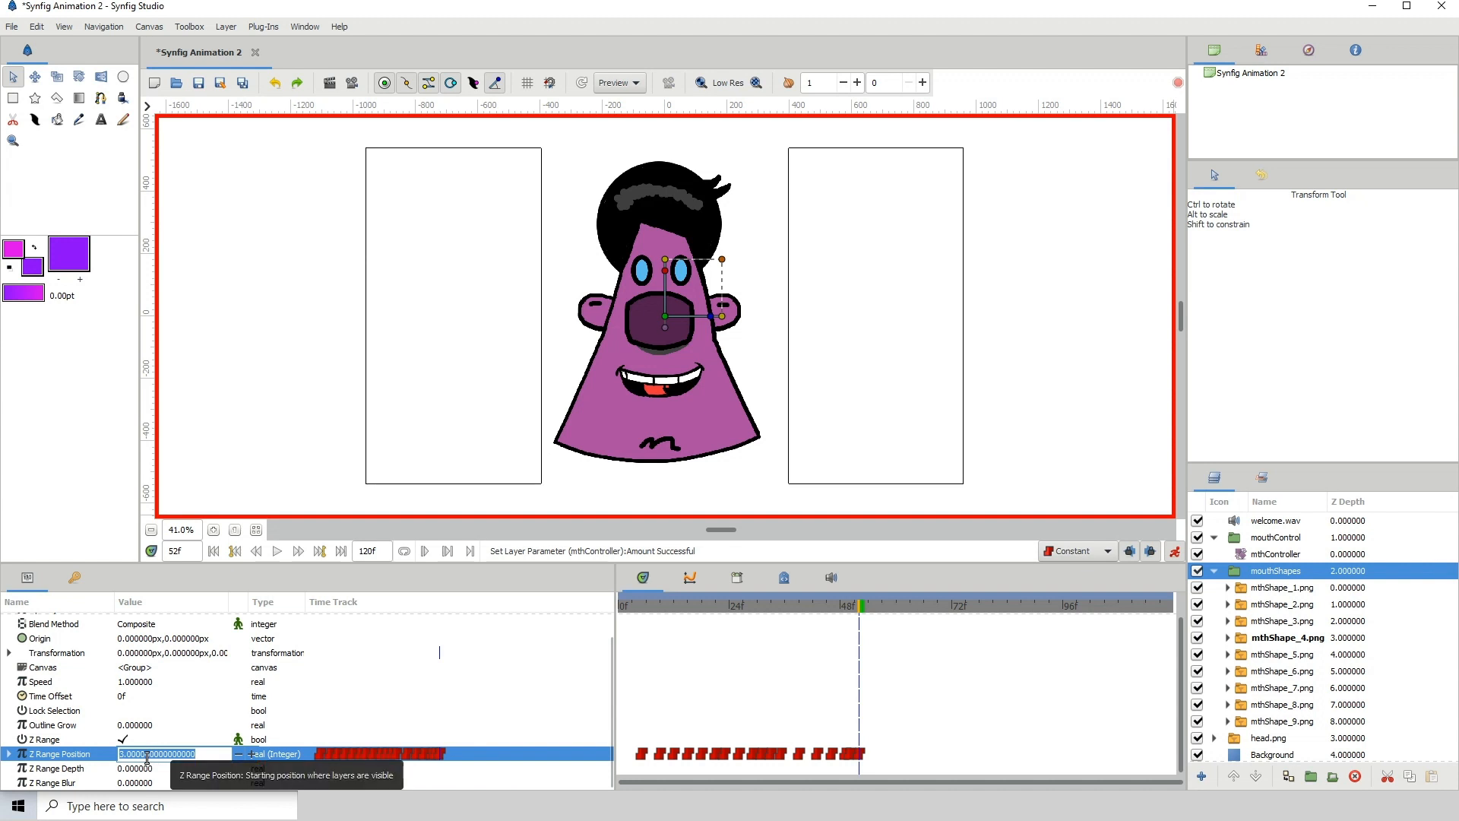
{"action": "left_click", "coordinate": [1340, 654]}
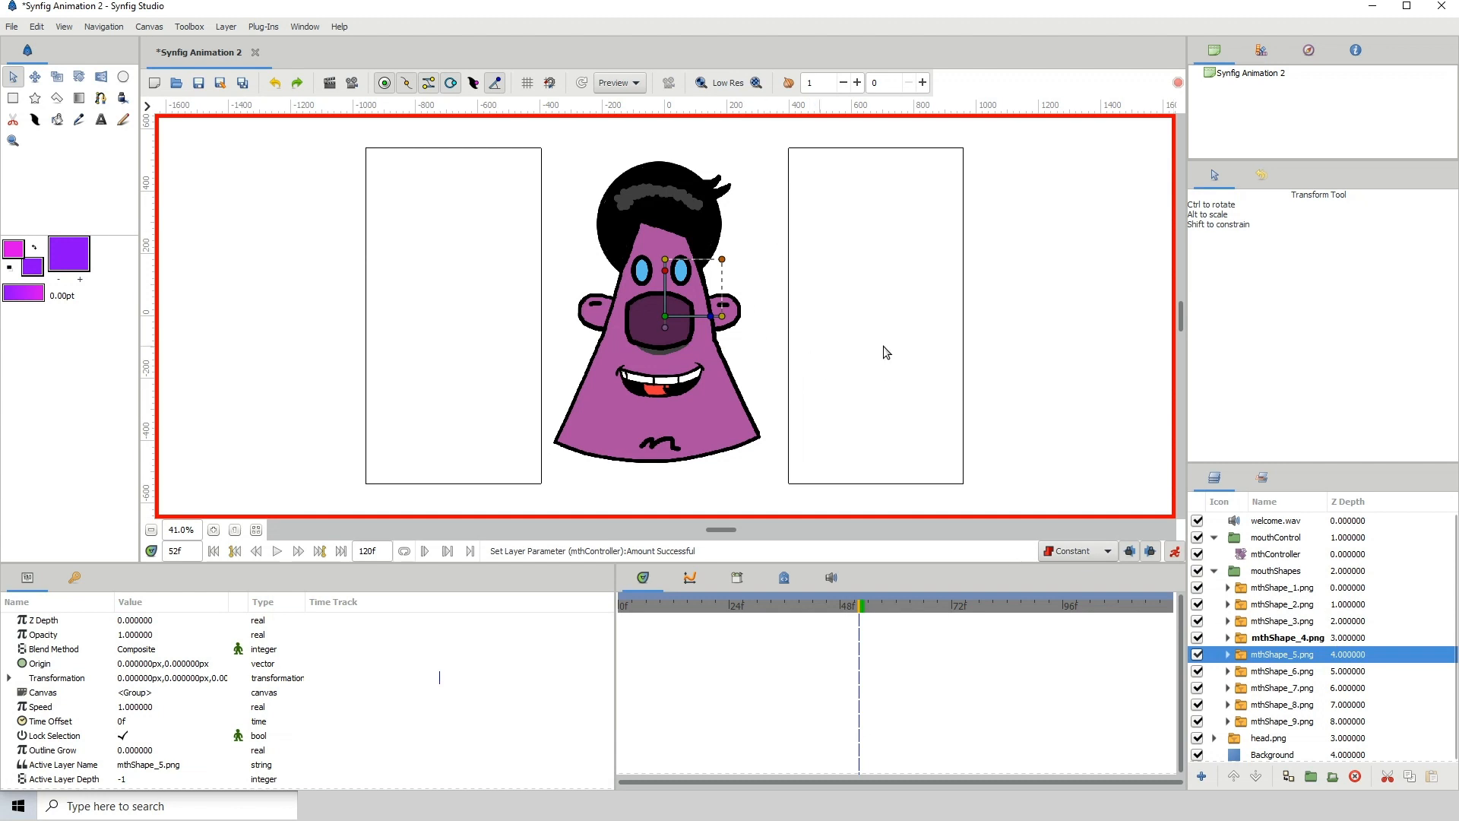
{"action": "left_click", "coordinate": [1259, 554]}
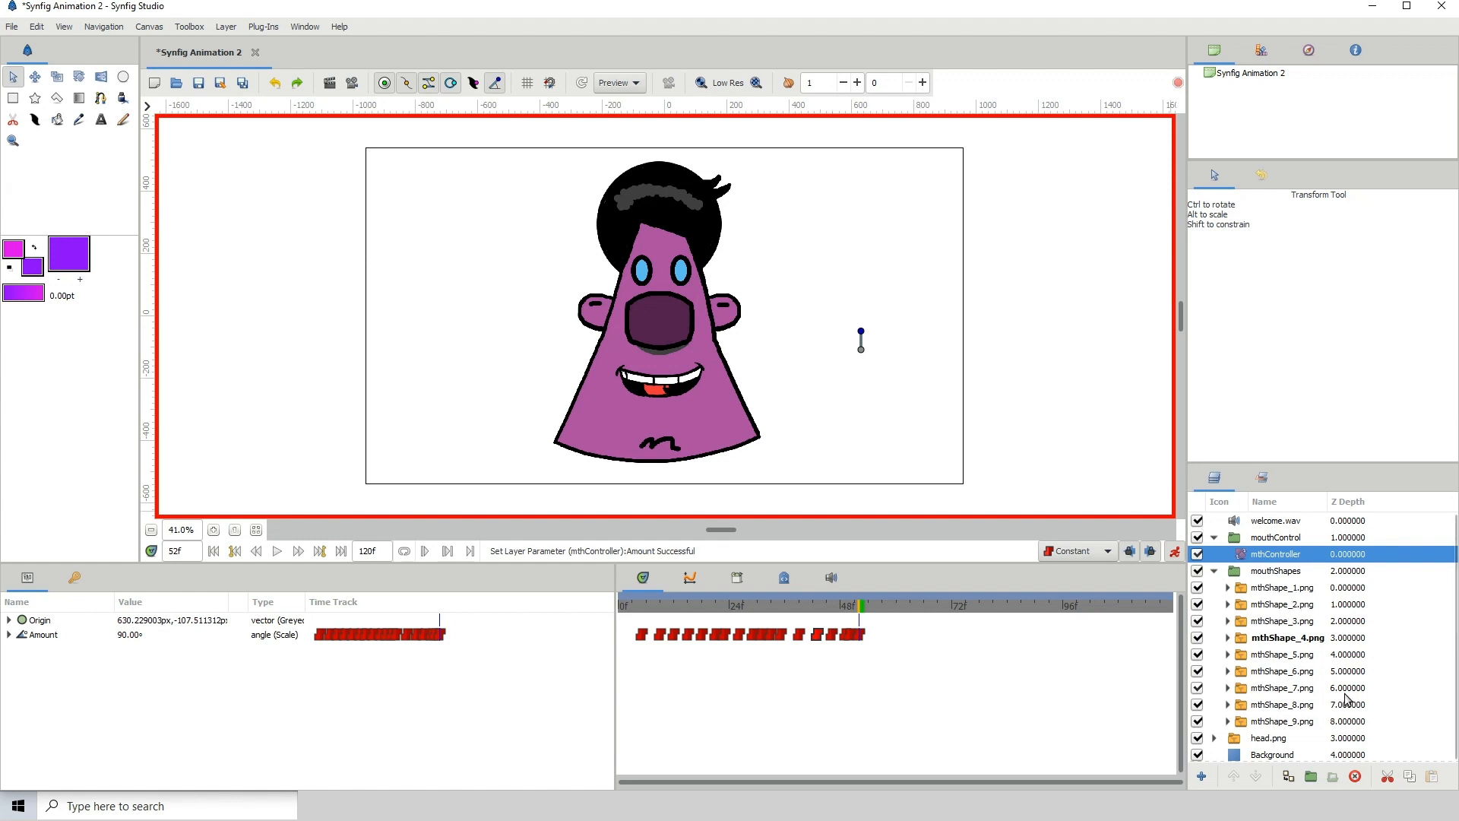
{"action": "left_click", "coordinate": [1346, 606]}
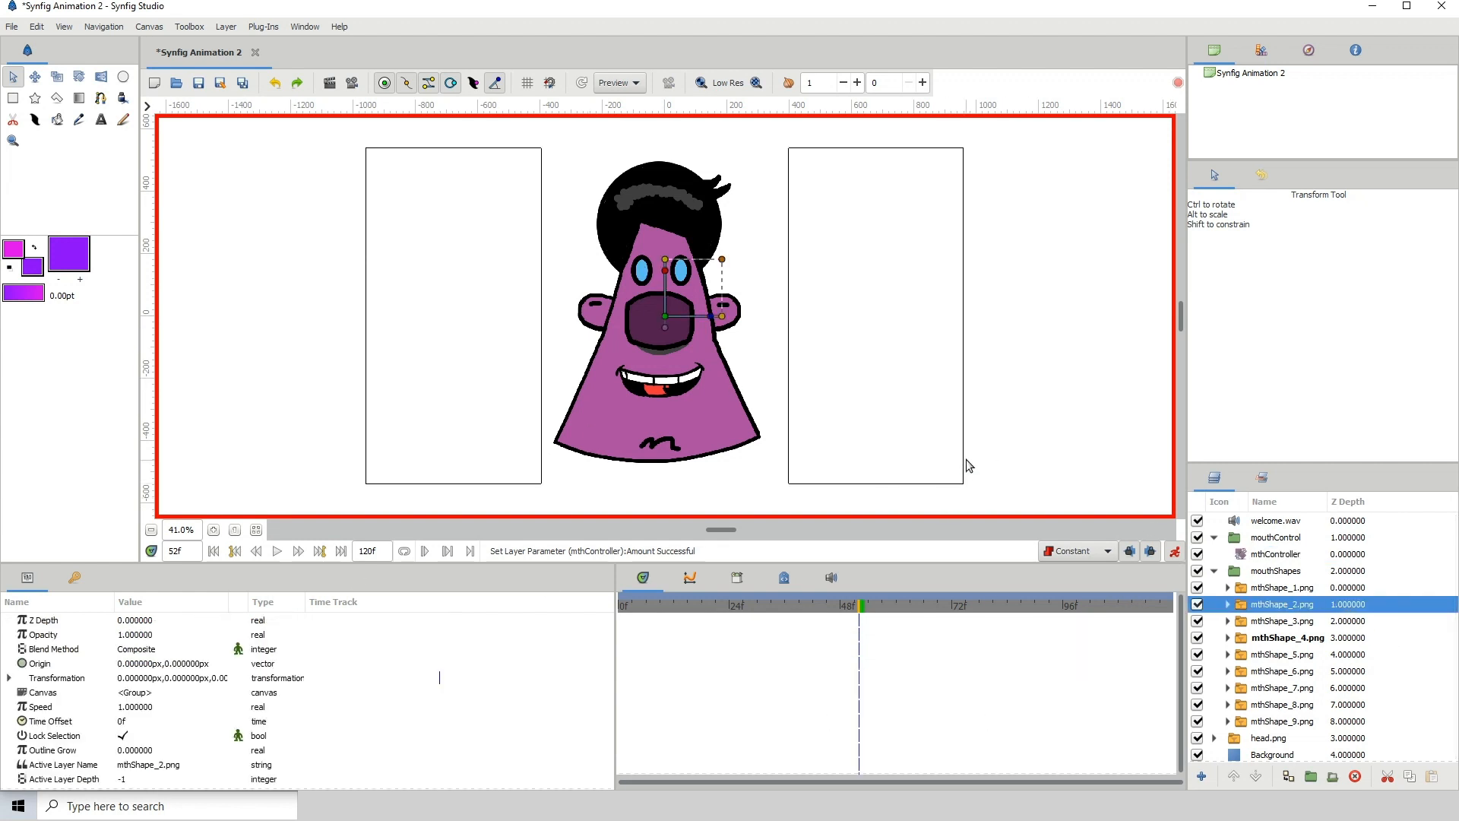
{"action": "left_click", "coordinate": [1276, 555]}
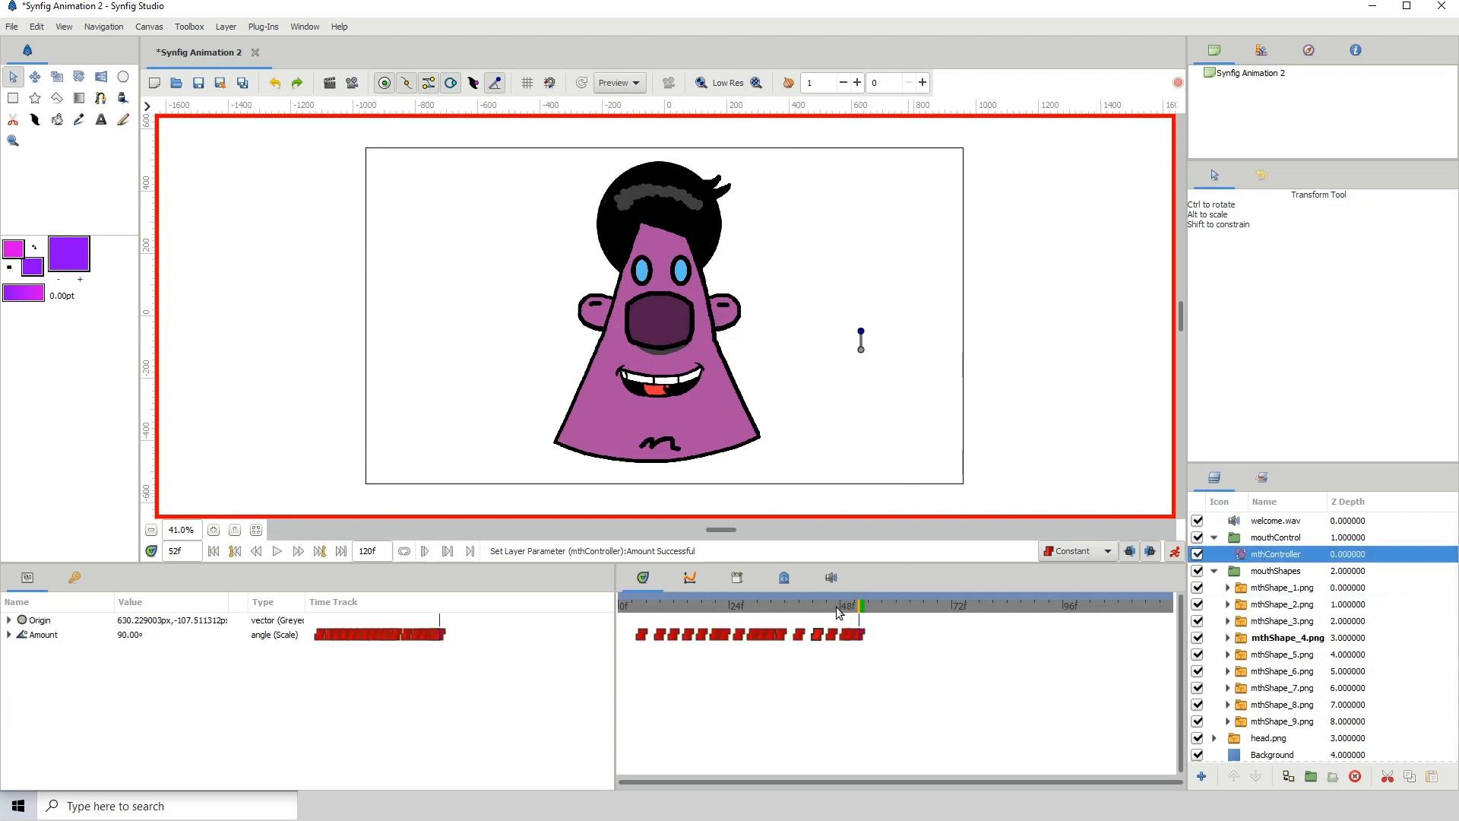
Replay the animation from the start to check the mouth movement against the audio through frame 54
{"action": "left_click_drag", "start_coordinate": [836, 606], "coordinate": [591, 614]}
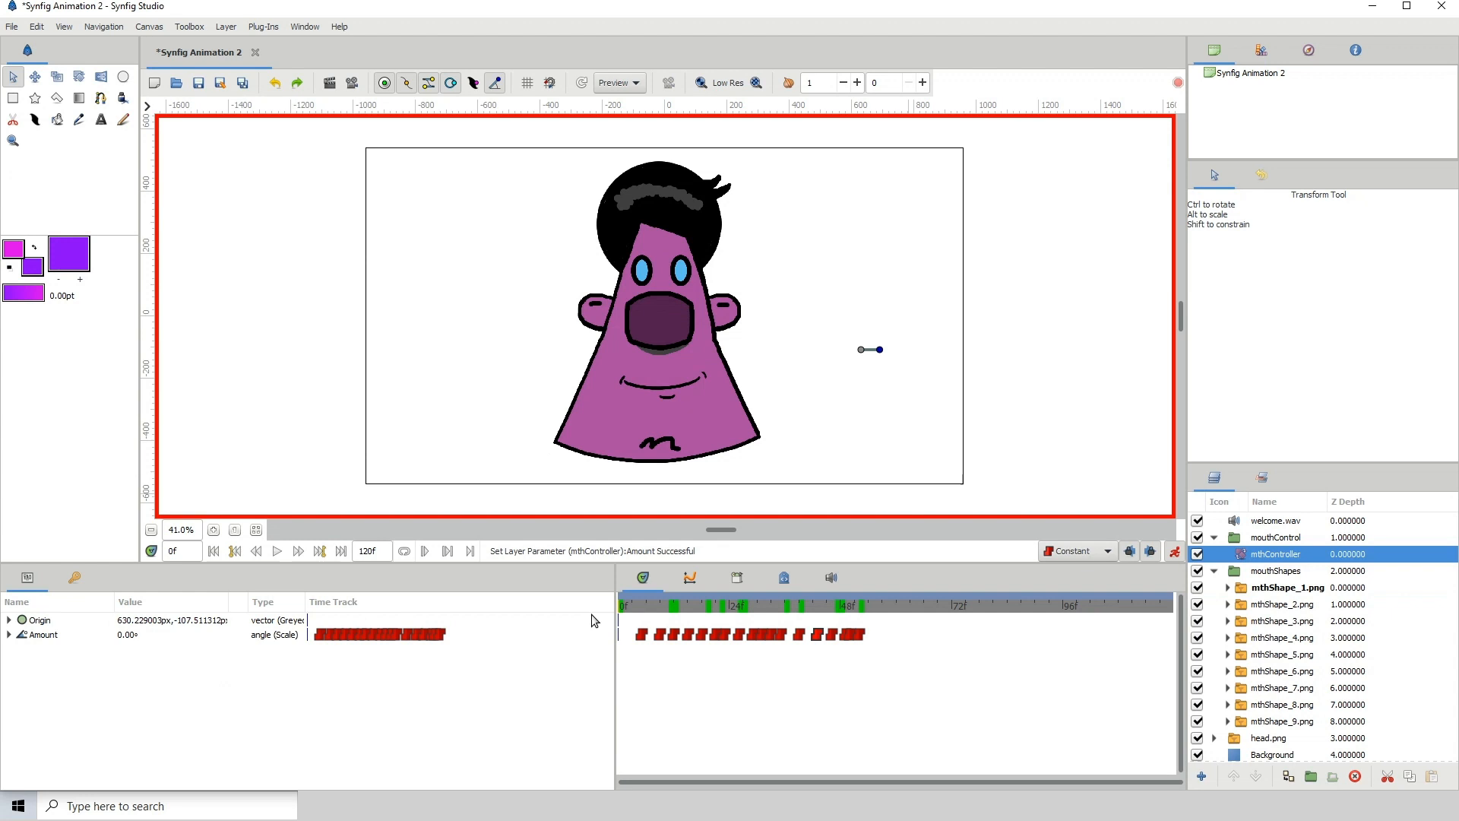
{"action": "key", "text": "space"}
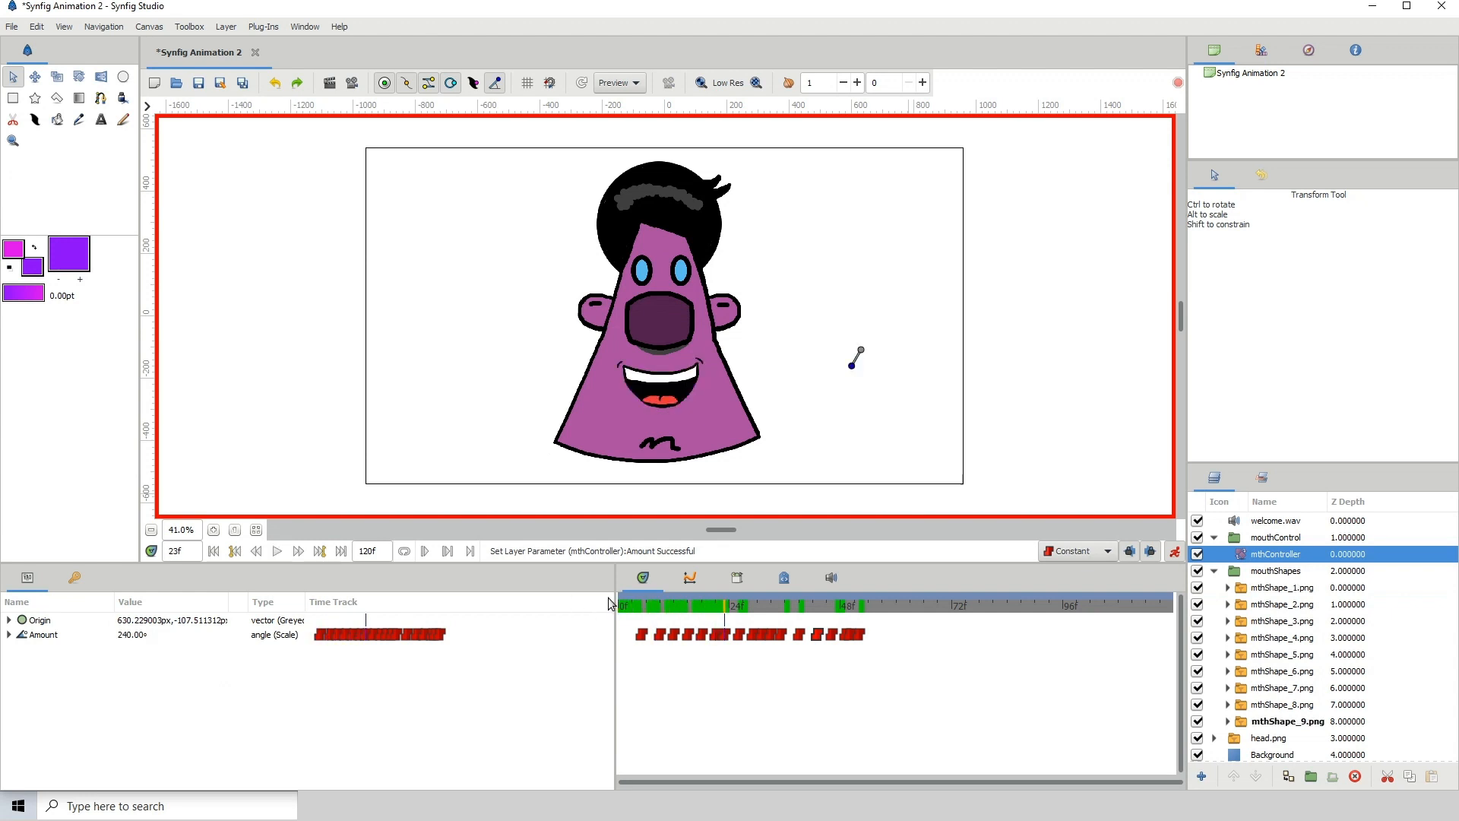
{"action": "left_click", "coordinate": [625, 605]}
{"action": "key", "text": "space"}
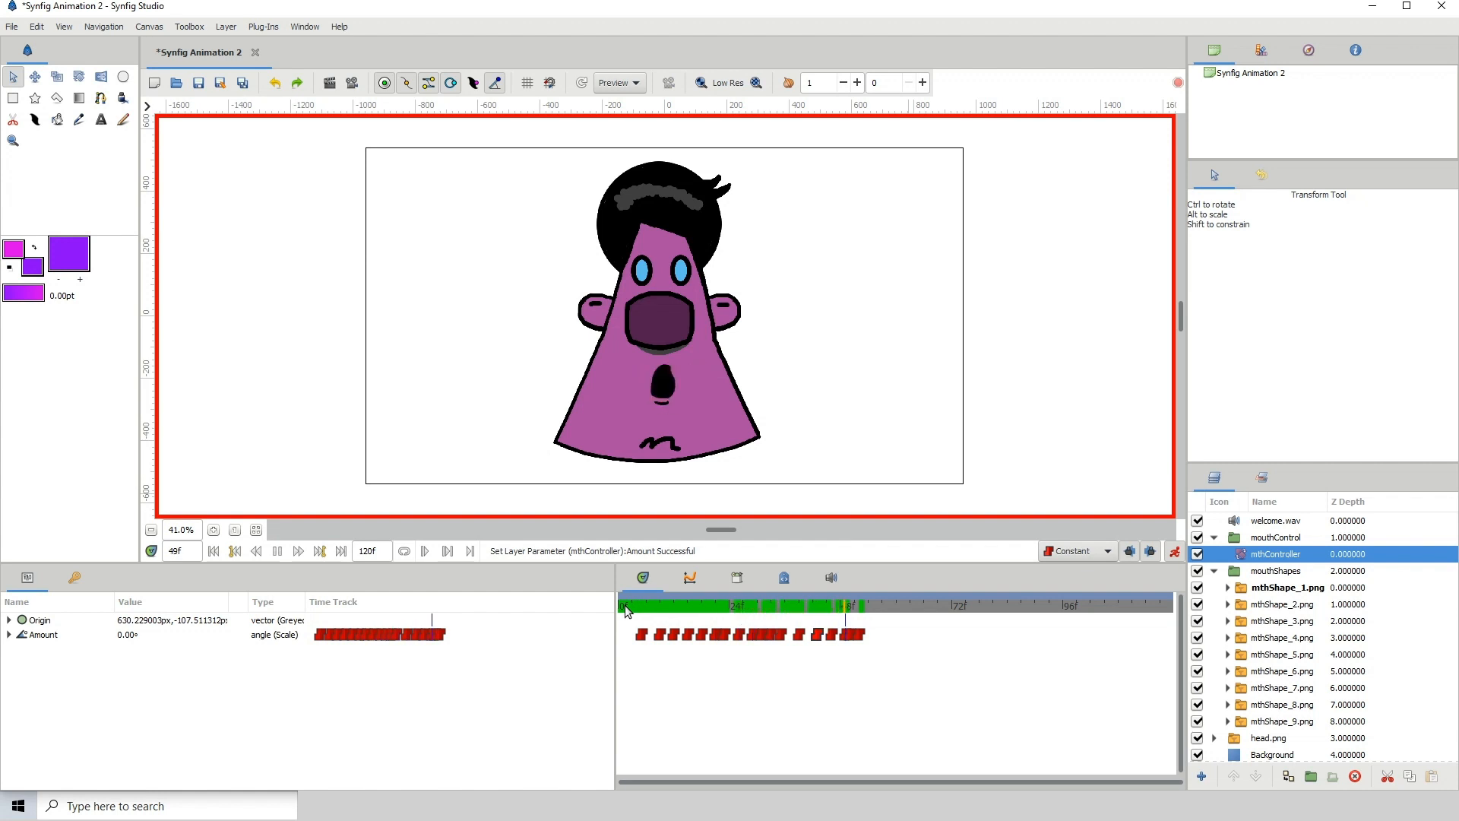
{"action": "key", "text": "space"}
{"action": "key", "text": "space"}
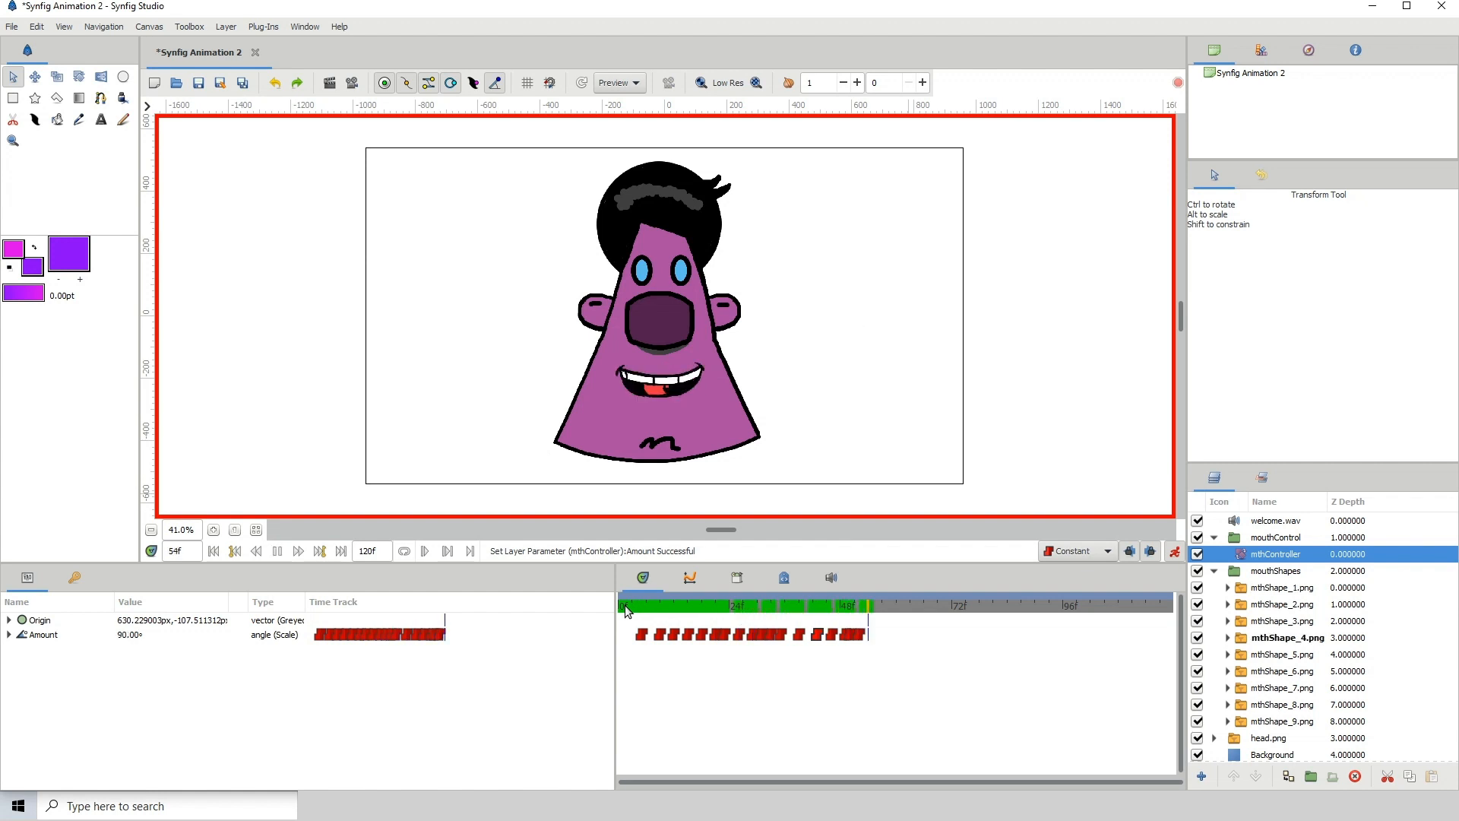
{"action": "key", "text": "space"}
At frame 52, try the mthController at 180° for mthShape_7, and replay from frame 21 to check it against the audio
{"action": "left_click_drag", "start_coordinate": [854, 601], "coordinate": [860, 601]}
{"action": "left_click_drag", "start_coordinate": [860, 332], "coordinate": [846, 352]}
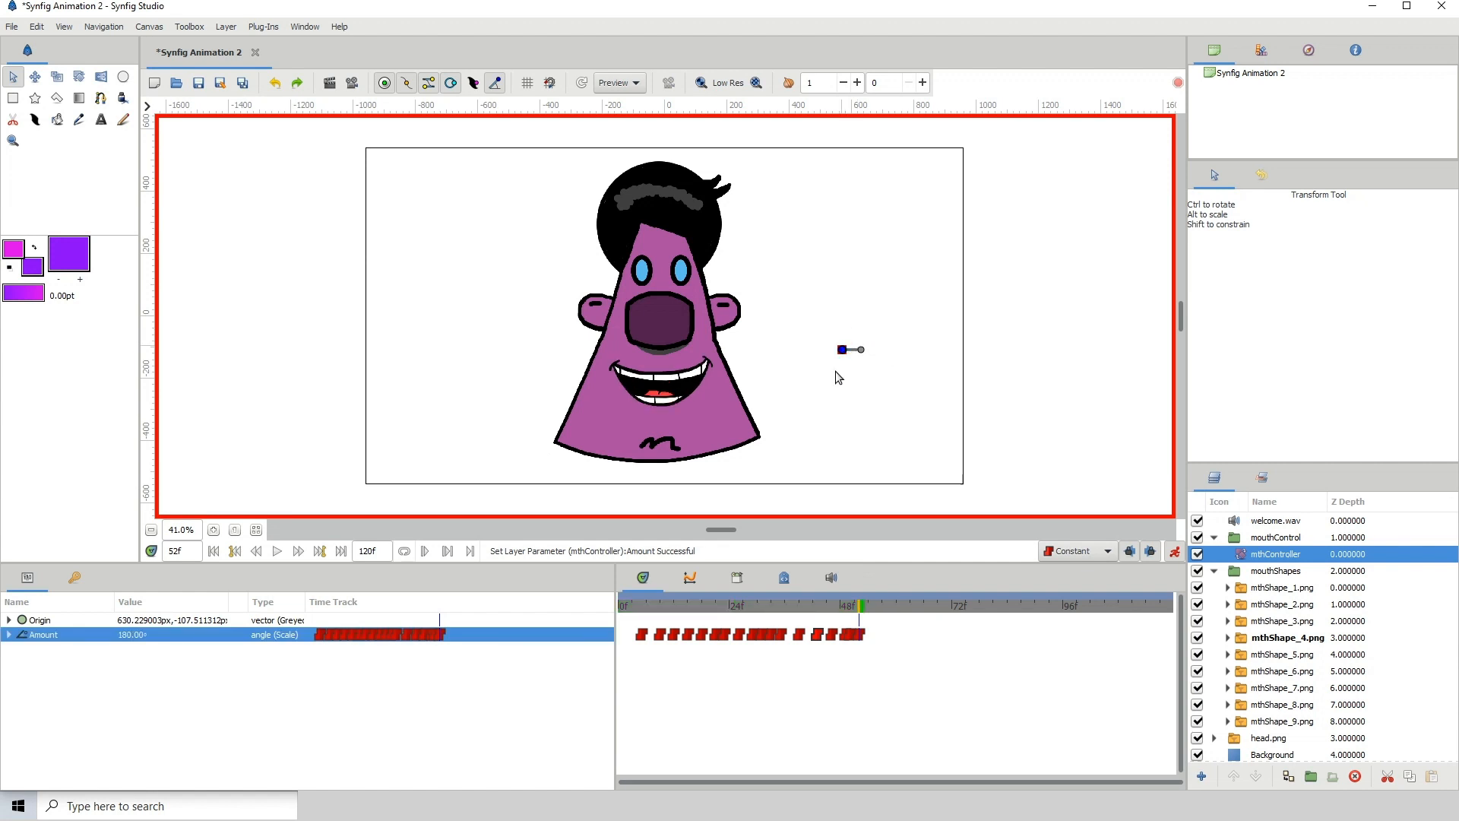
{"action": "left_click_drag", "start_coordinate": [824, 599], "coordinate": [718, 603]}
{"action": "key", "text": "space"}
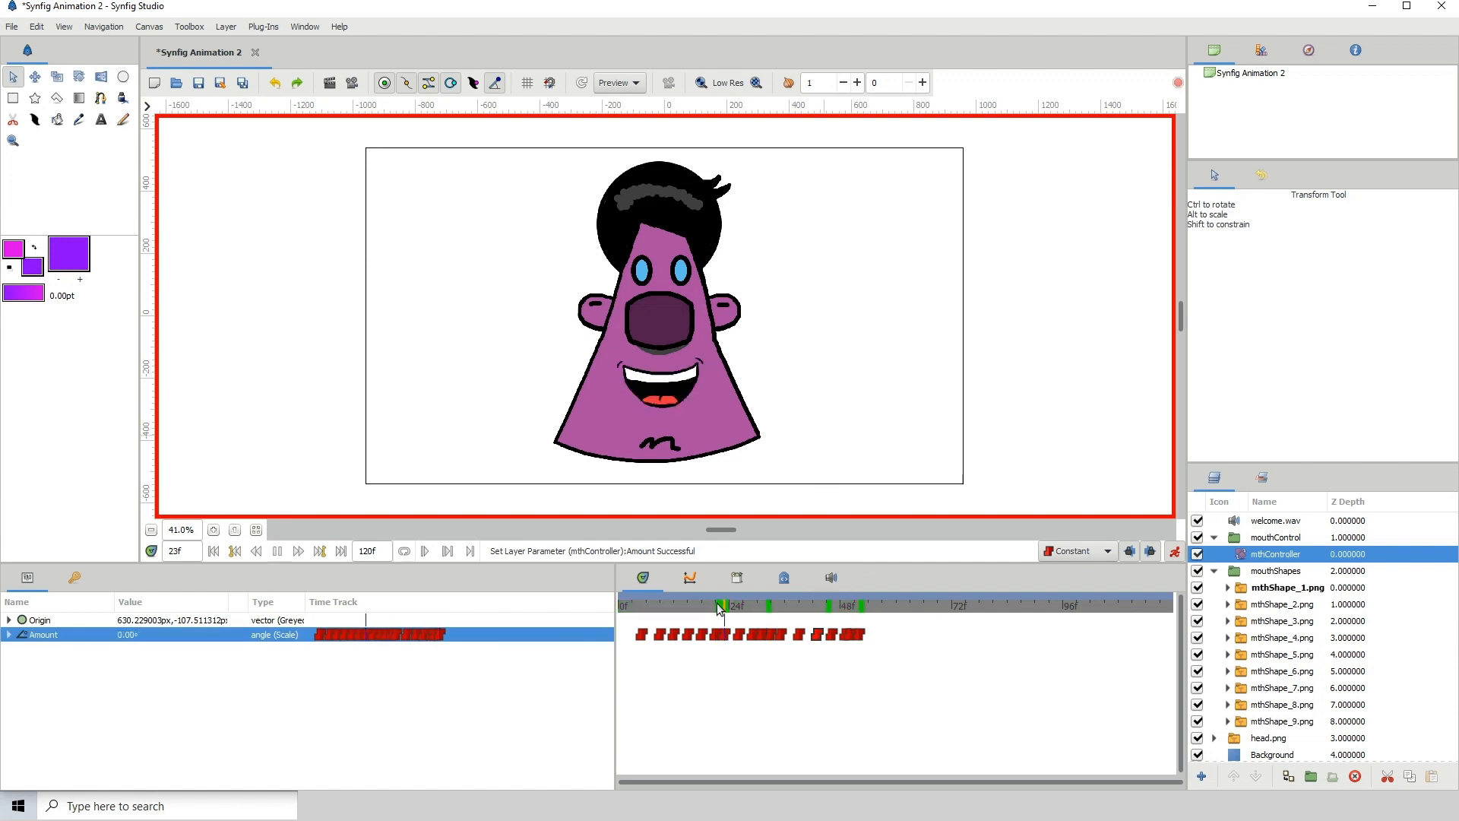
{"action": "key", "text": "space"}
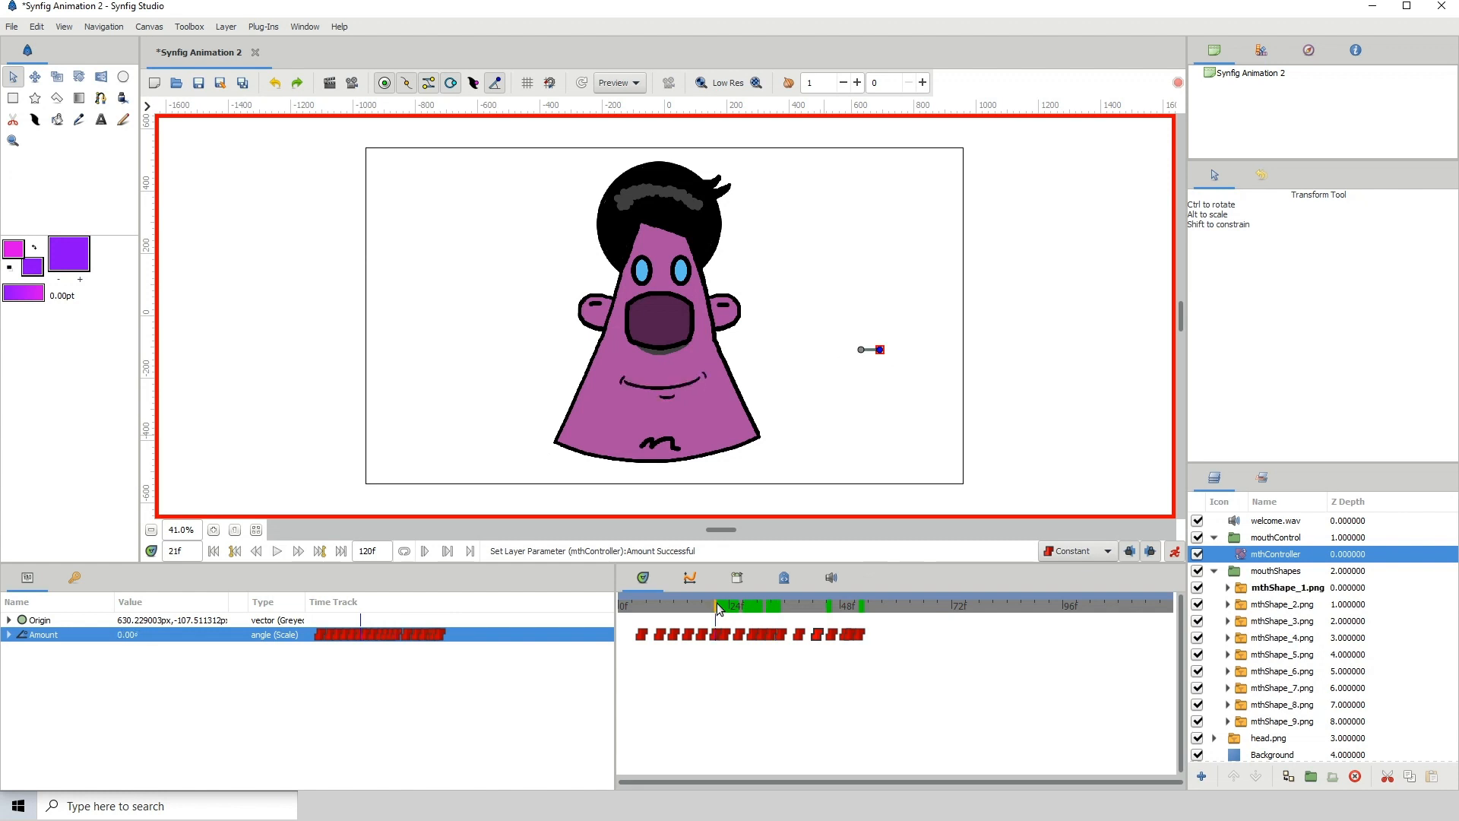
{"action": "key", "text": "space"}
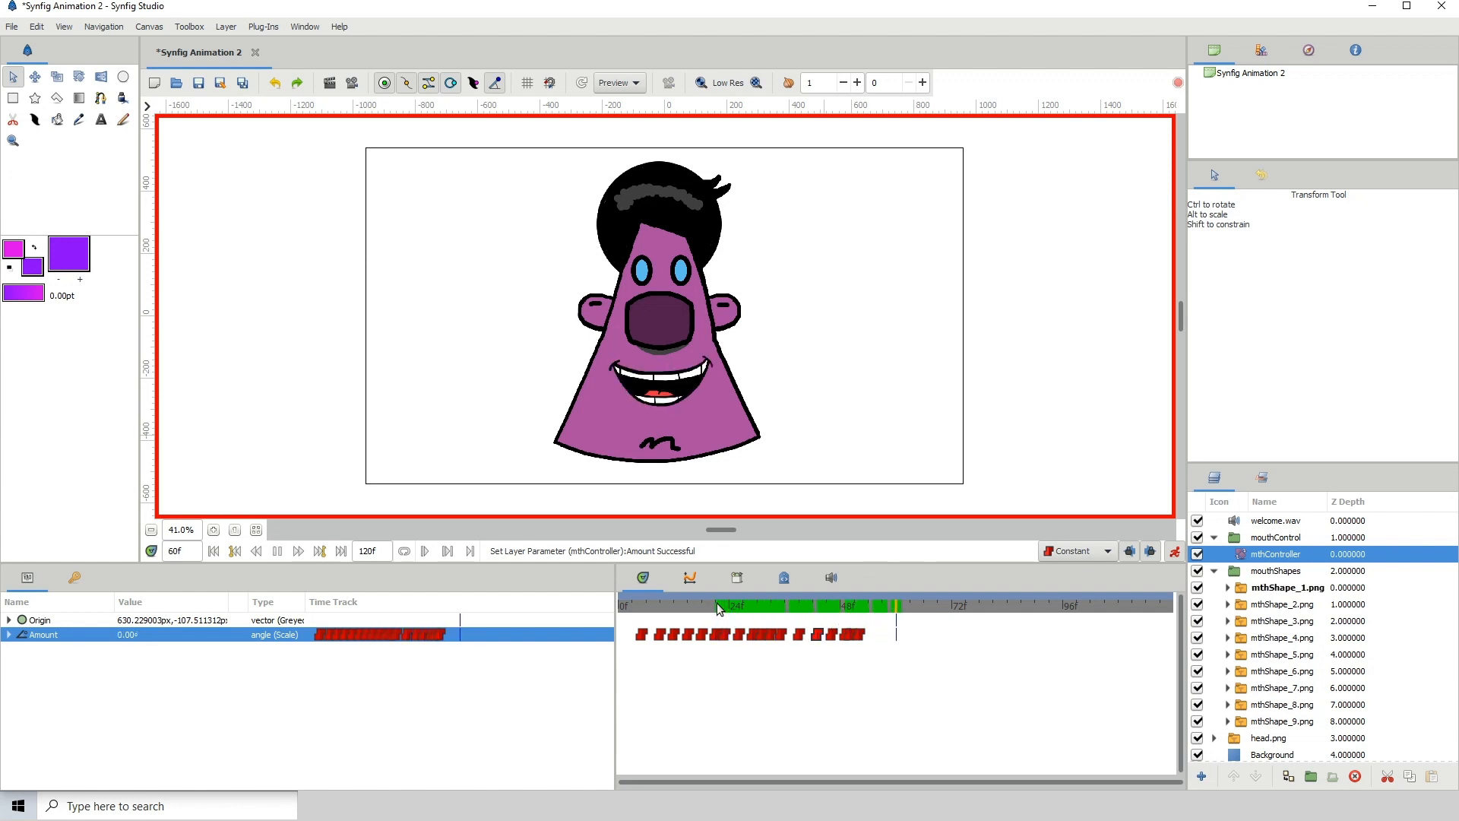
{"action": "key", "text": "space"}
Key the mthController at 0° on frame 52 for the closed smile and at 180° on frame 55 for mthShape_7
{"action": "left_click", "coordinate": [860, 606]}
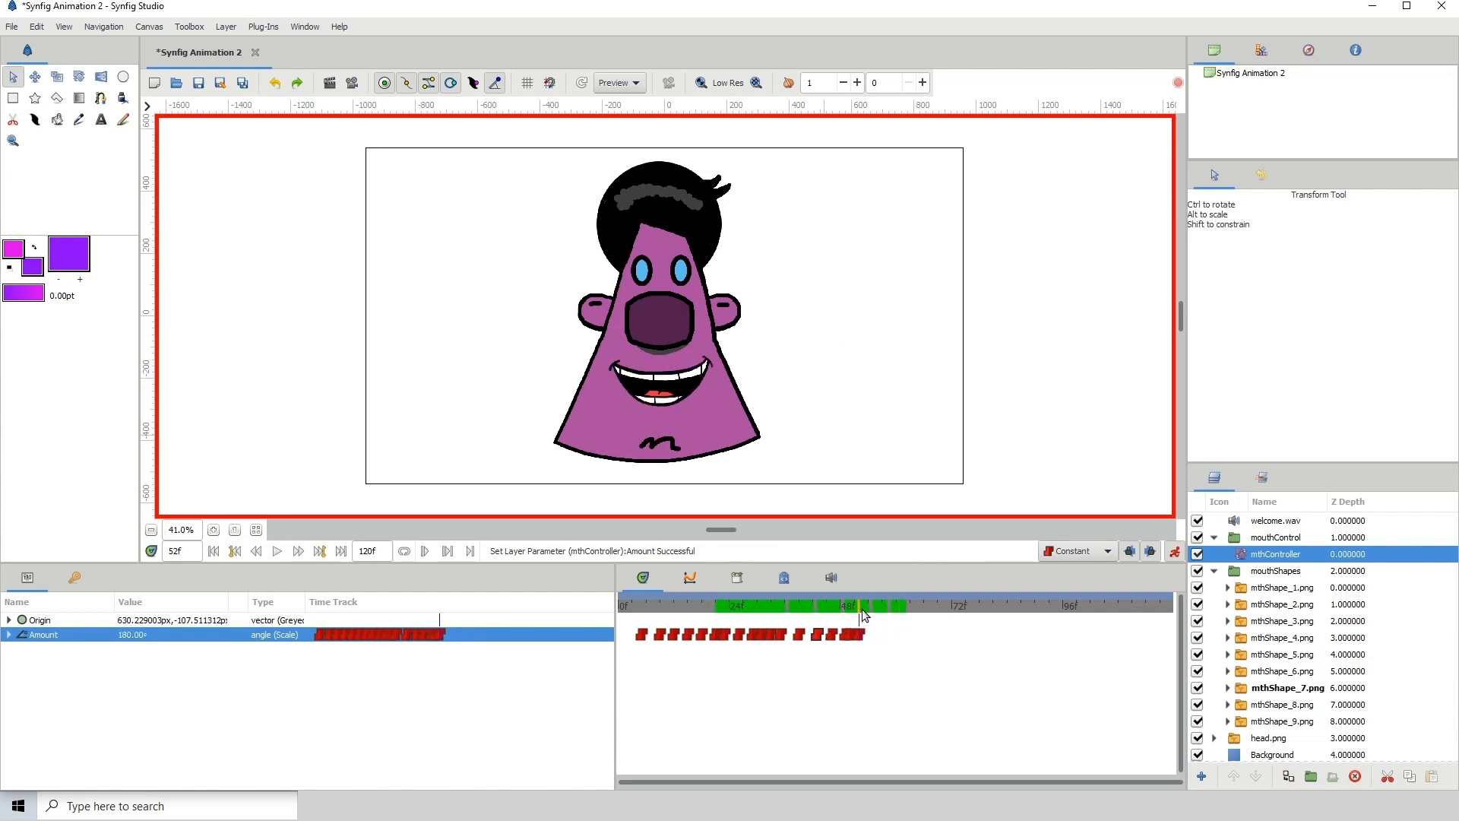
{"action": "left_click", "coordinate": [863, 609]}
{"action": "left_click", "coordinate": [859, 607]}
{"action": "left_click_drag", "start_coordinate": [841, 352], "coordinate": [881, 350]}
{"action": "left_click_drag", "start_coordinate": [858, 607], "coordinate": [874, 607]}
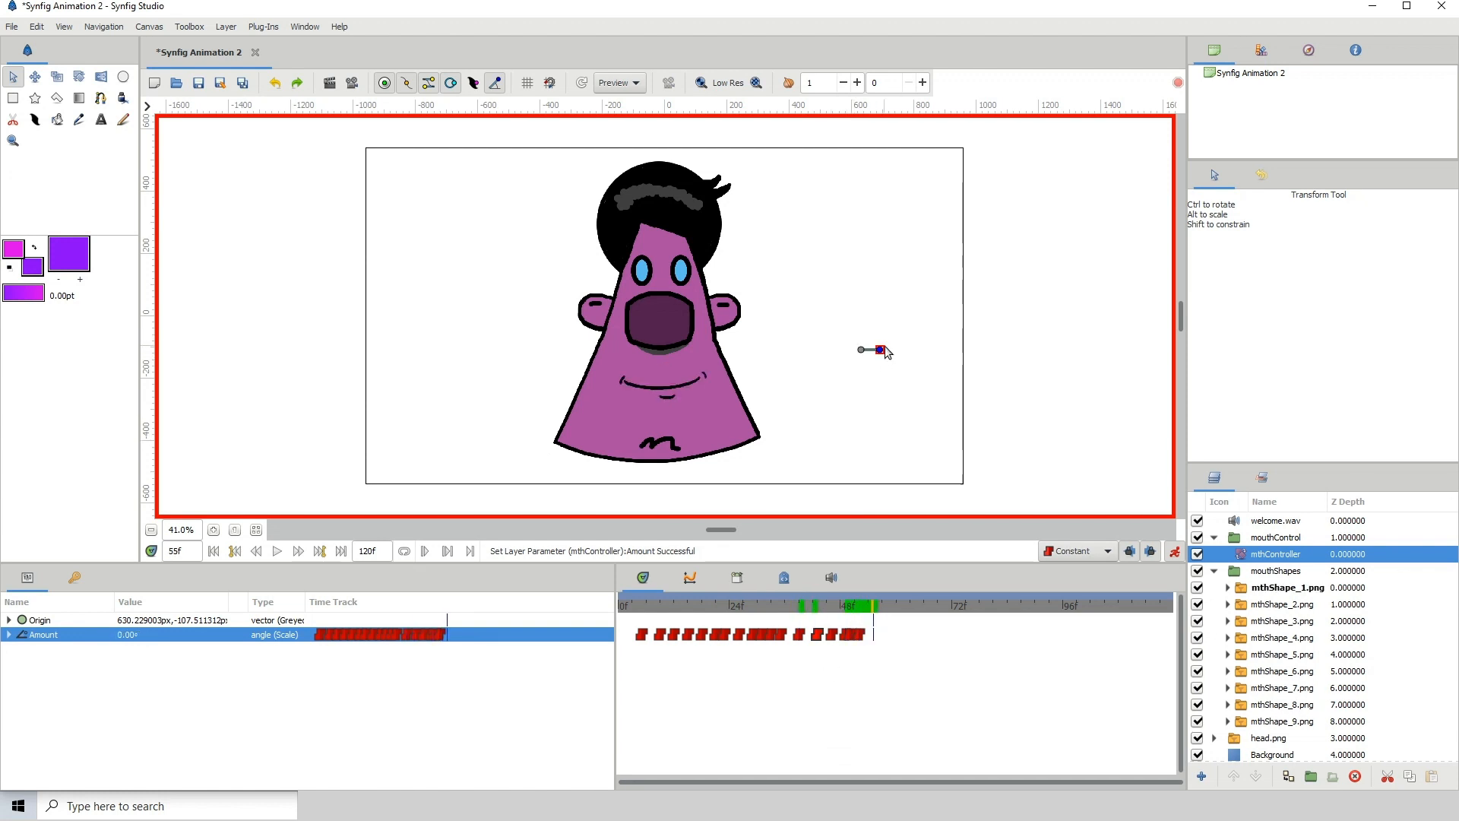
{"action": "left_click_drag", "start_coordinate": [880, 350], "coordinate": [842, 349]}
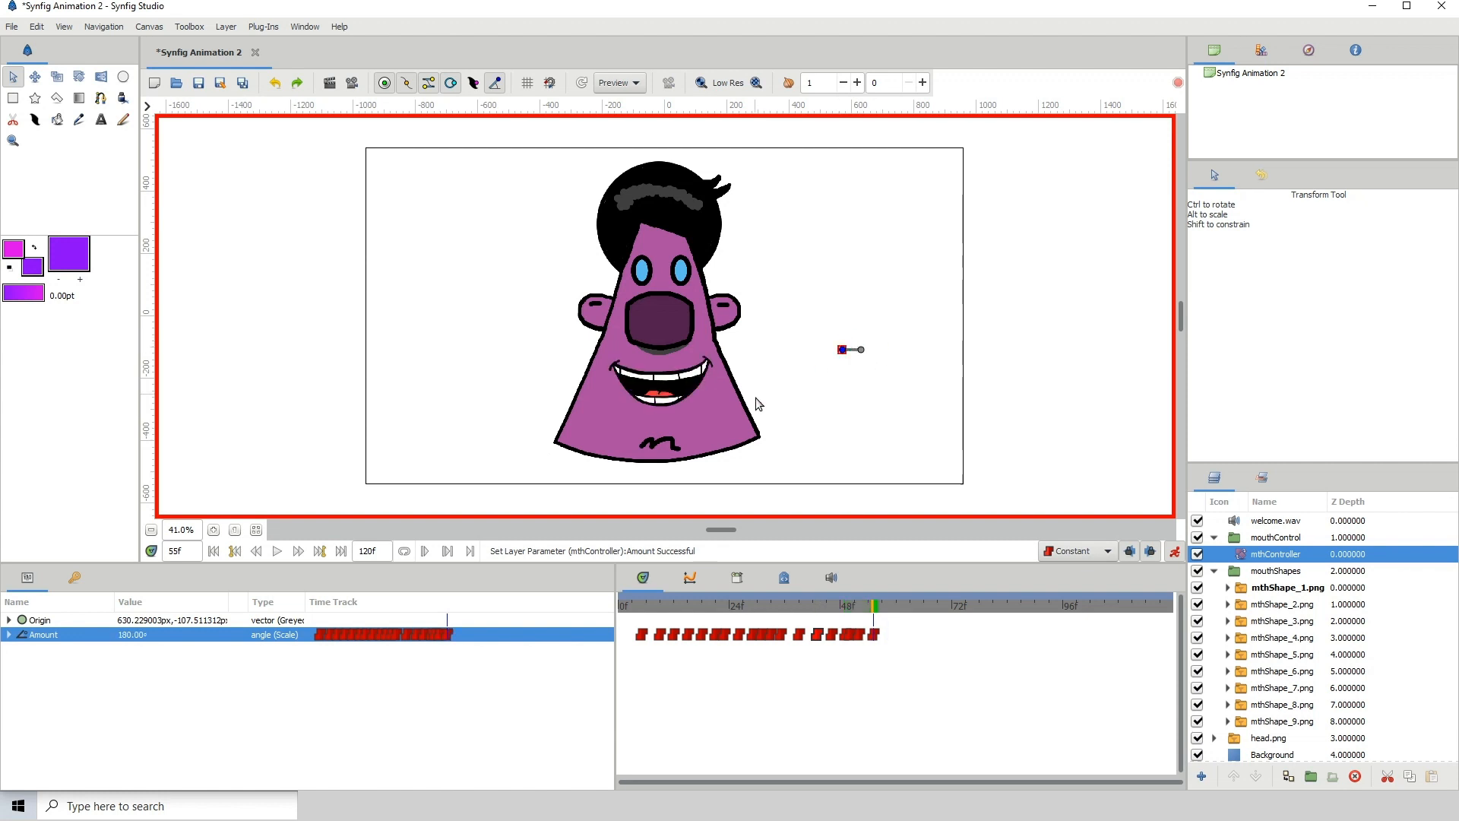
Replay the animation from the beginning to check the mouth timing around frame 55 and find where the following sound starts
{"action": "left_click_drag", "start_coordinate": [846, 608], "coordinate": [502, 658]}
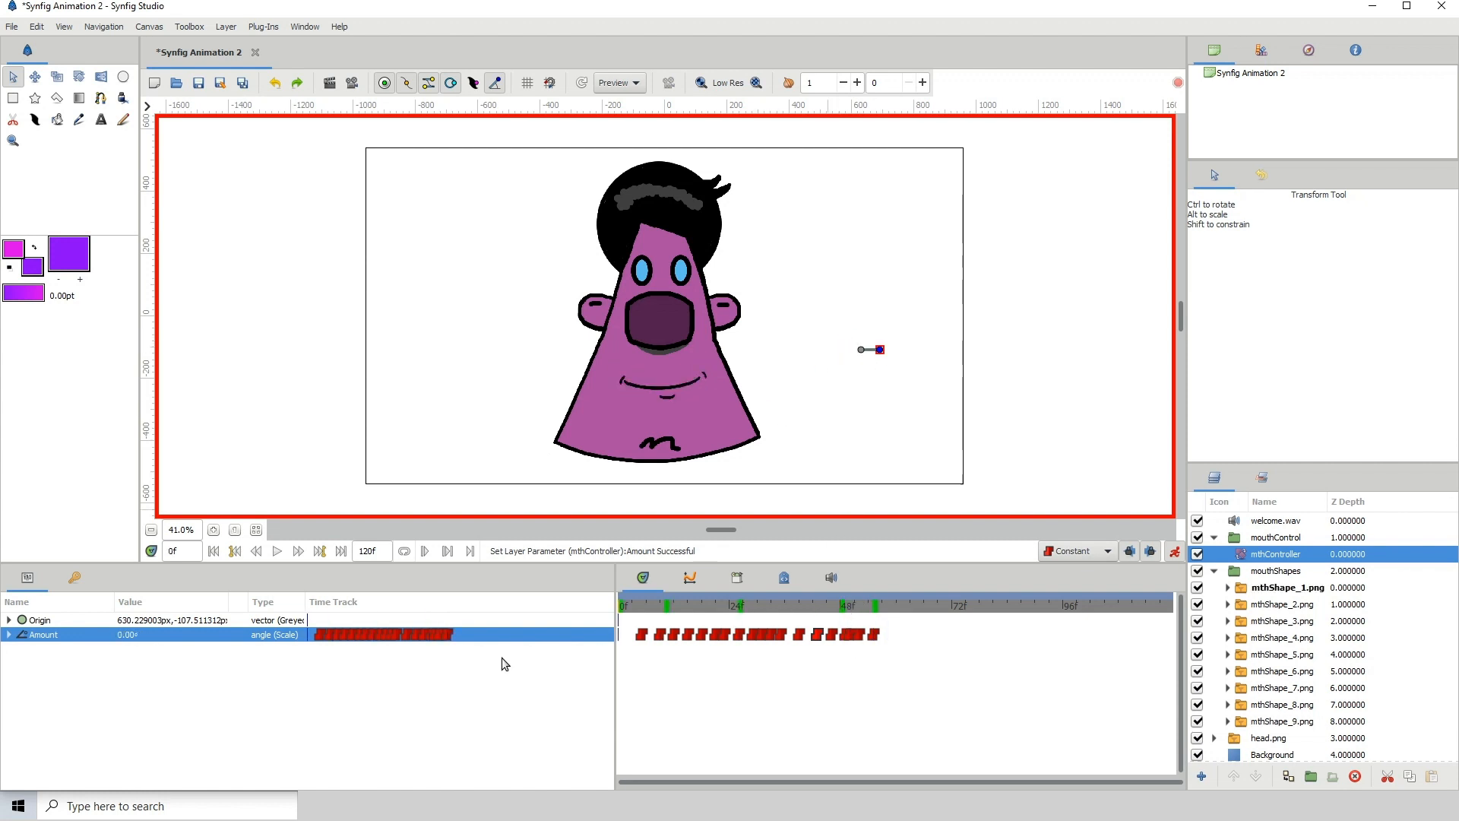
{"action": "key", "text": "space"}
{"action": "key", "text": "space"}
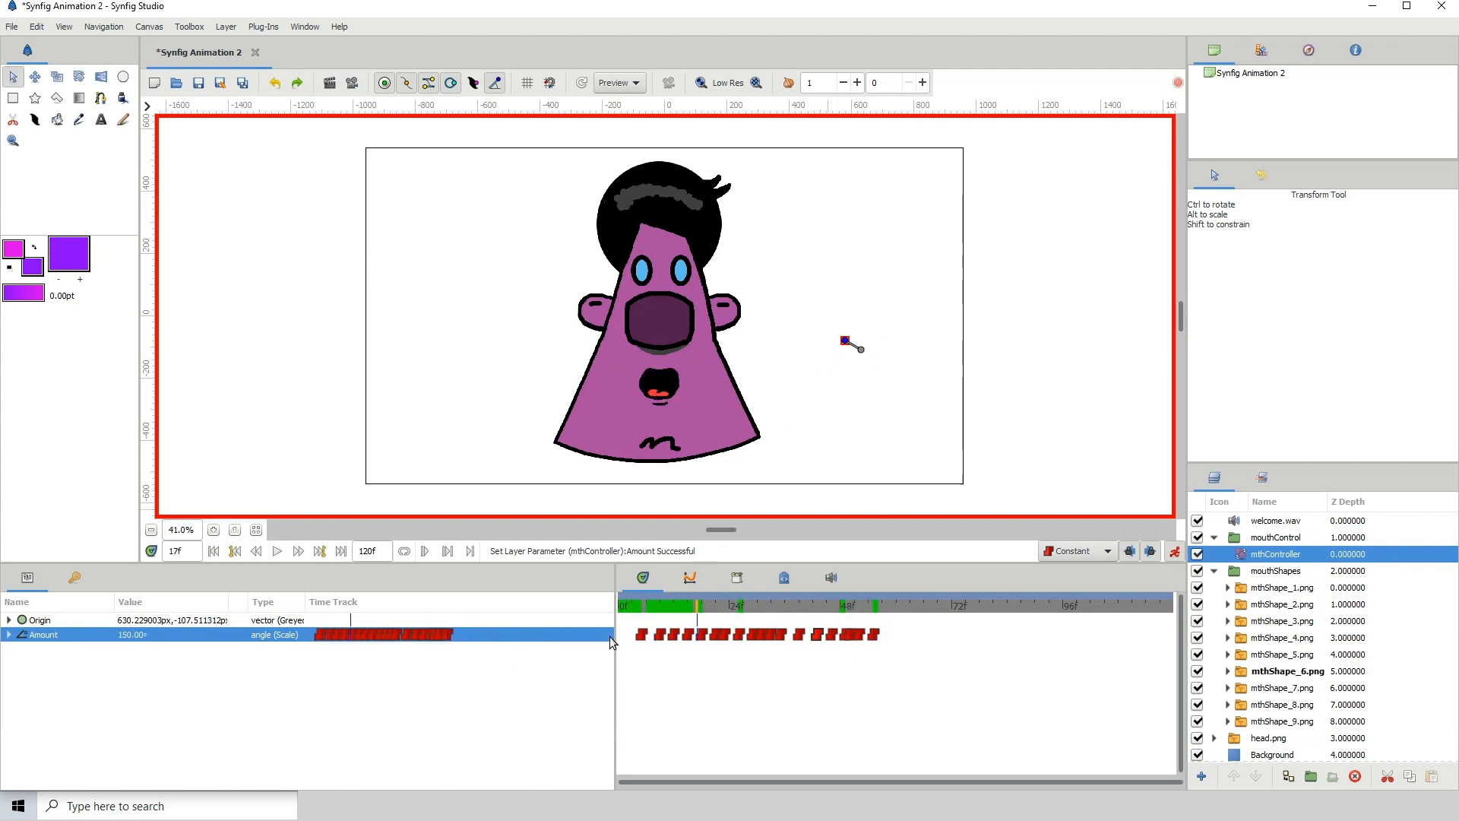
{"action": "left_click", "coordinate": [630, 608]}
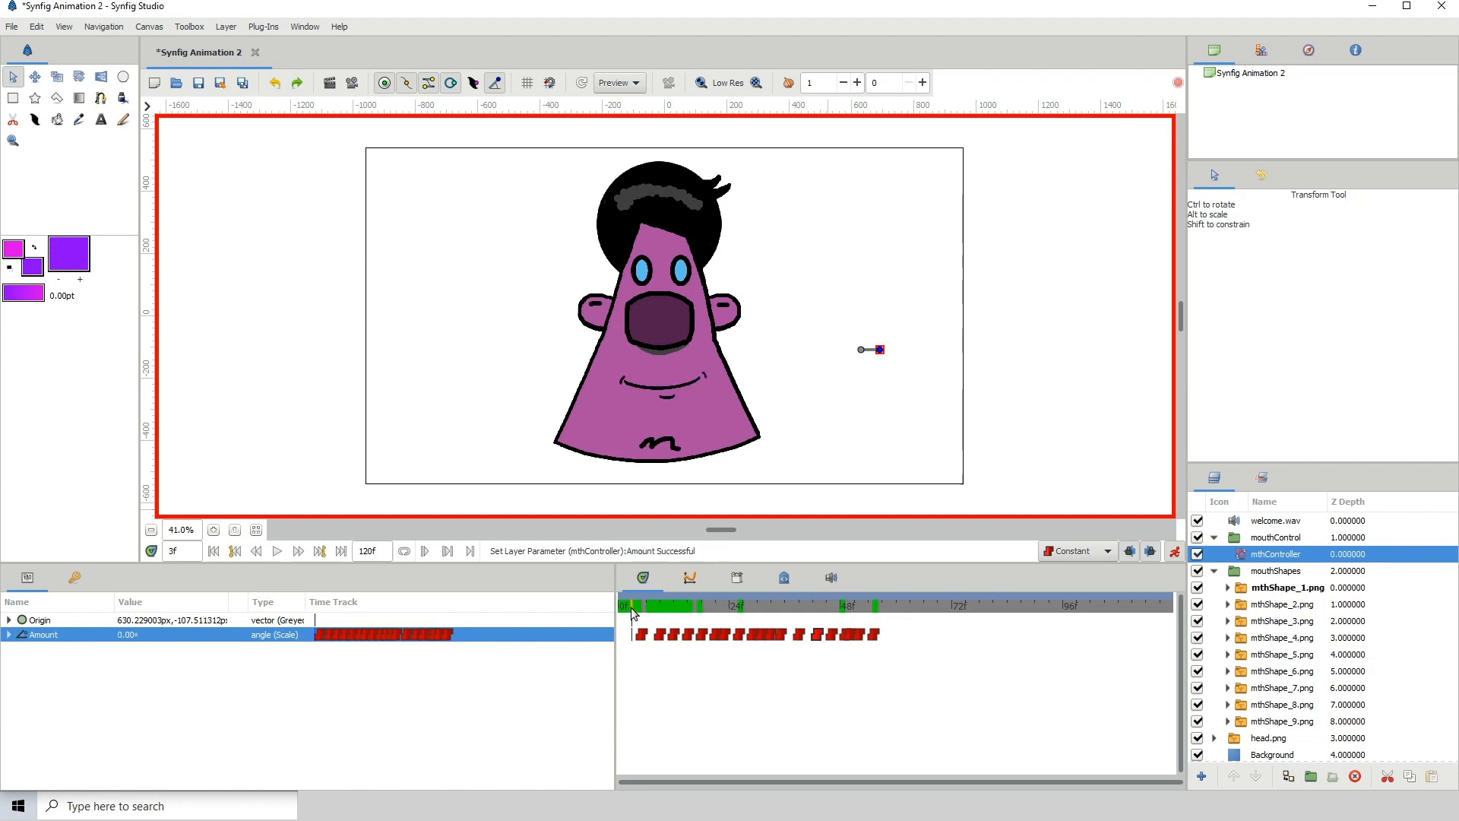
{"action": "key", "text": "space"}
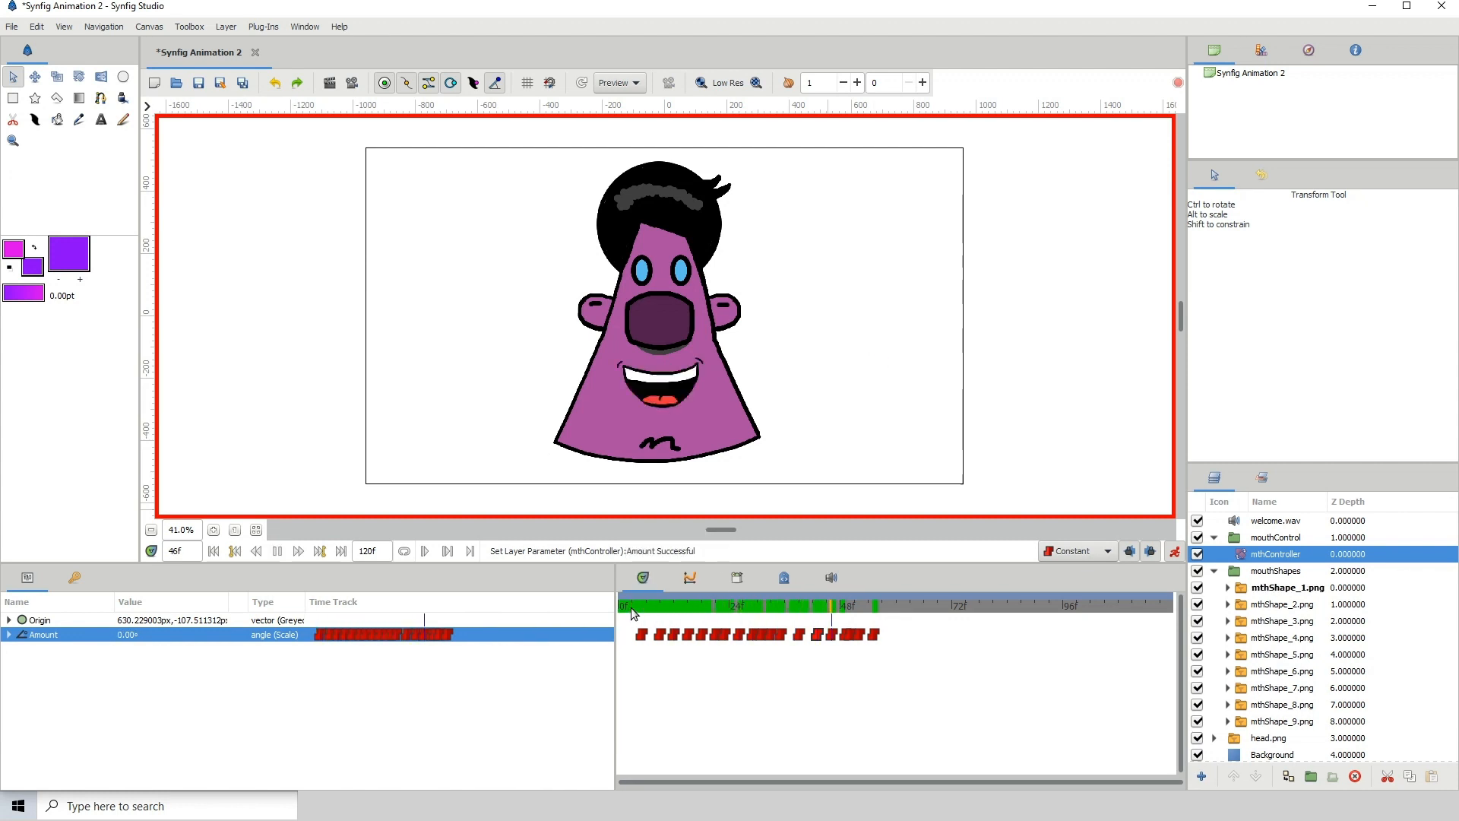
{"action": "key", "text": "space"}
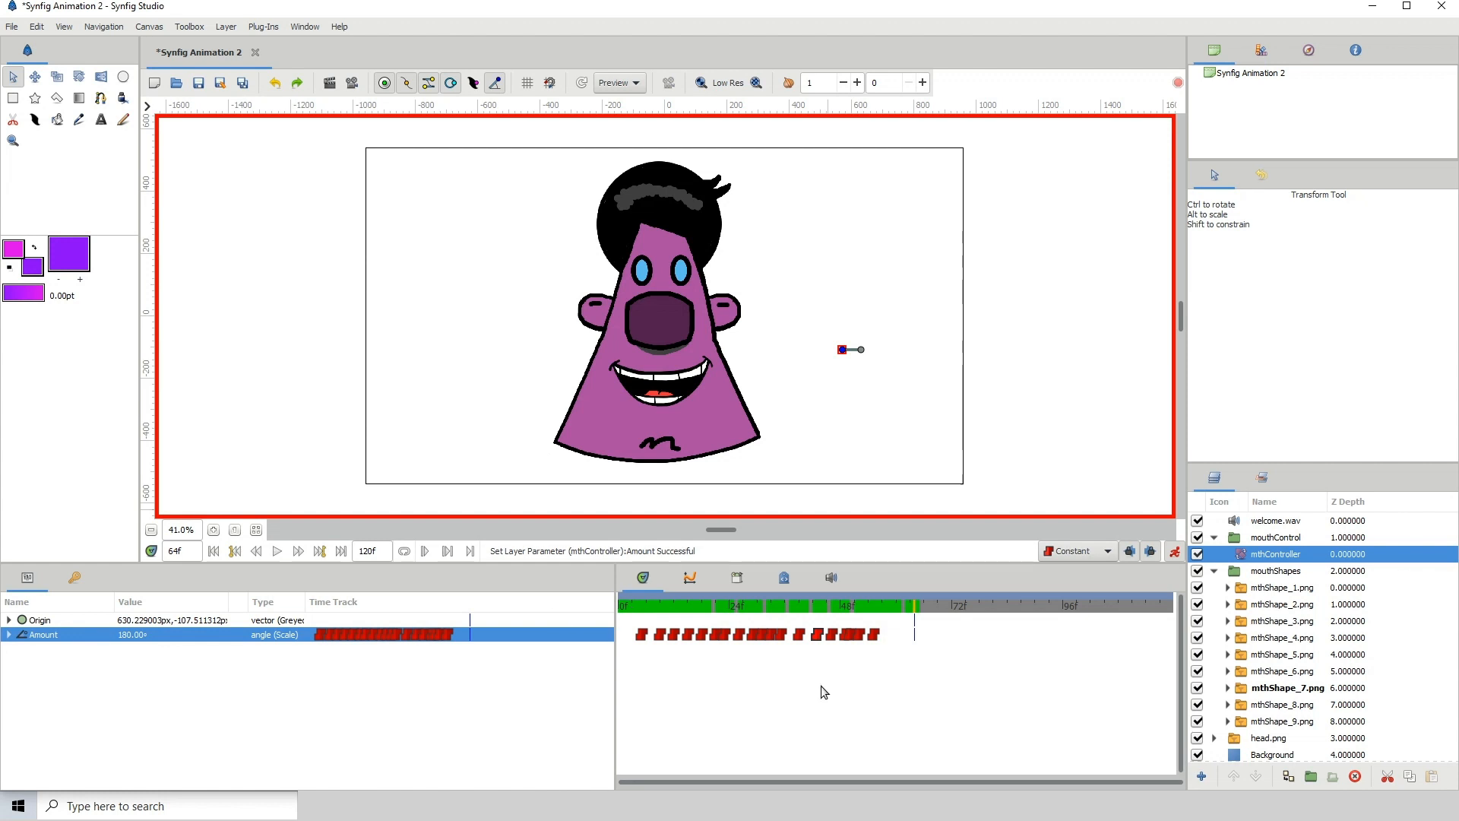
At frame 58, rotate the mthController to 120° for mthShape_5, and replay the animation to check the change
{"action": "left_click", "coordinate": [886, 609]}
{"action": "left_click_drag", "start_coordinate": [842, 350], "coordinate": [858, 339]}
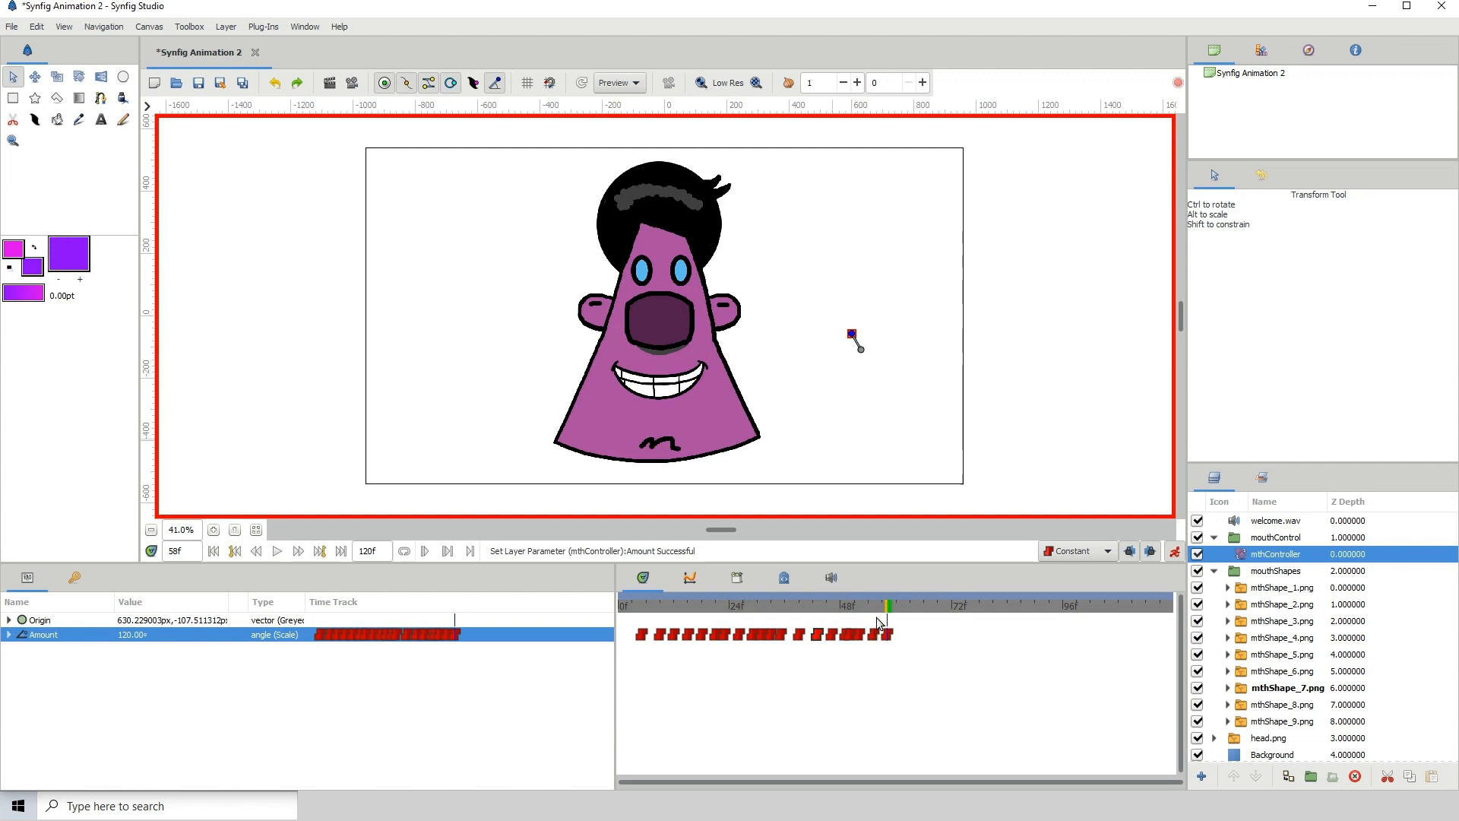
{"action": "left_click_drag", "start_coordinate": [857, 608], "coordinate": [667, 608]}
{"action": "key", "text": "space"}
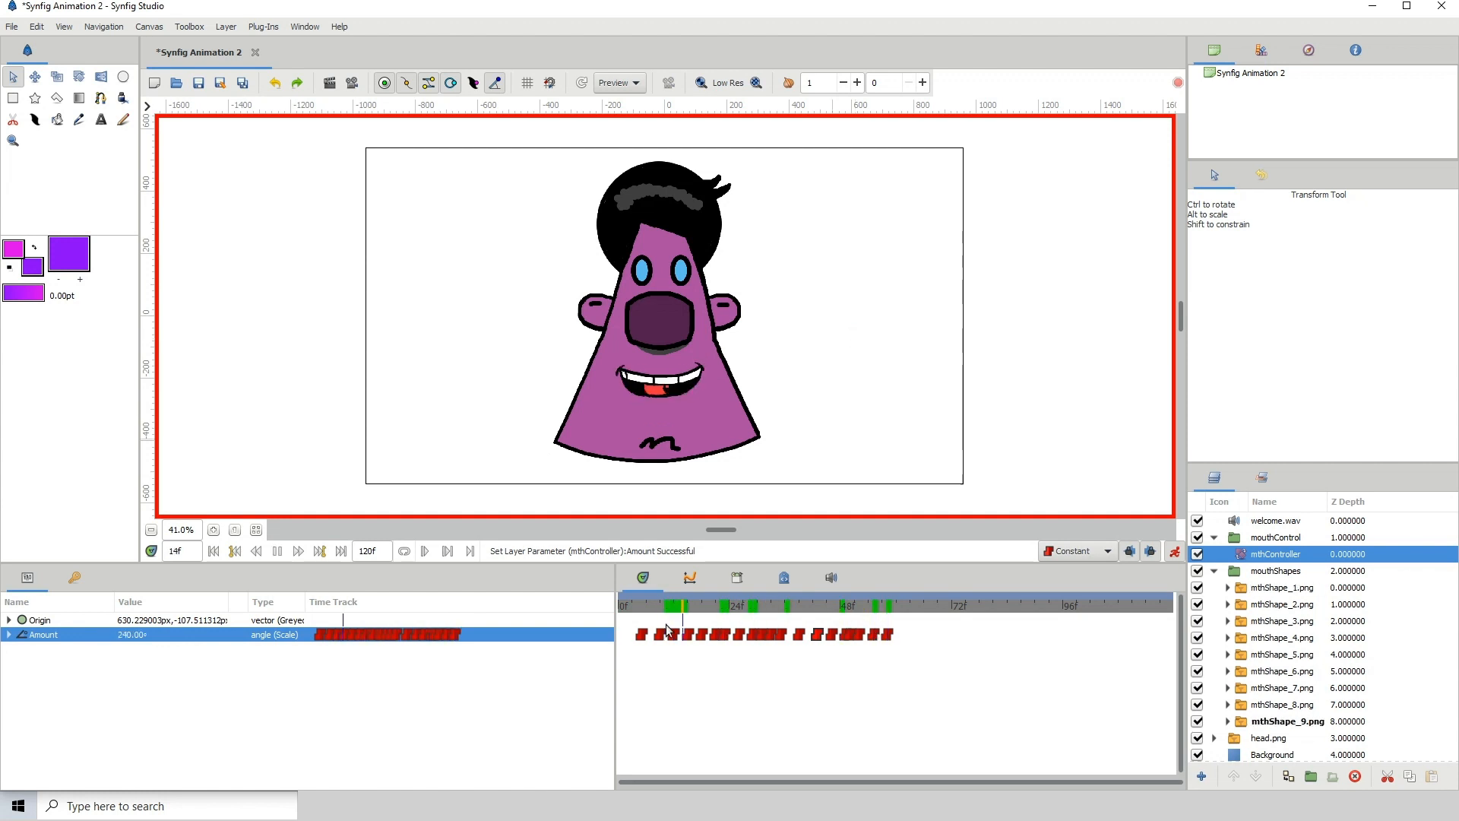
{"action": "key", "text": "space"}
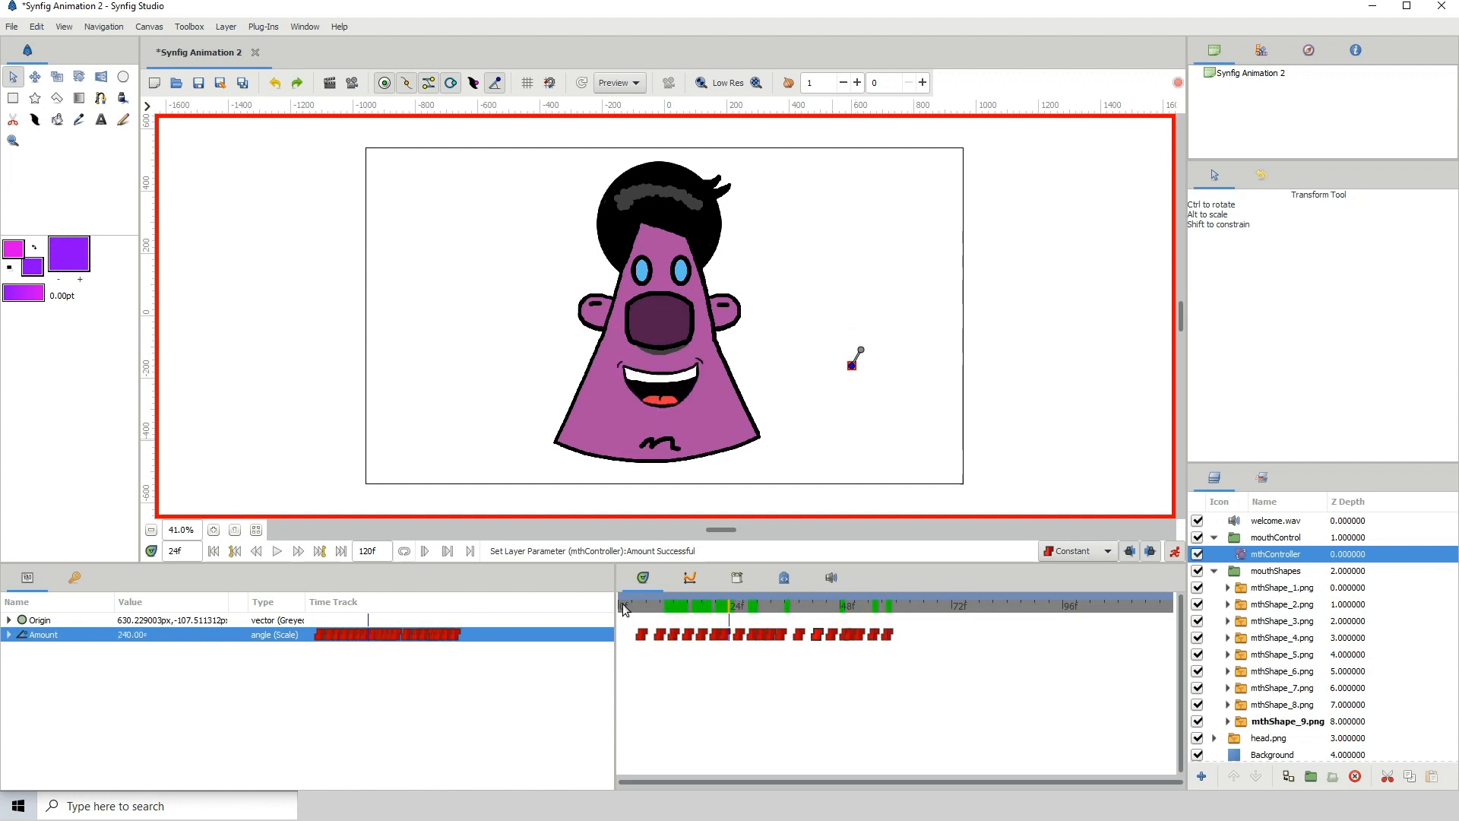
{"action": "left_click", "coordinate": [673, 608]}
{"action": "key", "text": "space"}
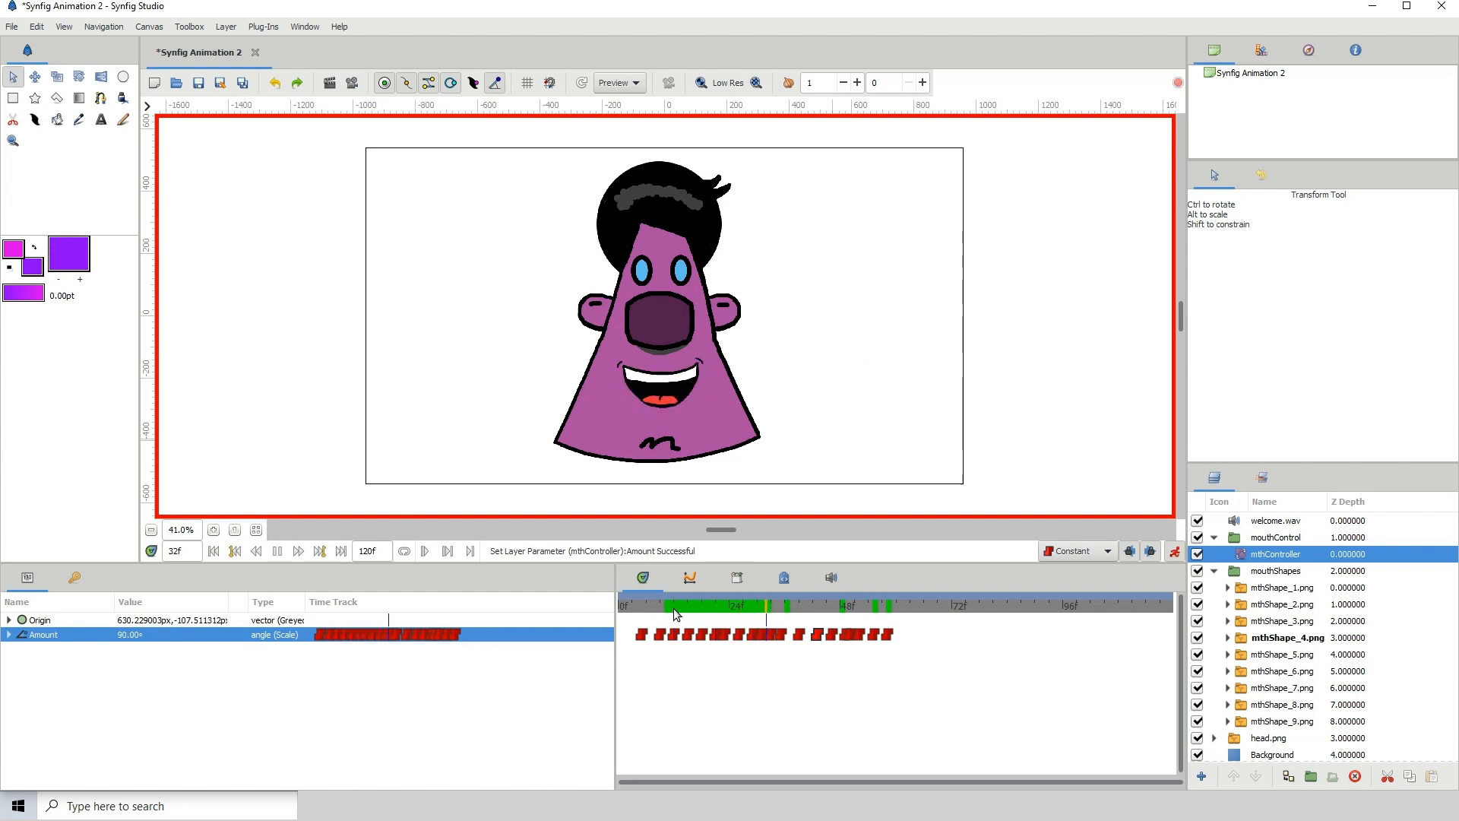
{"action": "key", "text": "space"}
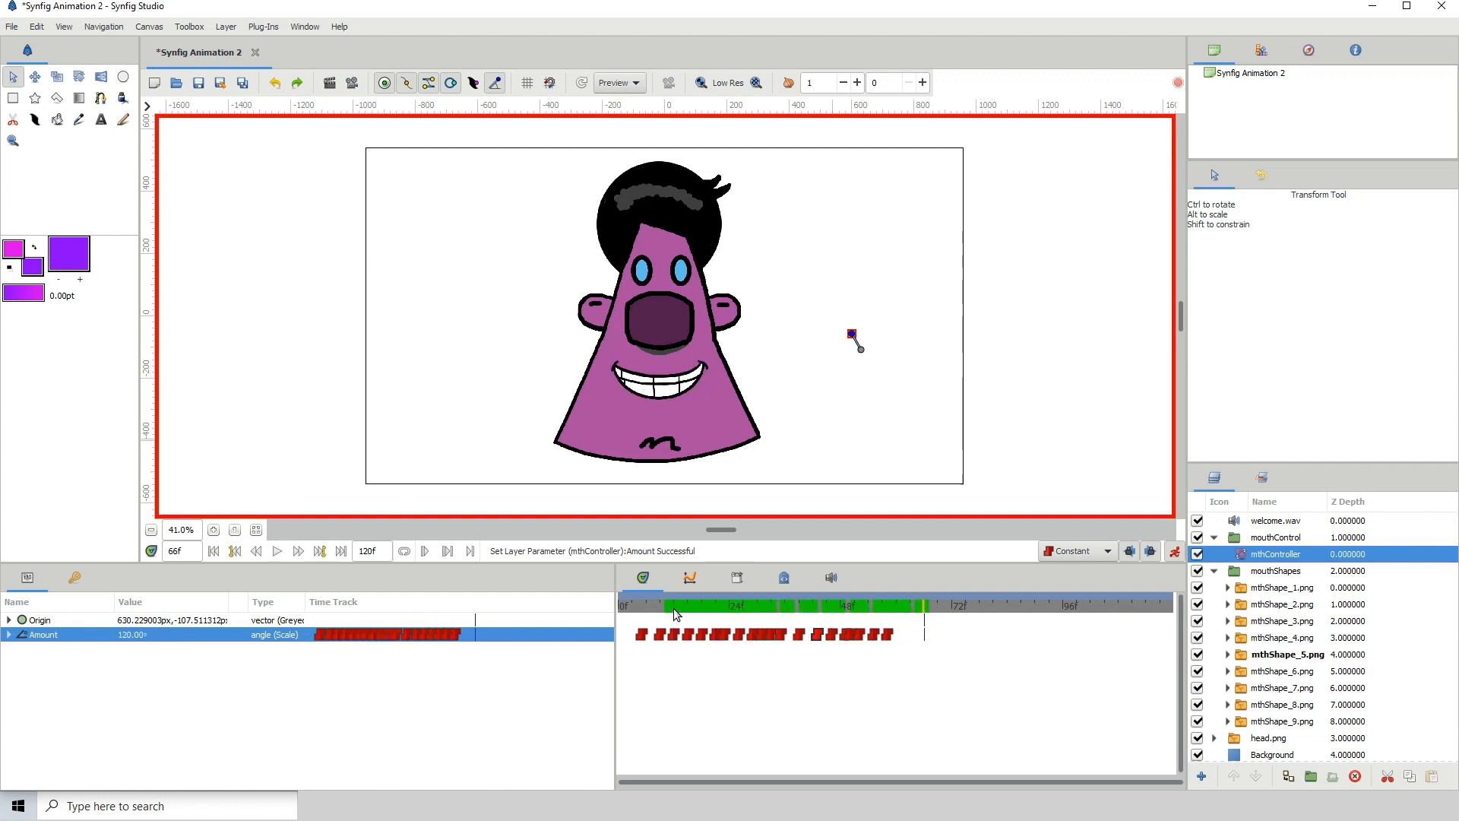
Key the mthController at 240° on frame 61, 90° on frame 63, and 0° on frame 66 to close the mouth
{"action": "left_click", "coordinate": [901, 608]}
{"action": "left_click_drag", "start_coordinate": [850, 335], "coordinate": [851, 365]}
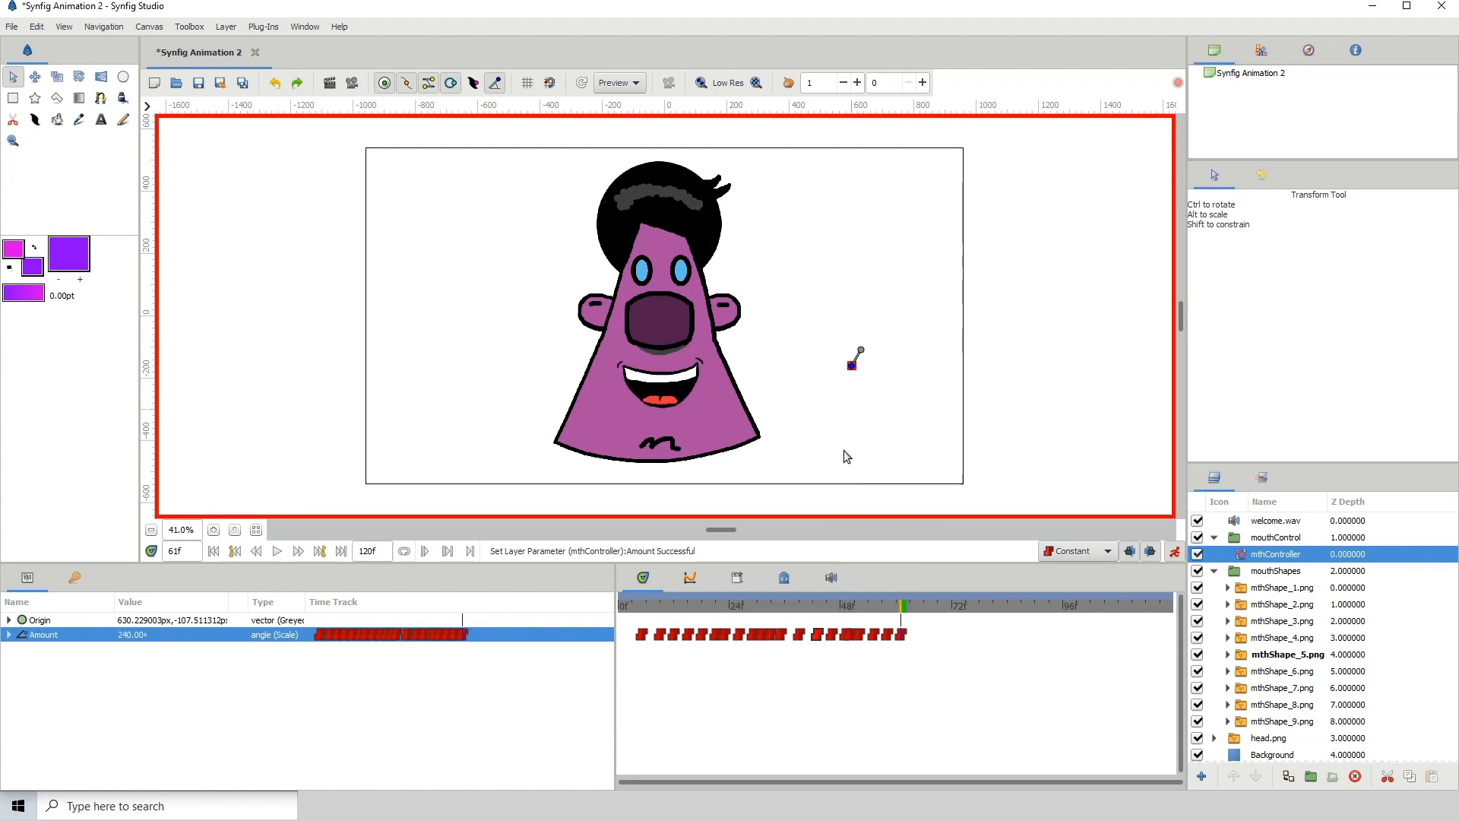
{"action": "left_click", "coordinate": [905, 610]}
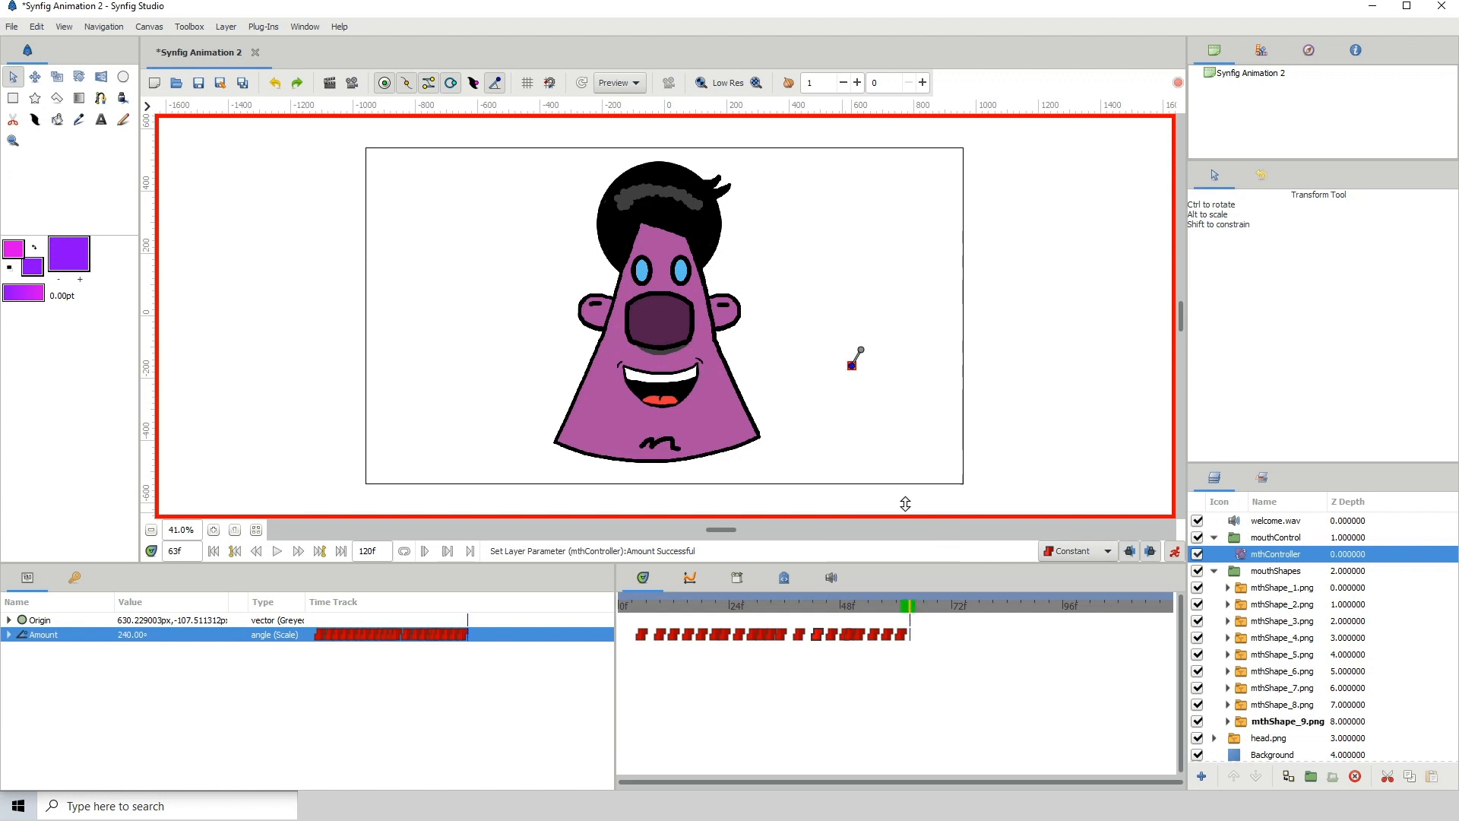
{"action": "left_click_drag", "start_coordinate": [852, 366], "coordinate": [861, 331]}
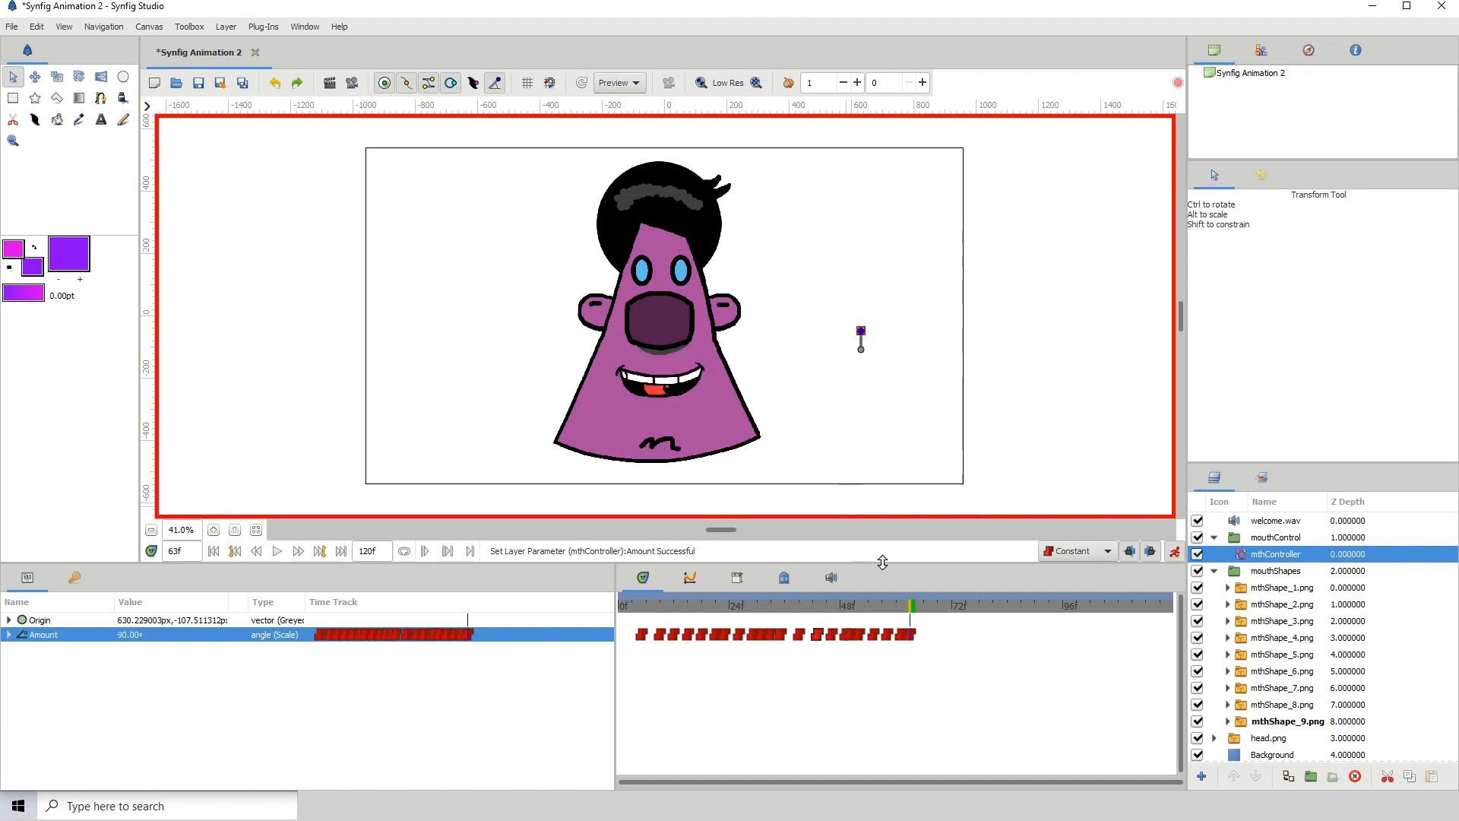
{"action": "mouse_move", "coordinate": [911, 609]}
{"action": "left_mouse_down"}
{"action": "mouse_move", "coordinate": [895, 610]}
{"action": "mouse_move", "coordinate": [924, 609]}
{"action": "left_mouse_up"}
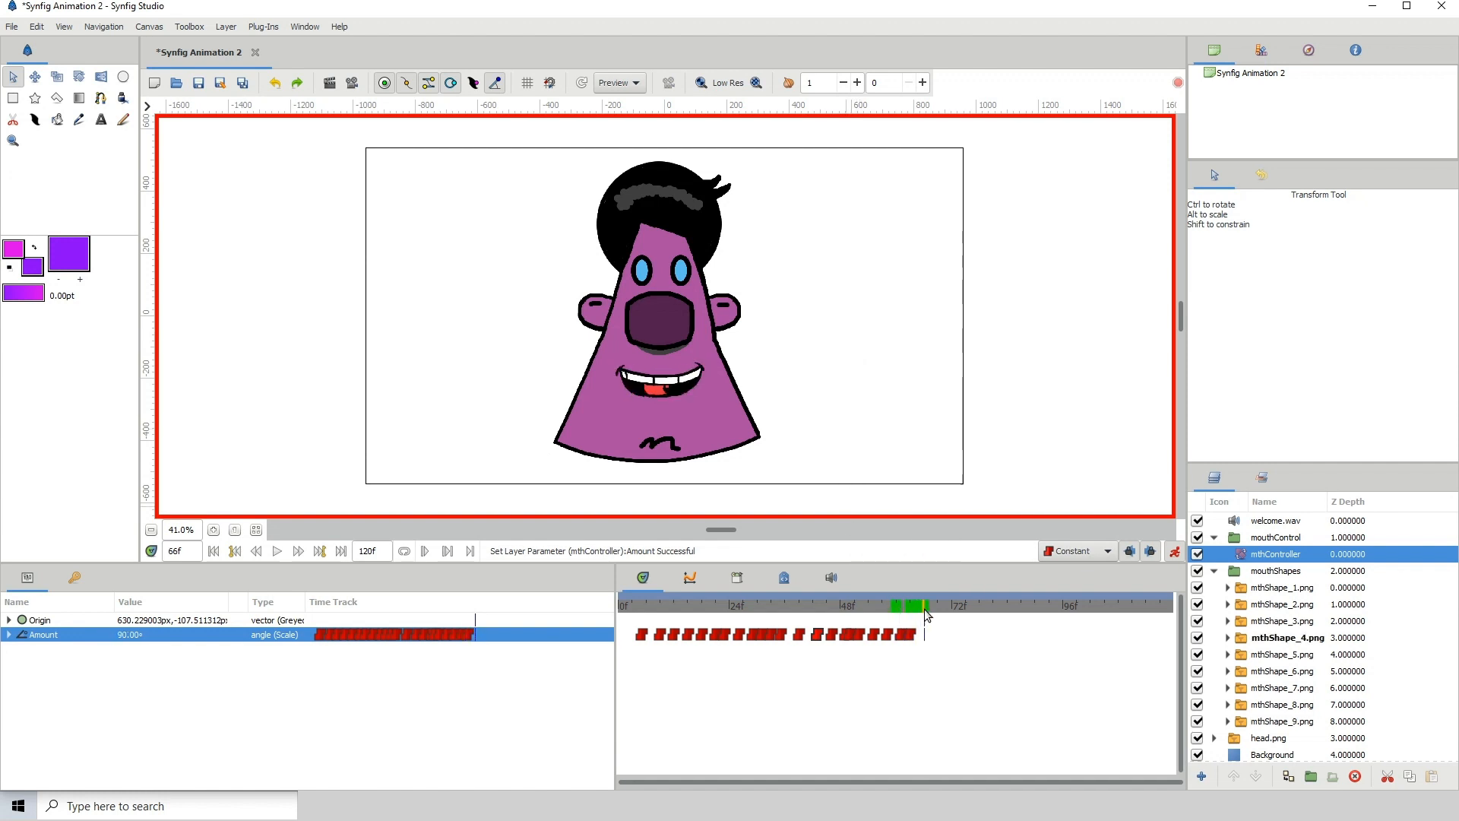
{"action": "left_click_drag", "start_coordinate": [859, 332], "coordinate": [880, 350]}
Replay the whole lip-sync from the start past the last keyframe at frame 66, and return to frame 21
{"action": "left_click_drag", "start_coordinate": [795, 604], "coordinate": [499, 640]}
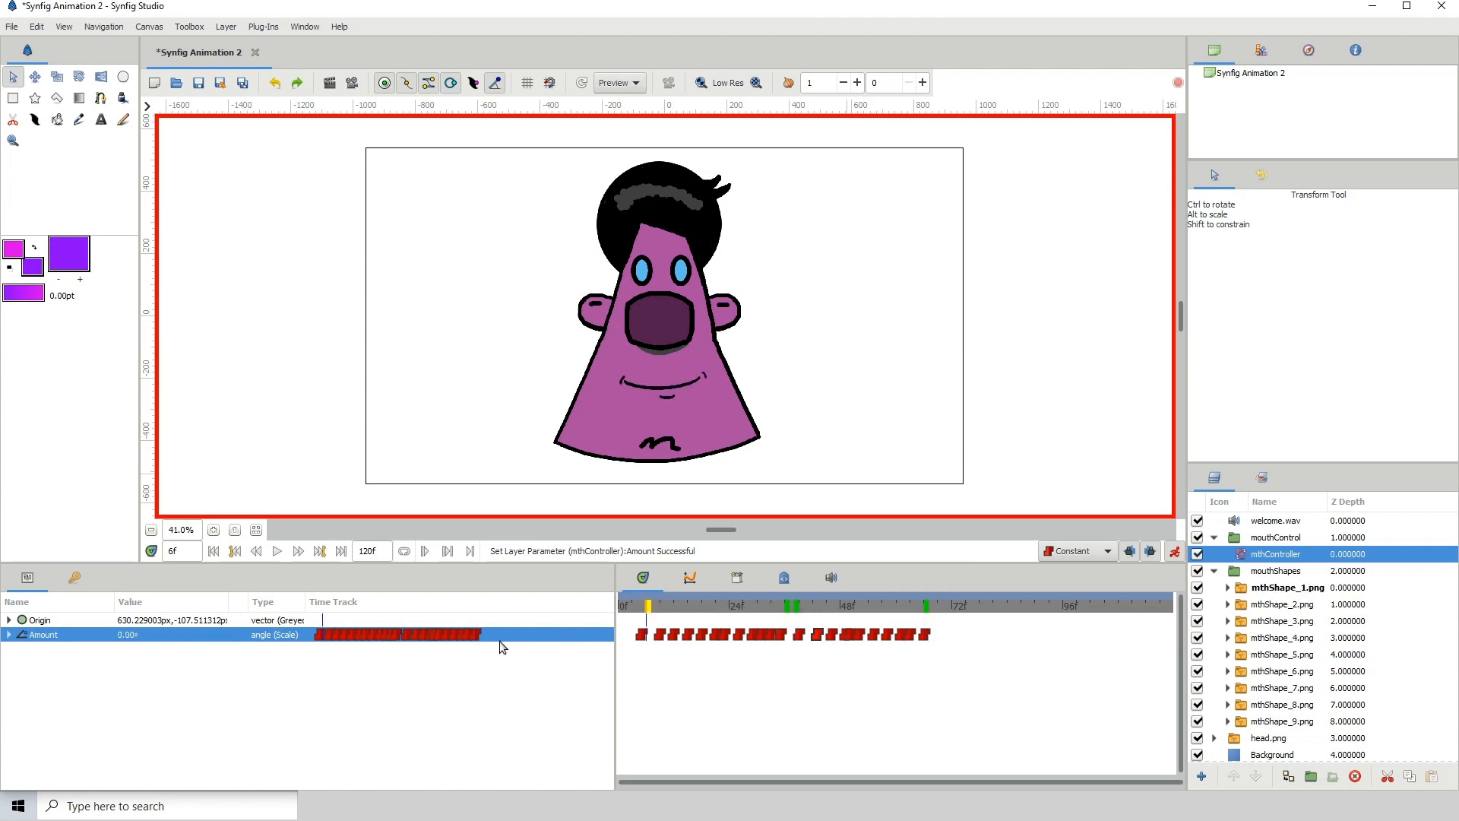
{"action": "key", "text": "space"}
{"action": "key", "text": "space"}
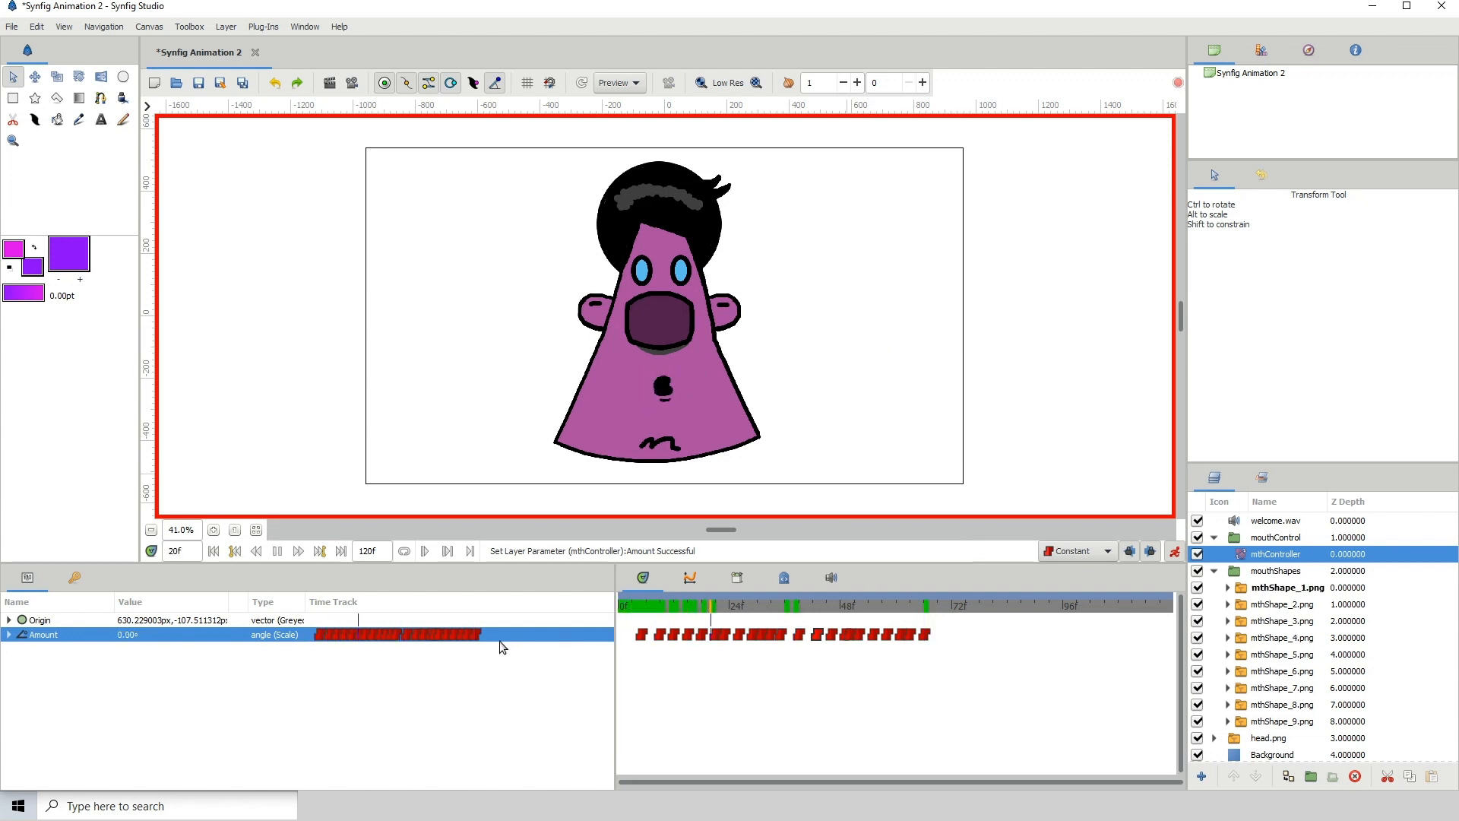
{"action": "left_click", "coordinate": [632, 605]}
{"action": "key", "text": "space"}
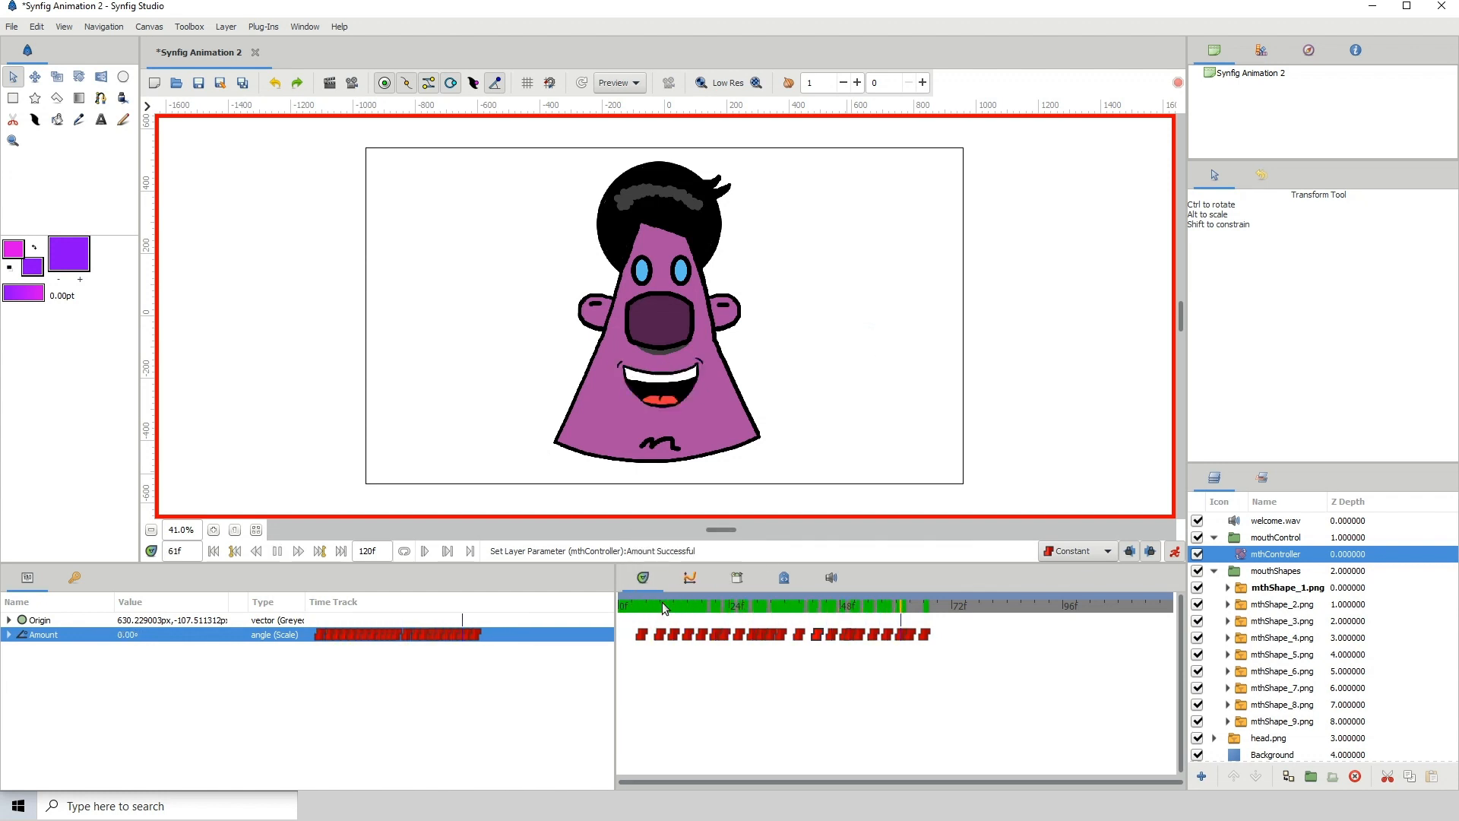
{"action": "key", "text": "space"}
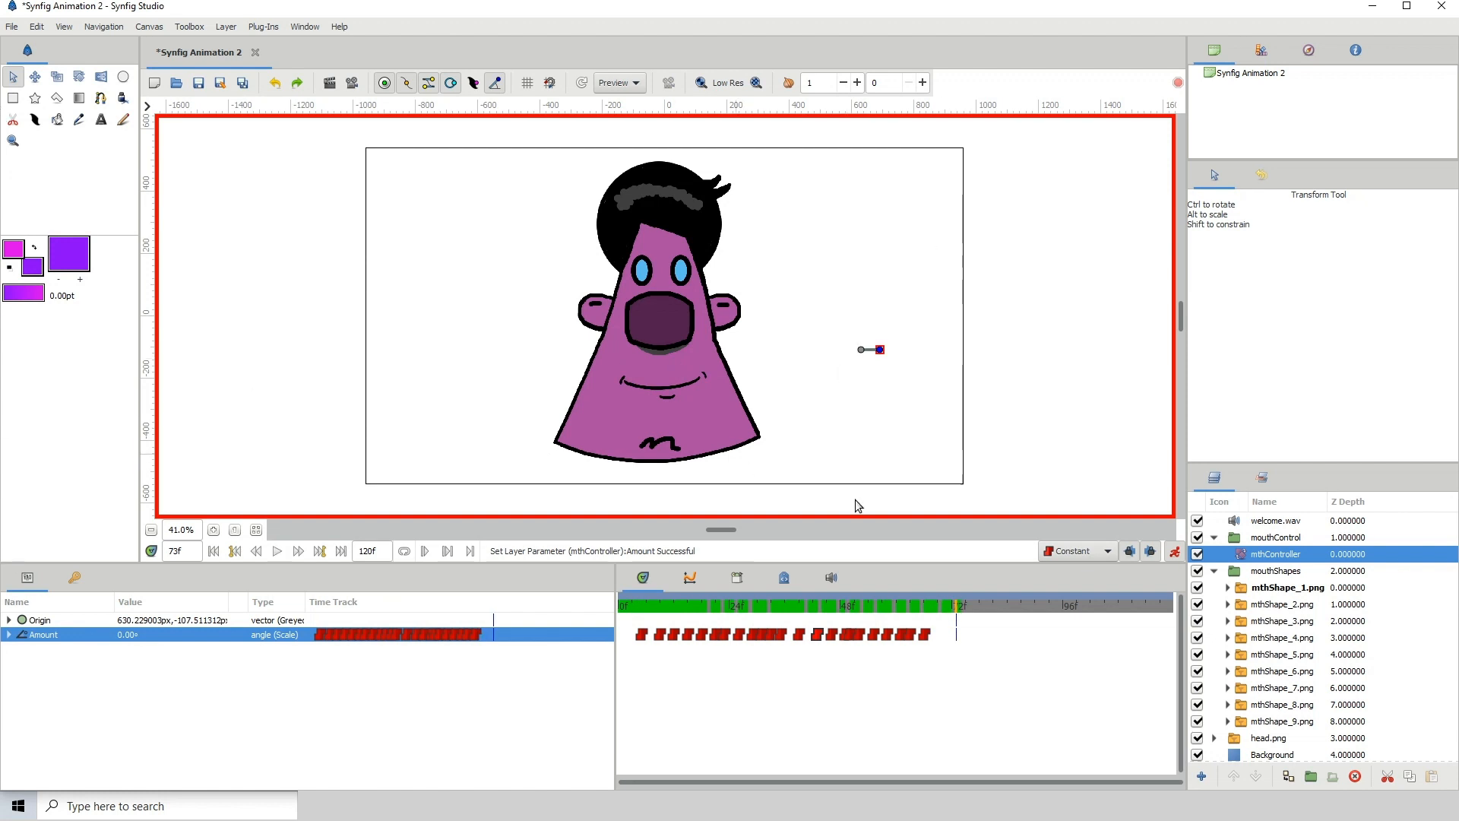
{"action": "left_click_drag", "start_coordinate": [823, 603], "coordinate": [715, 608]}
Save the project as lip_sync in the Lip Sync Images folder, as a compressed Synfig file (.sifz)
{"action": "left_click", "coordinate": [198, 86]}
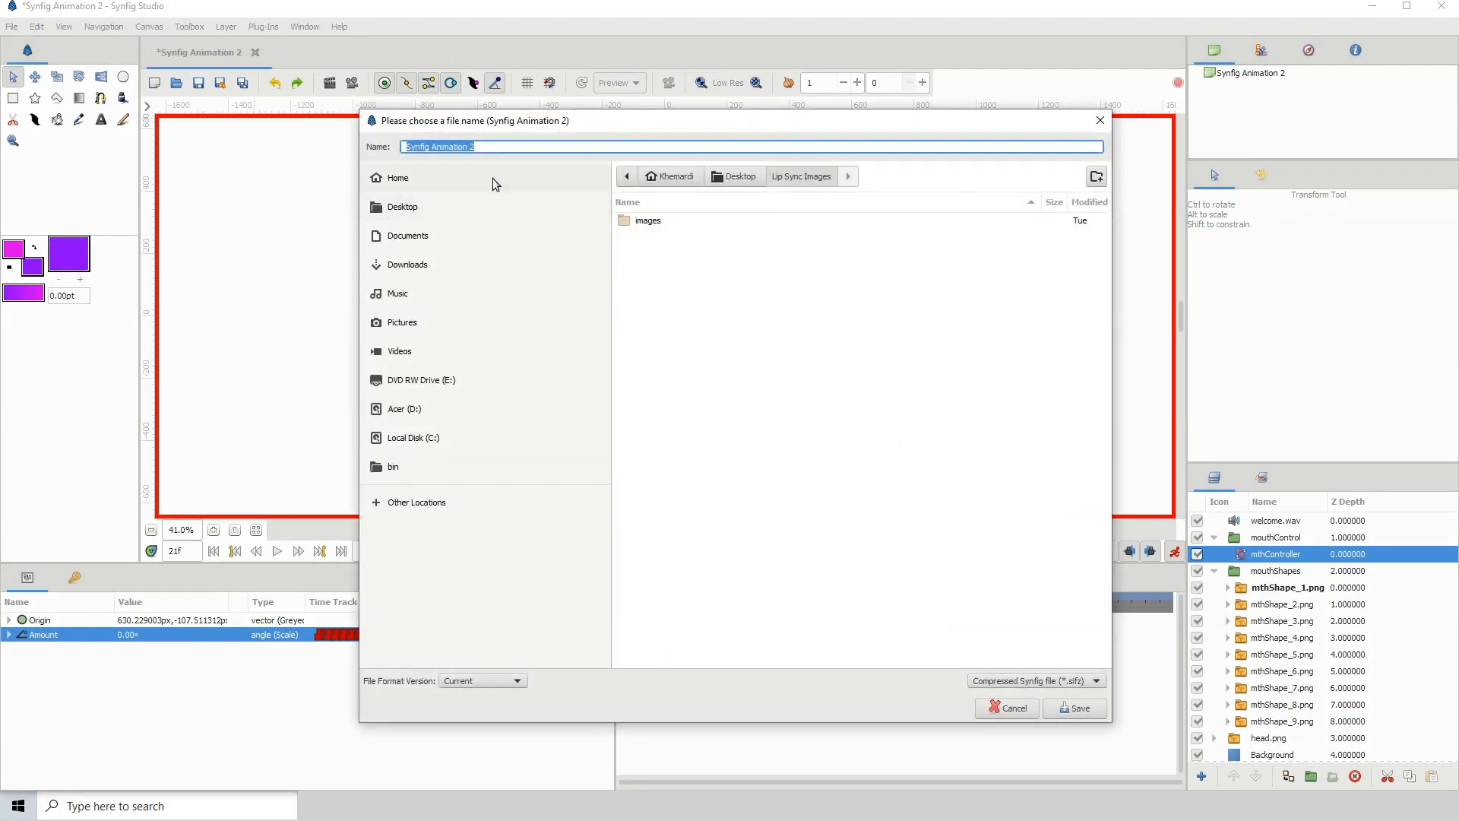
{"action": "key", "text": "BackSpace"}
{"action": "type", "text": "lip_sync"}
{"action": "left_click", "coordinate": [1083, 708]}
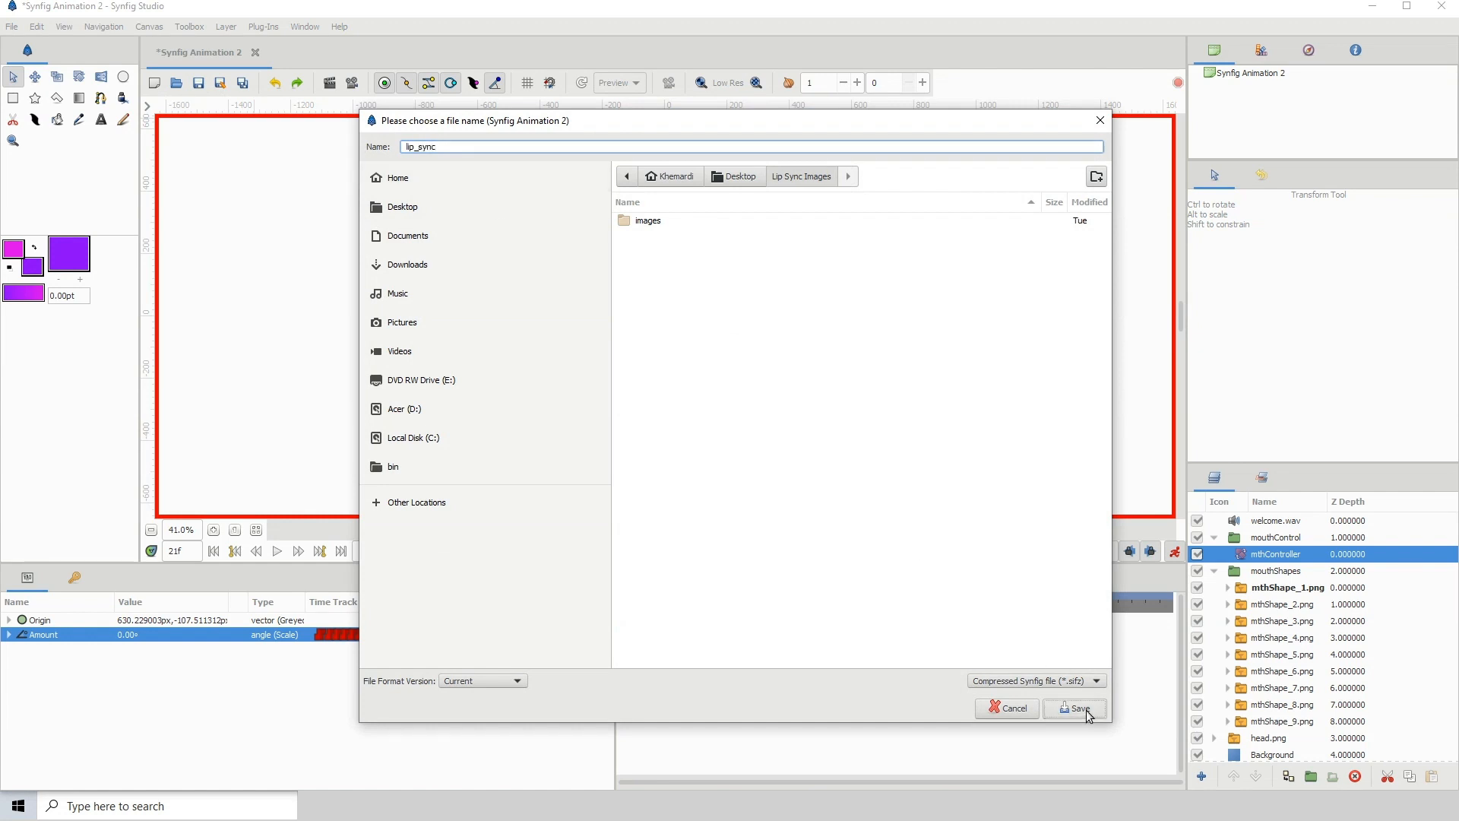
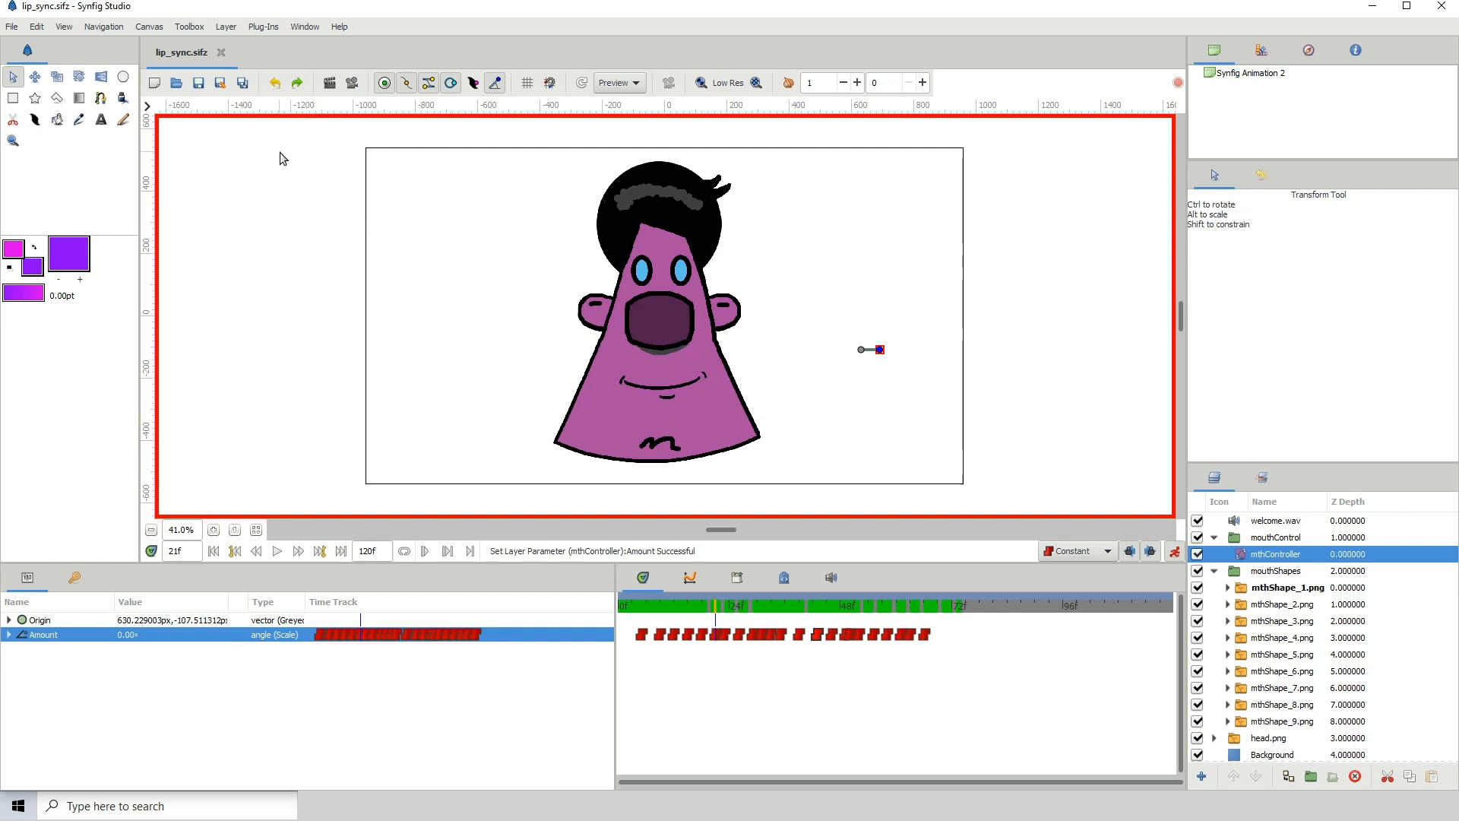
Set the animation's end time to 72f and scrub the timeline to check the shortened range
{"action": "left_click", "coordinate": [13, 26]}
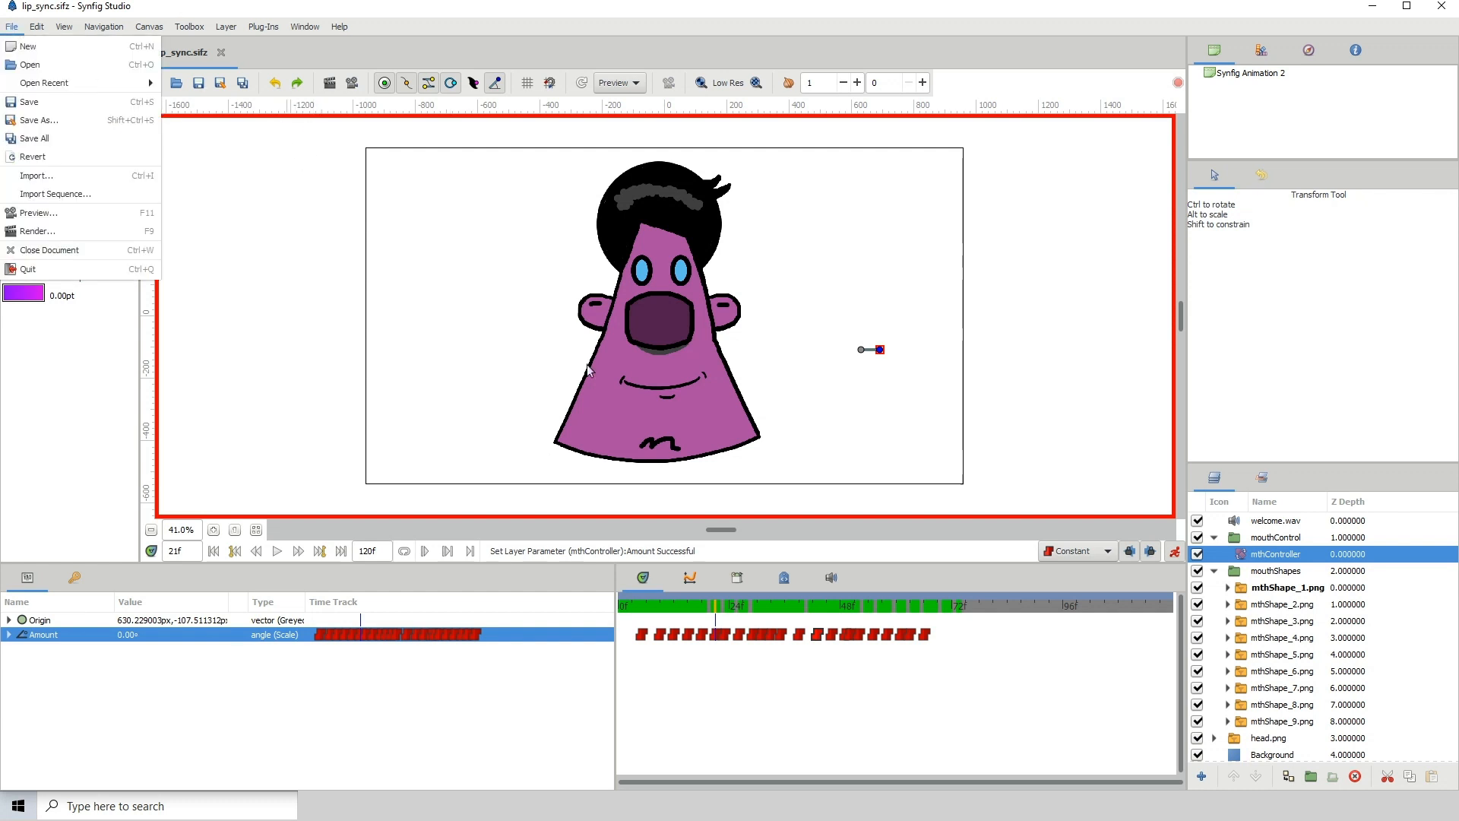
{"action": "left_click", "coordinate": [917, 598]}
{"action": "left_click_drag", "start_coordinate": [914, 604], "coordinate": [953, 620]}
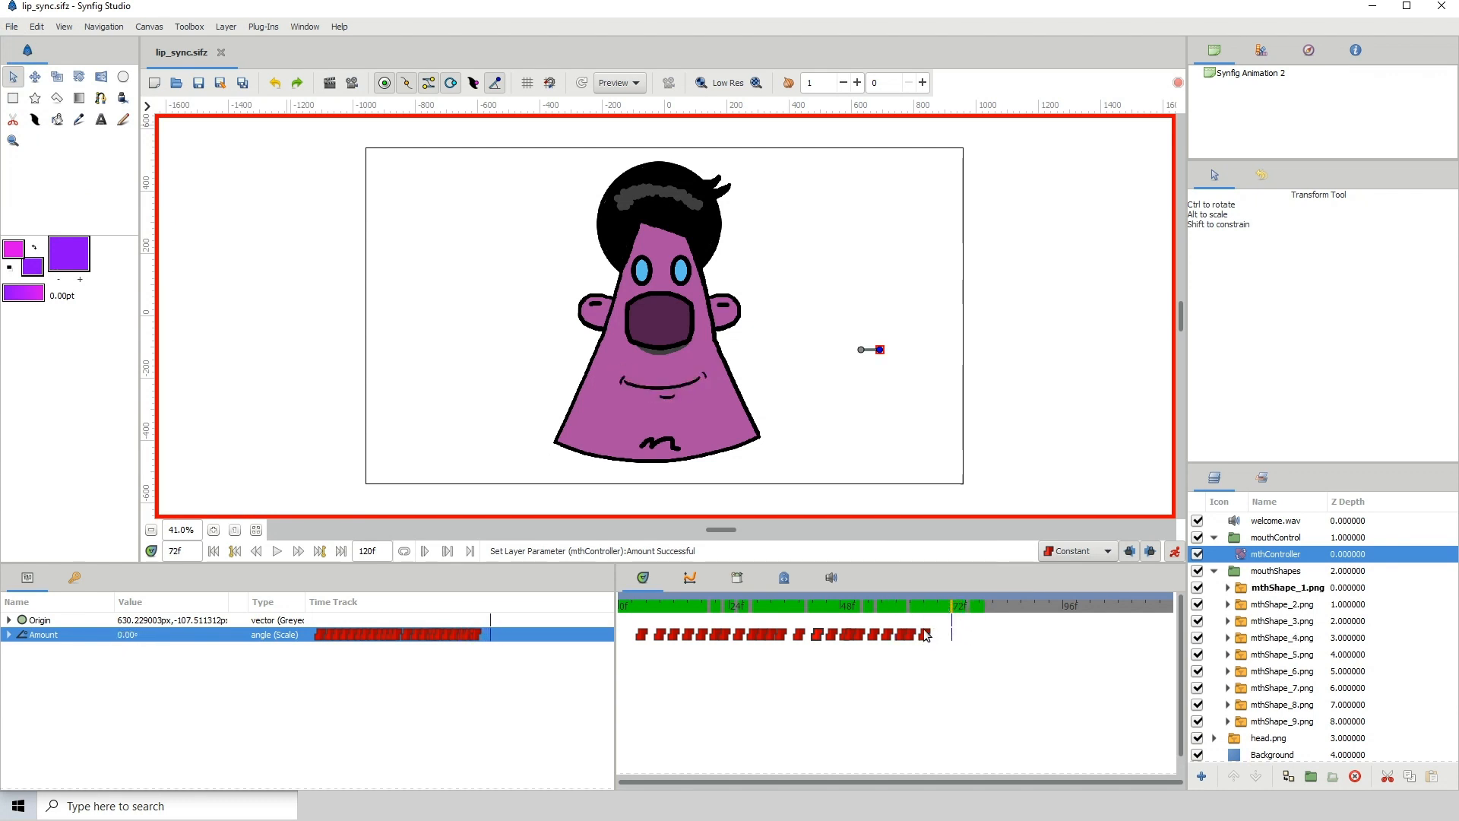
{"action": "left_click_drag", "start_coordinate": [384, 554], "coordinate": [314, 550]}
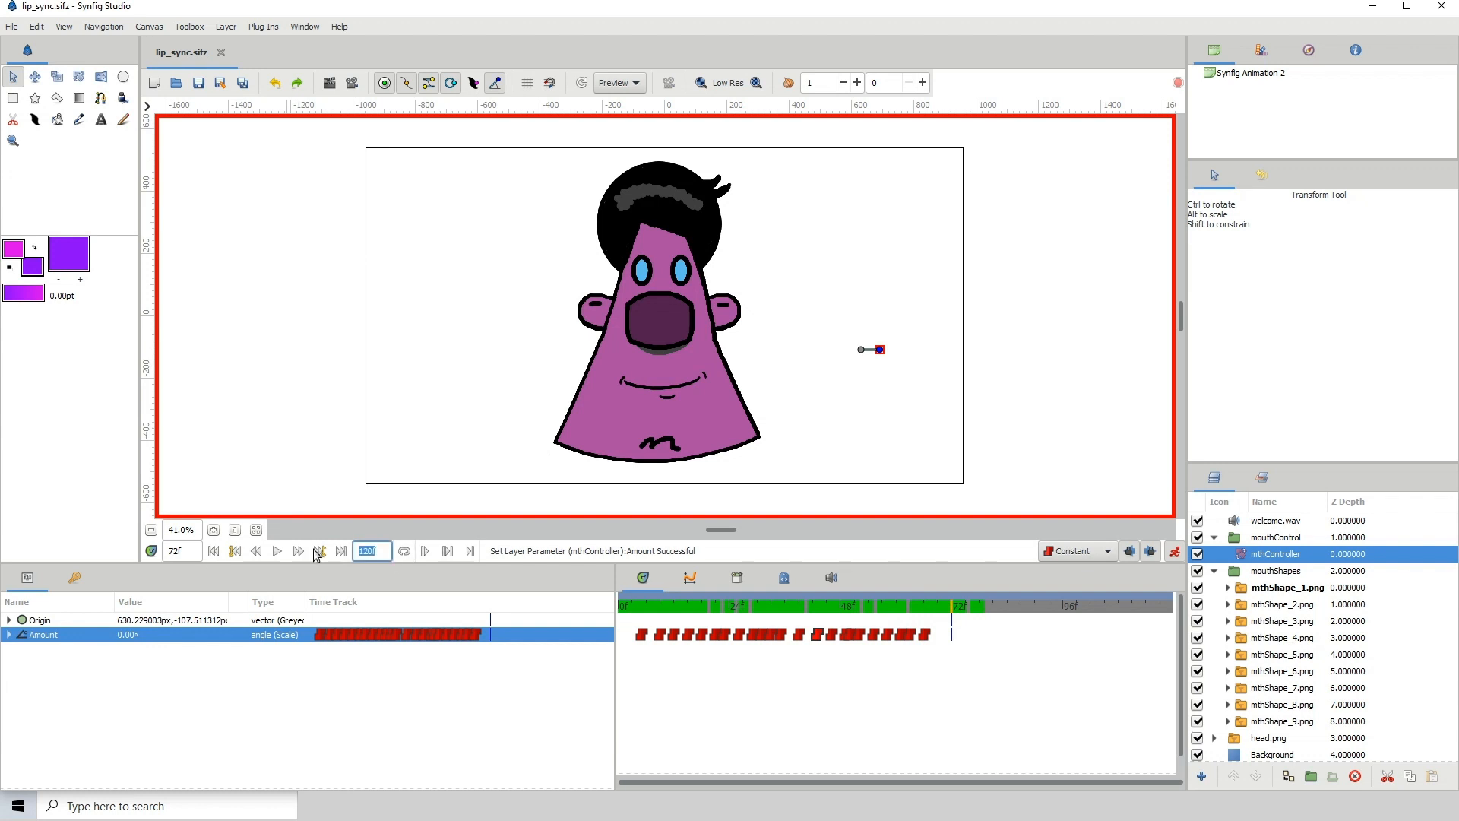
{"action": "type", "text": "72"}
{"action": "key", "text": "Return"}
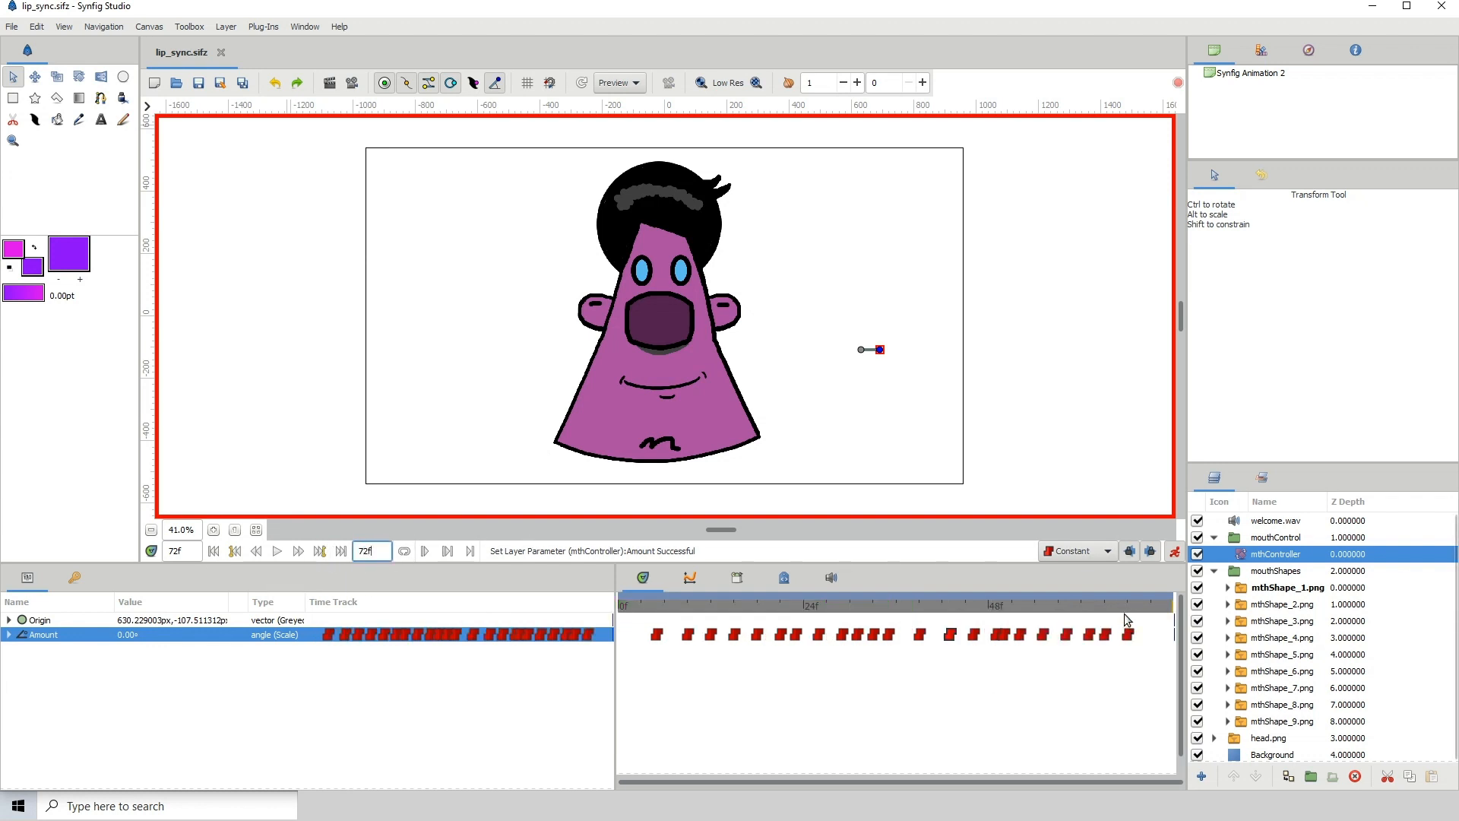
{"action": "left_click_drag", "start_coordinate": [1149, 612], "coordinate": [883, 605]}
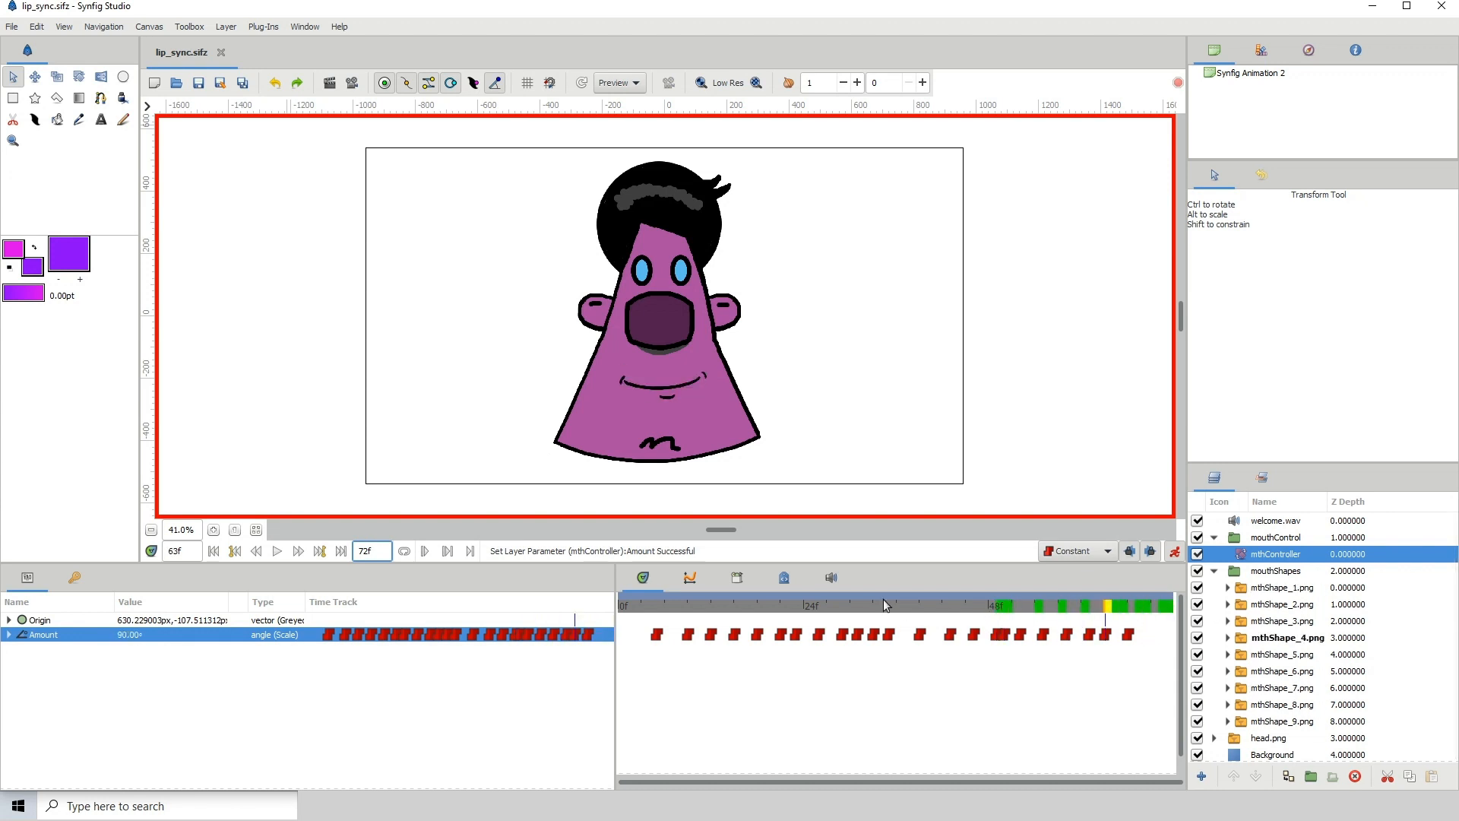
Check the frame rate, start time, end time and duration in the canvas properties
{"action": "left_click", "coordinate": [149, 27]}
{"action": "left_click", "coordinate": [171, 43]}
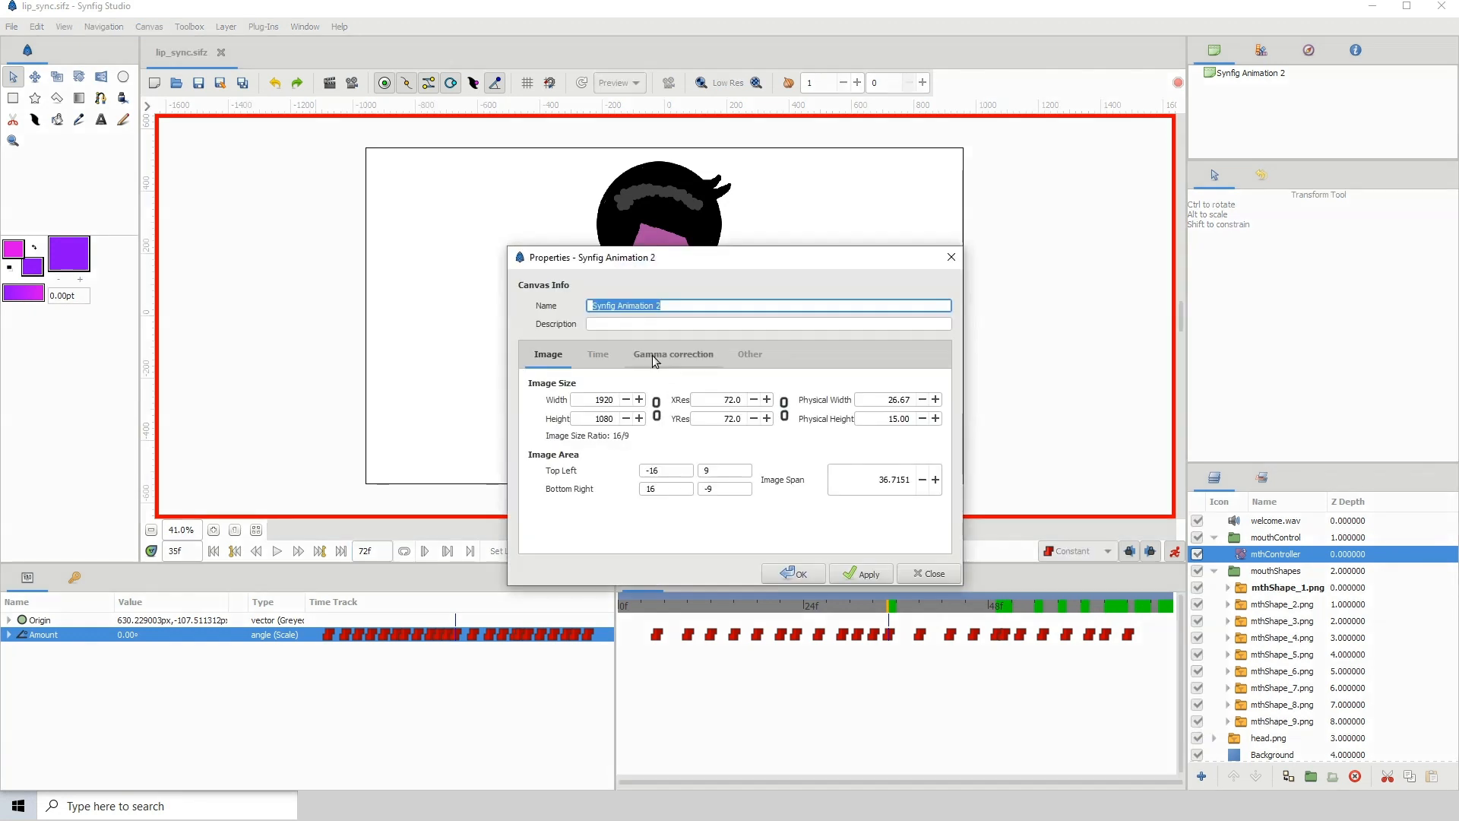
{"action": "left_click", "coordinate": [598, 354]}
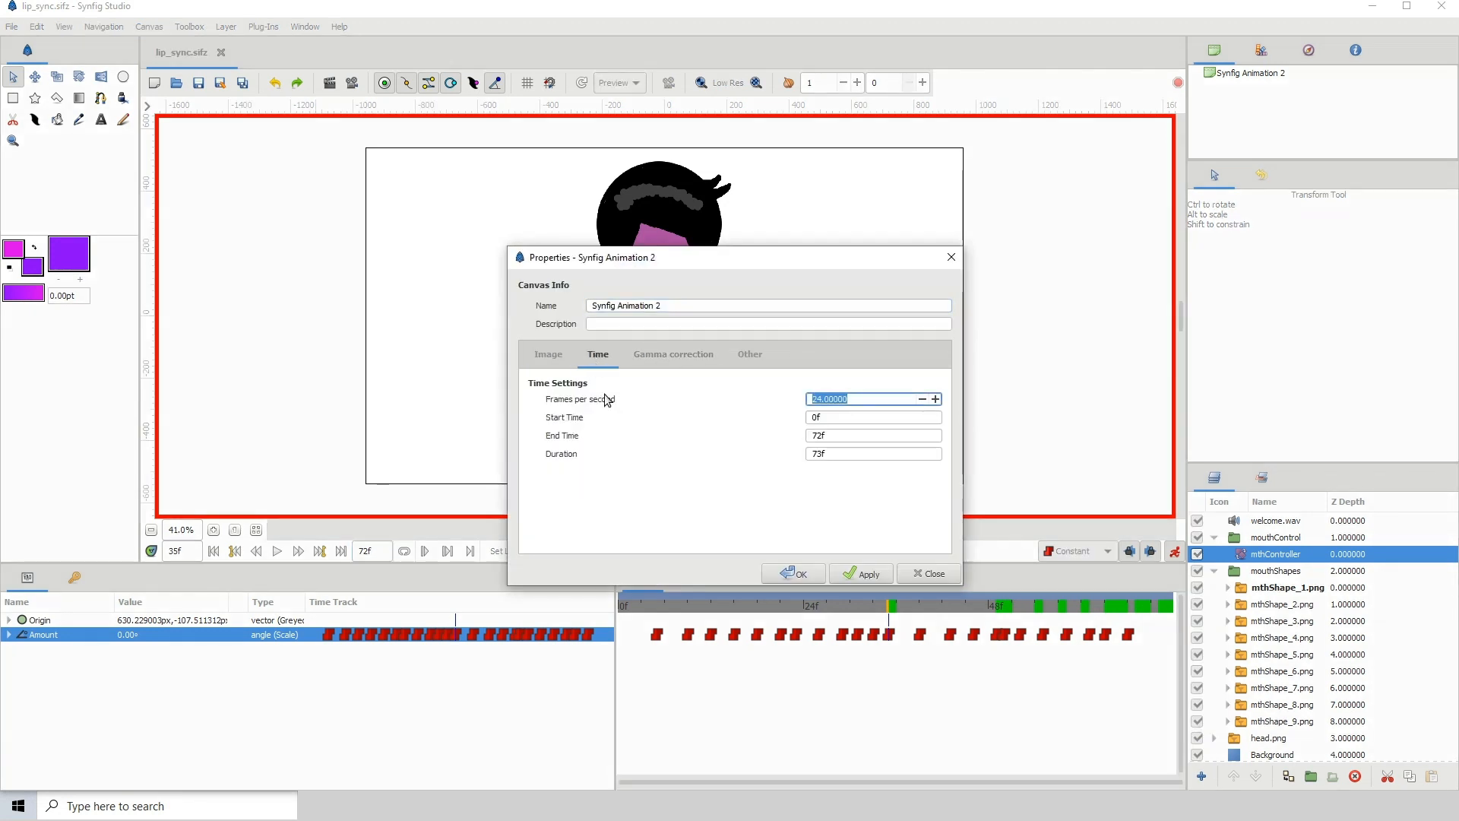
{"action": "left_click", "coordinate": [814, 438]}
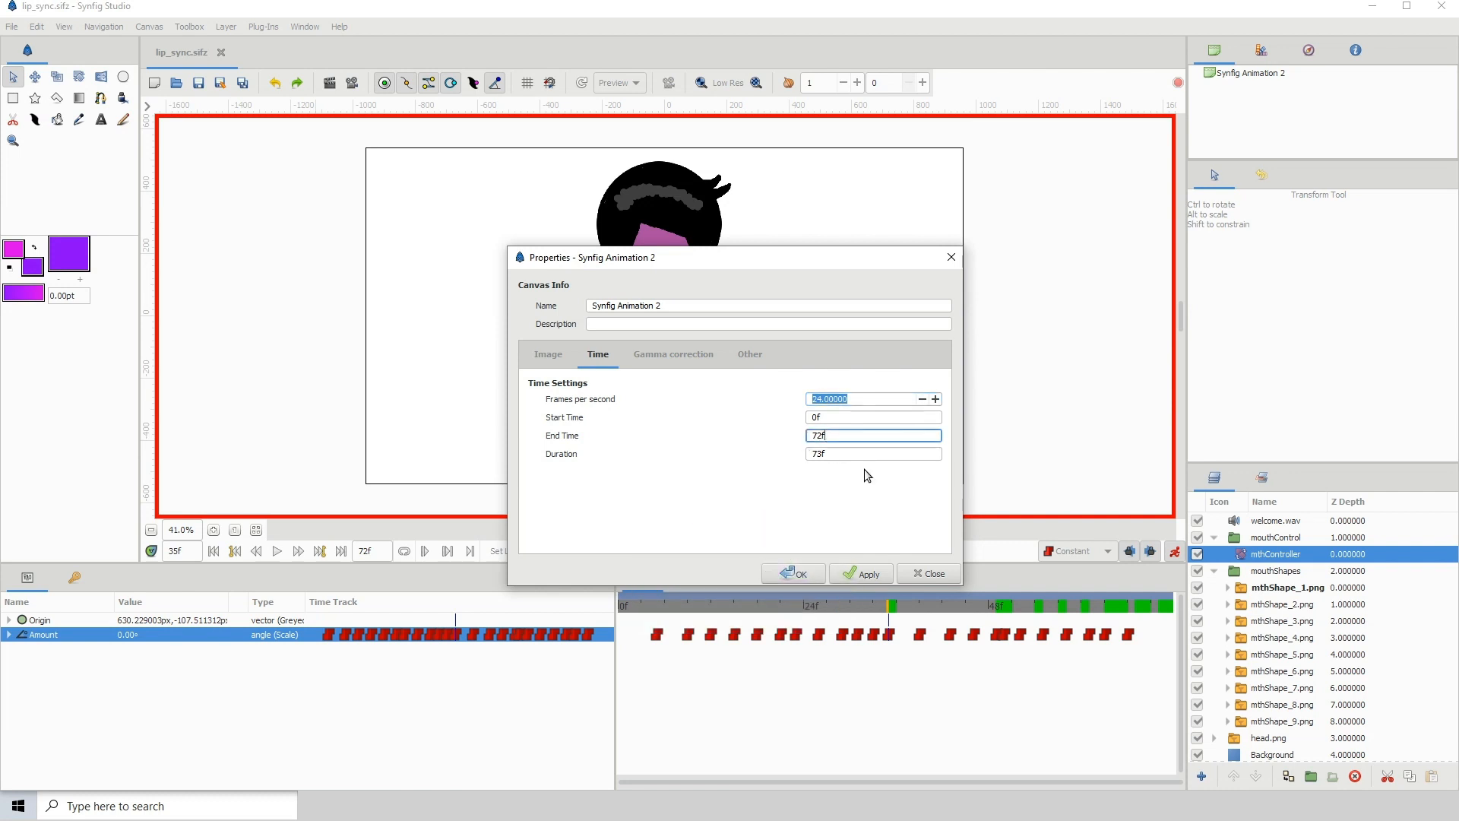
{"action": "left_click", "coordinate": [939, 575]}
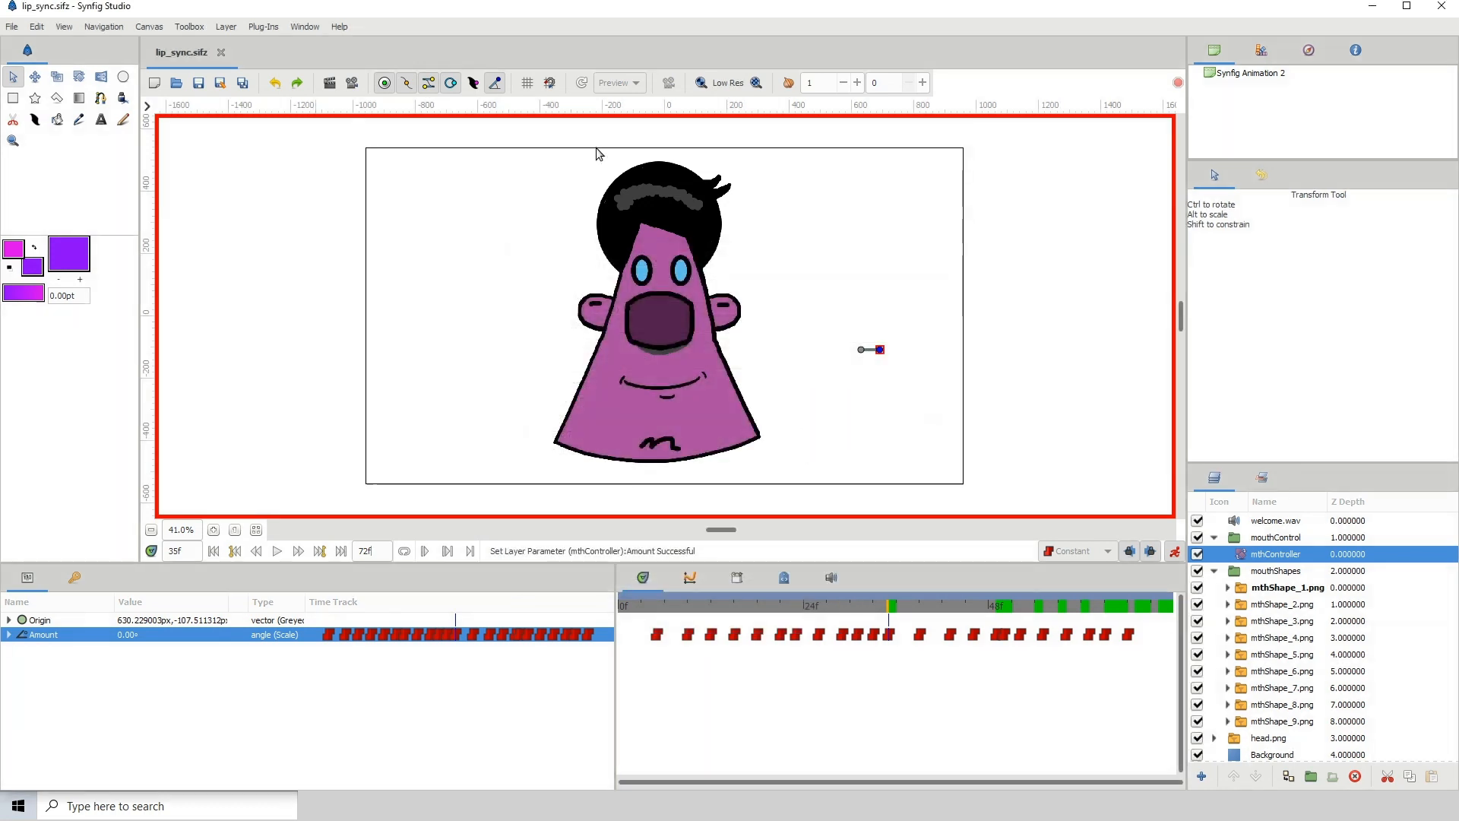
Open the render settings for the animation and set the render target to png
{"action": "left_click", "coordinate": [12, 28]}
{"action": "left_click", "coordinate": [38, 231]}
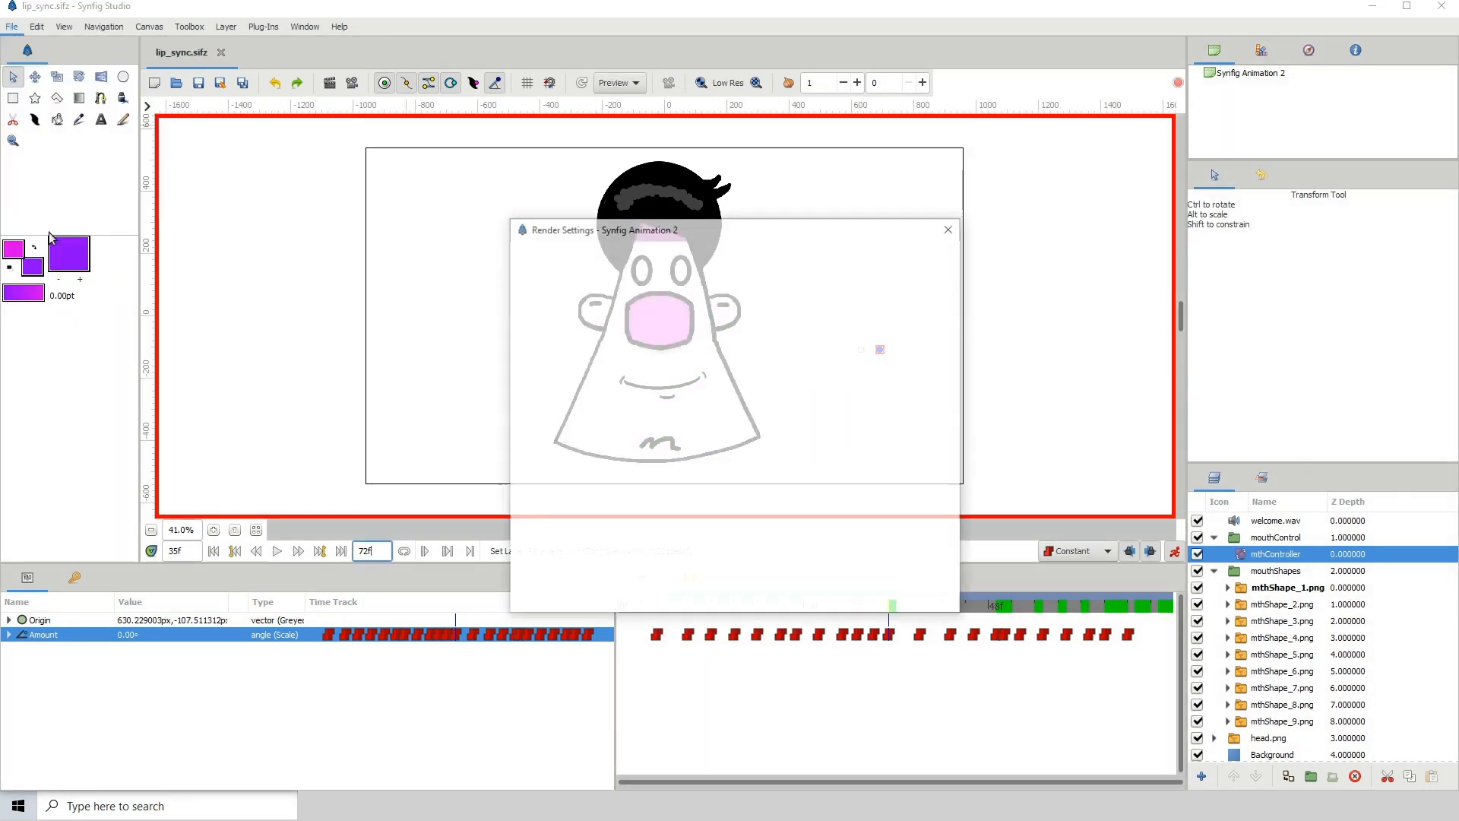
{"action": "left_click_drag", "start_coordinate": [761, 231], "coordinate": [736, 232]}
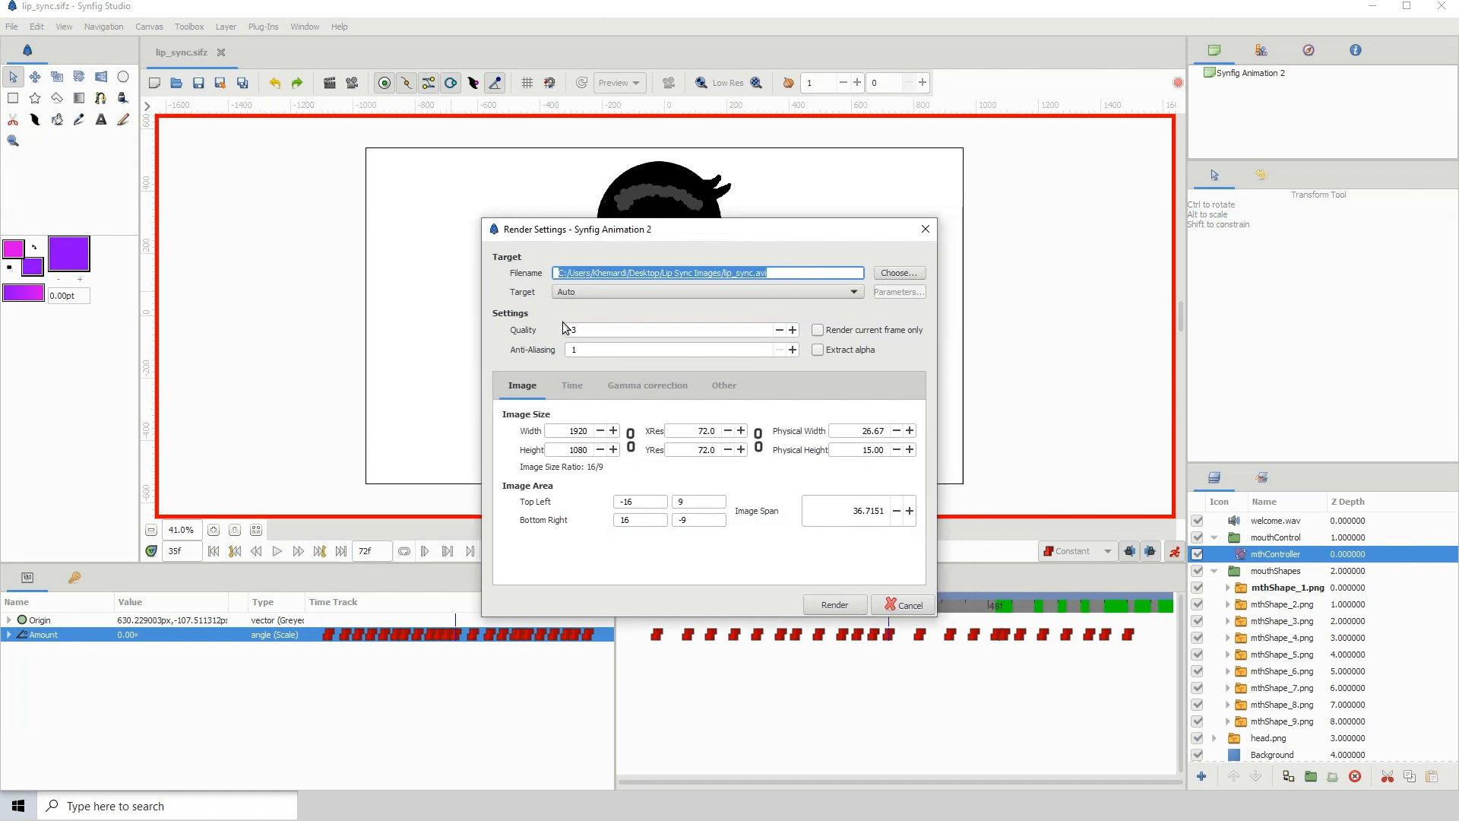
{"action": "left_click", "coordinate": [731, 292]}
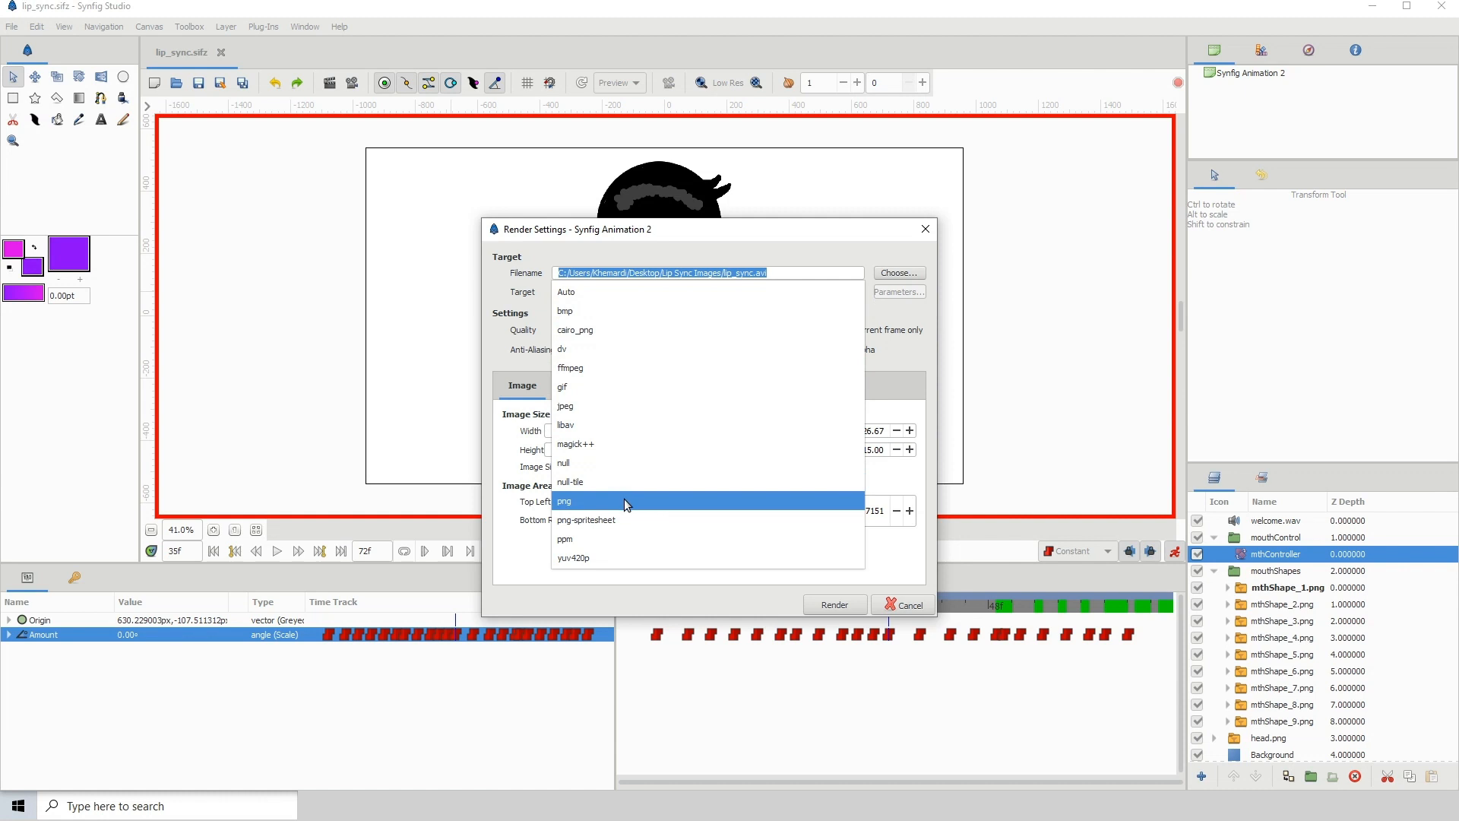
{"action": "left_click", "coordinate": [582, 507]}
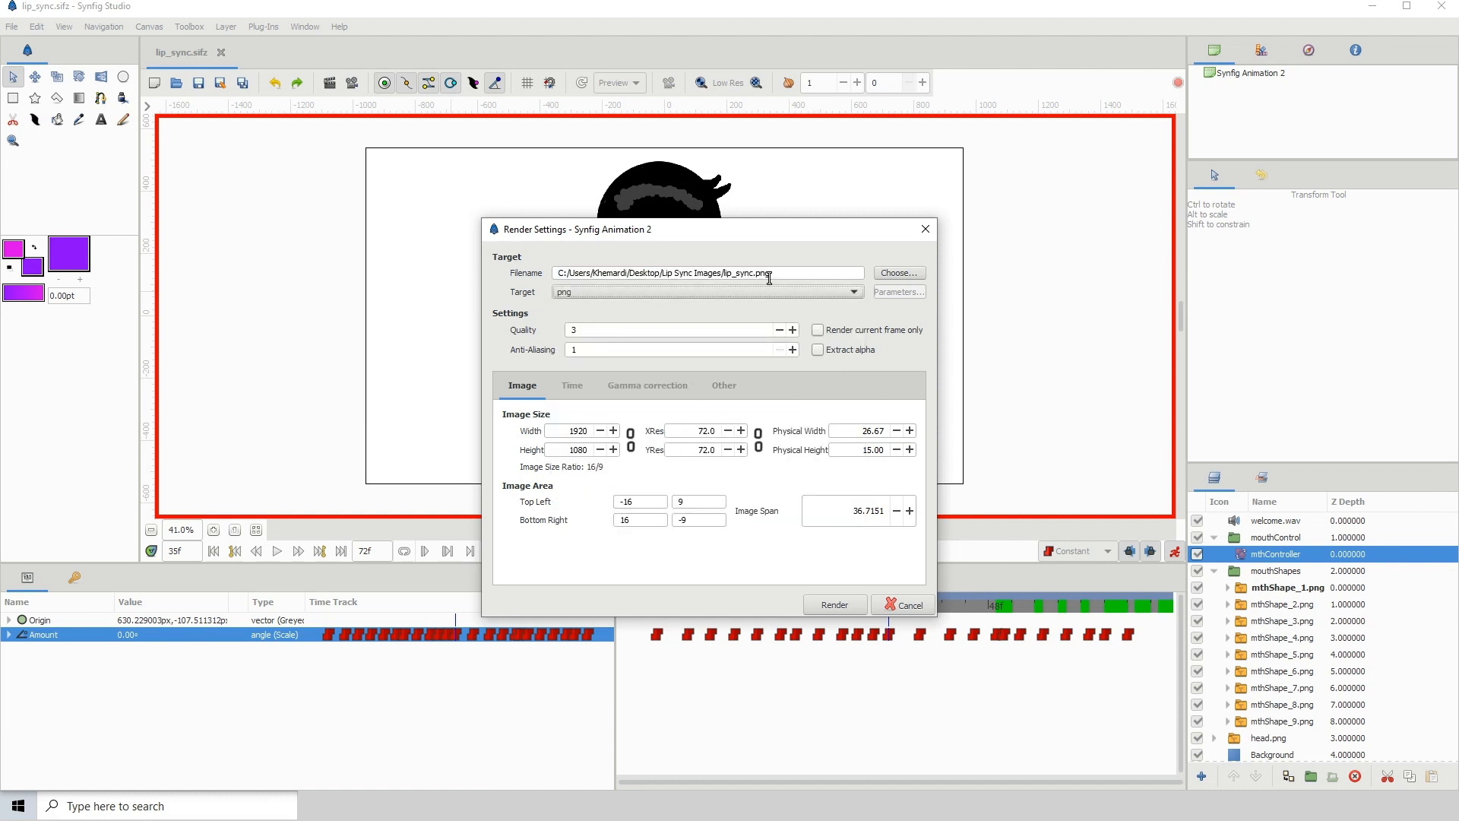
Create a folder named render inside Lip Sync Images and render the animation into it as lip_sync.png
{"action": "left_click", "coordinate": [899, 272]}
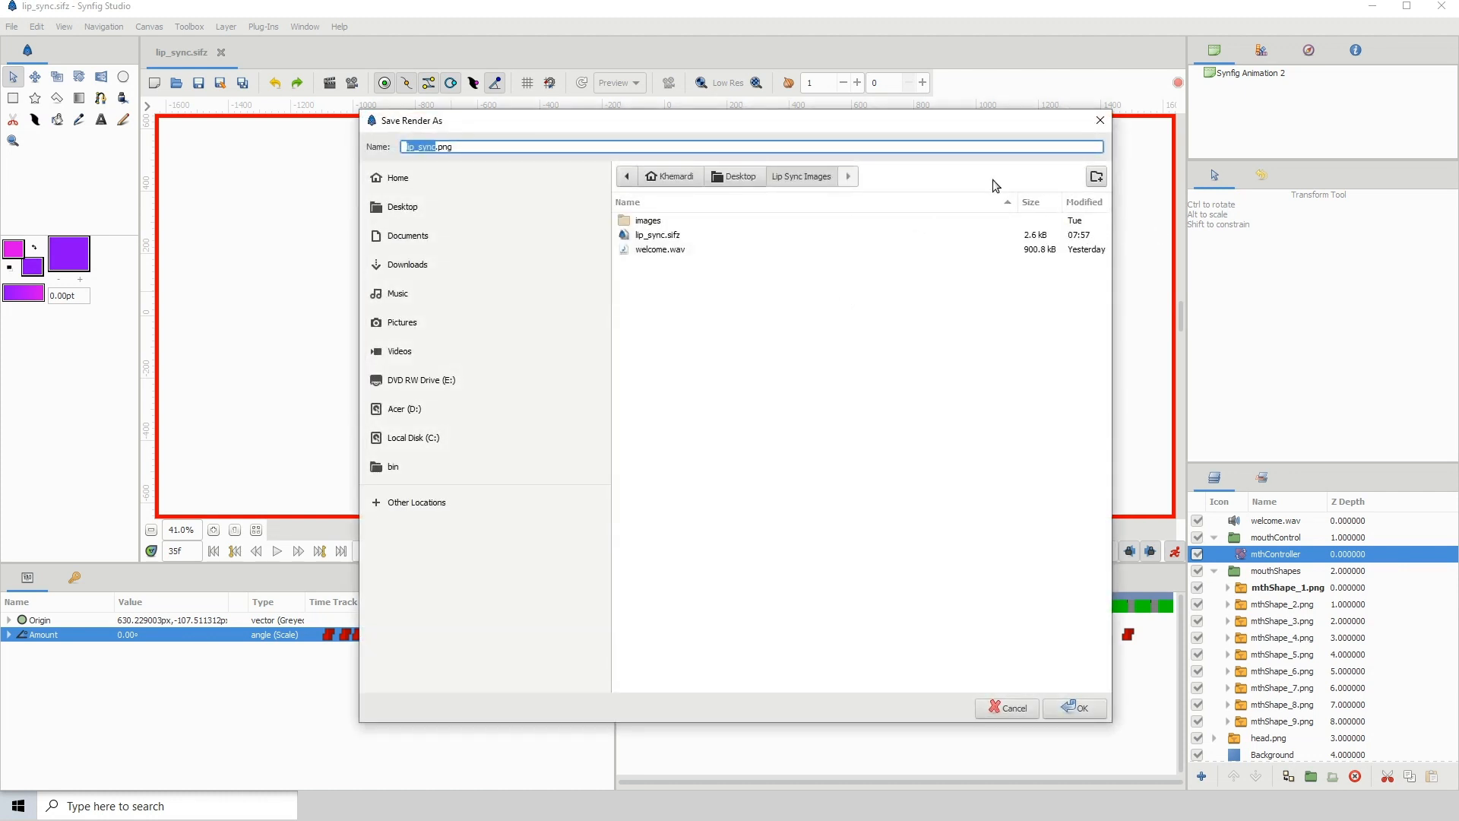
{"action": "left_click", "coordinate": [1095, 177]}
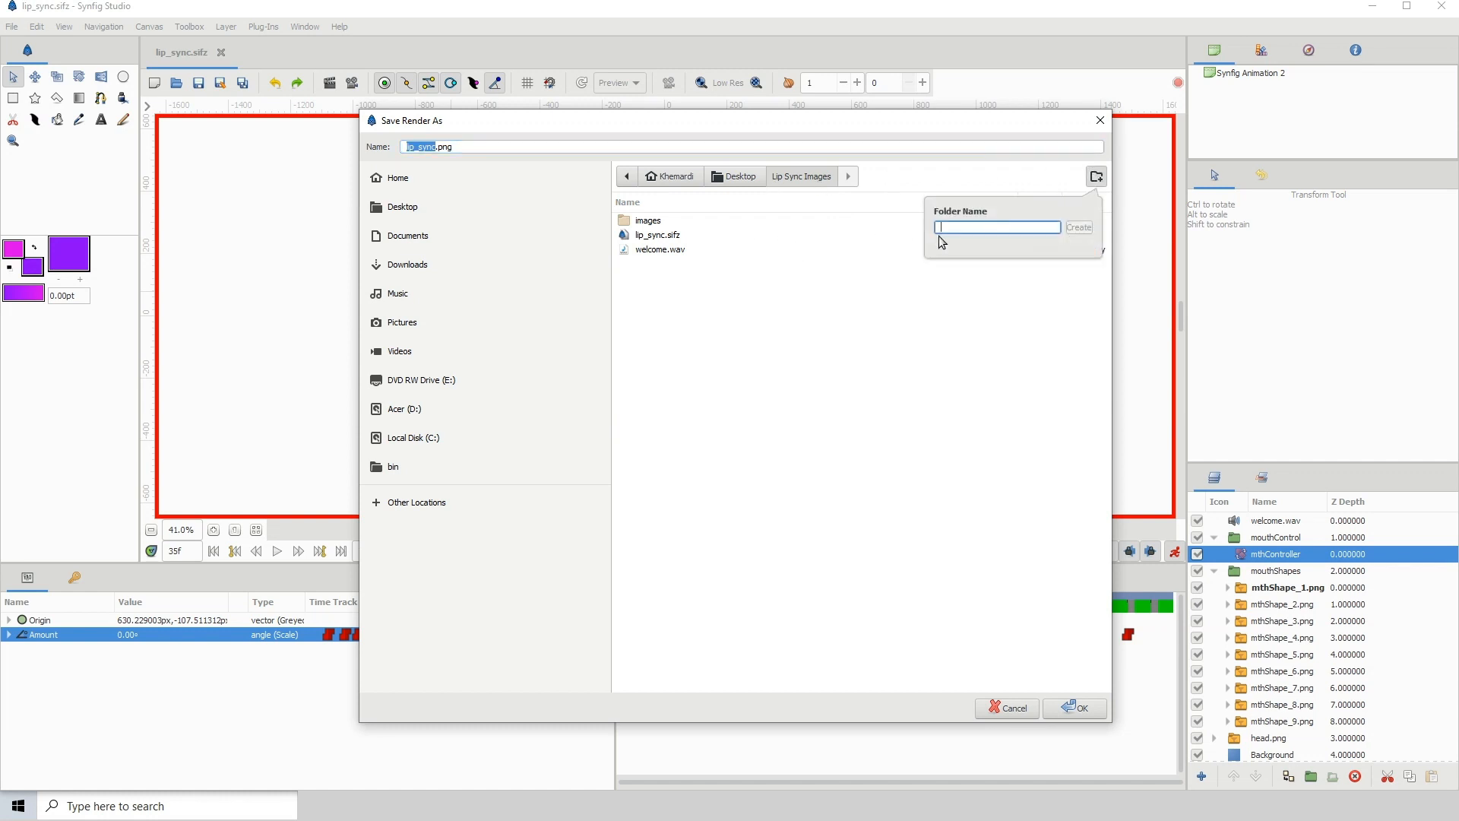
{"action": "type", "text": "render"}
{"action": "left_click", "coordinate": [1079, 227]}
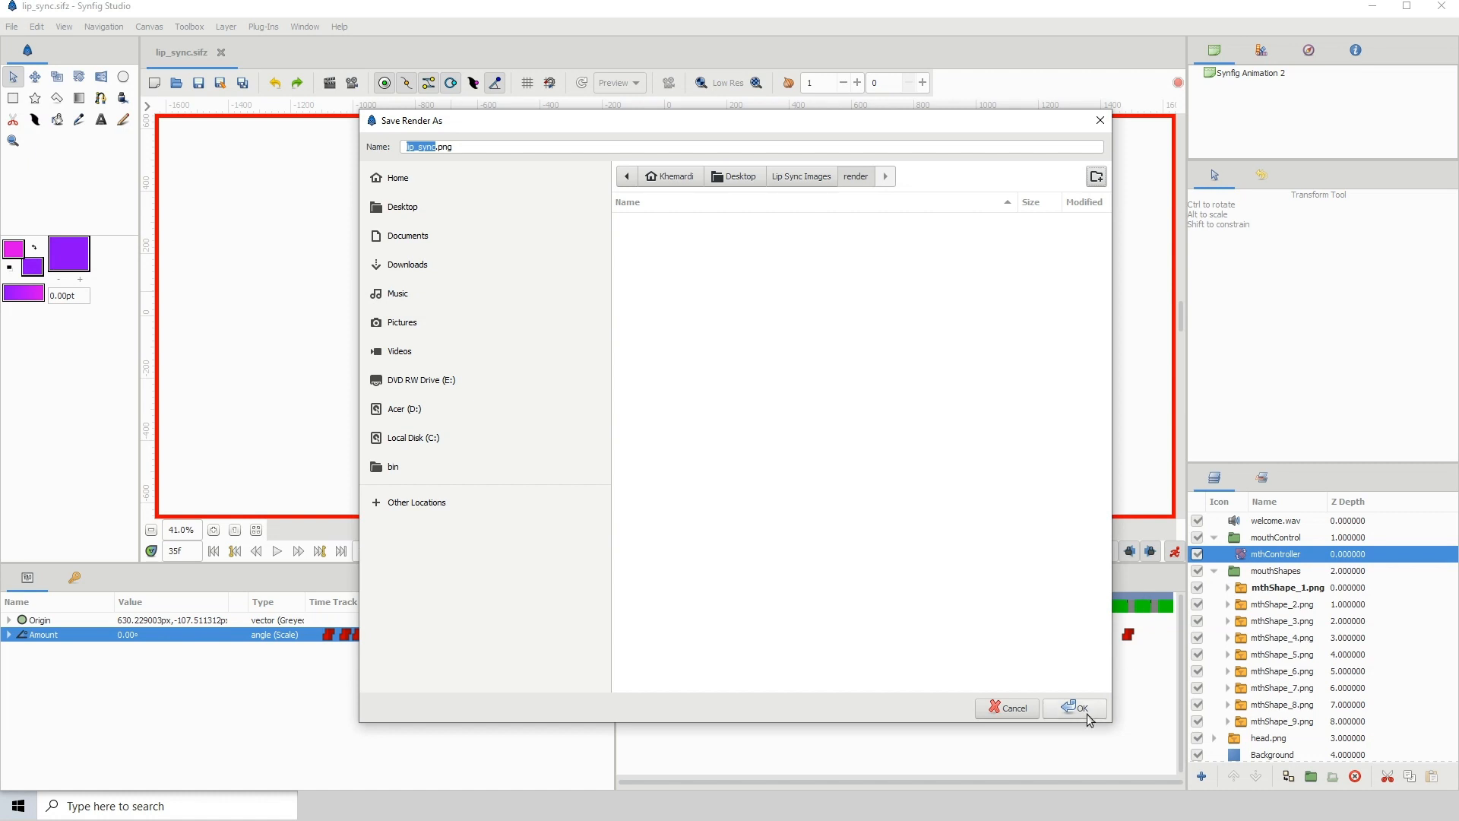
{"action": "left_click", "coordinate": [437, 147]}
{"action": "left_click_drag", "start_coordinate": [426, 145], "coordinate": [388, 154]}
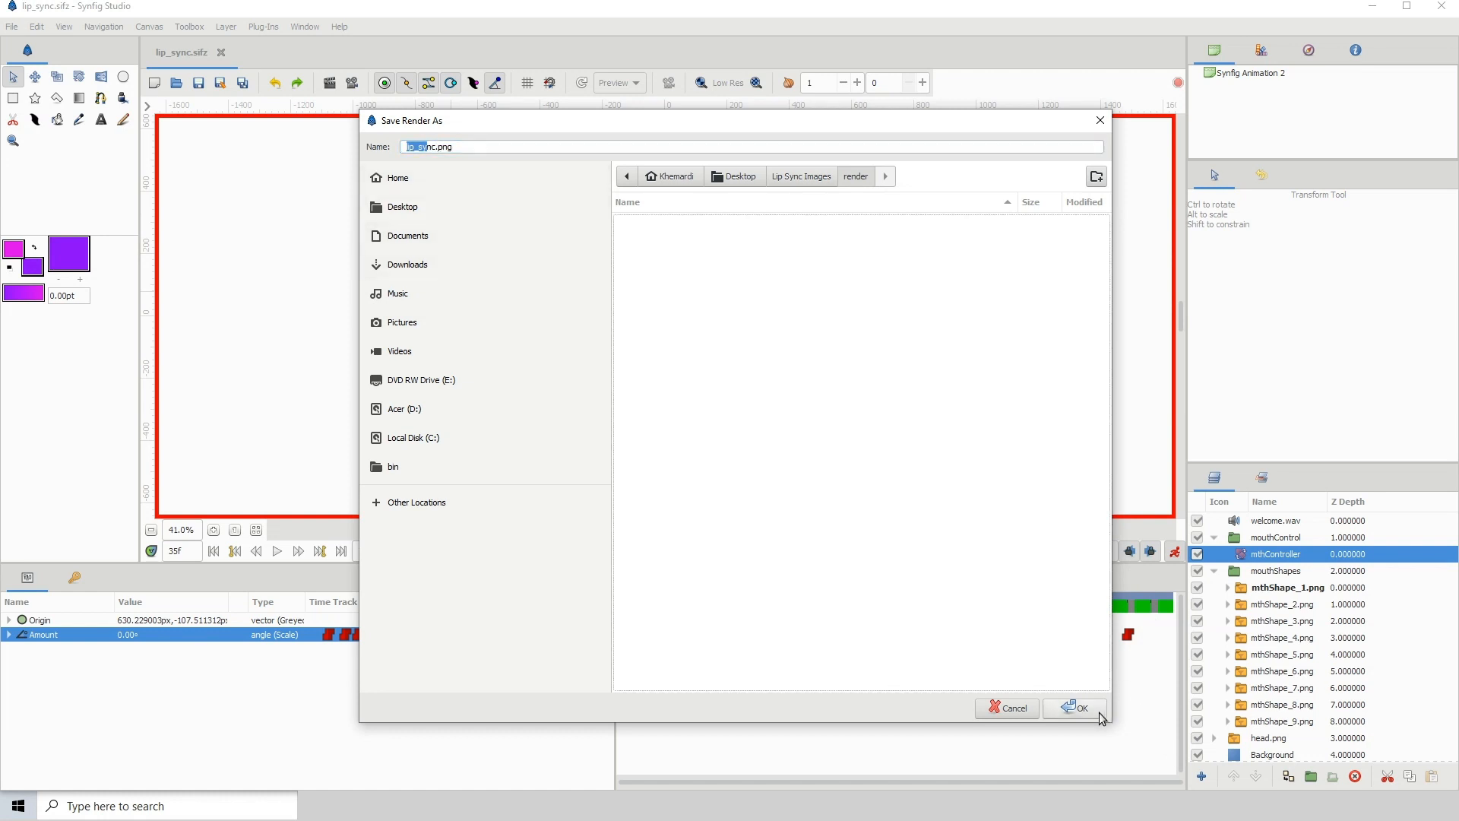
{"action": "left_click", "coordinate": [1074, 708]}
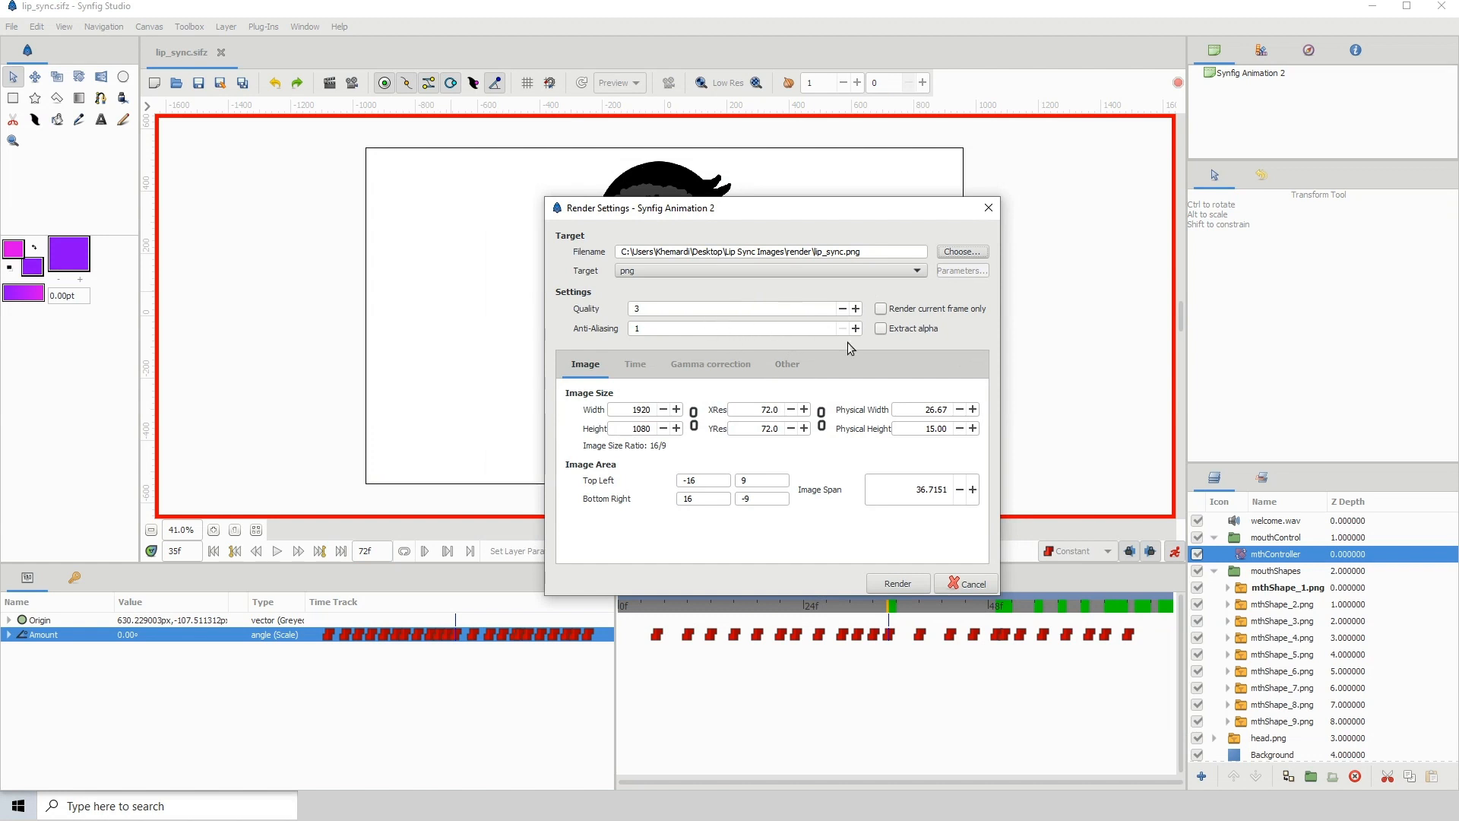
{"action": "left_click", "coordinate": [901, 583]}
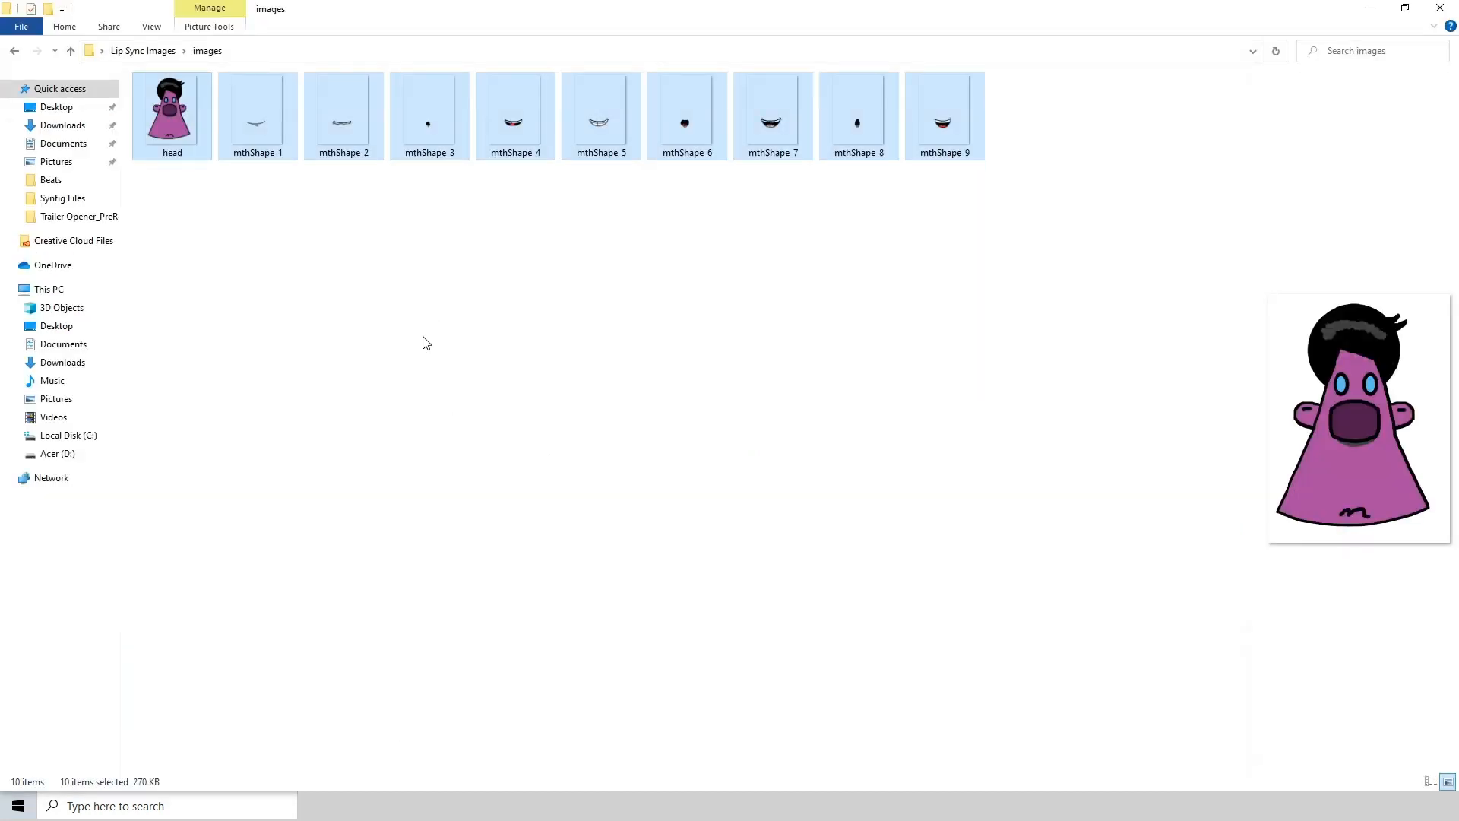
In File Explorer, open the render folder inside Lip Sync Images to view the rendered frames
{"action": "left_click", "coordinate": [425, 342]}
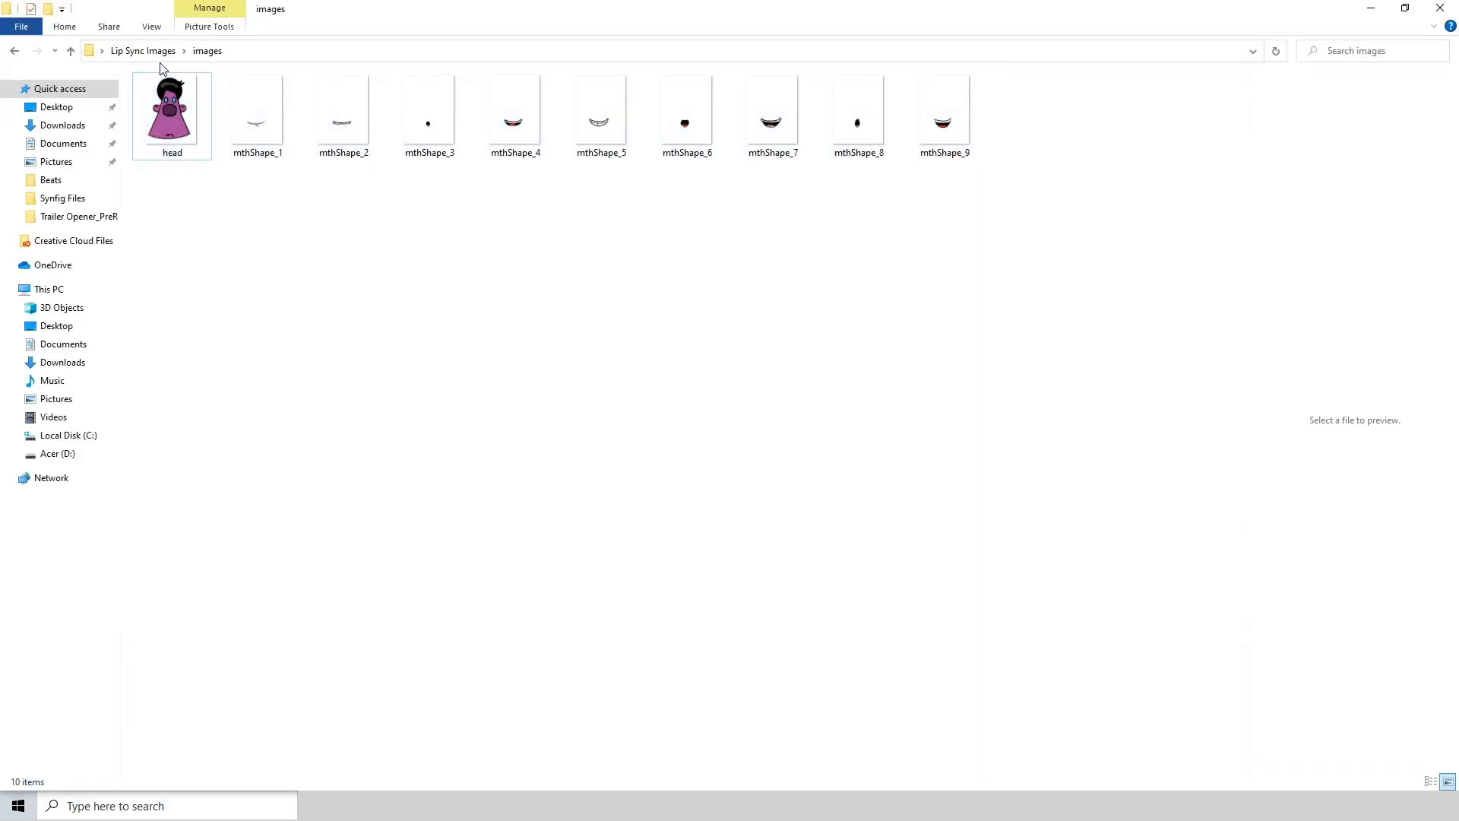
{"action": "left_click", "coordinate": [152, 52]}
{"action": "double_click", "coordinate": [153, 118]}
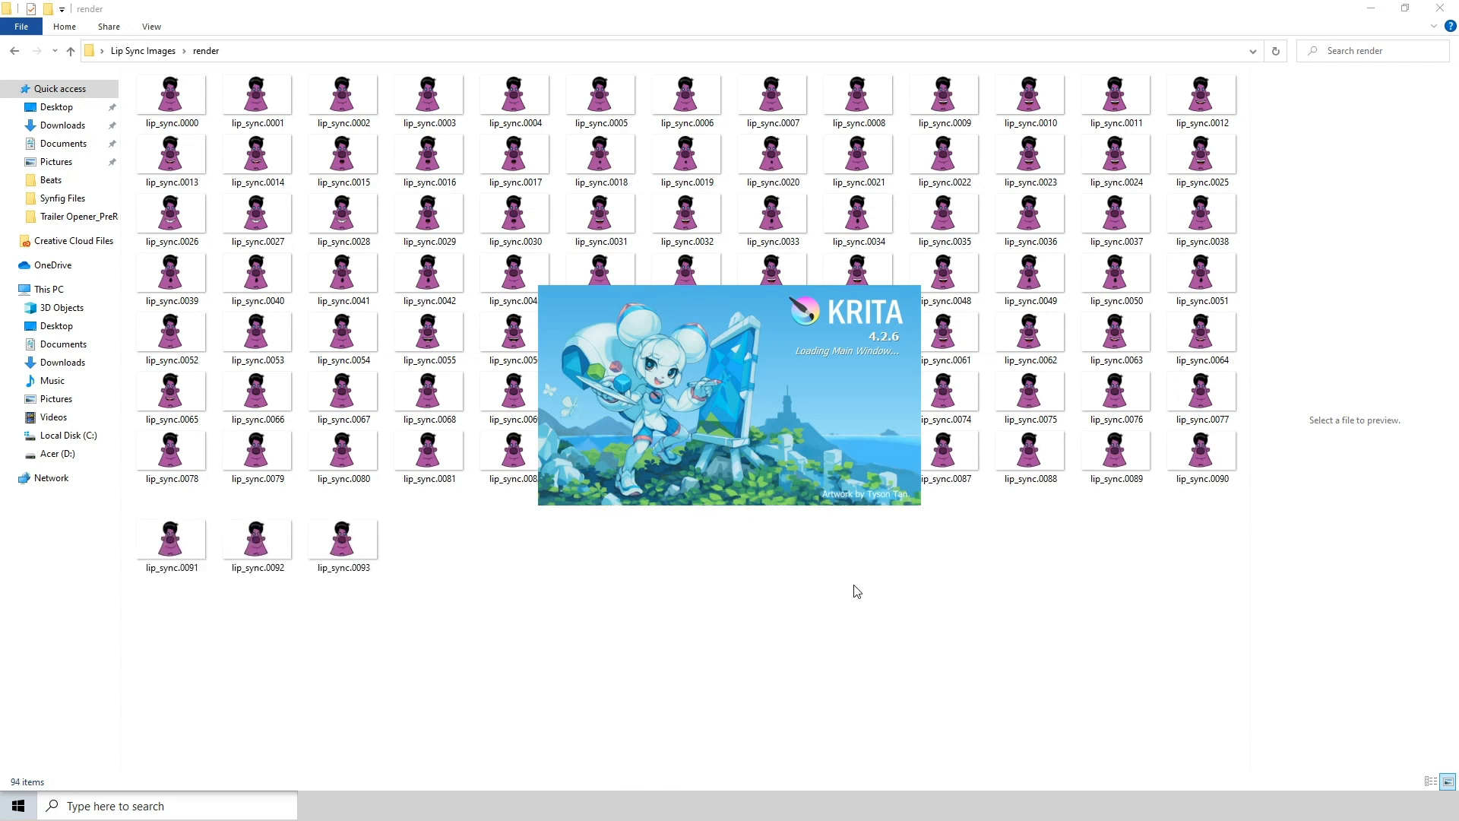
Open krita.org in the Opera GX browser, go to the Krita download page and view all download versions
{"action": "key", "text": "super"}
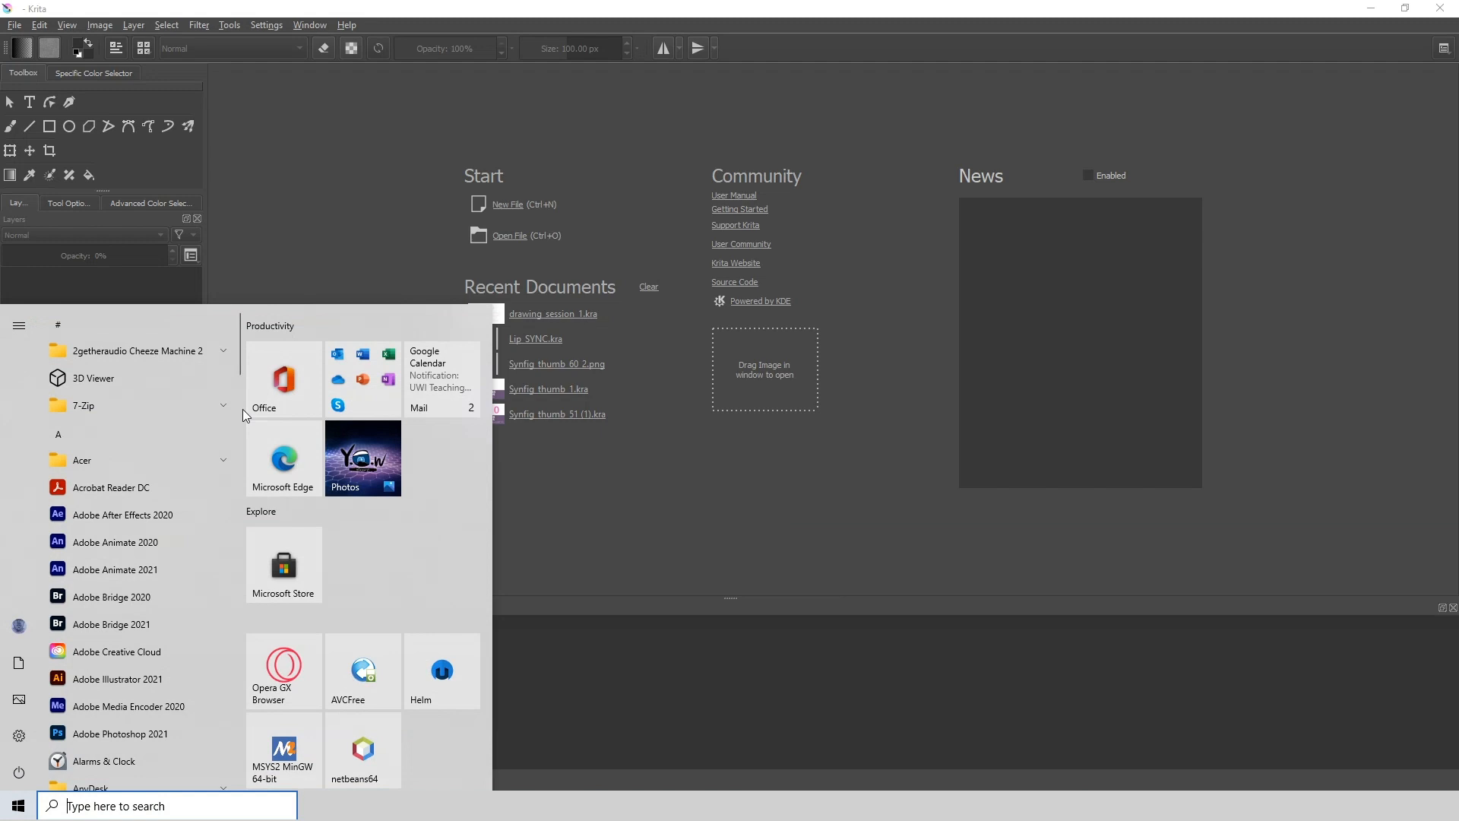
{"action": "left_click", "coordinate": [271, 670]}
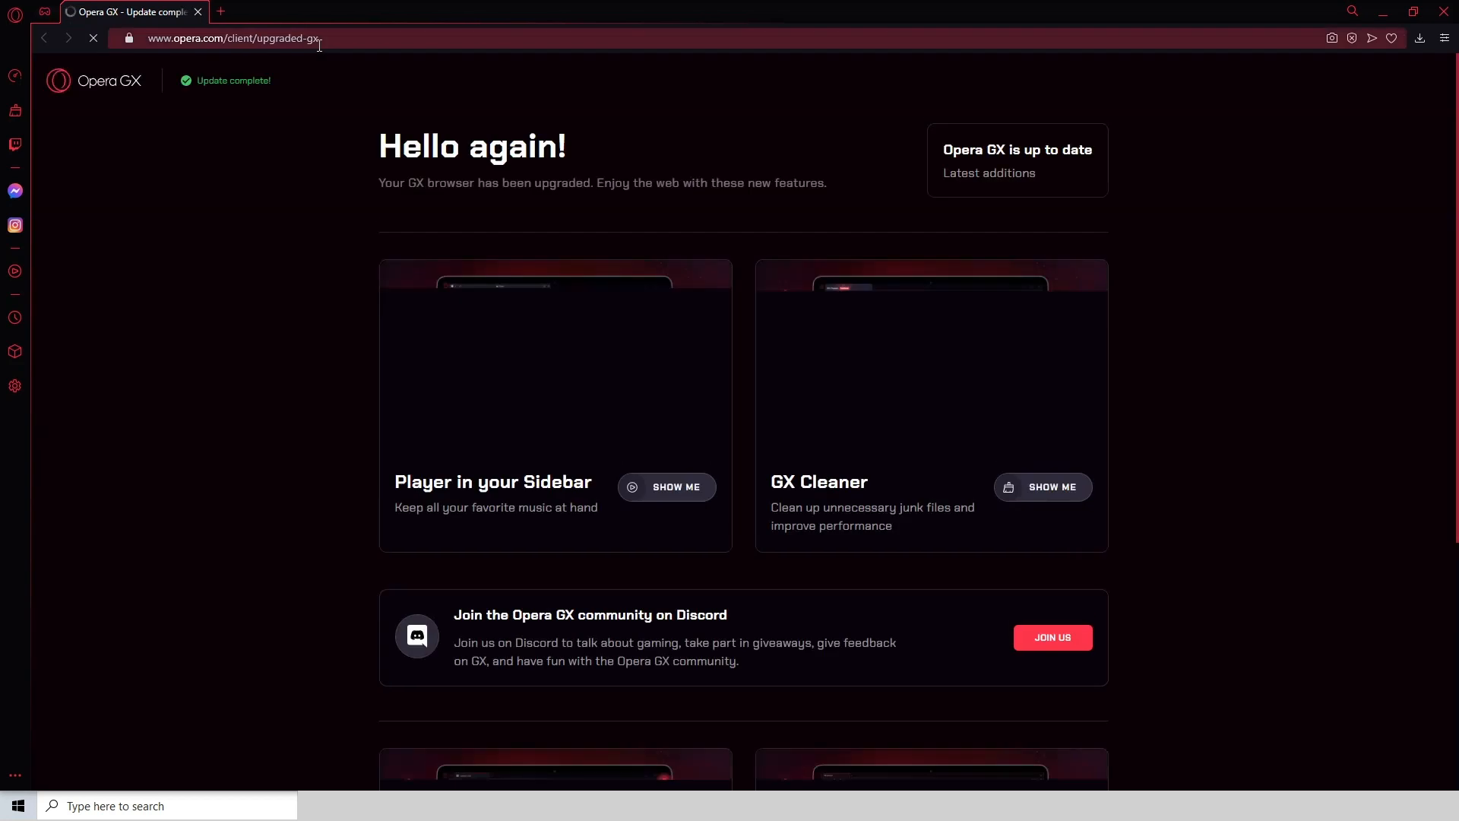
{"action": "left_click", "coordinate": [319, 44]}
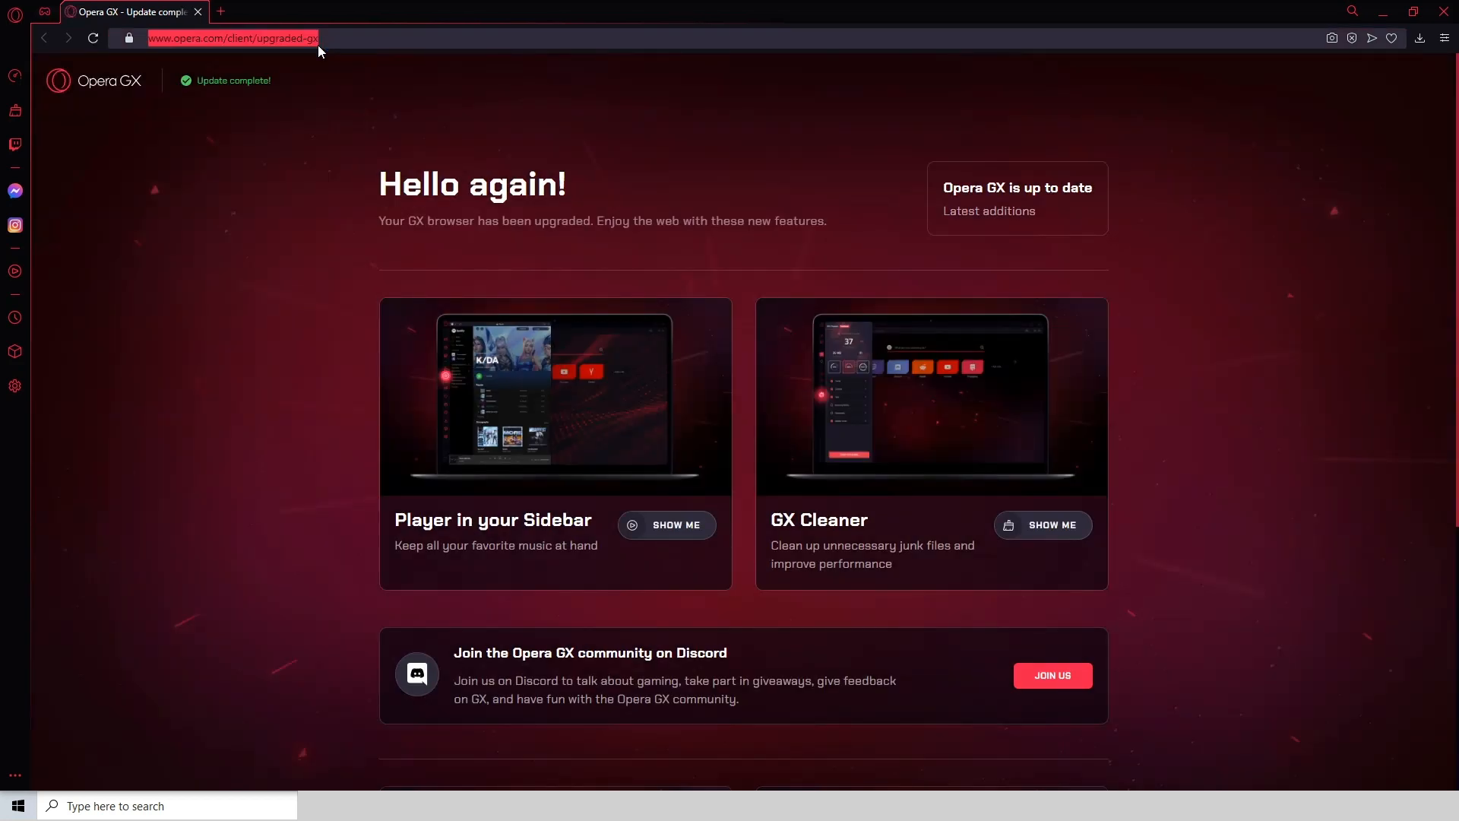
{"action": "type", "text": "kr"}
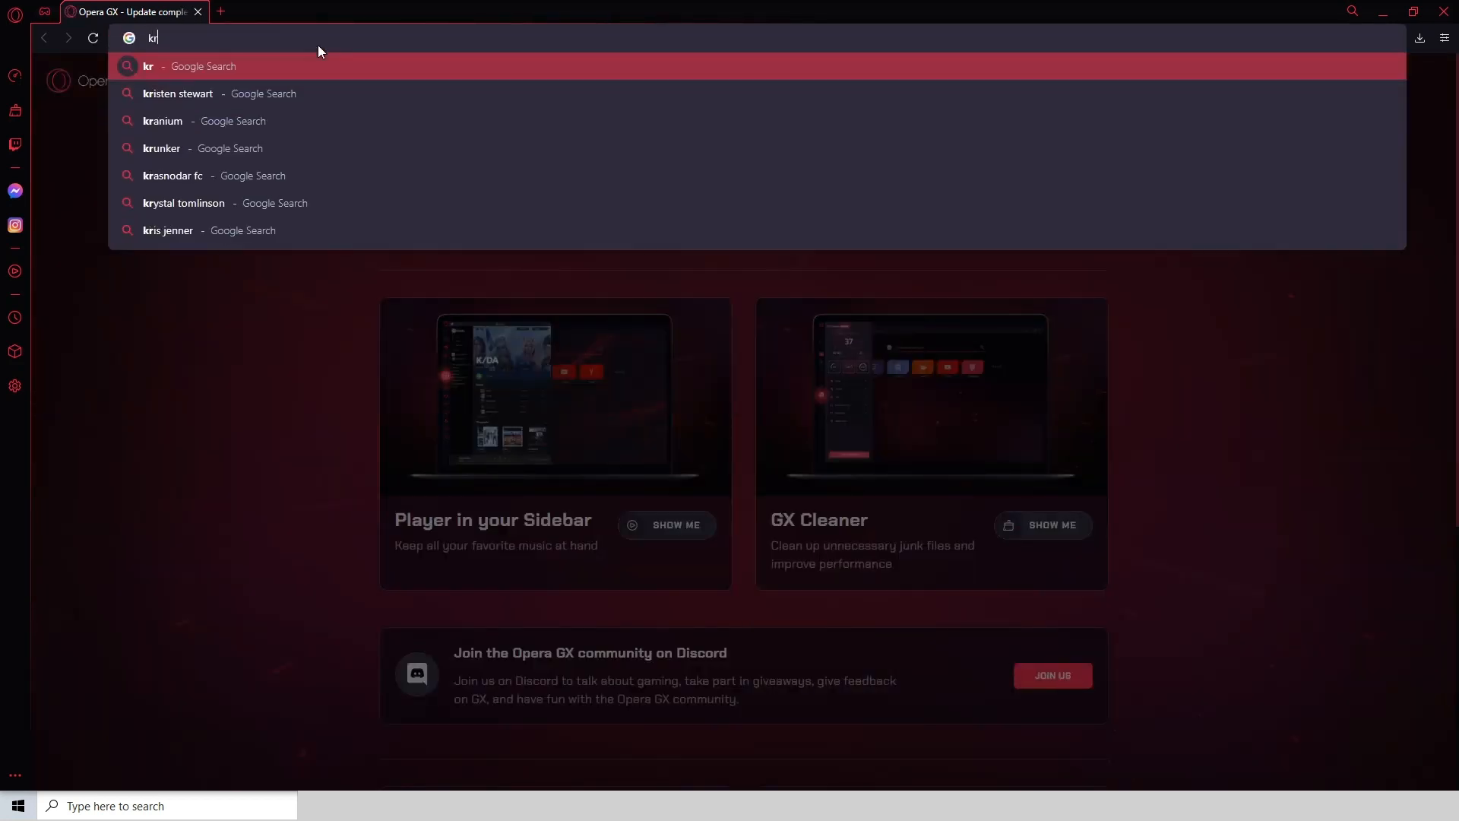
{"action": "type", "text": "ita.org"}
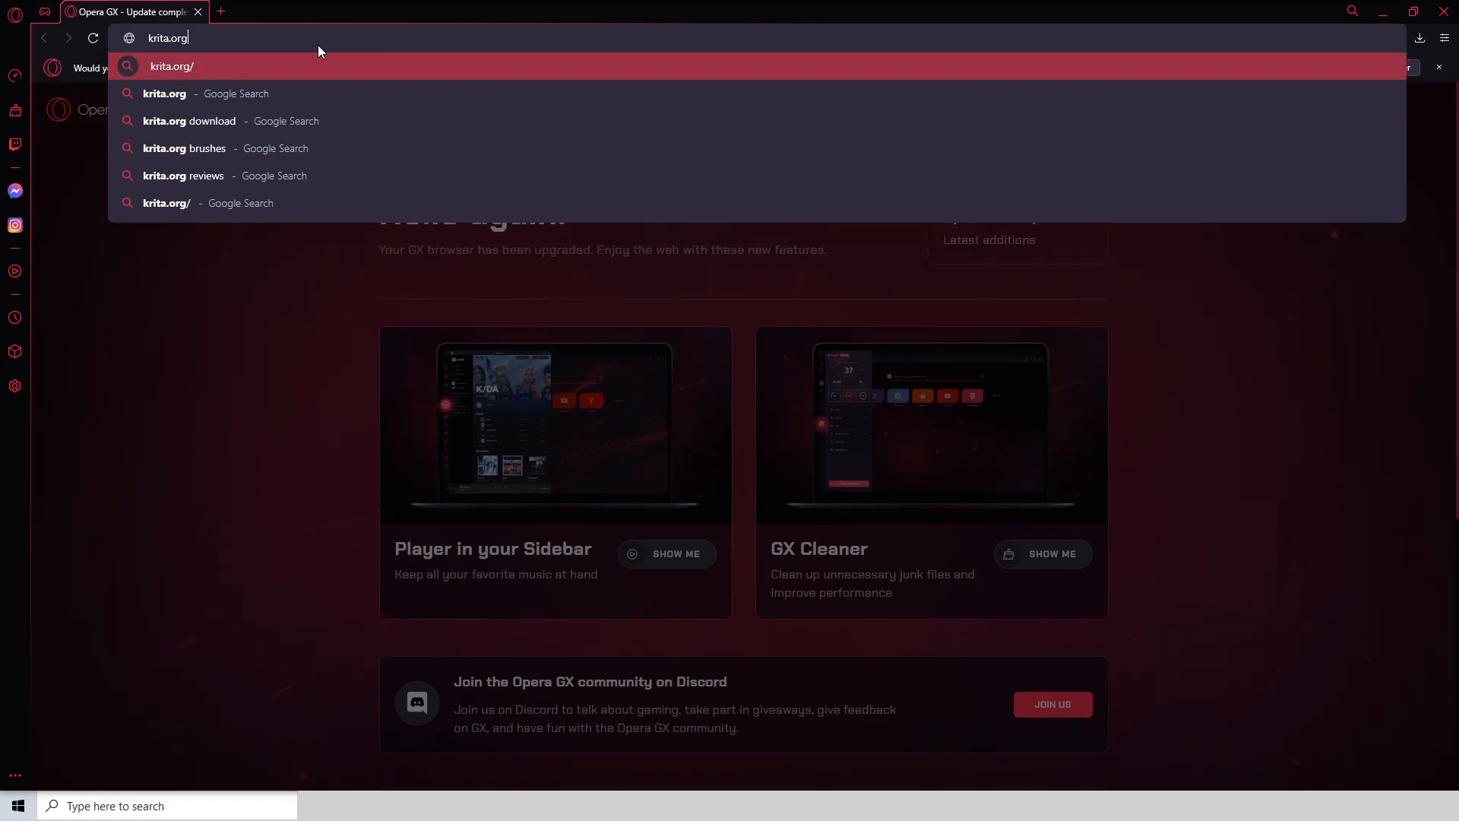
{"action": "key", "text": "Return"}
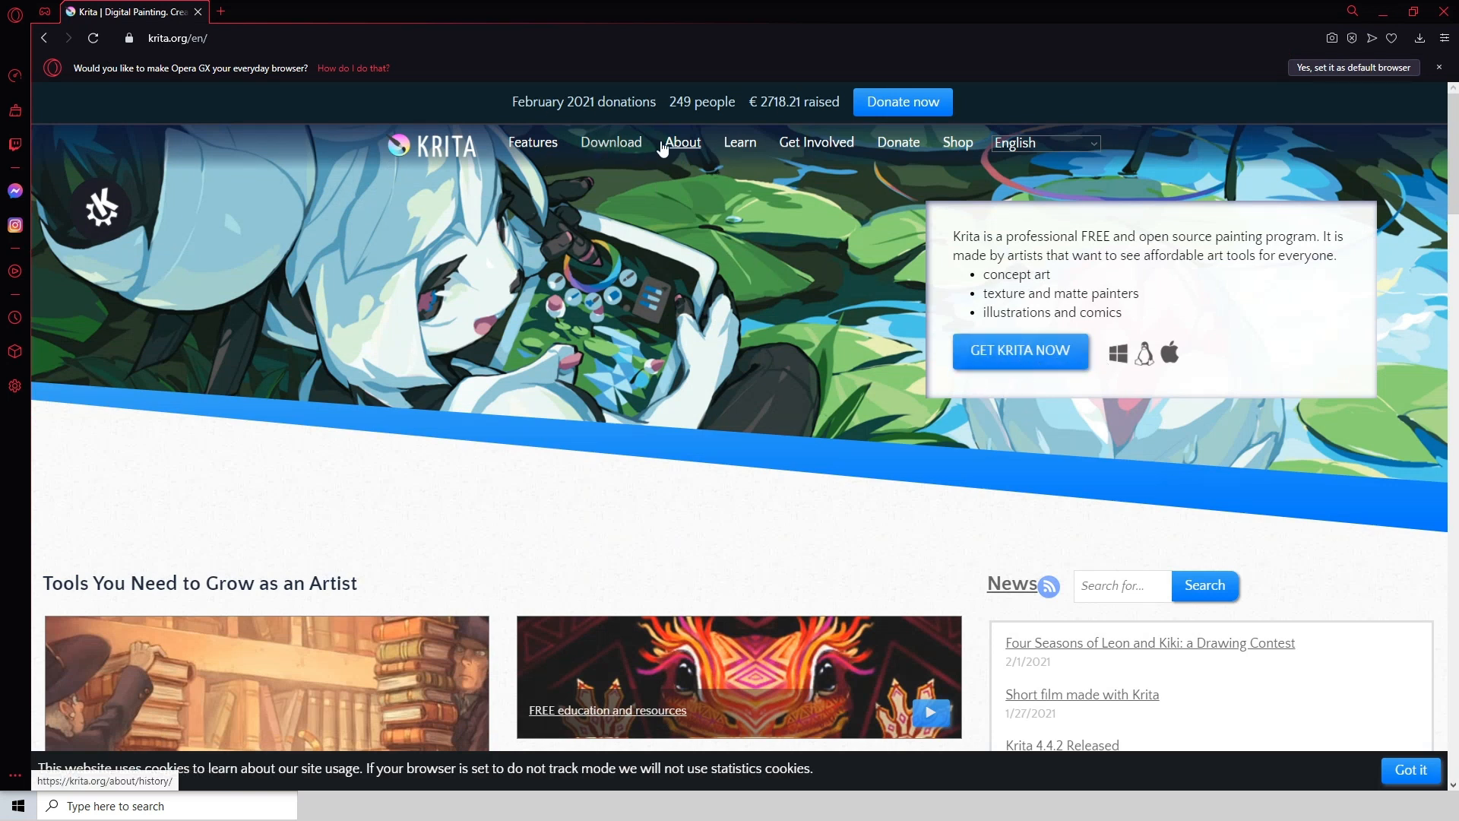
{"action": "left_click", "coordinate": [1022, 371]}
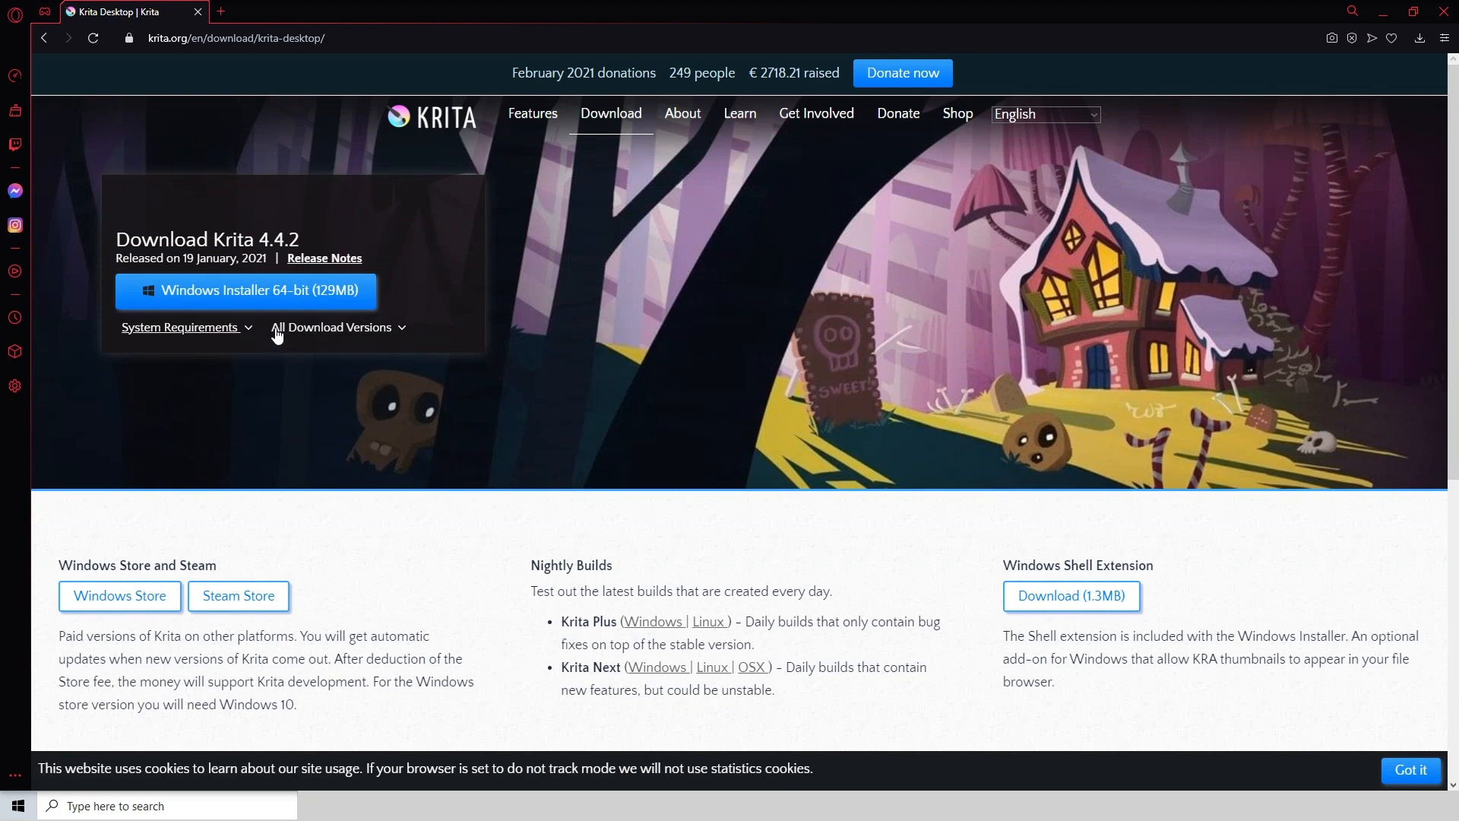
{"action": "left_click", "coordinate": [384, 330]}
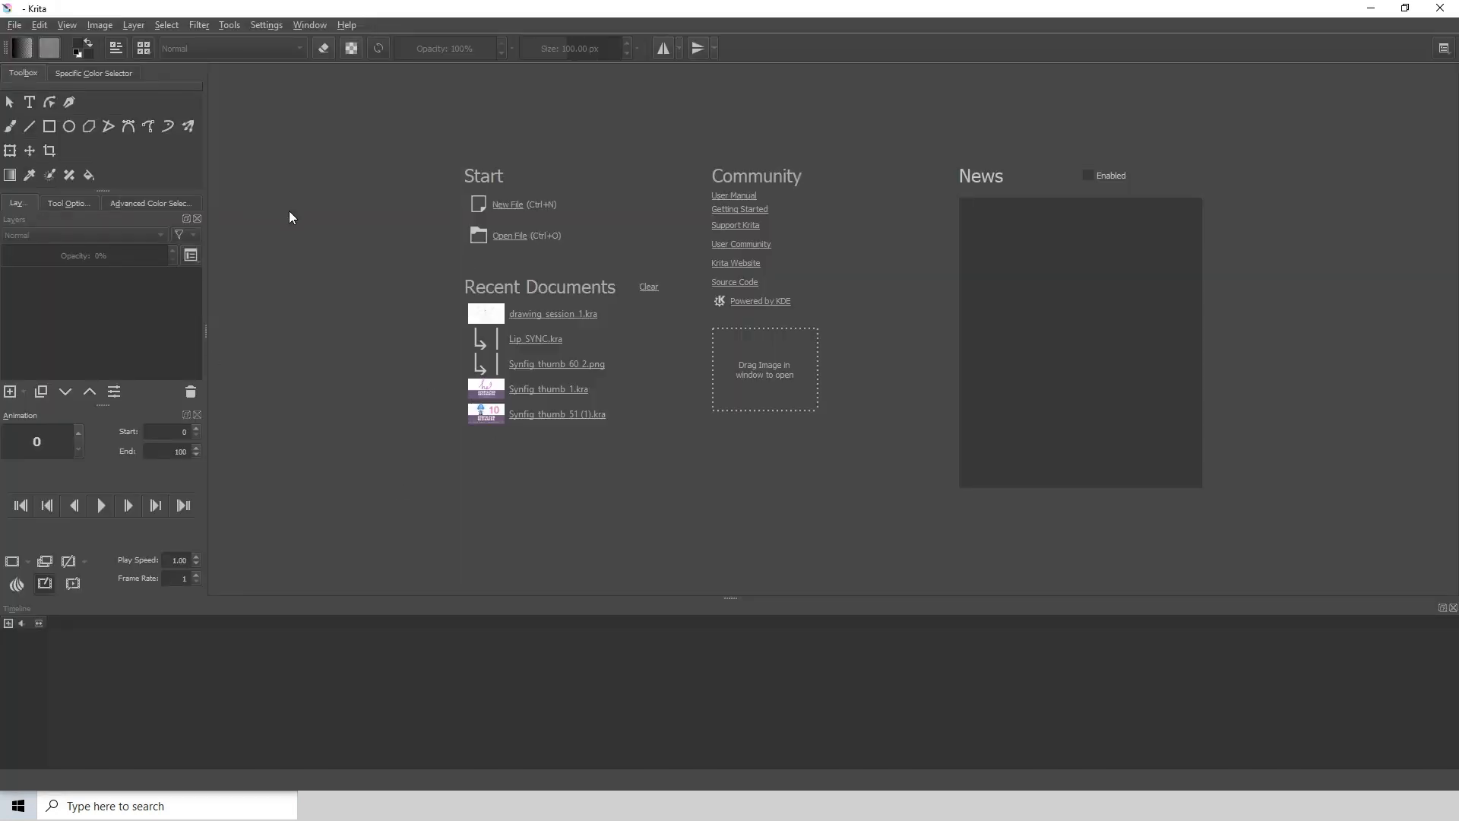
Switch Krita to the Default workspace
{"action": "left_click", "coordinate": [310, 26]}
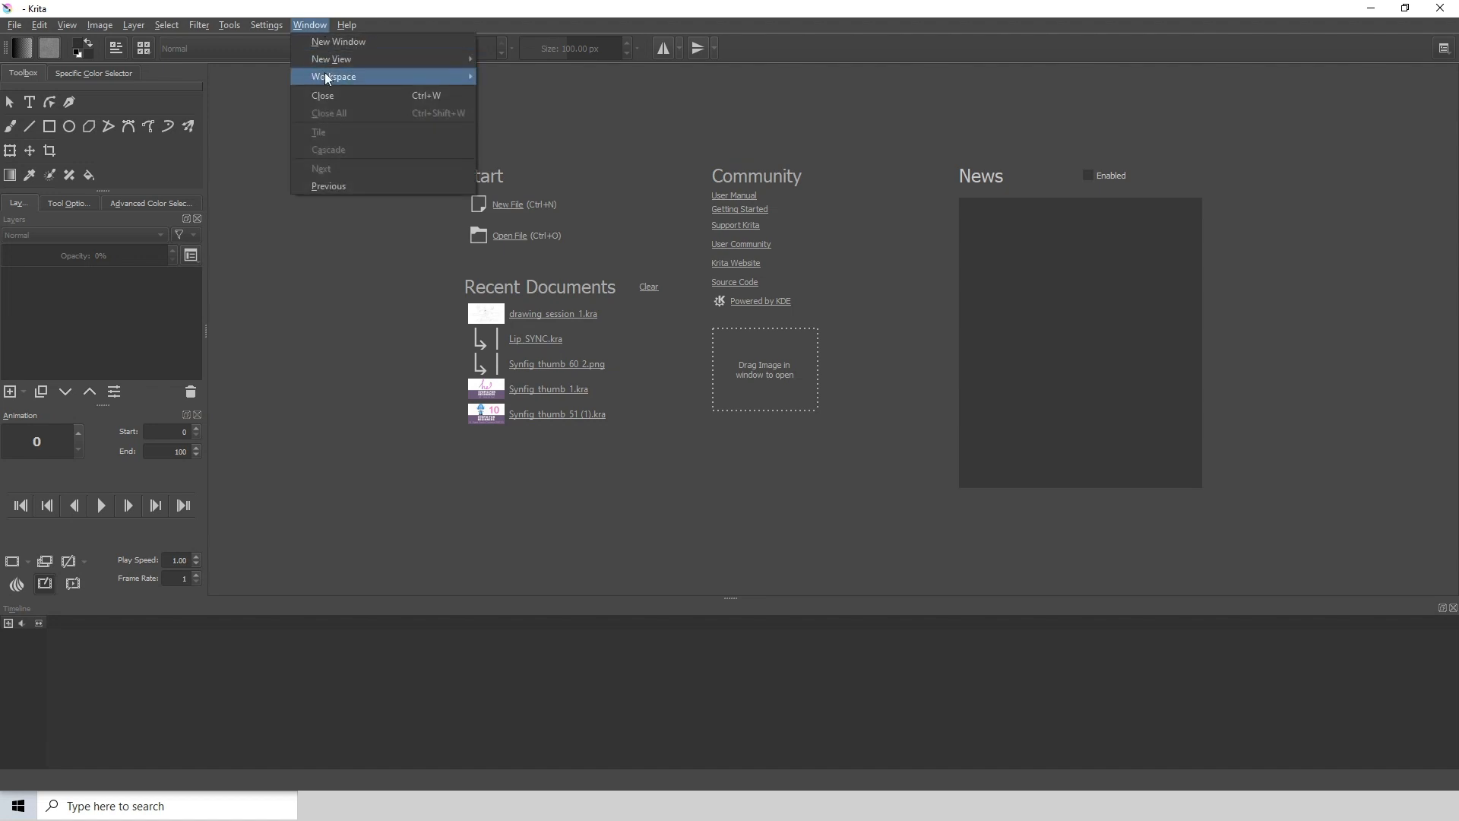
{"action": "mouse_move", "coordinate": [325, 74]}
{"action": "left_click", "coordinate": [510, 147]}
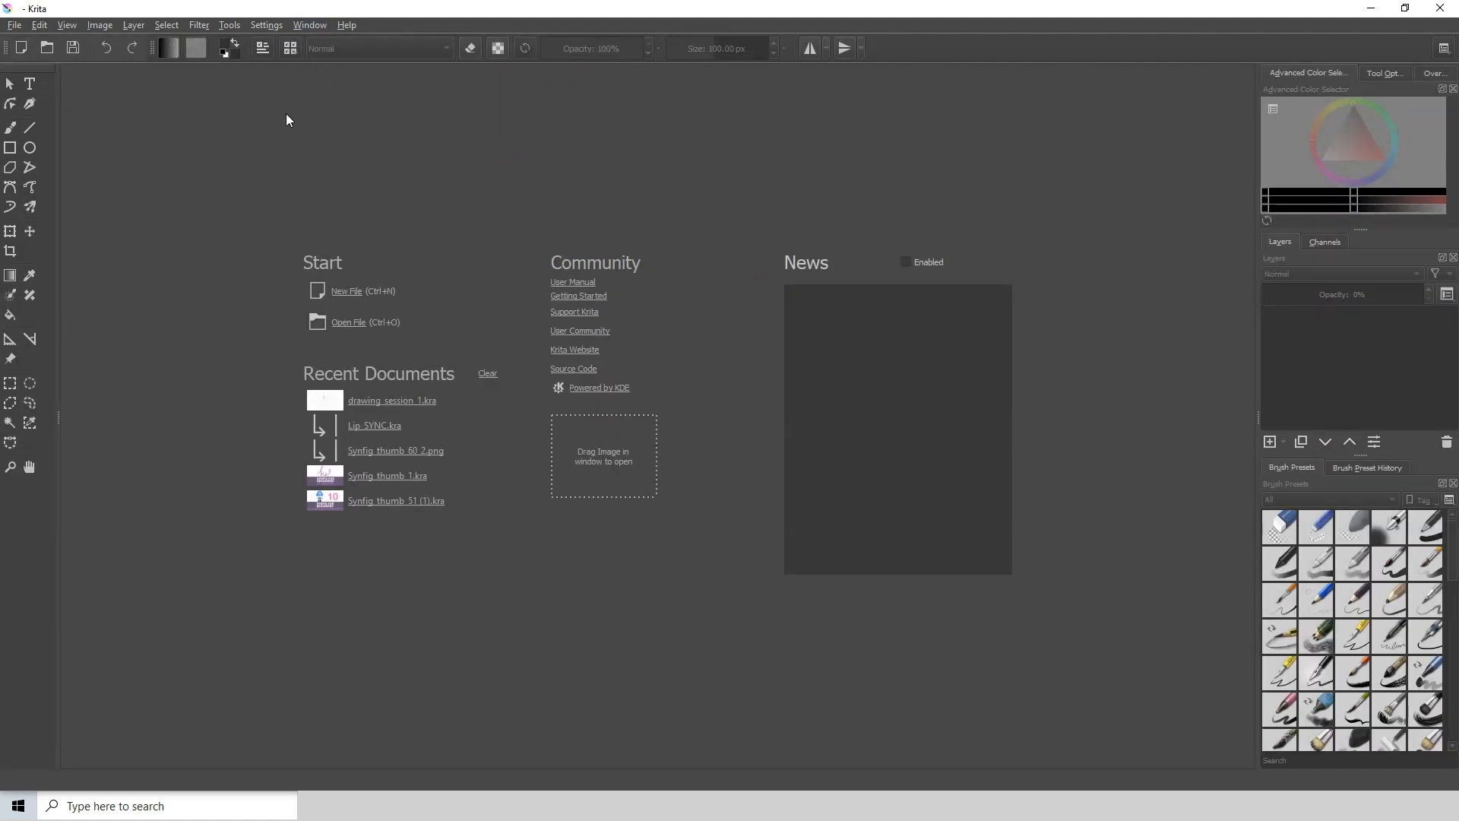
Switch Krita to the Animation workspace
{"action": "left_click", "coordinate": [316, 24]}
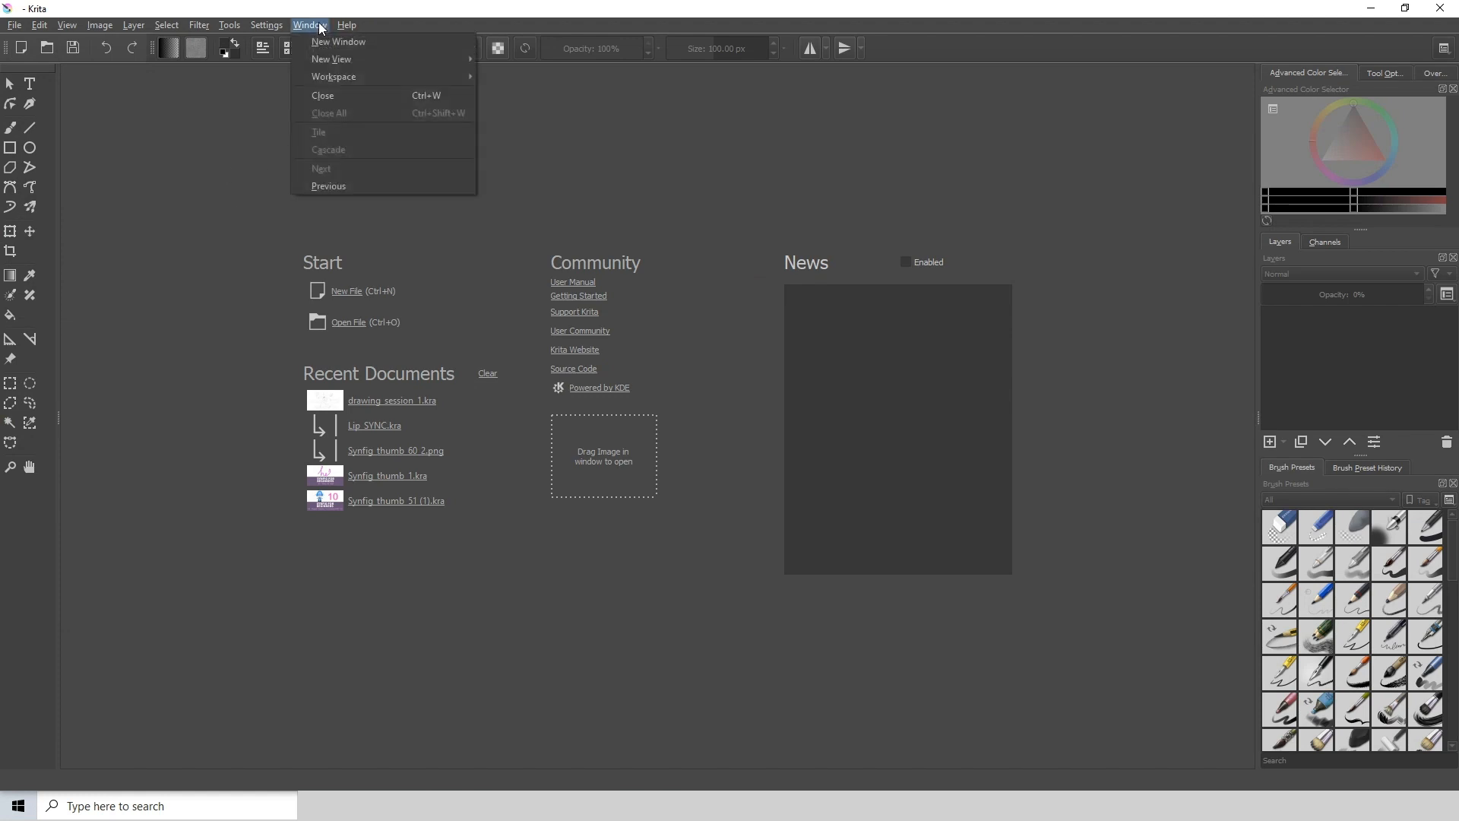
{"action": "mouse_move", "coordinate": [339, 77]}
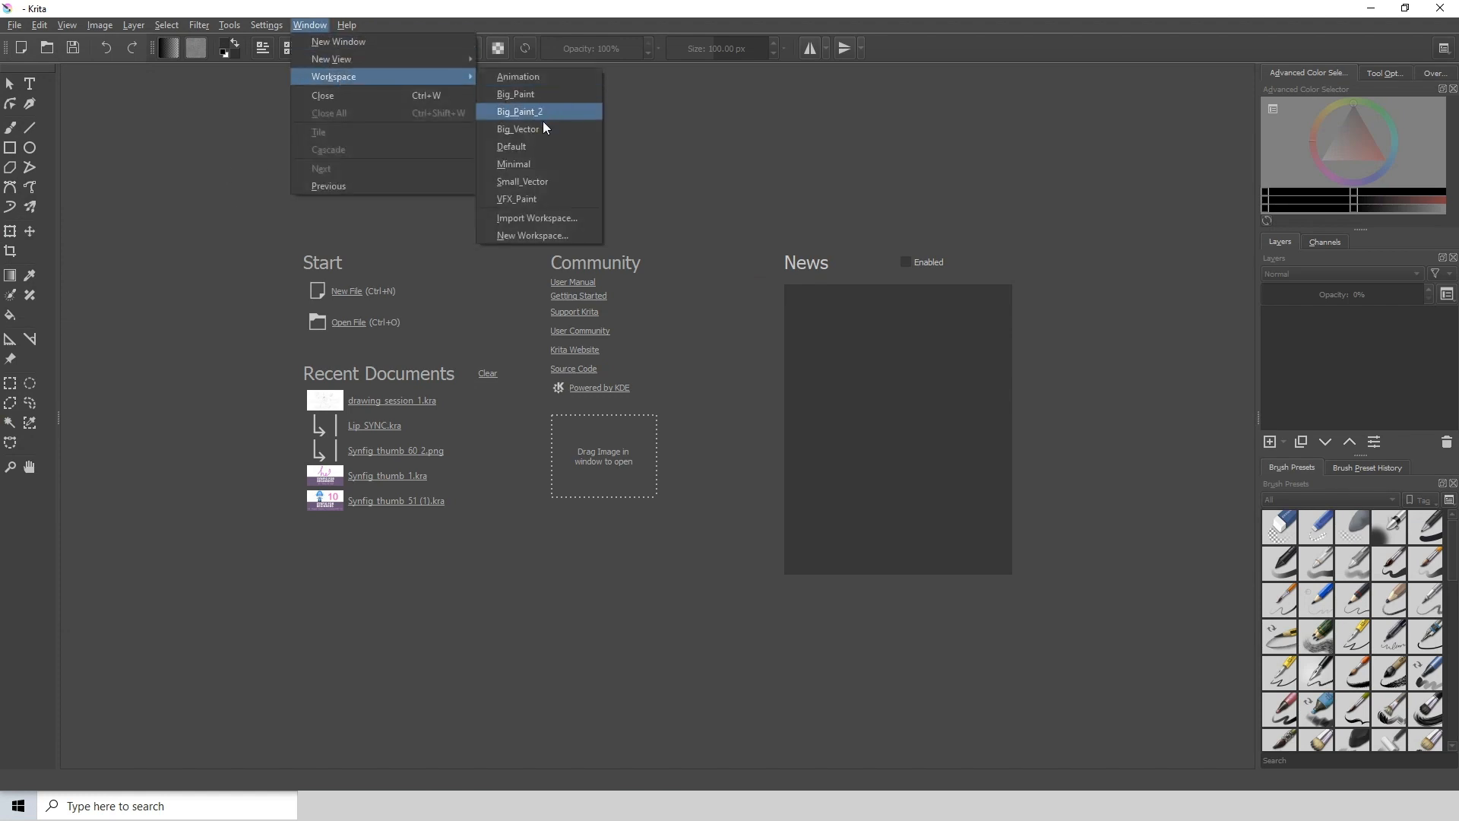
{"action": "left_click", "coordinate": [531, 79]}
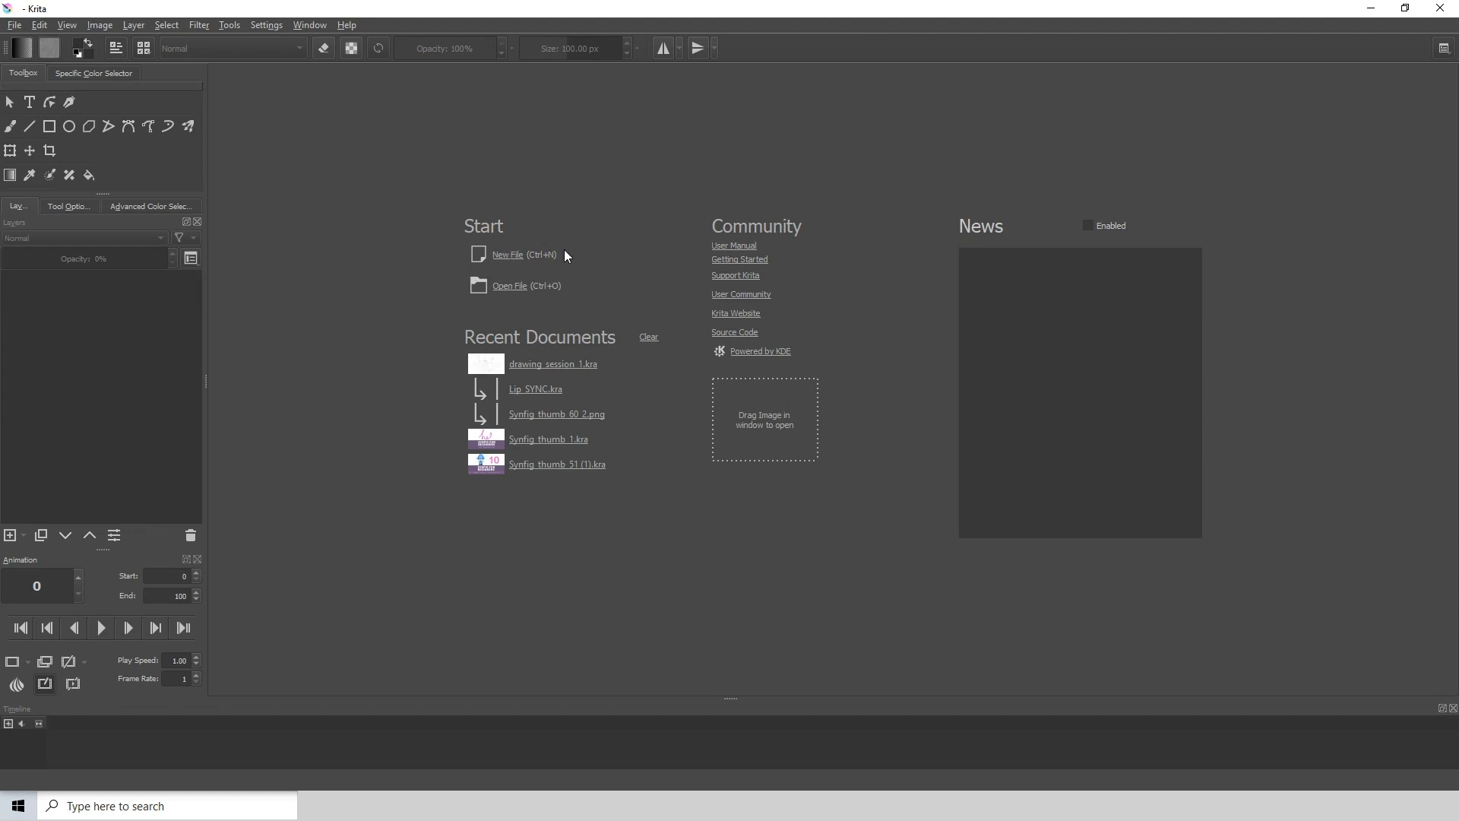
Create a new custom Krita document of 1920 × 1080 px, checking the image size against Synfig Studio's canvas properties
{"action": "left_click", "coordinate": [12, 25]}
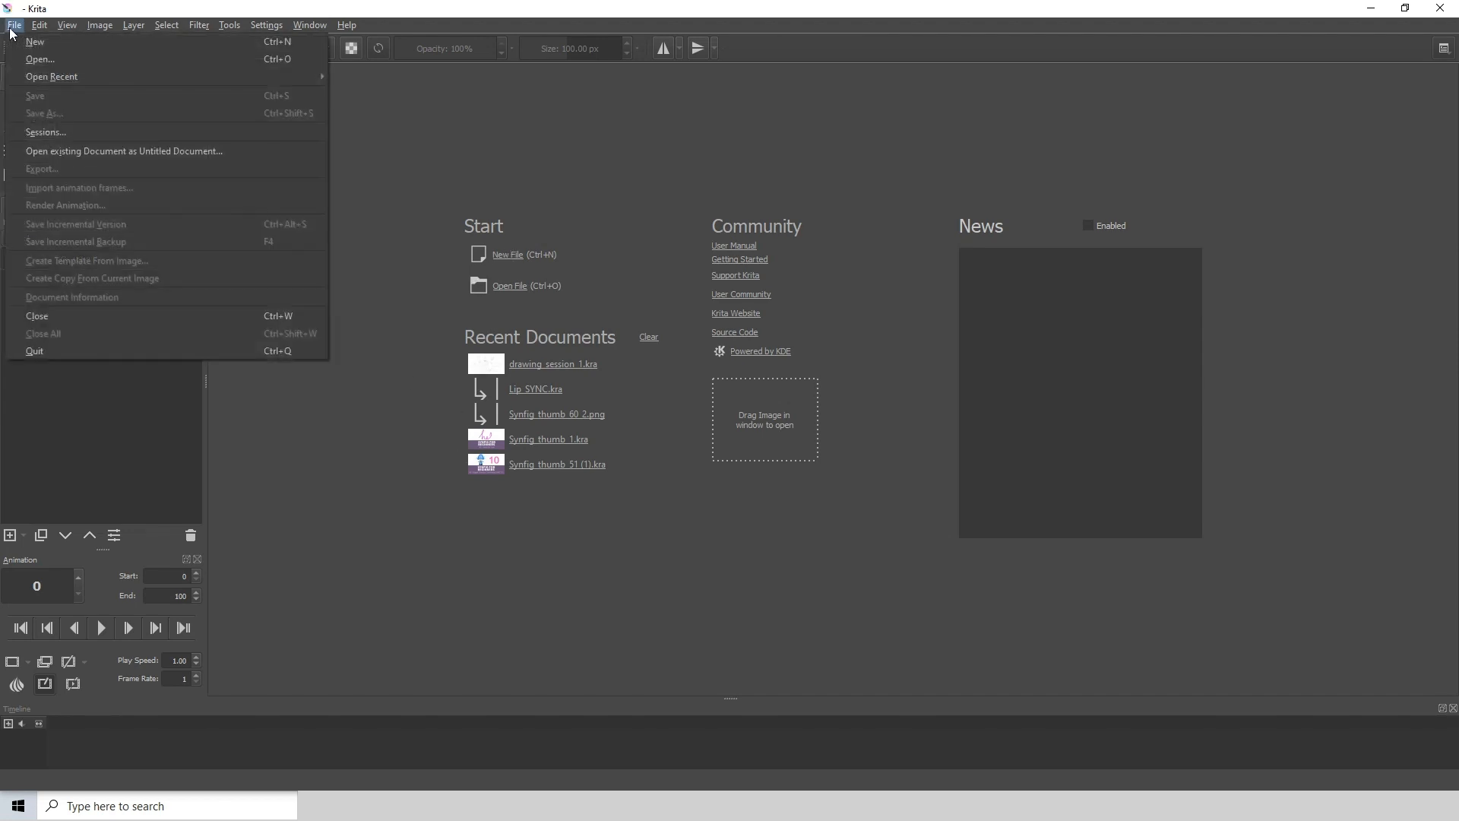
{"action": "left_click", "coordinate": [47, 43]}
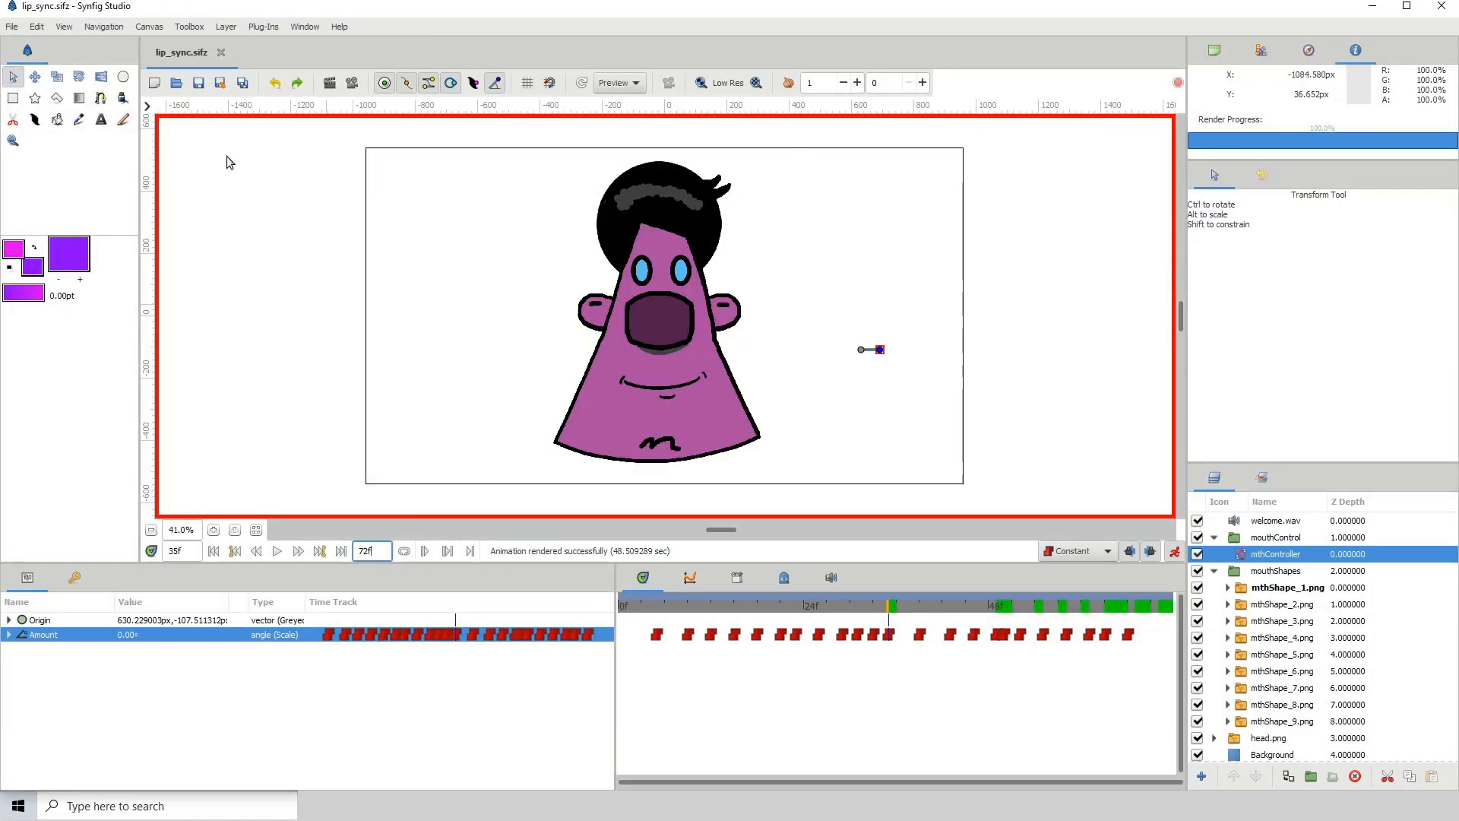
{"action": "left_click", "coordinate": [150, 27]}
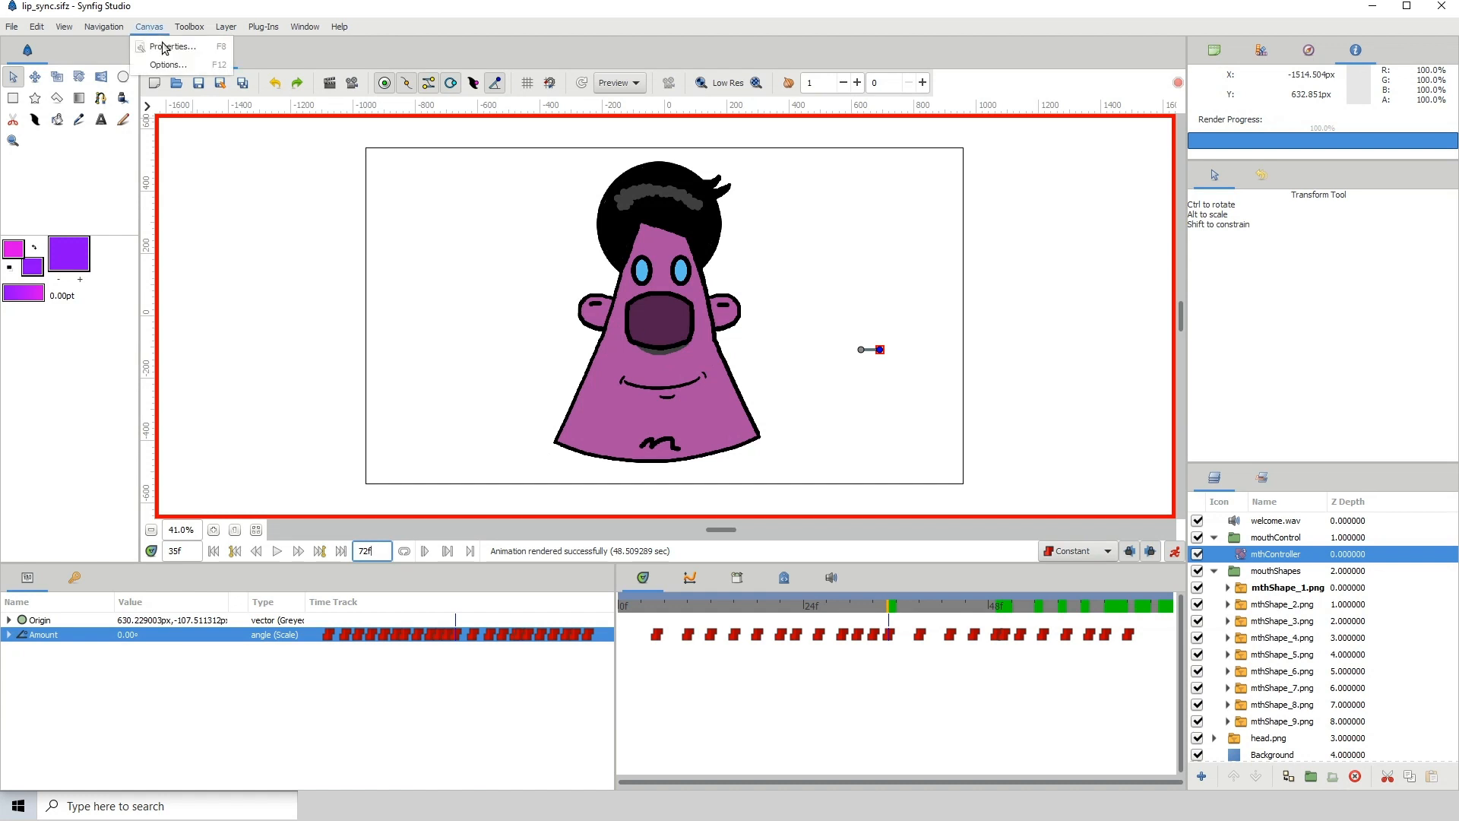
{"action": "left_click", "coordinate": [164, 47]}
{"action": "left_click", "coordinate": [550, 355]}
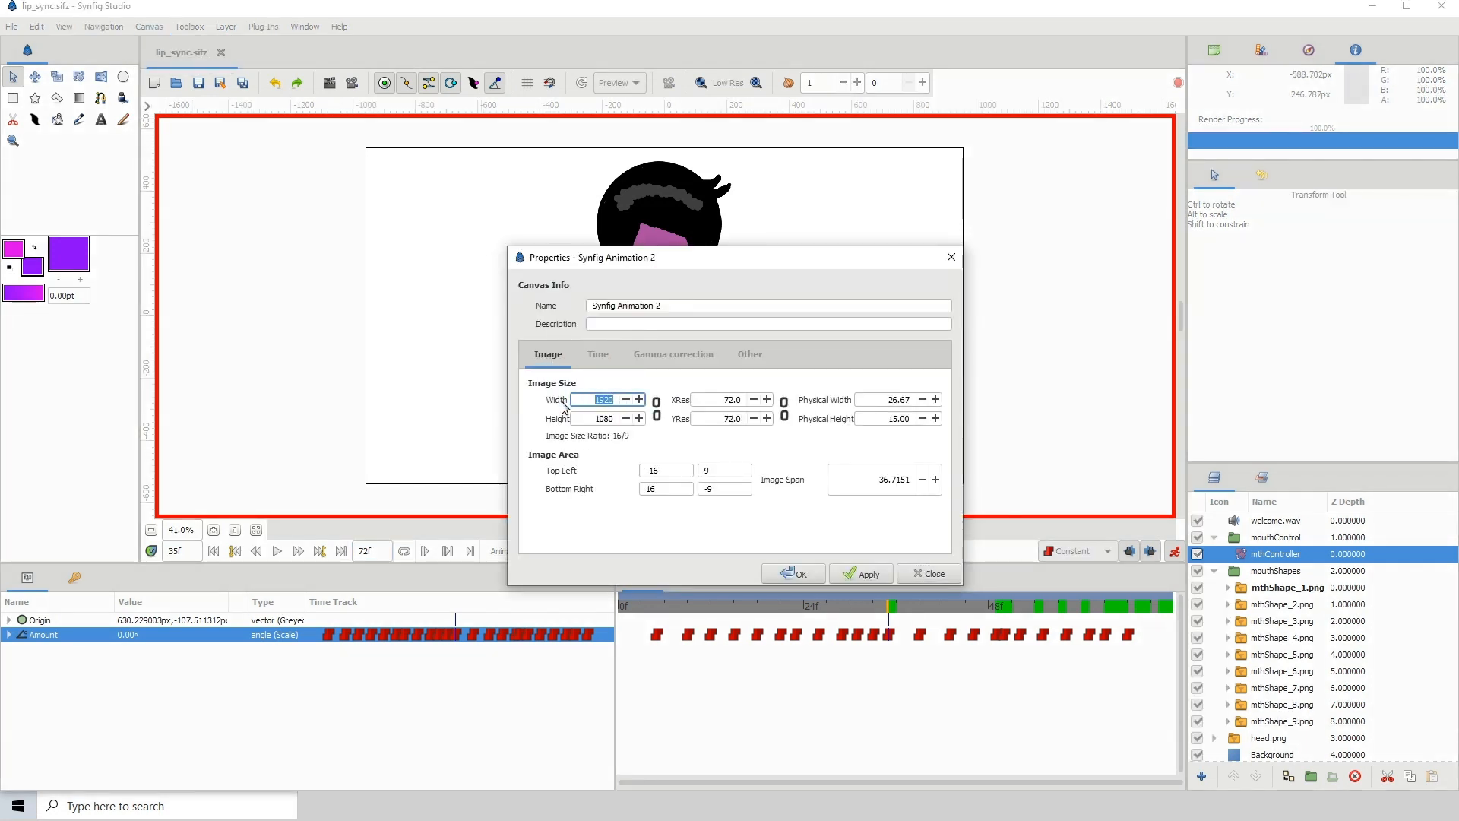
{"action": "left_click", "coordinate": [594, 399]}
{"action": "key", "text": "Tab"}
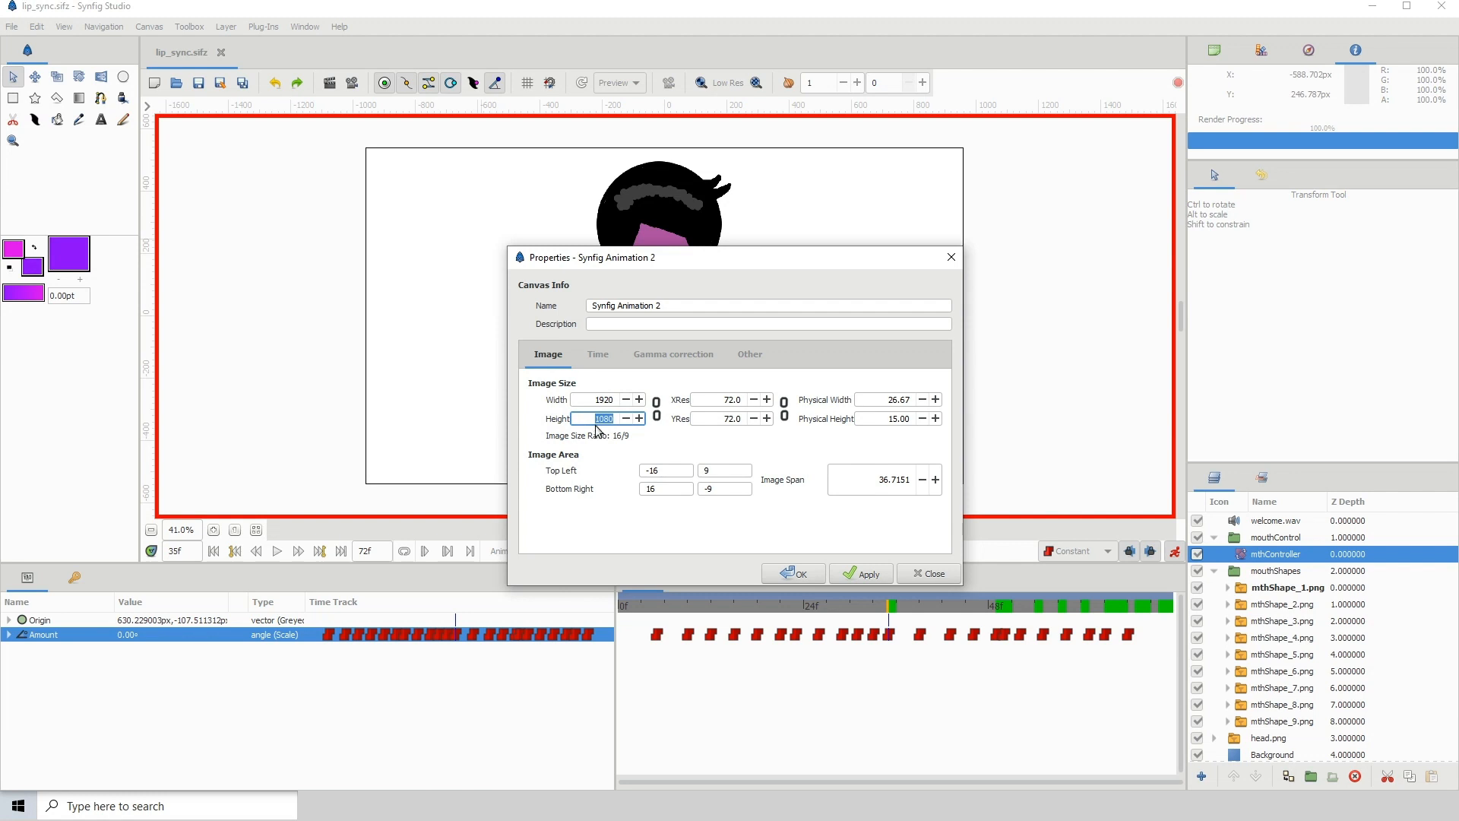
{"action": "left_click", "coordinate": [903, 572]}
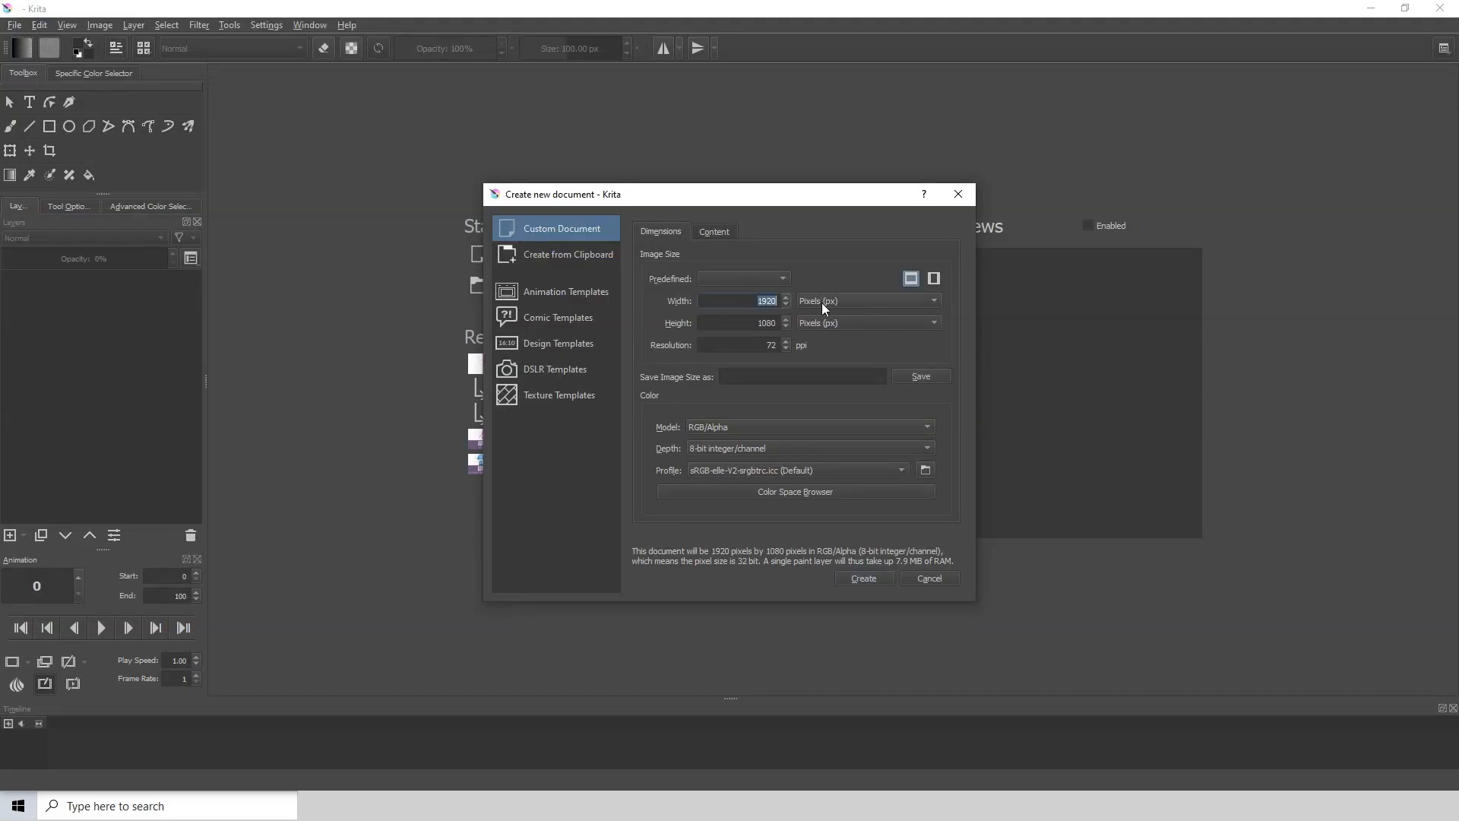
{"action": "double_click", "coordinate": [749, 322]}
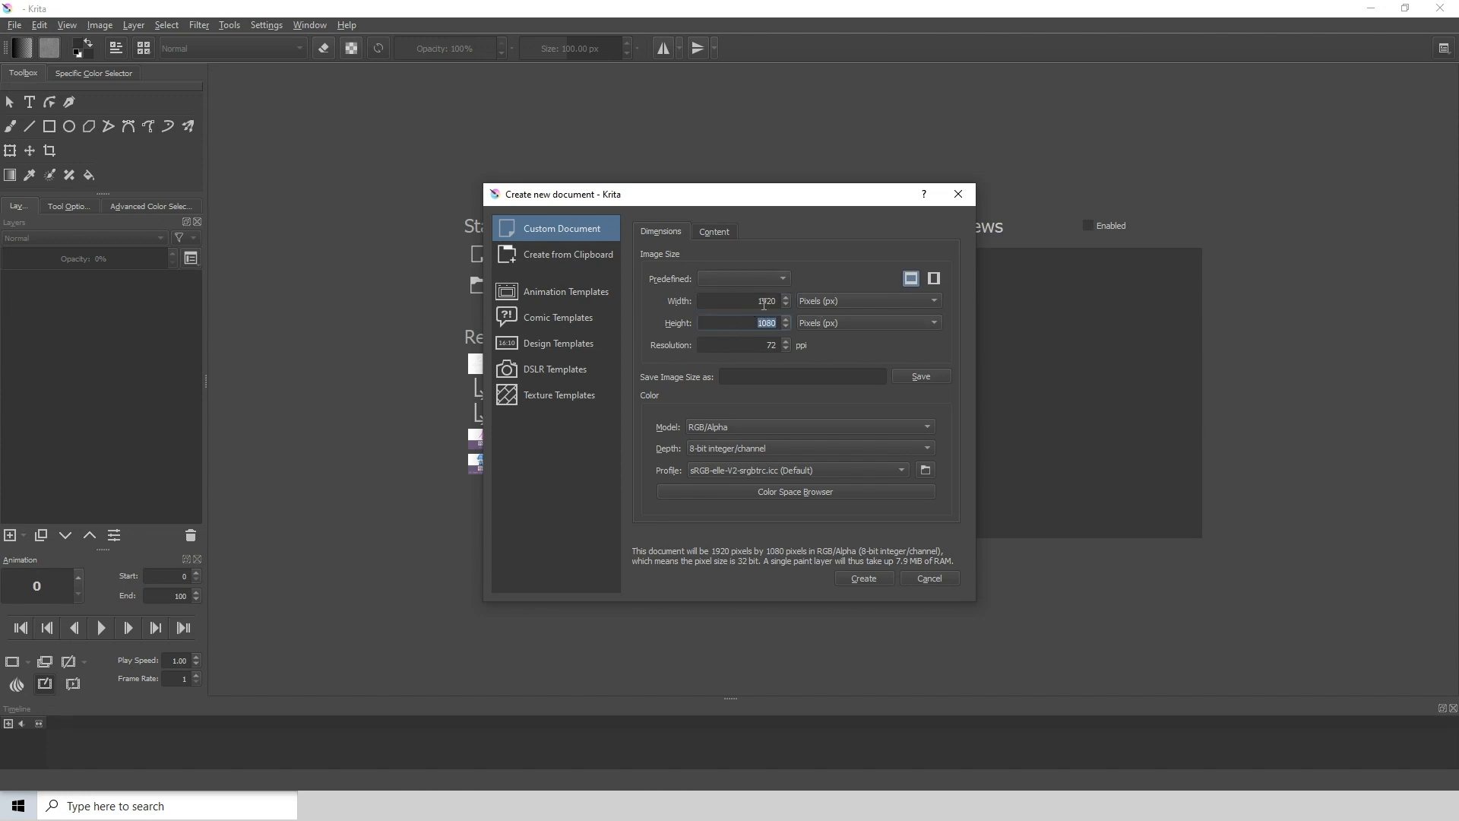
{"action": "left_click", "coordinate": [870, 579]}
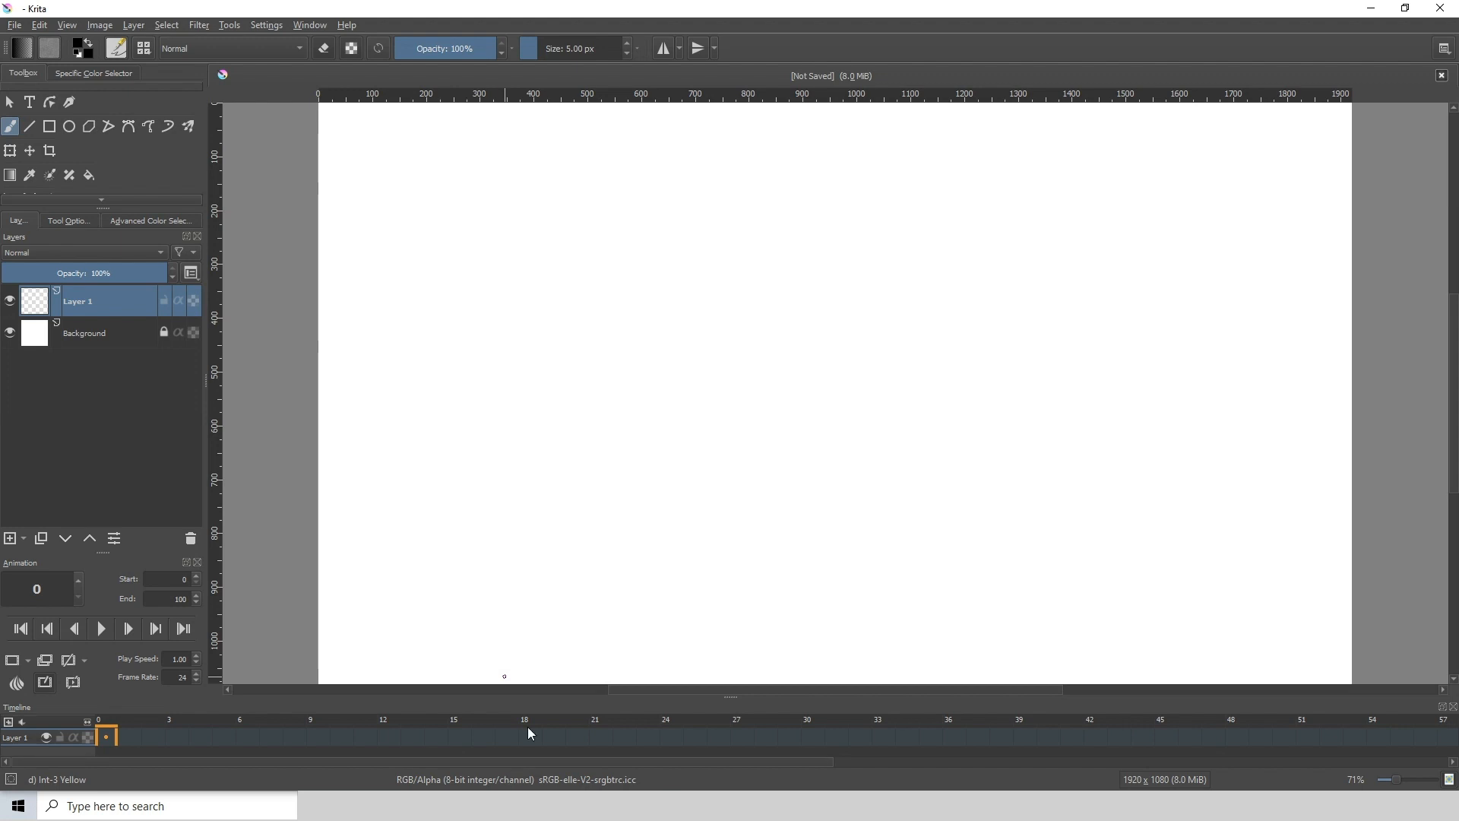
Import all the lip_sync images from the render folder inside Lip Sync Images on the Desktop as animation frames
{"action": "left_click", "coordinate": [17, 27]}
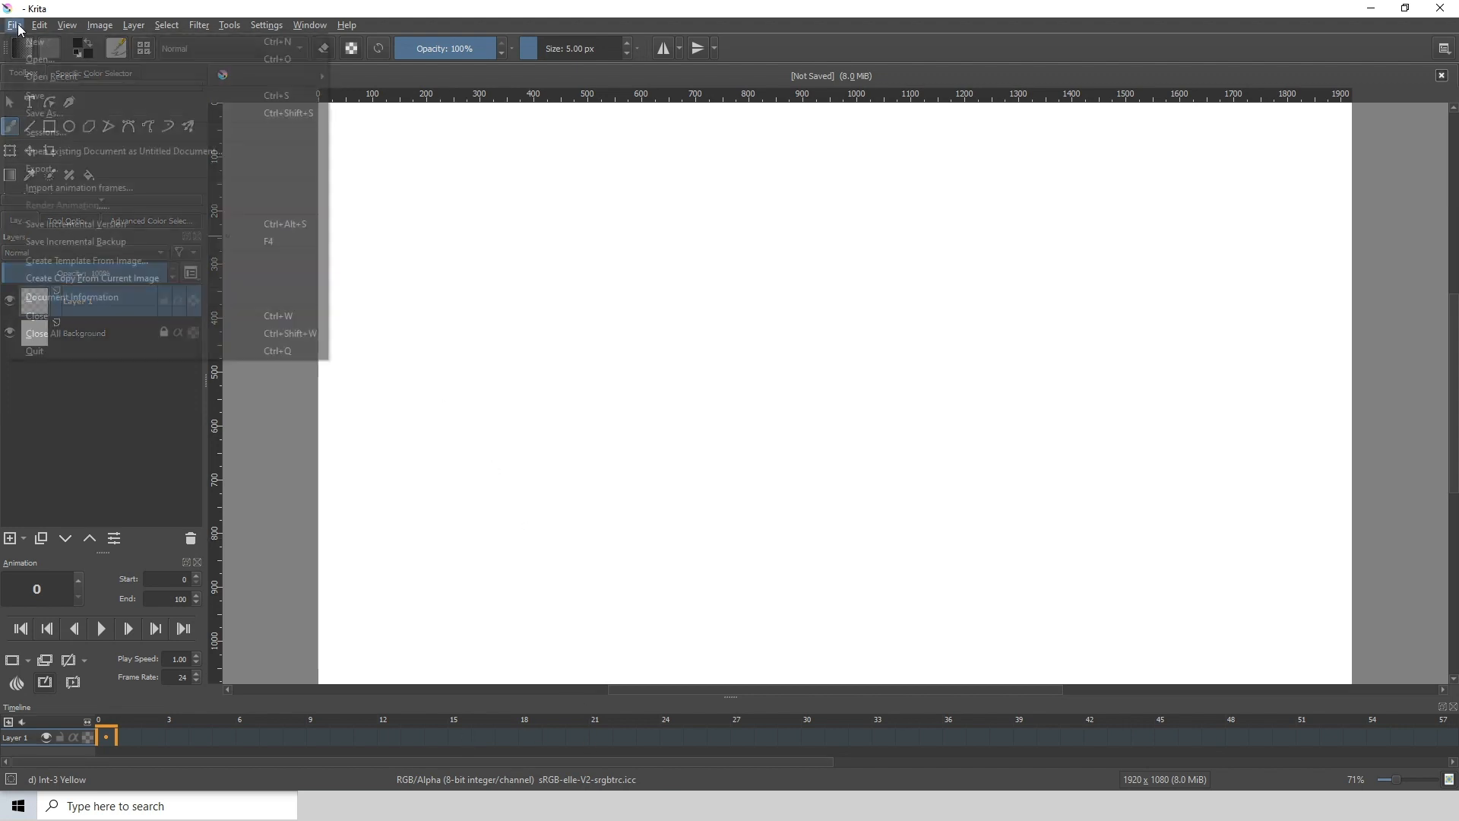
{"action": "left_click", "coordinate": [120, 190]}
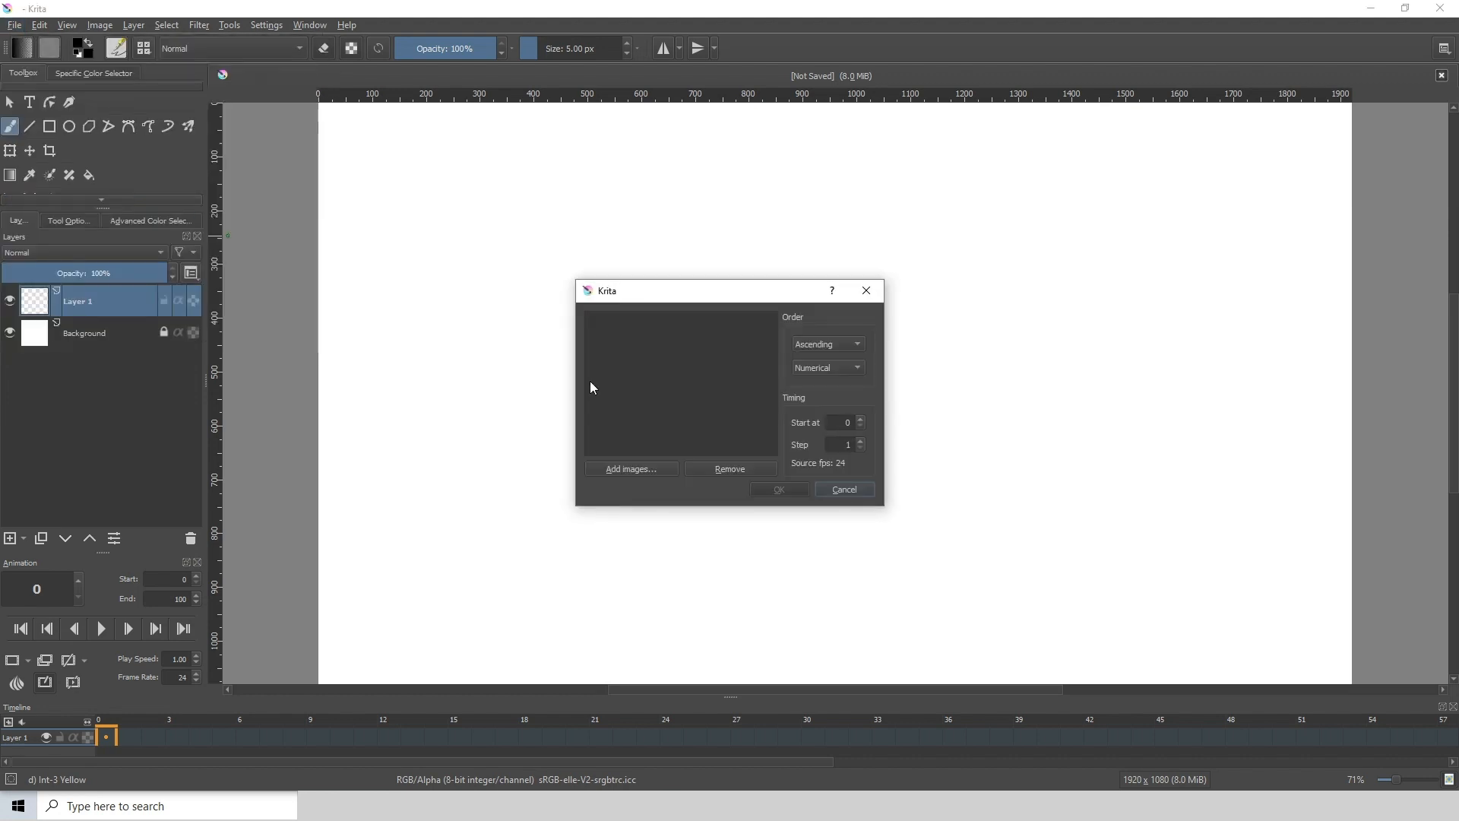
{"action": "left_click", "coordinate": [631, 465]}
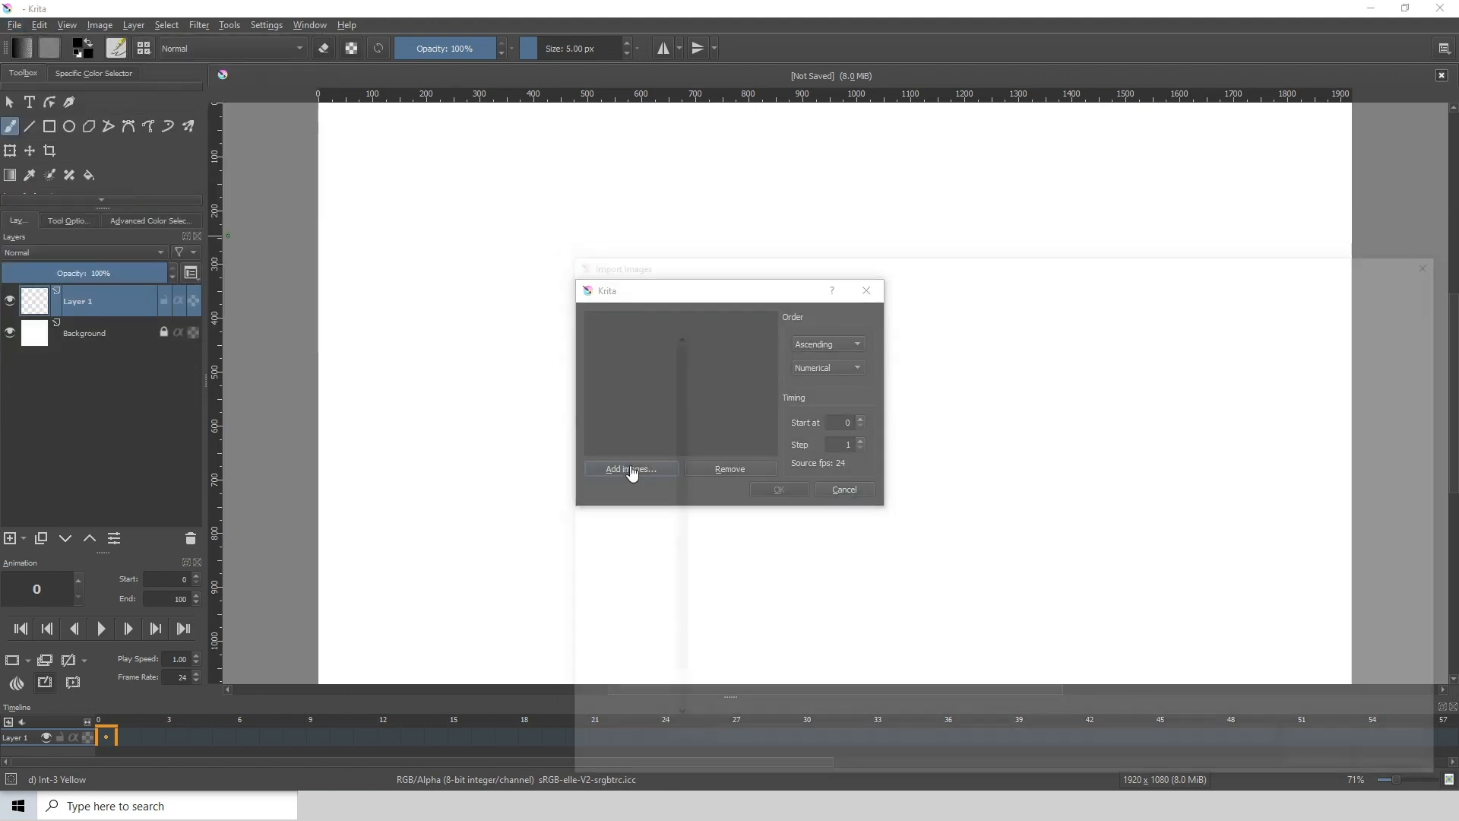
{"action": "left_click_drag", "start_coordinate": [745, 270], "coordinate": [691, 244]}
{"action": "left_click", "coordinate": [578, 340]}
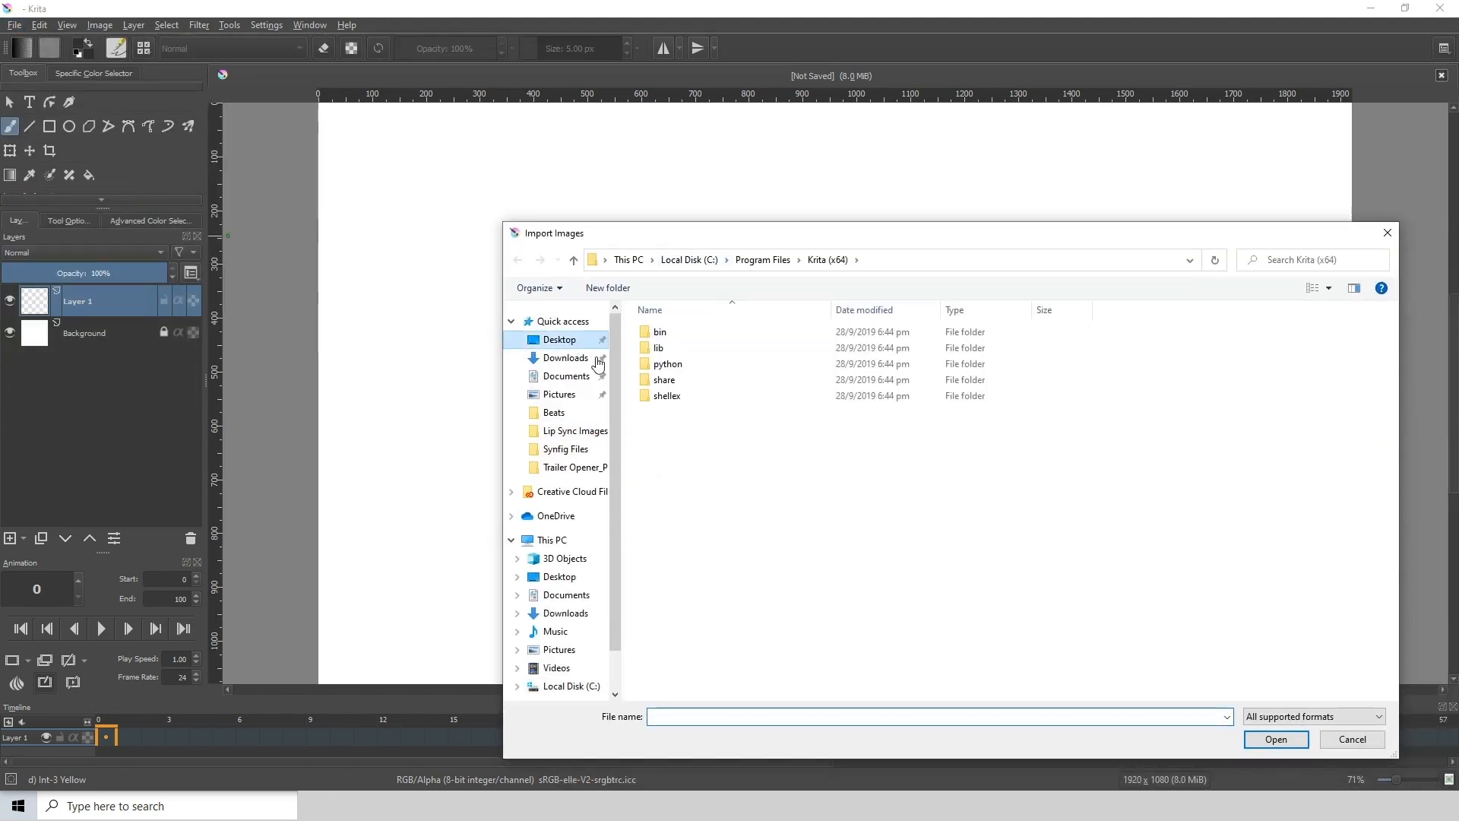
{"action": "double_click", "coordinate": [890, 378]}
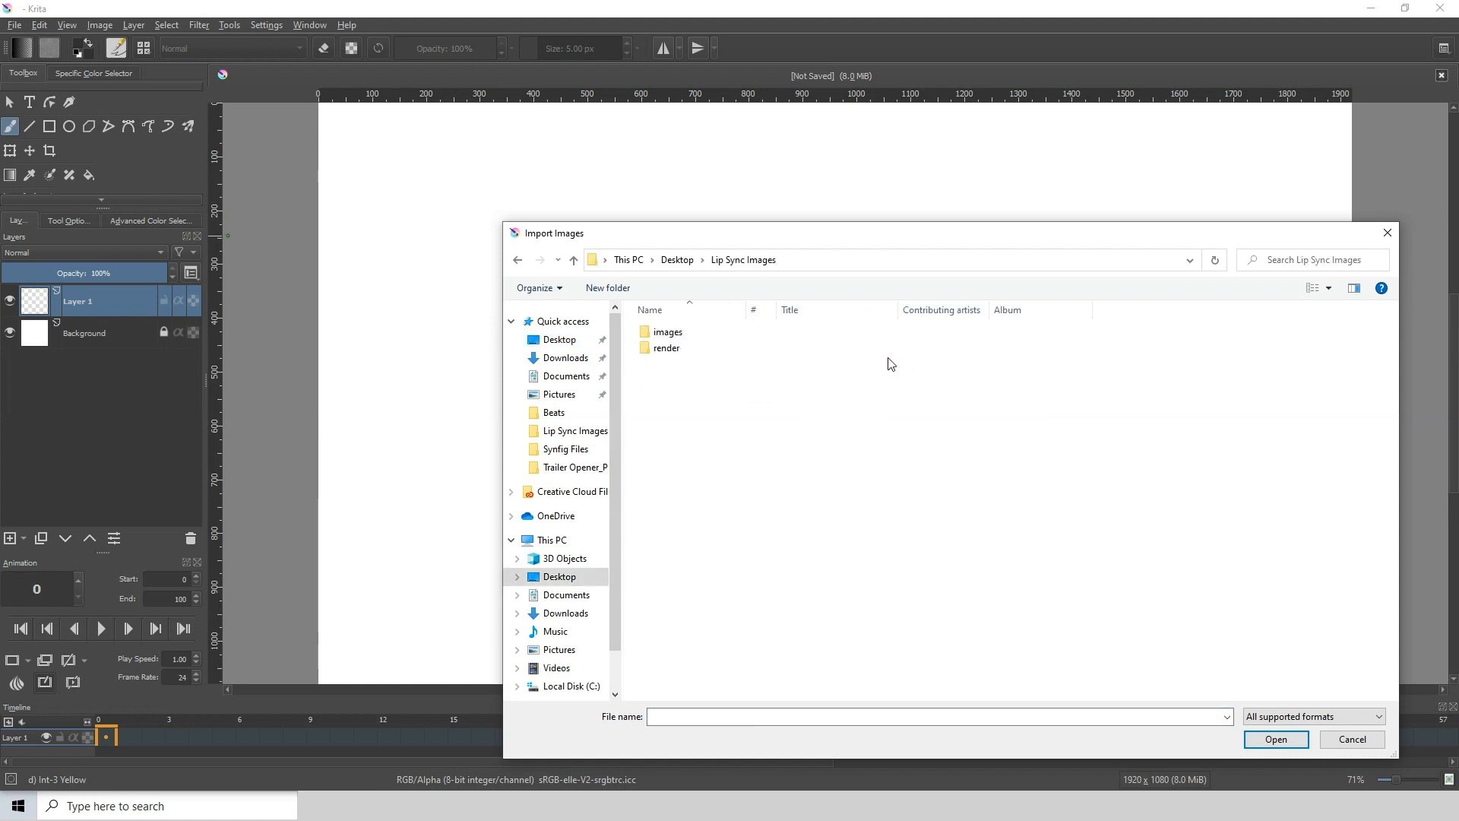
{"action": "double_click", "coordinate": [669, 348]}
{"action": "left_click", "coordinate": [758, 367]}
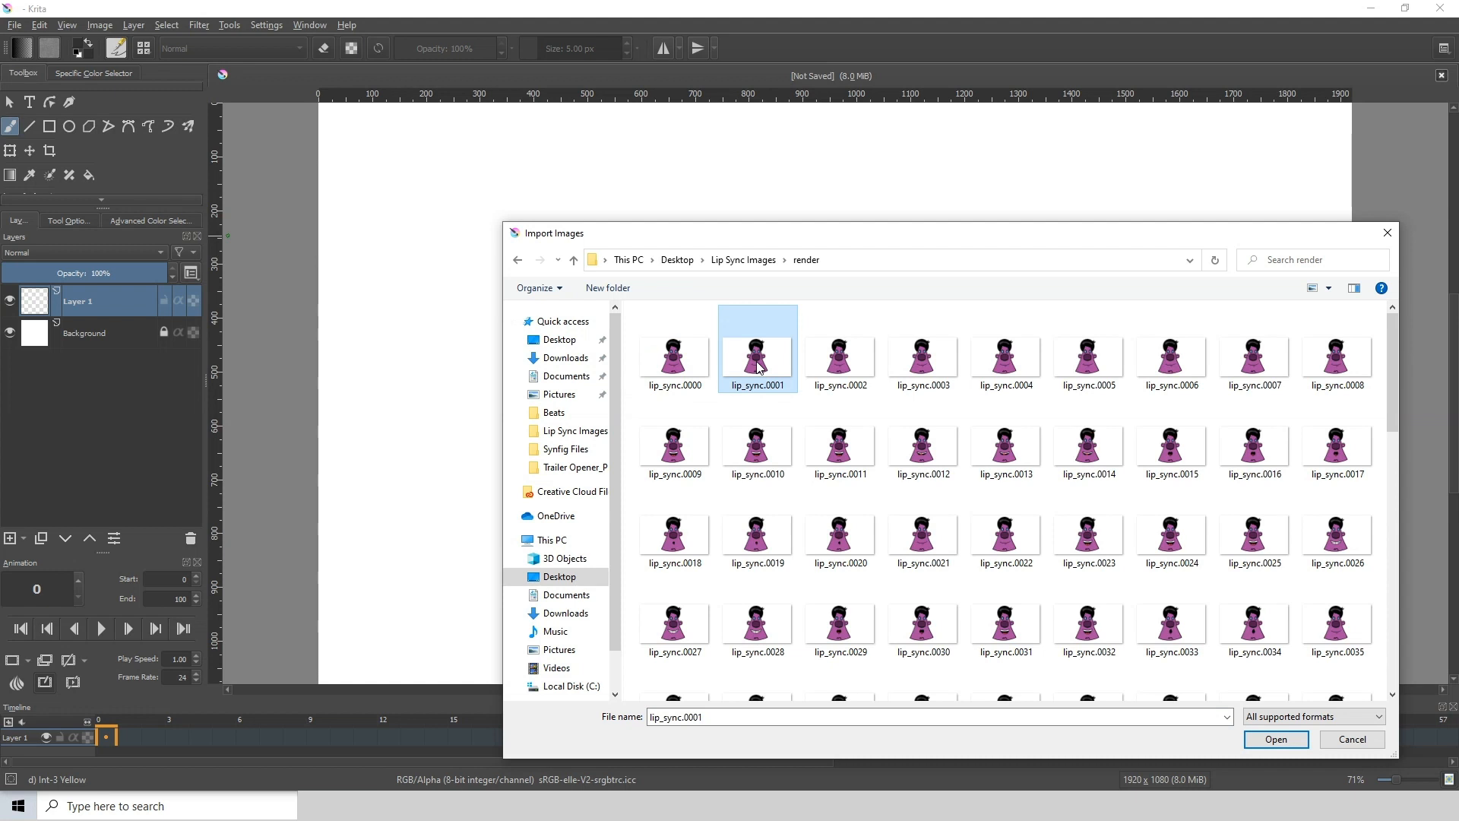
{"action": "key", "text": "ctrl+a"}
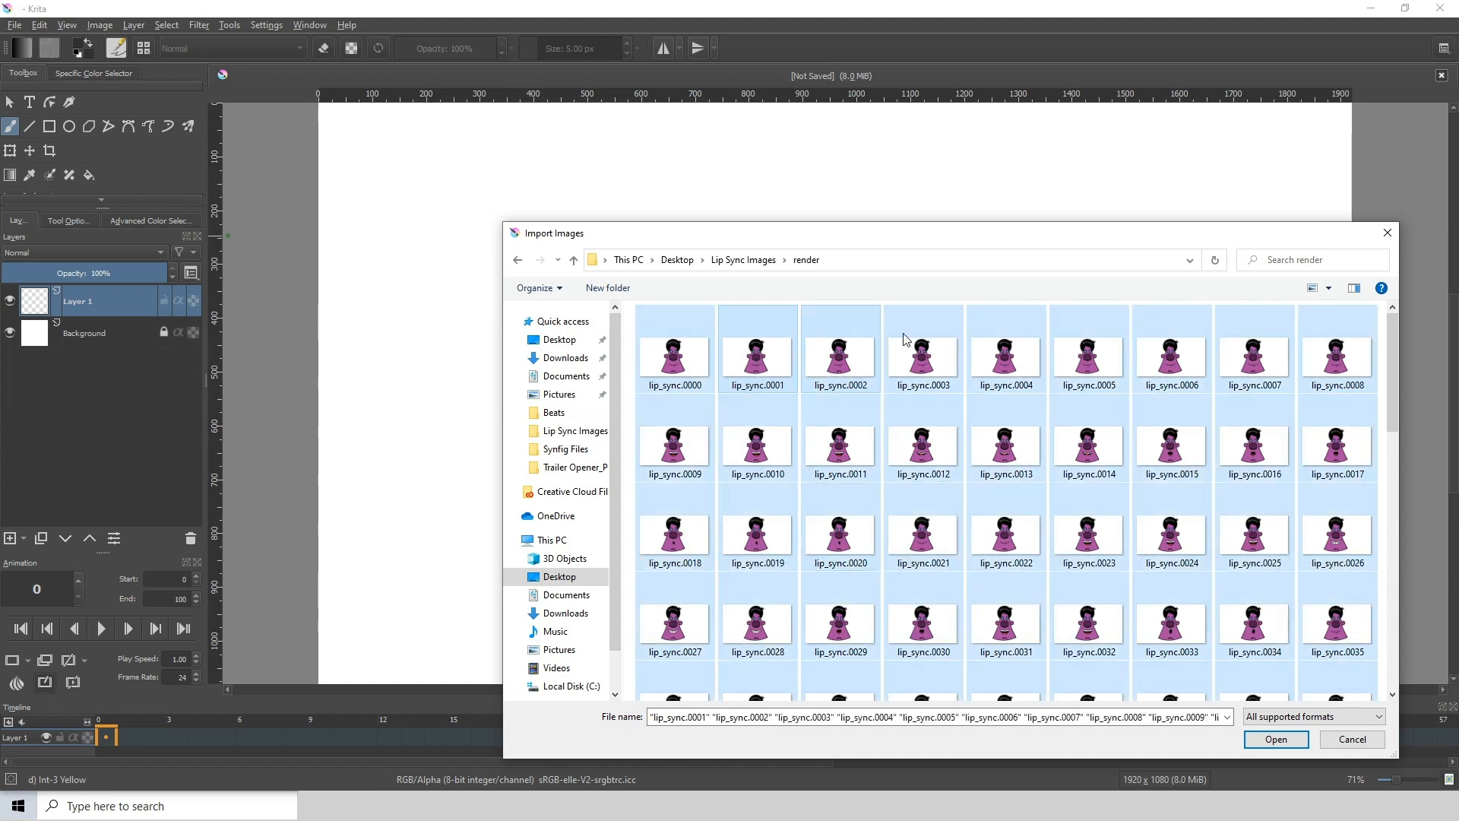
{"action": "left_click", "coordinate": [1255, 744]}
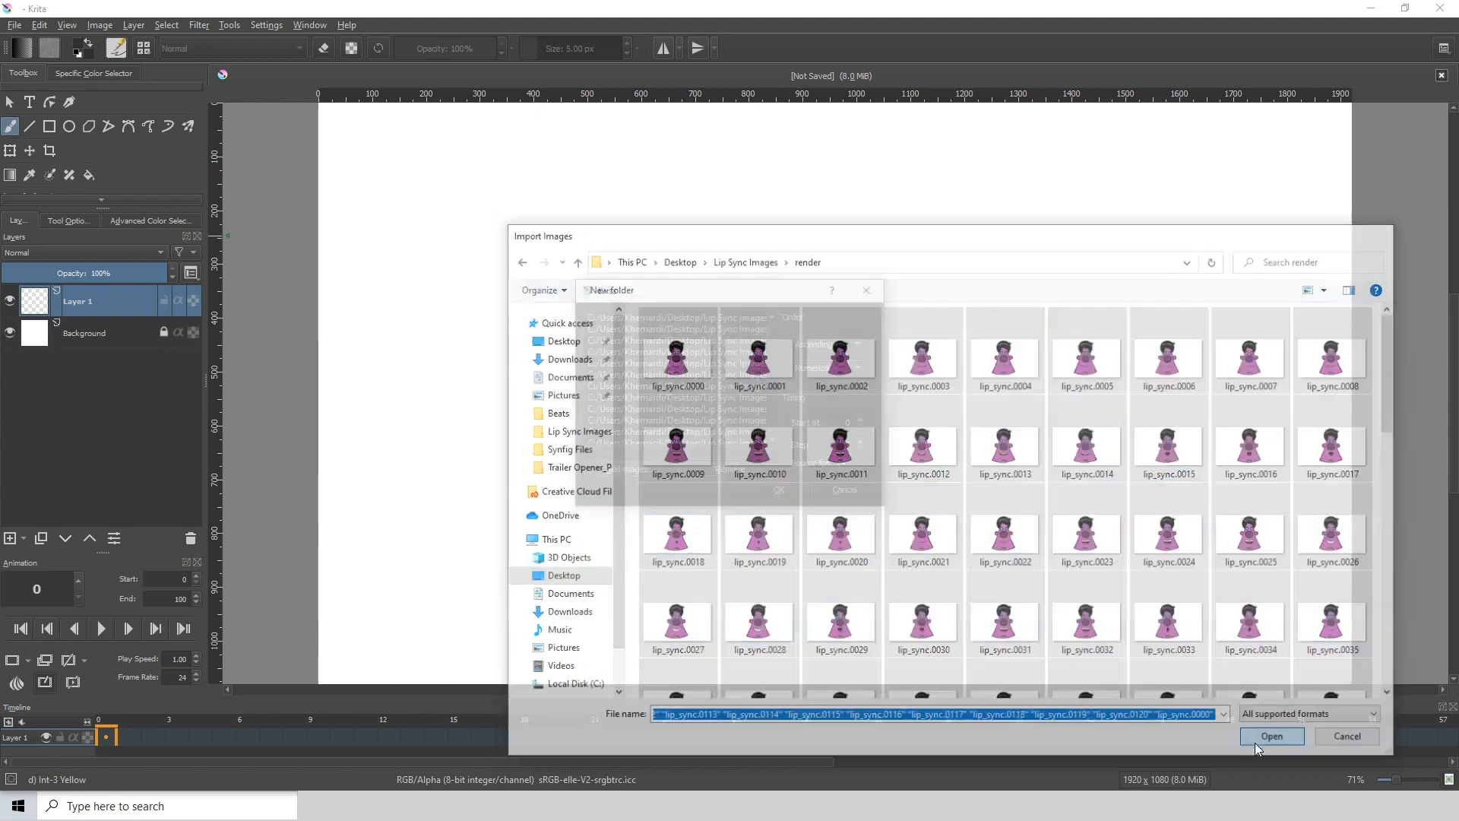
{"action": "left_click", "coordinate": [782, 490]}
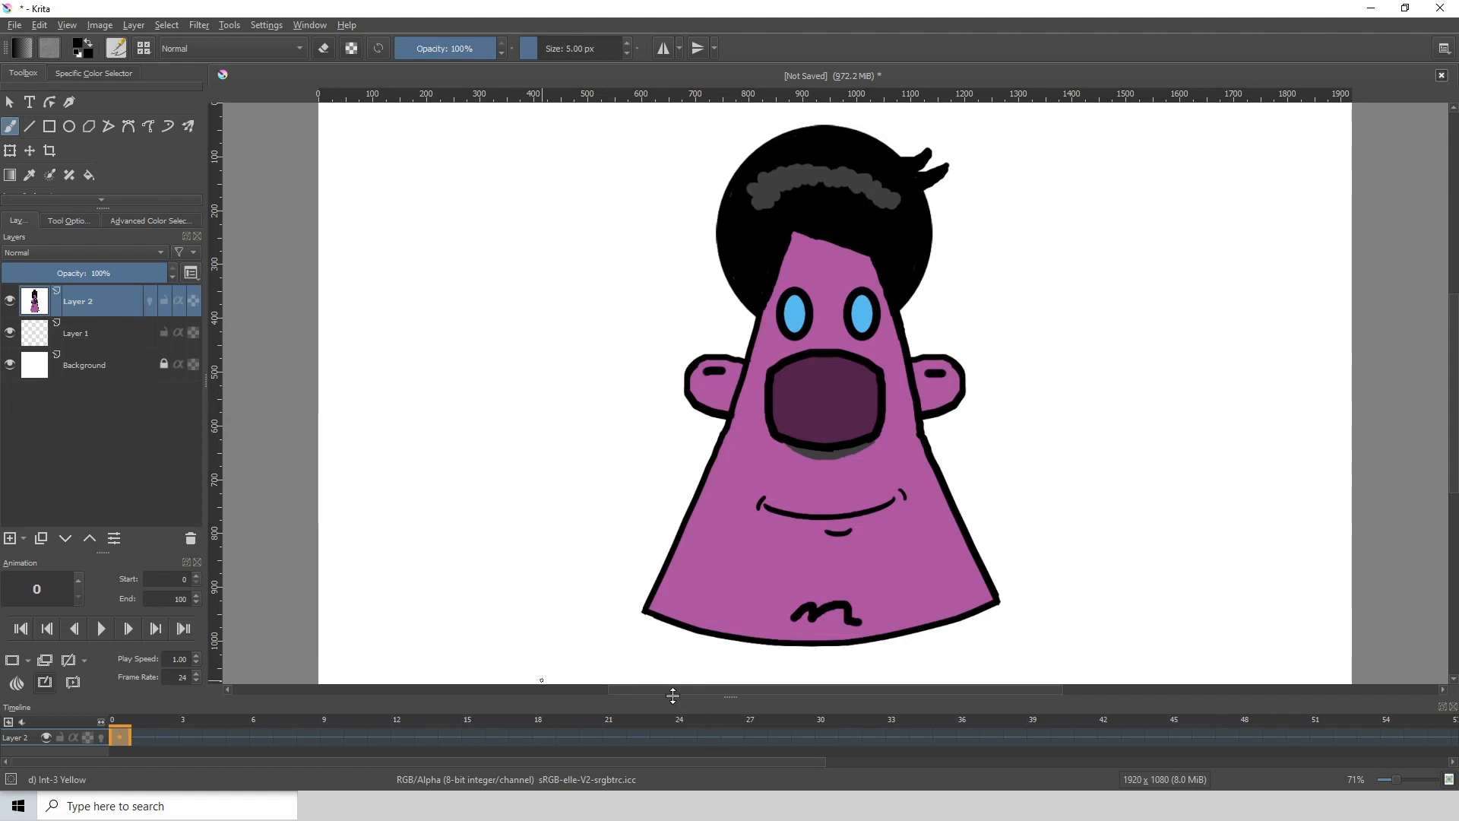
Enlarge the timeline area and play back the imported lip-sync frames
{"action": "left_click_drag", "start_coordinate": [672, 694], "coordinate": [661, 622]}
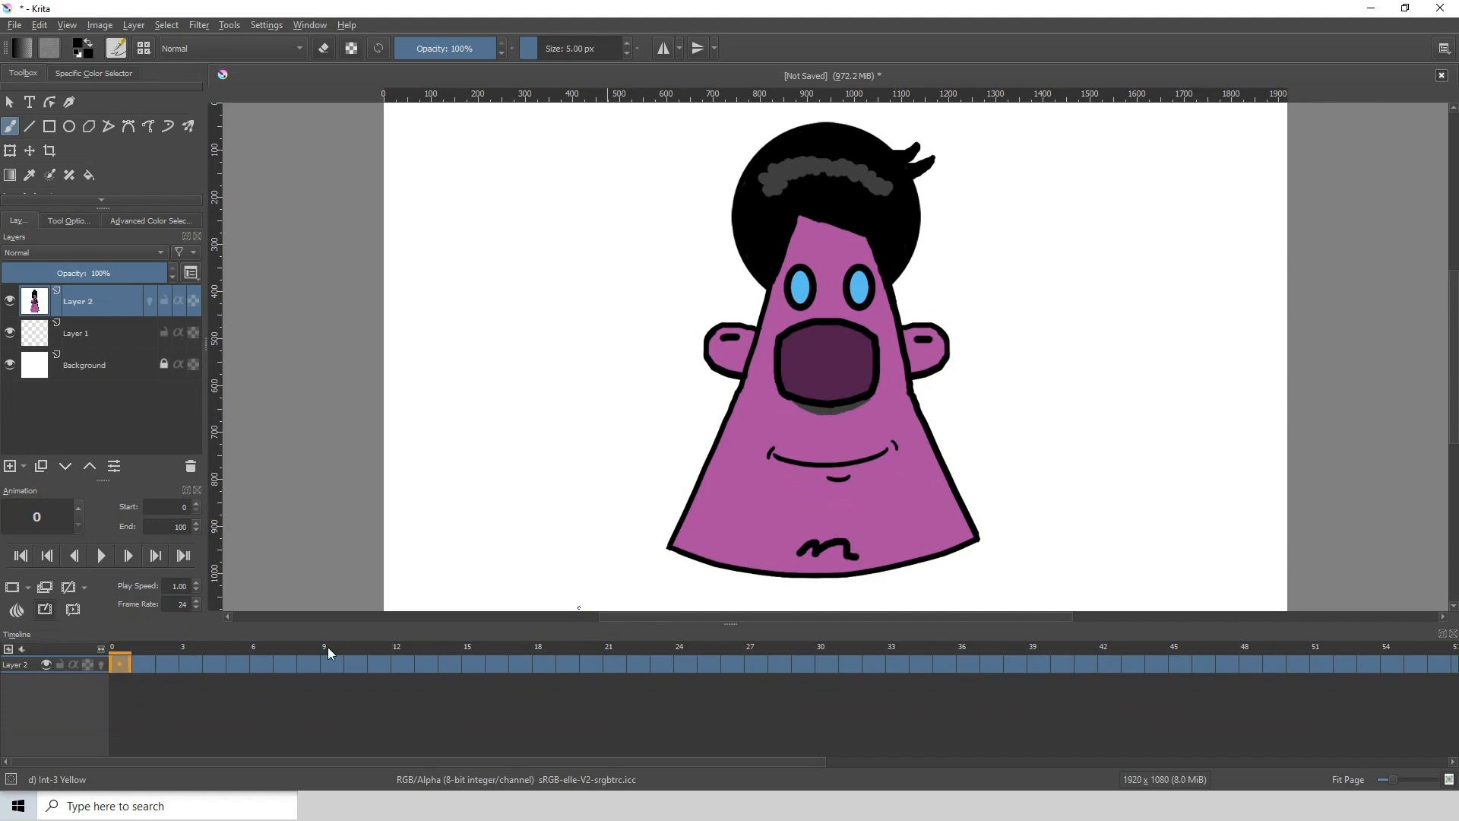
{"action": "left_click", "coordinate": [102, 554]}
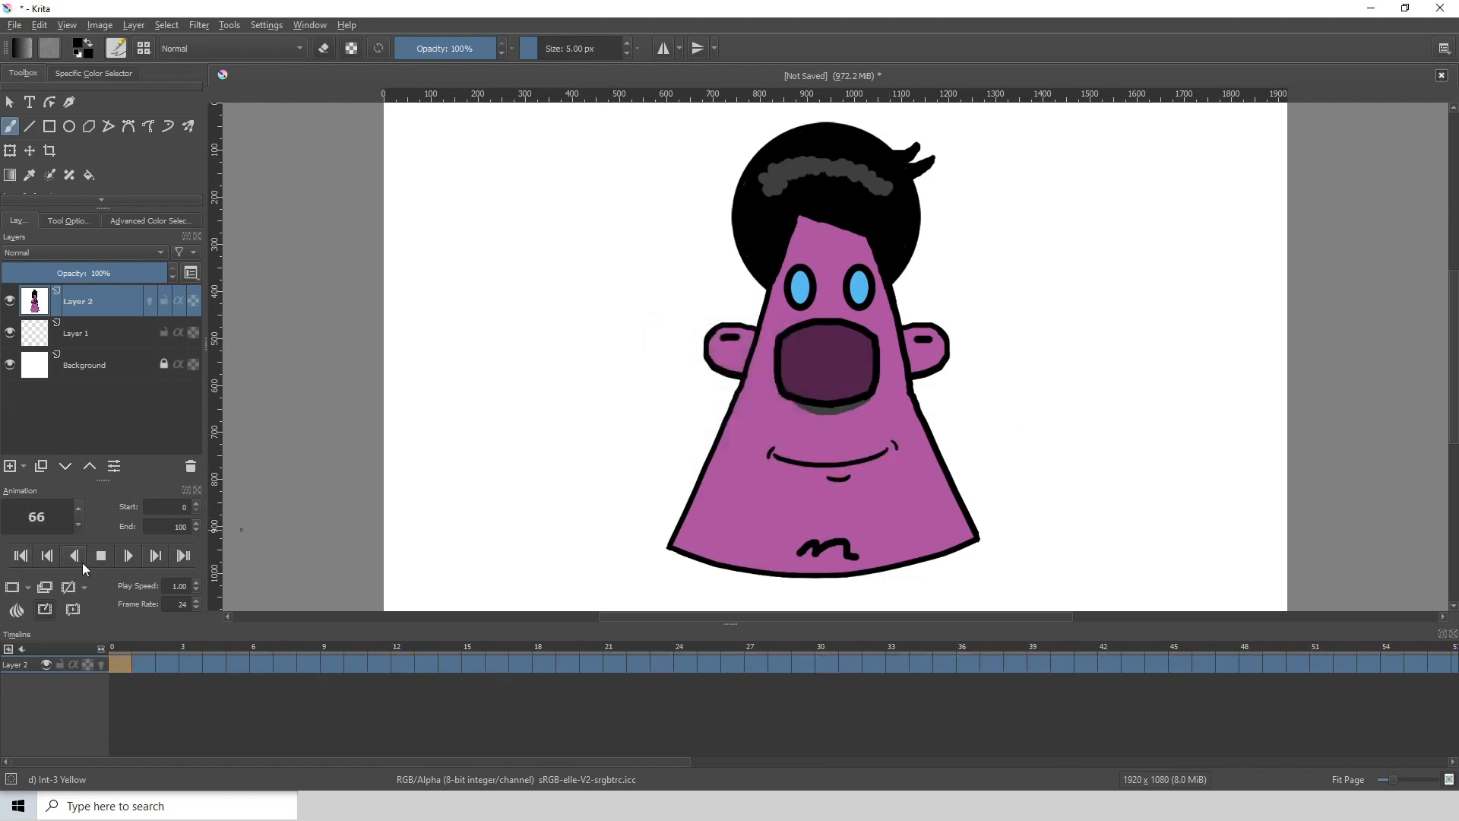
{"action": "left_click", "coordinate": [100, 555]}
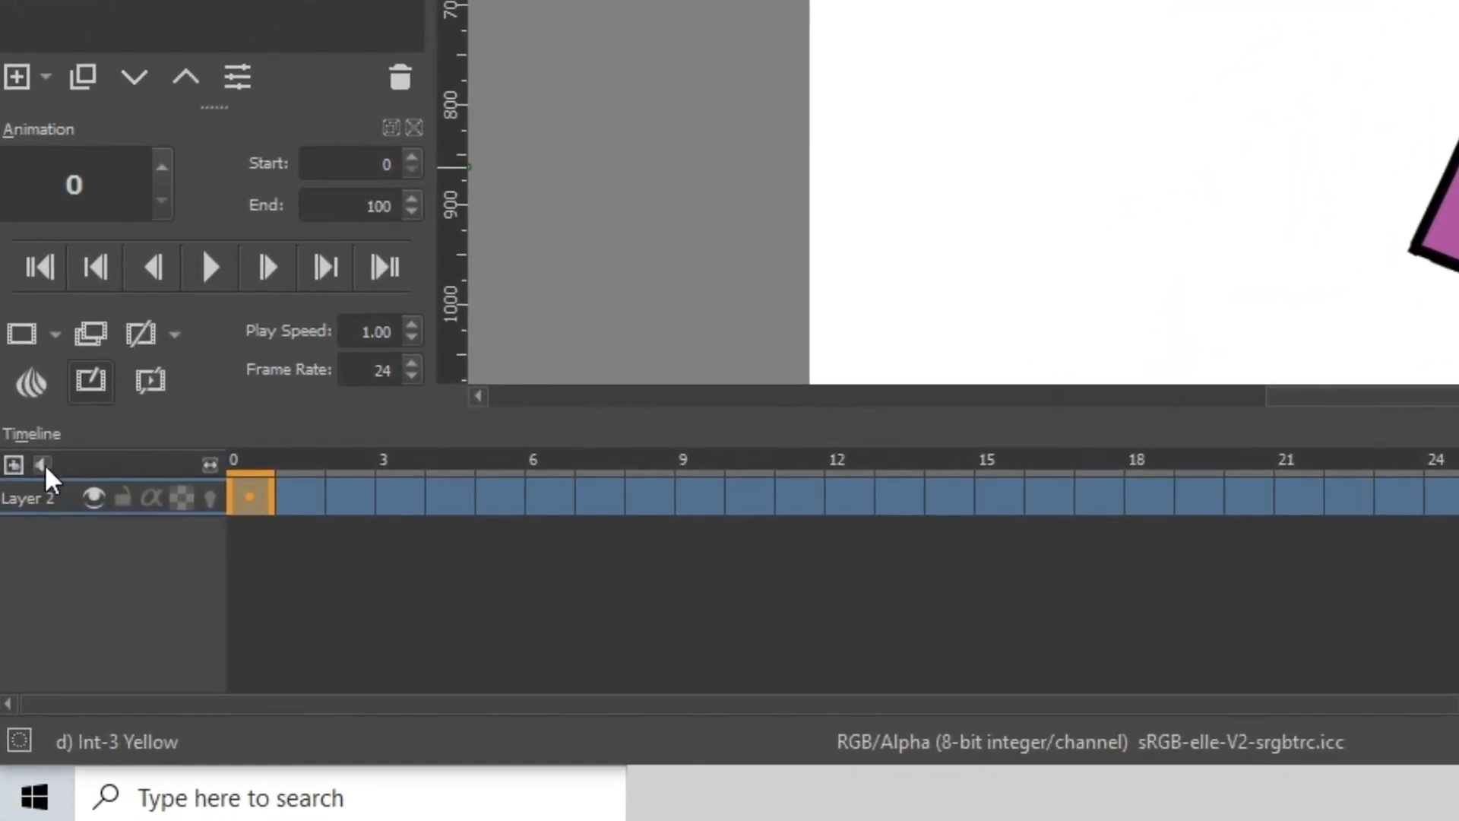
Load the welcome audio file from the Lip Sync Images folder into the animation and play it back with sound
{"action": "left_click", "coordinate": [44, 463]}
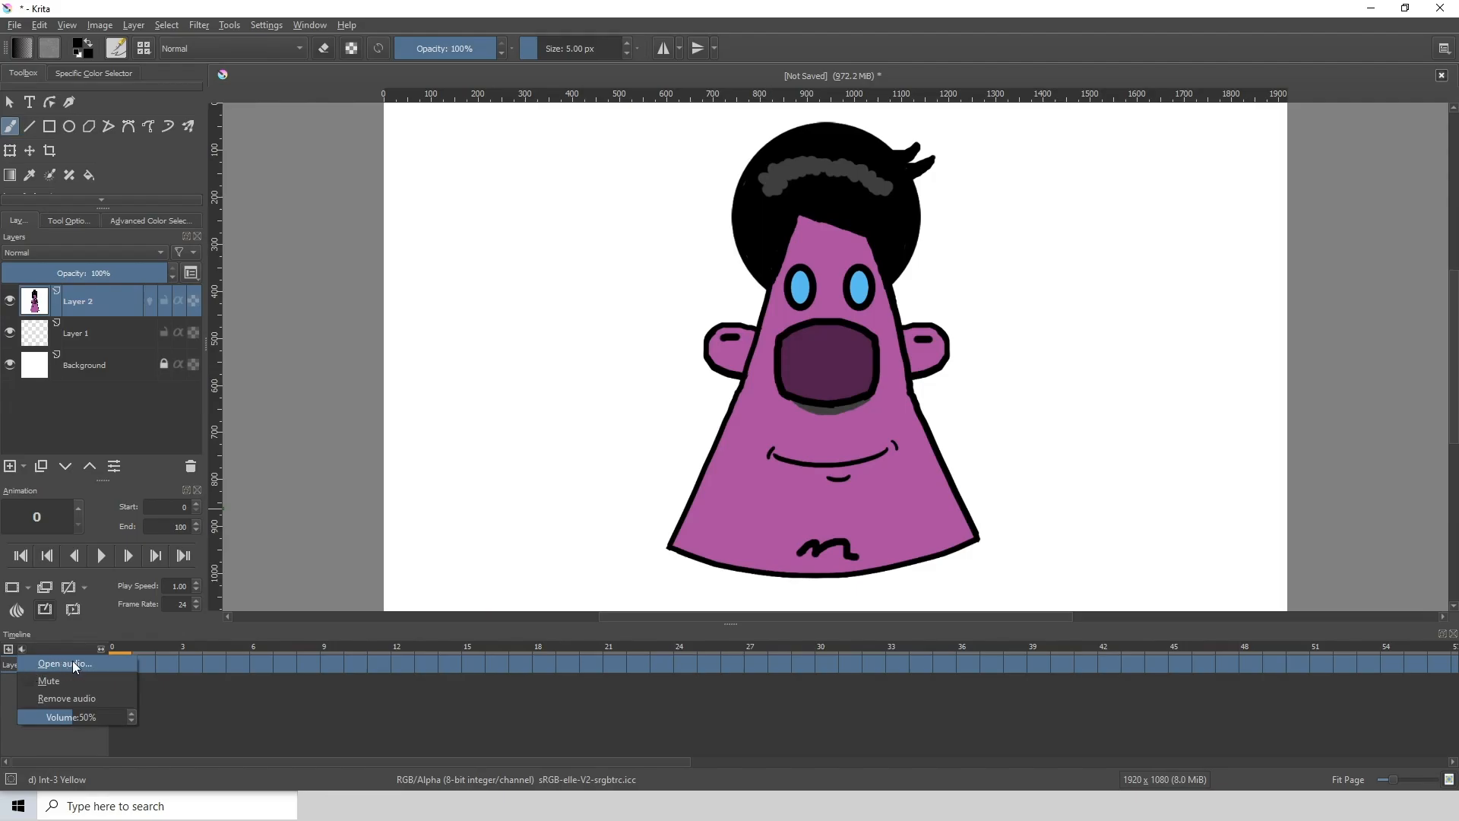
{"action": "left_click", "coordinate": [72, 663]}
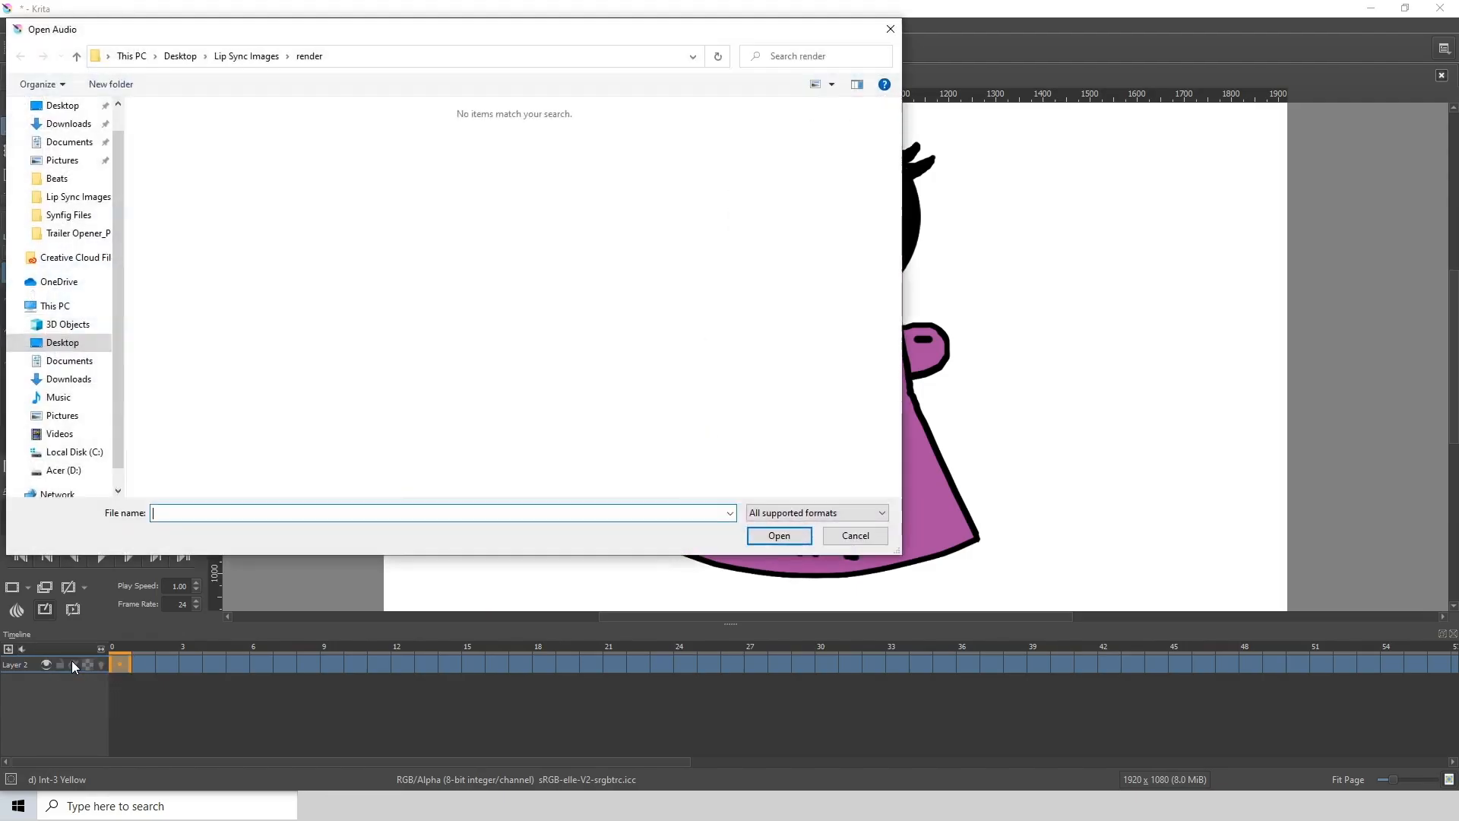
{"action": "left_click", "coordinate": [246, 56]}
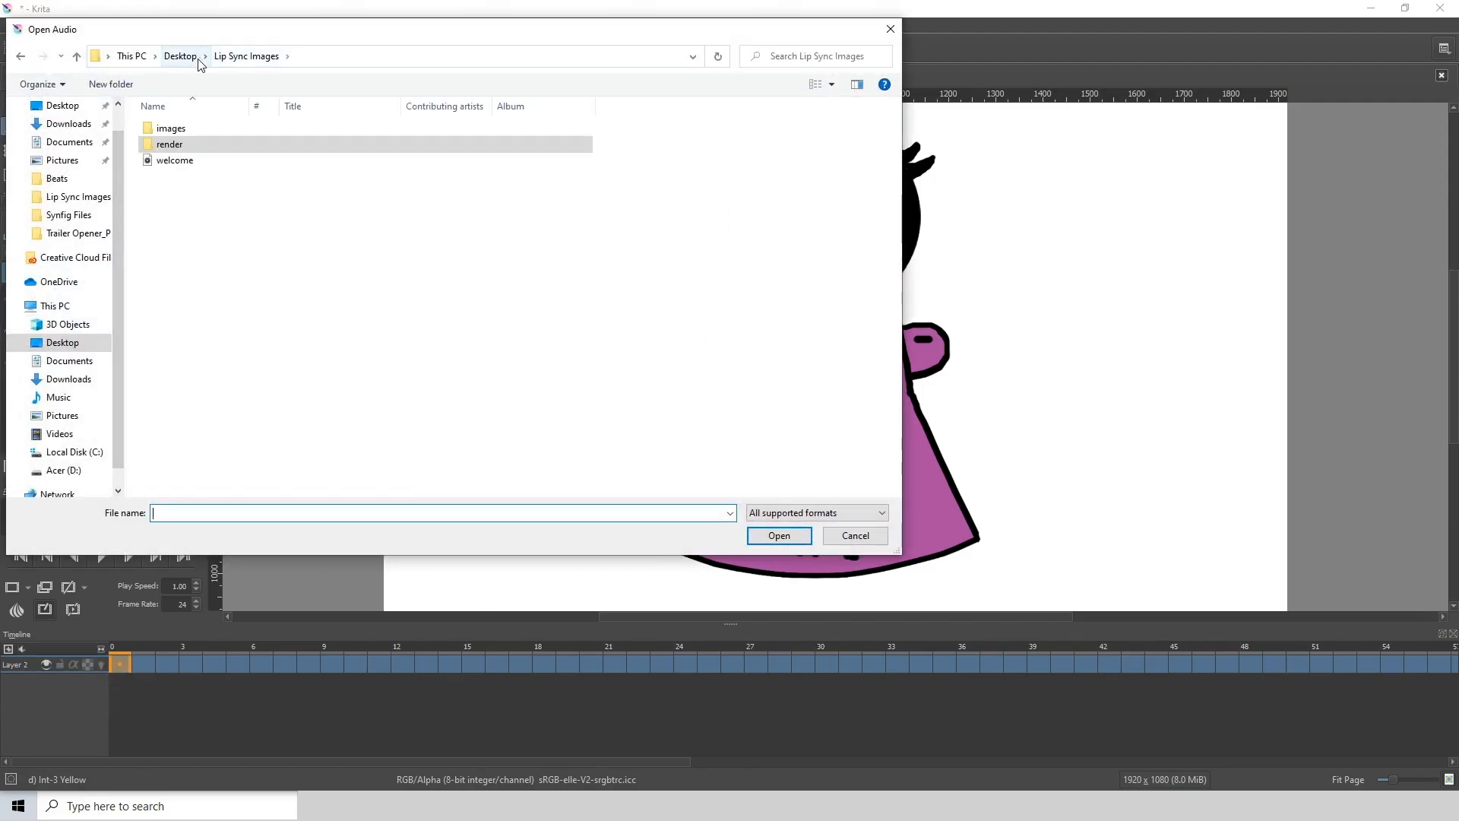
{"action": "left_click", "coordinate": [169, 163]}
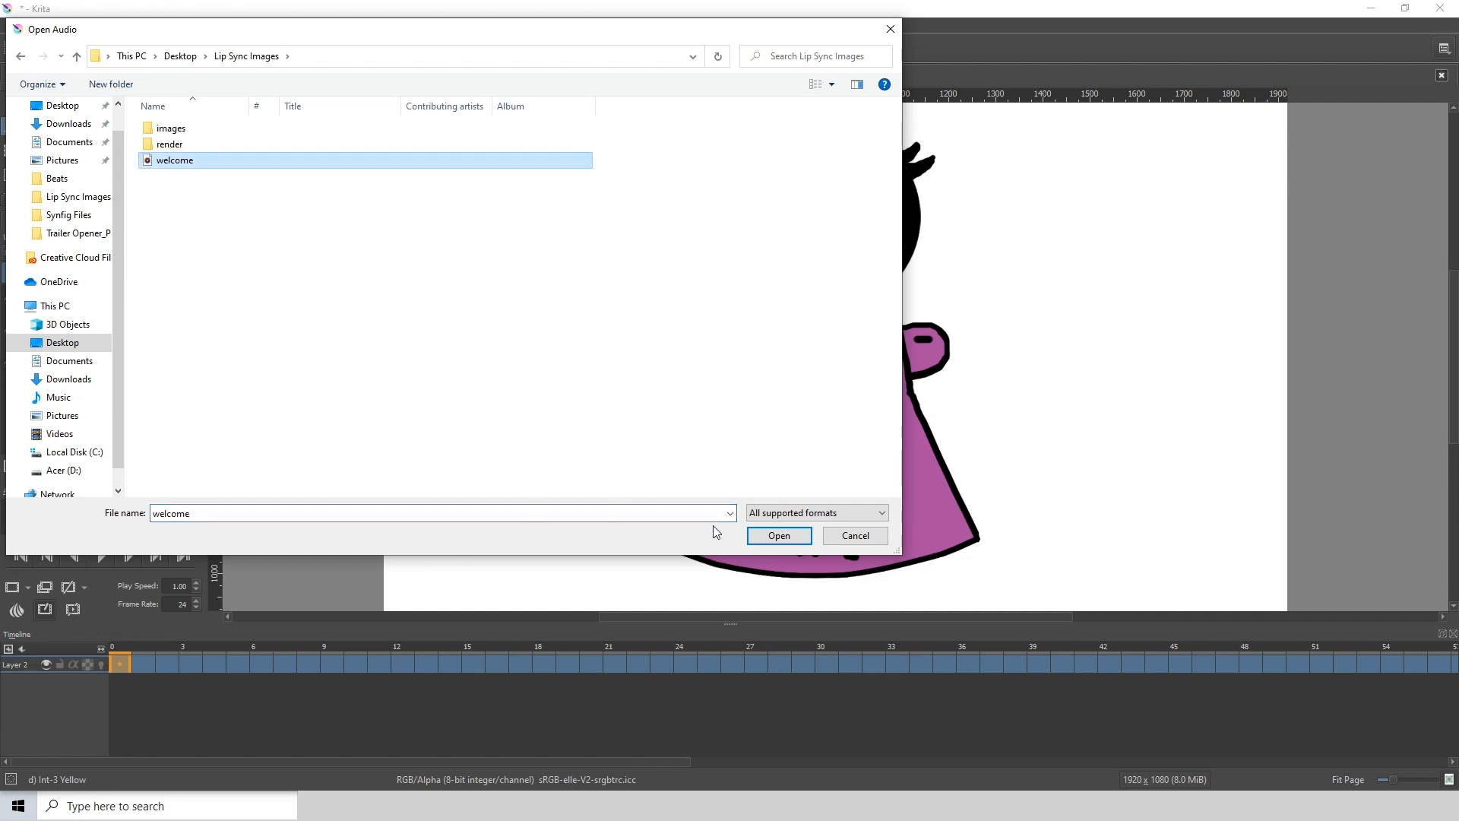
{"action": "left_click", "coordinate": [760, 535]}
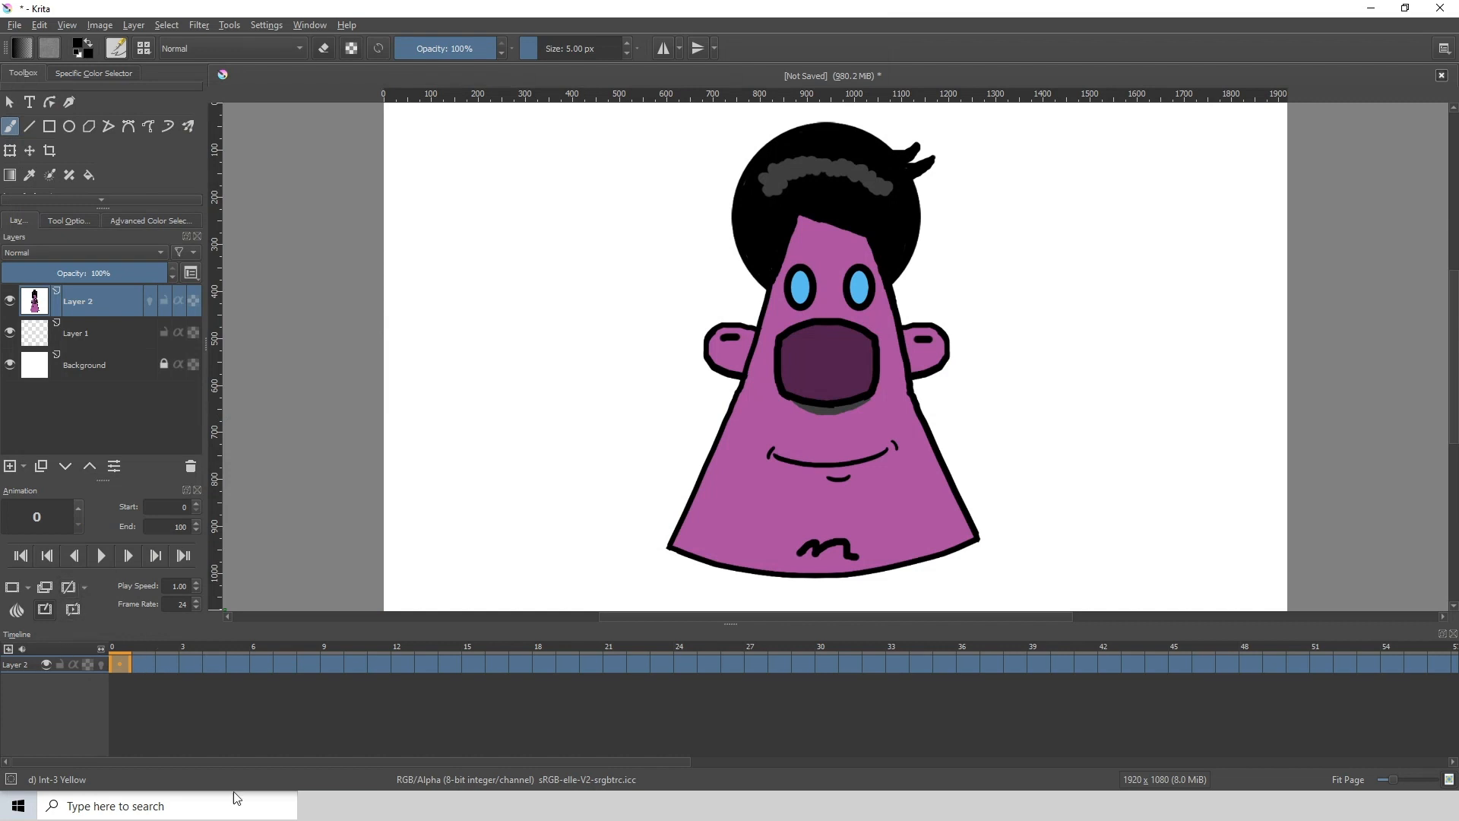
{"action": "left_click", "coordinate": [96, 556]}
{"action": "left_click", "coordinate": [100, 556]}
Try to render frames 0 to 100 as an MPEG-4 video at 24 fps with audio included
{"action": "left_click", "coordinate": [12, 28]}
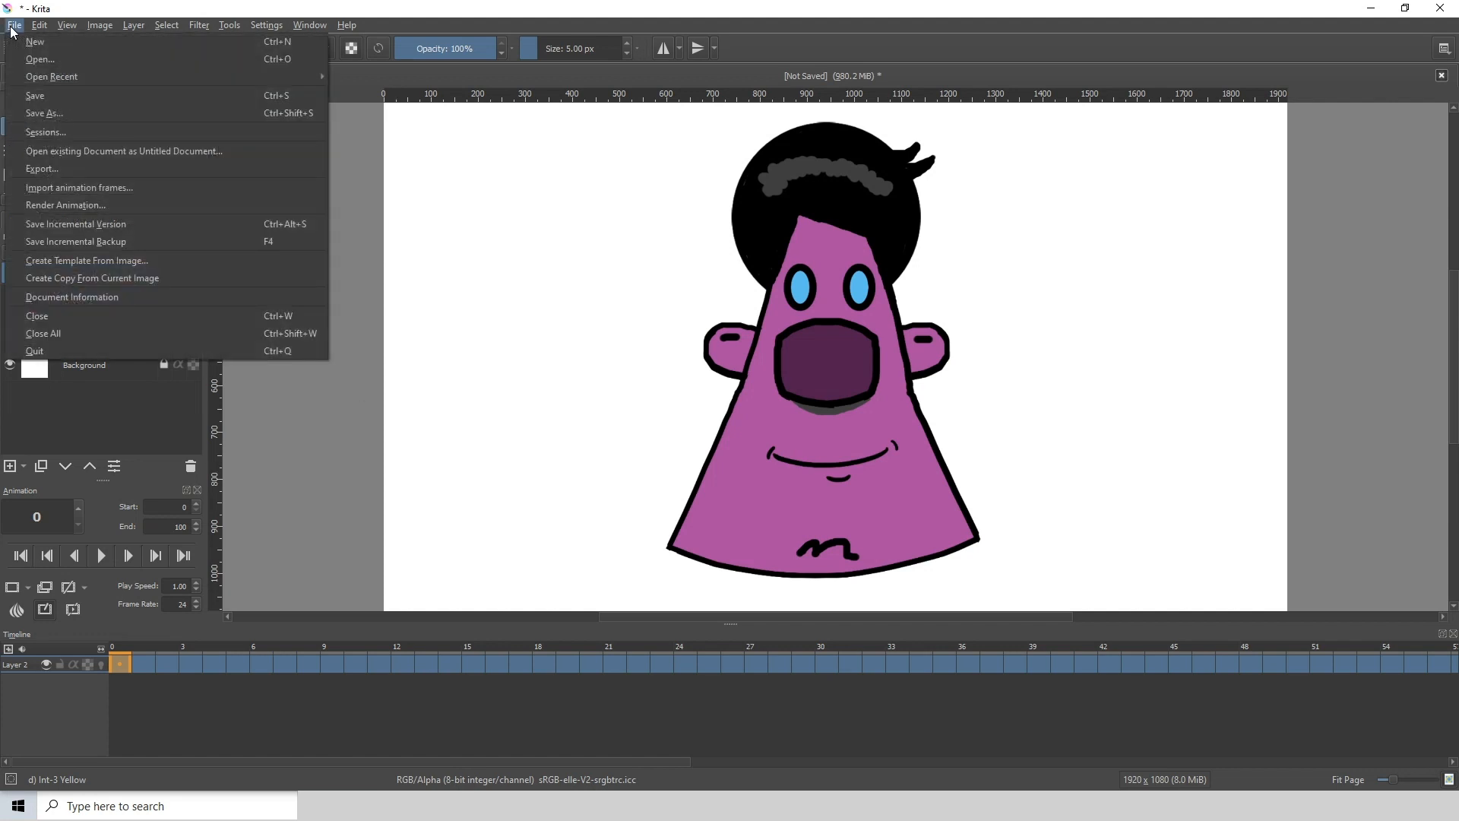
{"action": "left_click", "coordinate": [99, 203]}
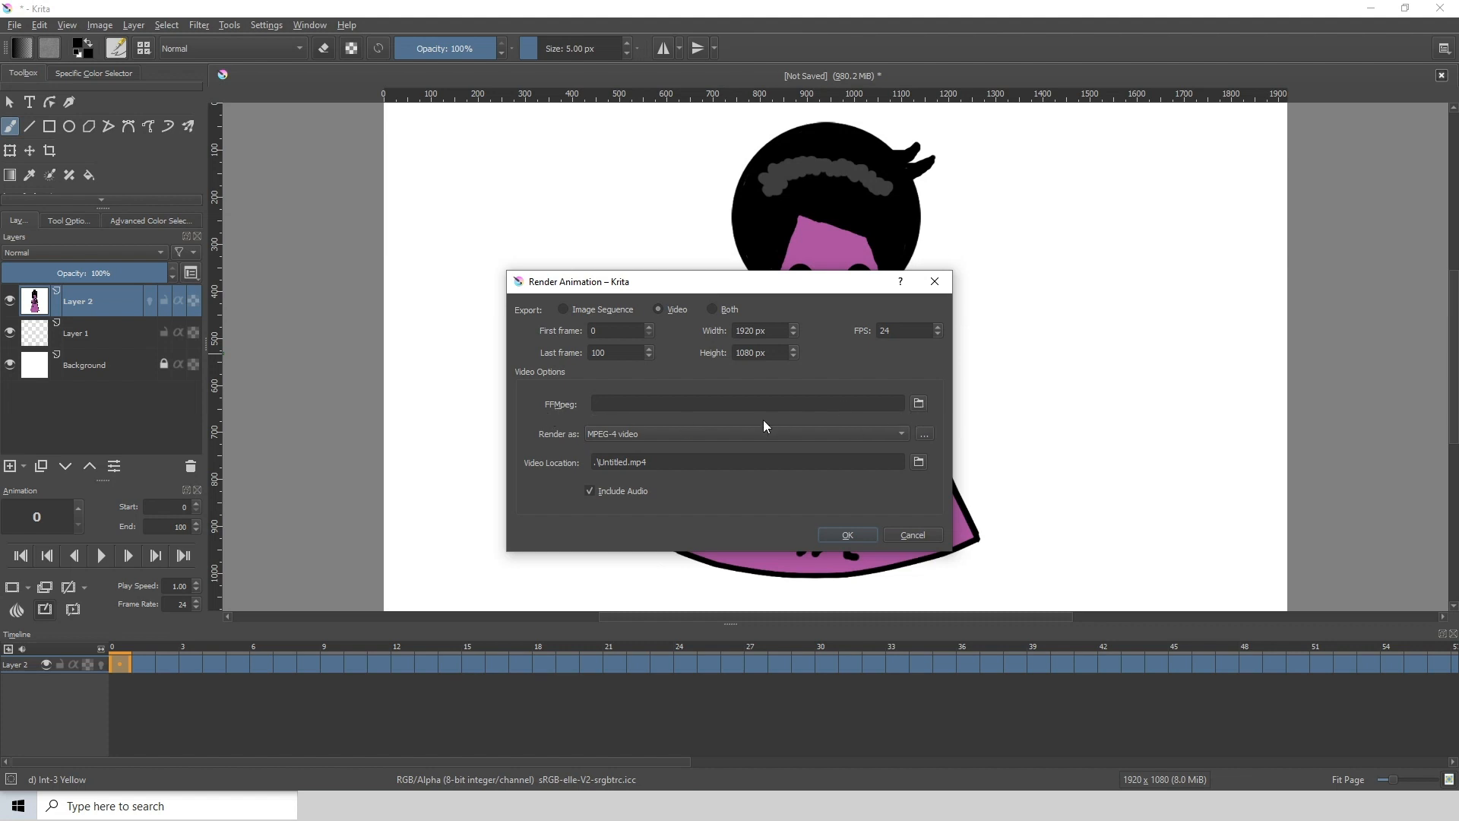
{"action": "left_click", "coordinate": [714, 404]}
{"action": "left_click", "coordinate": [845, 534]}
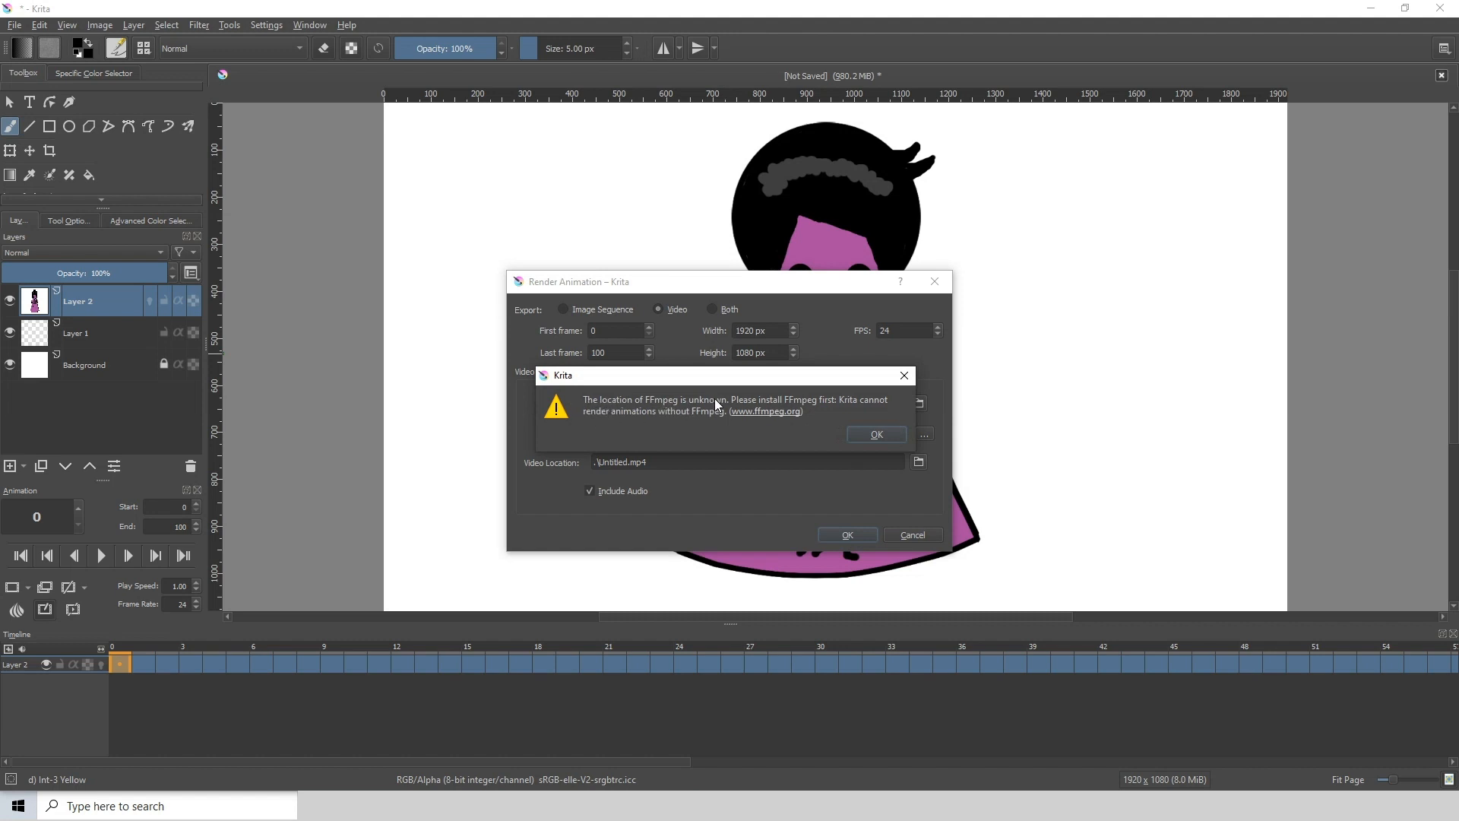
Open the FFmpeg website from the missing-FFmpeg warning and go through its download page to the Windows builds by BtbN
{"action": "left_click", "coordinate": [777, 416]}
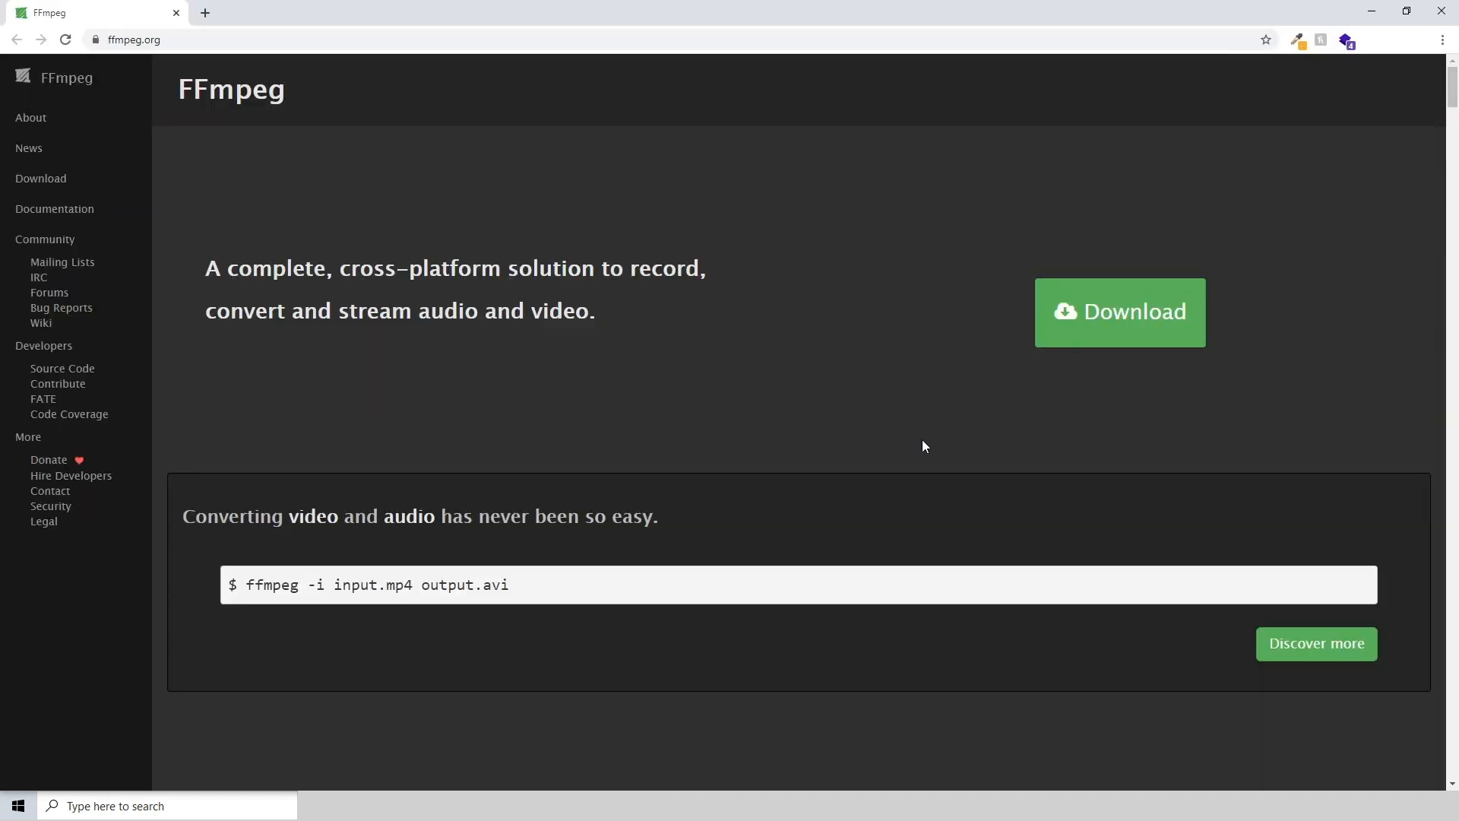
{"action": "left_click", "coordinate": [1126, 319]}
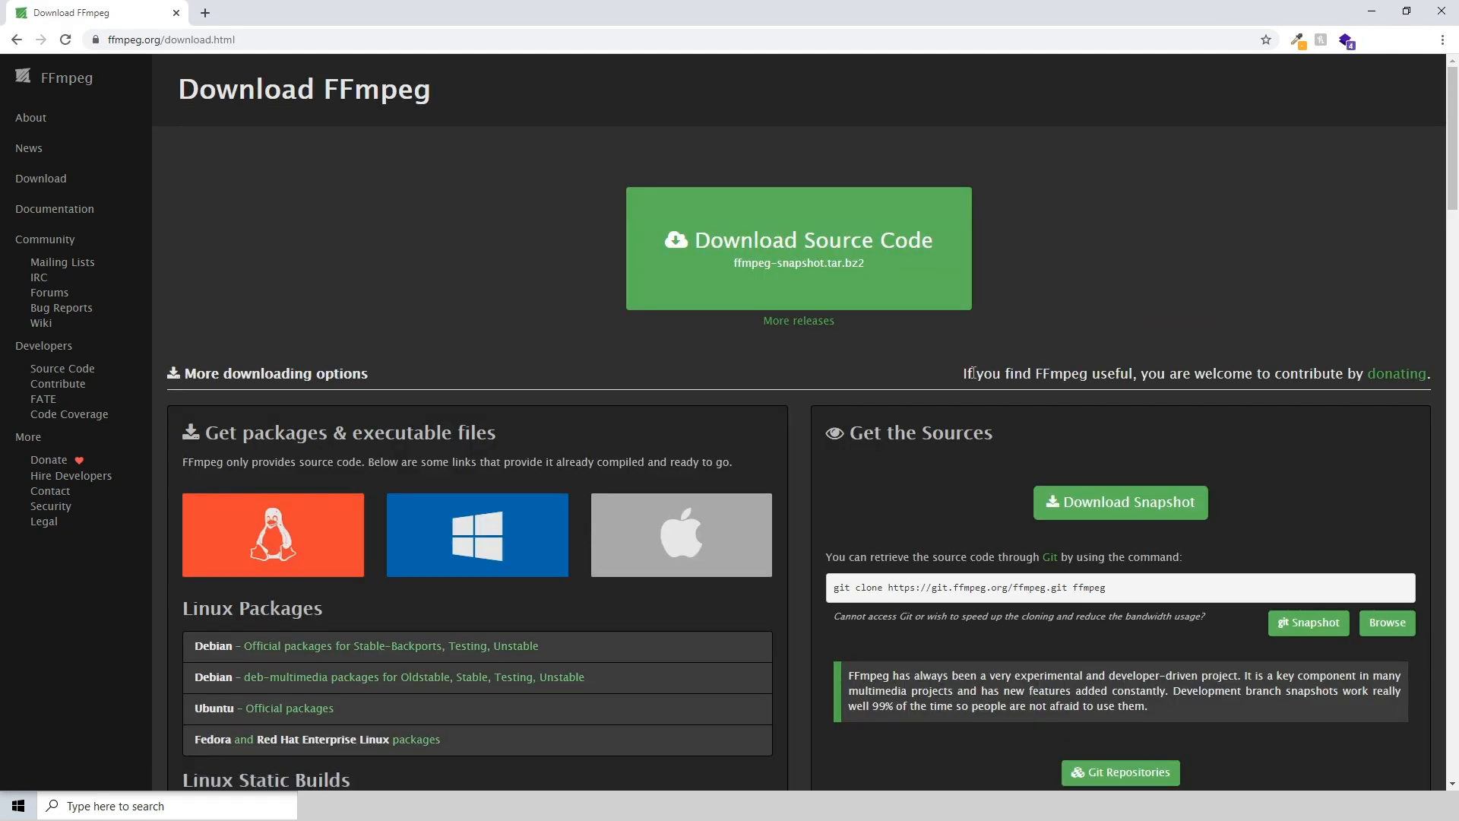
{"action": "scroll", "coordinate": [943, 373], "scroll_direction": "down", "scroll_amount": 1}
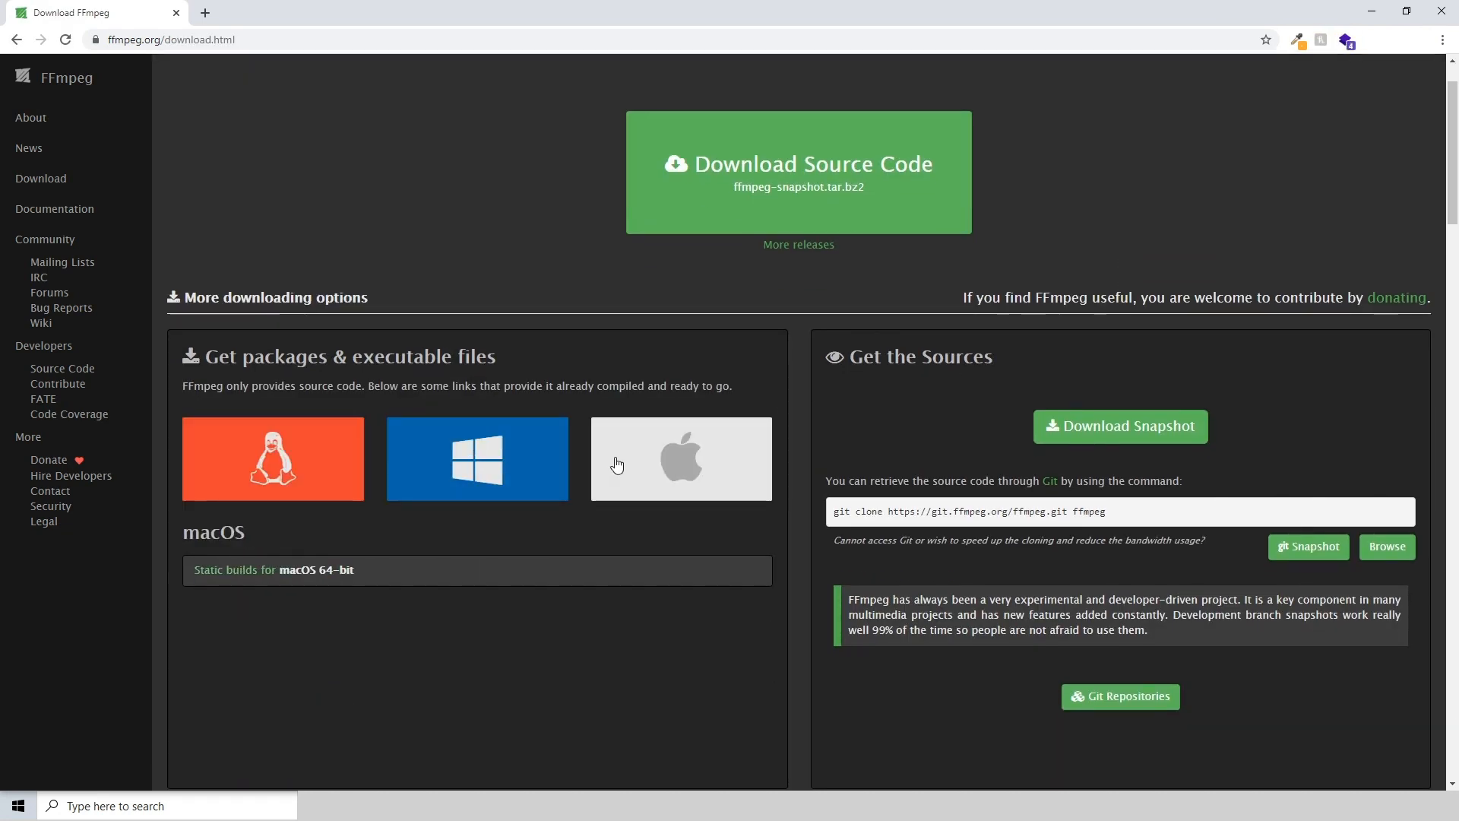
{"action": "mouse_move", "coordinate": [492, 462]}
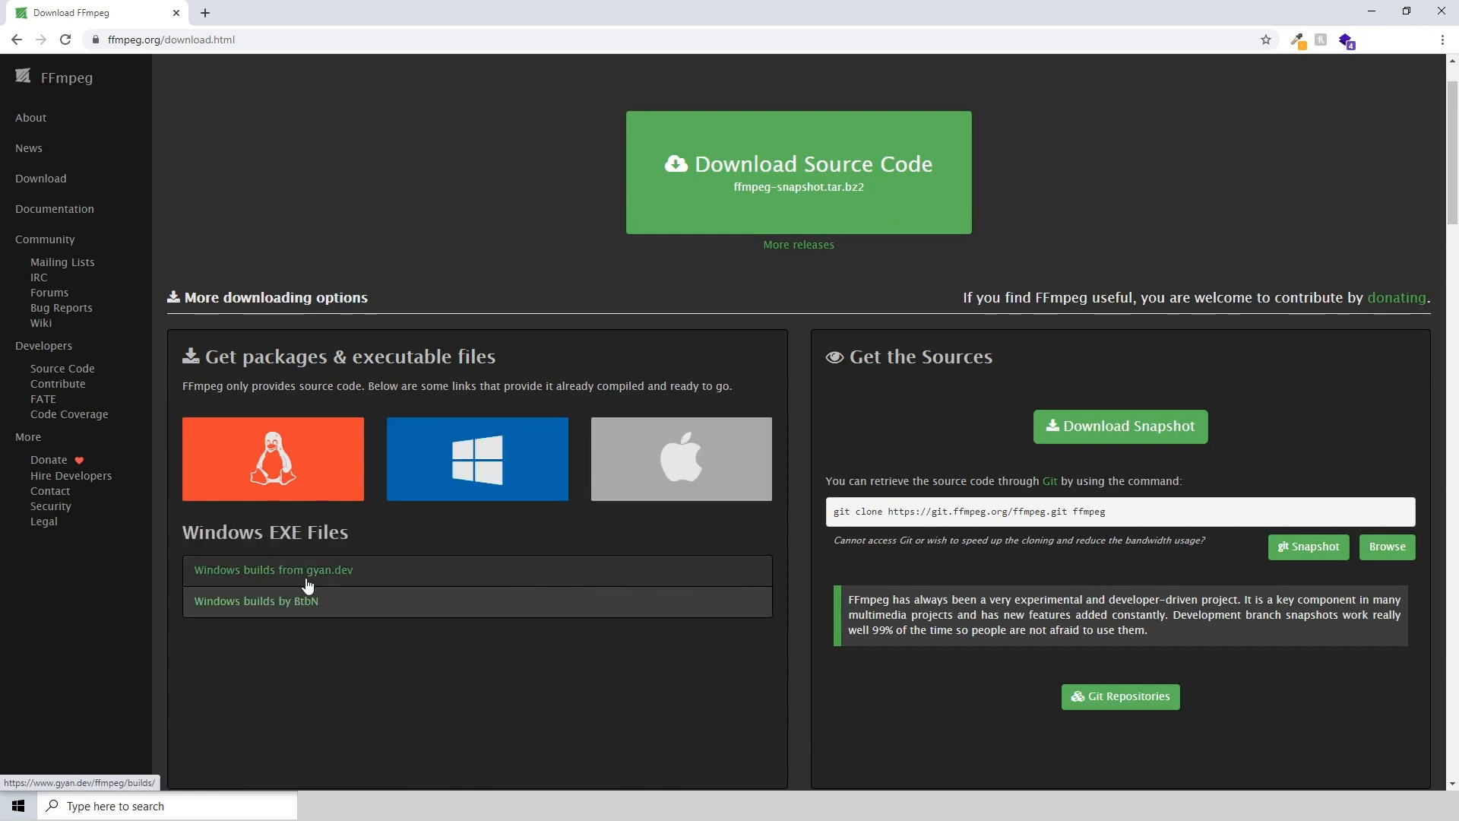
{"action": "left_click", "coordinate": [269, 607]}
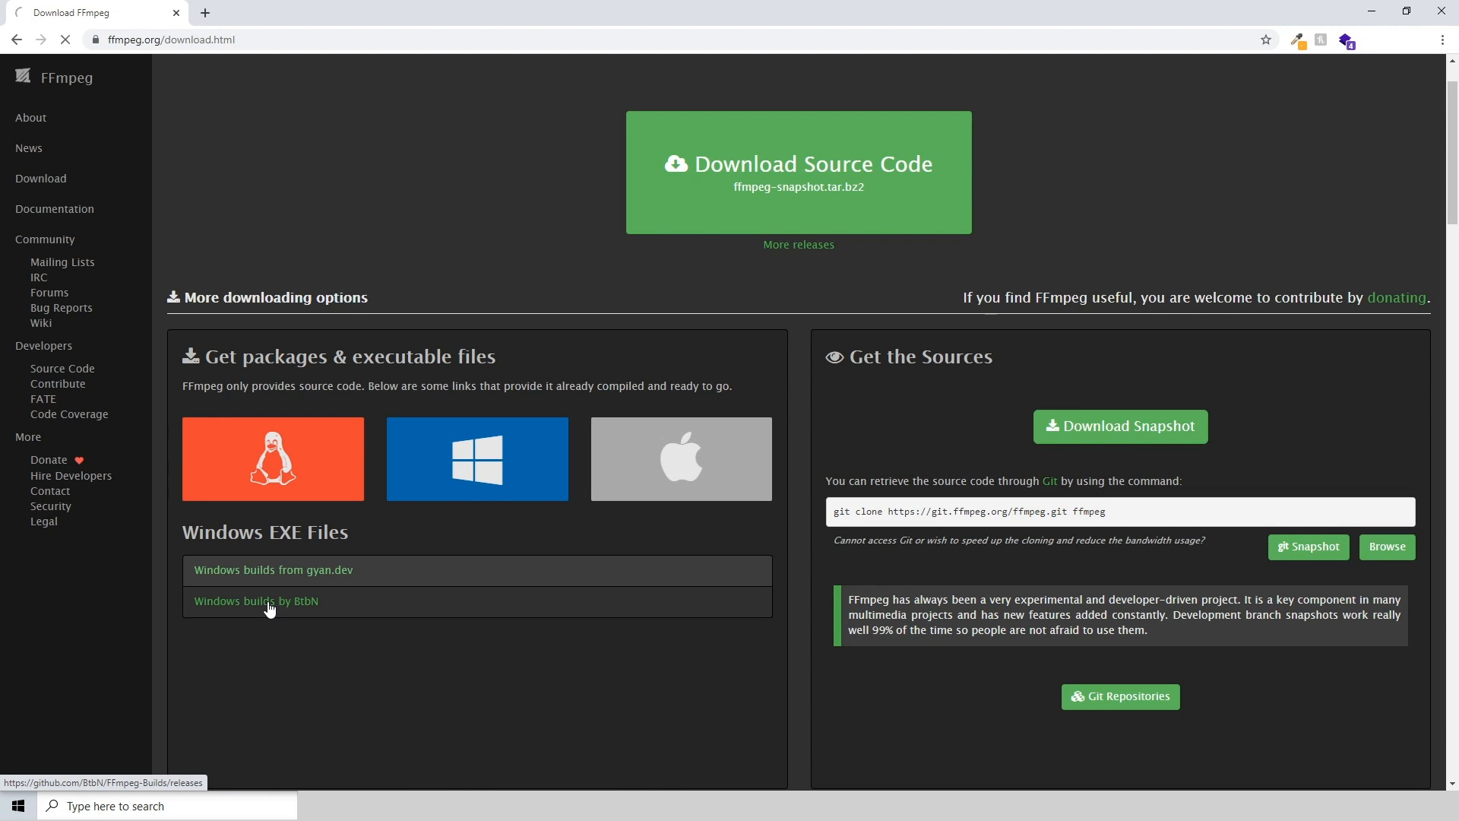
{"action": "scroll", "coordinate": [486, 377], "scroll_direction": "down", "scroll_amount": 2}
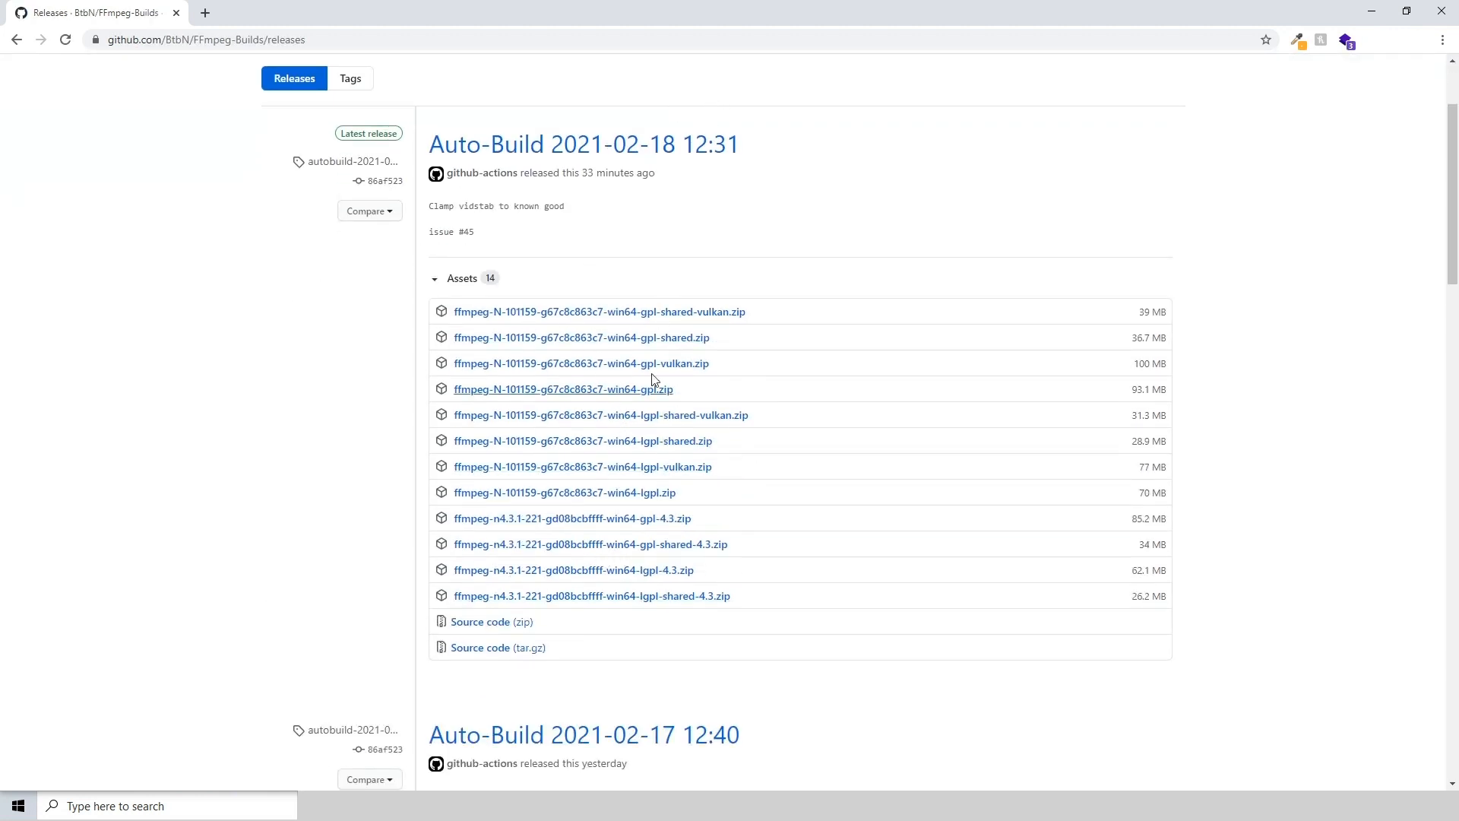
{"action": "scroll", "coordinate": [654, 383], "scroll_direction": "up", "scroll_amount": 2}
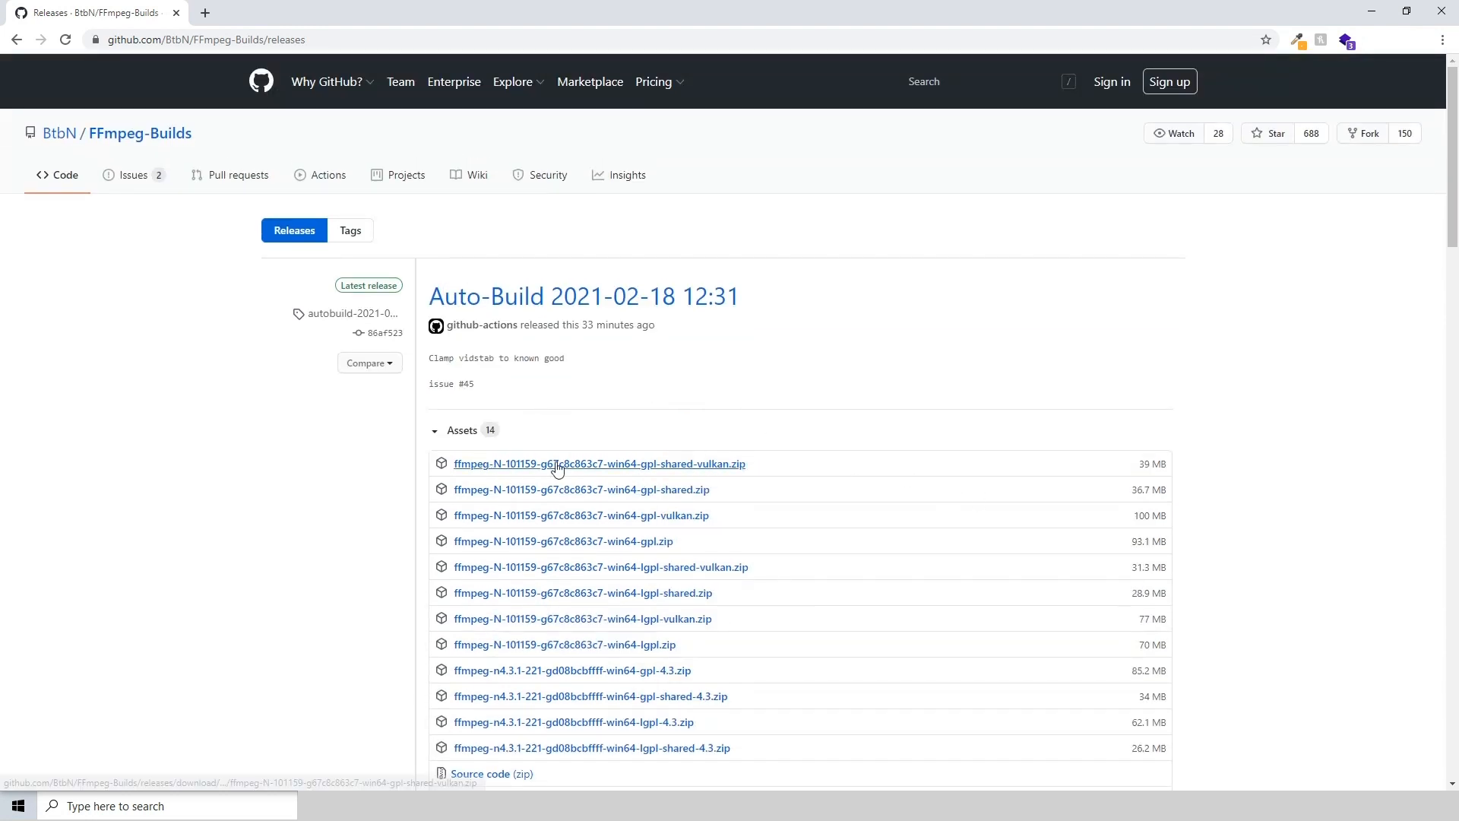
Download ffmpeg-N-101159-g67c8c863c7-win64-gpl-shared-vulkan.zip and extract it into its own folder in Downloads
{"action": "left_click", "coordinate": [713, 465]}
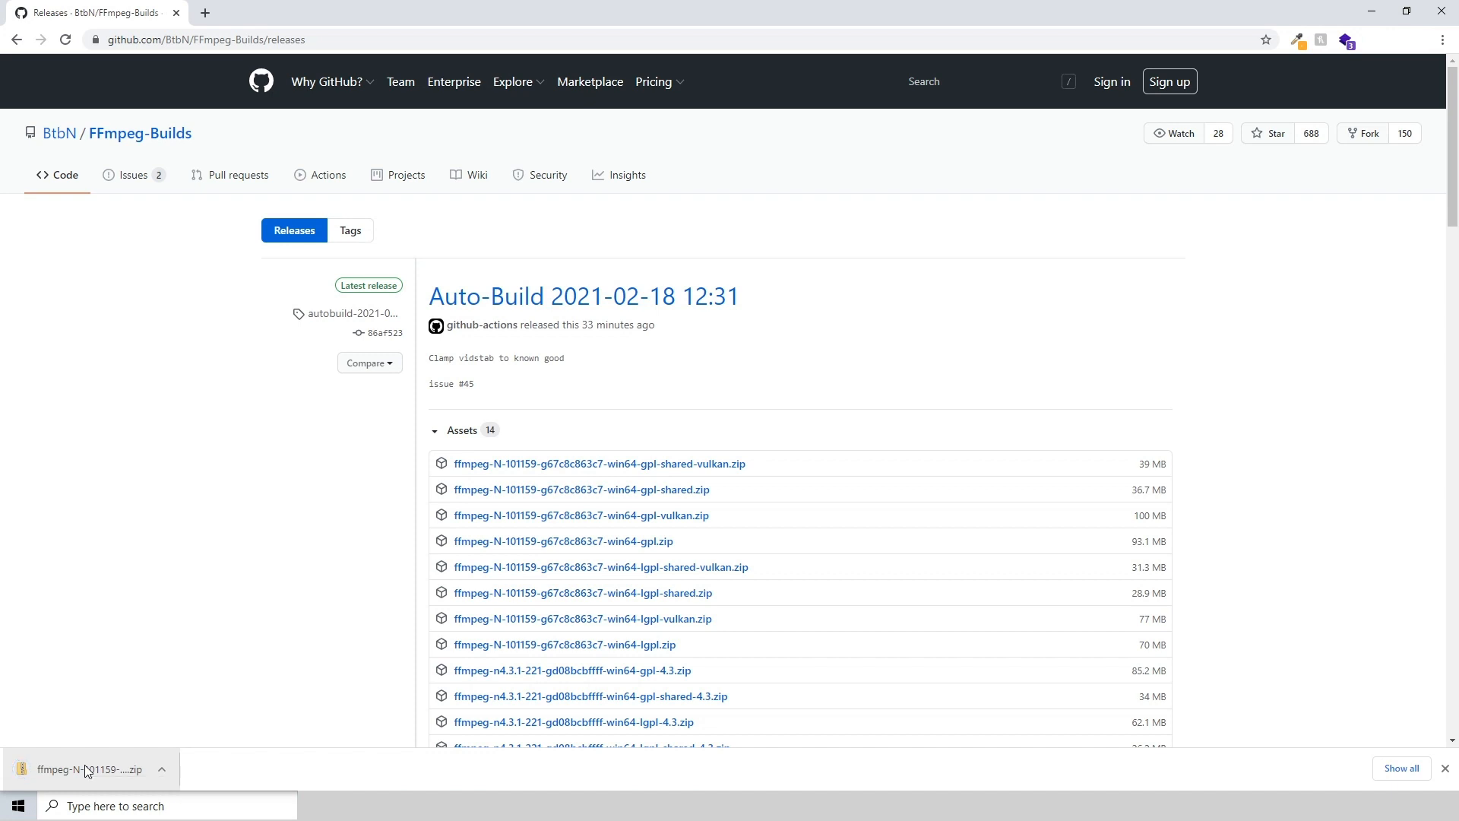
{"action": "left_click", "coordinate": [162, 767]}
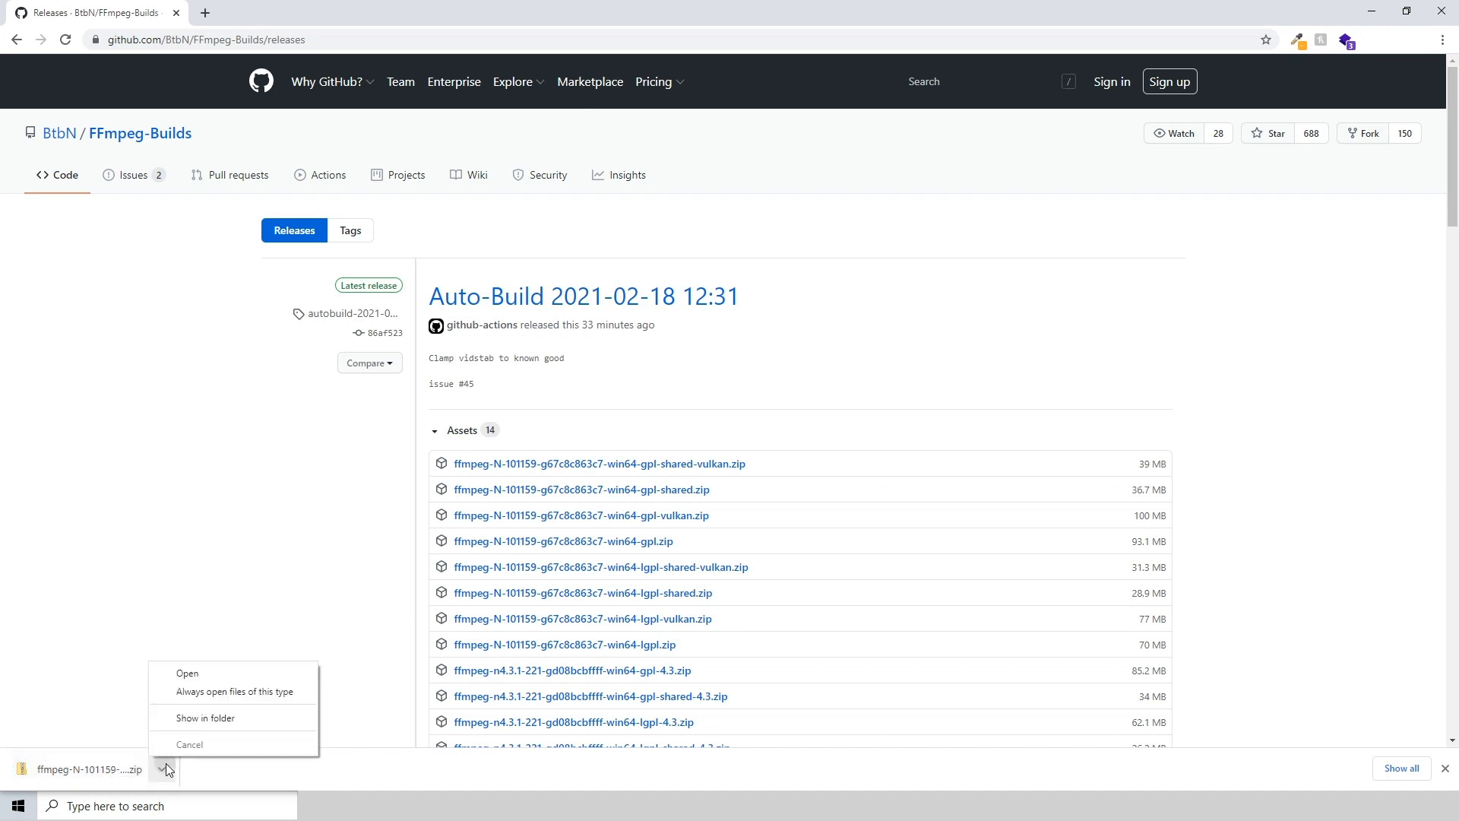
{"action": "left_click", "coordinate": [198, 716]}
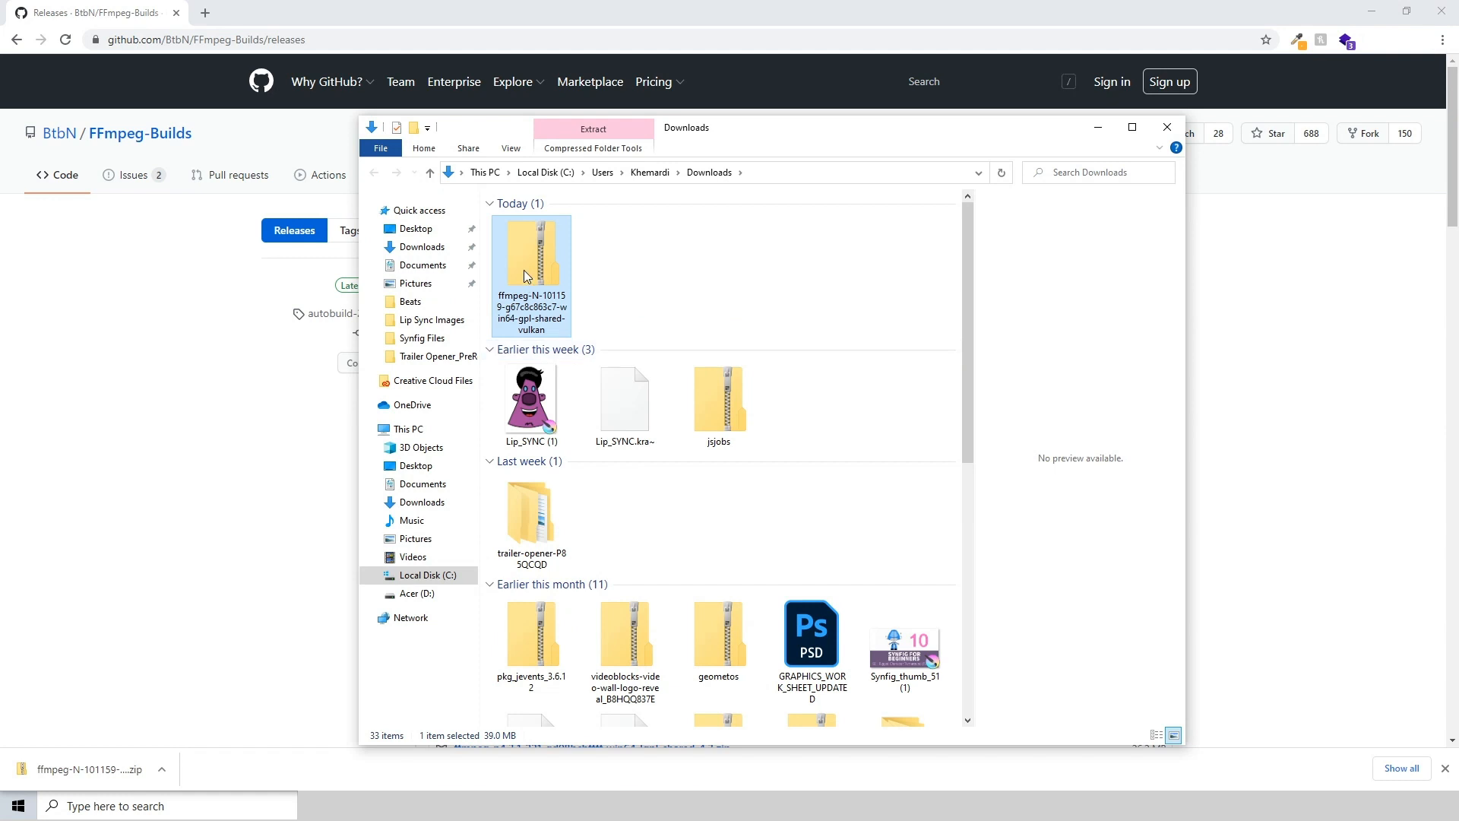
{"action": "right_click", "coordinate": [523, 270]}
{"action": "left_click", "coordinate": [573, 370]}
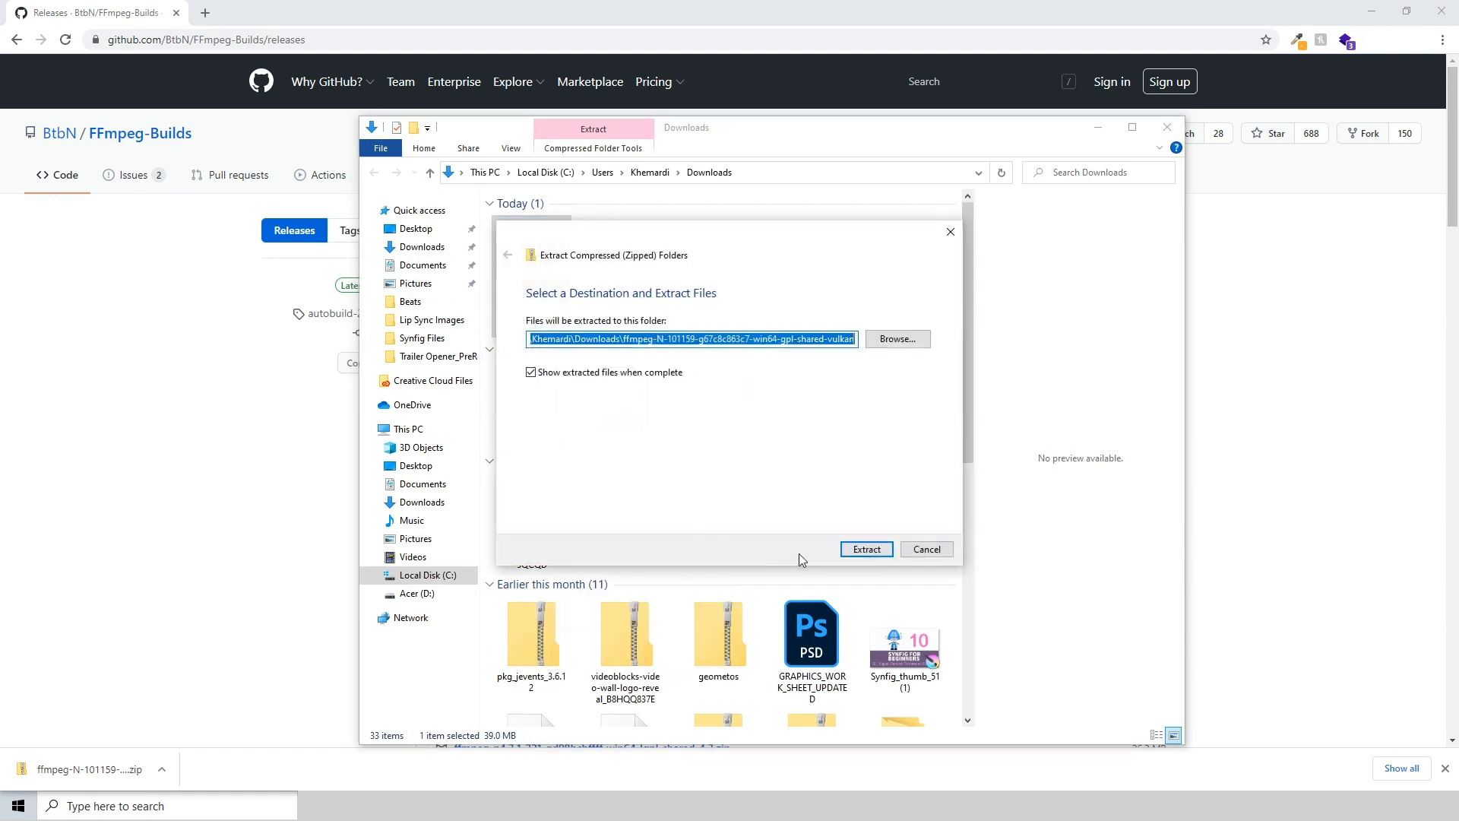
{"action": "left_click", "coordinate": [860, 551]}
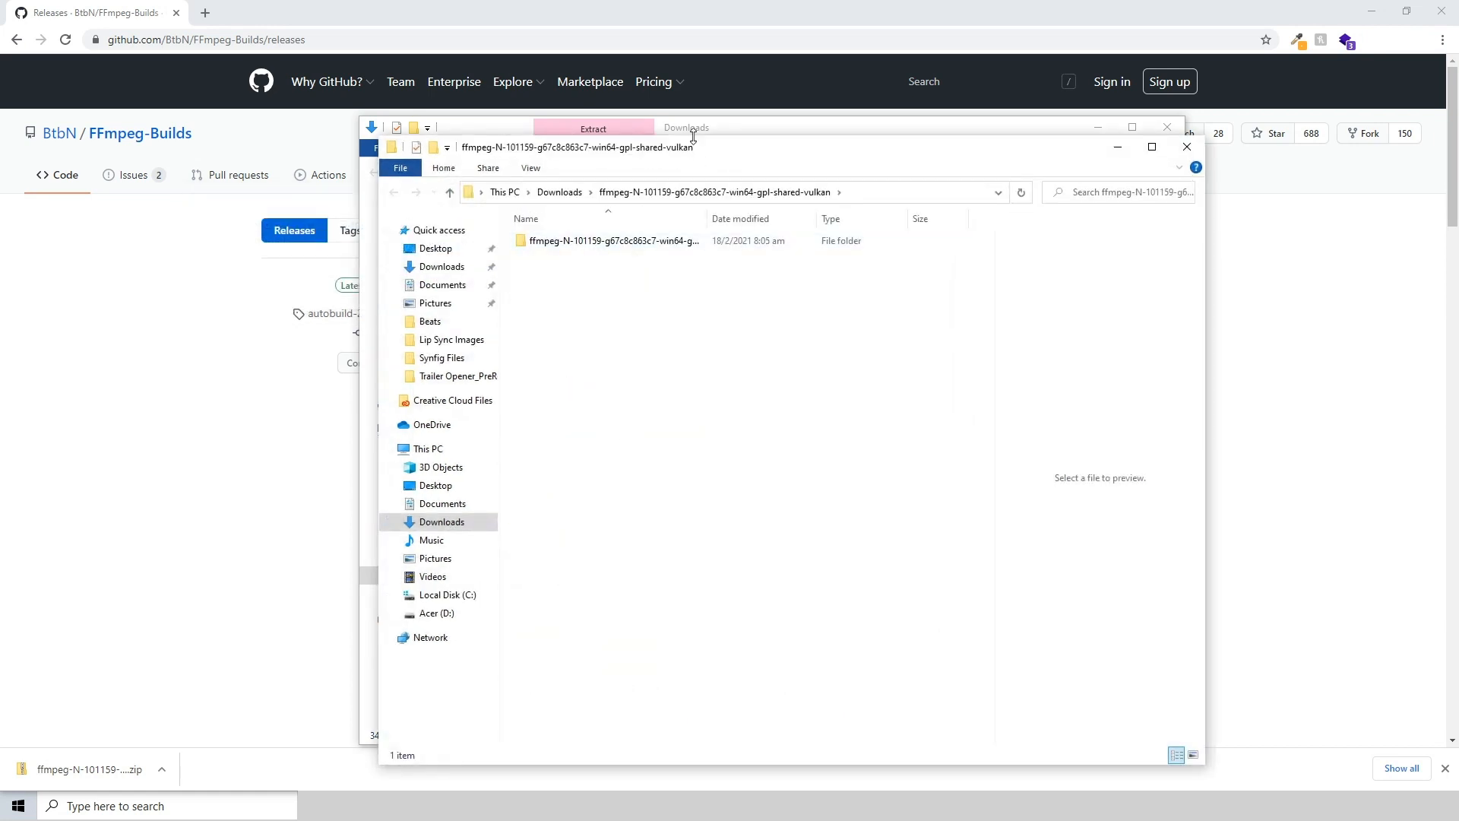
Look through the extracted FFmpeg folder and locate the ffmpeg application inside its bin folder
{"action": "left_click_drag", "start_coordinate": [693, 147], "coordinate": [569, 159]}
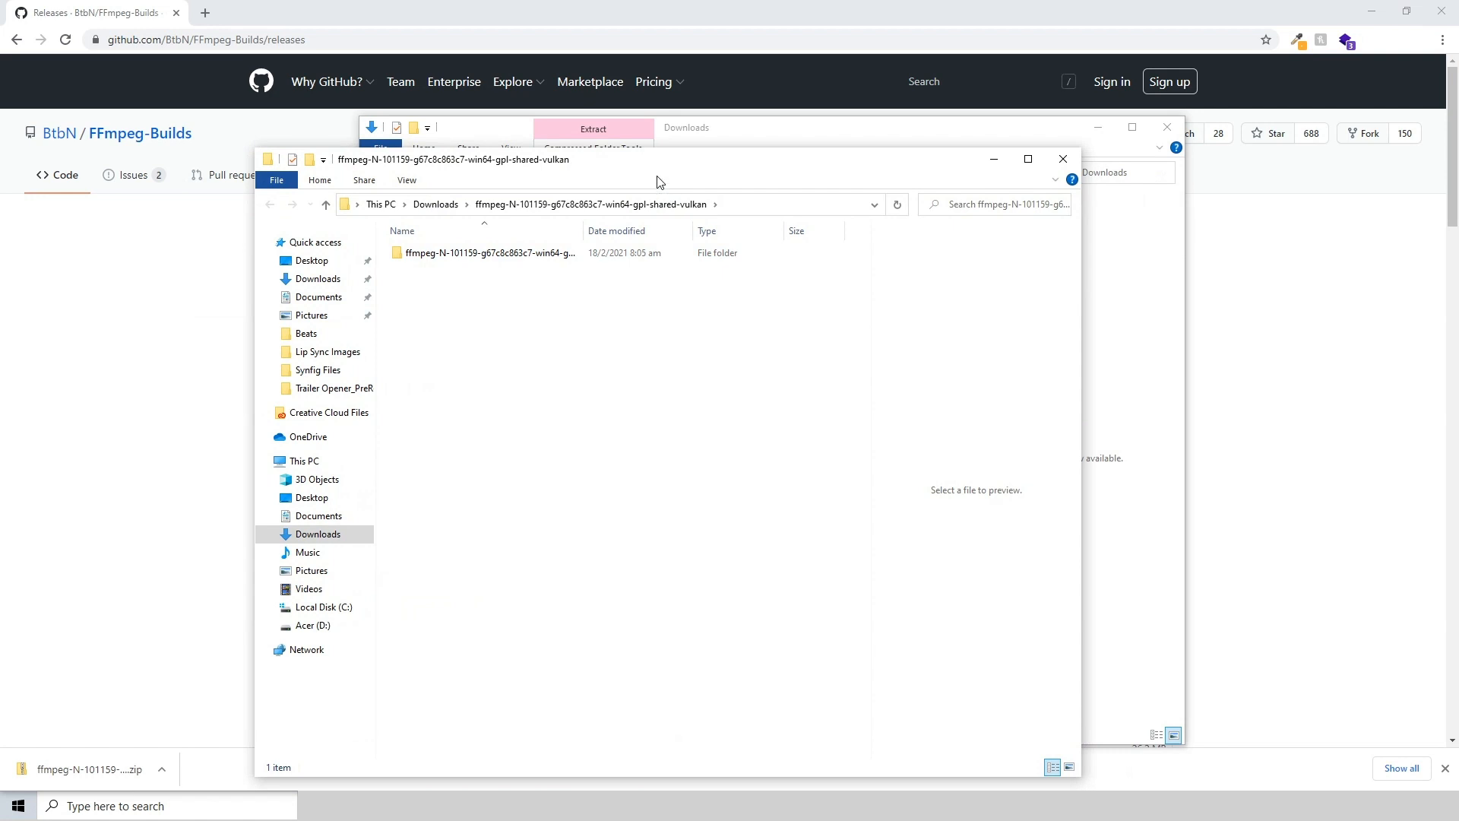
{"action": "left_click", "coordinate": [463, 256]}
{"action": "double_click", "coordinate": [458, 259]}
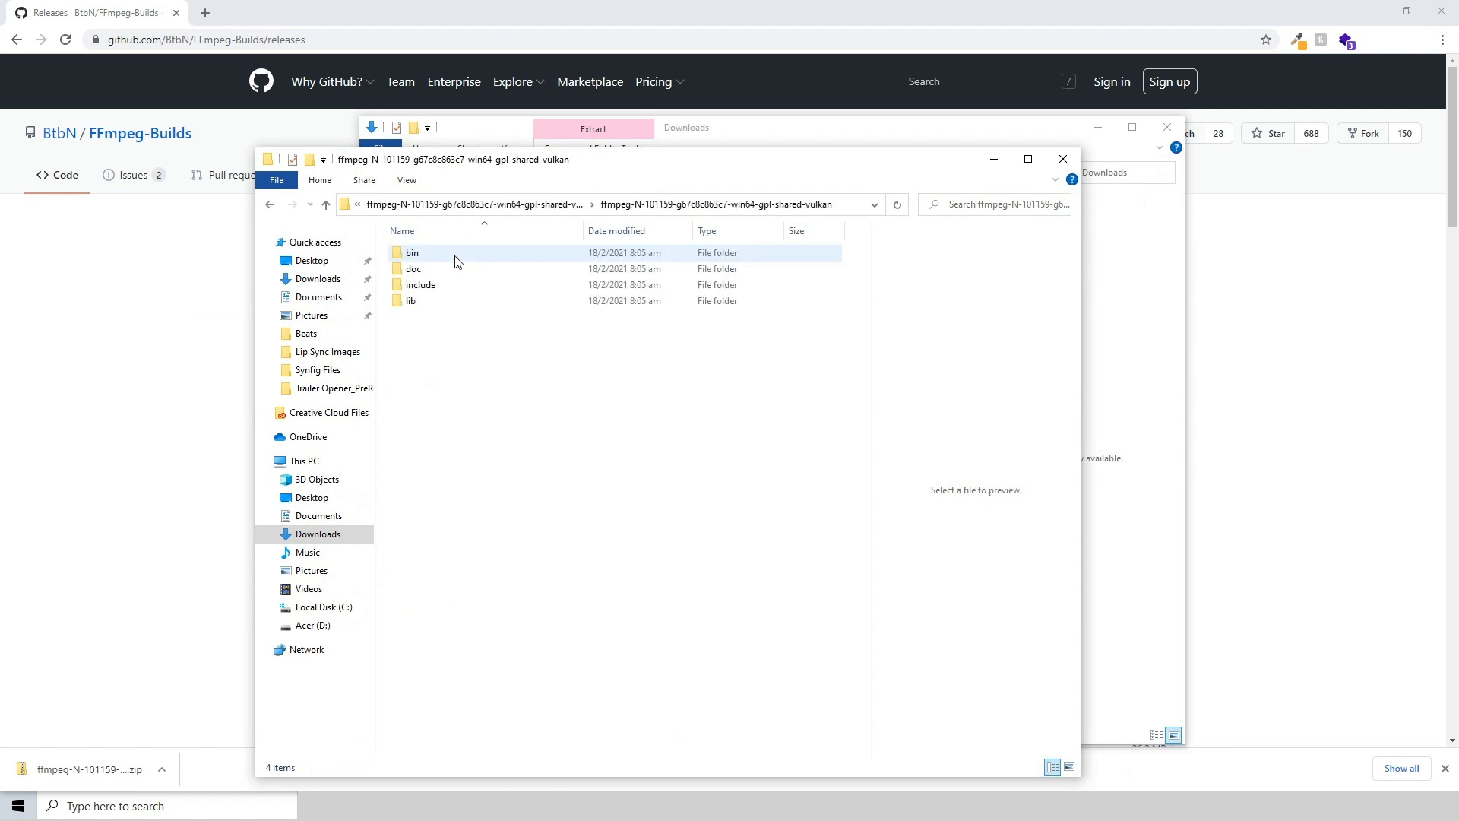
{"action": "double_click", "coordinate": [413, 257]}
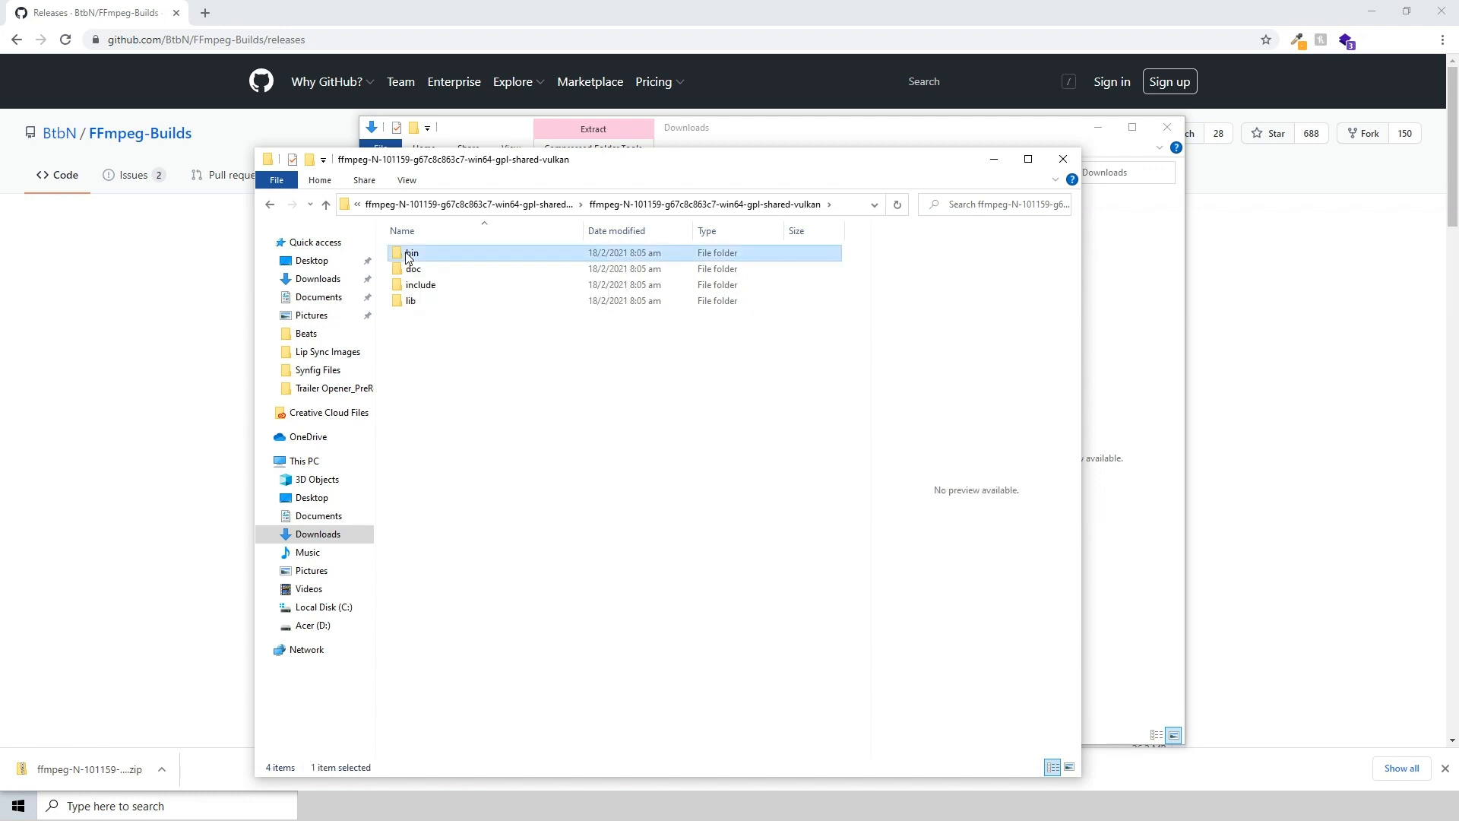
{"action": "left_click", "coordinate": [405, 339]}
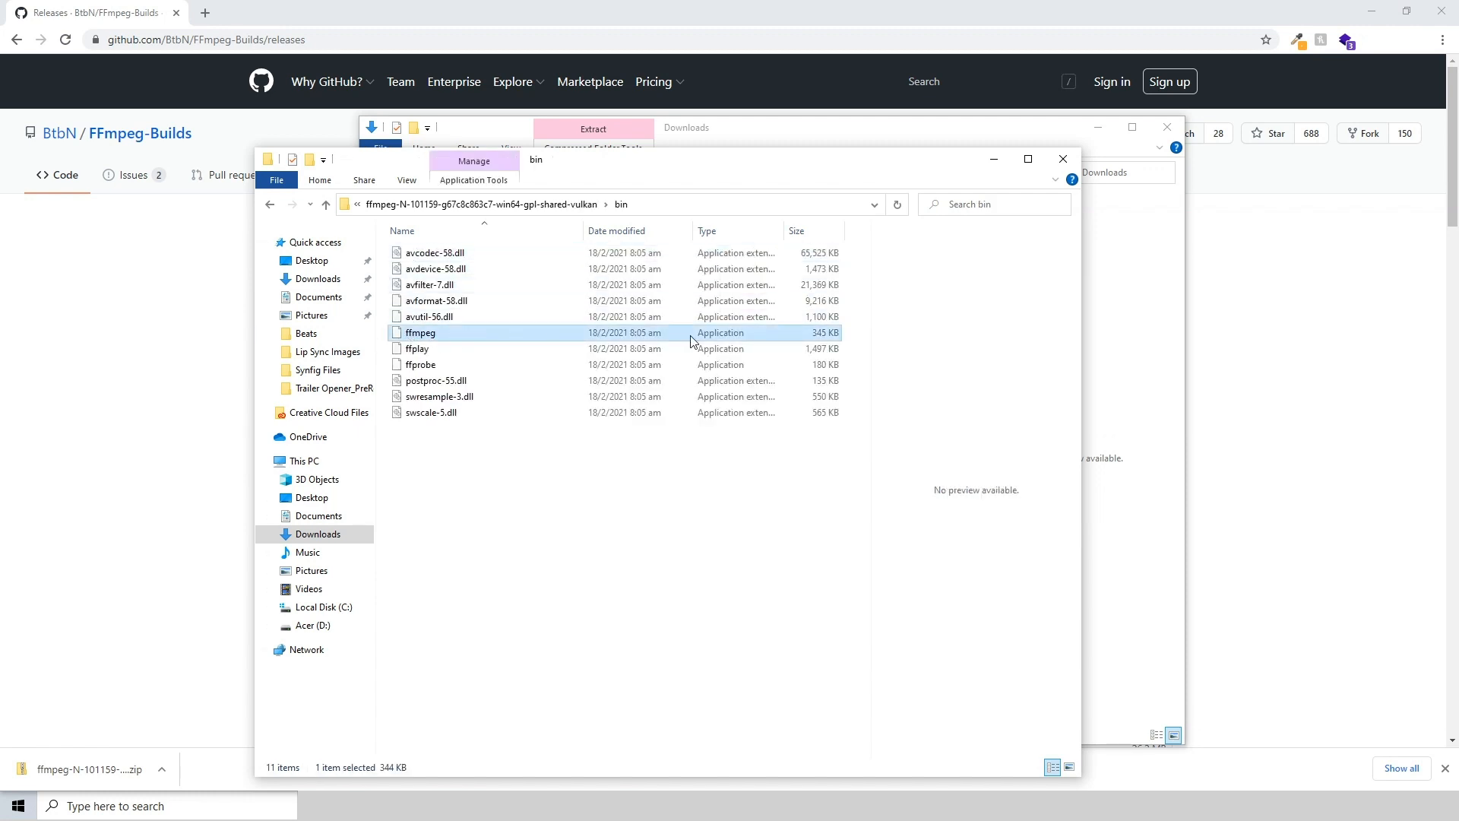
{"action": "left_click", "coordinate": [271, 204]}
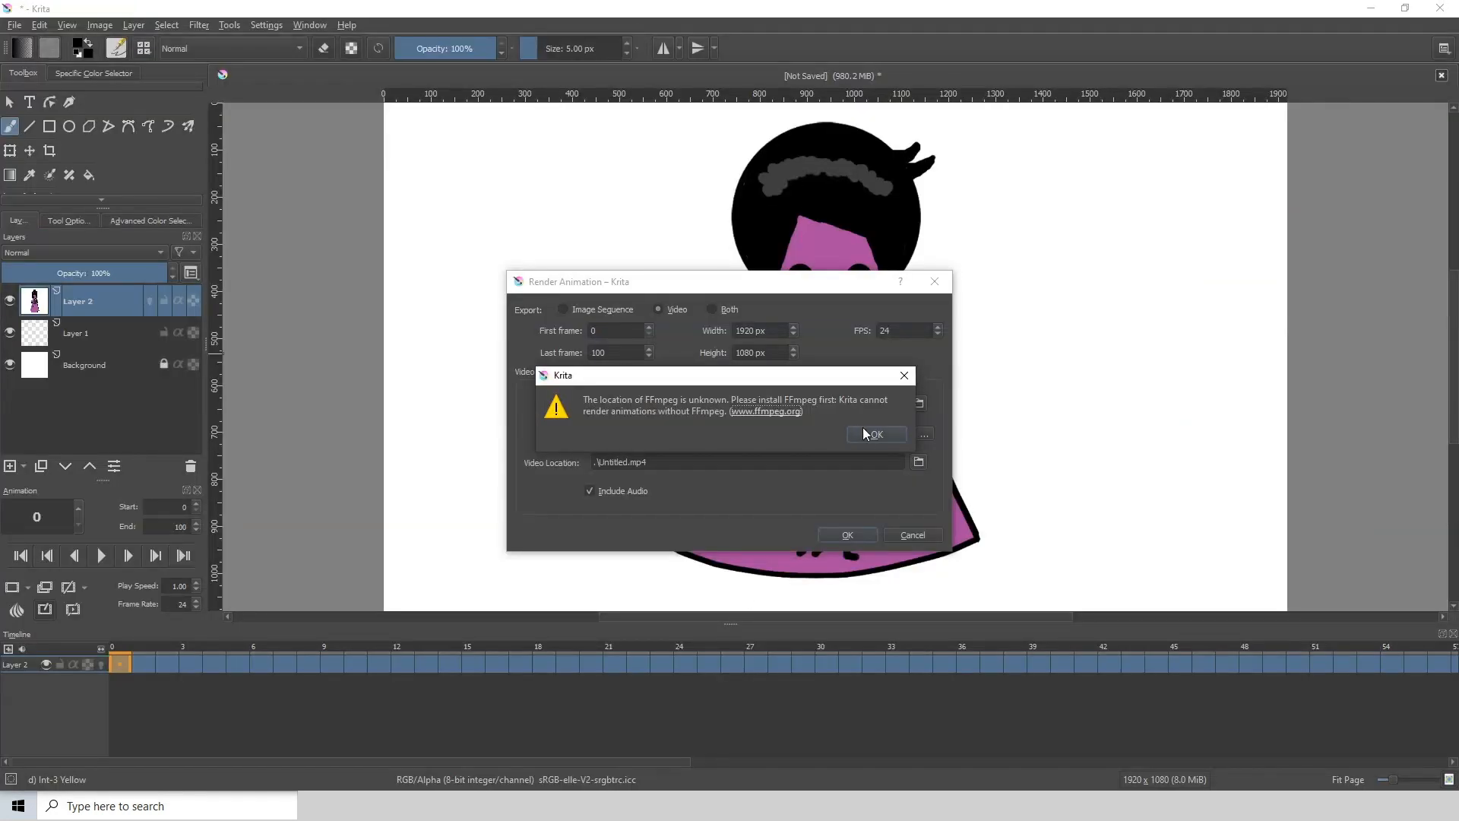
Dismiss Krita's missing-FFmpeg warning and set the render's FFmpeg path to ffmpeg in the extracted build's bin folder under Downloads
{"action": "left_click", "coordinate": [886, 434]}
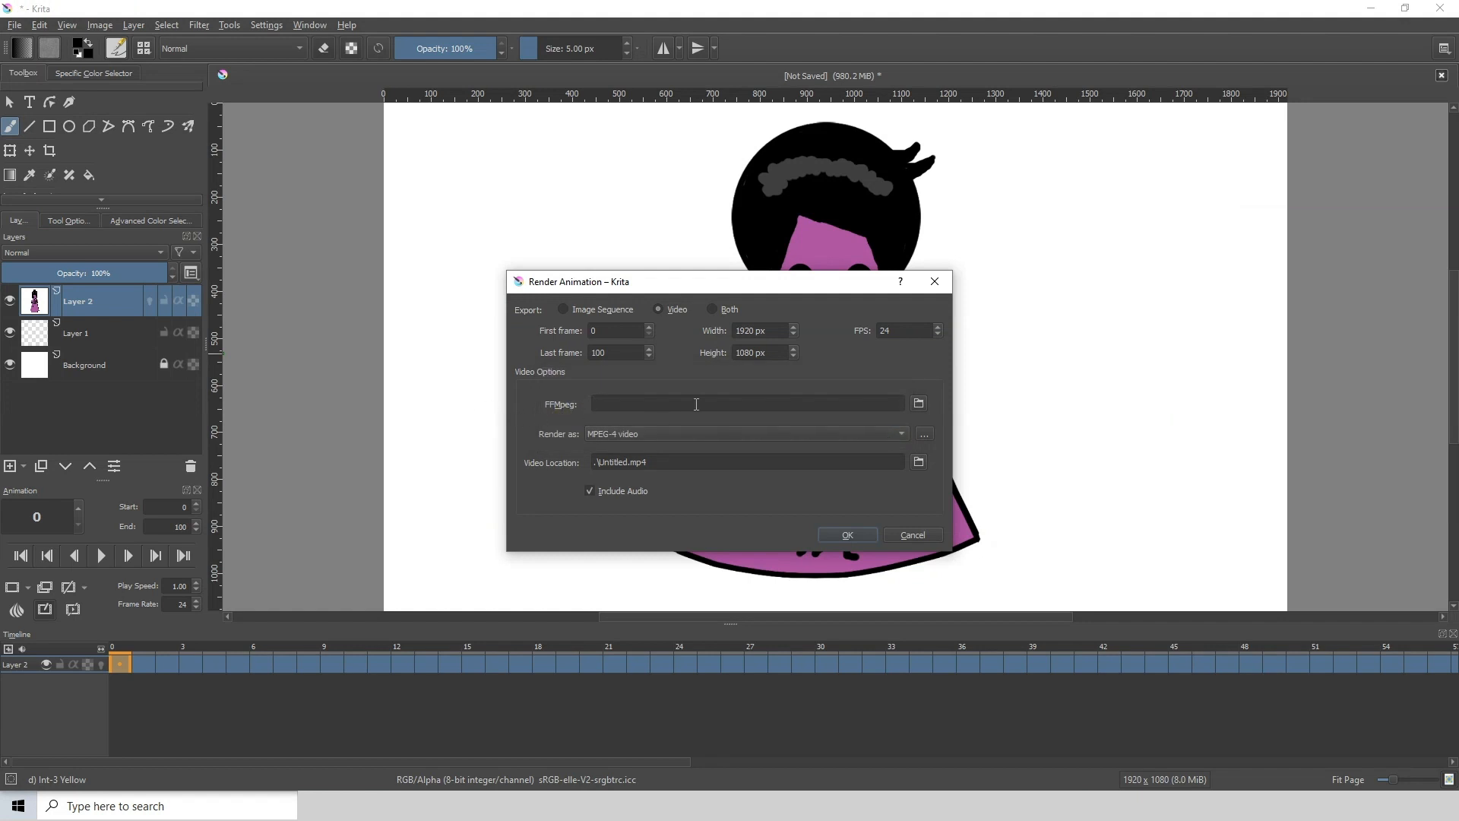
{"action": "left_click", "coordinate": [918, 404]}
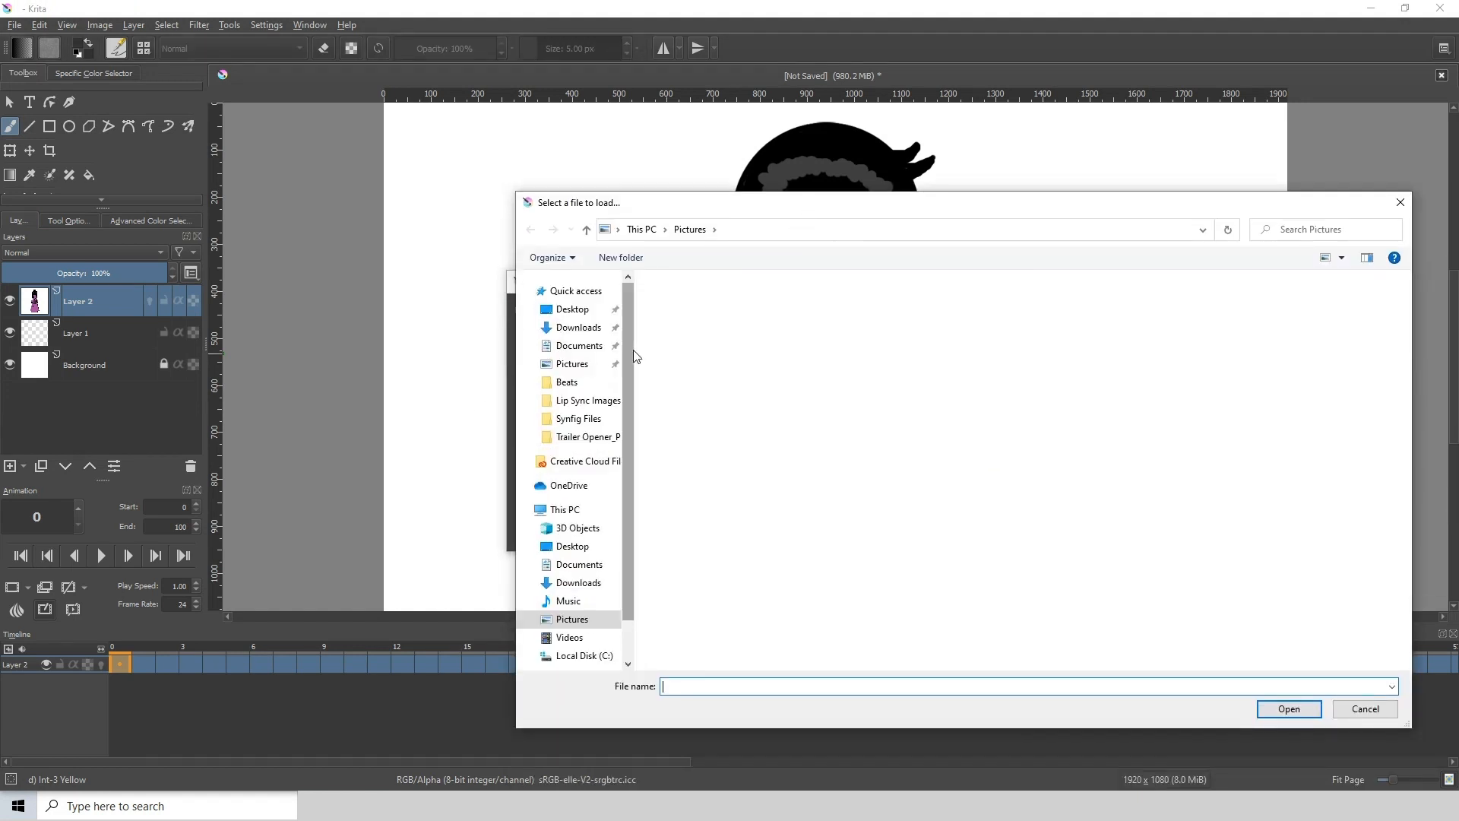
{"action": "left_click", "coordinate": [572, 309]}
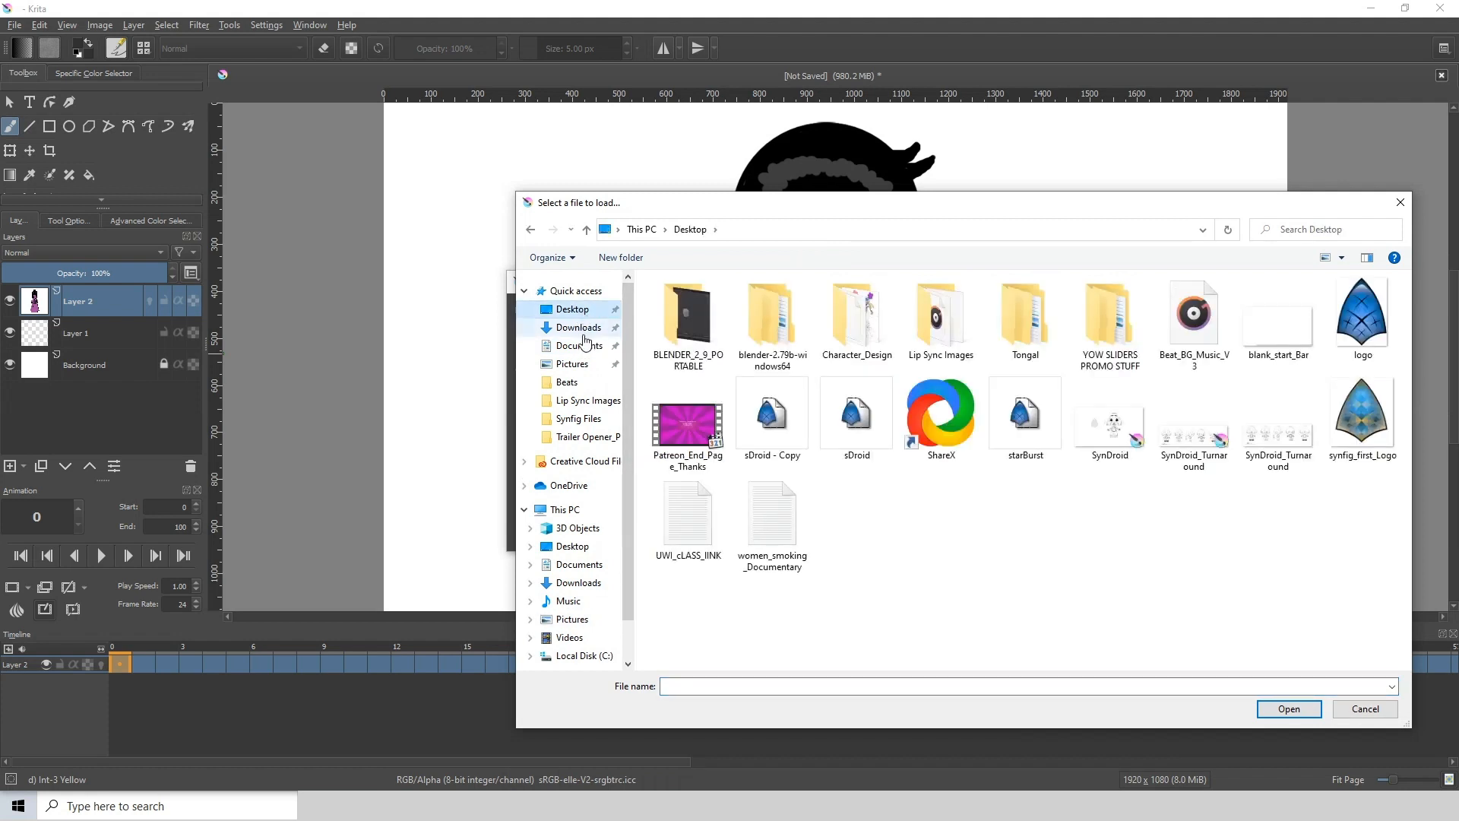
{"action": "left_click", "coordinate": [577, 327]}
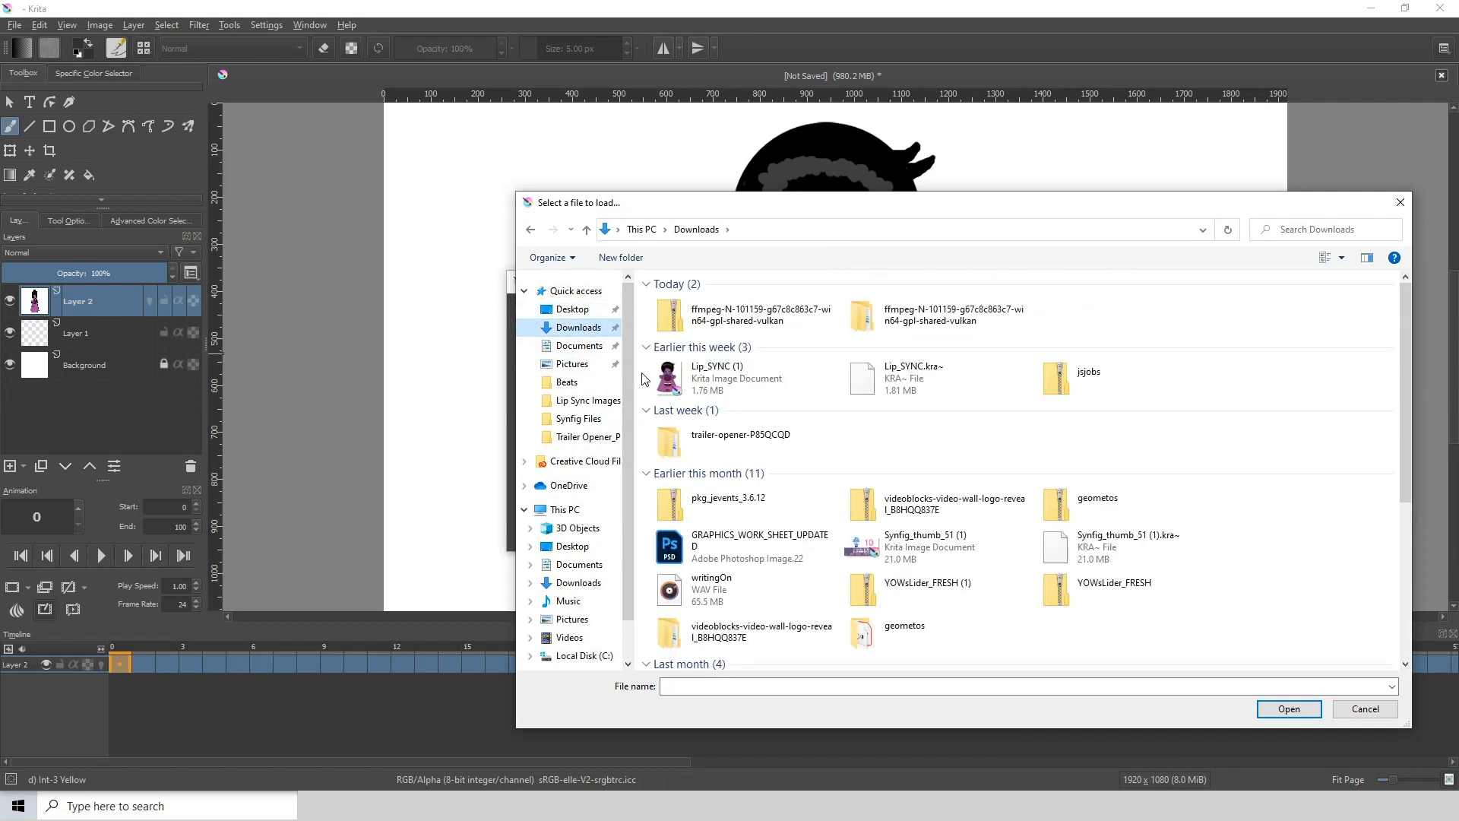
{"action": "double_click", "coordinate": [927, 313]}
{"action": "double_click", "coordinate": [721, 313]}
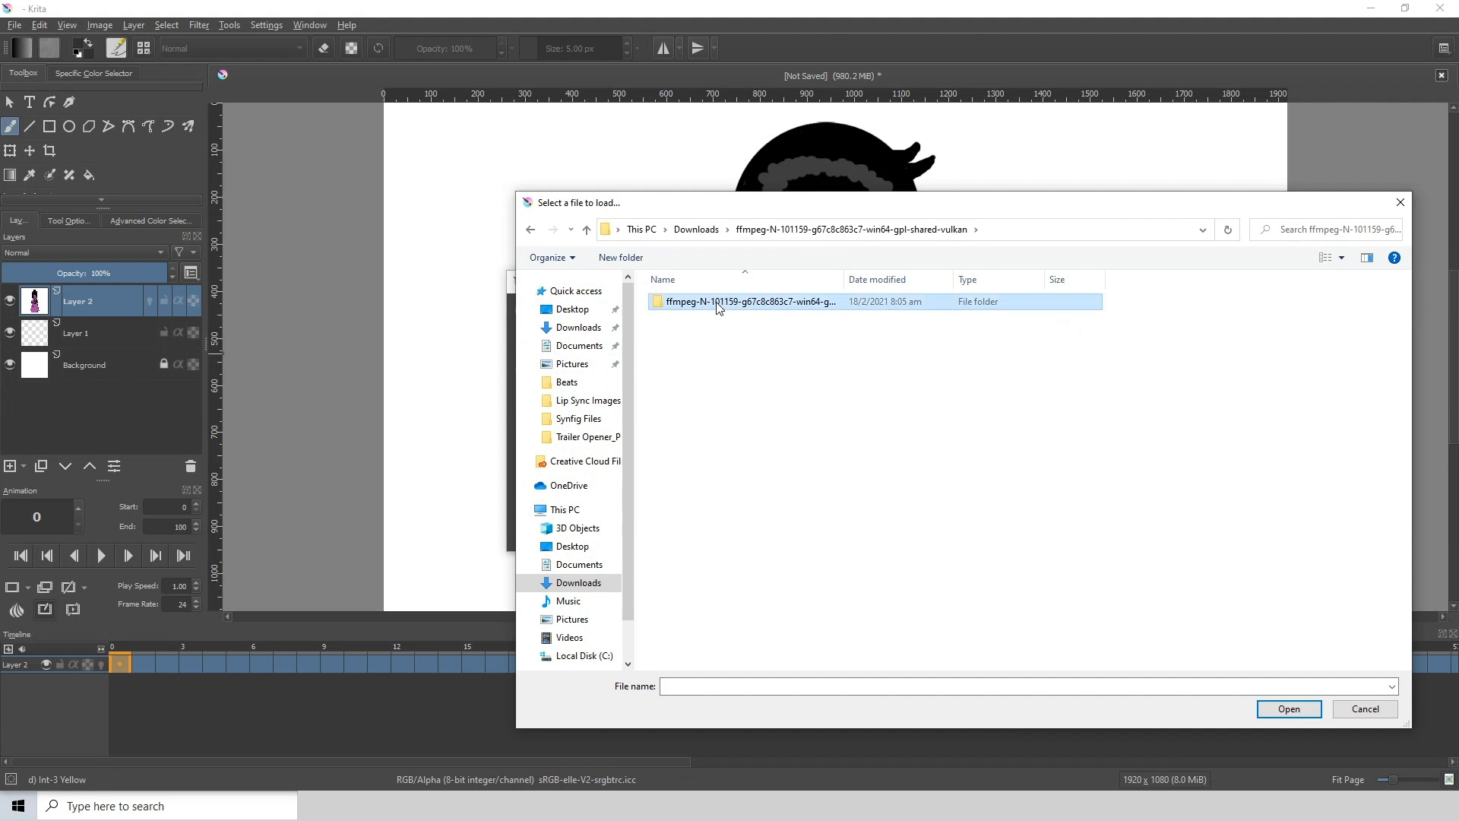
{"action": "double_click", "coordinate": [672, 304]}
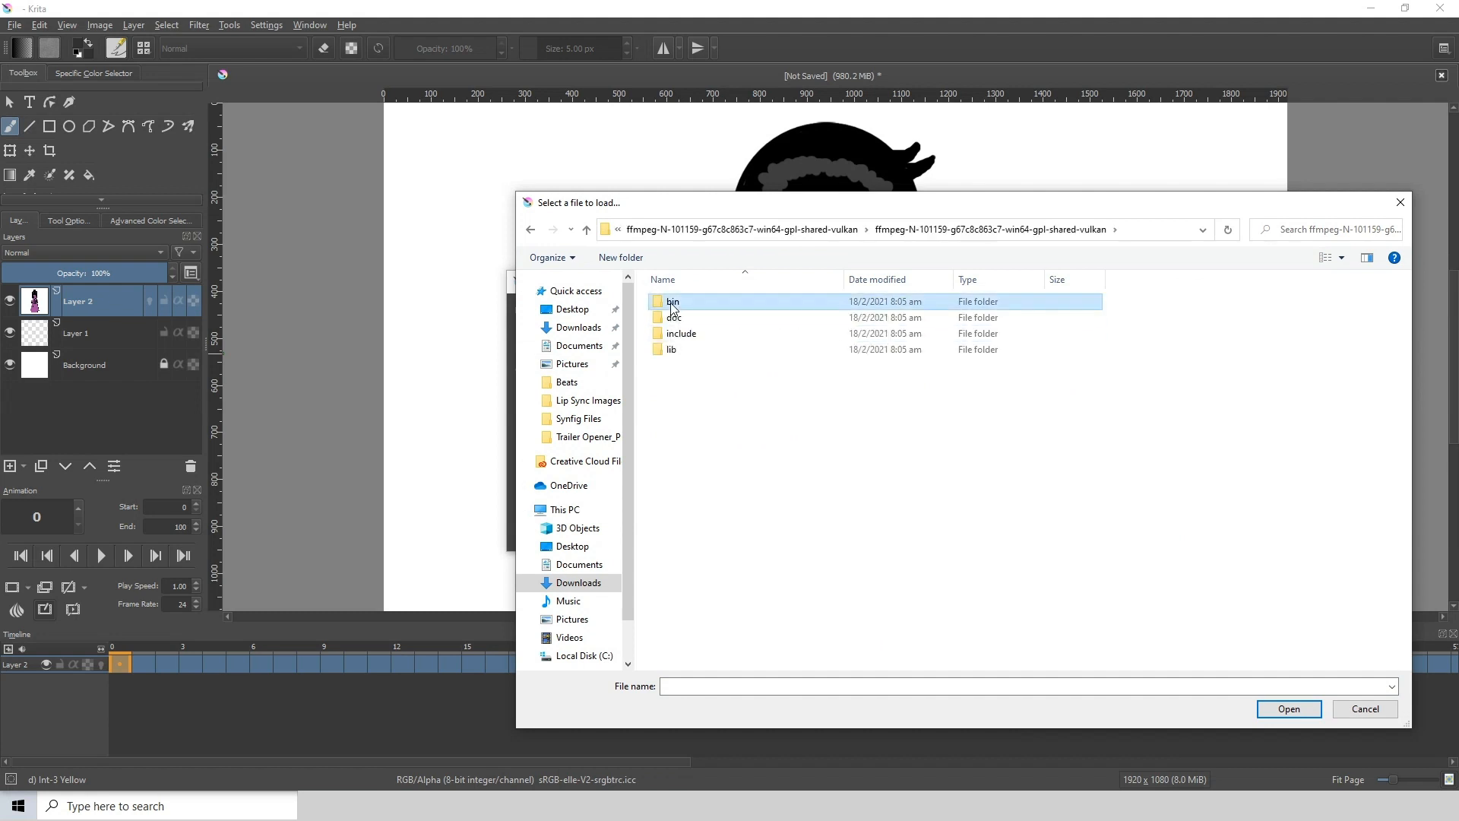
{"action": "left_click", "coordinate": [673, 383]}
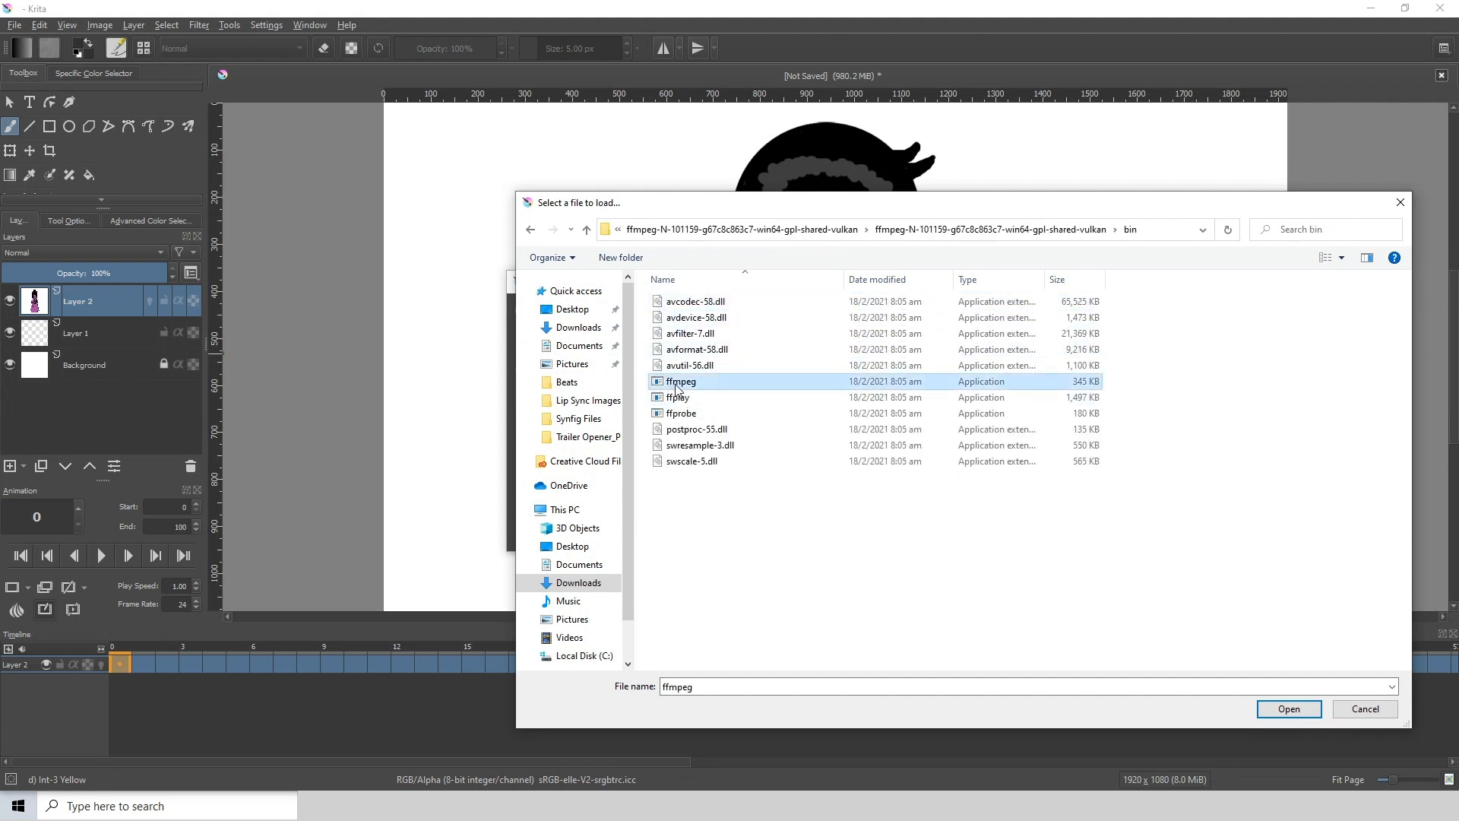
{"action": "left_click", "coordinate": [1279, 710]}
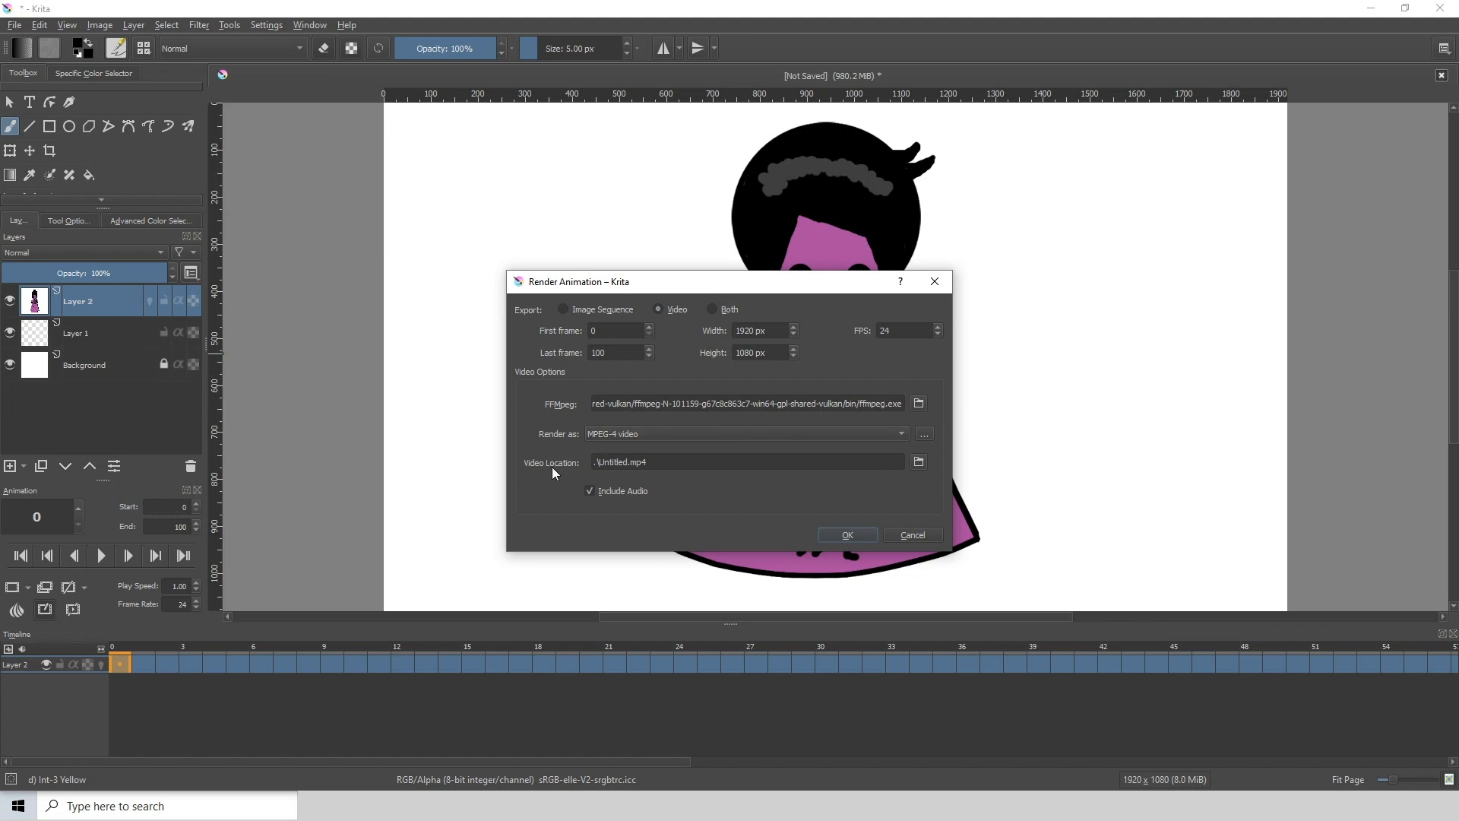
Set the video location to lipSync.mp4 in the desktop's Lip Sync Images folder and render the animation
{"action": "left_click", "coordinate": [919, 462]}
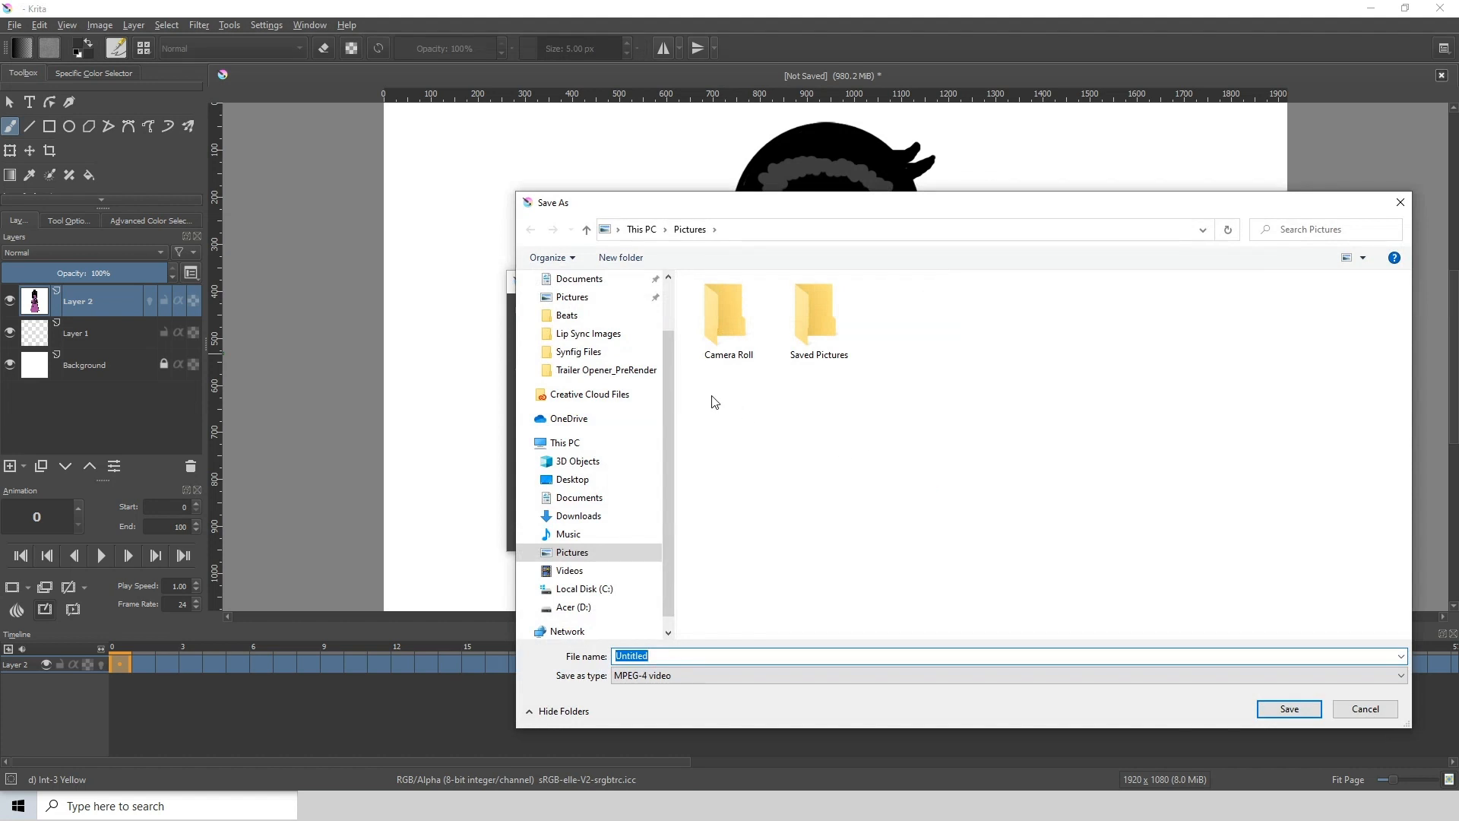
{"action": "scroll", "coordinate": [588, 326], "scroll_direction": "up", "scroll_amount": 2}
{"action": "left_click", "coordinate": [578, 310]}
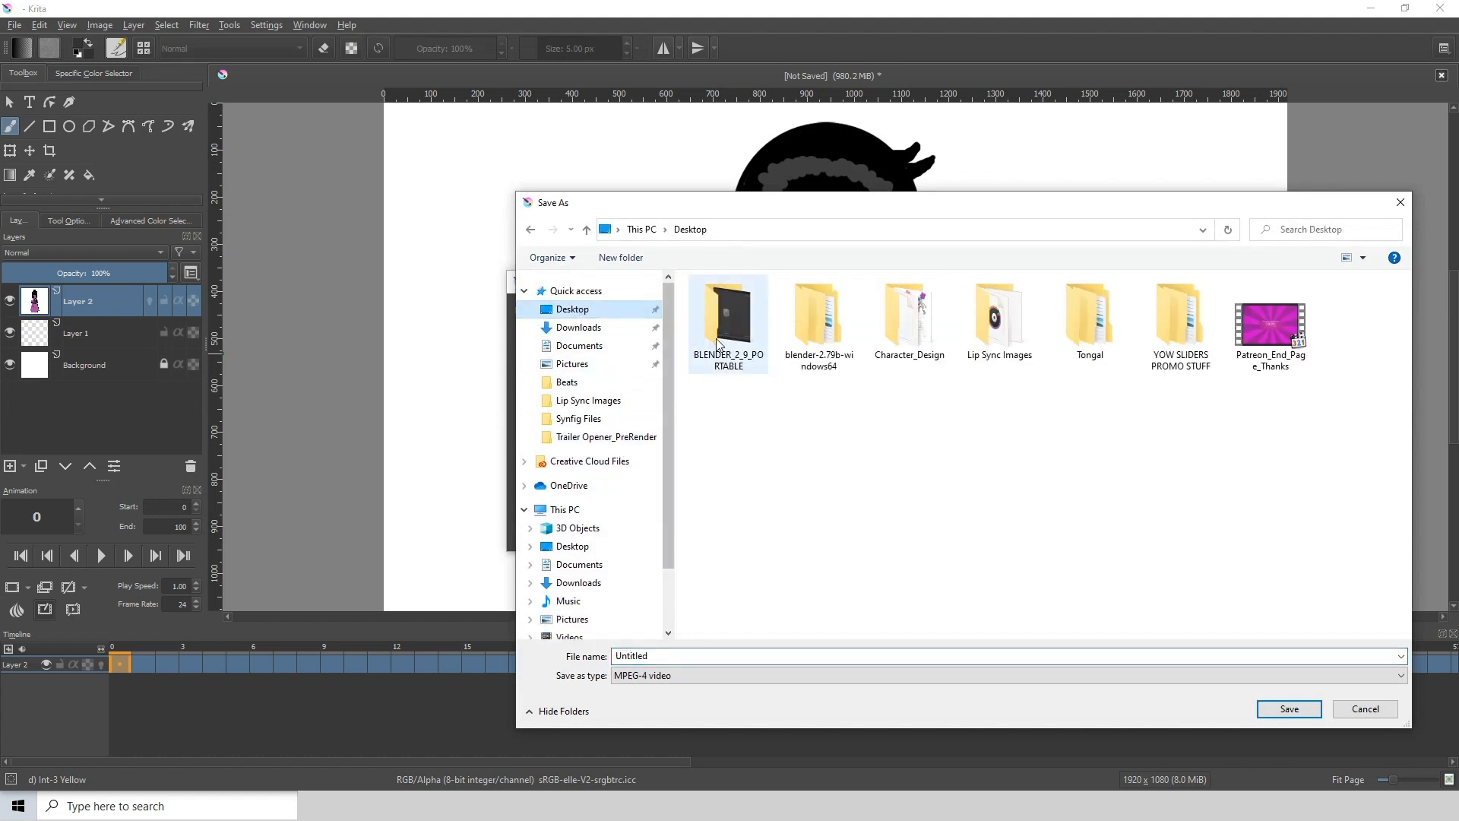
{"action": "double_click", "coordinate": [968, 317]}
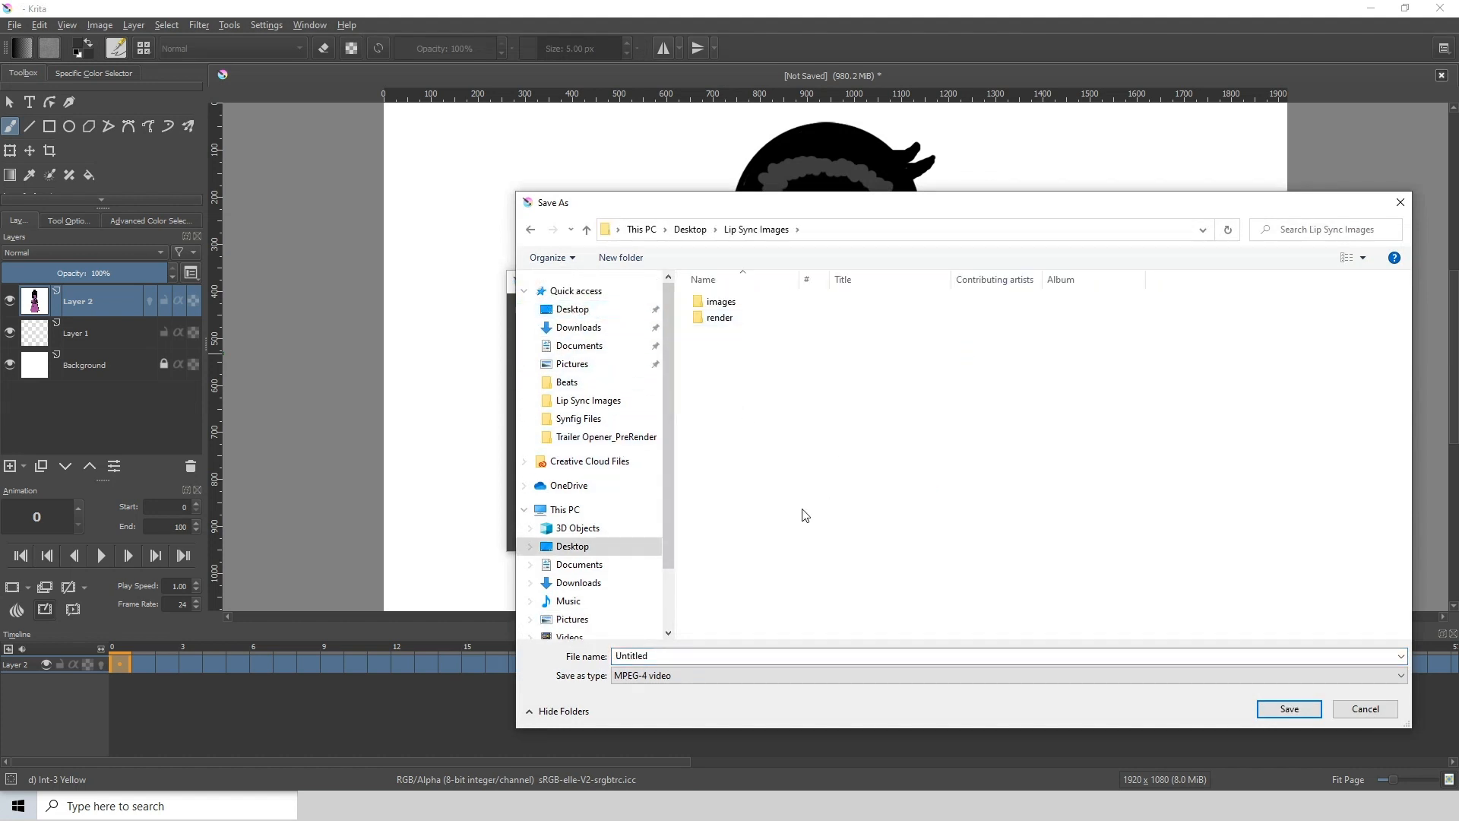
{"action": "left_click", "coordinate": [682, 659]}
{"action": "type", "text": "lip"}
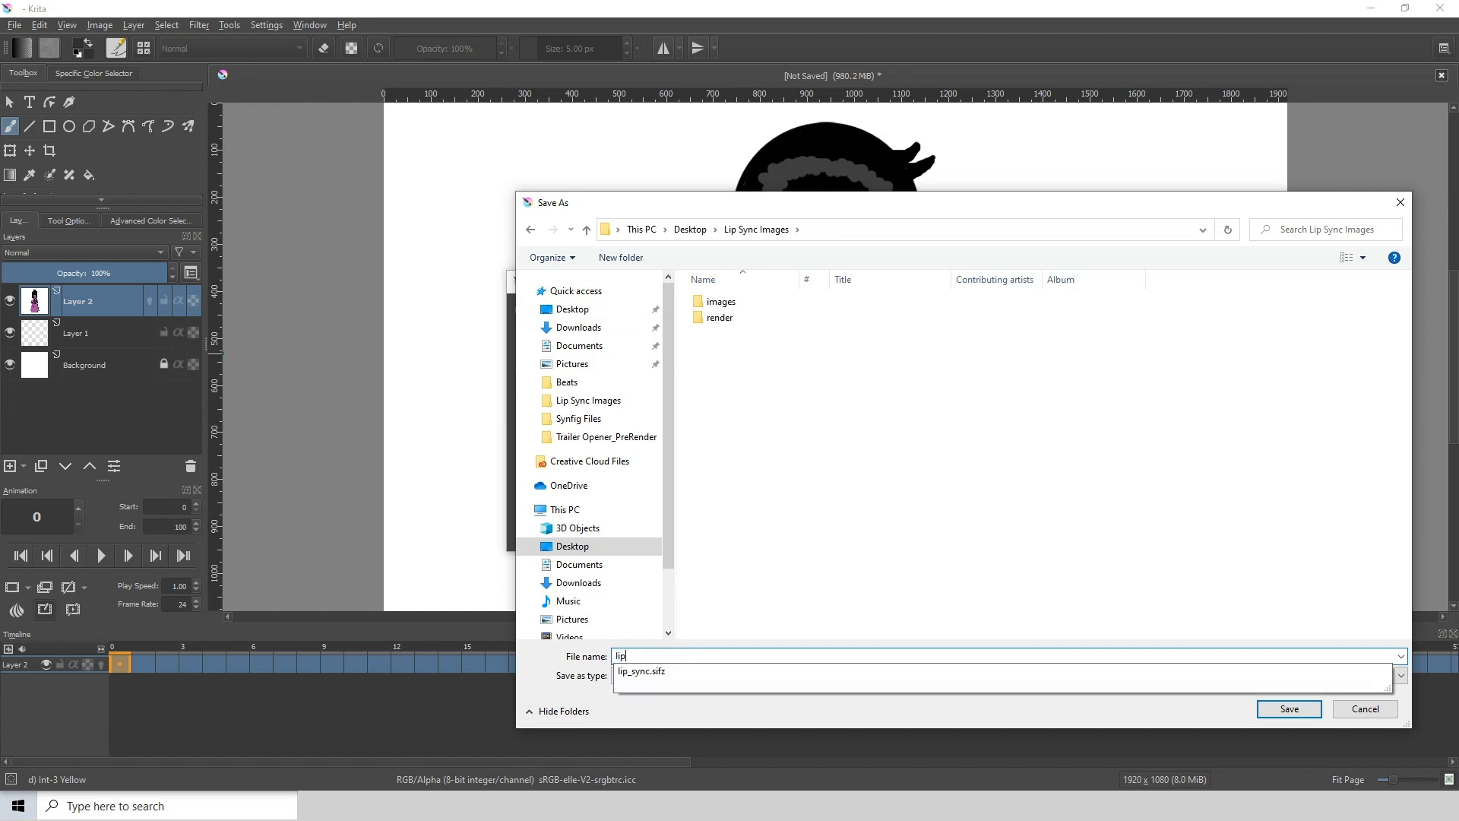
{"action": "key", "text": "Caps_Lock"}
{"action": "type", "text": "S"}
{"action": "key", "text": "Caps_Lock"}
{"action": "type", "text": "ync"}
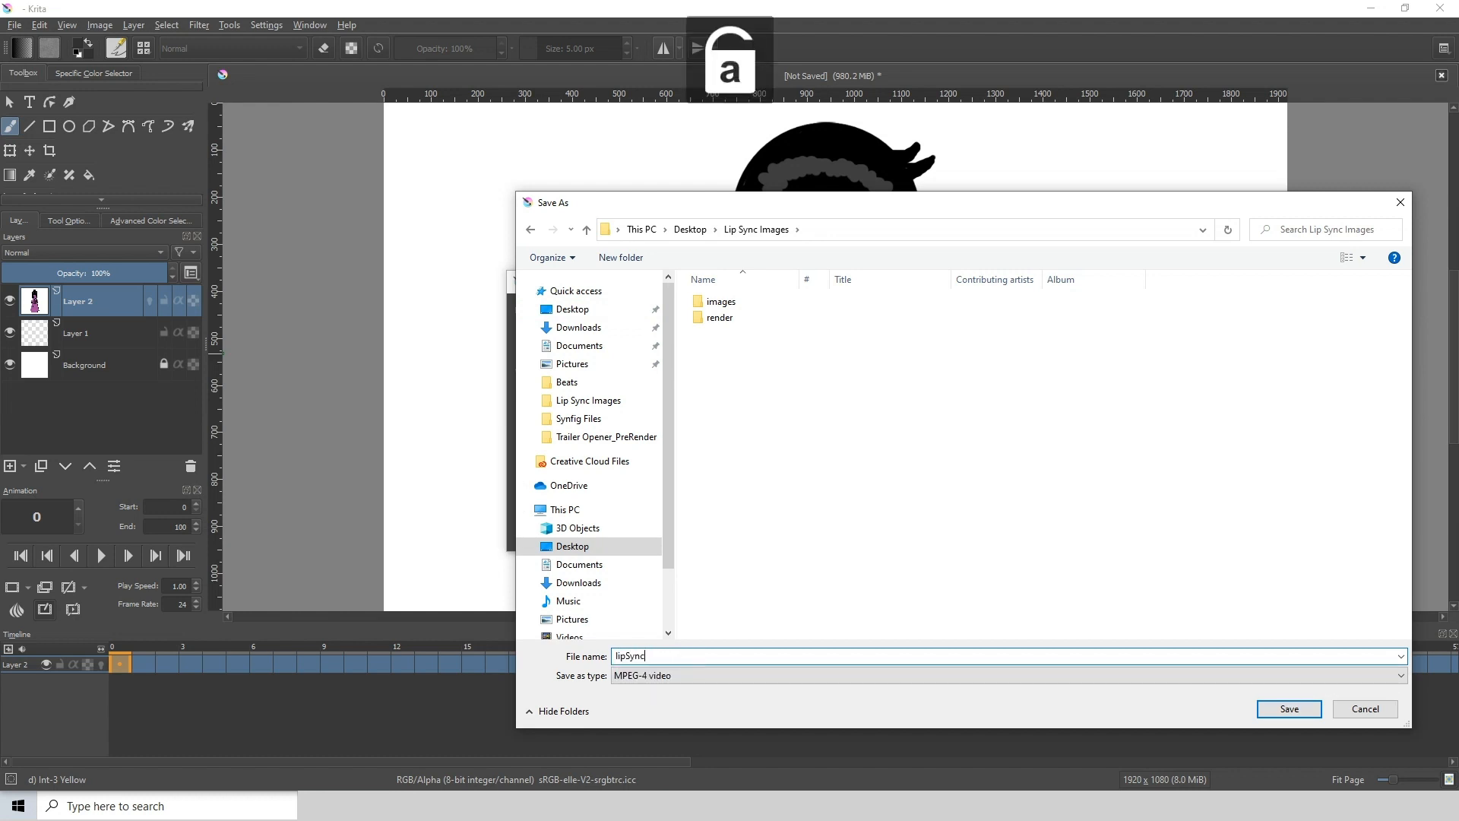
{"action": "left_click", "coordinate": [1263, 707]}
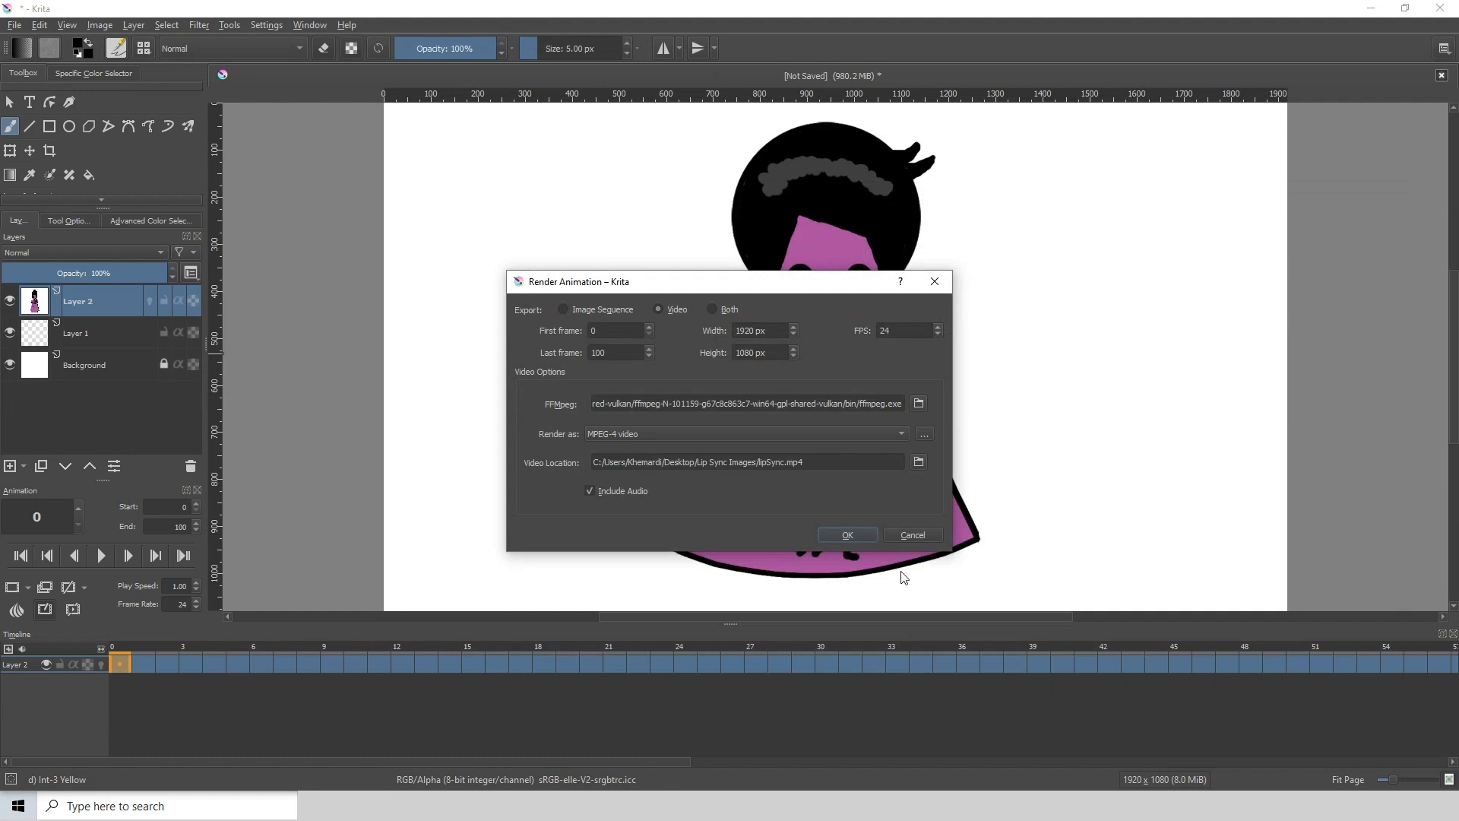
{"action": "left_click", "coordinate": [848, 536]}
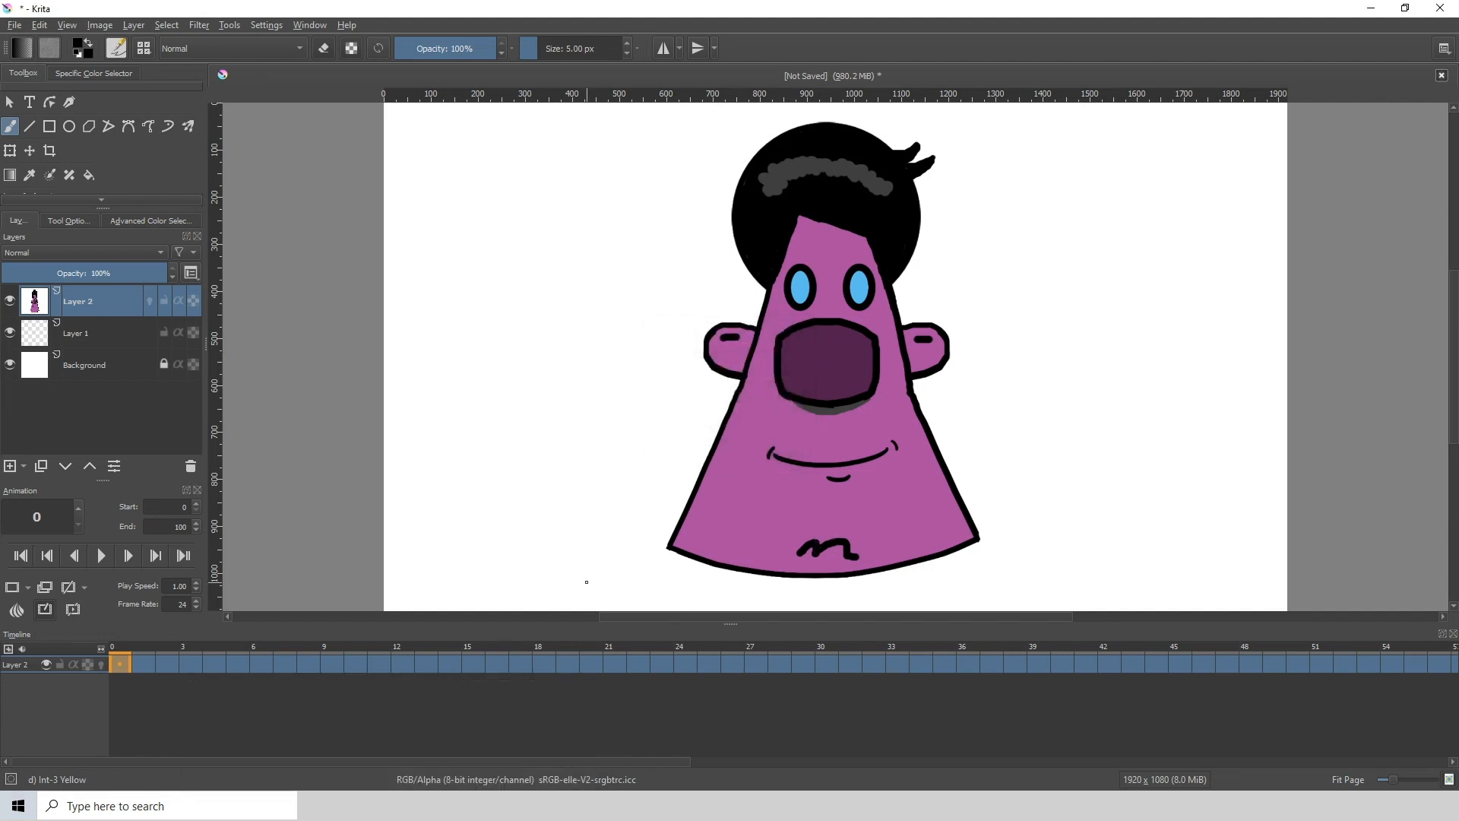
Switch to File Explorer, play the rendered lipSync video from the Lip Sync Images folder, and close the player
{"action": "left_click", "coordinate": [255, 743]}
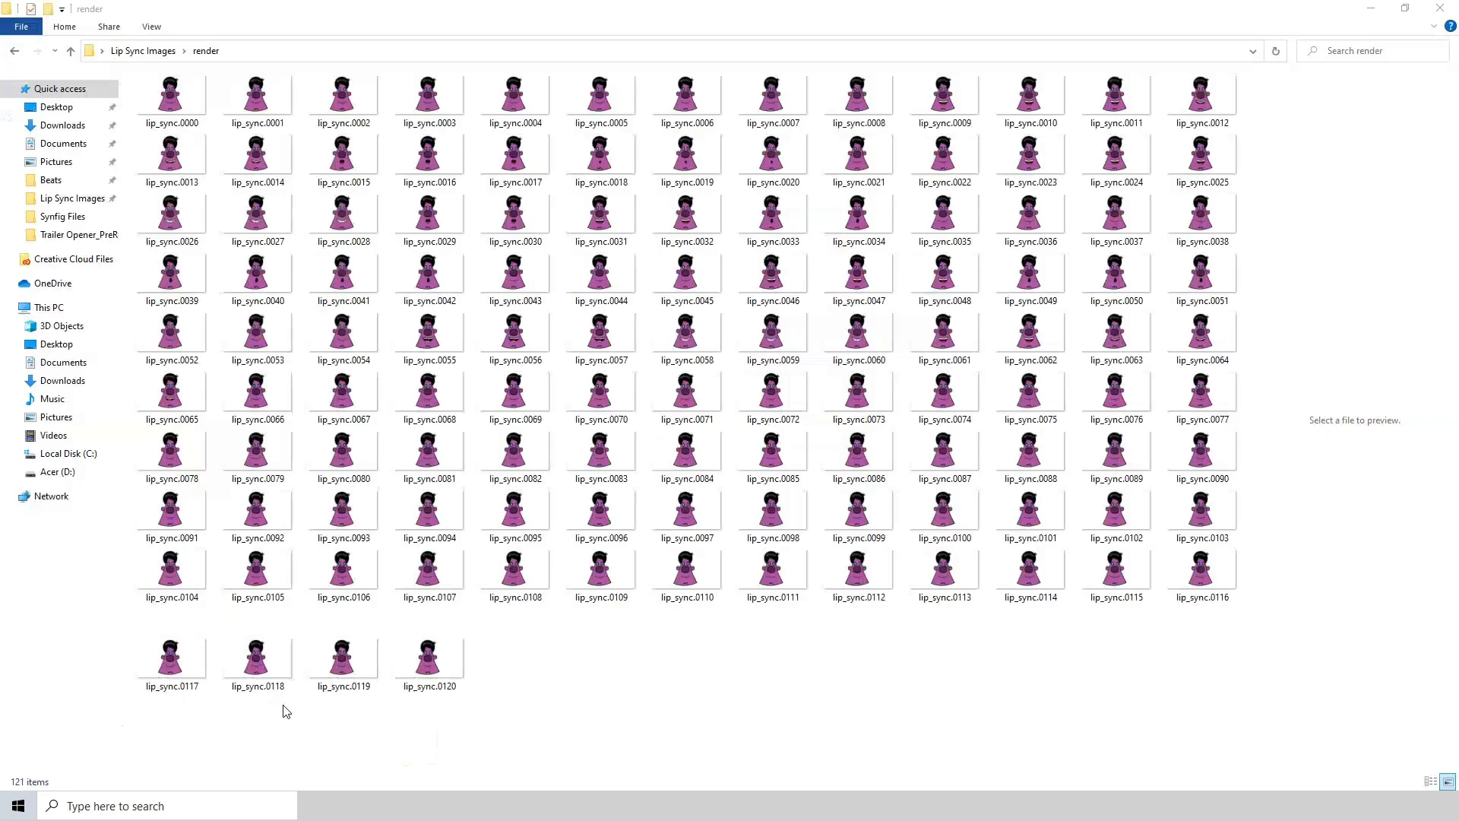
{"action": "left_click", "coordinate": [137, 52]}
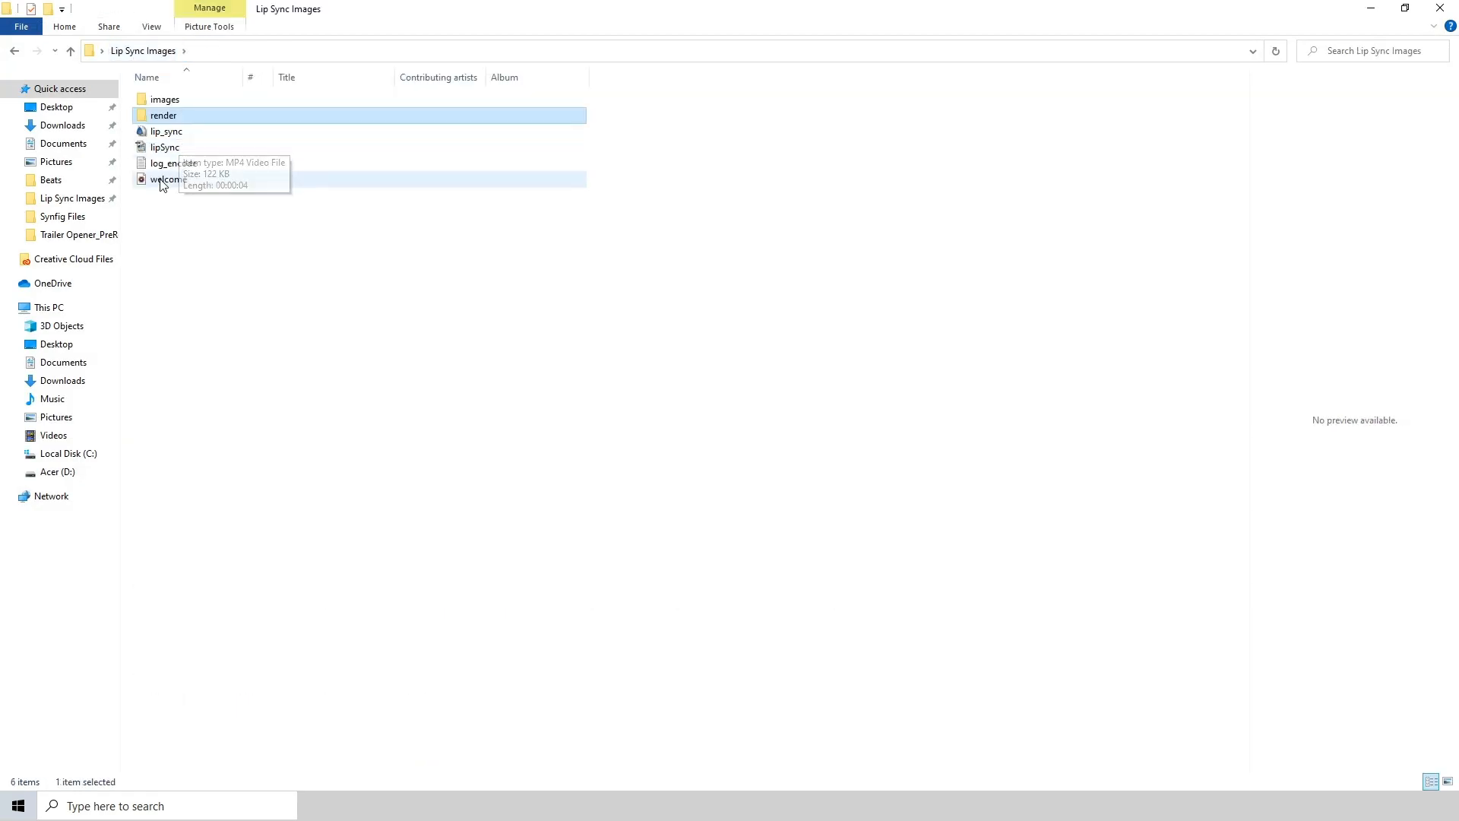
{"action": "double_click", "coordinate": [163, 148]}
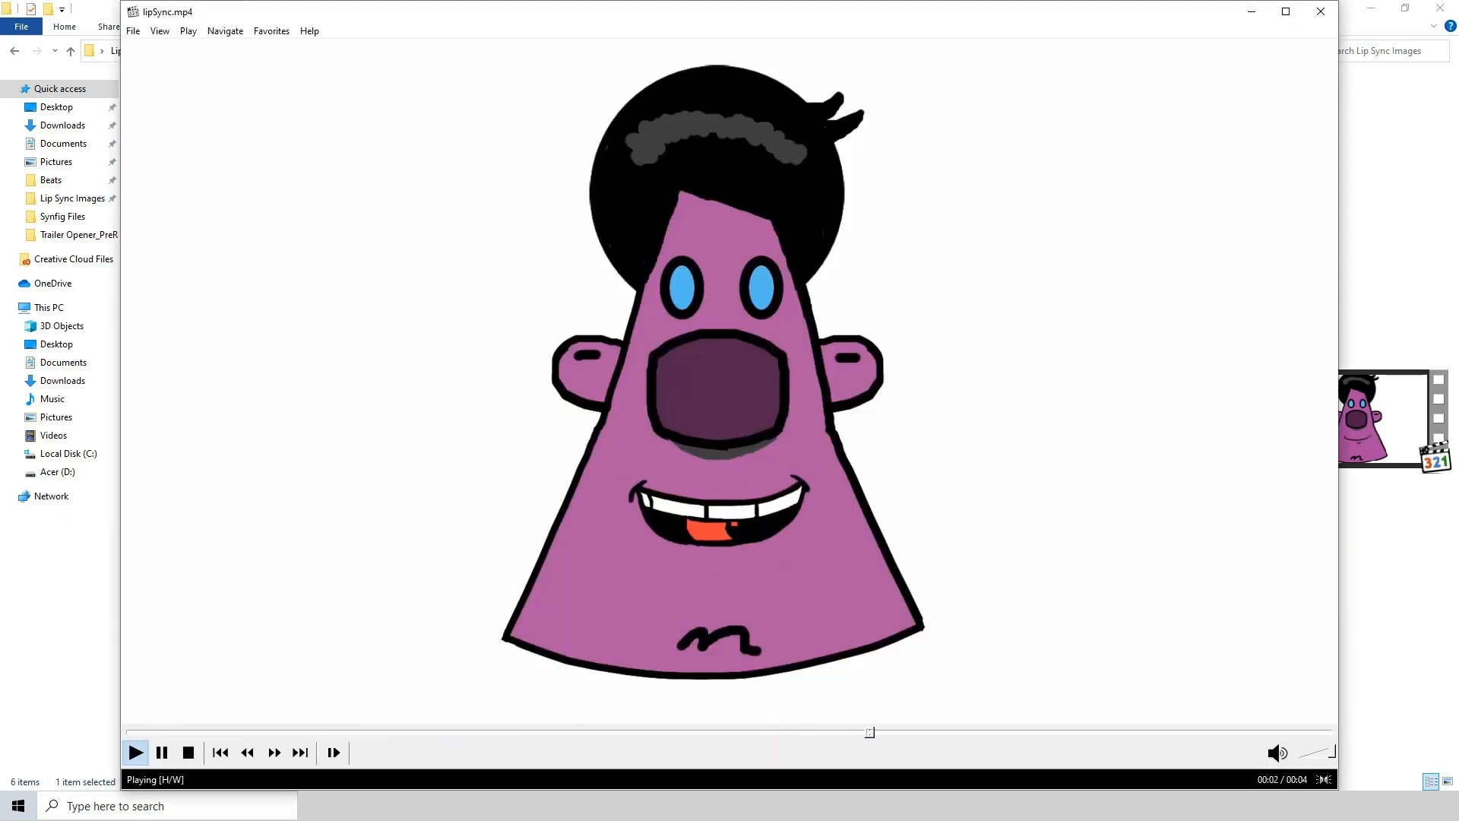
{"action": "left_click", "coordinate": [1318, 12]}
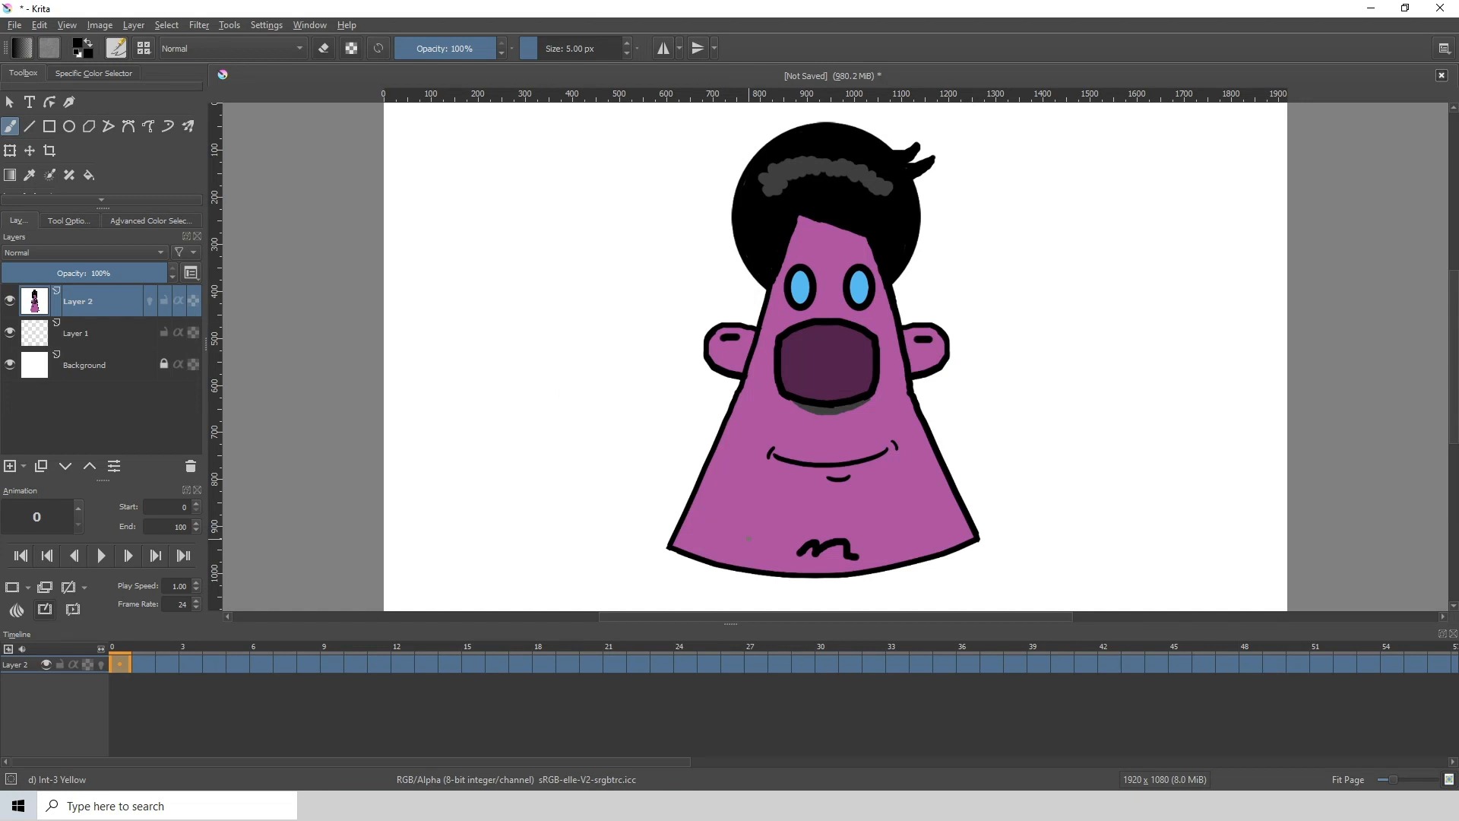
Launch Blender from the Windows search and dismiss its splash screen
{"action": "key", "text": "super"}
{"action": "type", "text": "bl"}
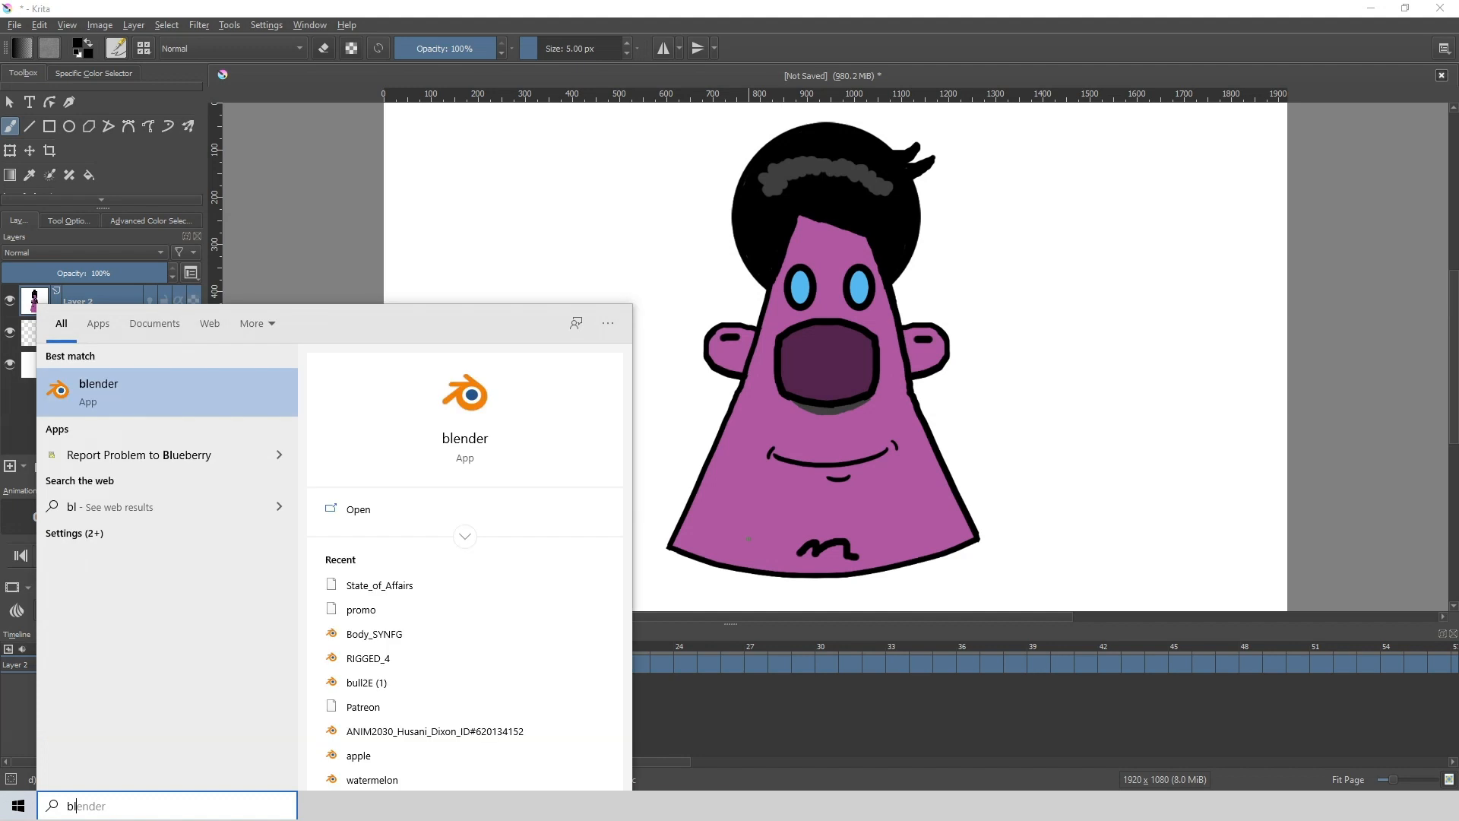
{"action": "left_click", "coordinate": [167, 394]}
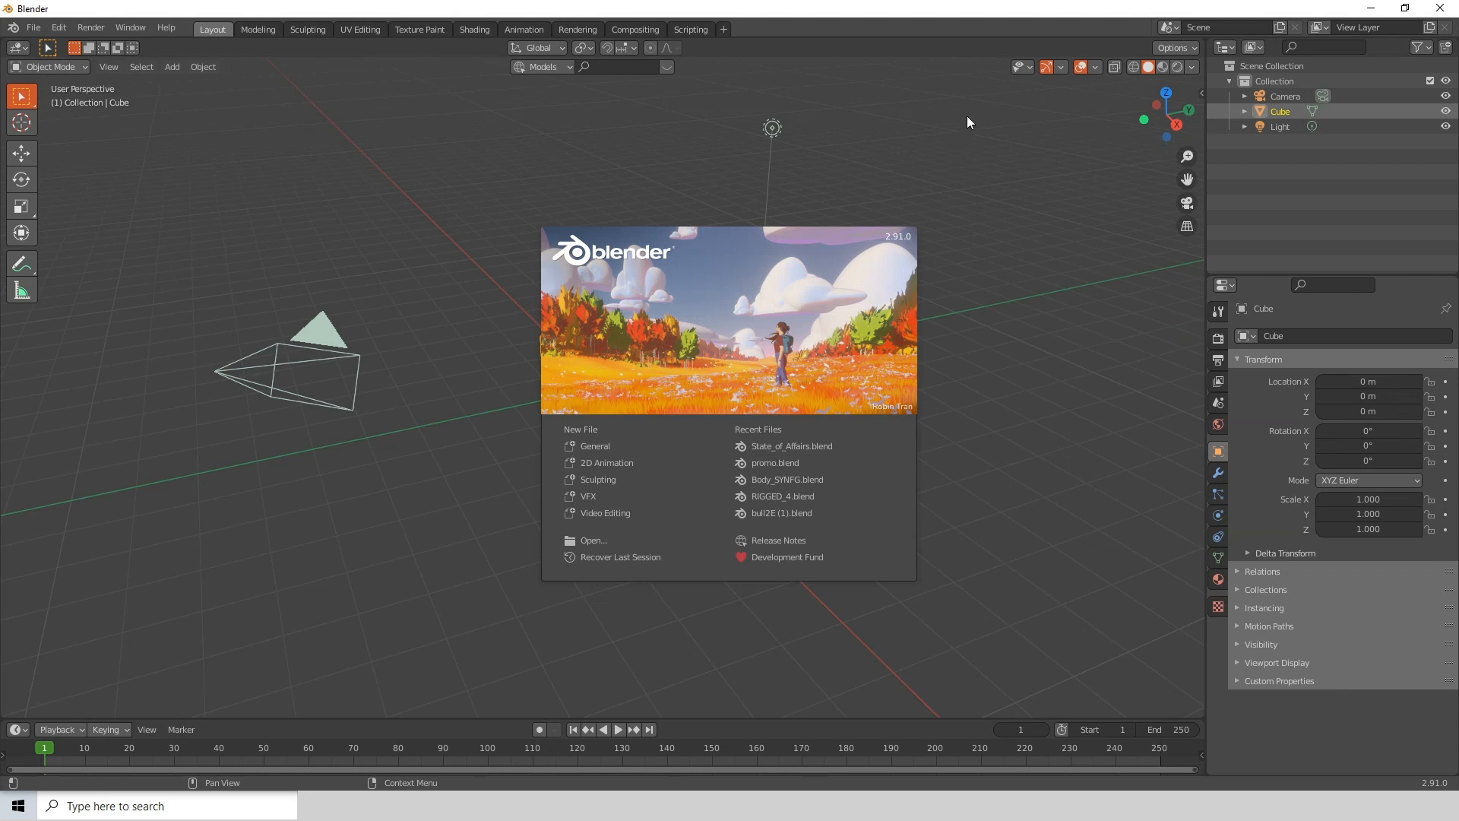
{"action": "left_click", "coordinate": [940, 194]}
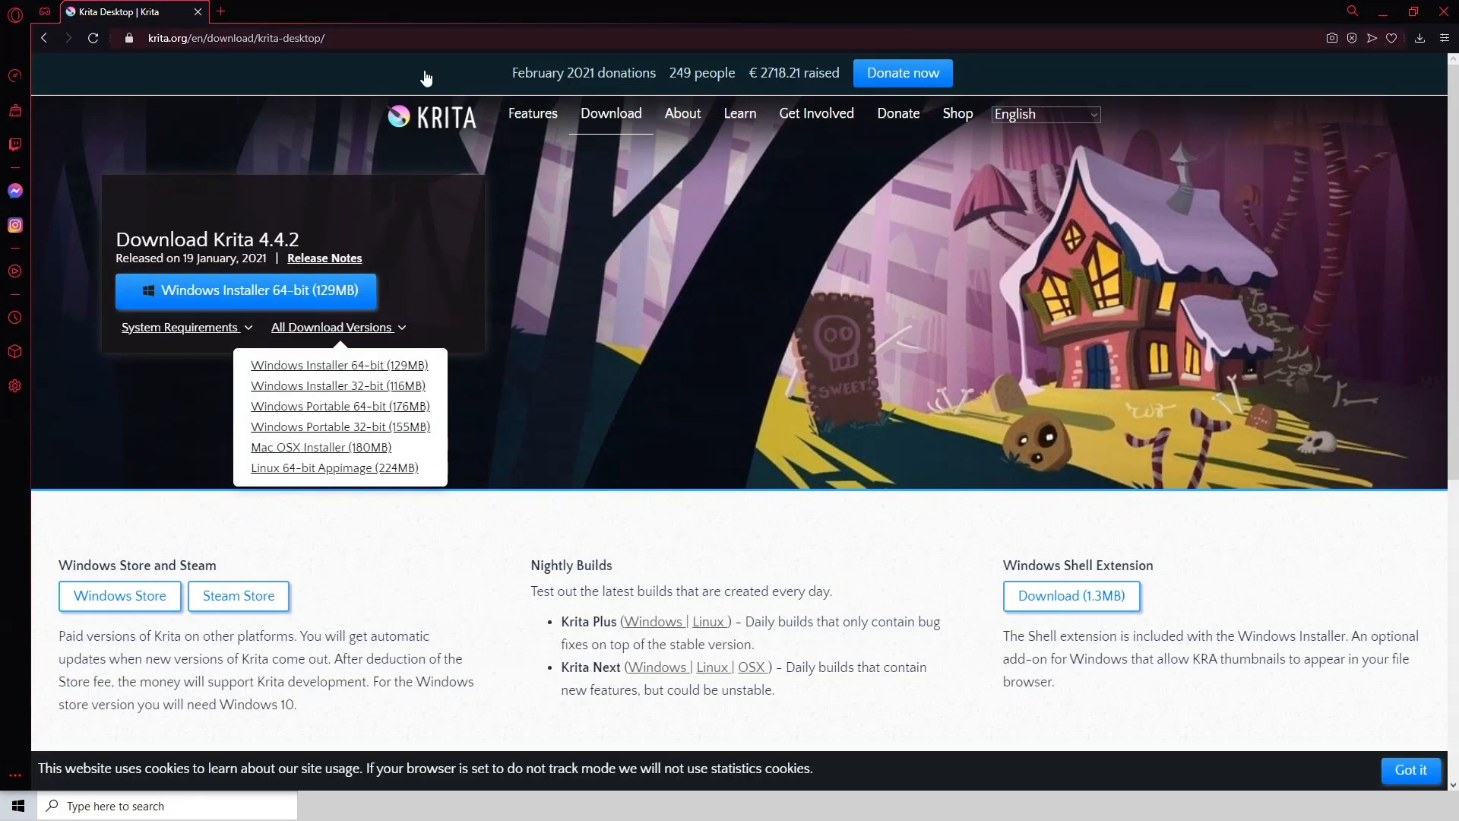
Switch to the web browser and open the blender.org website
{"action": "left_click", "coordinate": [260, 34]}
{"action": "type", "text": "bl"}
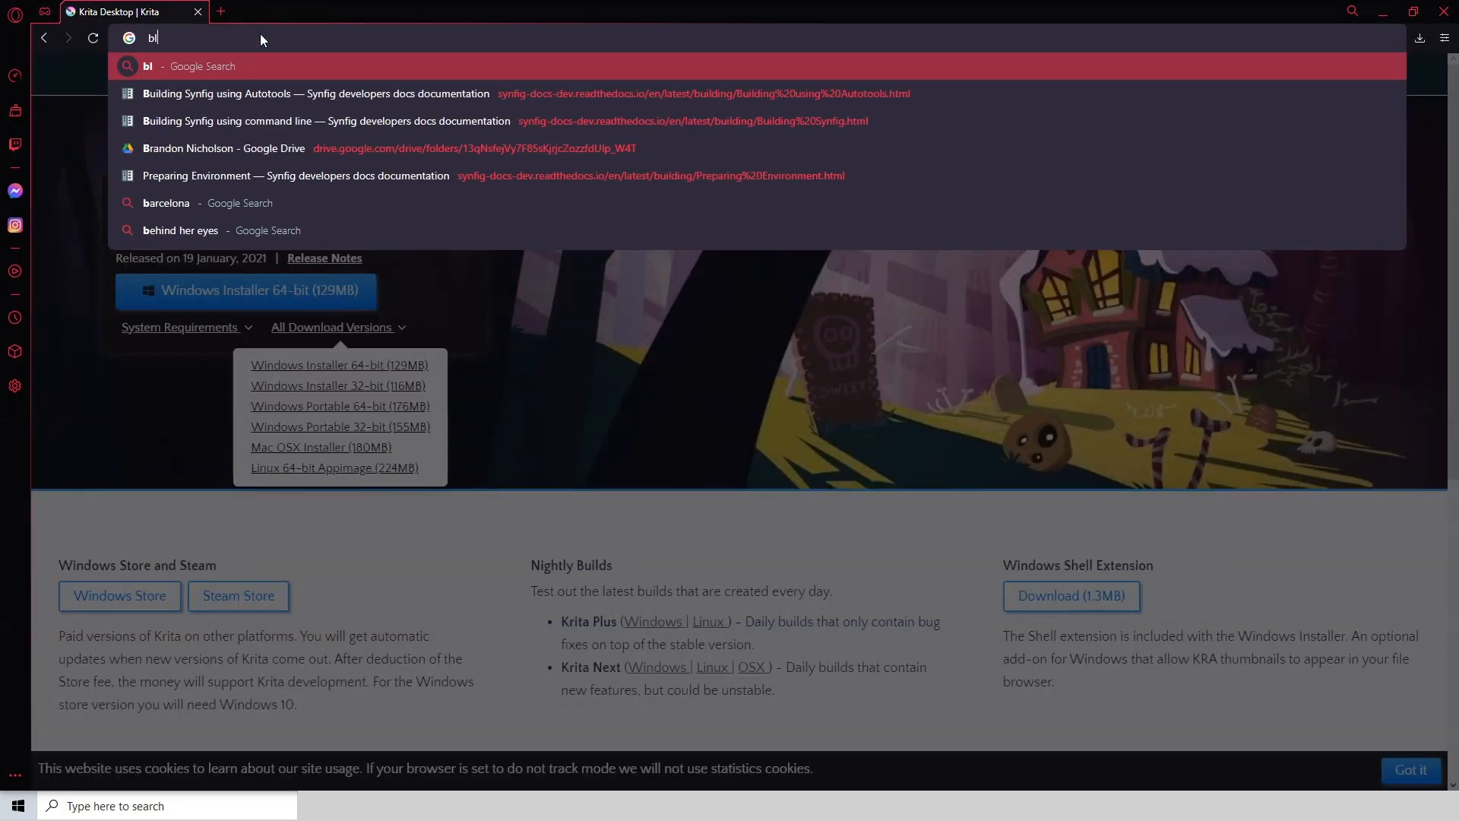
{"action": "type", "text": "ender."}
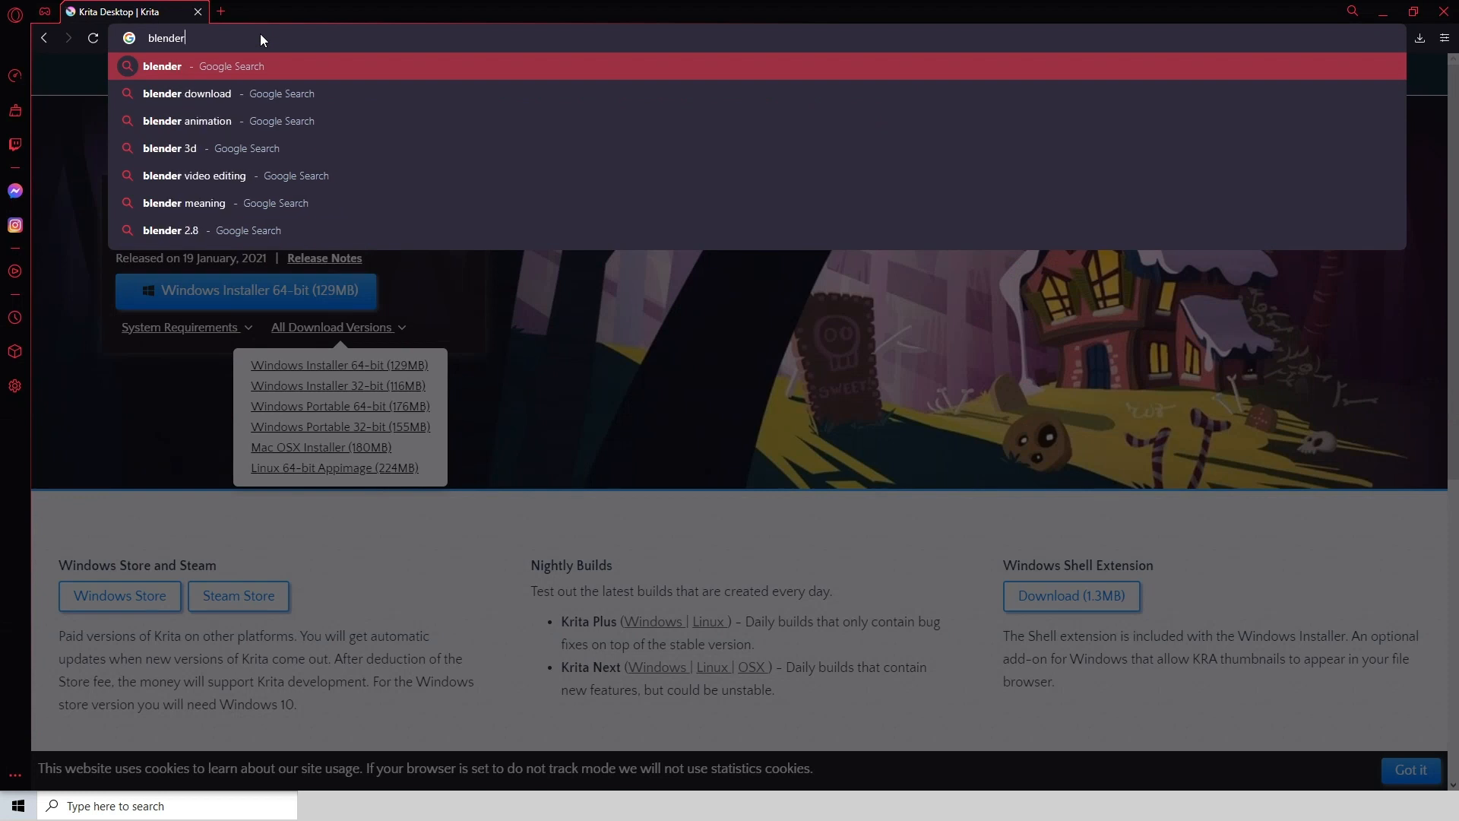
{"action": "type", "text": "org"}
{"action": "key", "text": "Return"}
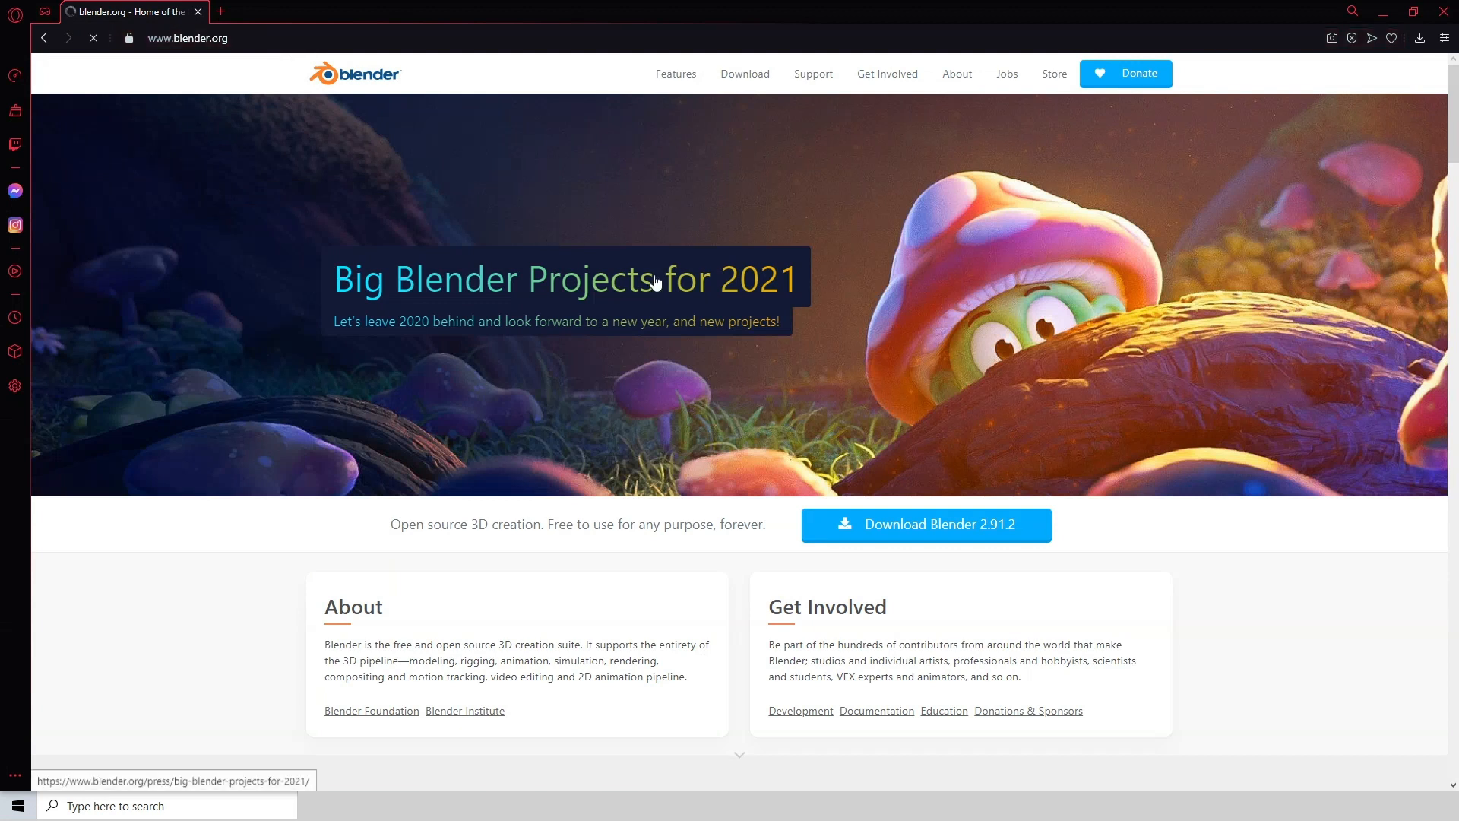
Open the Blender download page and view the installers offered for macOS, Linux and other platforms
{"action": "left_click", "coordinate": [988, 531]}
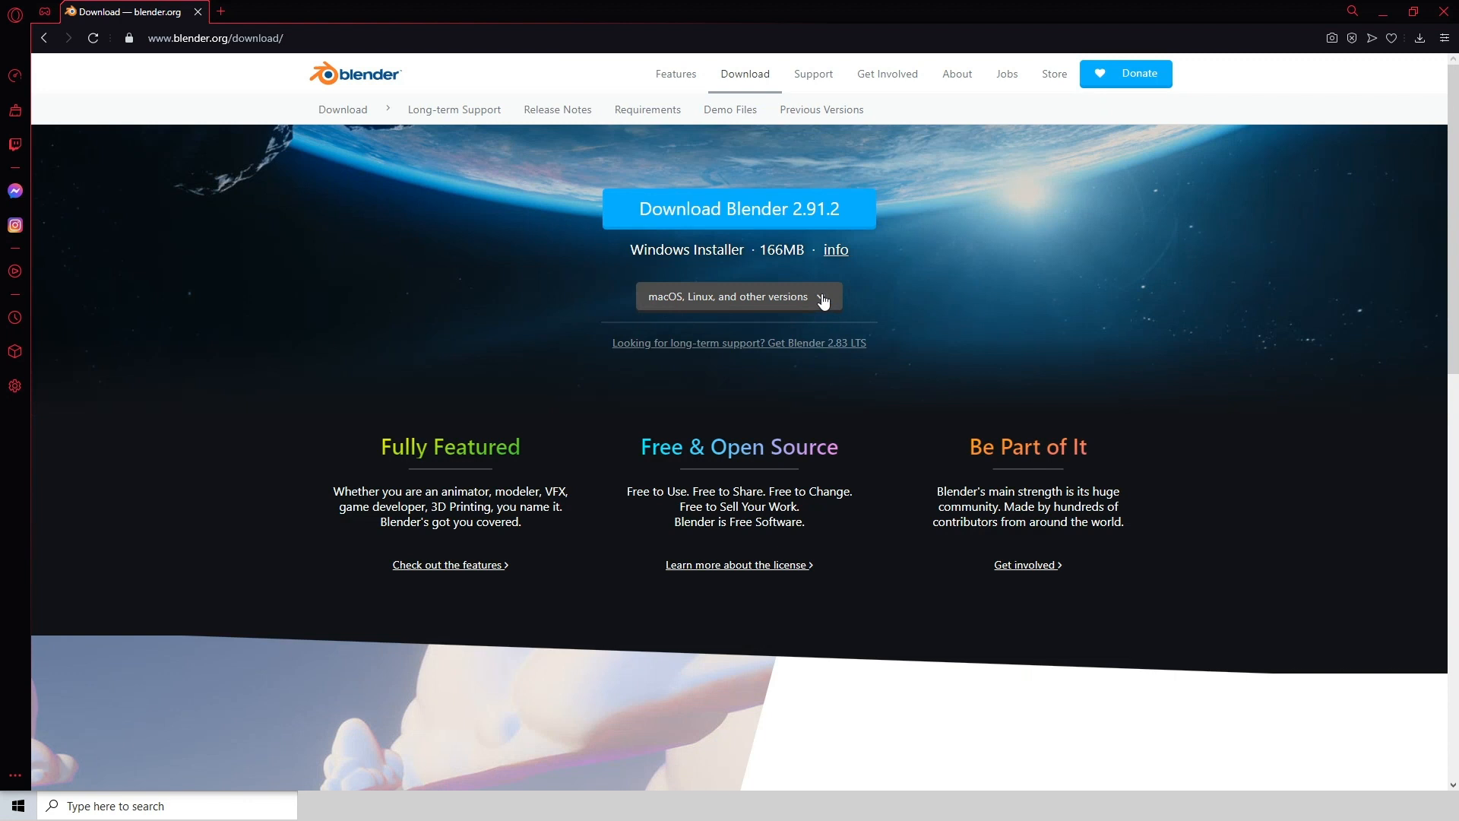
{"action": "left_click", "coordinate": [824, 298]}
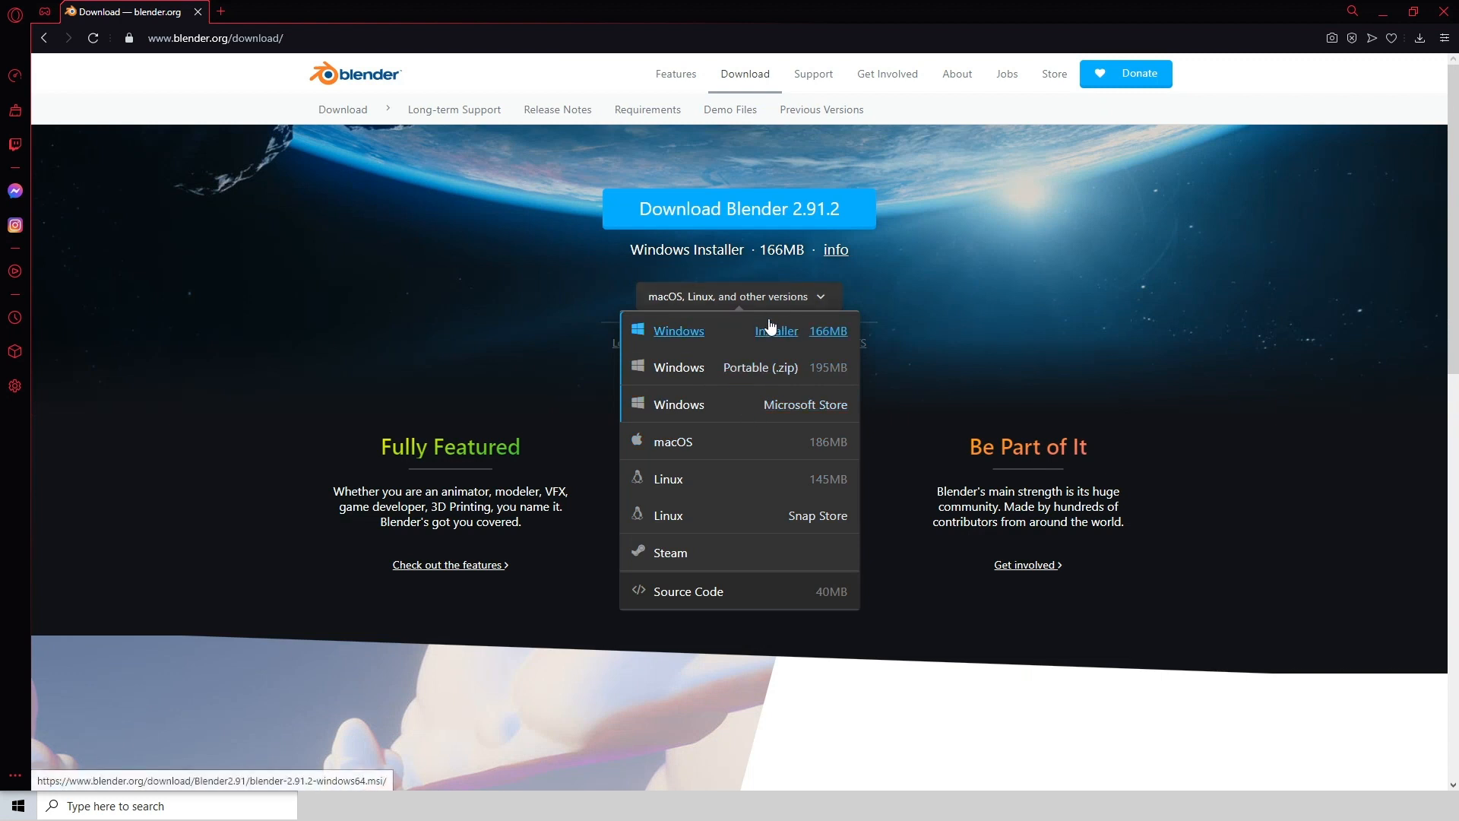
{"action": "left_click", "coordinate": [977, 244]}
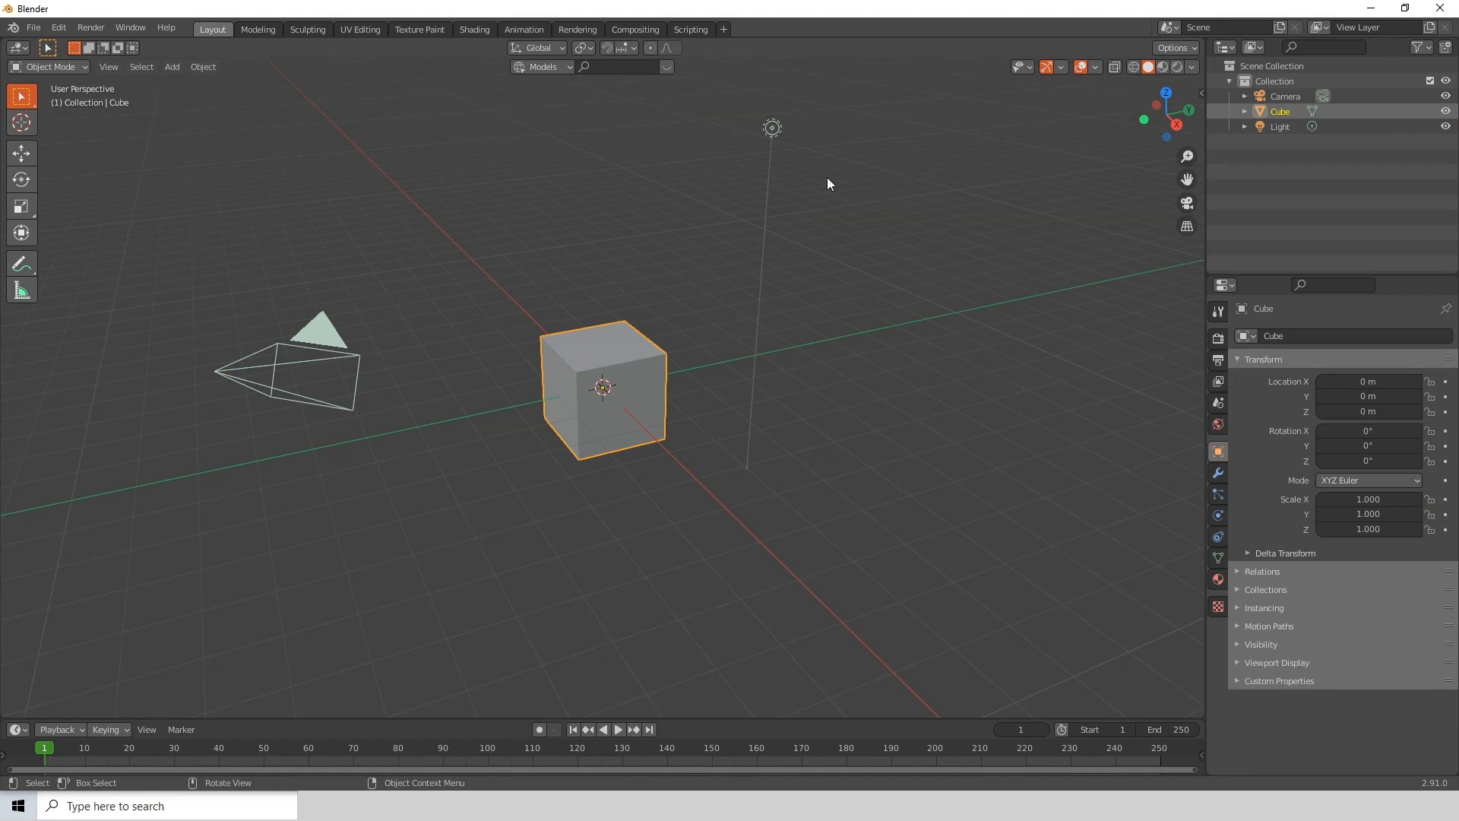
Switch to Blender and add a Video Editing workspace from the Video Editing category
{"action": "left_click", "coordinate": [728, 30]}
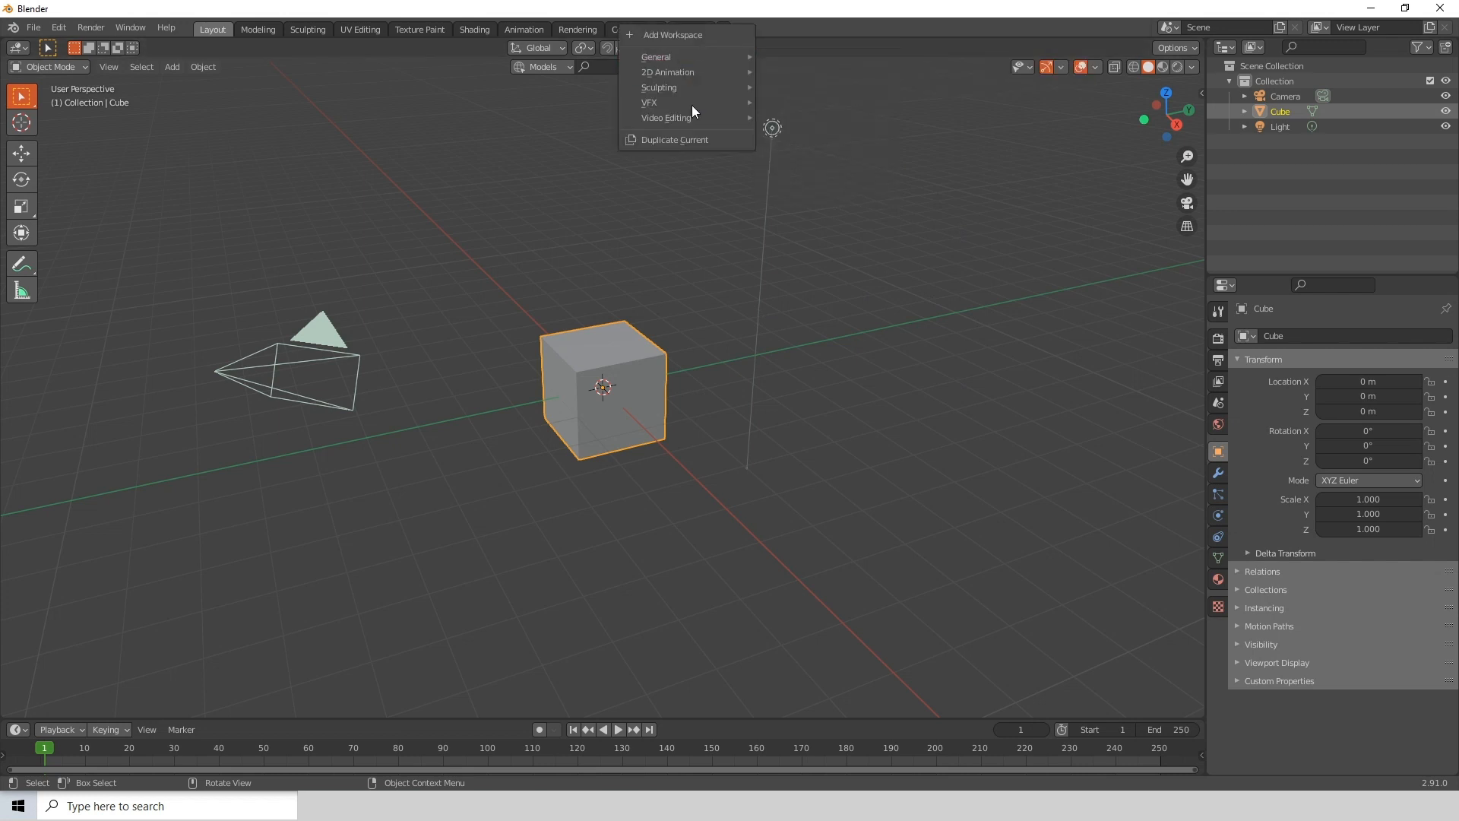
{"action": "mouse_move", "coordinate": [649, 121]}
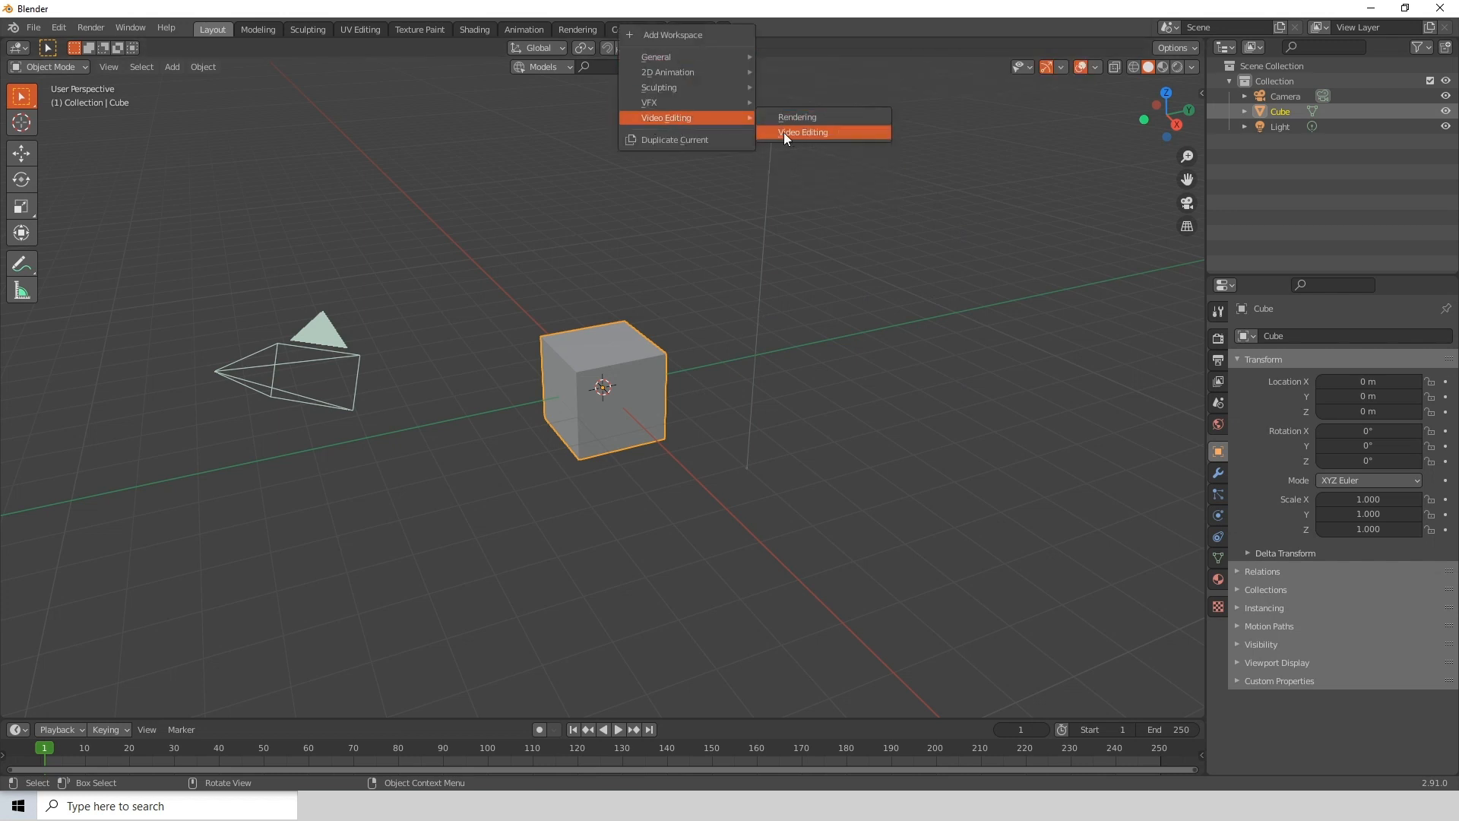
{"action": "left_click", "coordinate": [808, 132]}
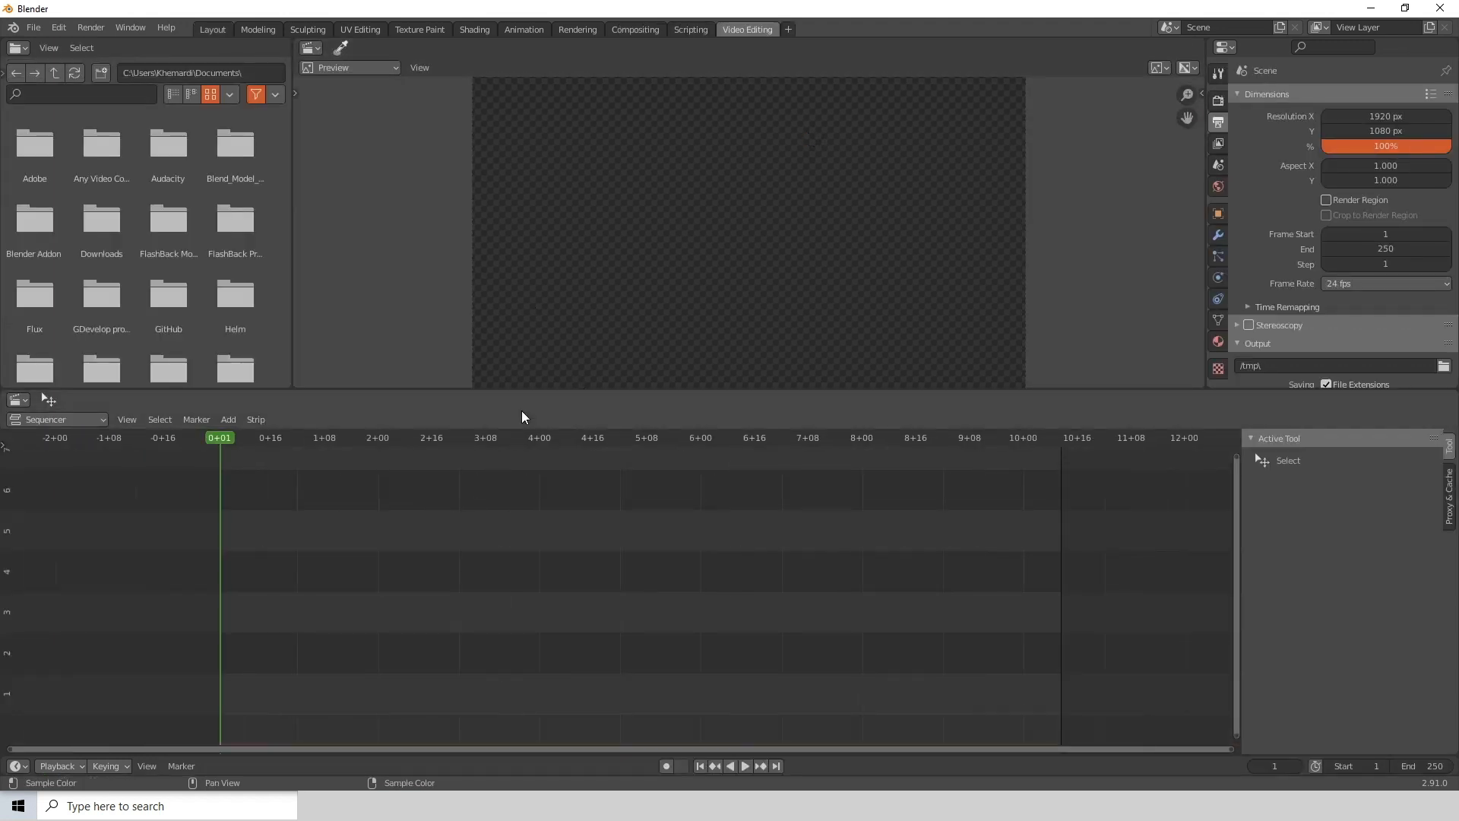
Add all lip_sync PNG frames from the desktop's Lip Sync Images\render folder as an image strip in the sequencer, and scrub to frame 26
{"action": "scroll", "coordinate": [325, 494], "scroll_direction": "up", "scroll_amount": 1}
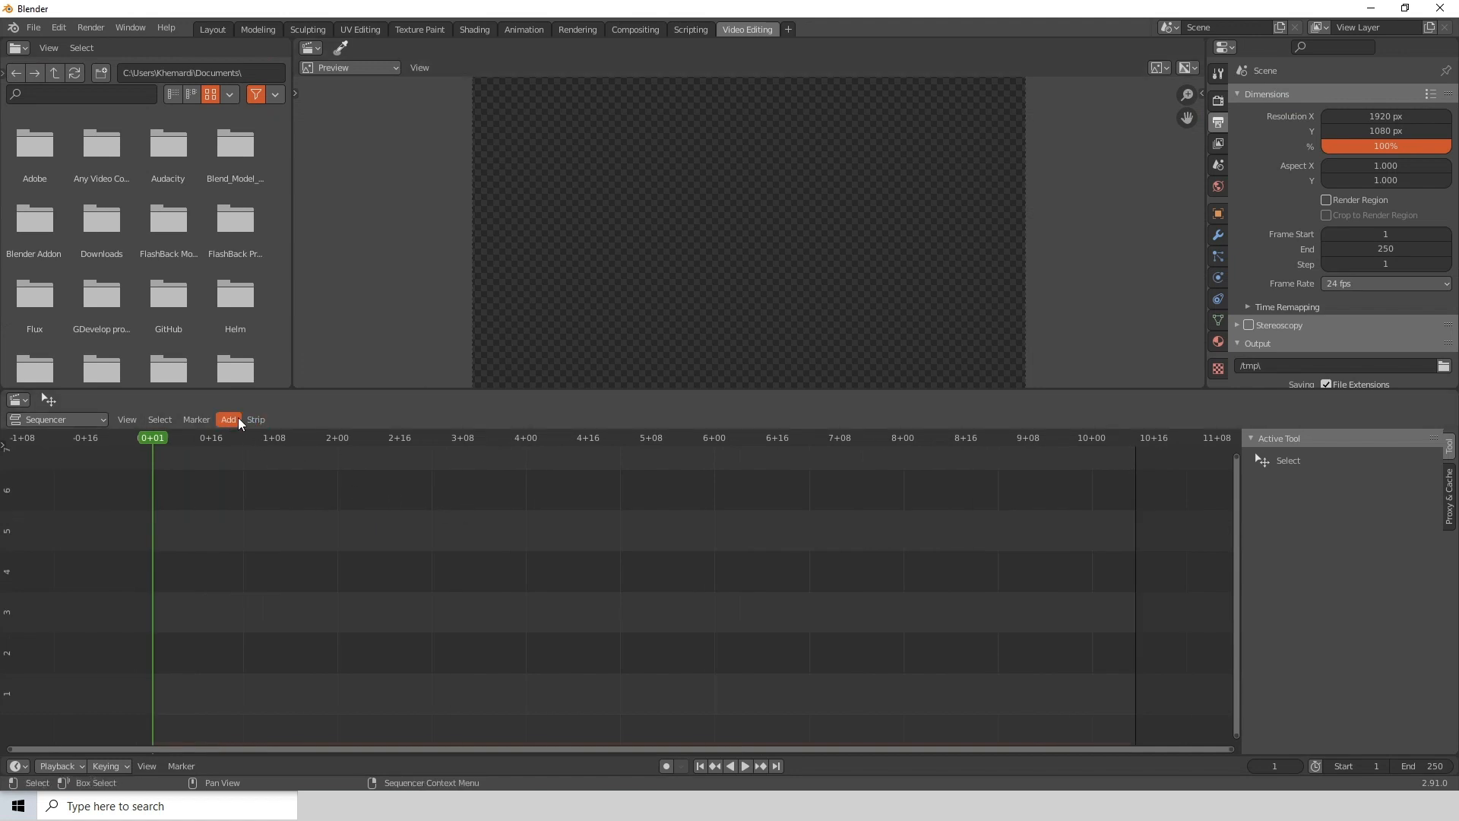
{"action": "key", "text": "shift+a"}
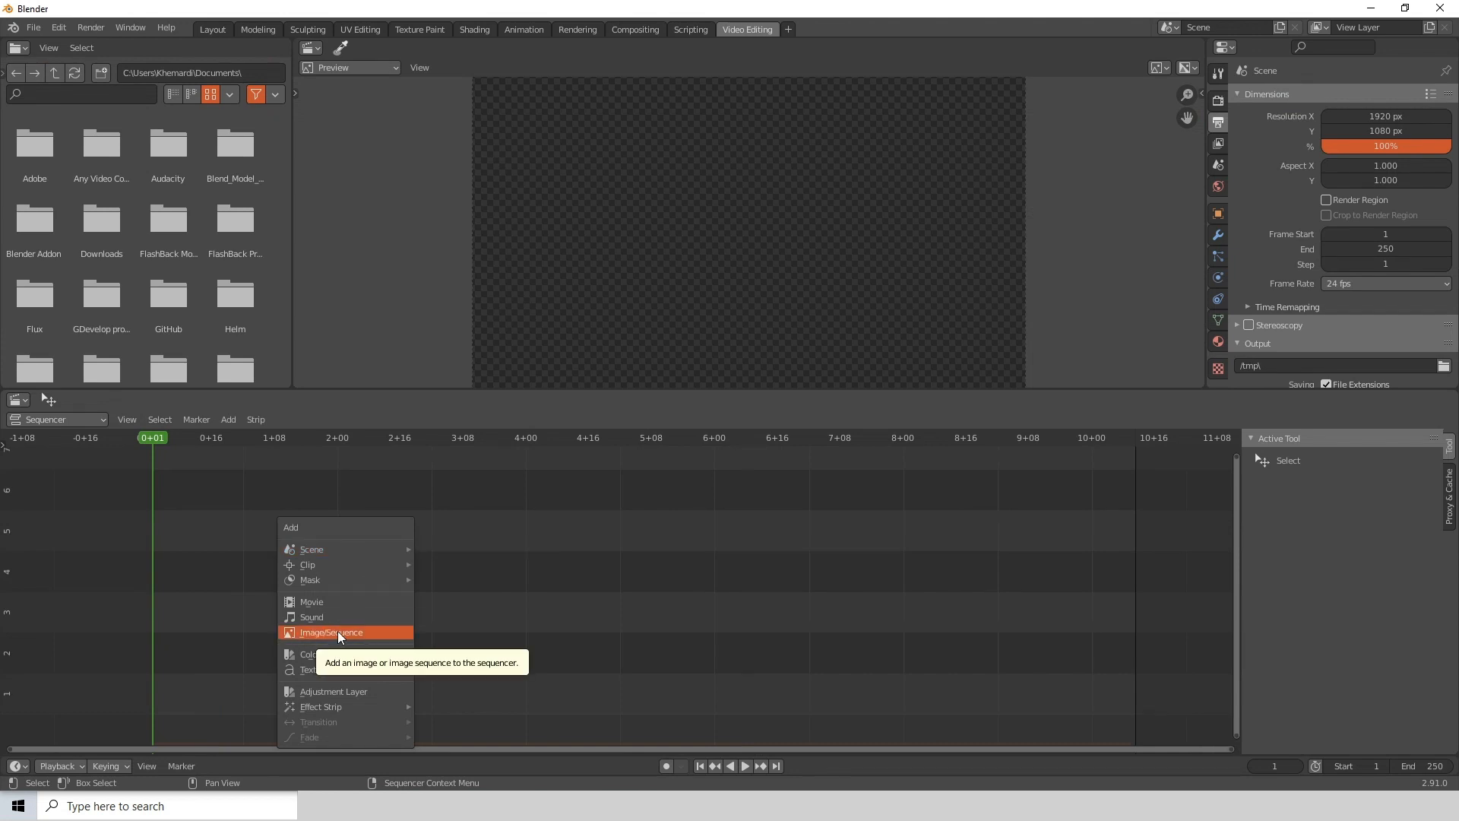
{"action": "left_click", "coordinate": [227, 420]}
{"action": "left_click", "coordinate": [266, 520]}
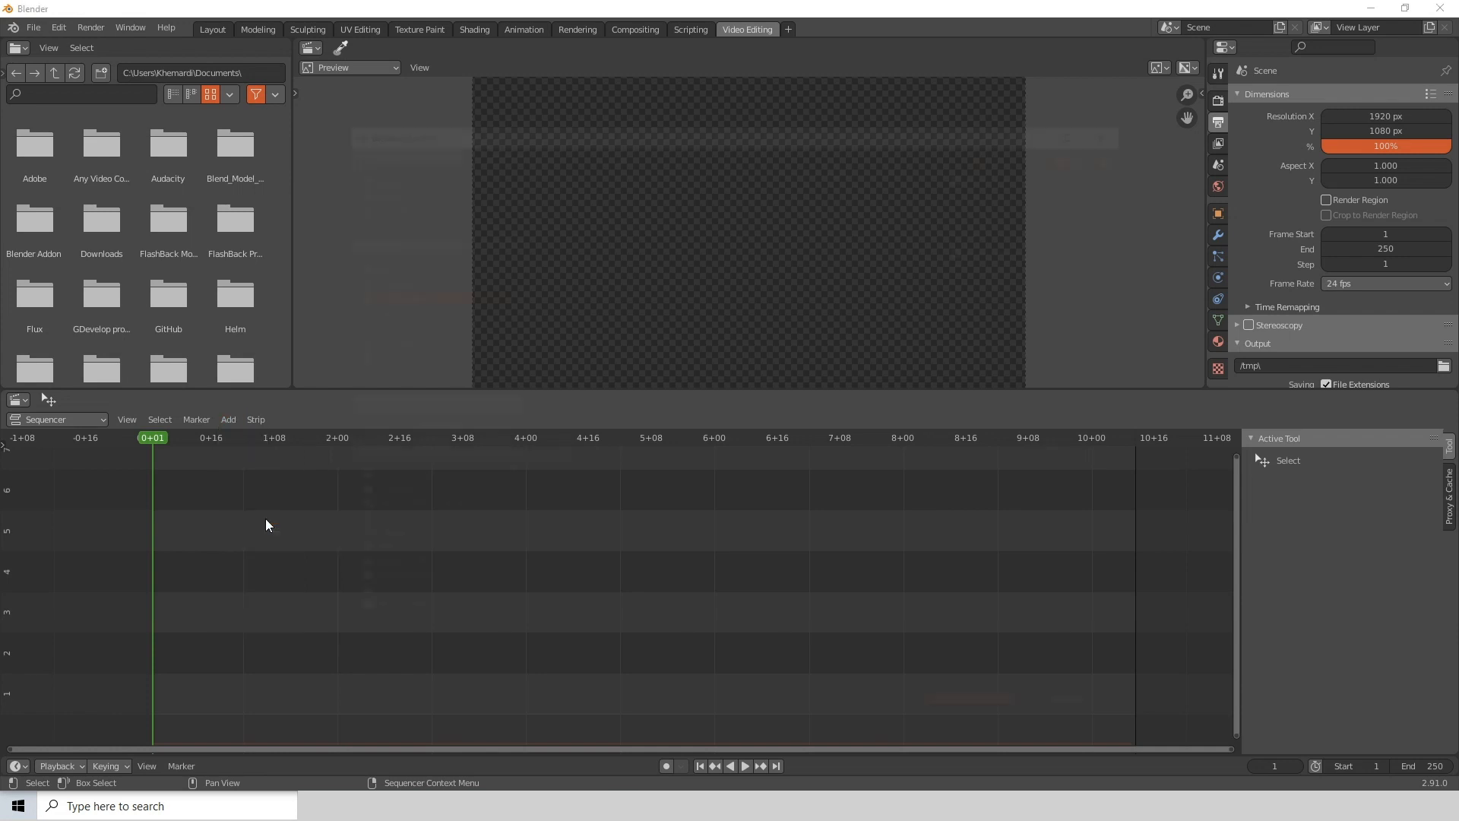
{"action": "left_click", "coordinate": [379, 279]}
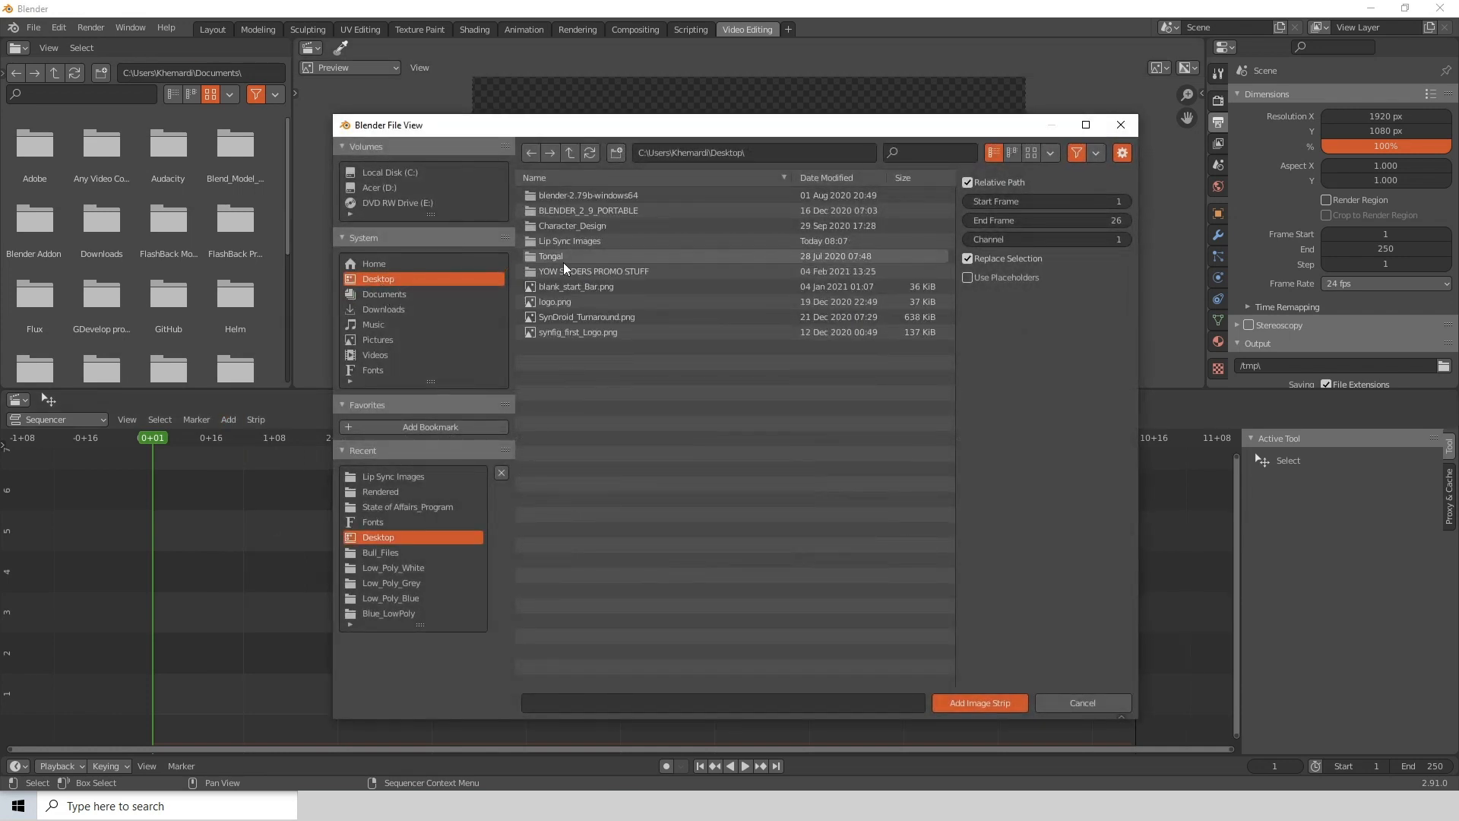
{"action": "double_click", "coordinate": [565, 240]}
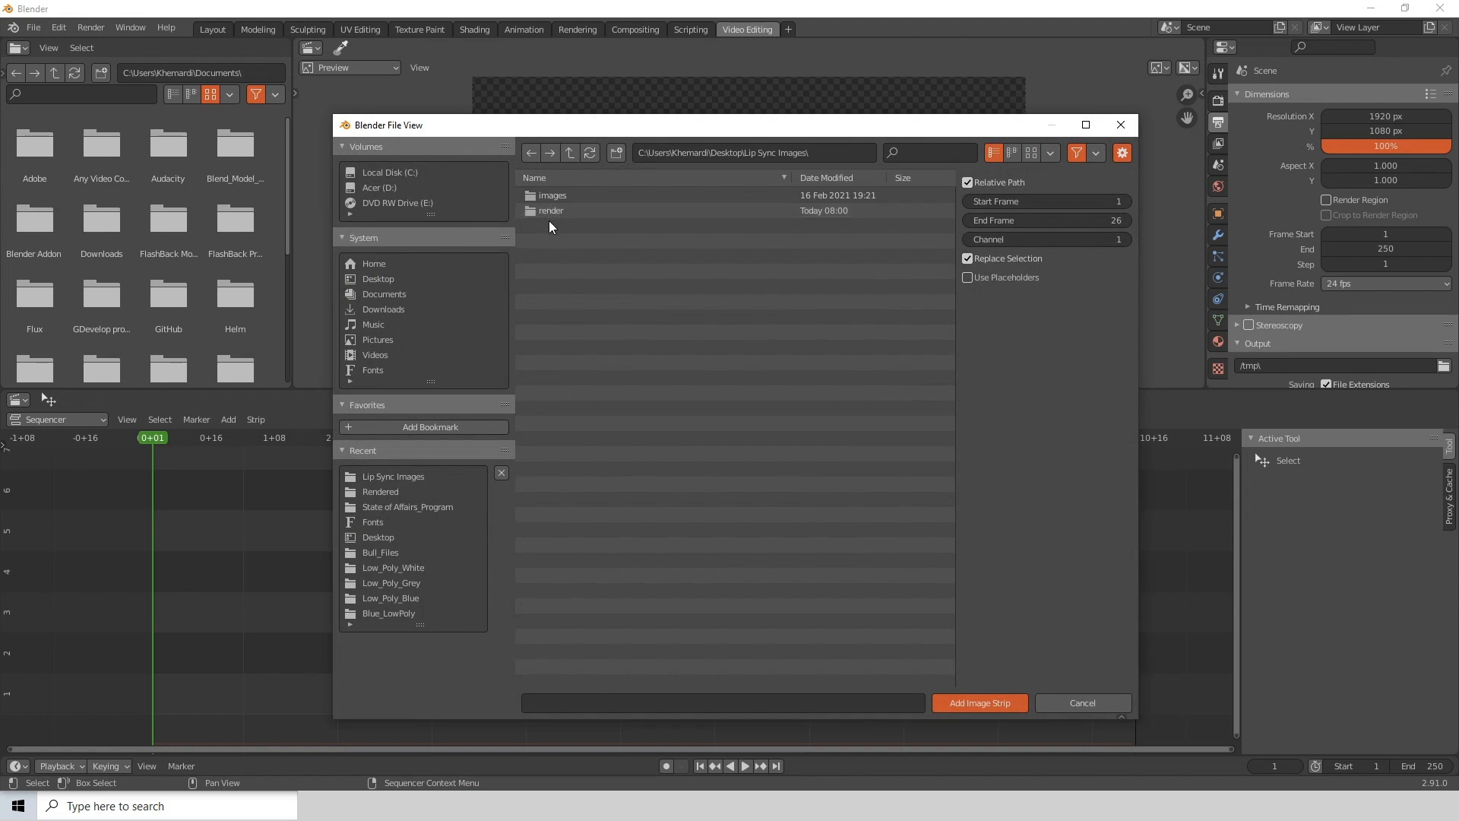
{"action": "double_click", "coordinate": [534, 211]}
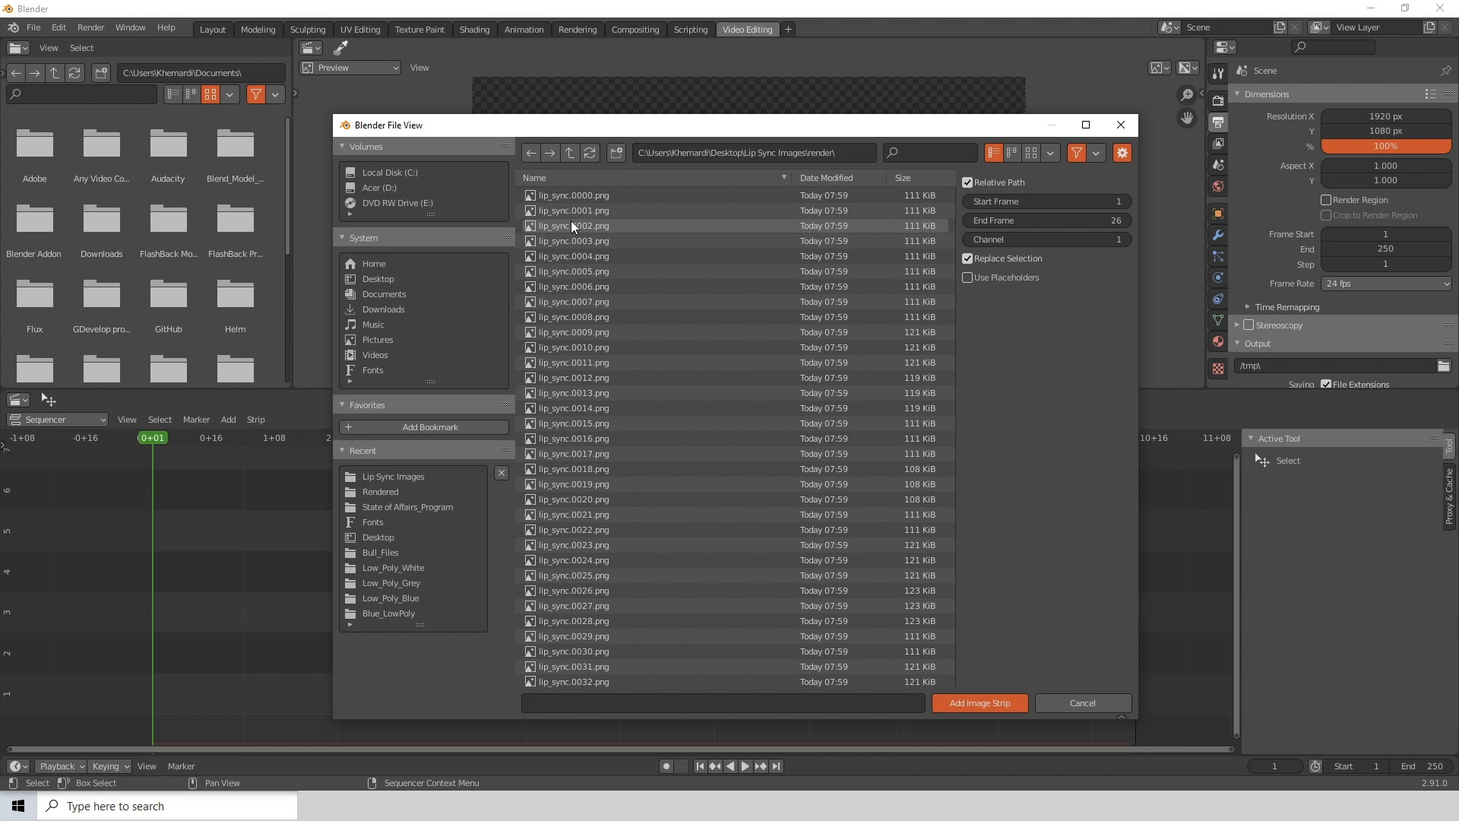
{"action": "key", "text": "a"}
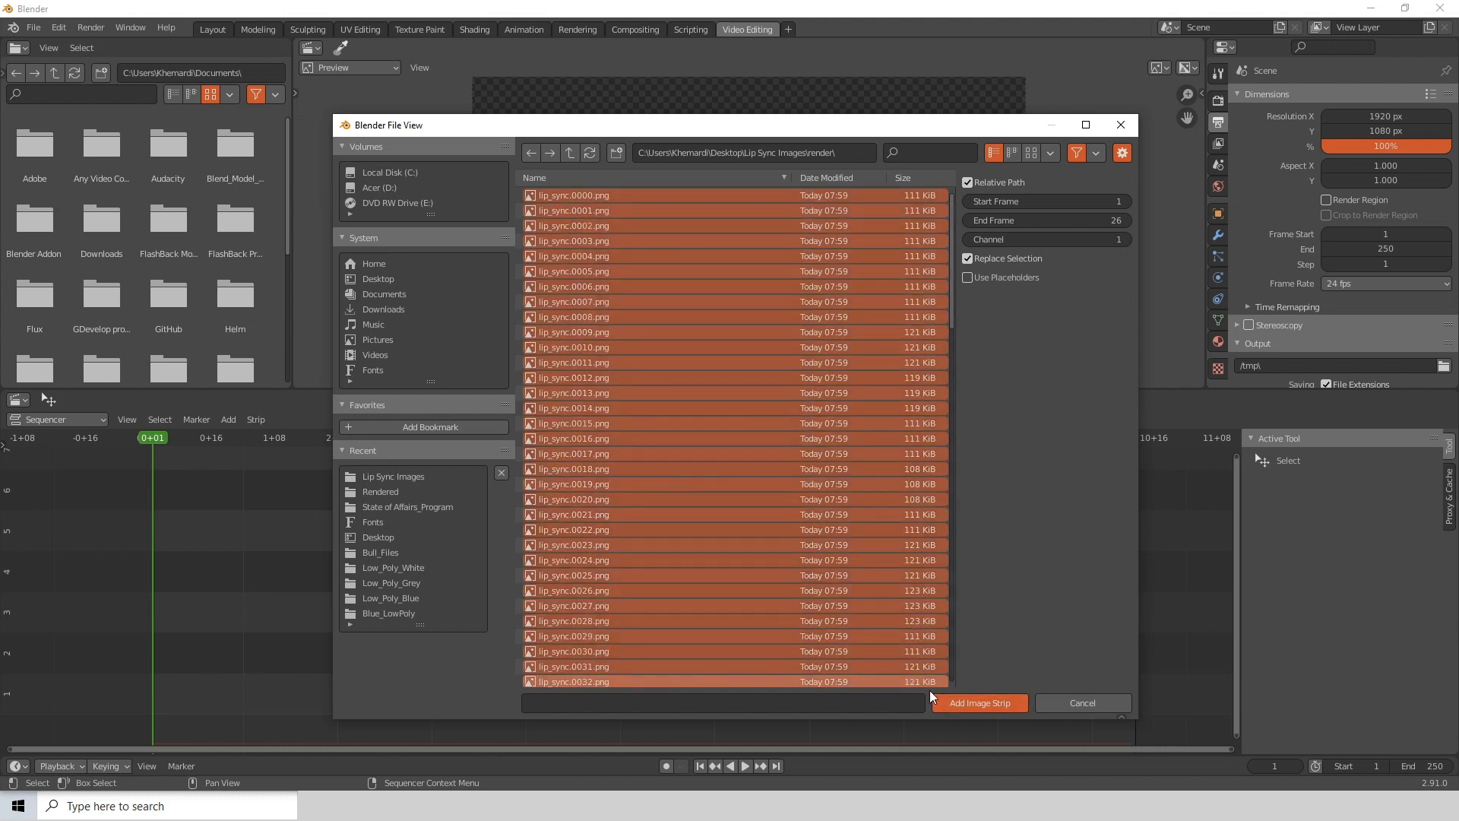
{"action": "left_click", "coordinate": [991, 704]}
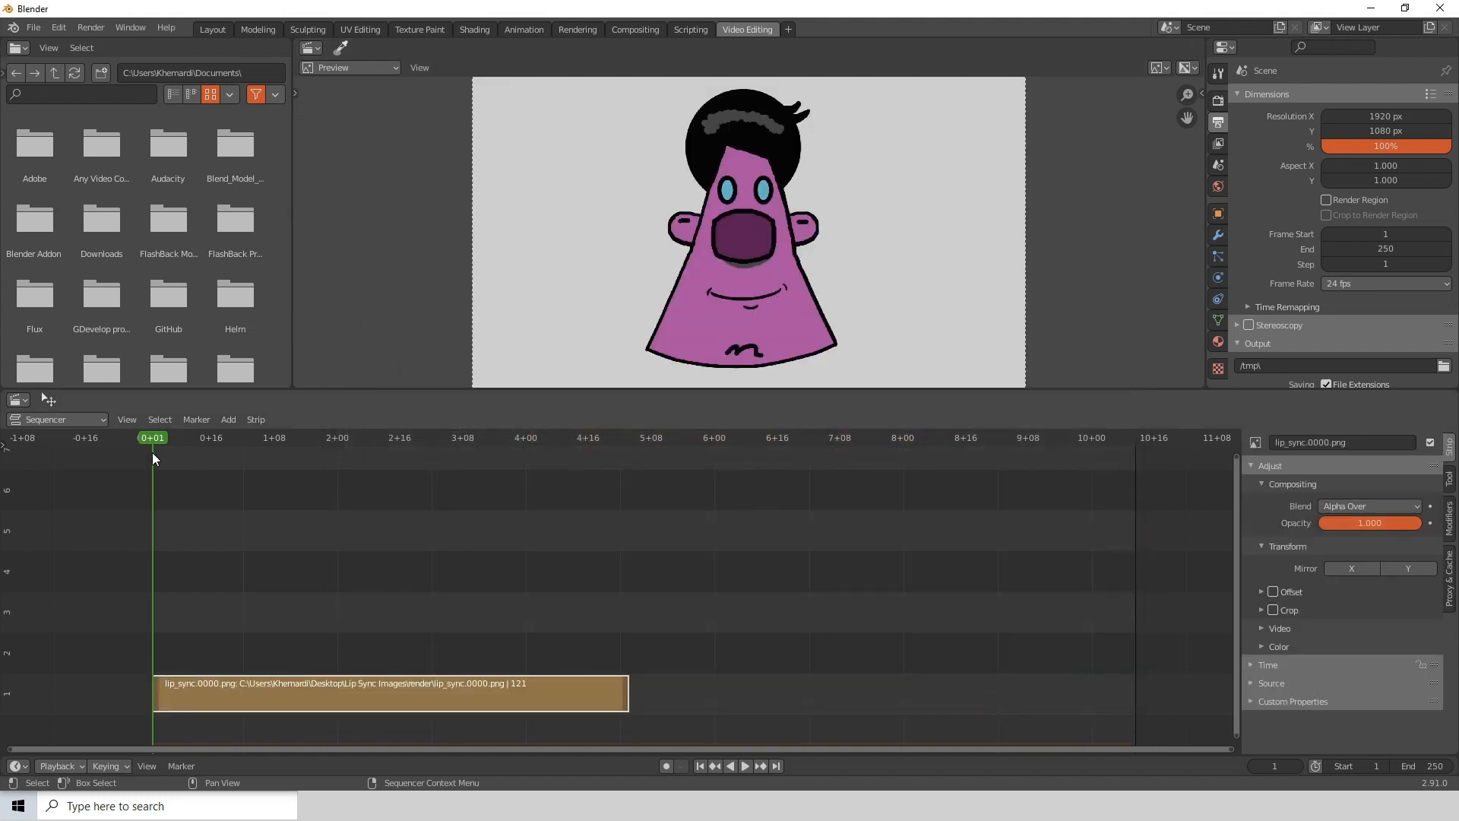
{"action": "left_click_drag", "start_coordinate": [151, 453], "coordinate": [249, 445]}
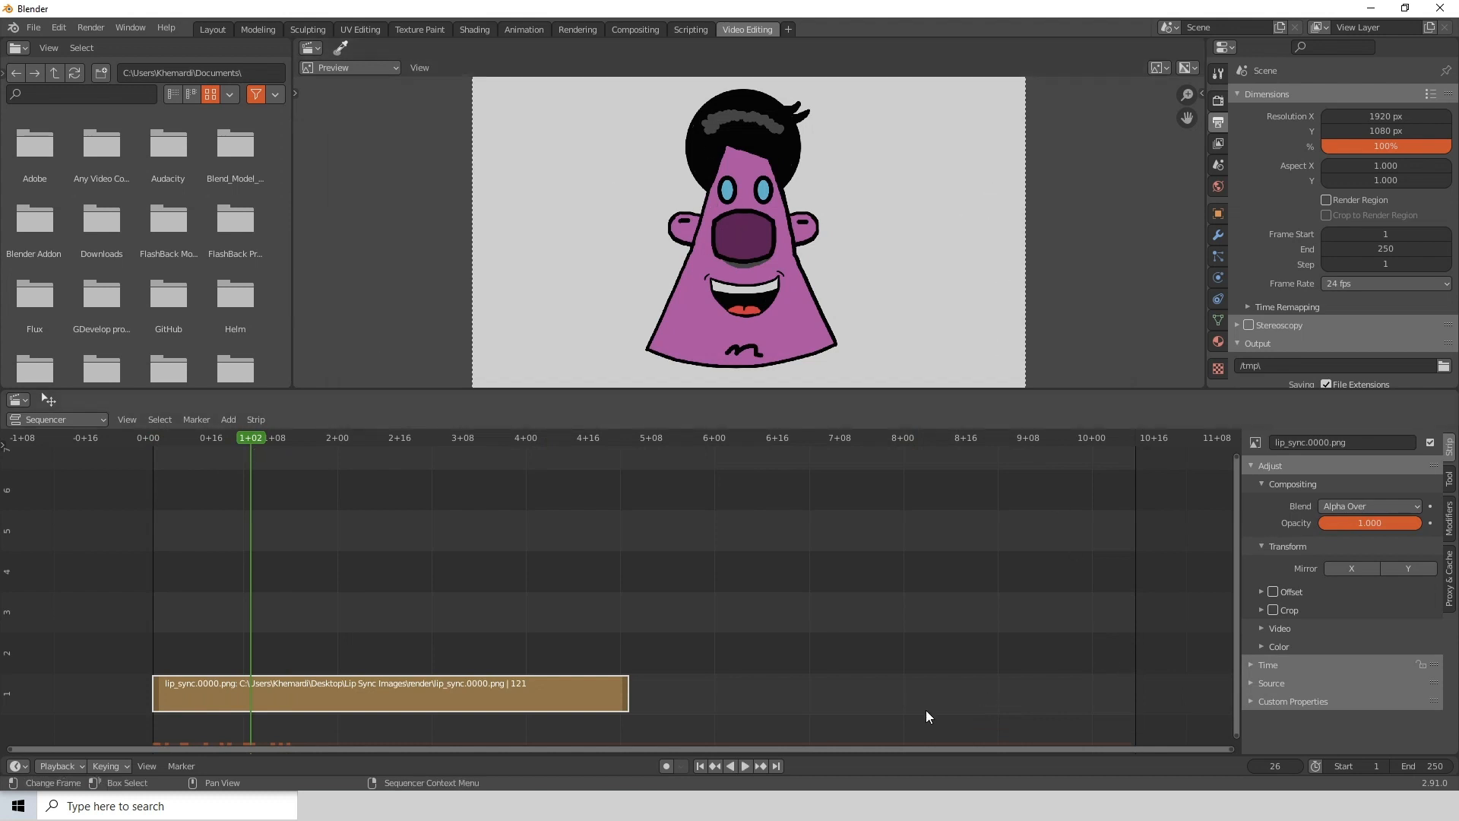
Switch to Synfig Studio and toggle the Background layer's visibility off and back on
{"action": "key", "text": "alt+Tab"}
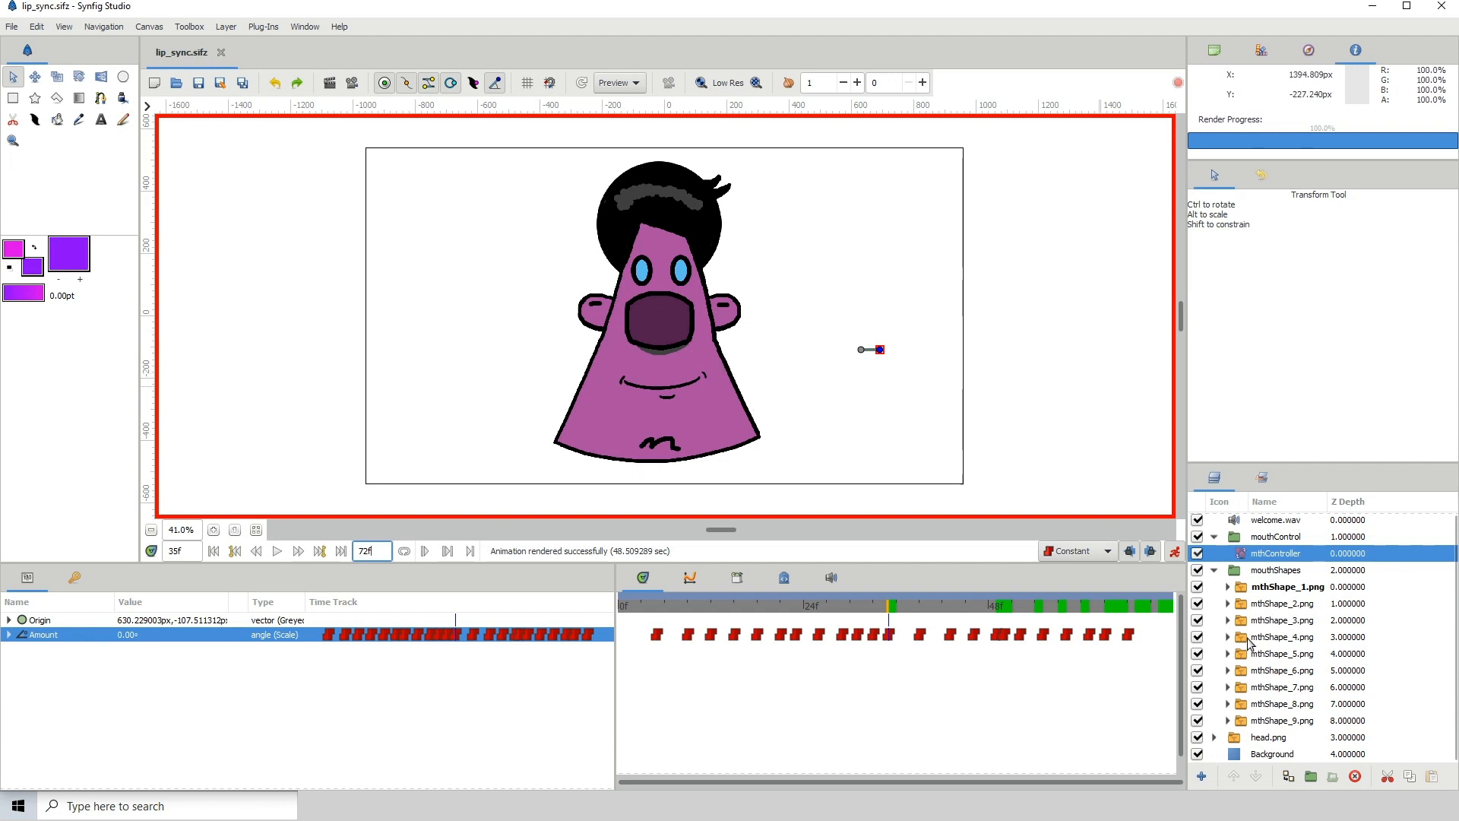
{"action": "left_click", "coordinate": [1196, 754]}
{"action": "left_click", "coordinate": [1197, 754]}
{"action": "left_click", "coordinate": [1197, 754]}
{"action": "left_click", "coordinate": [1197, 754]}
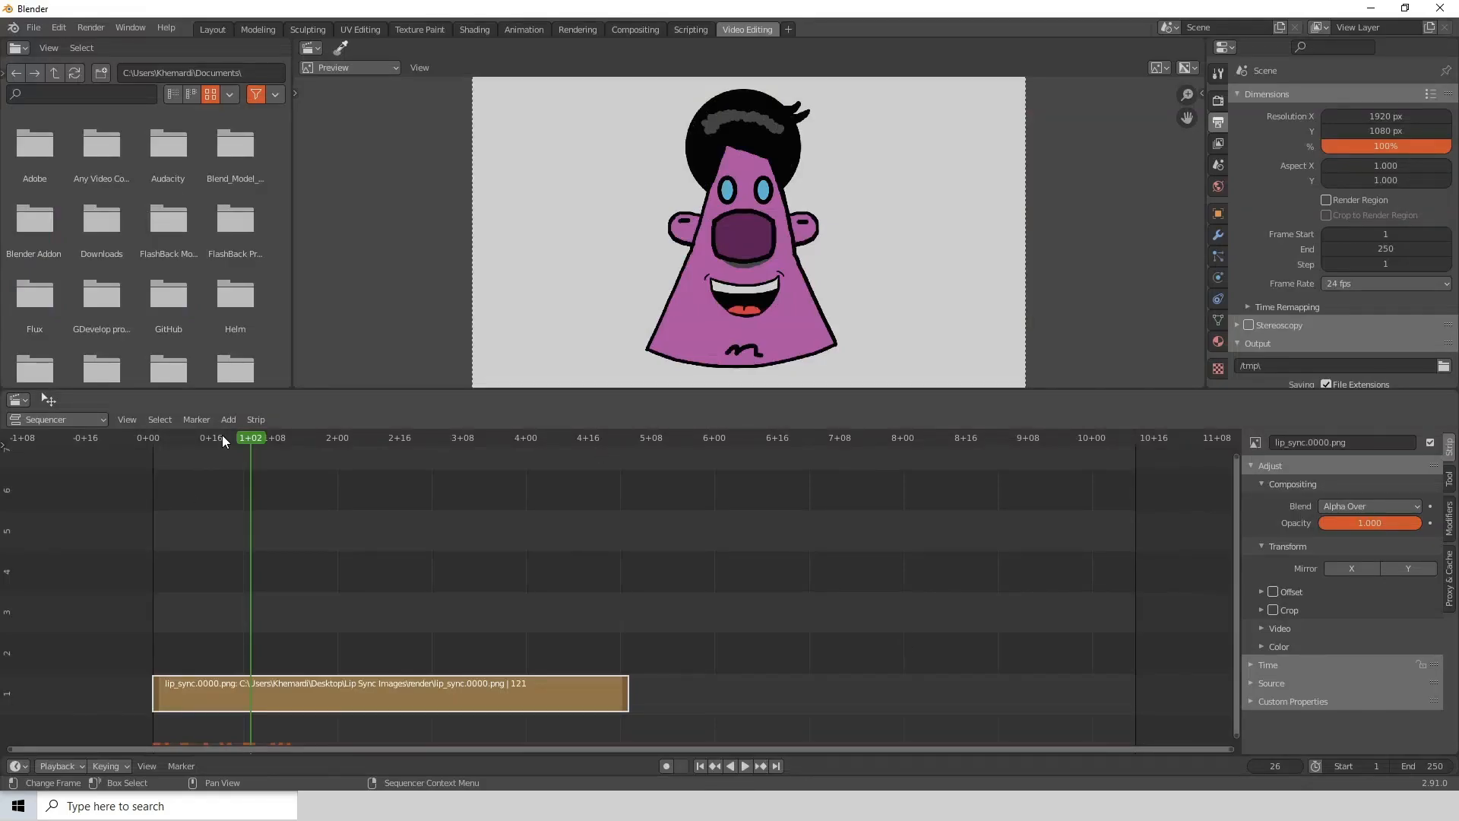
Switch back to Blender, preview the image strip across the timeline, and return the playhead to frame 1
{"action": "left_click_drag", "start_coordinate": [222, 435], "coordinate": [525, 438]}
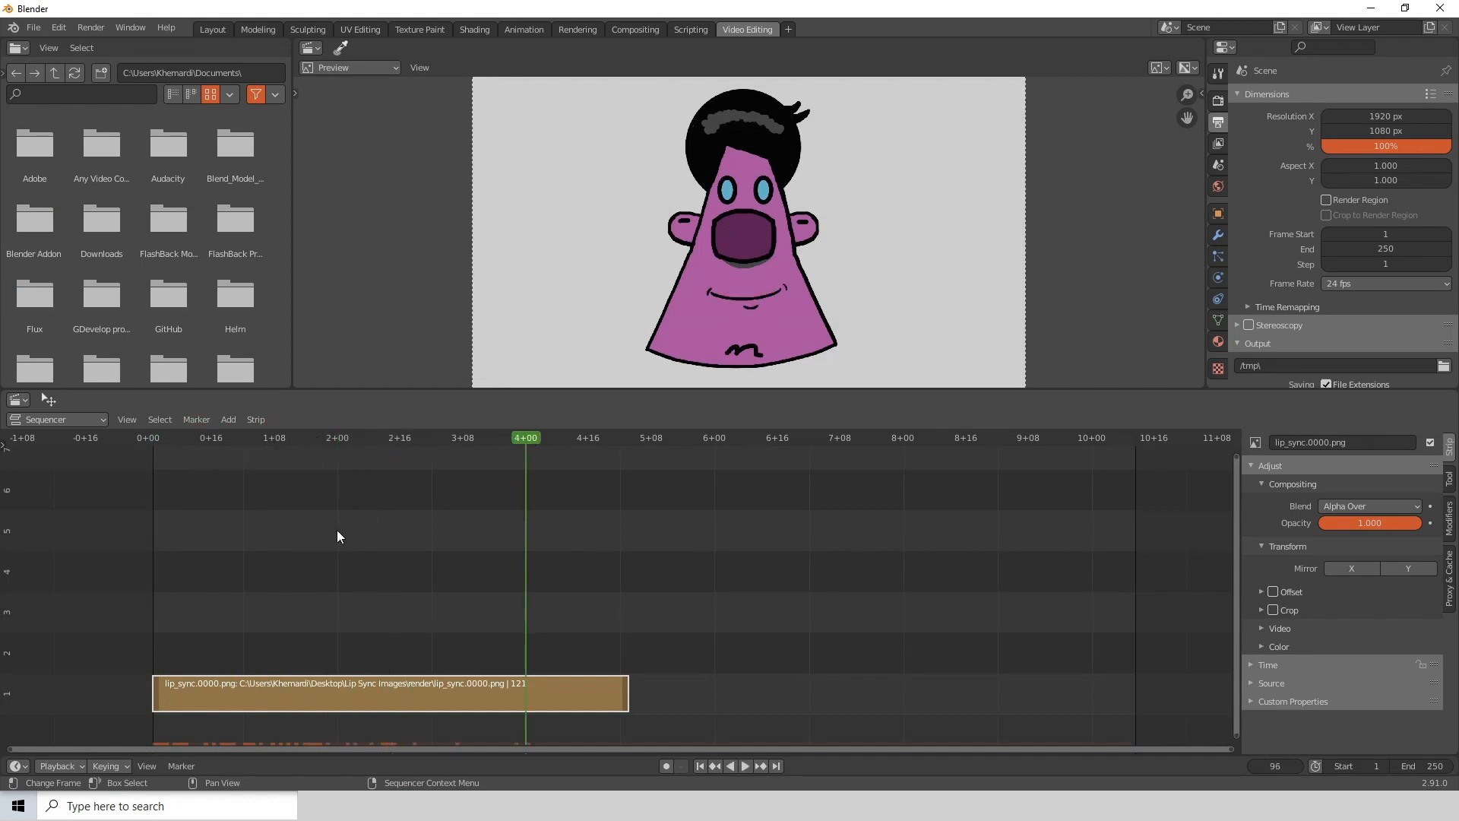
{"action": "left_click_drag", "start_coordinate": [336, 530], "coordinate": [414, 526]}
{"action": "left_click_drag", "start_coordinate": [490, 436], "coordinate": [117, 444]}
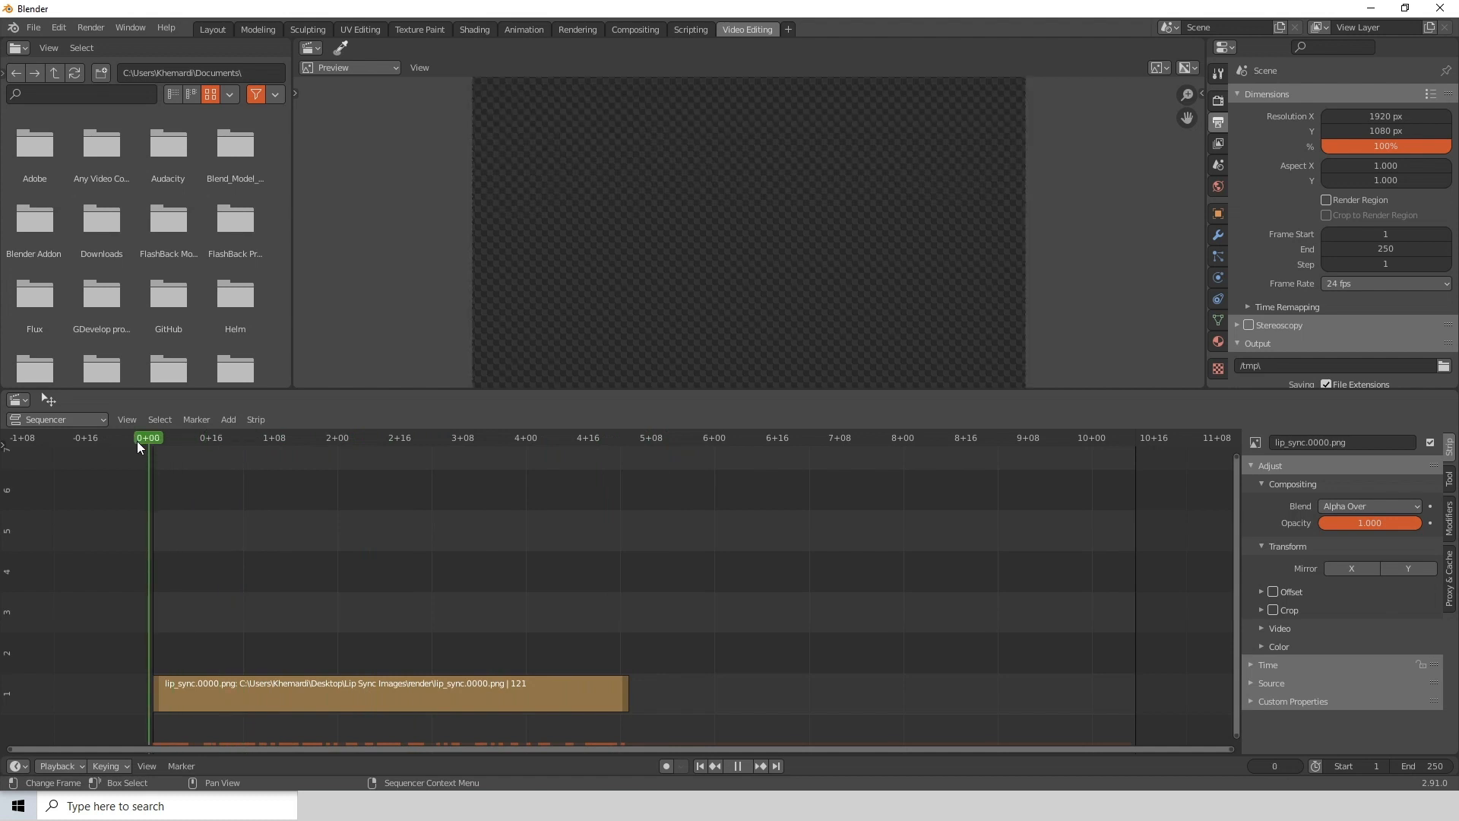
{"action": "left_click_drag", "start_coordinate": [143, 442], "coordinate": [152, 441]}
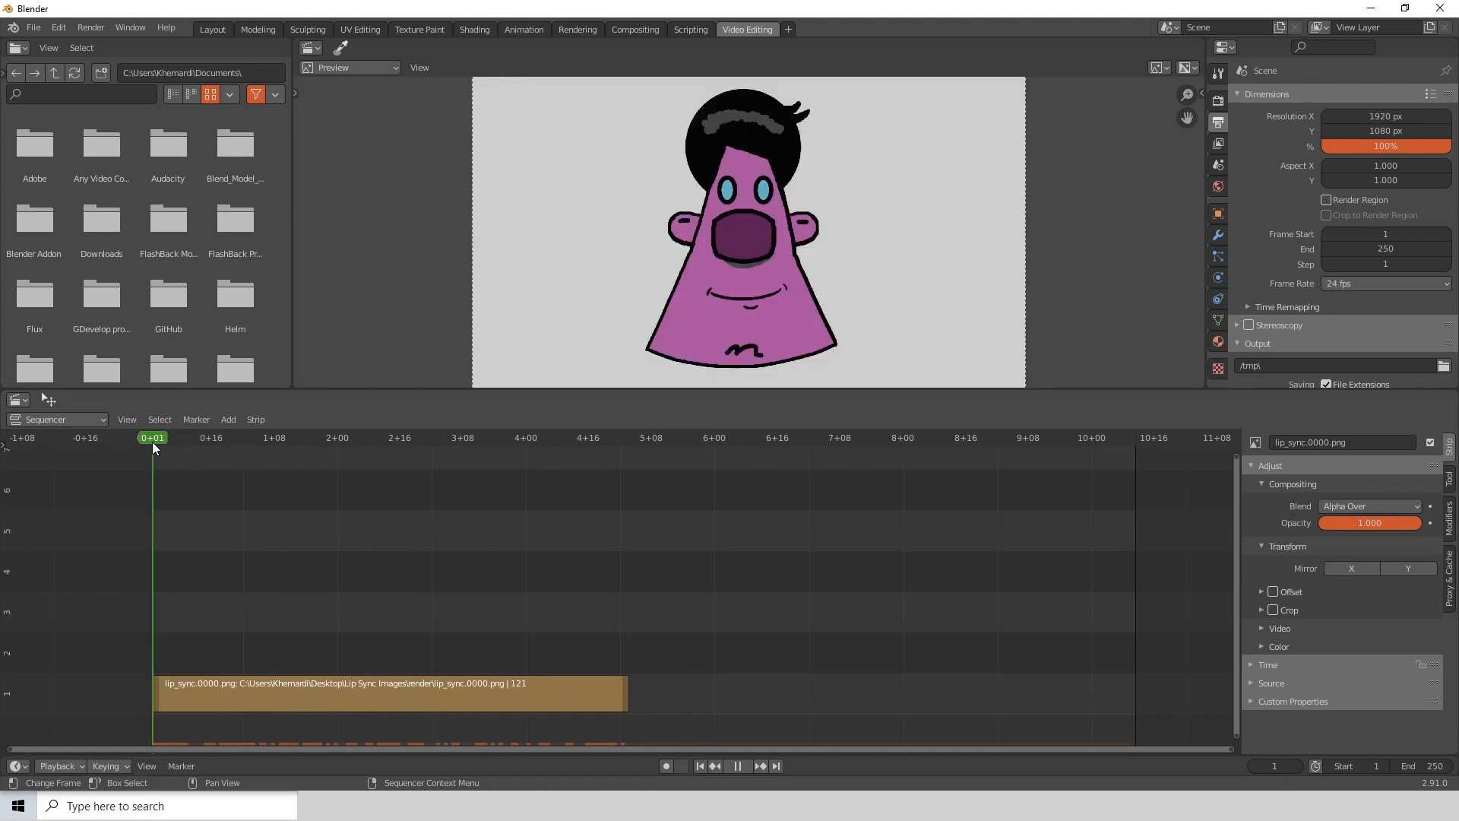
Add welcome.wav from the desktop's Lip Sync Images folder as a sound strip starting at frame 1
{"action": "scroll", "coordinate": [169, 668], "scroll_direction": "up", "scroll_amount": 6}
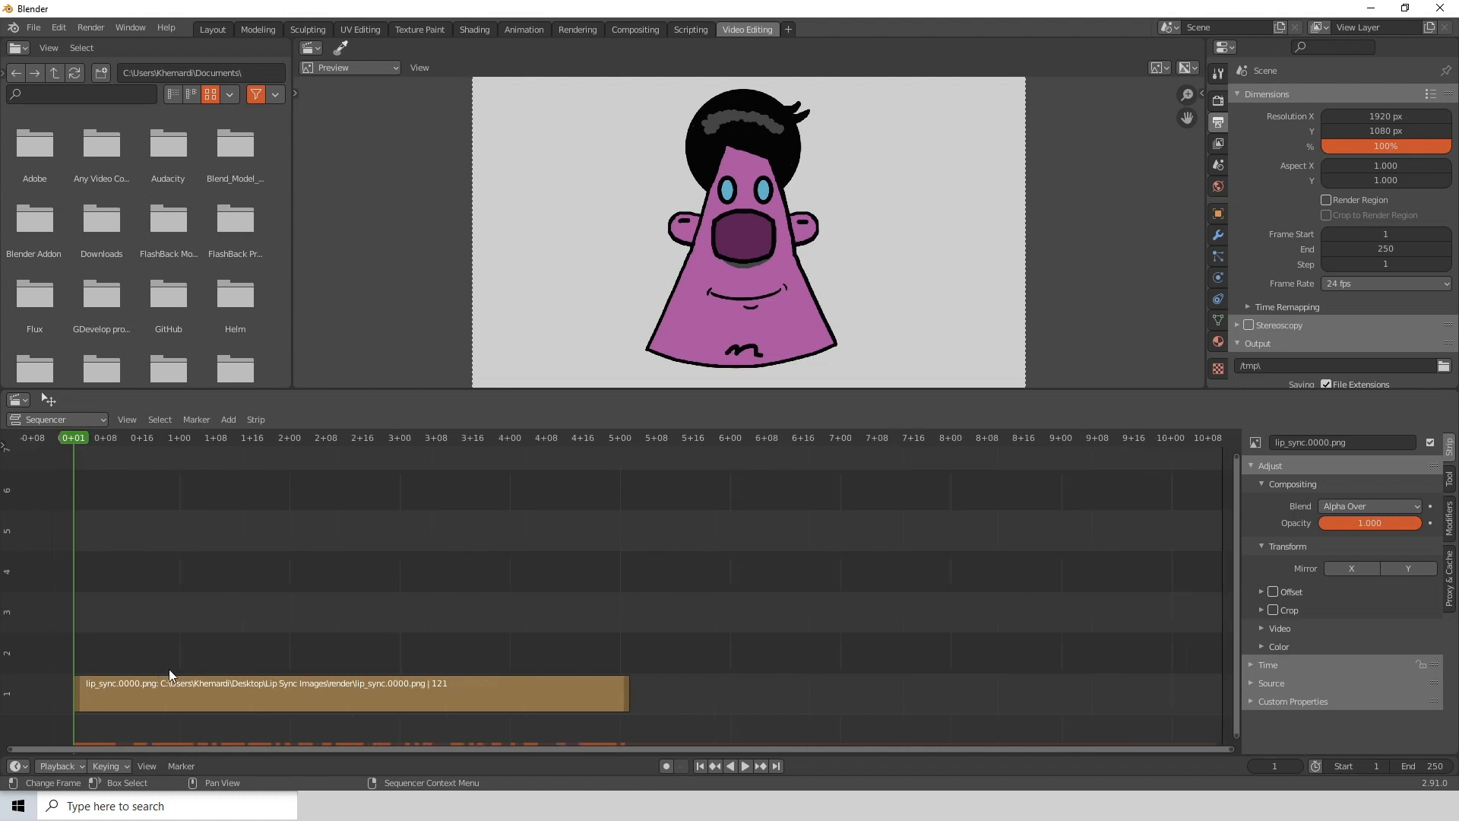
{"action": "left_click_drag", "start_coordinate": [74, 640], "coordinate": [376, 627]}
{"action": "scroll", "coordinate": [376, 627], "scroll_direction": "up", "scroll_amount": 1}
{"action": "scroll", "coordinate": [377, 628], "scroll_direction": "up", "scroll_amount": 14}
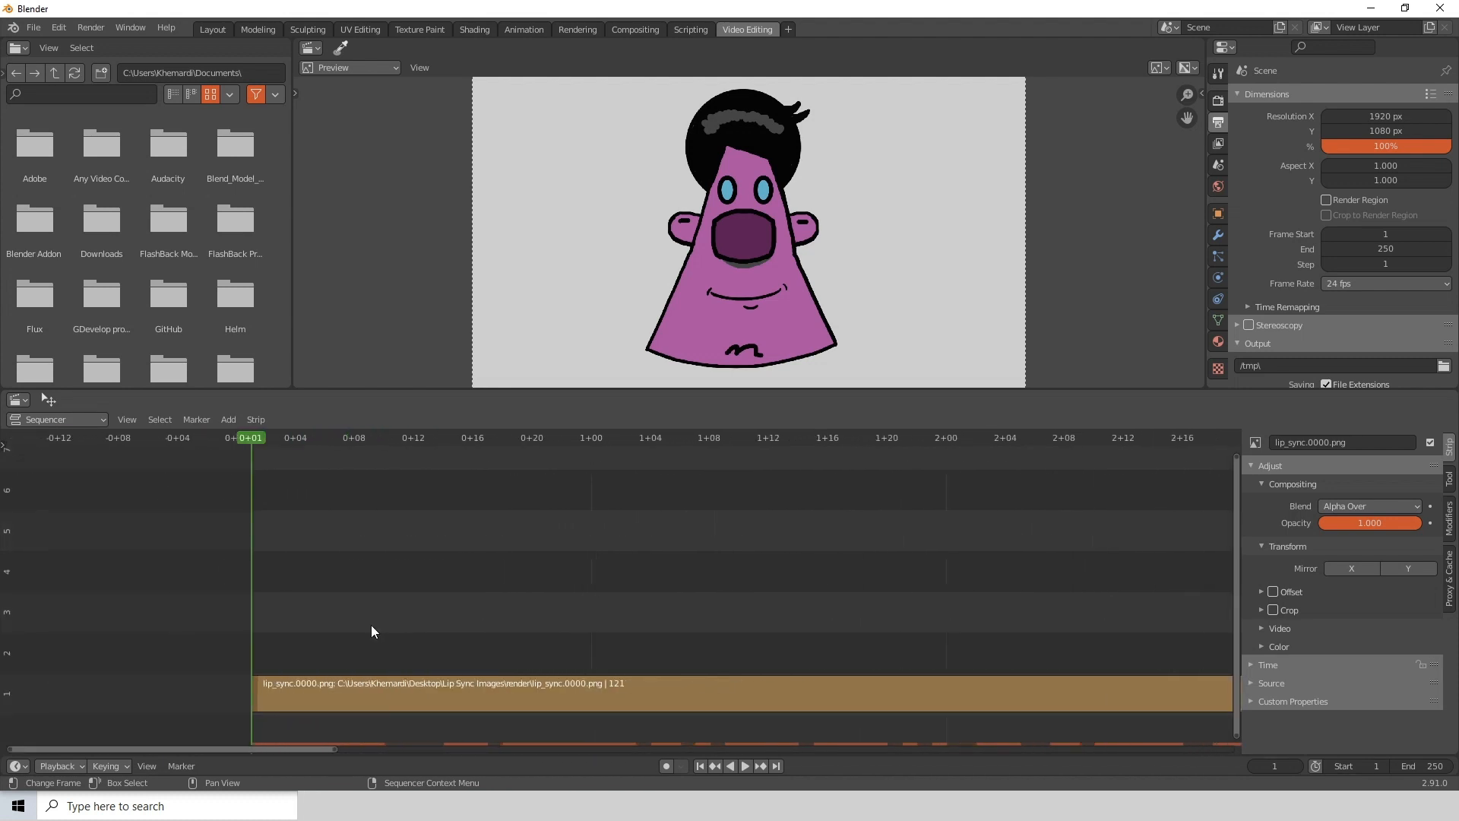
{"action": "left_click_drag", "start_coordinate": [120, 622], "coordinate": [352, 596]}
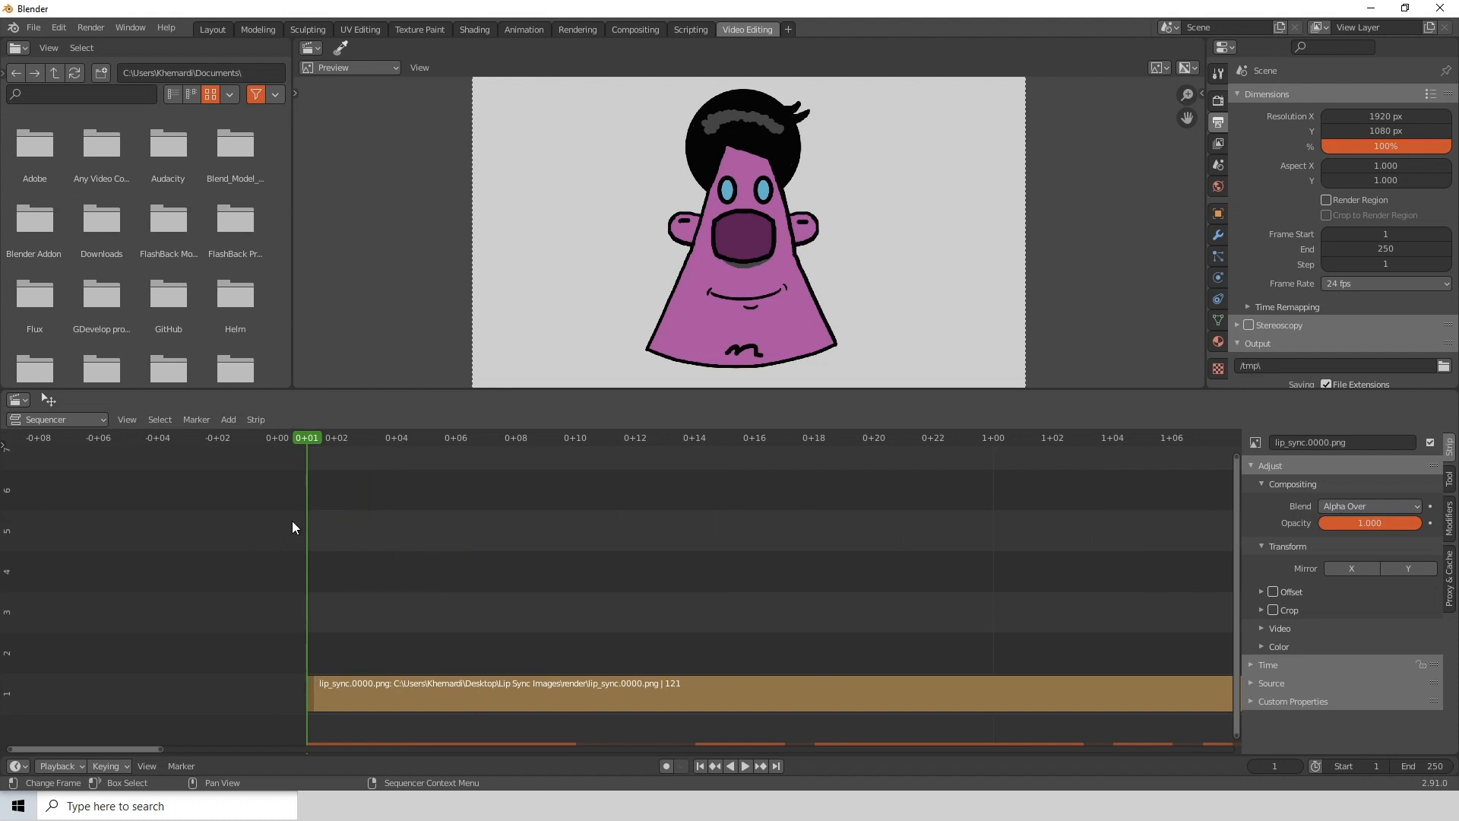
{"action": "left_click", "coordinate": [228, 420]}
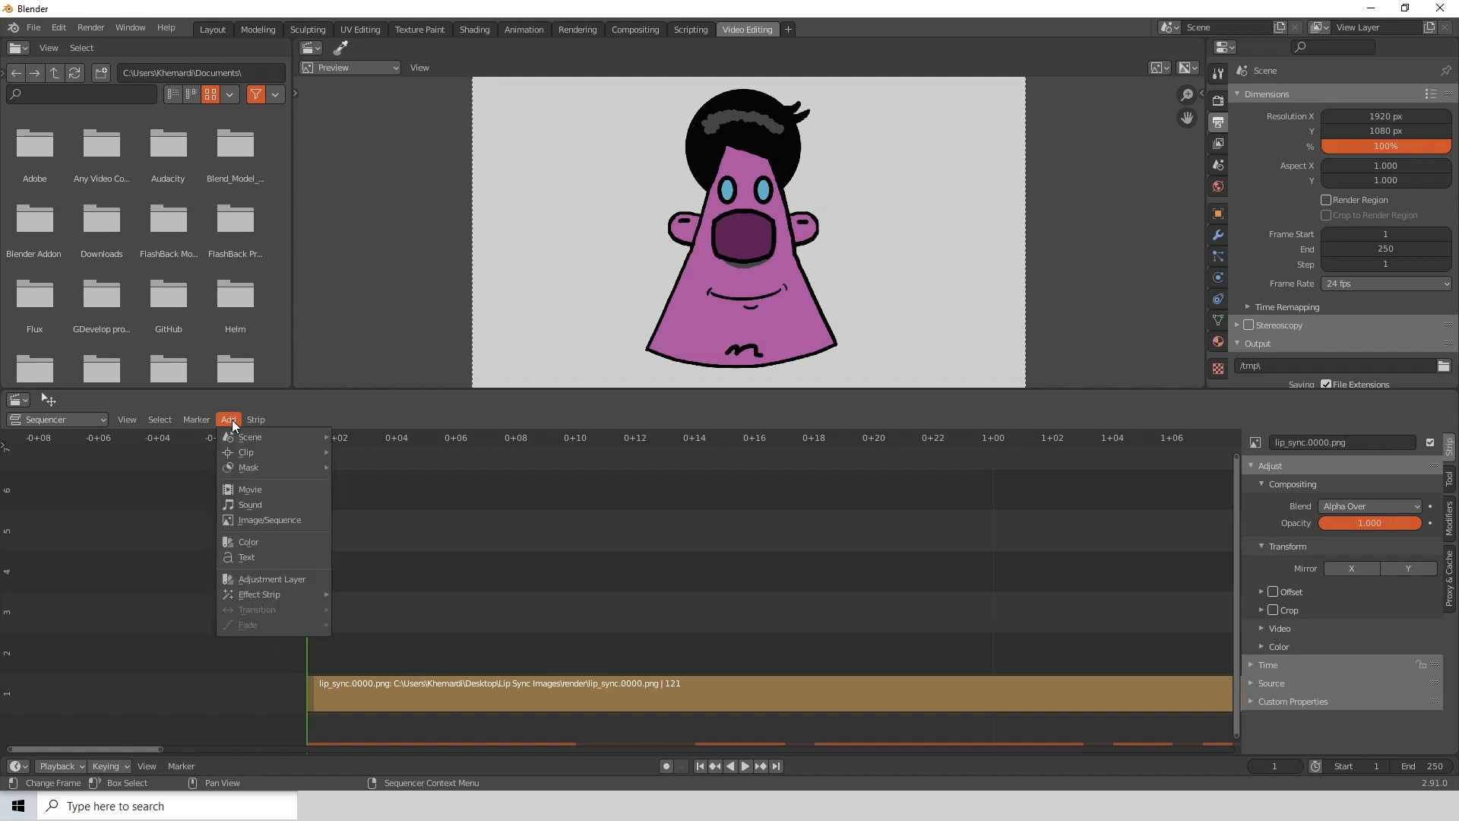
{"action": "left_click", "coordinate": [254, 508]}
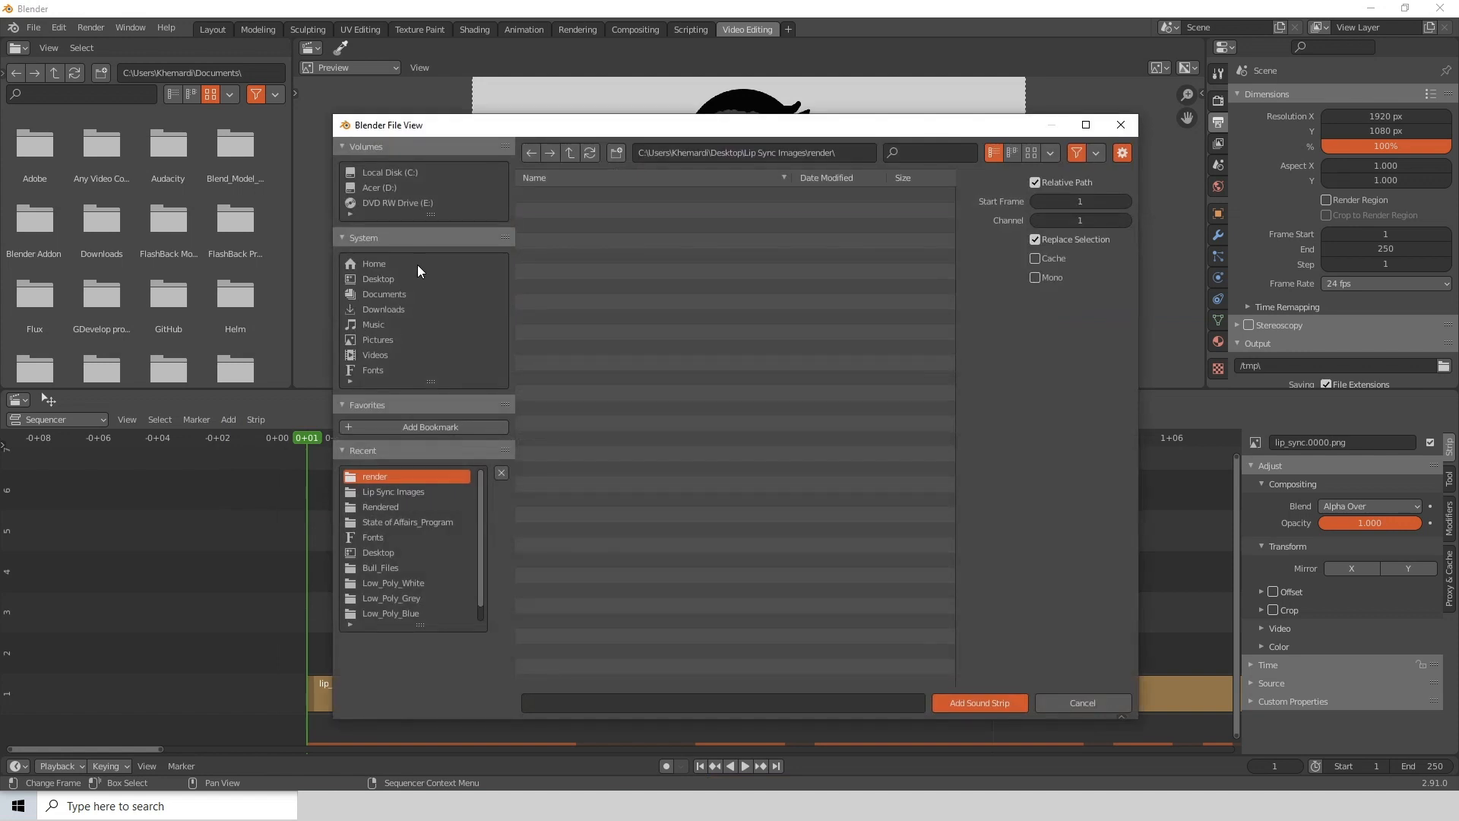
{"action": "left_click", "coordinate": [380, 279]}
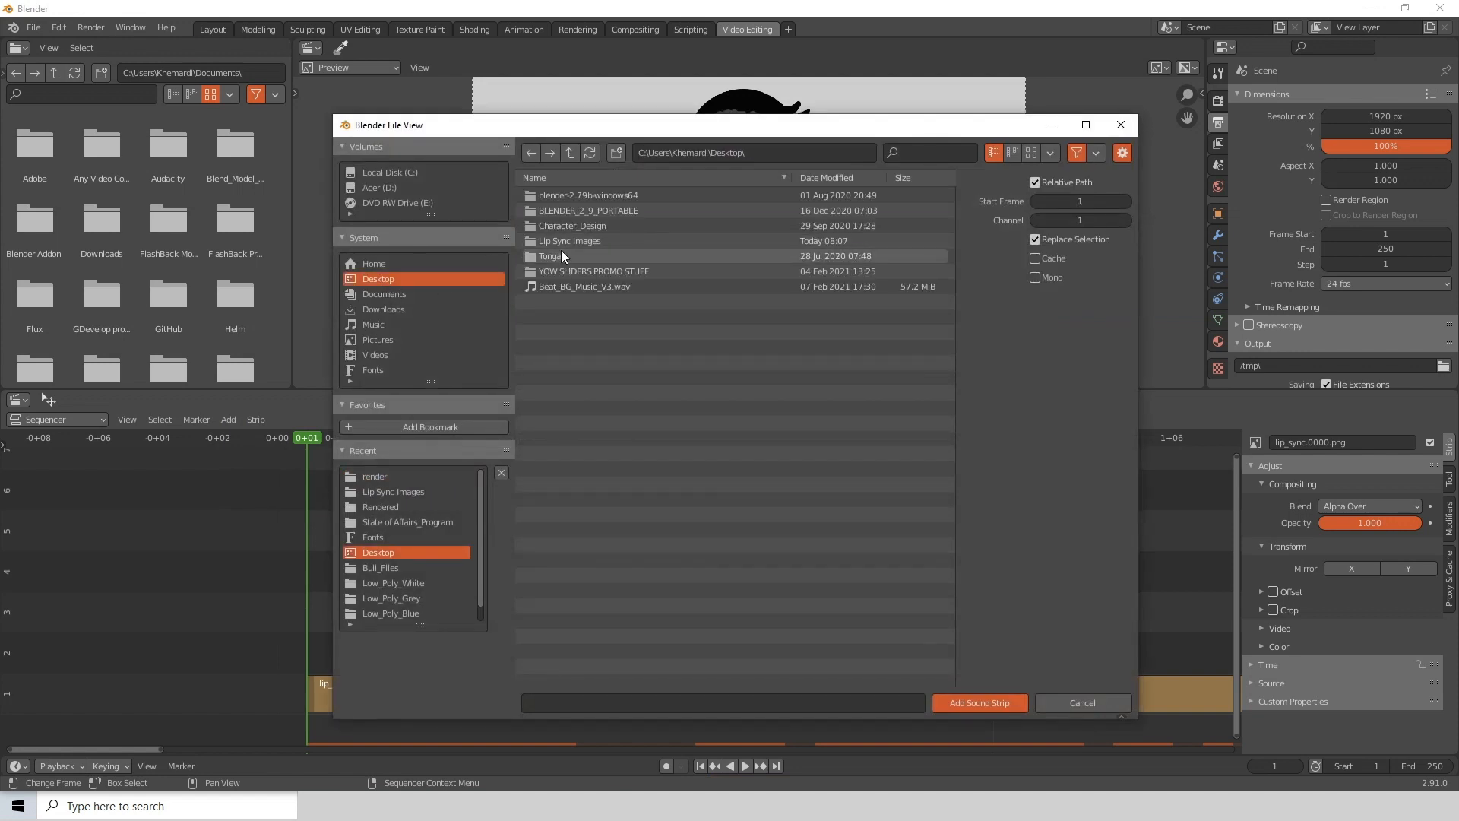
{"action": "double_click", "coordinate": [559, 241]}
{"action": "left_click", "coordinate": [556, 225]}
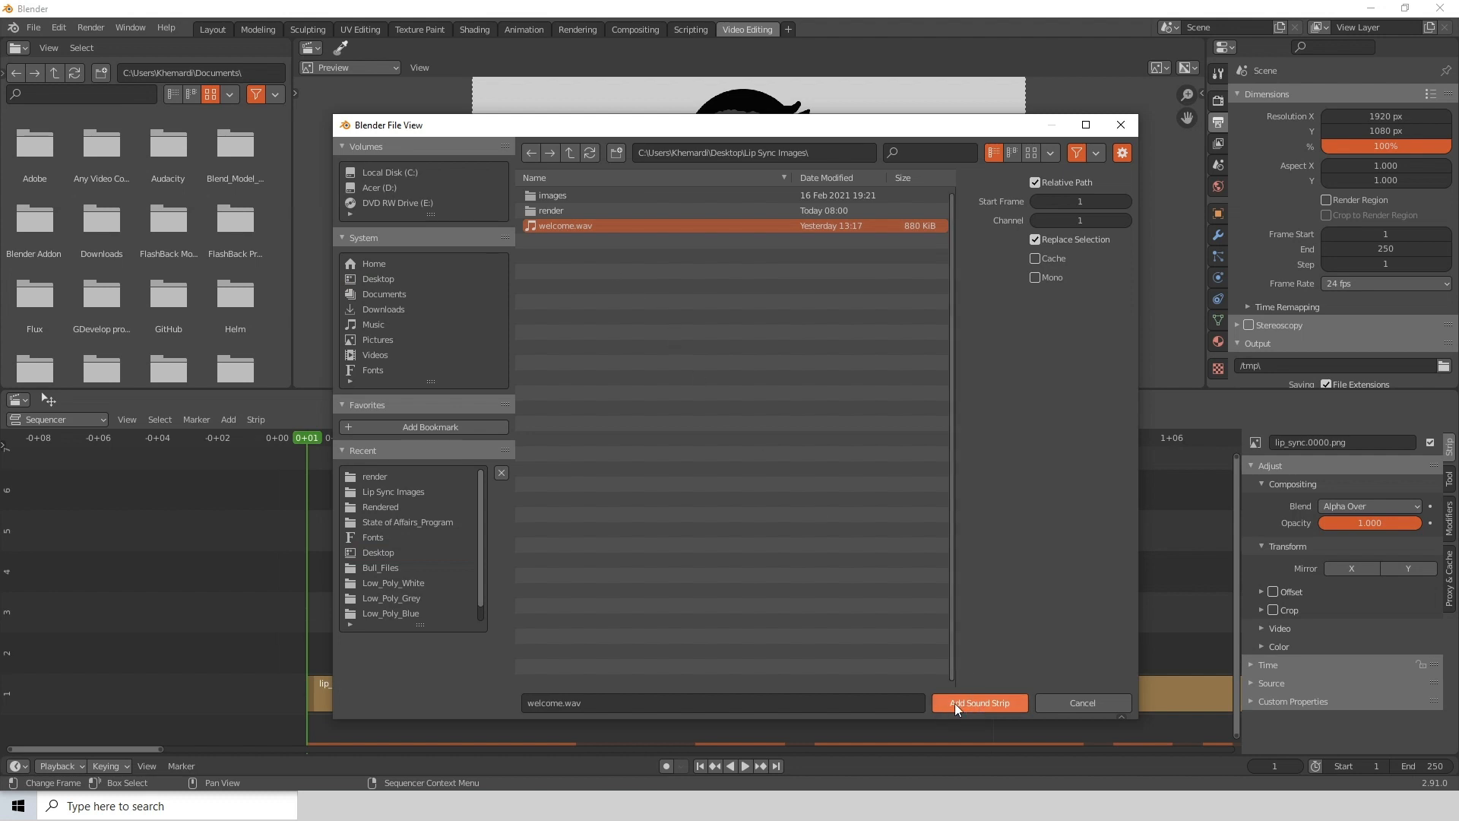
{"action": "left_click", "coordinate": [988, 700]}
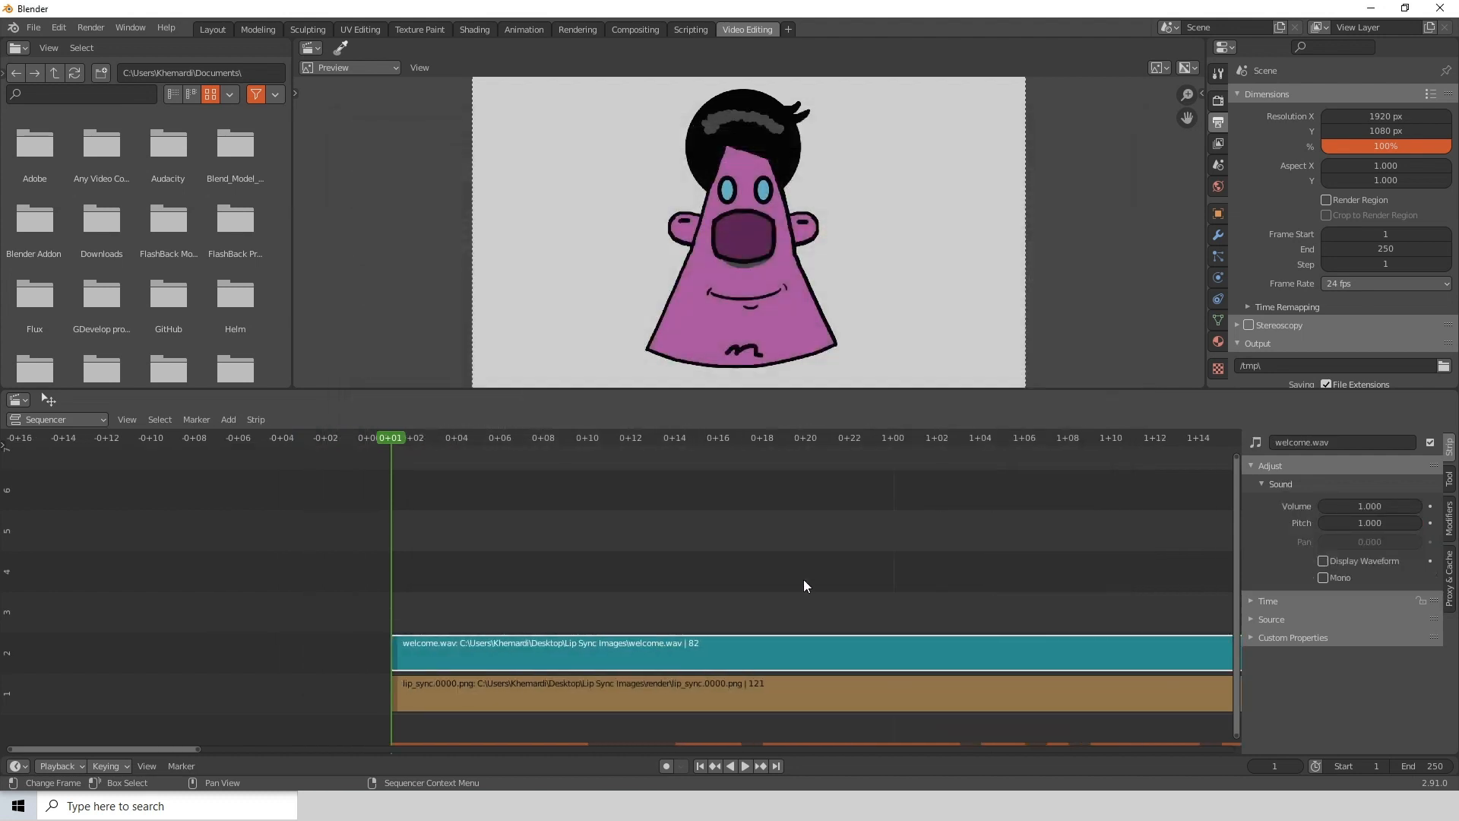
Play the lip-sync sequence with its sound from frame 1, then stop the playback
{"action": "scroll", "coordinate": [804, 579], "scroll_direction": "down", "scroll_amount": 8}
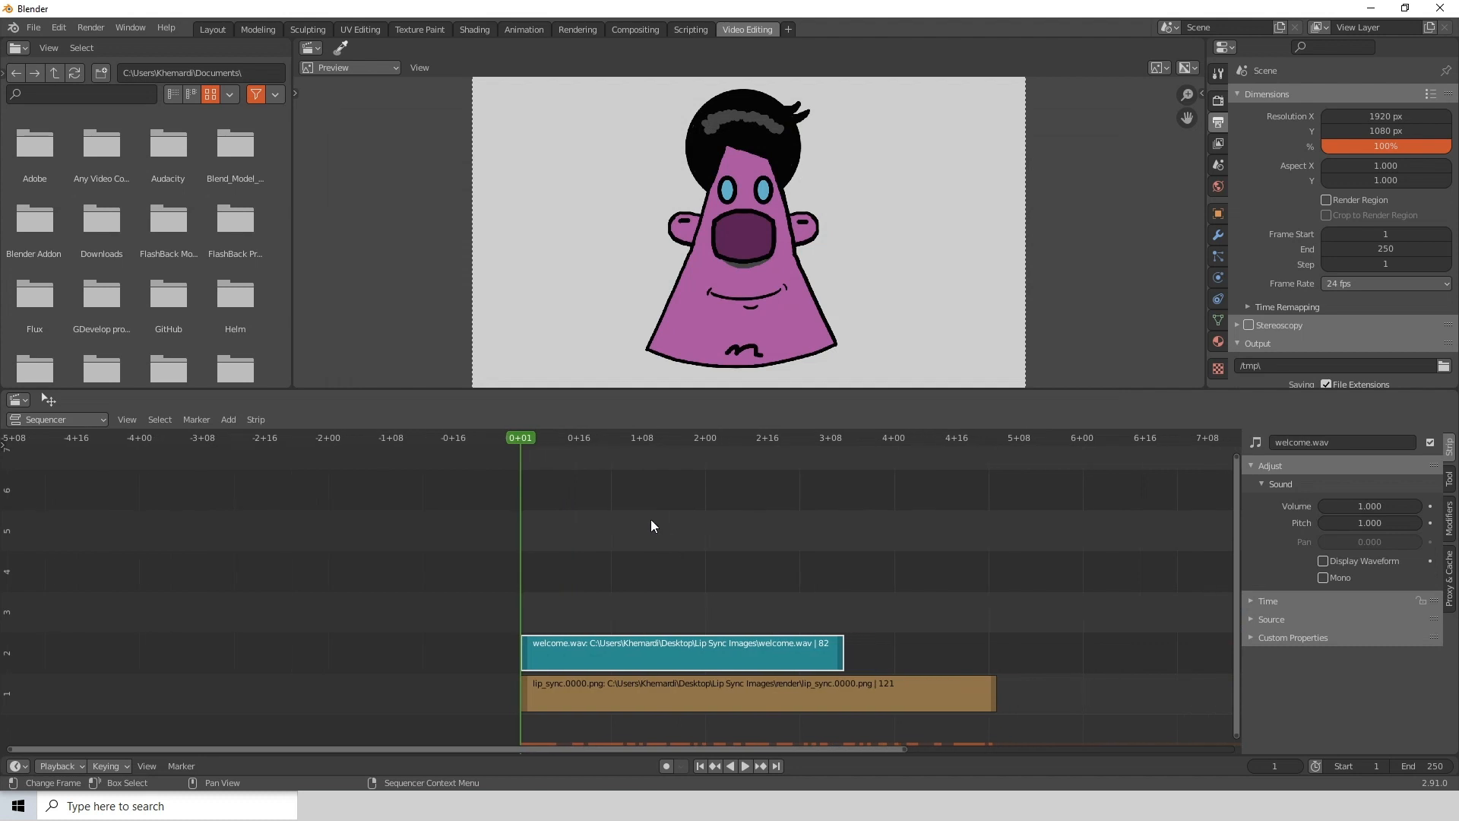
{"action": "key", "text": "space"}
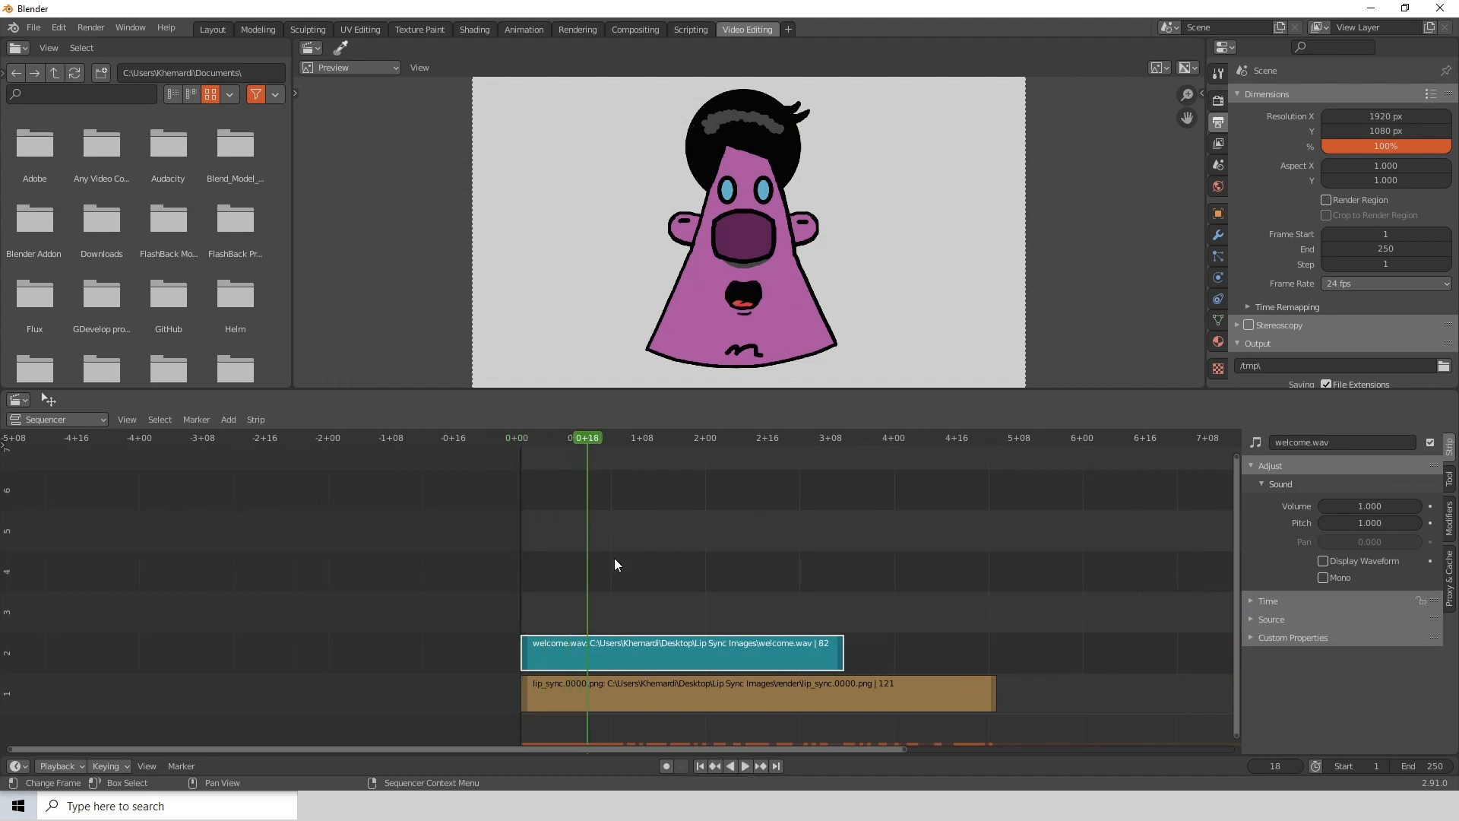
{"action": "left_click_drag", "start_coordinate": [572, 437], "coordinate": [519, 440]}
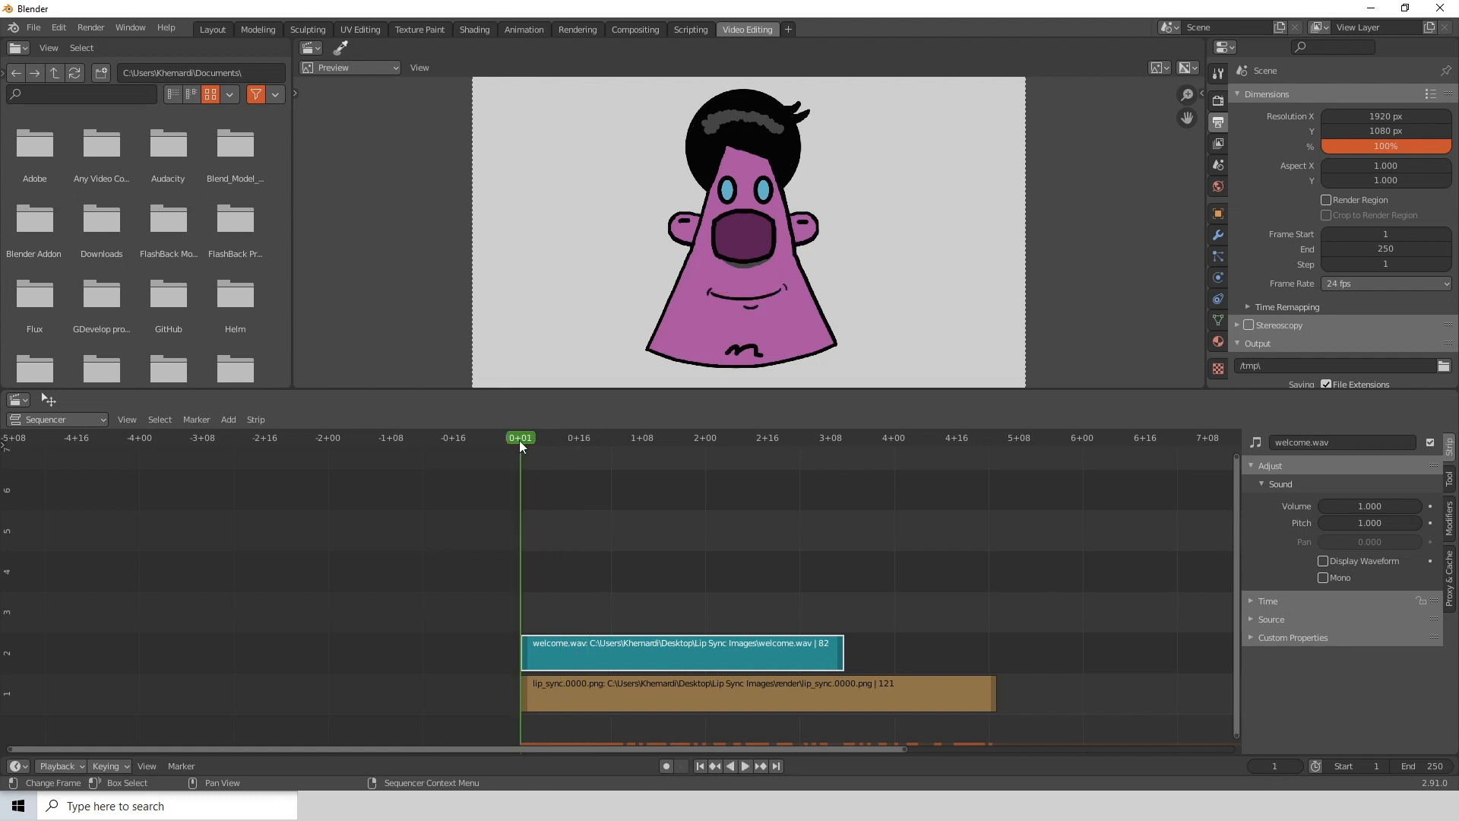
{"action": "key", "text": "space"}
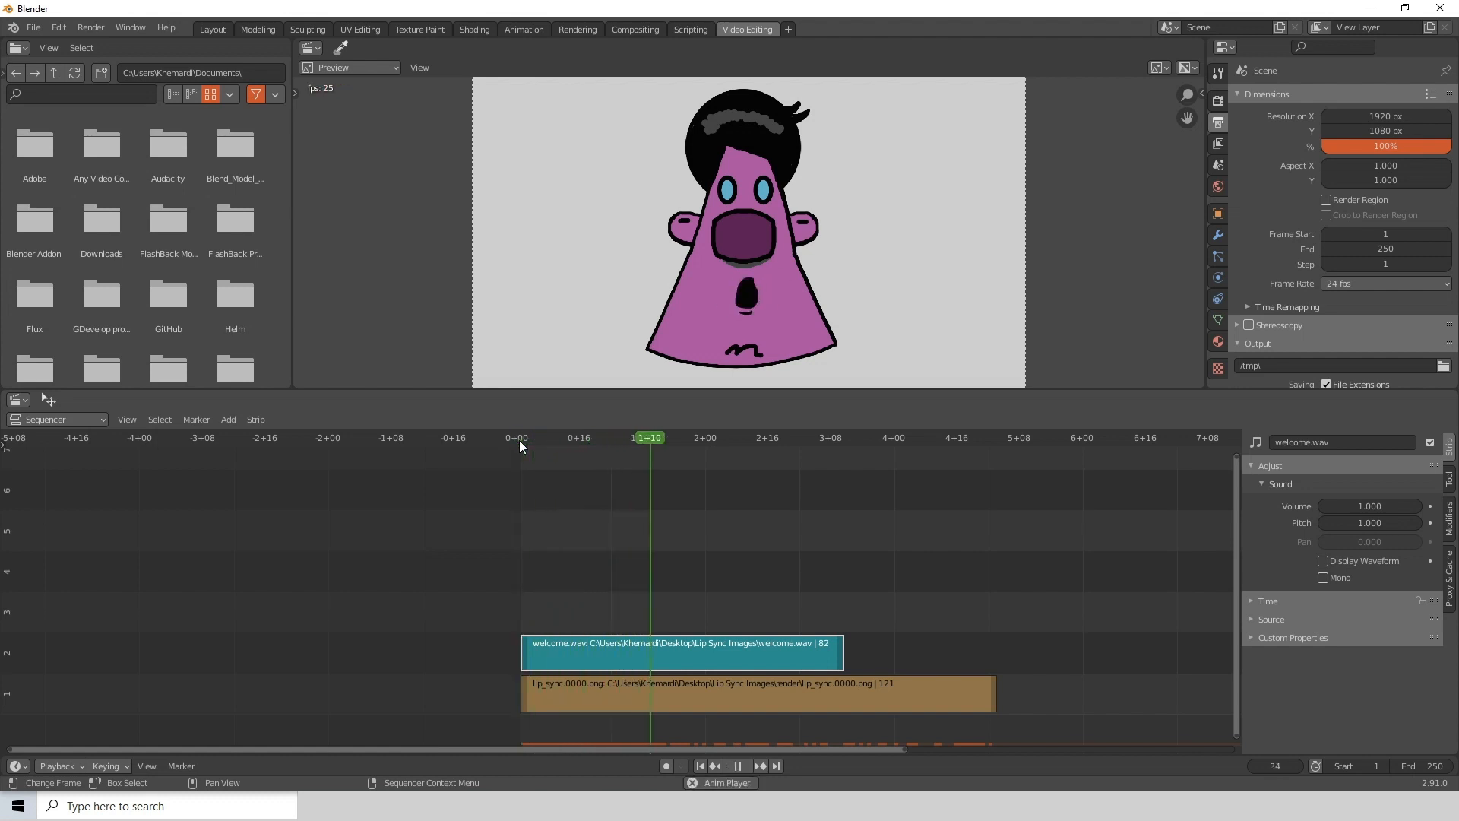
{"action": "key", "text": "space"}
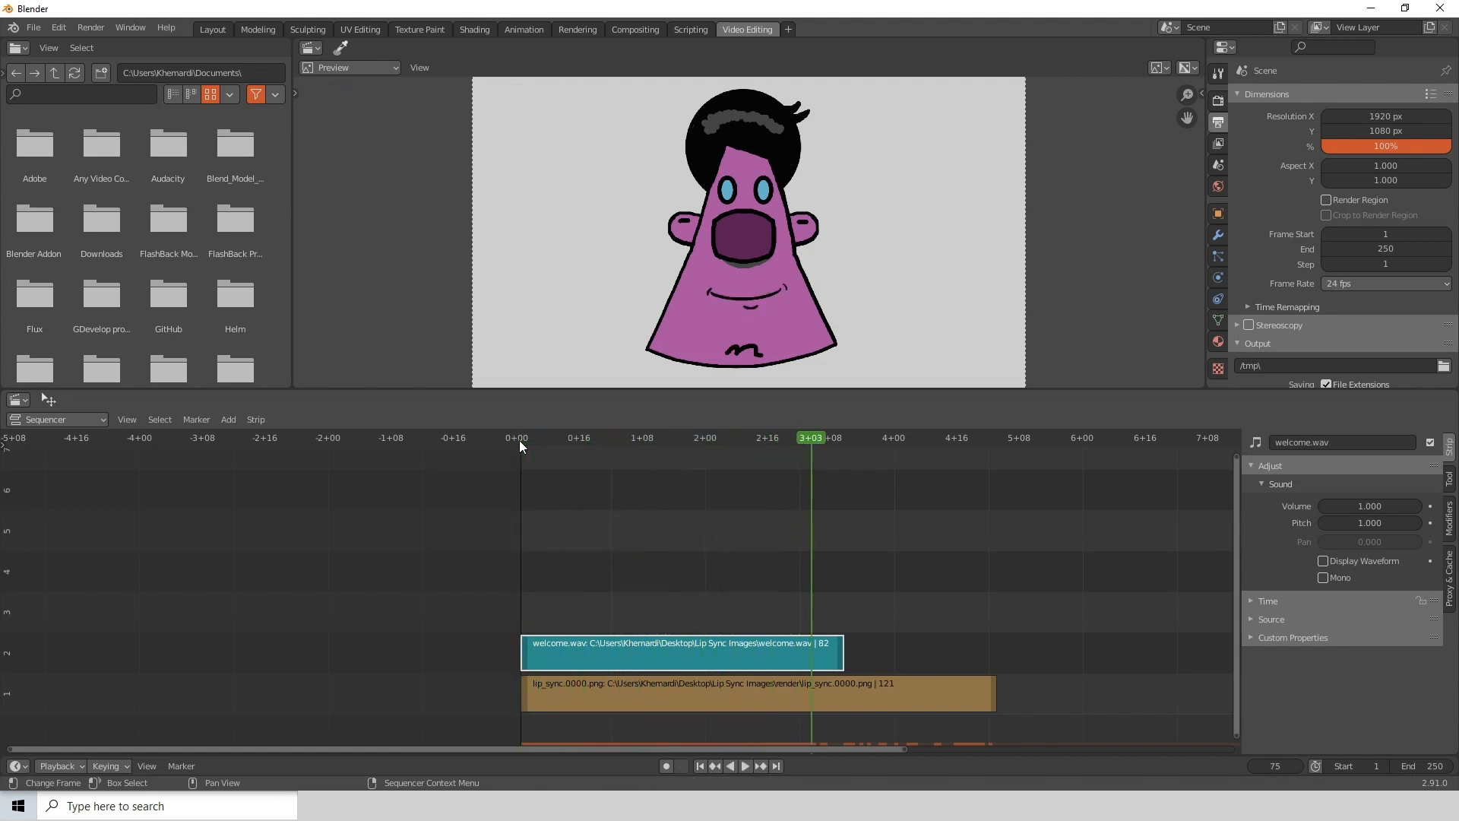
Move the playhead to the end of the welcome.wav strip and set the scene's end frame to 83
{"action": "left_click_drag", "start_coordinate": [813, 436], "coordinate": [842, 444]}
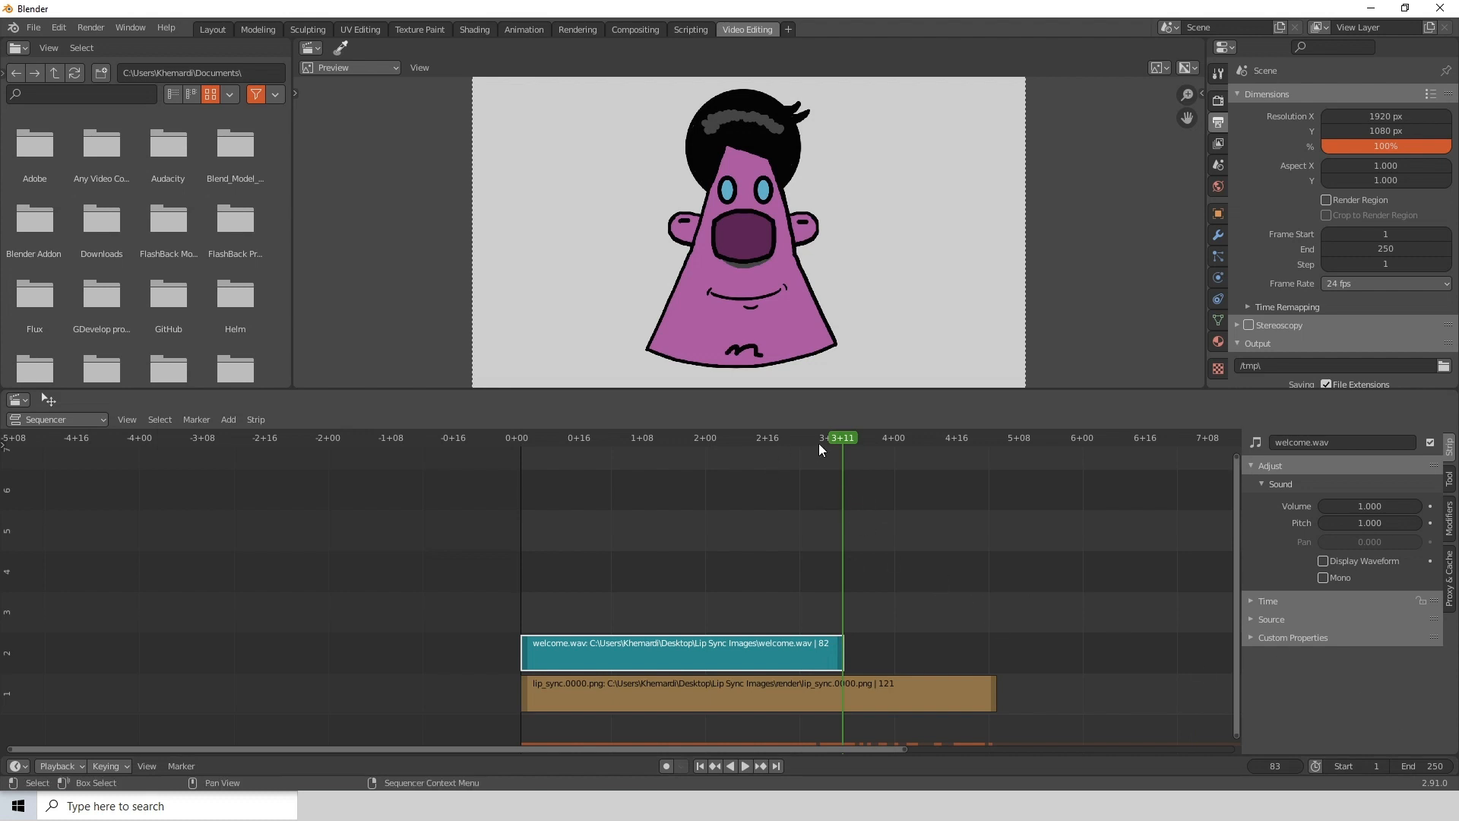
{"action": "mouse_move", "coordinate": [849, 439]}
{"action": "left_mouse_down"}
{"action": "mouse_move", "coordinate": [816, 447]}
{"action": "mouse_move", "coordinate": [845, 449]}
{"action": "mouse_move", "coordinate": [830, 446]}
{"action": "left_mouse_up"}
{"action": "left_click_drag", "start_coordinate": [826, 440], "coordinate": [845, 441]}
{"action": "left_click", "coordinate": [1411, 766]}
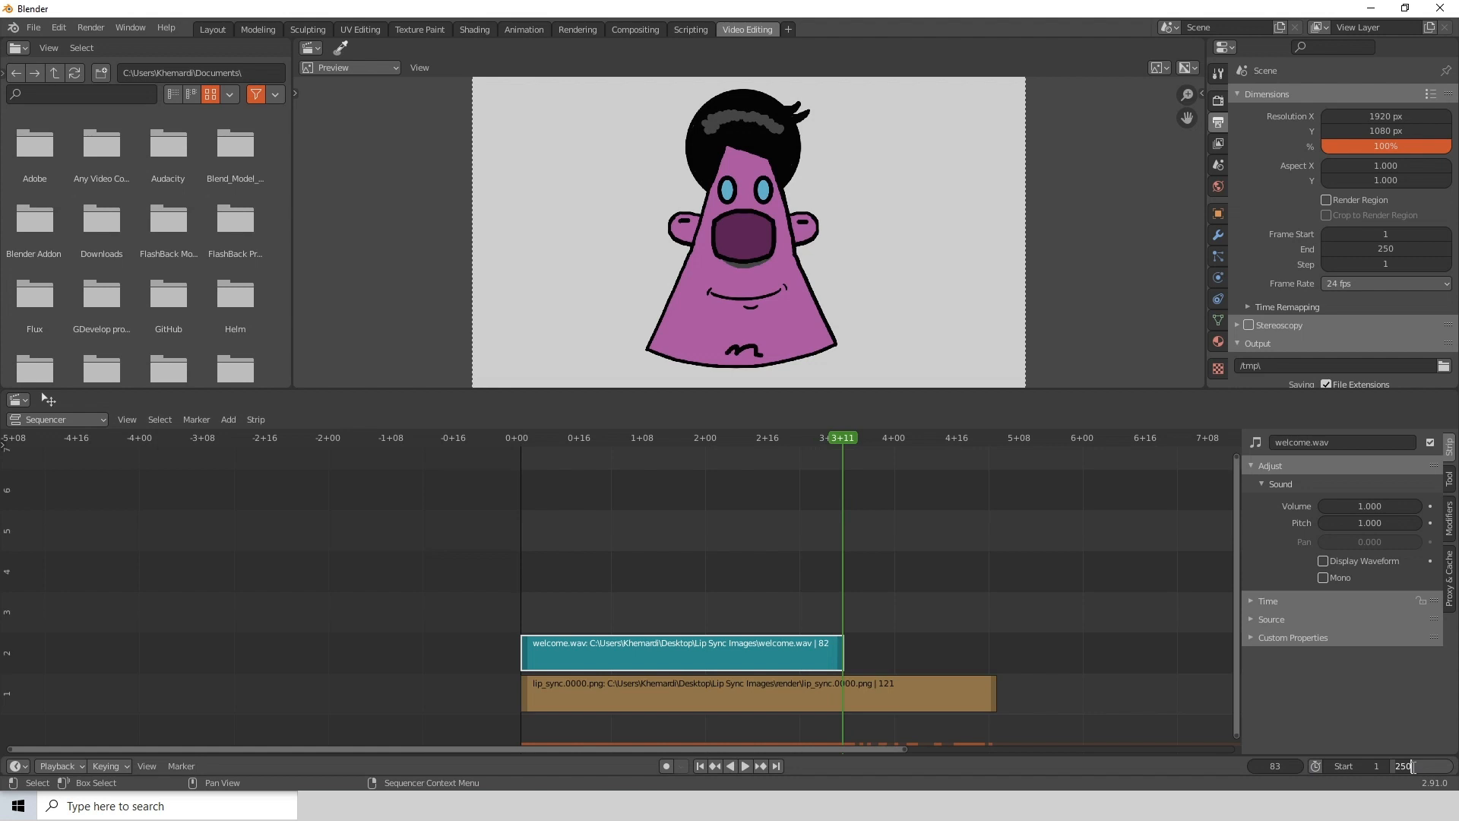
{"action": "type", "text": "83"}
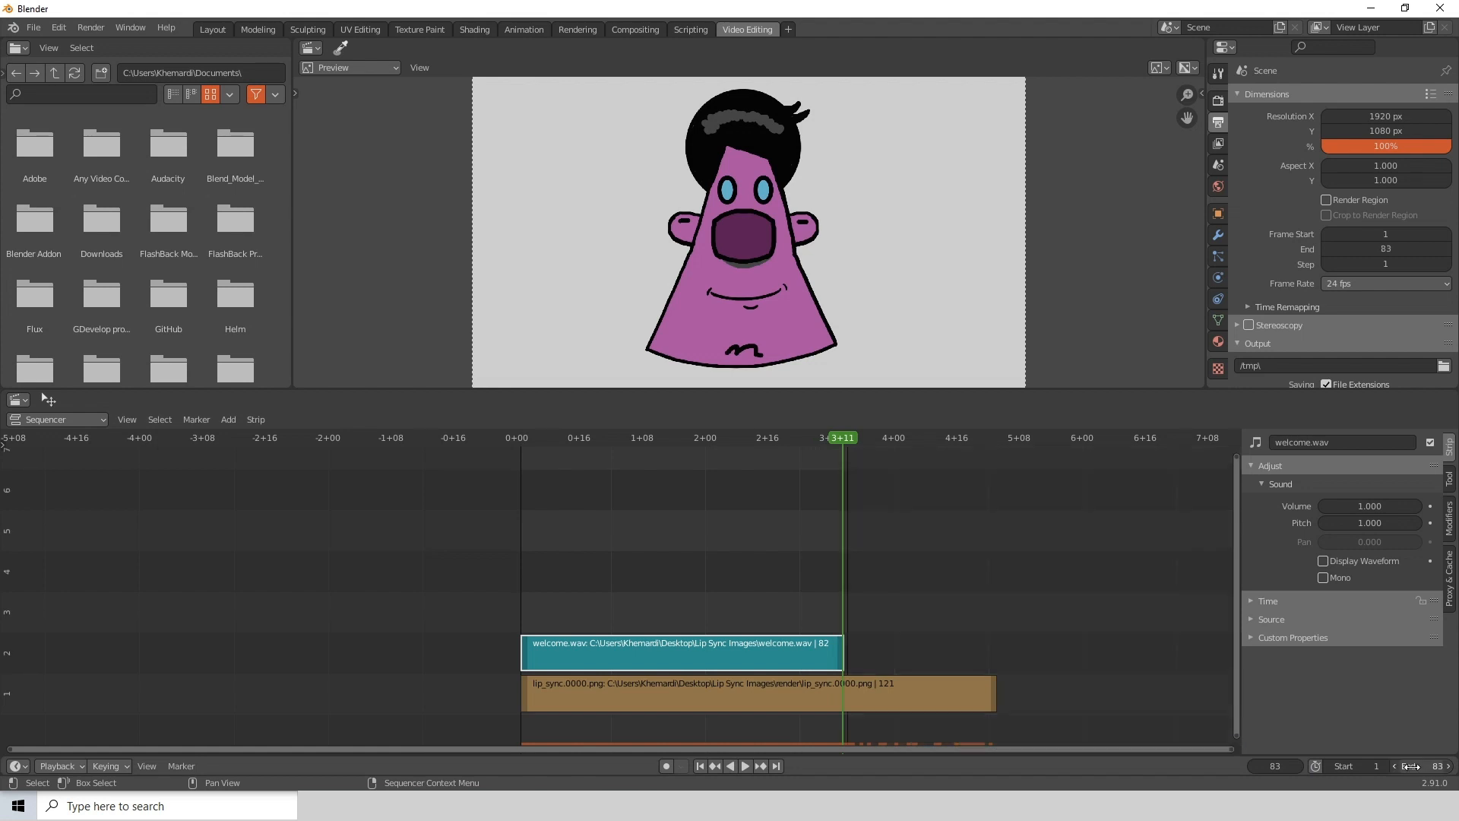
{"action": "key", "text": "Return"}
Scrub the playhead back to frame 42 to preview the lip-sync within the shortened range
{"action": "left_click_drag", "start_coordinate": [841, 435], "coordinate": [680, 485]}
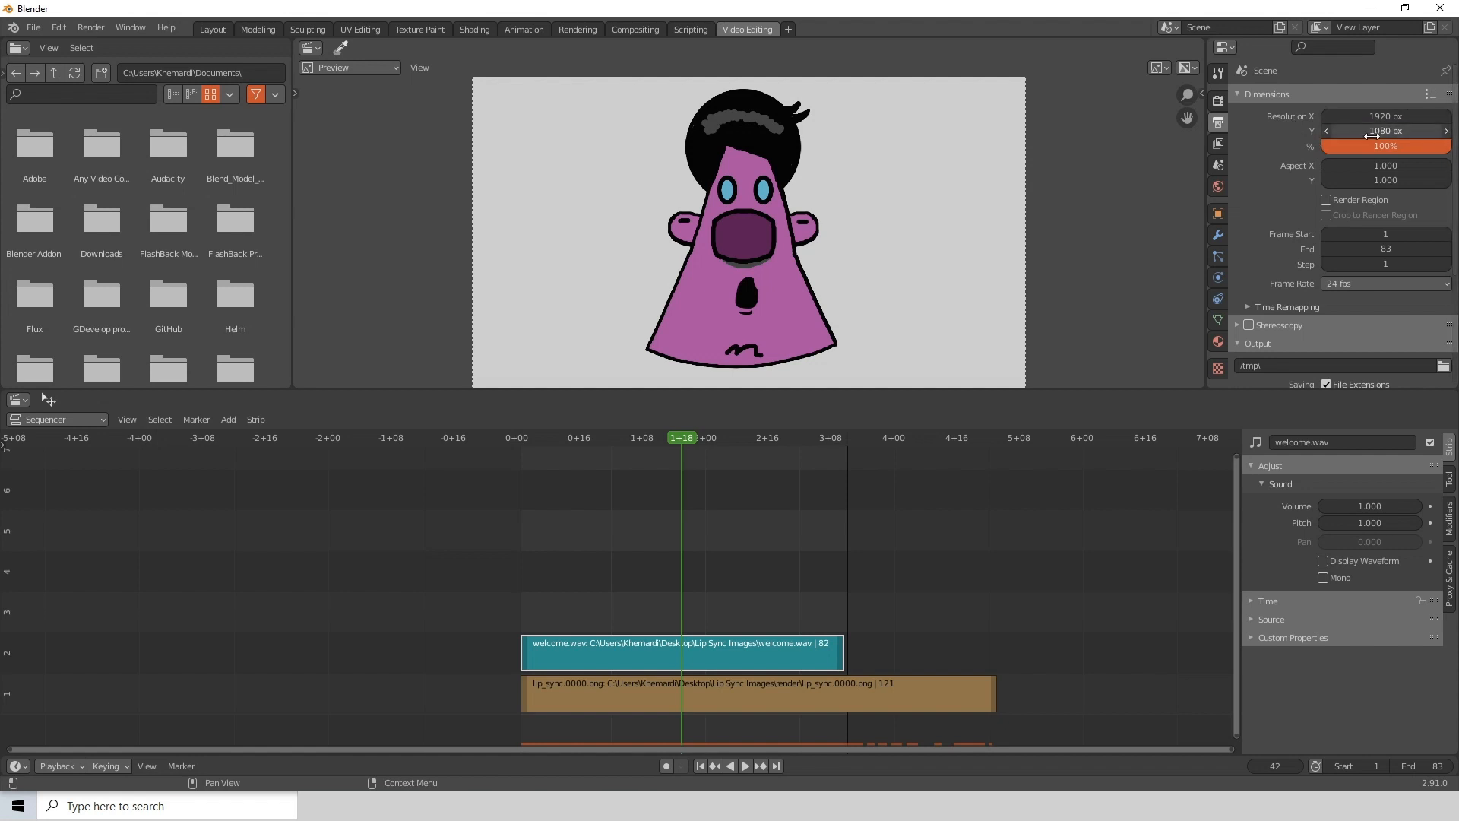
{"action": "key", "text": "alt+Tab"}
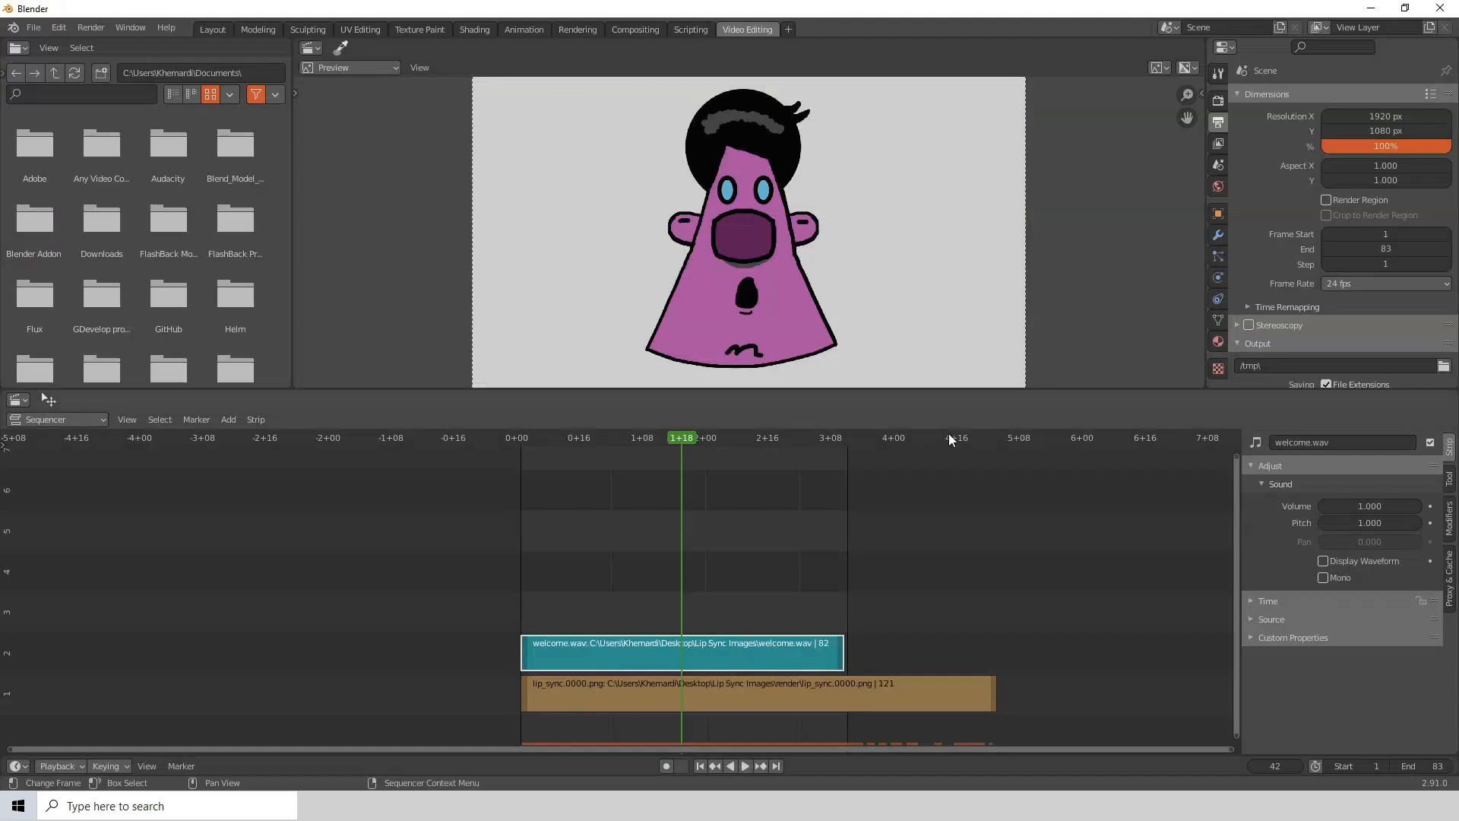
{"action": "key", "text": "alt+Tab"}
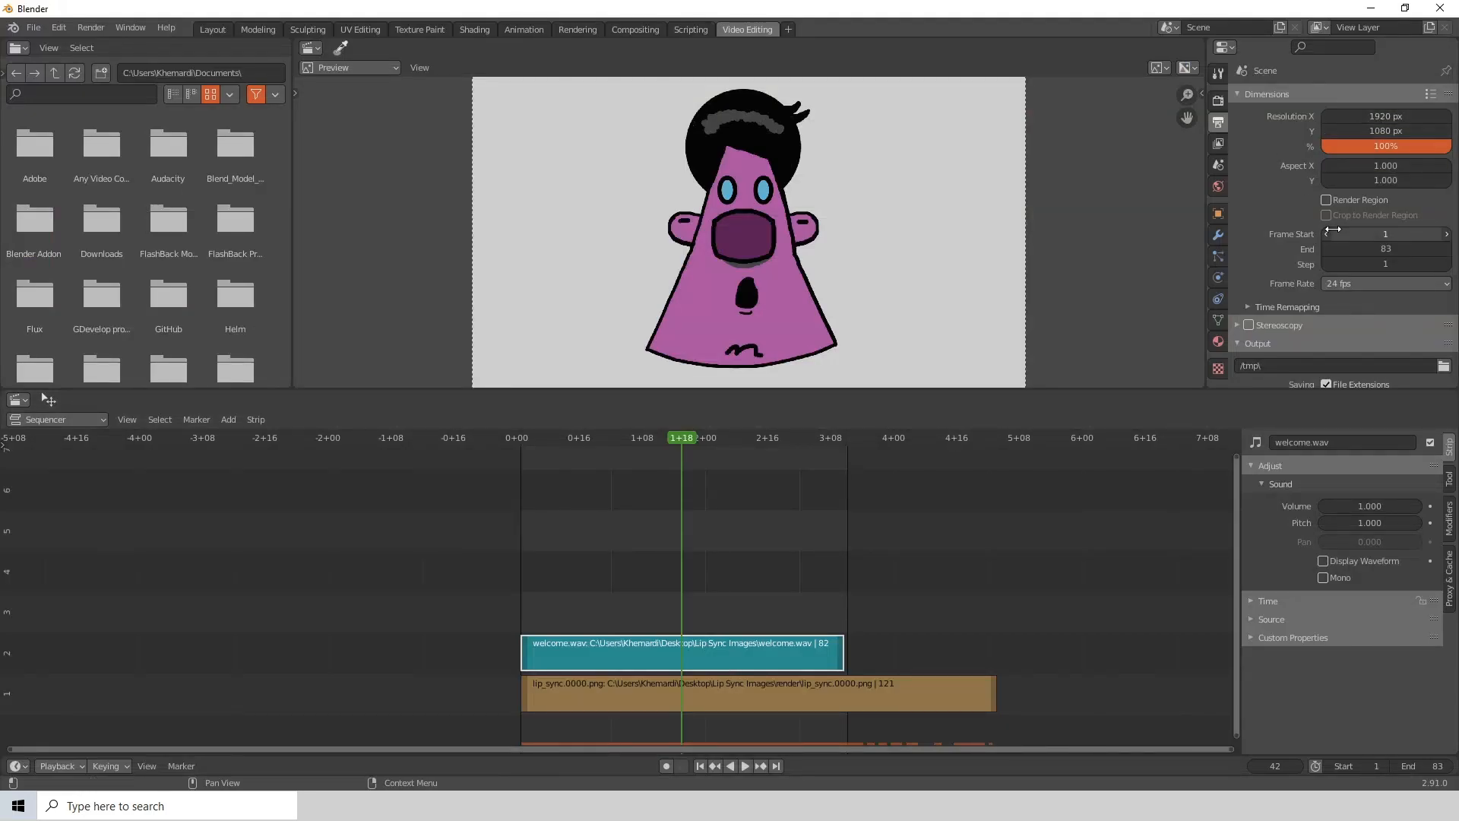
Set the render output path to the desktop's Lip Sync Images folder with the file name lip_sync_2
{"action": "scroll", "coordinate": [1332, 229], "scroll_direction": "down", "scroll_amount": 1}
{"action": "scroll", "coordinate": [1315, 232], "scroll_direction": "down", "scroll_amount": 2}
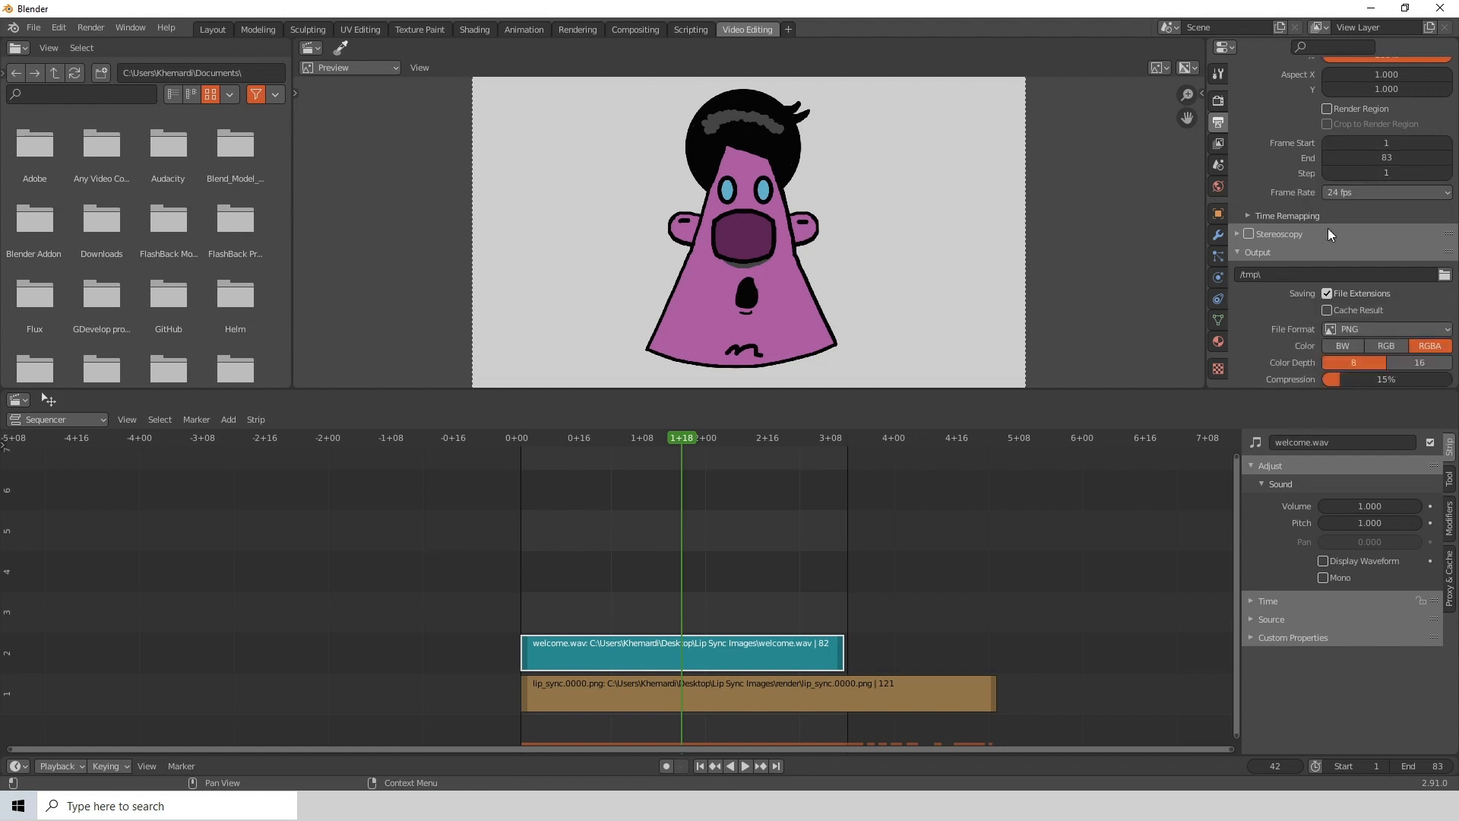
{"action": "scroll", "coordinate": [1351, 185], "scroll_direction": "down", "scroll_amount": 2}
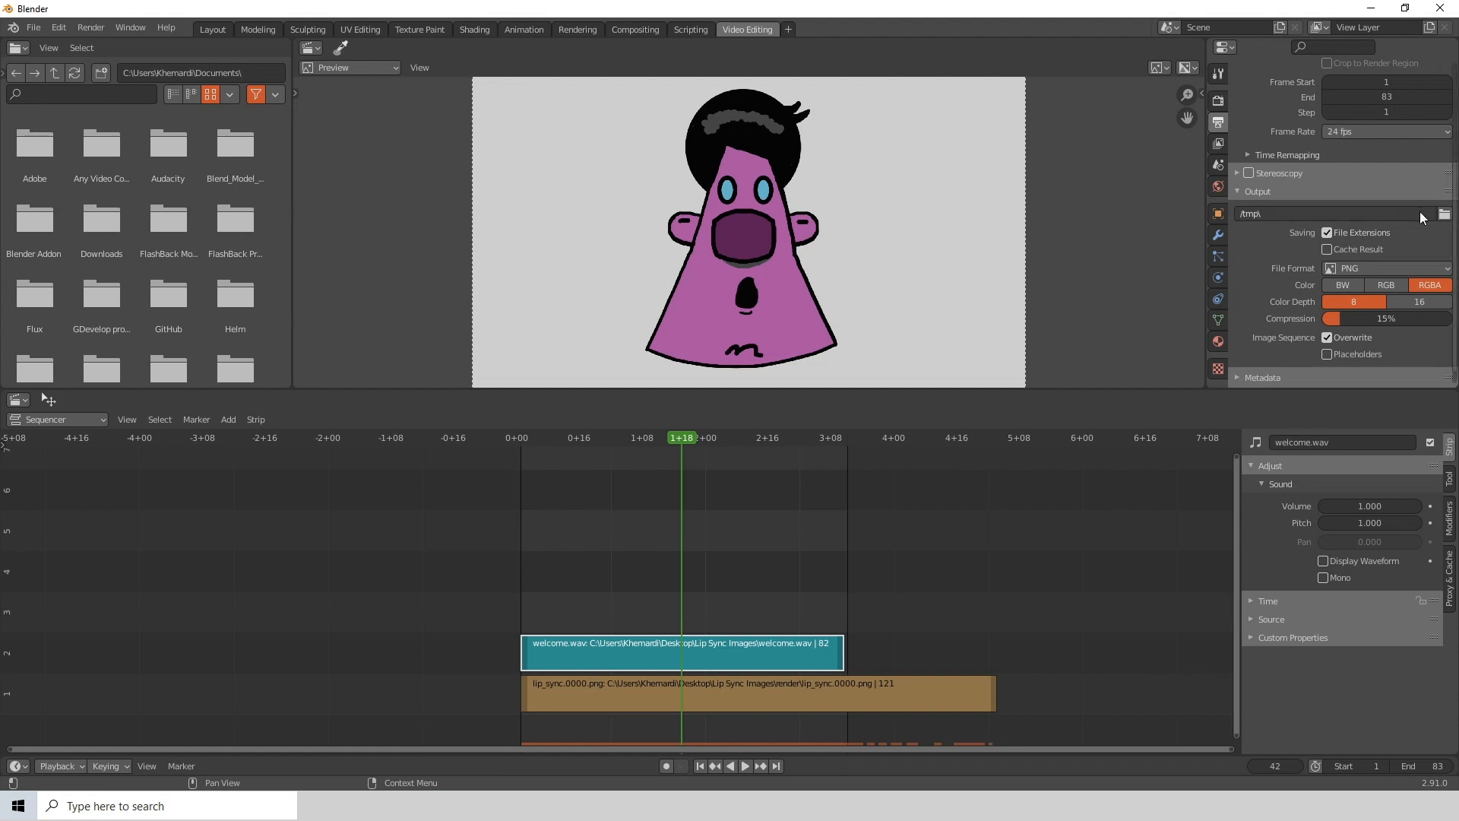
{"action": "left_click", "coordinate": [1443, 214]}
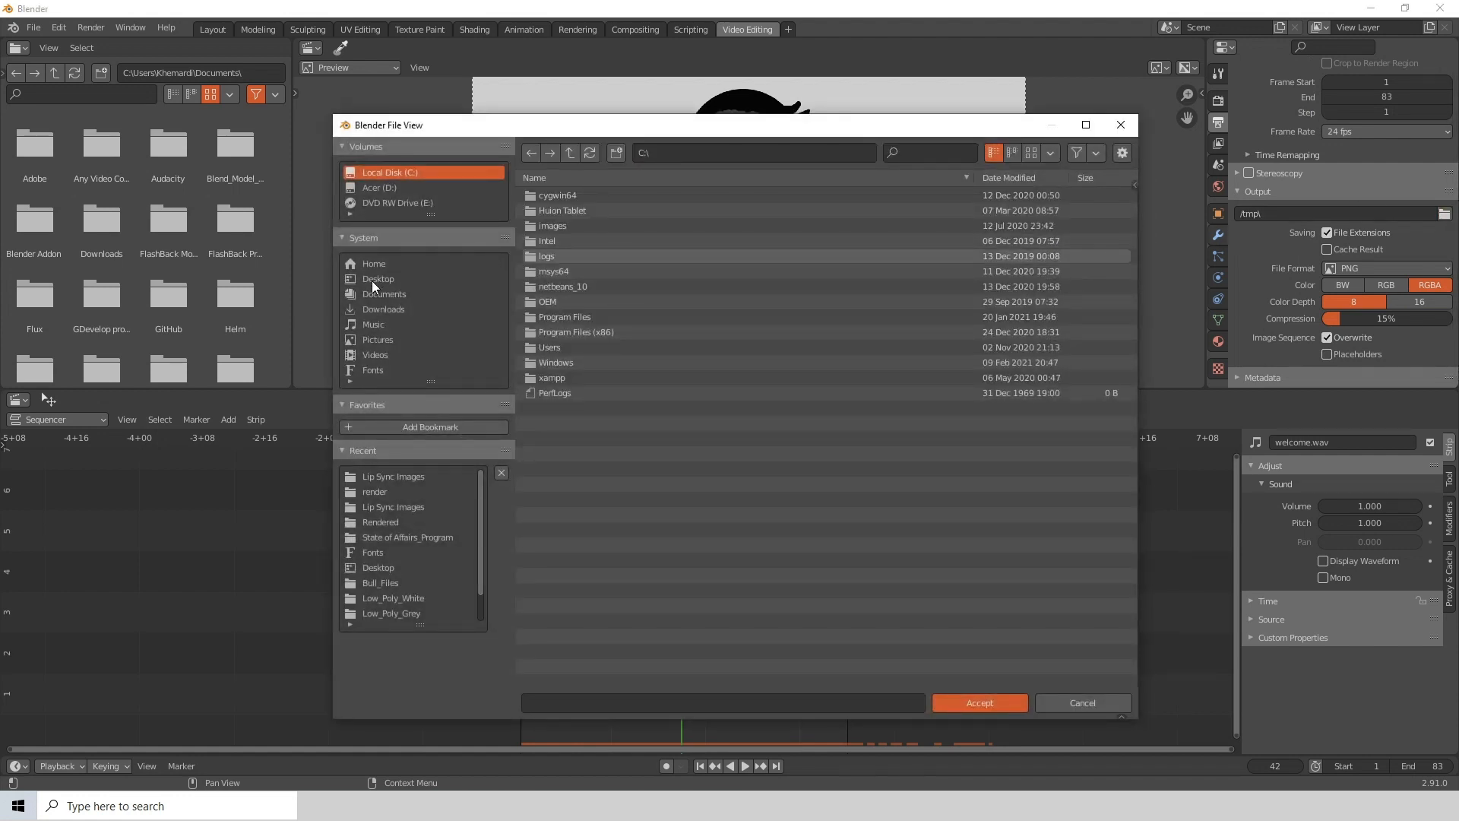
{"action": "left_click", "coordinate": [372, 281]}
{"action": "double_click", "coordinate": [569, 240]}
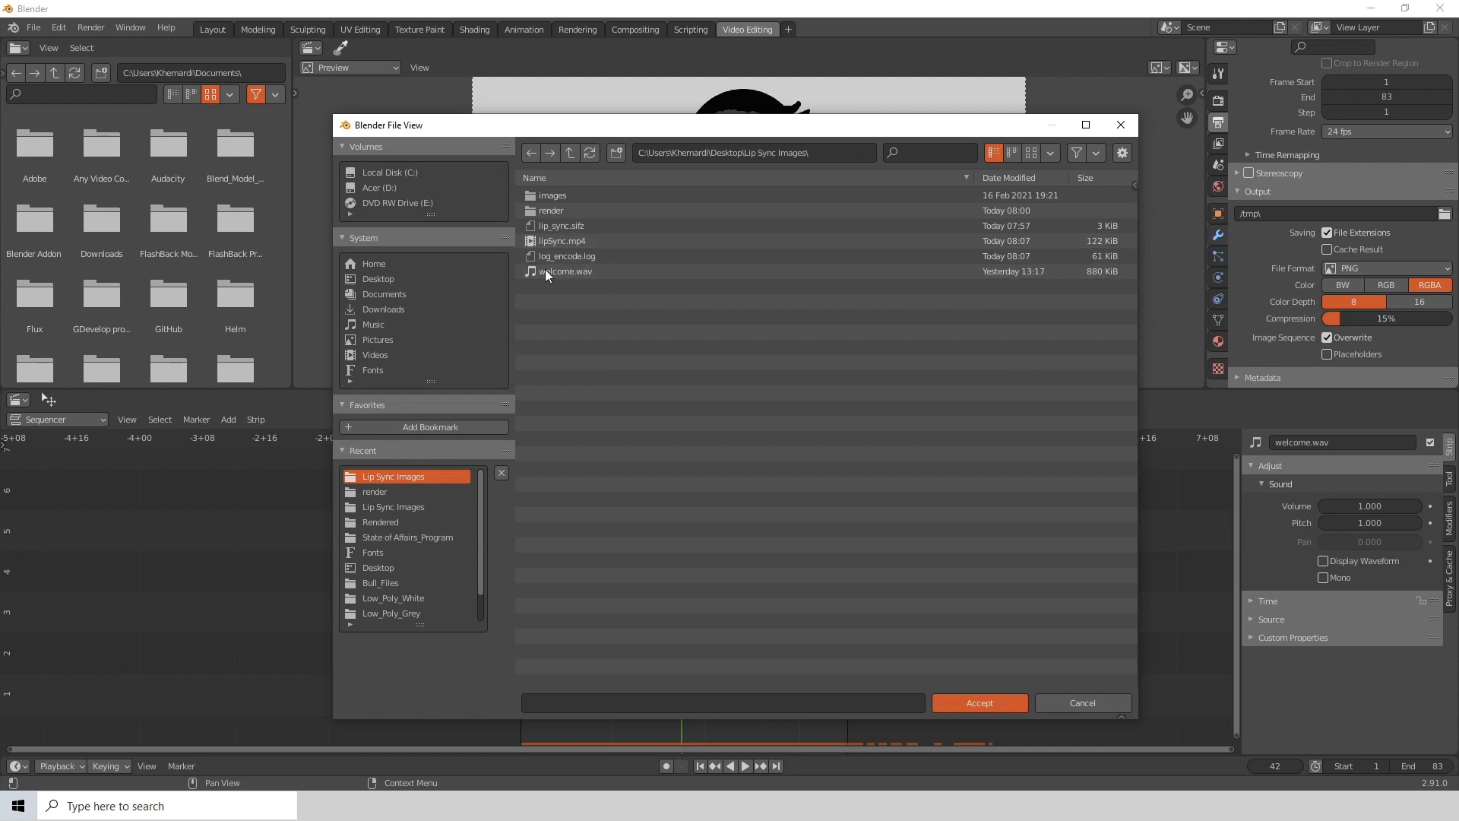
{"action": "left_click", "coordinate": [625, 705]}
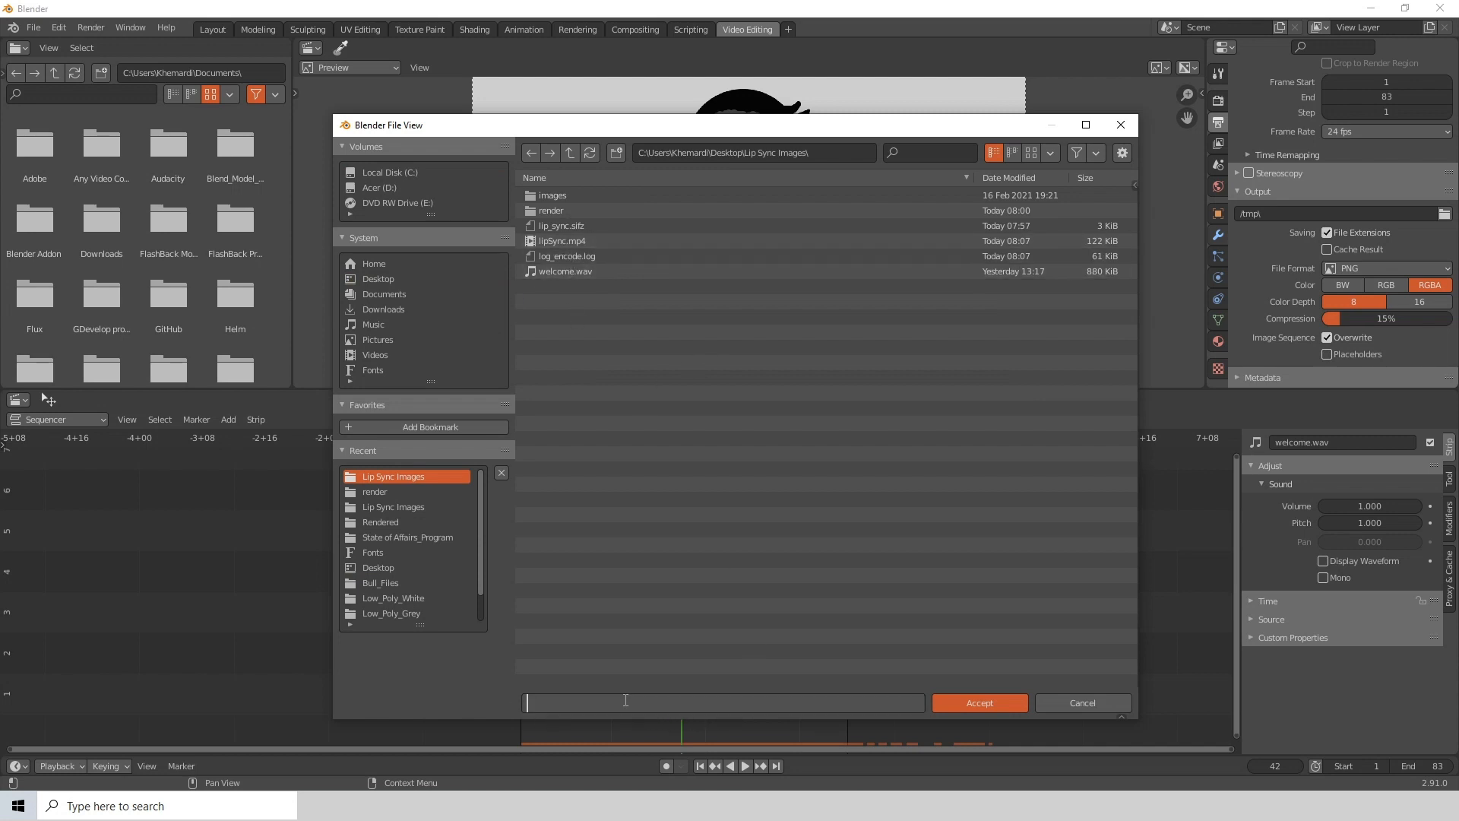
{"action": "type", "text": "lip_sync_2"}
{"action": "left_click", "coordinate": [963, 700]}
{"action": "left_click", "coordinate": [964, 700]}
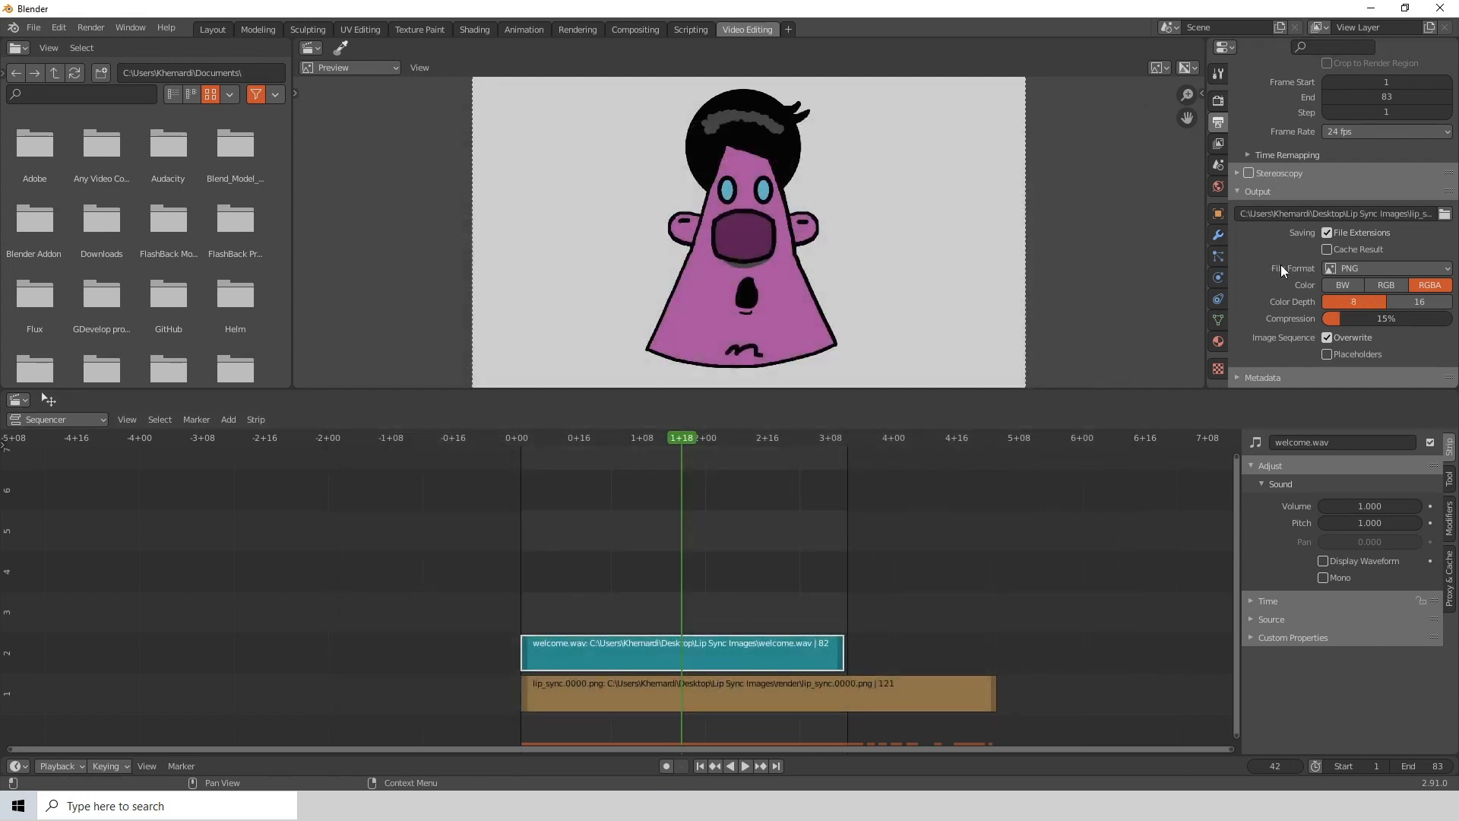
Set the output file format to FFmpeg video and the encoding container to Quicktime
{"action": "left_click", "coordinate": [1390, 269]}
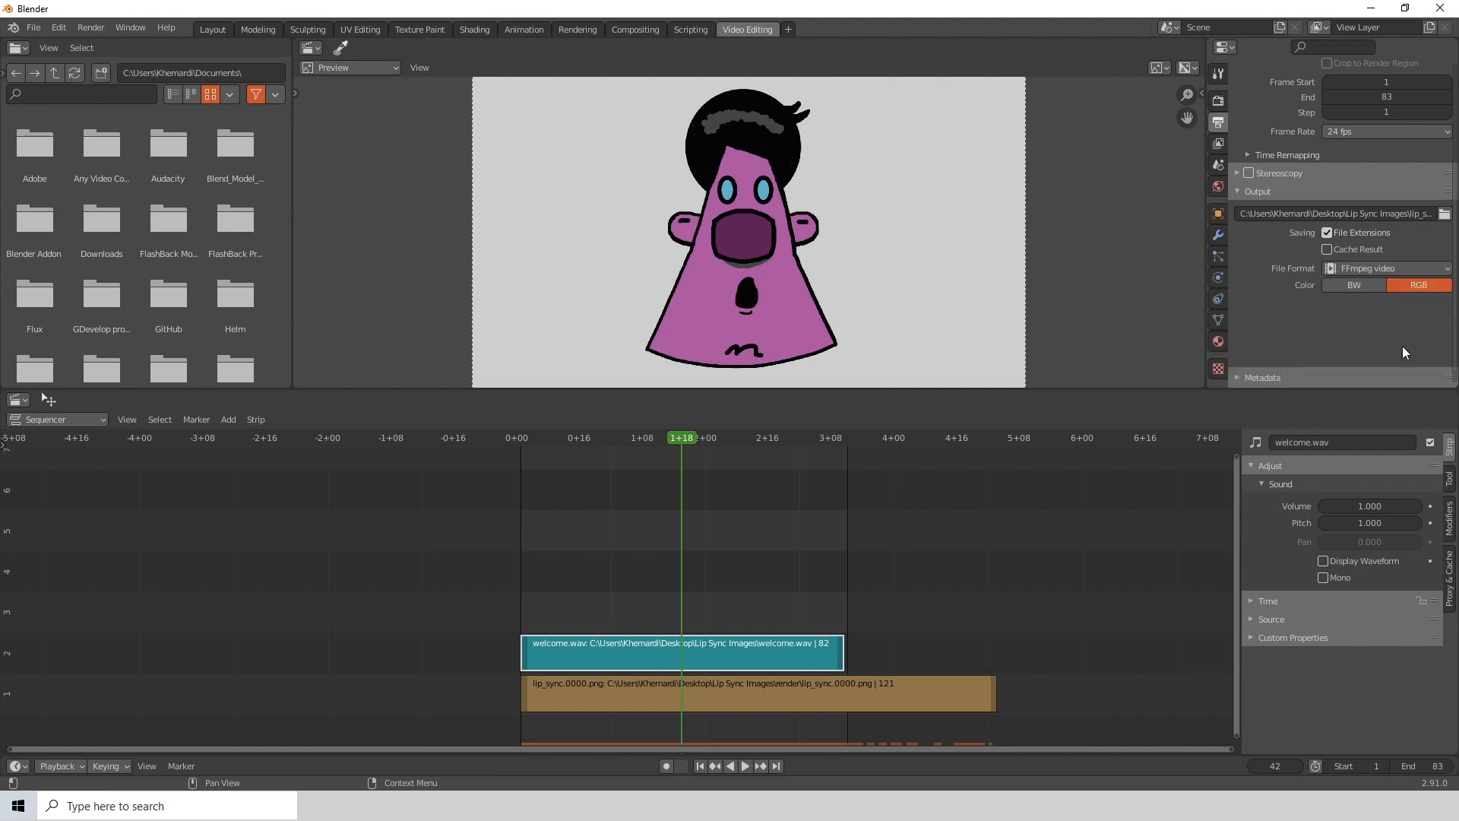
{"action": "left_click", "coordinate": [1402, 344]}
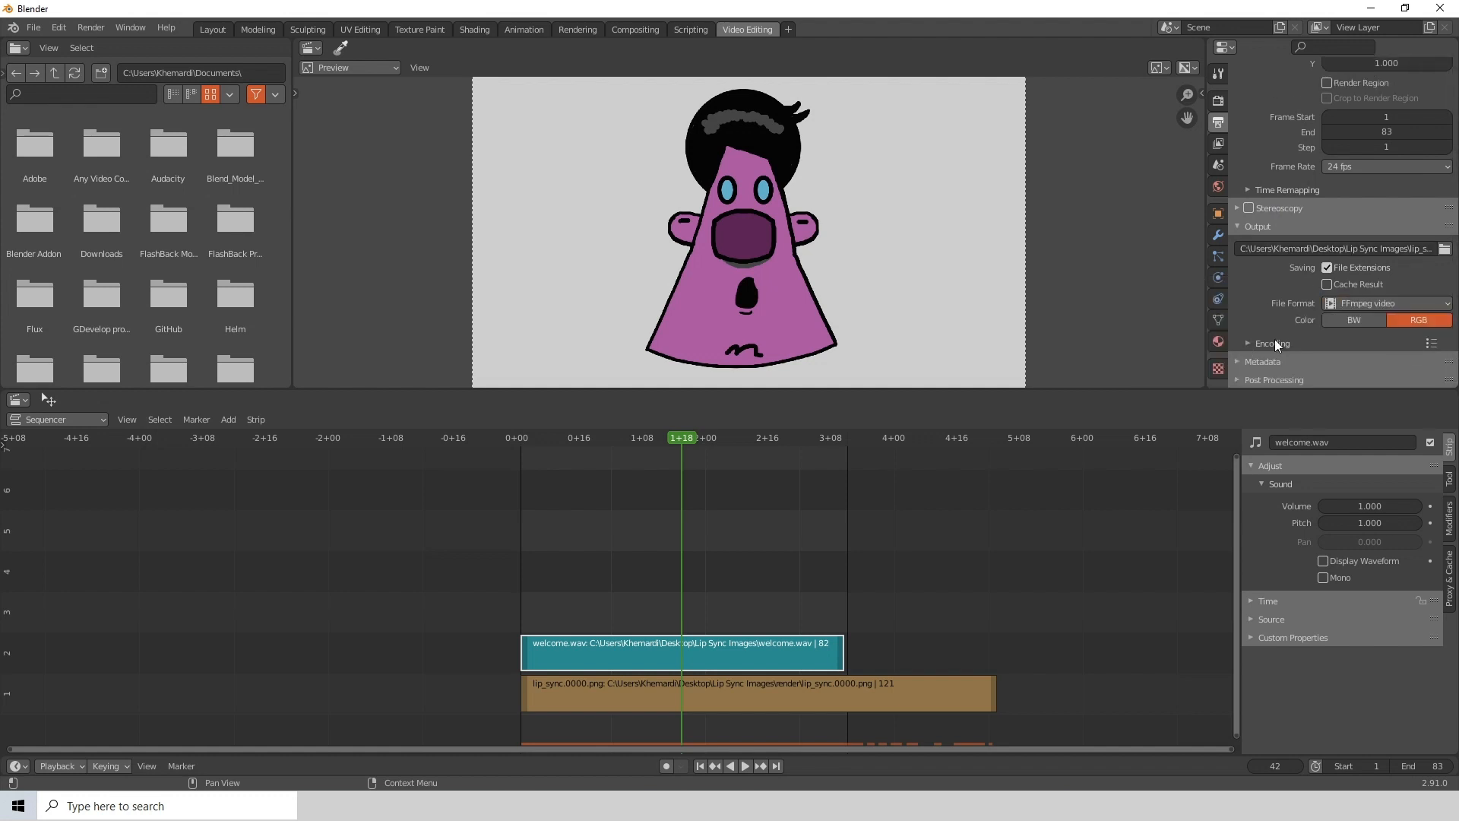
{"action": "left_click", "coordinate": [1255, 343]}
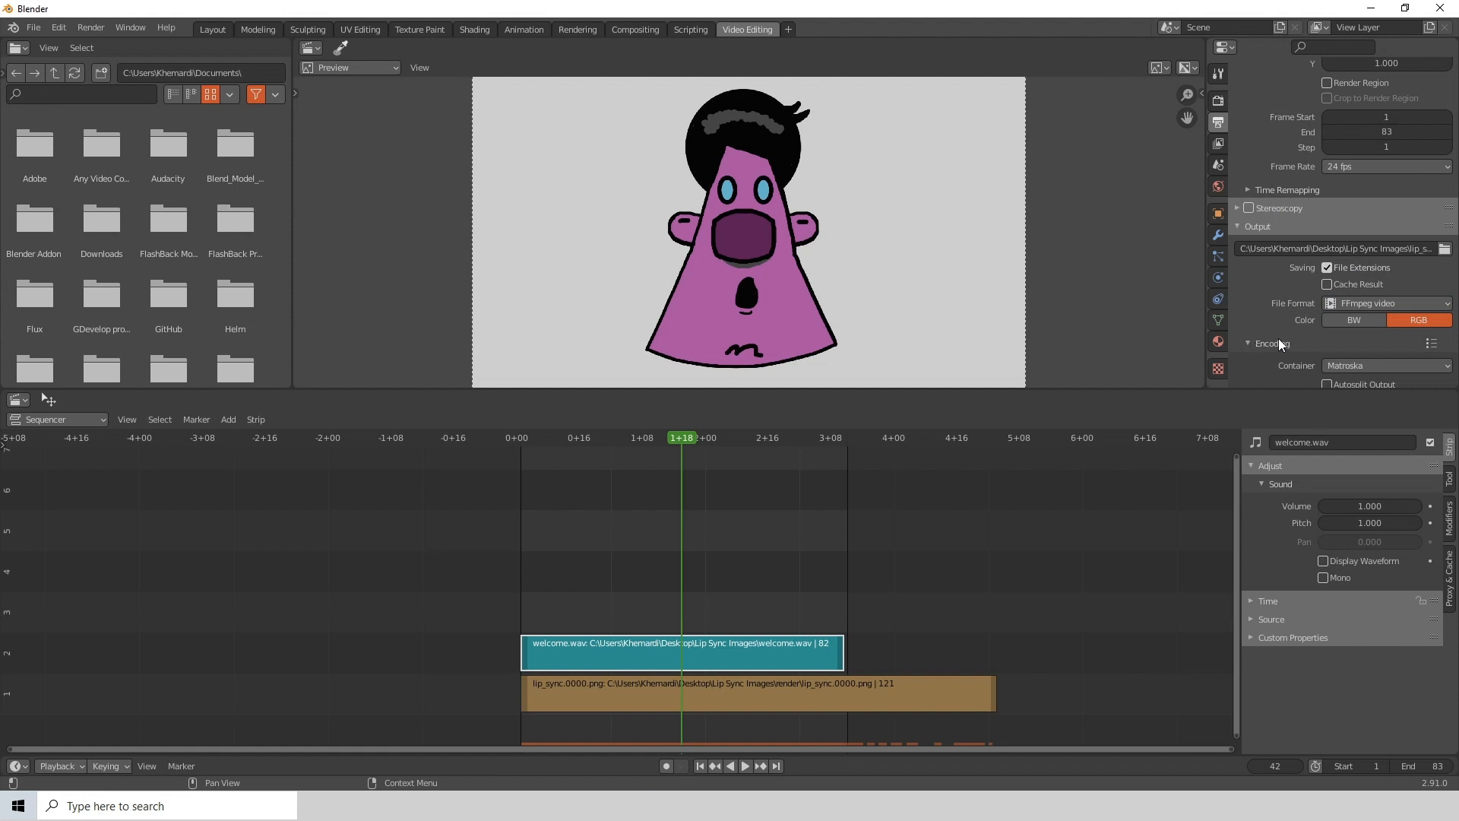
{"action": "scroll", "coordinate": [1278, 339], "scroll_direction": "down", "scroll_amount": 3}
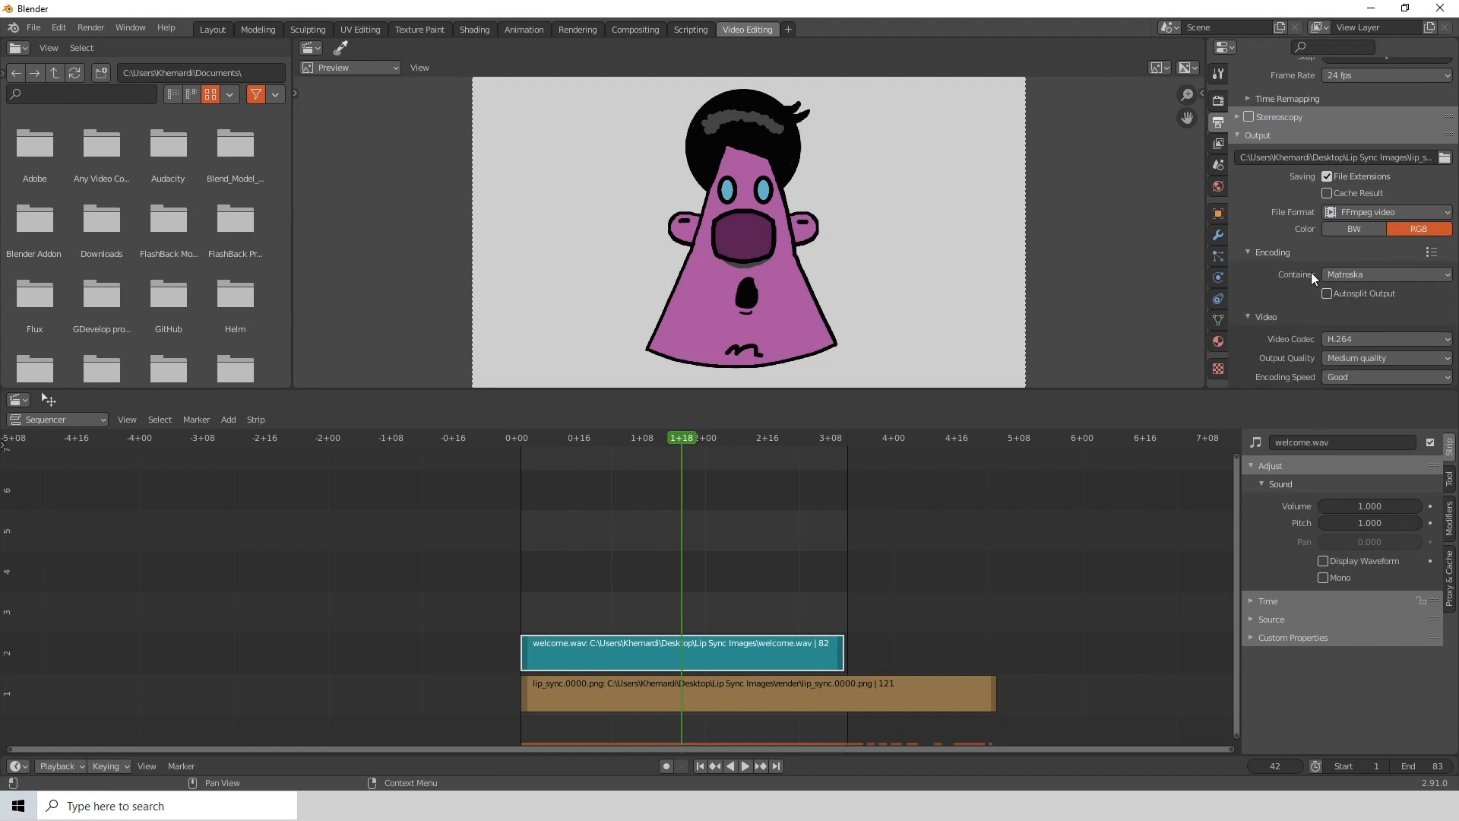
{"action": "left_click", "coordinate": [1384, 273]}
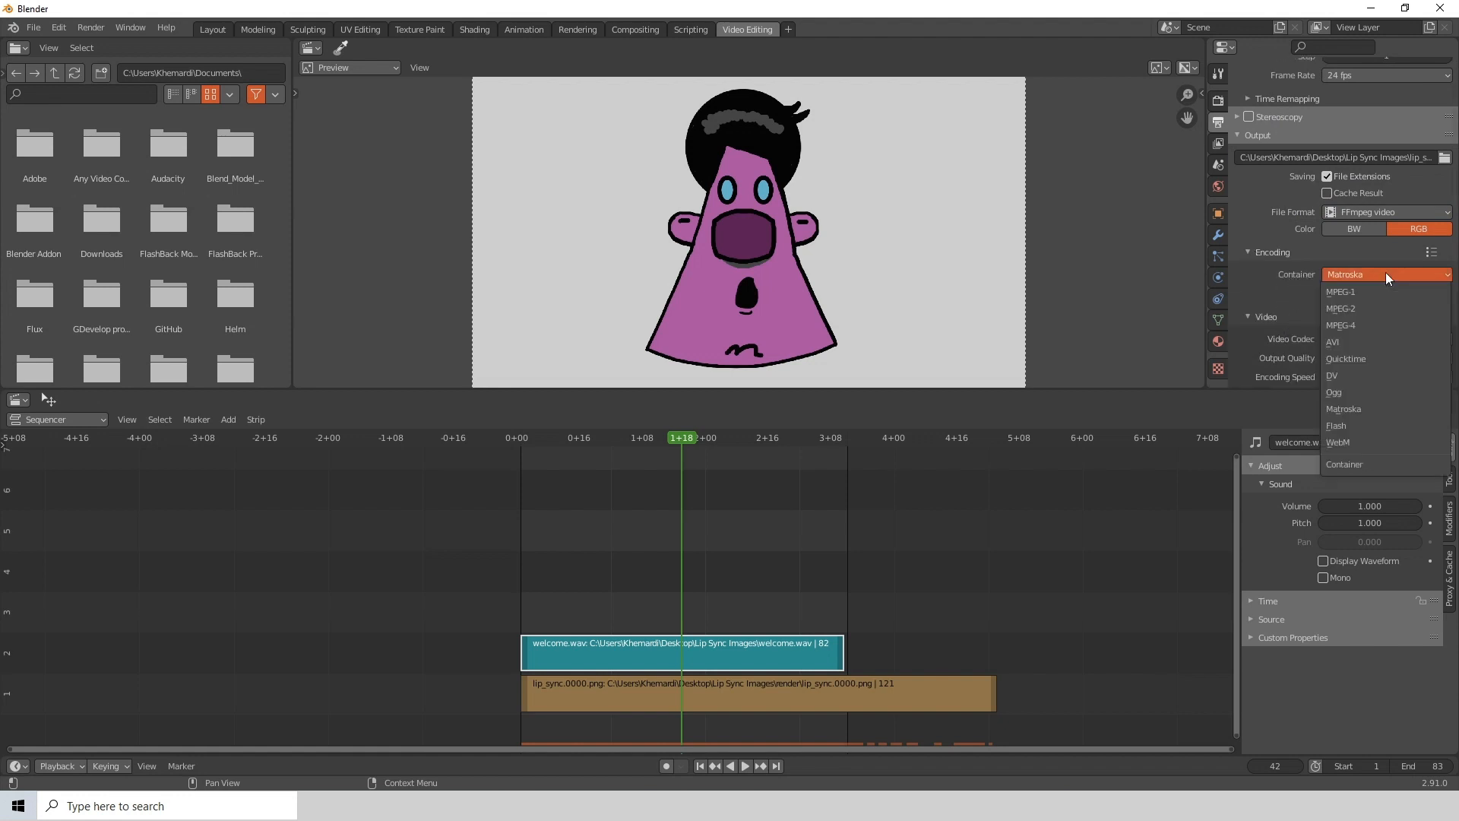
{"action": "left_click", "coordinate": [1355, 357]}
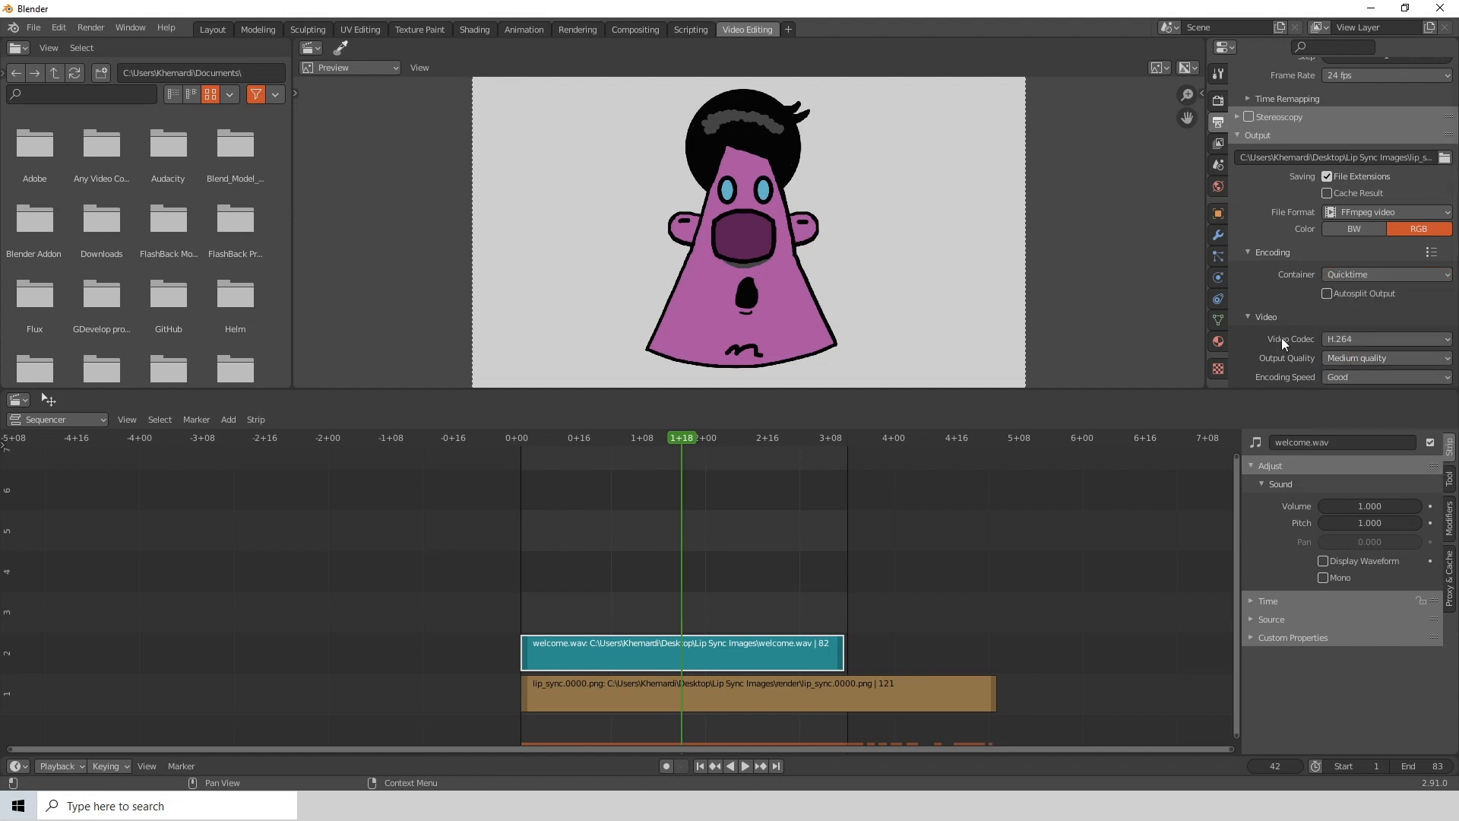
Choose H.264 as the video codec and set the output quality to High quality
{"action": "scroll", "coordinate": [1273, 311], "scroll_direction": "down", "scroll_amount": 2}
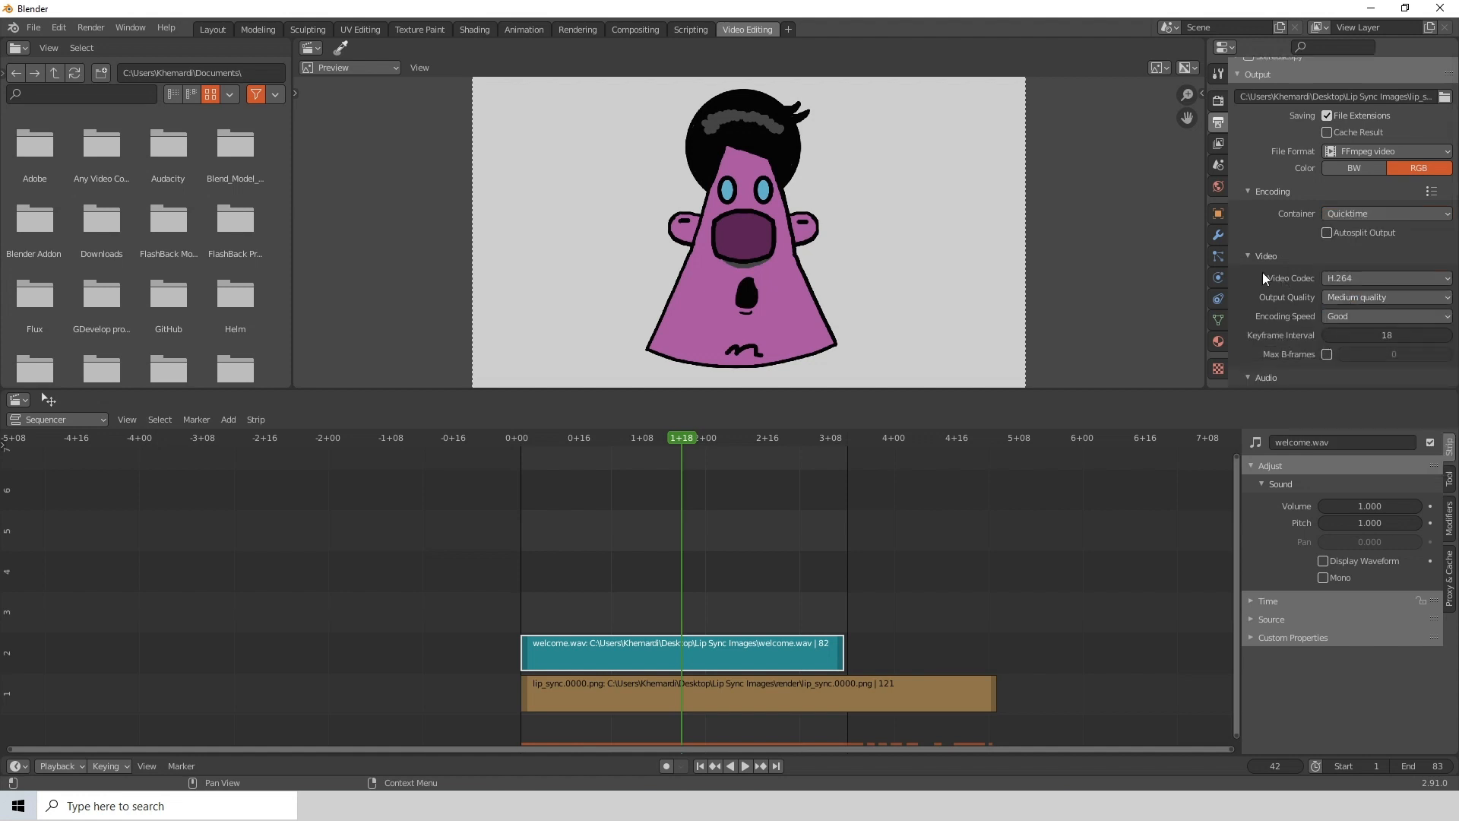
{"action": "left_click", "coordinate": [1345, 281]}
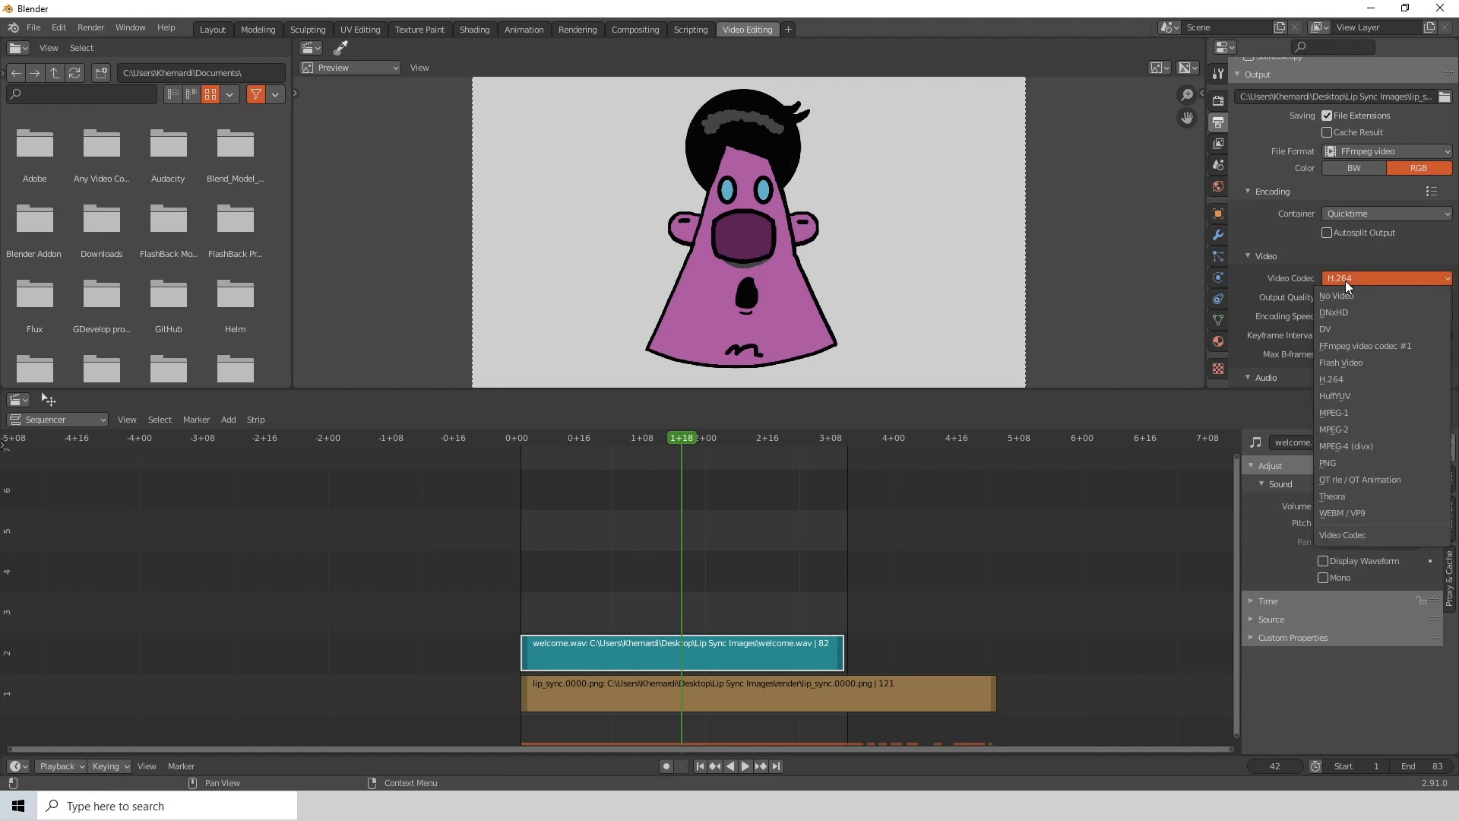
{"action": "left_click", "coordinate": [1340, 377]}
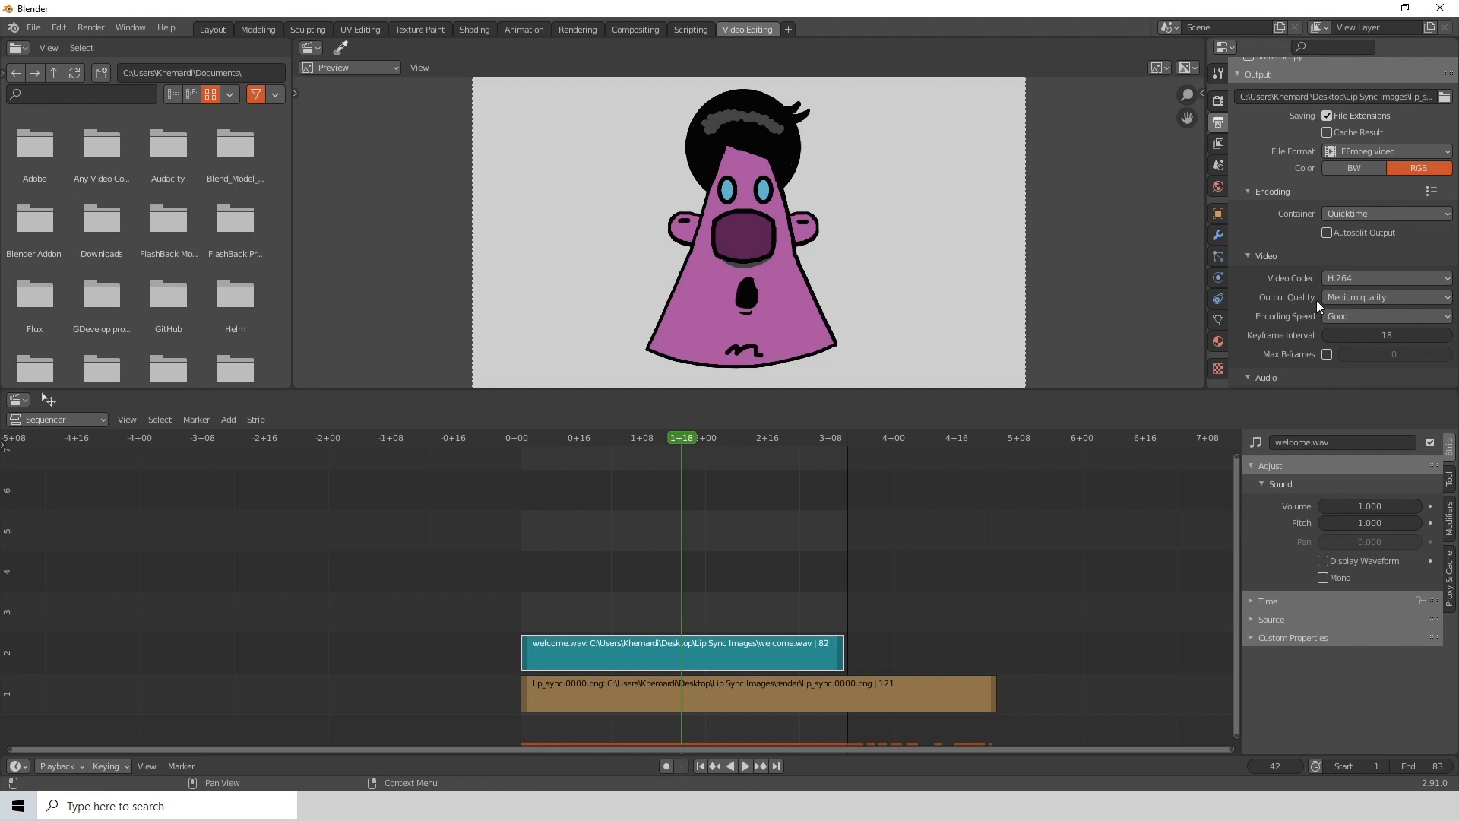
{"action": "left_click", "coordinate": [1352, 298]}
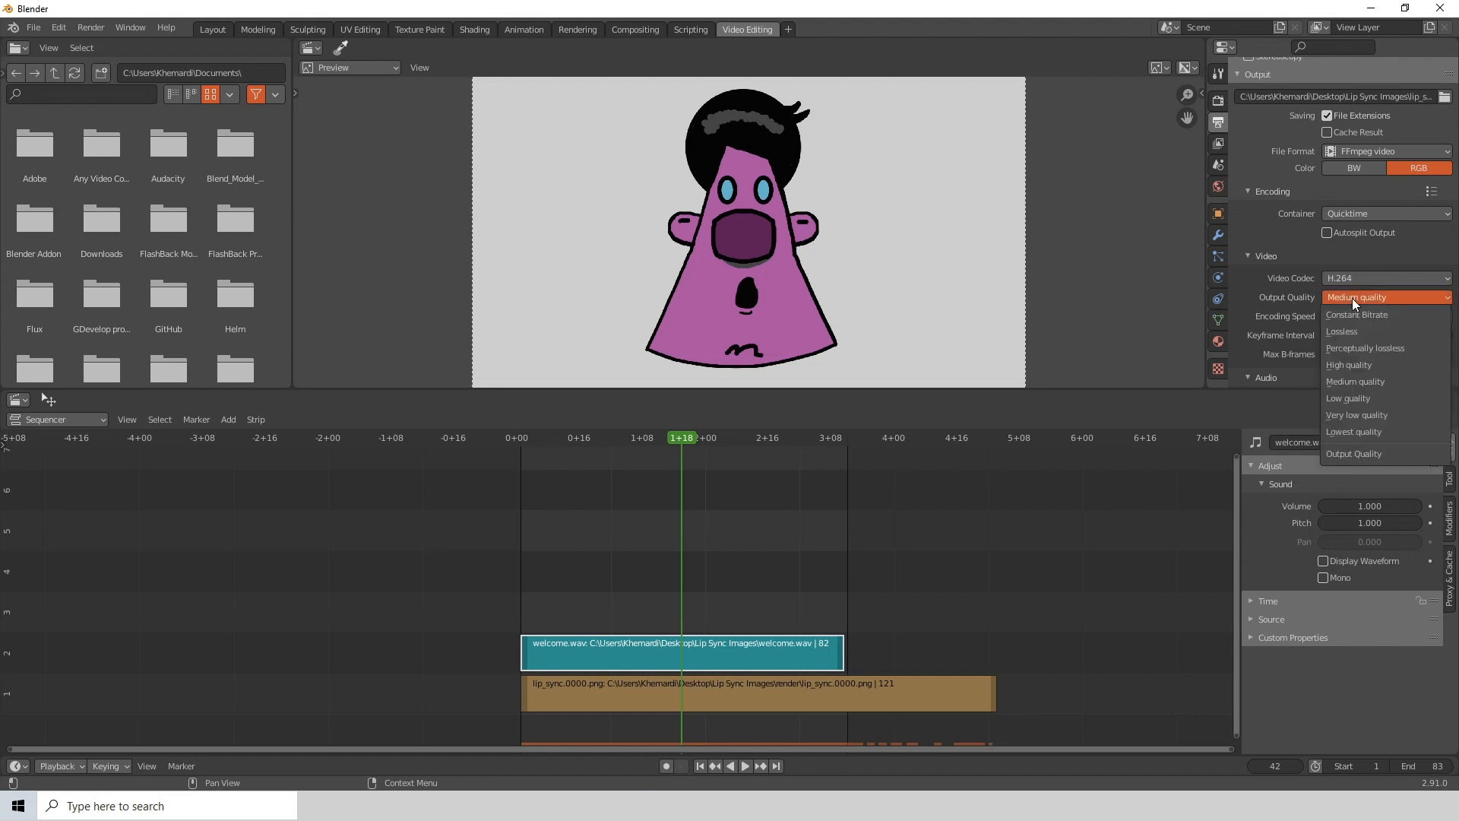
{"action": "left_click", "coordinate": [1349, 363]}
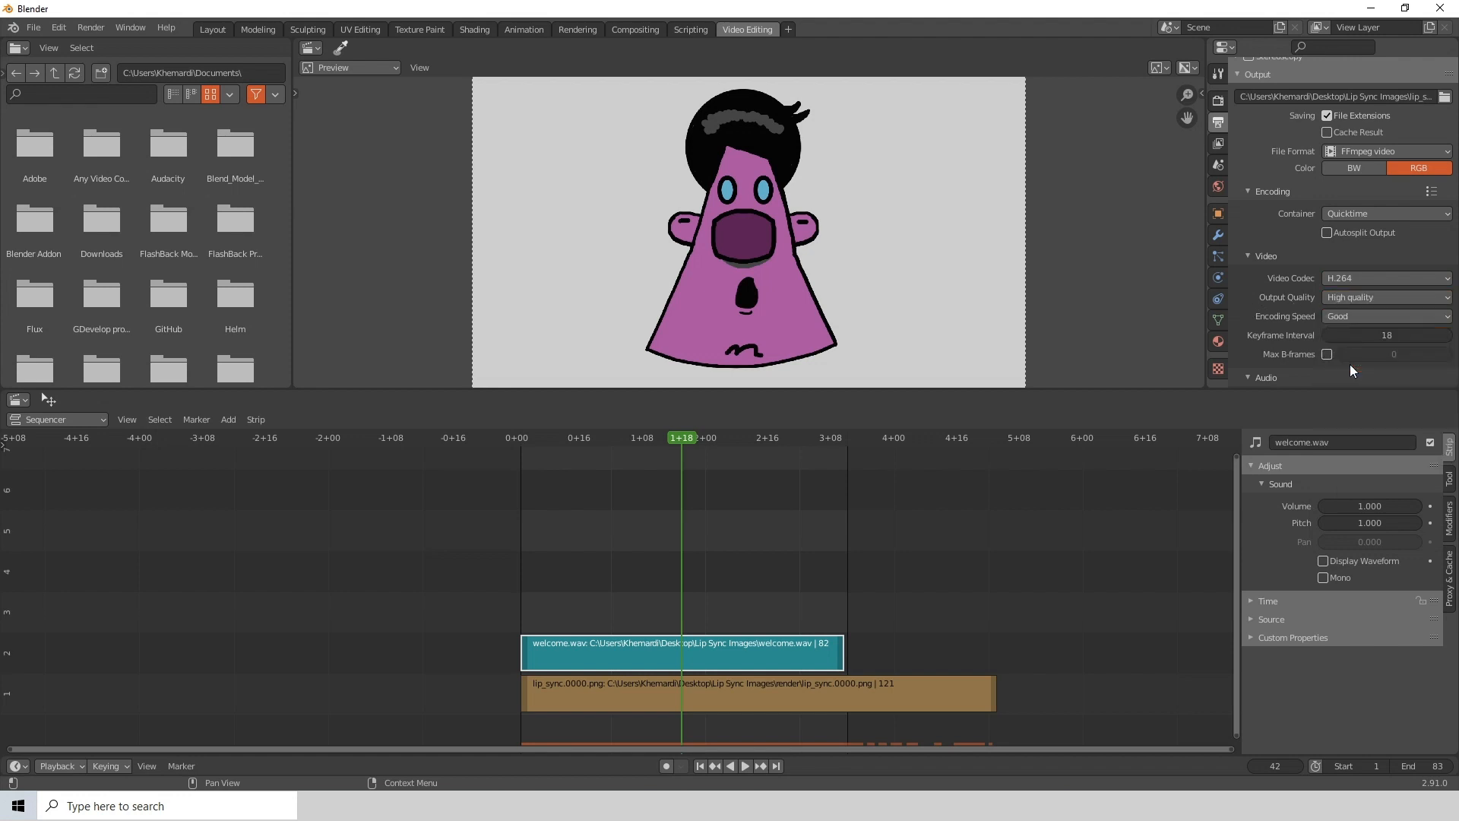
Set the audio codec to MP3 and review the output and encoding settings
{"action": "scroll", "coordinate": [1331, 323], "scroll_direction": "down", "scroll_amount": 2}
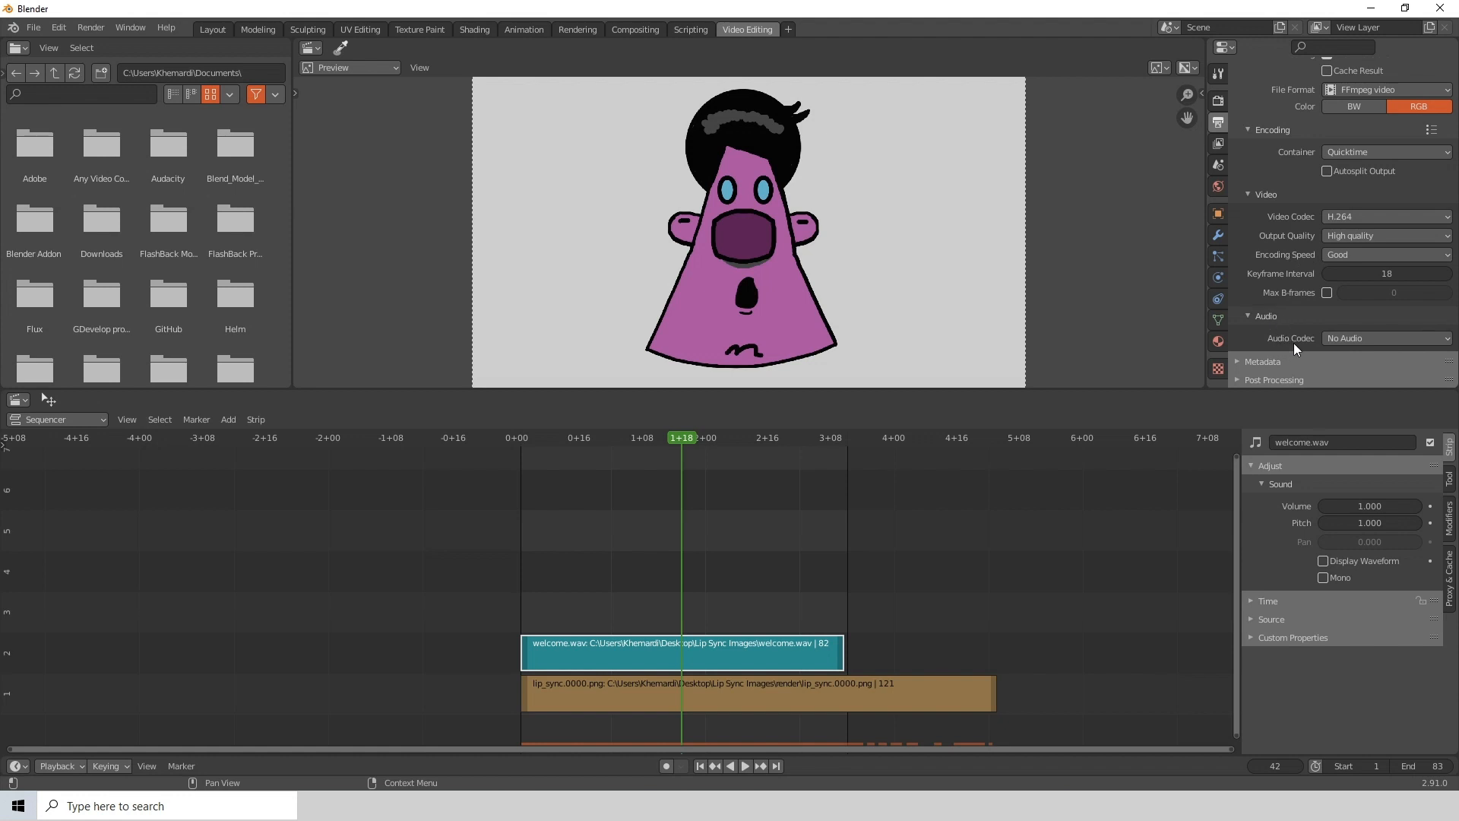
{"action": "left_click", "coordinate": [1401, 339]}
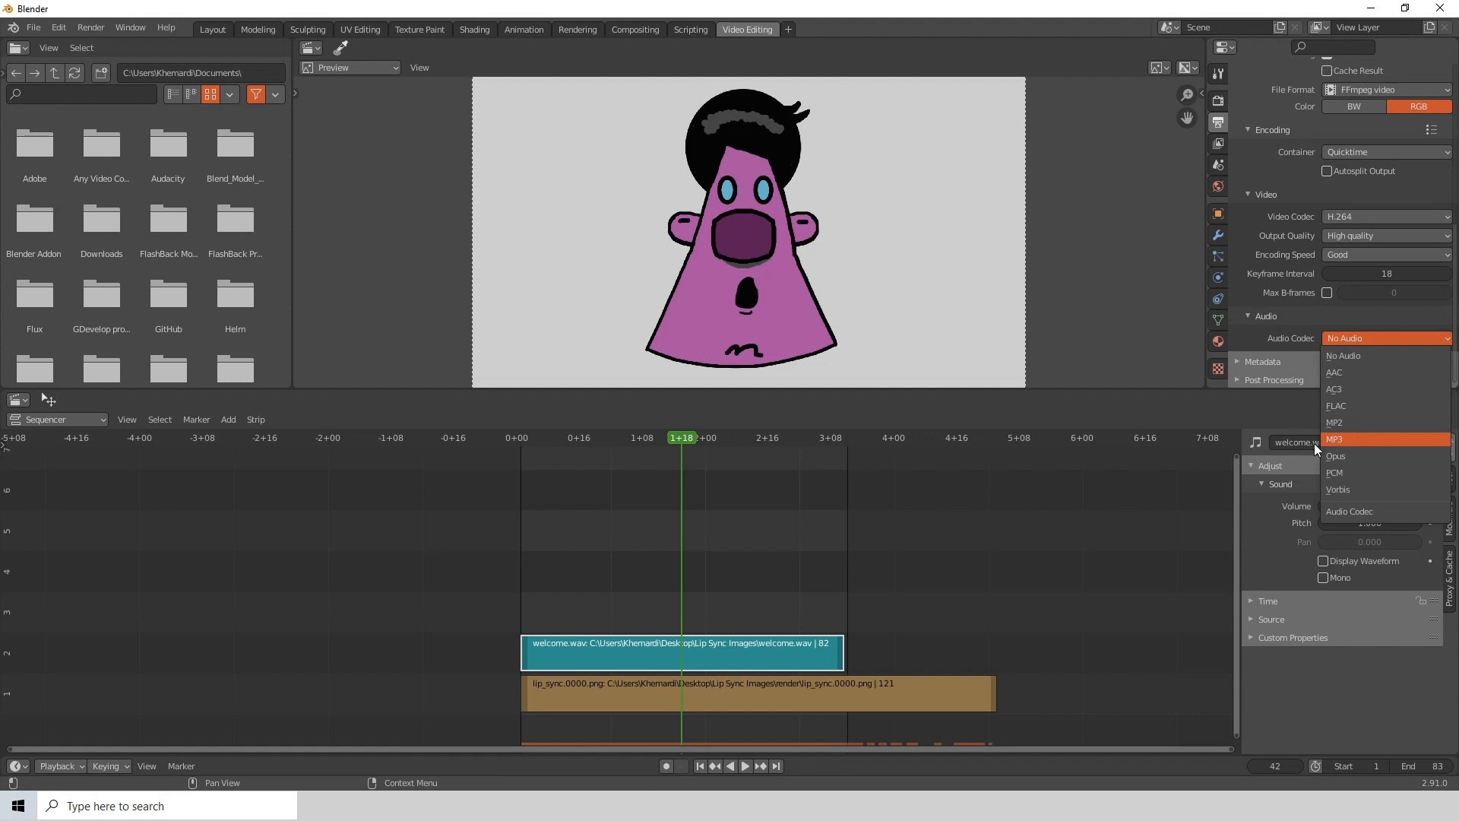
{"action": "left_click", "coordinate": [1373, 437]}
{"action": "scroll", "coordinate": [1378, 353], "scroll_direction": "down", "scroll_amount": 2}
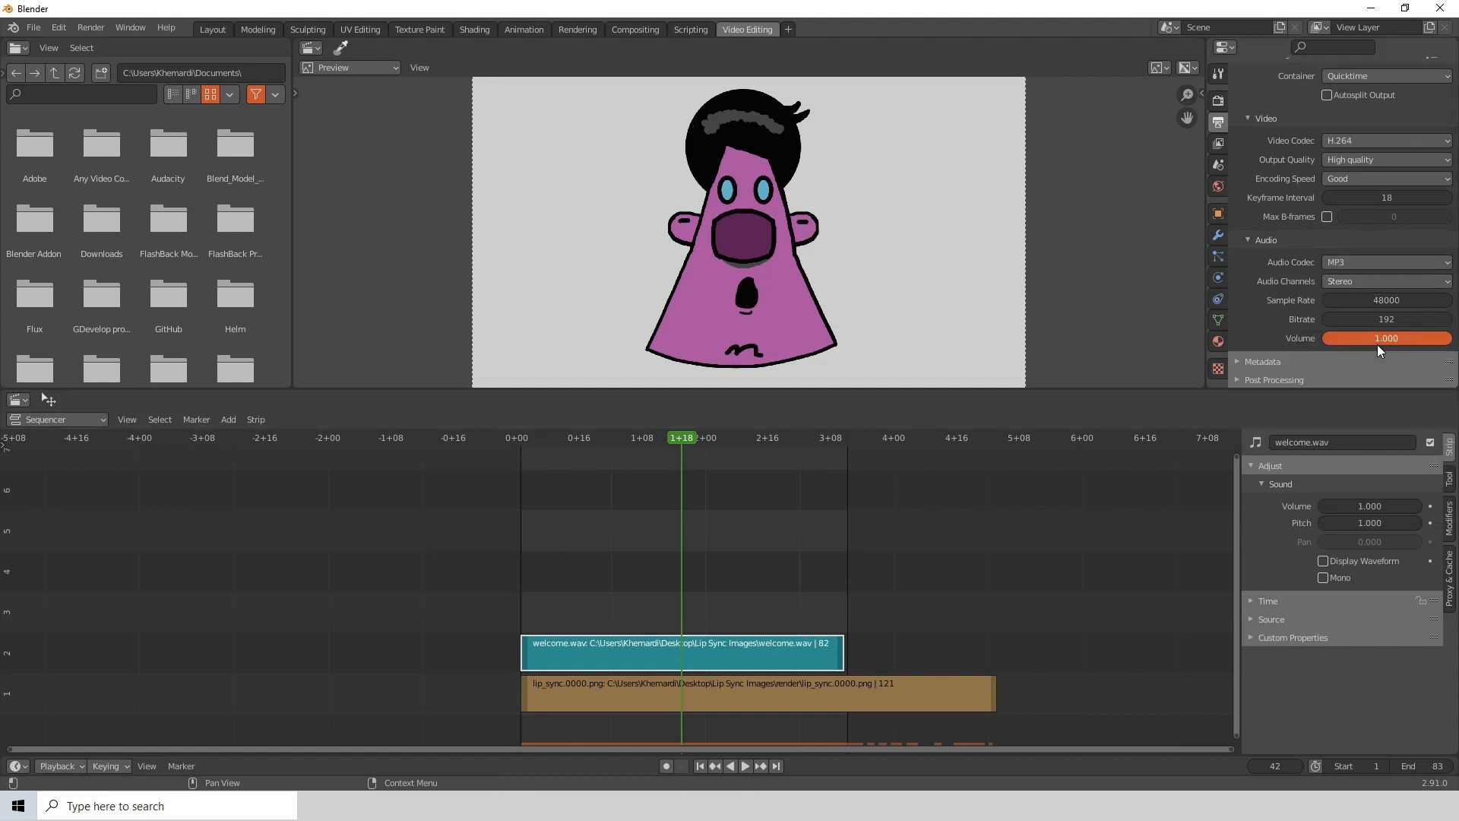
{"action": "scroll", "coordinate": [1372, 342], "scroll_direction": "up", "scroll_amount": 5}
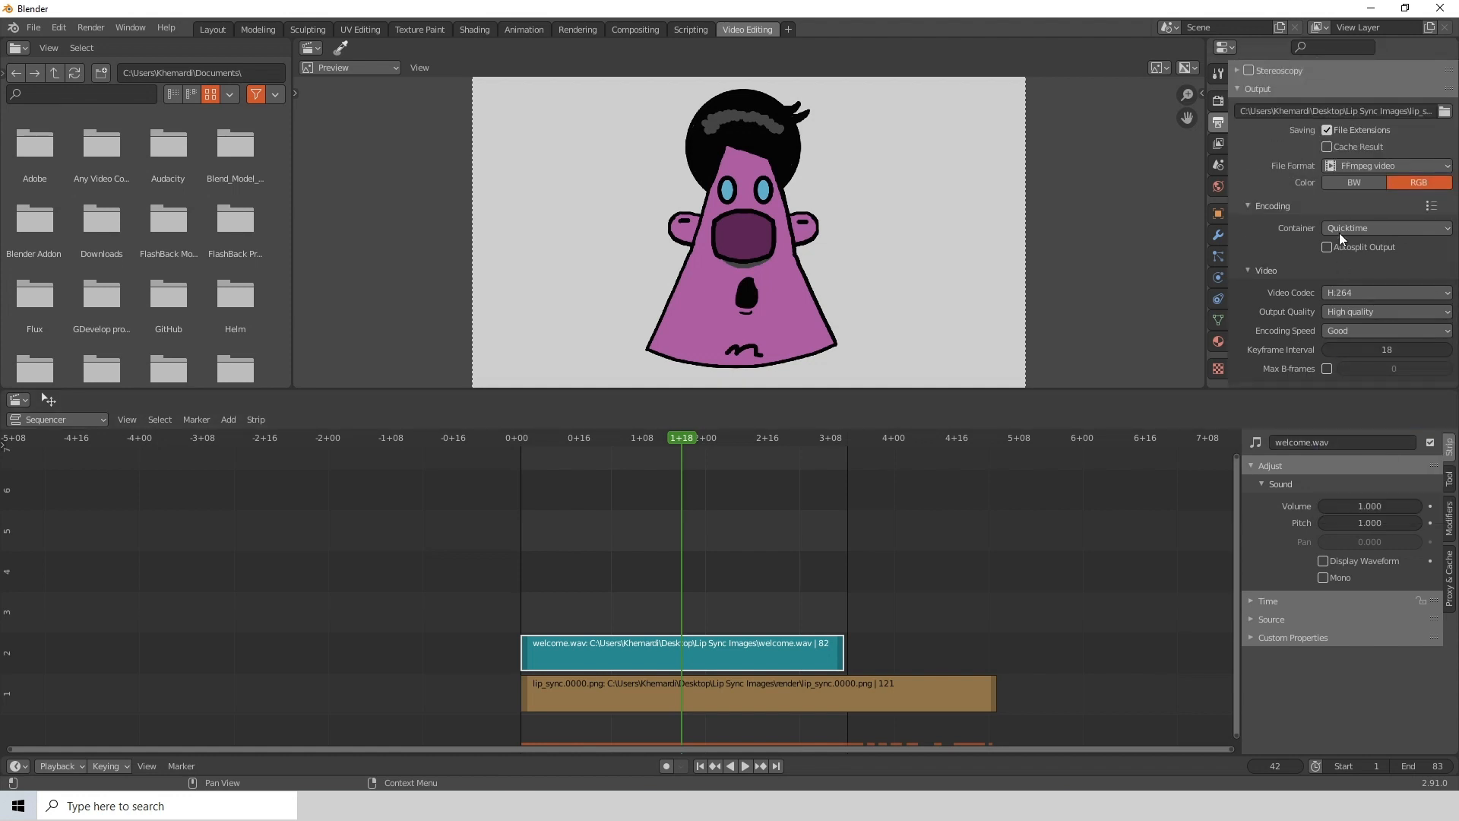
{"action": "scroll", "coordinate": [1311, 175], "scroll_direction": "up", "scroll_amount": 2}
{"action": "scroll", "coordinate": [1363, 164], "scroll_direction": "down", "scroll_amount": 4}
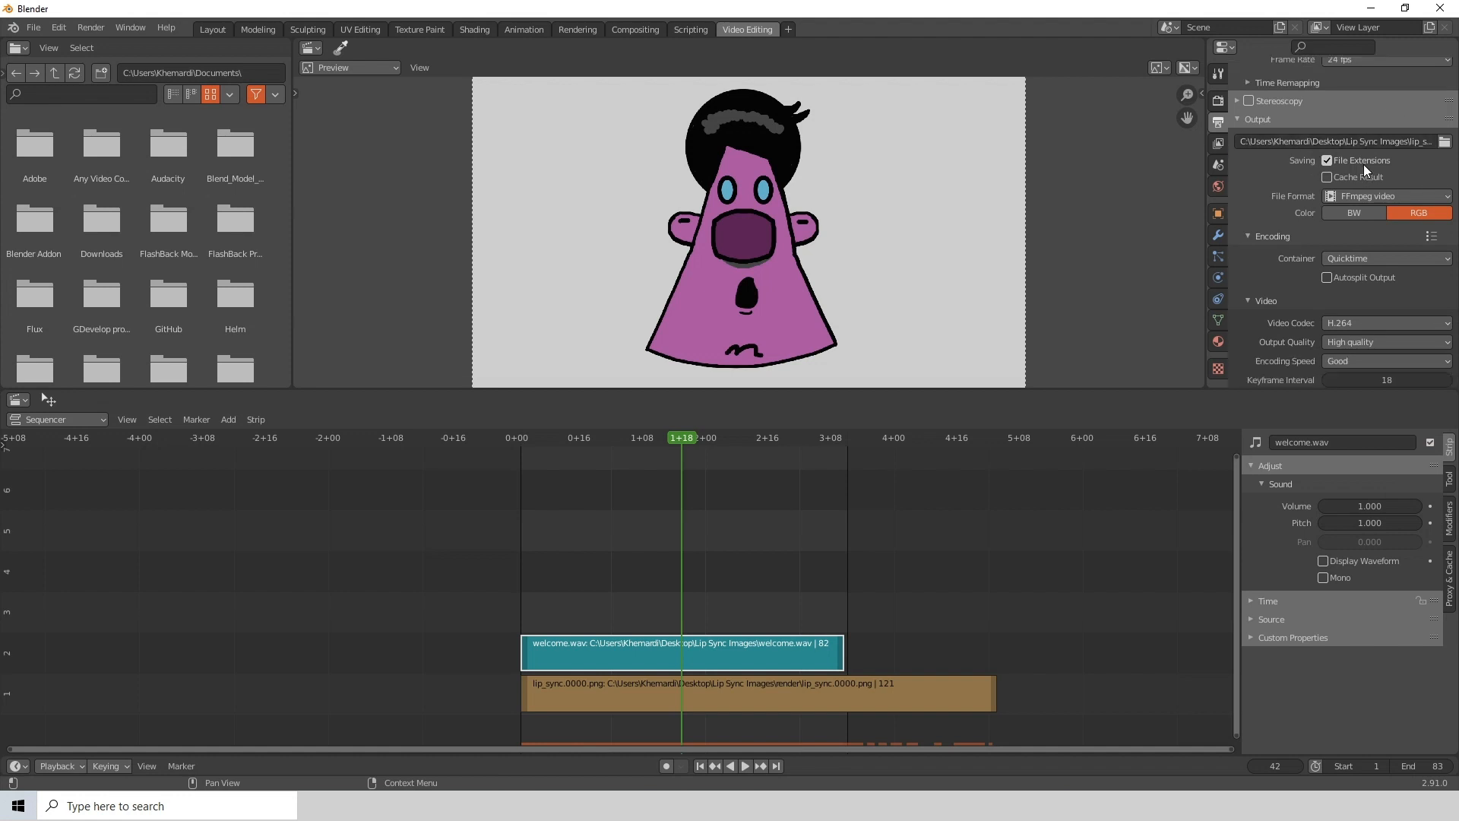
{"action": "scroll", "coordinate": [1364, 164], "scroll_direction": "down", "scroll_amount": 3}
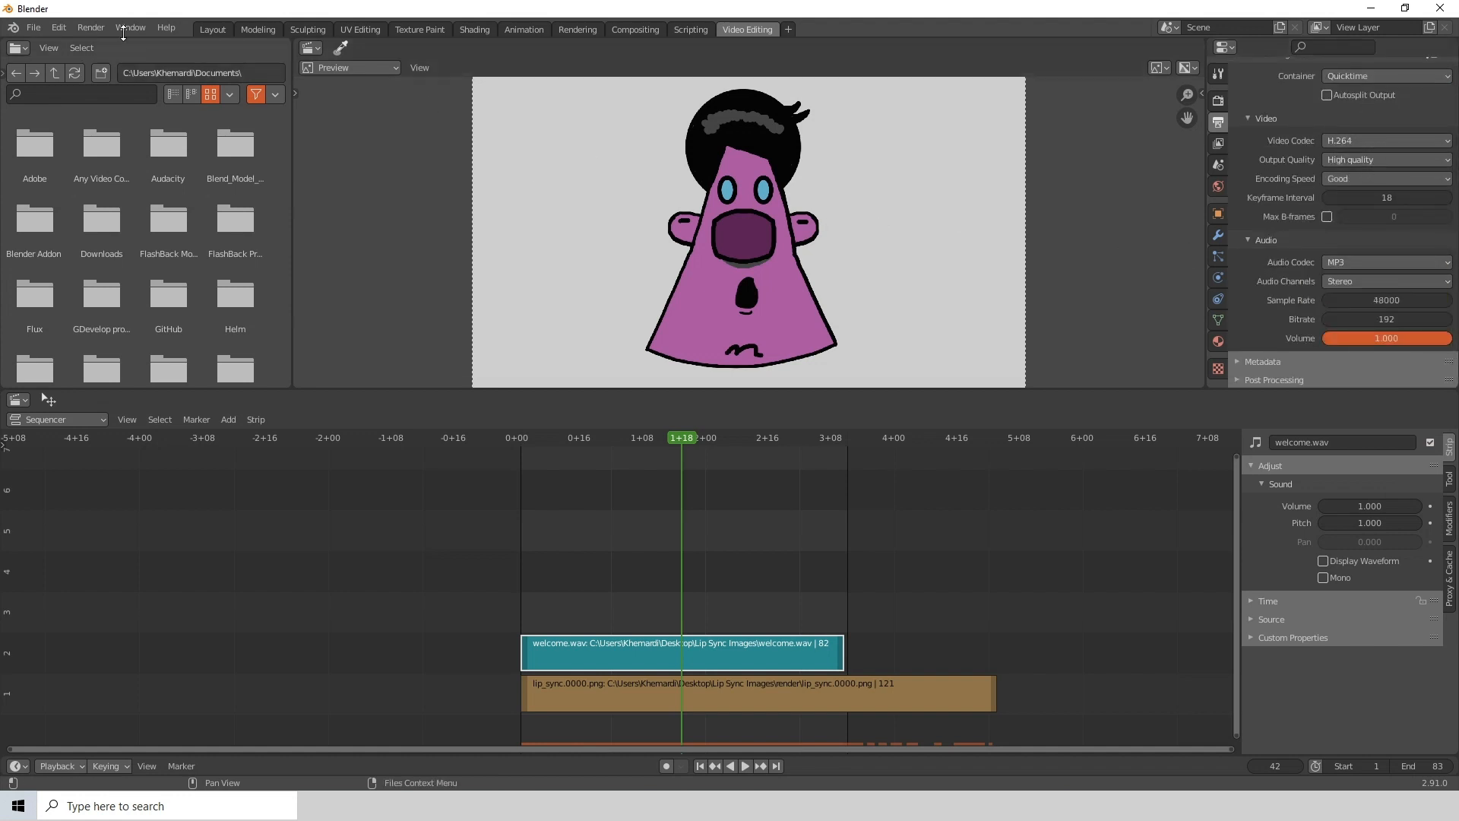
Render the animation to video and close the render window once frame 83 is done
{"action": "left_click", "coordinate": [33, 31]}
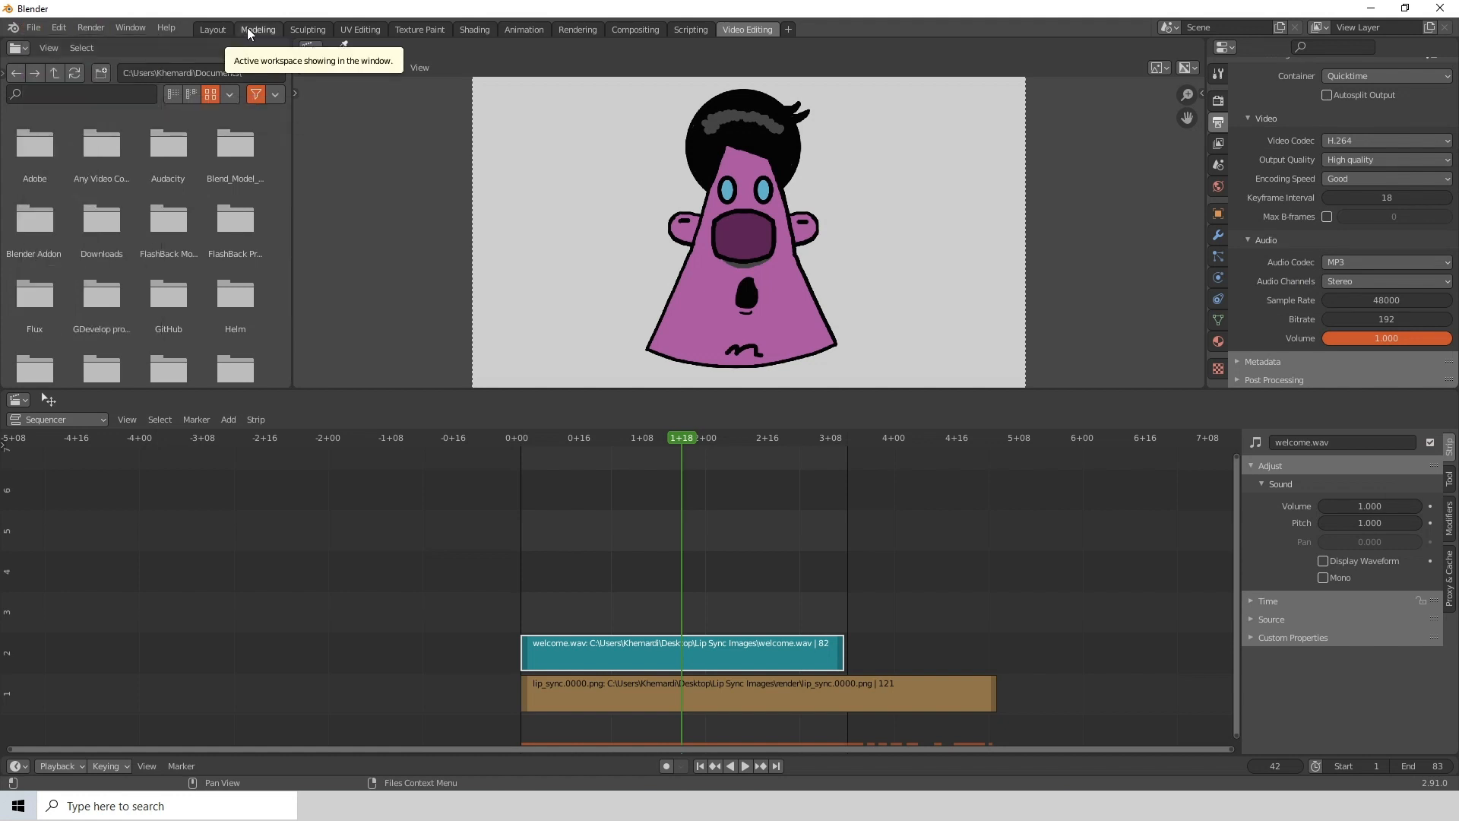
{"action": "left_click", "coordinate": [89, 29]}
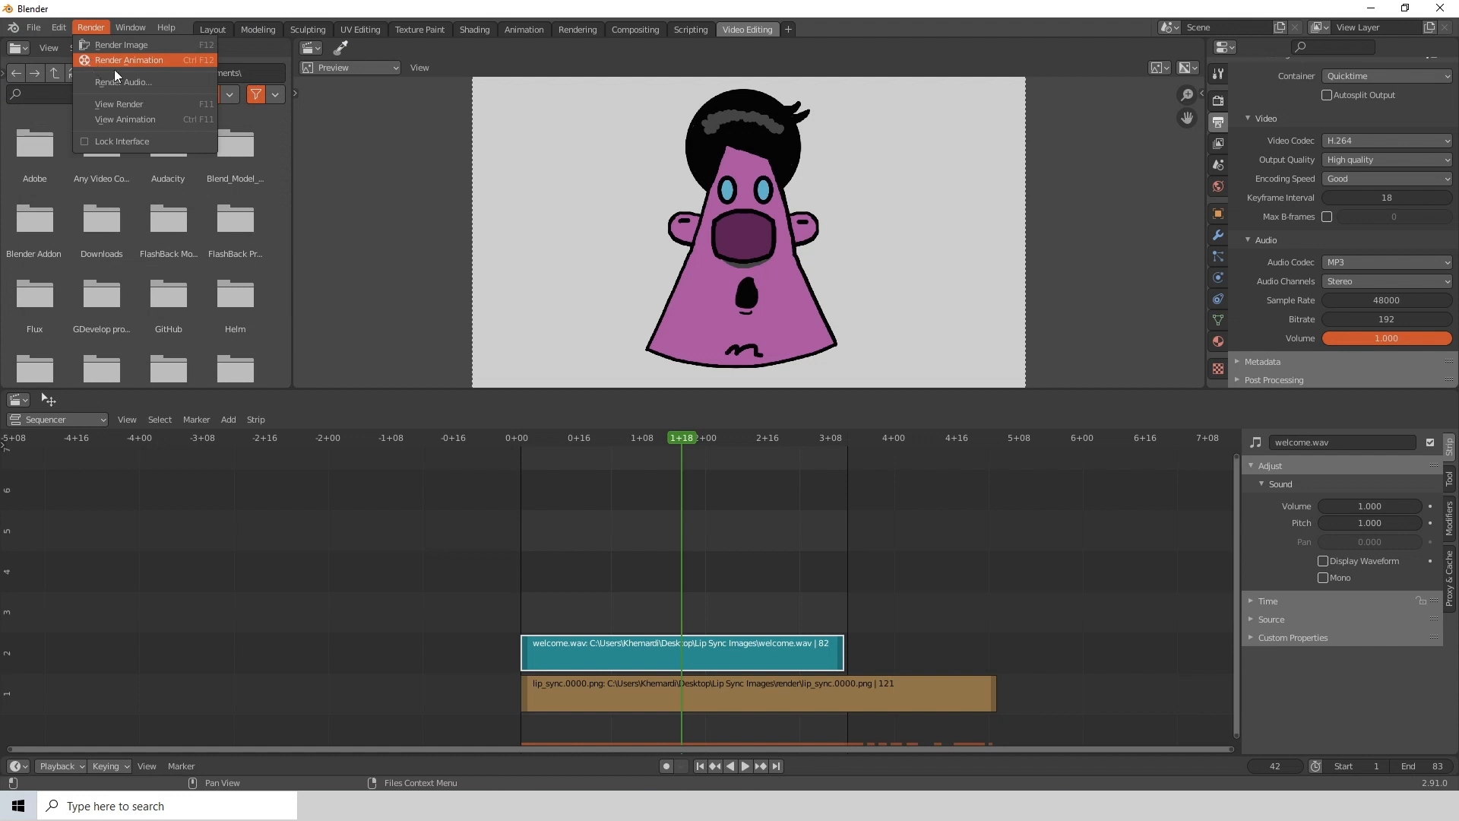
{"action": "left_click", "coordinate": [156, 60]}
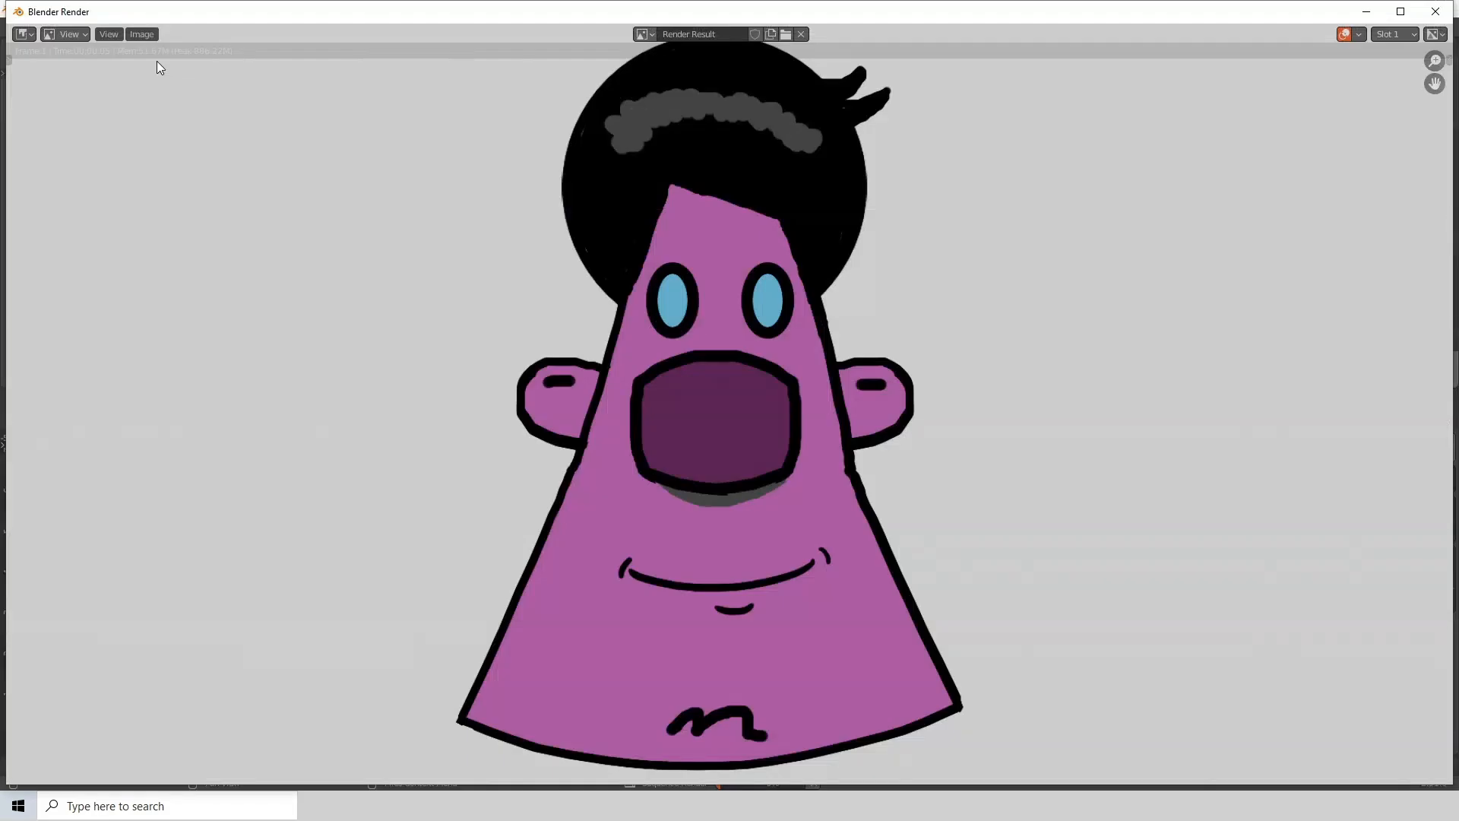
{"action": "scroll", "coordinate": [504, 194], "scroll_direction": "down", "scroll_amount": 2}
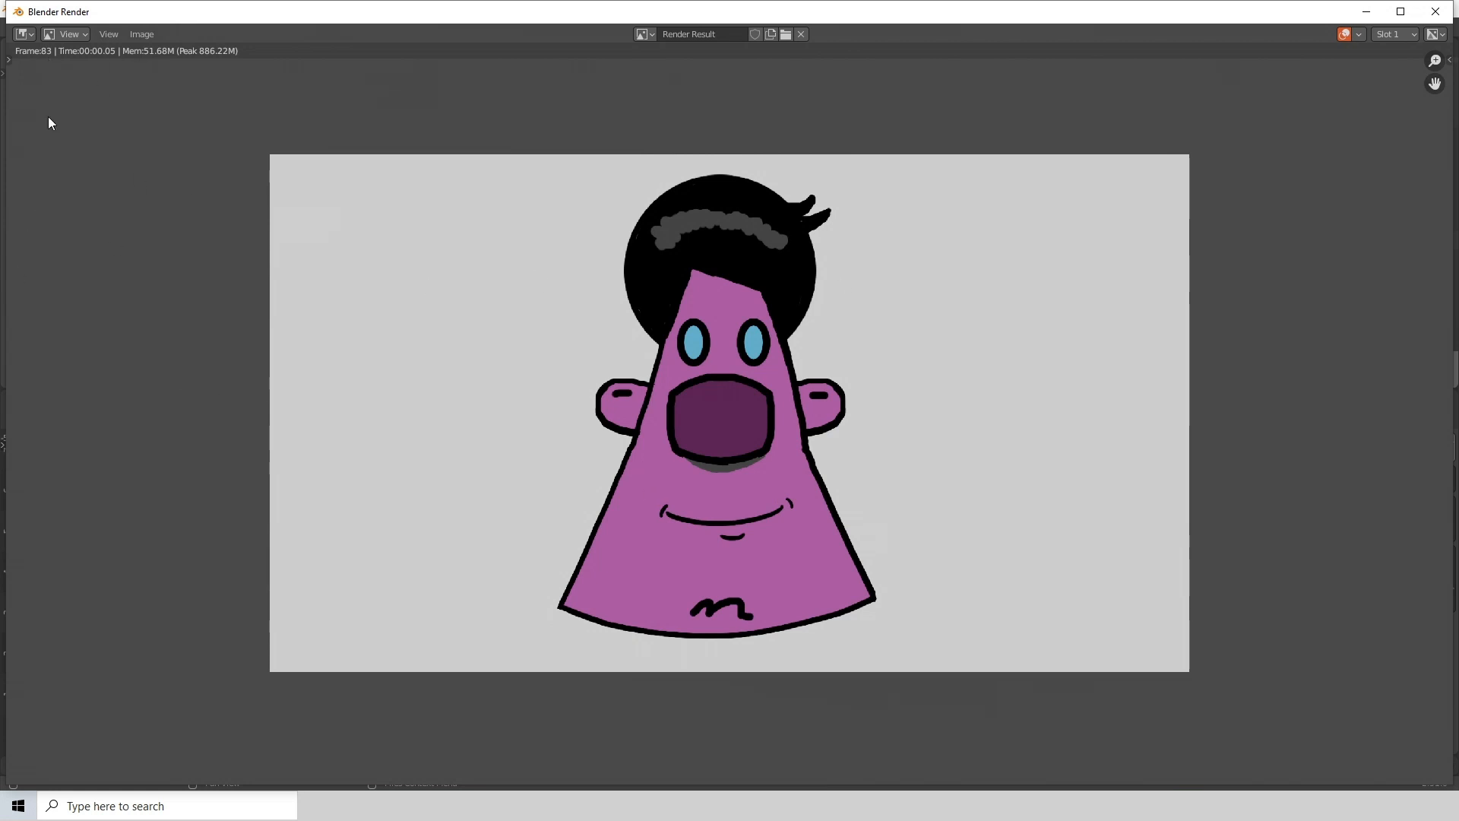
{"action": "left_click", "coordinate": [1434, 11]}
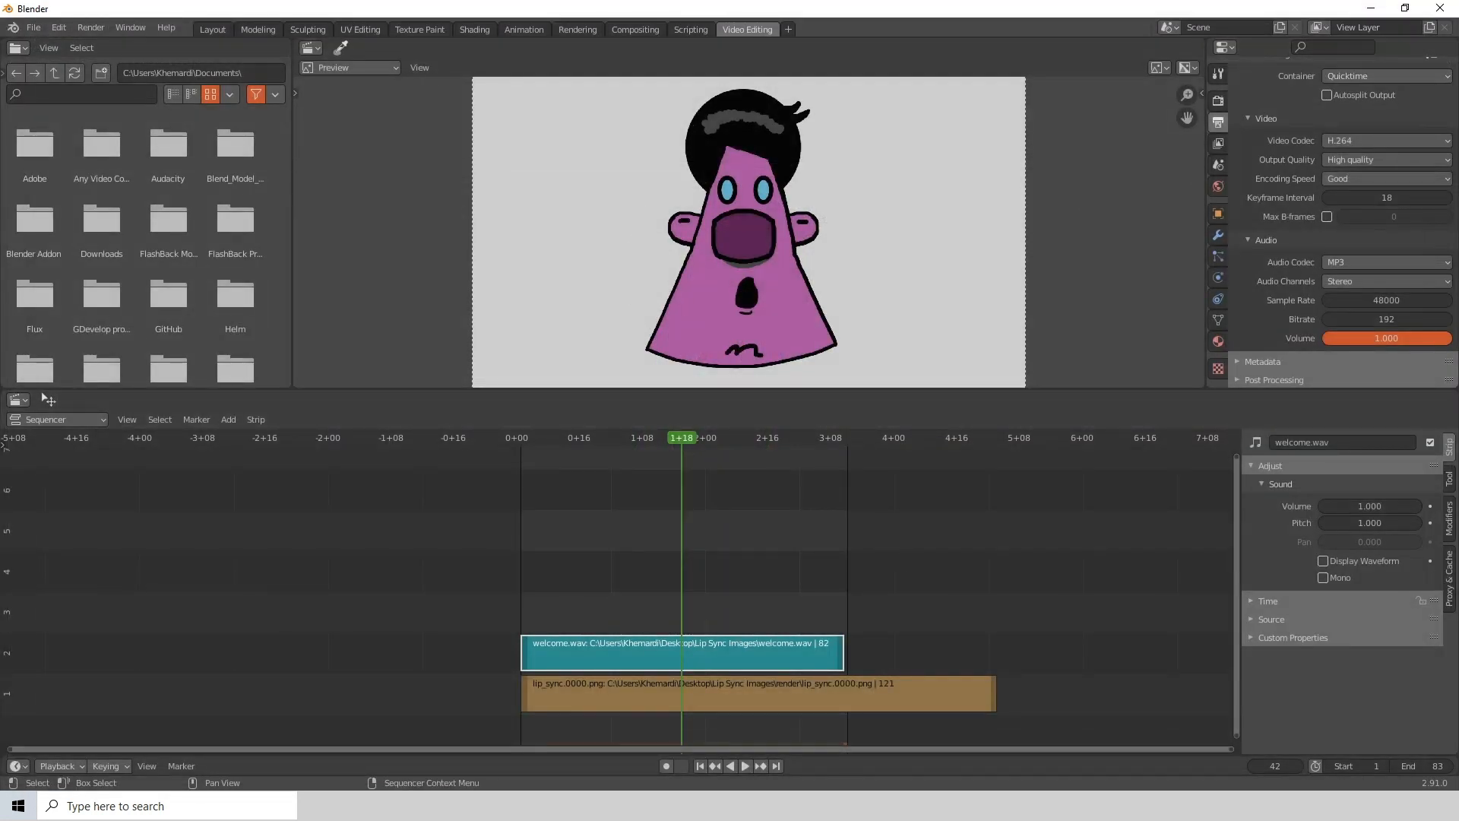
Switch to File Explorer's Lip Sync Images folder, play the rendered lip_sync_20001-0083 video, and close the player
{"action": "mouse_move", "coordinate": [390, 806]}
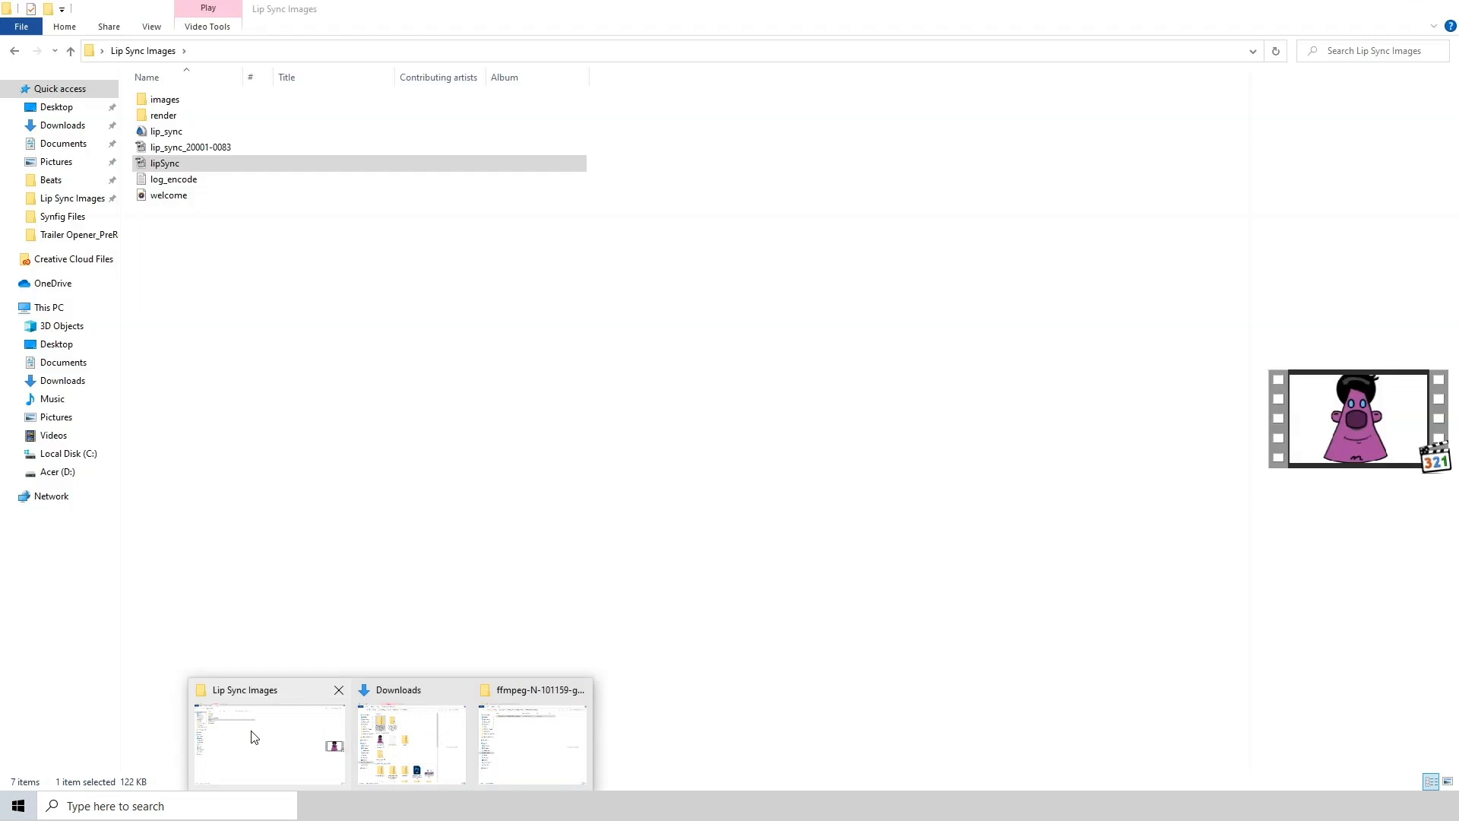
{"action": "left_click", "coordinate": [254, 737]}
{"action": "left_click", "coordinate": [195, 148]}
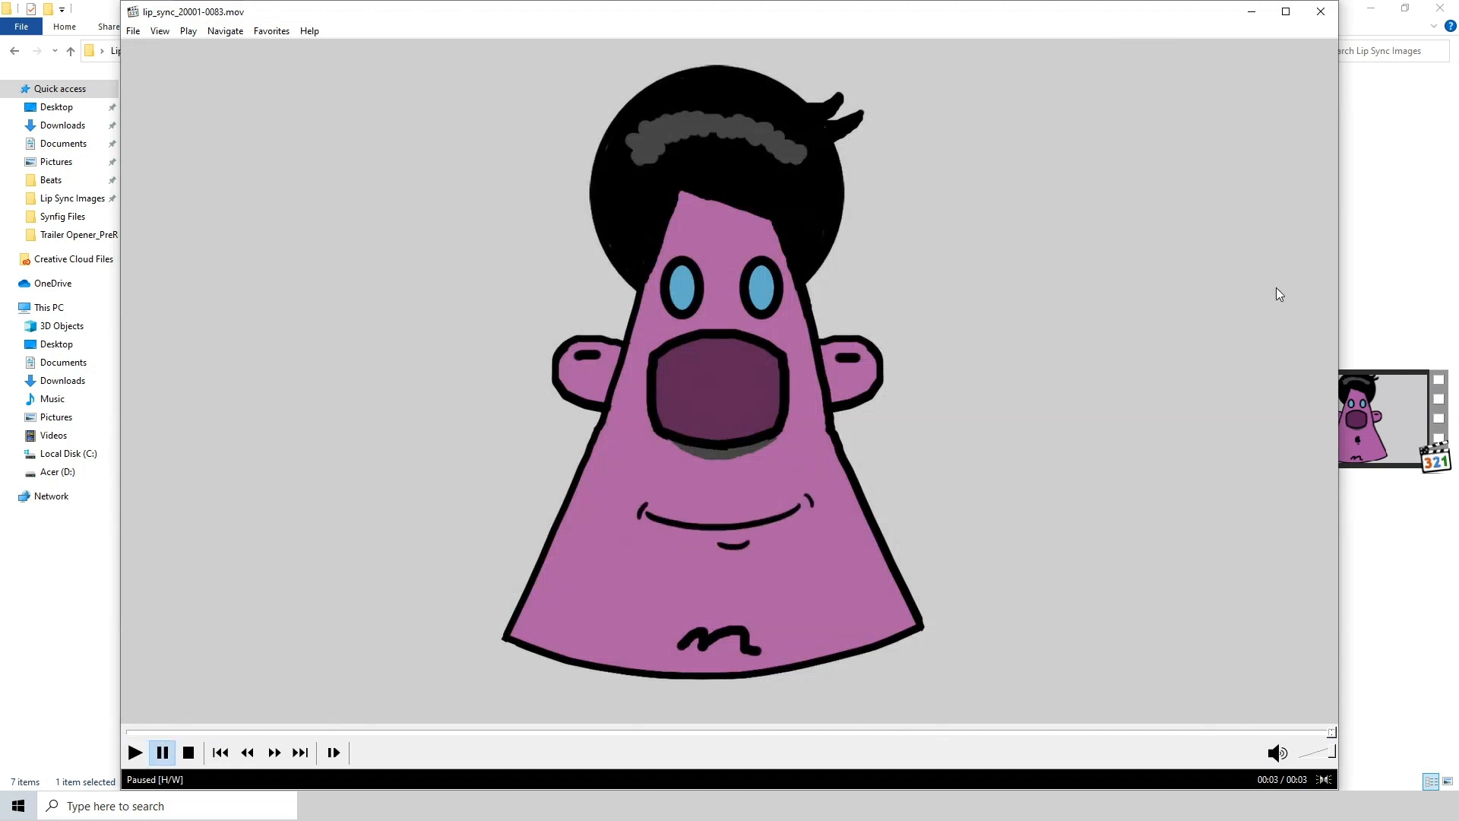
{"action": "left_click", "coordinate": [1321, 11]}
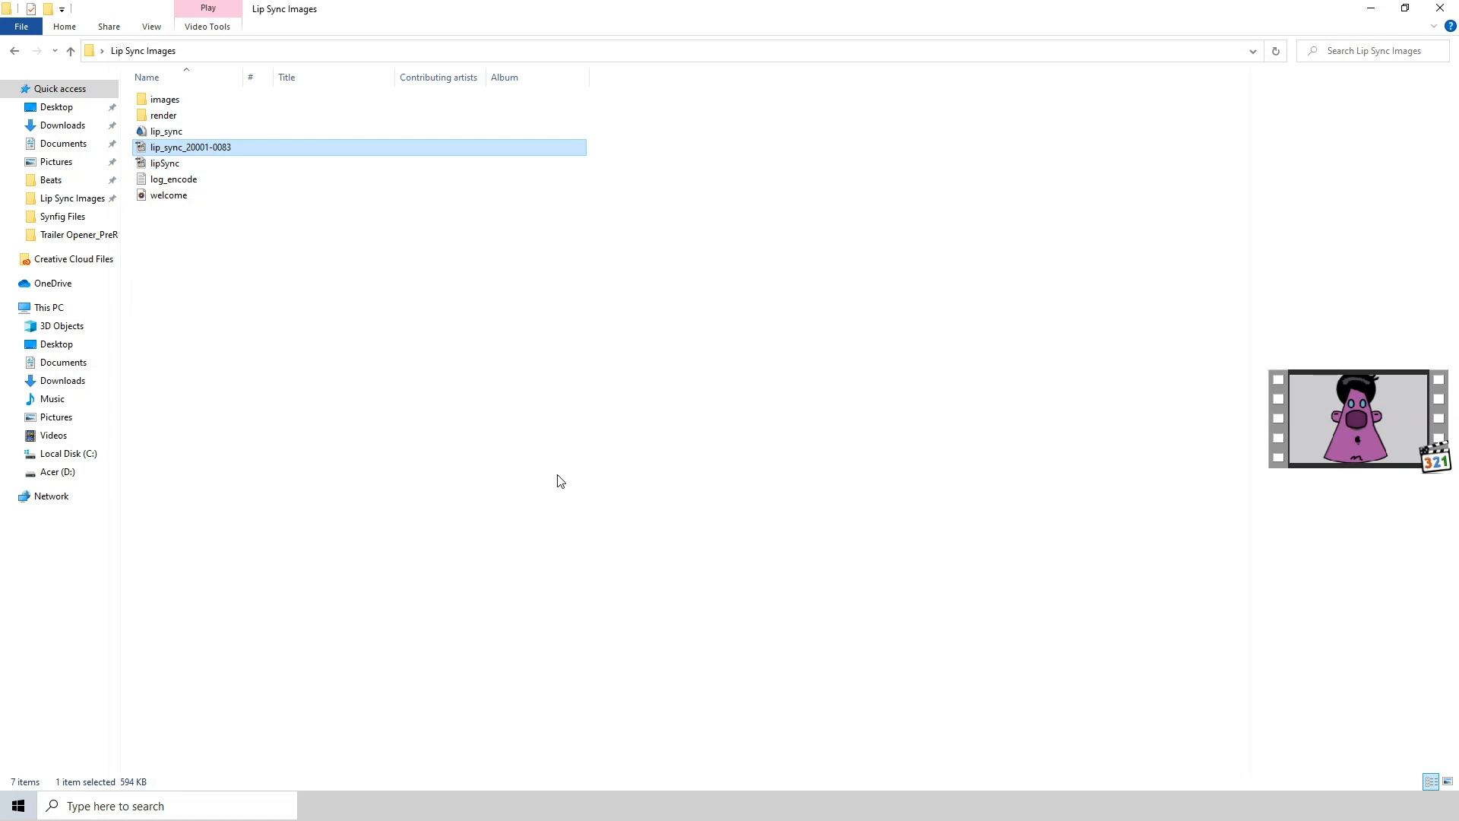